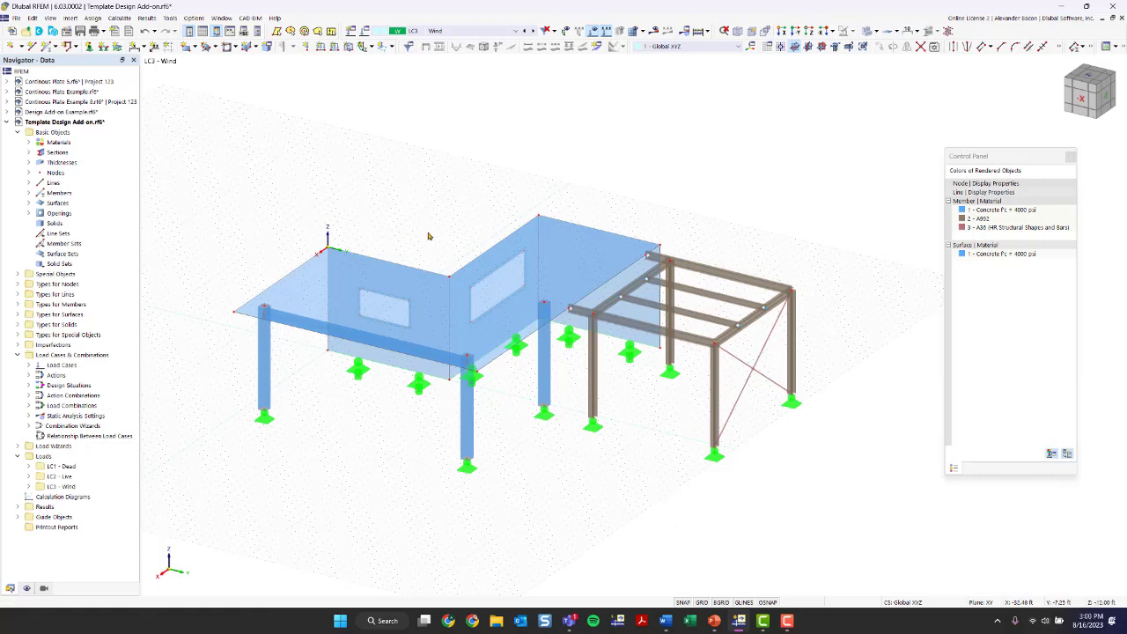
Step: Examine which members use the A992 steel and which use the A36 steel by highlighting each material in the model
middle_click_drag(536, 470, 491, 475, "ctrl")
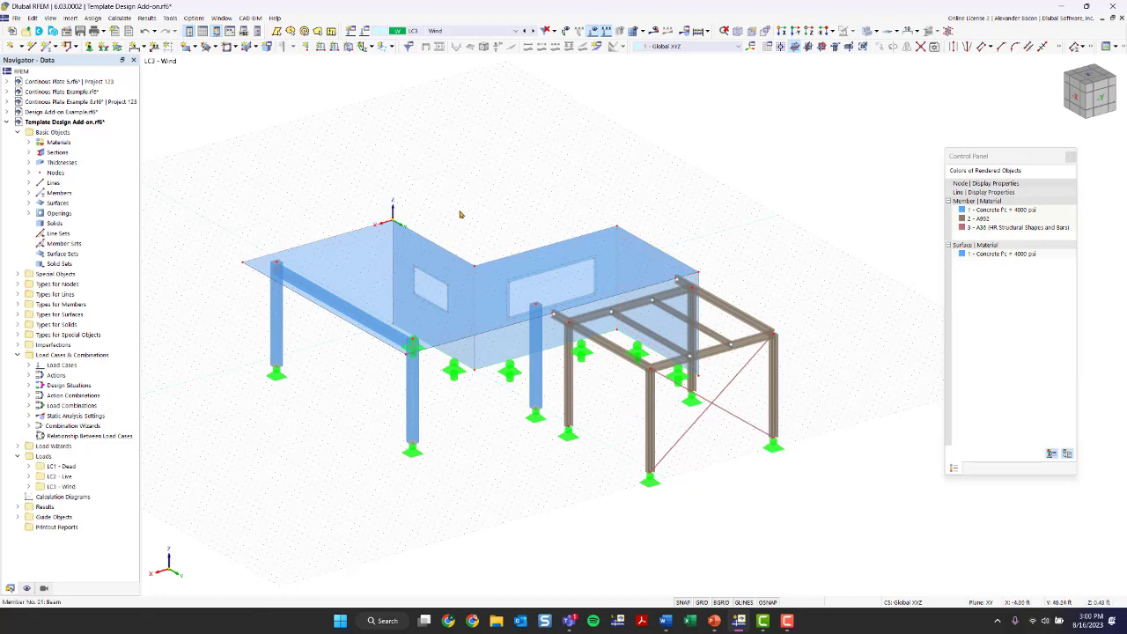
left_click(989, 221)
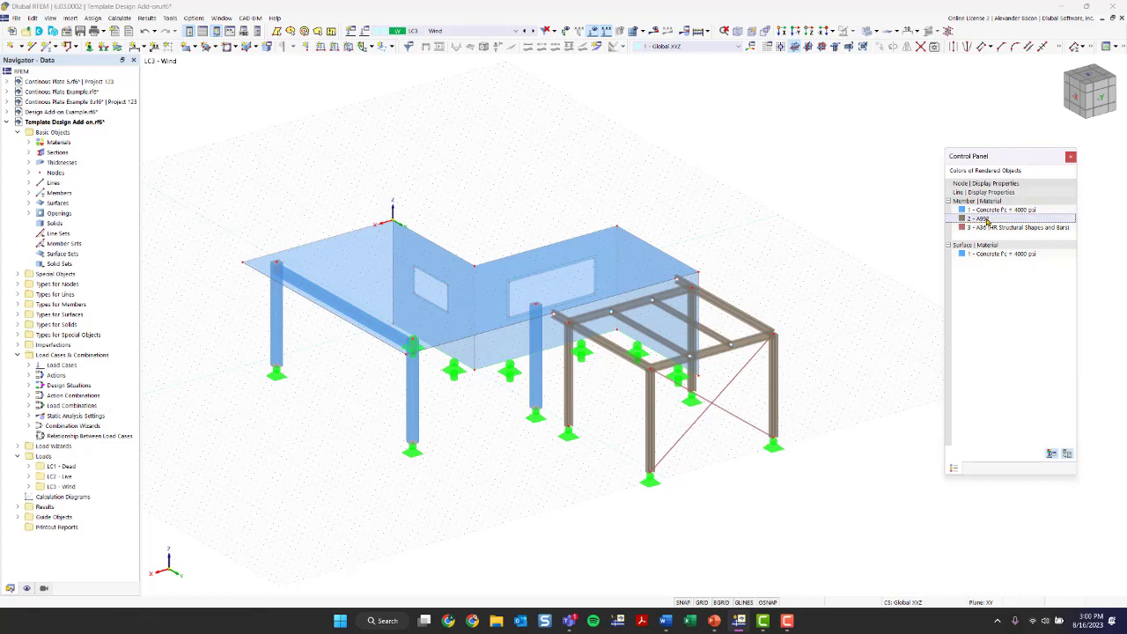
scroll(691, 414, "up", 3)
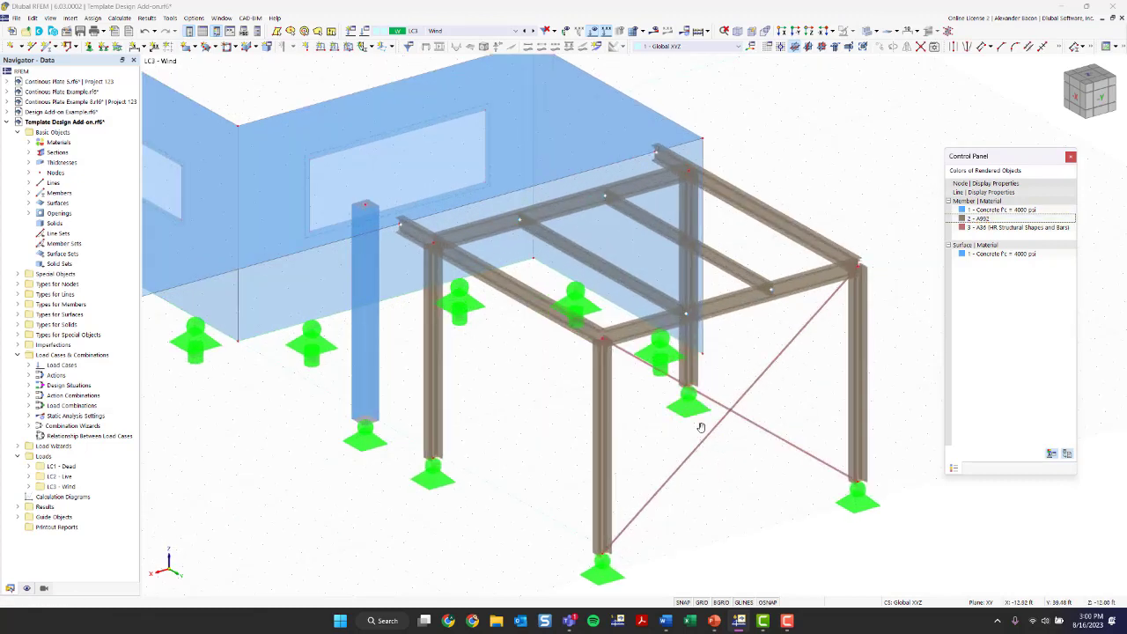
left_click(29, 153)
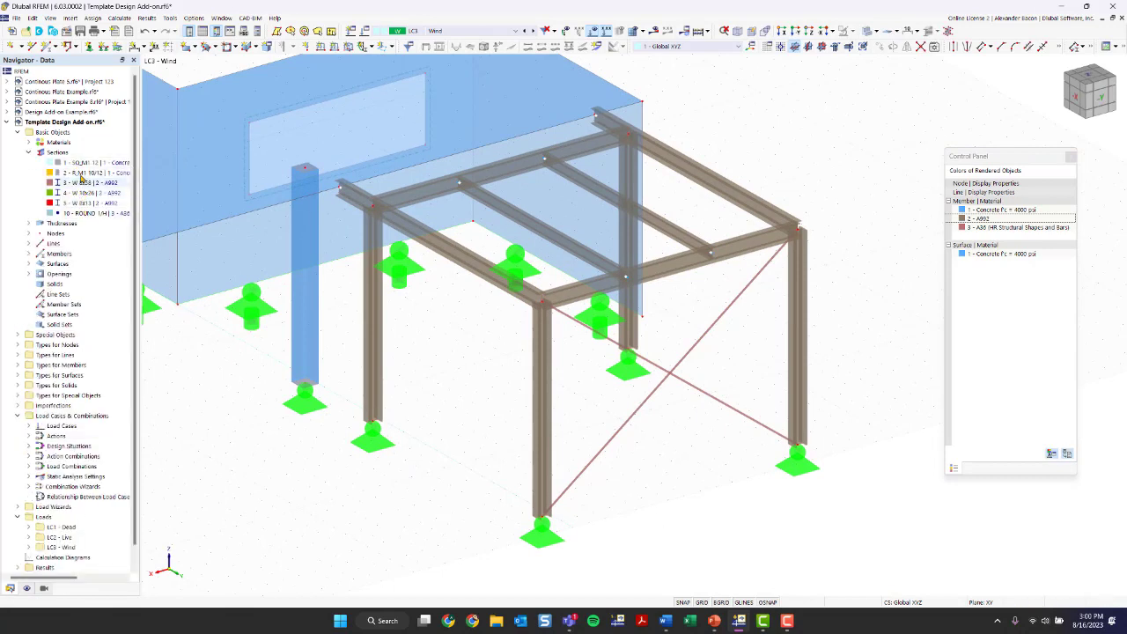
left_click(29, 153)
left_click(29, 142)
left_click(88, 162)
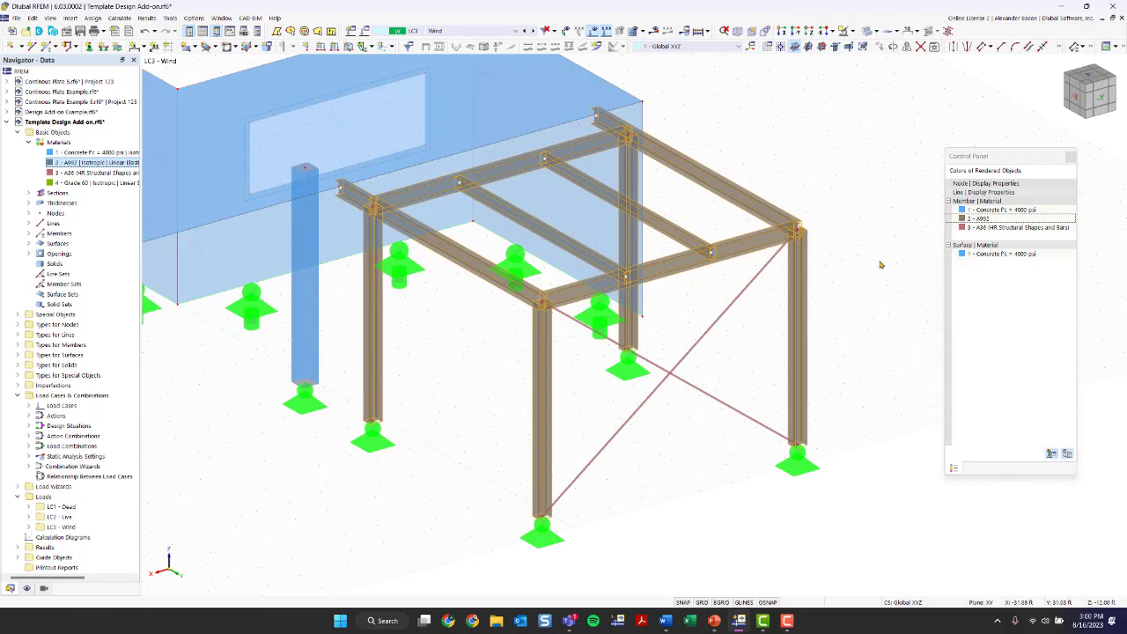
left_click(978, 228)
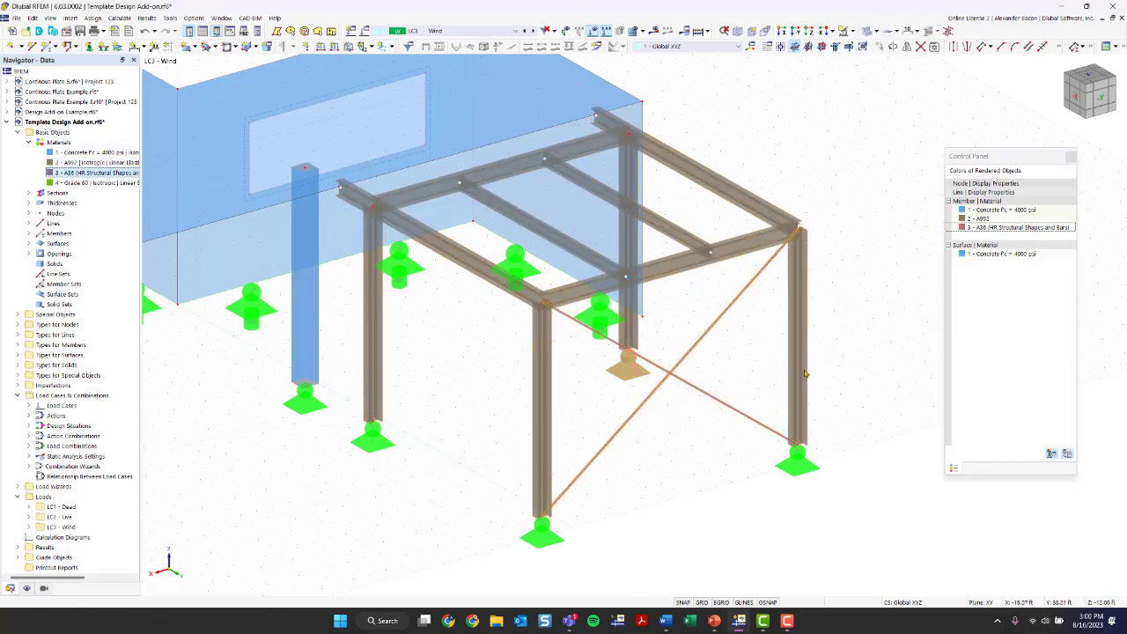
scroll(749, 317, "down", 2)
Step: Examine the concrete part of the model by highlighting the objects that use the f'c = 4000 psi material, including the rib beam
middle_click_drag(441, 400, 497, 266, "ctrl")
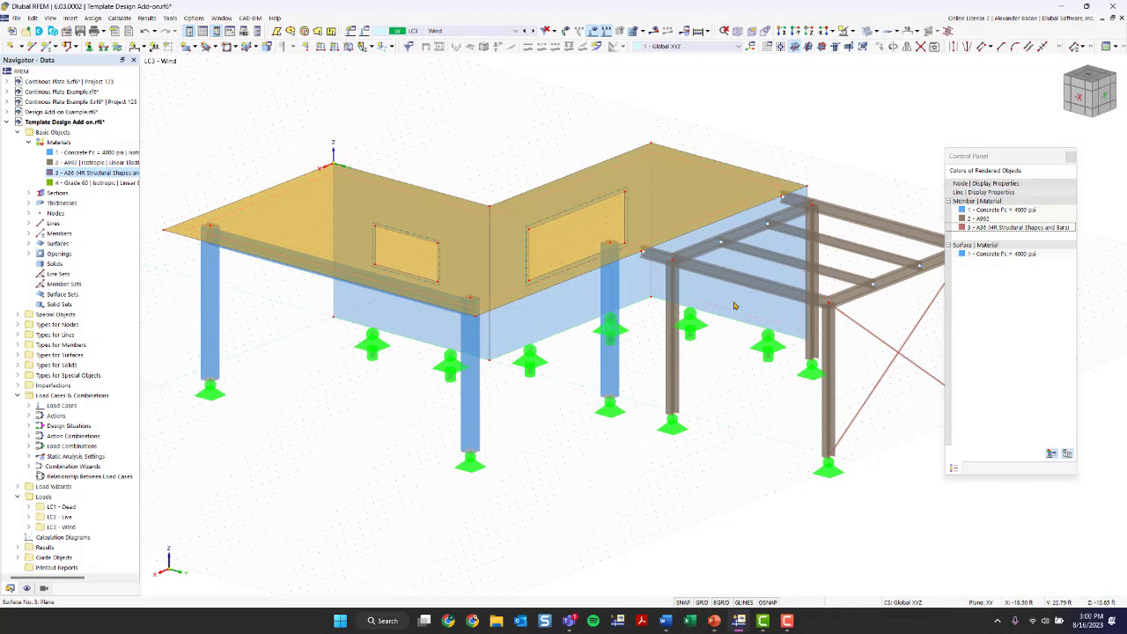
left_click(77, 153)
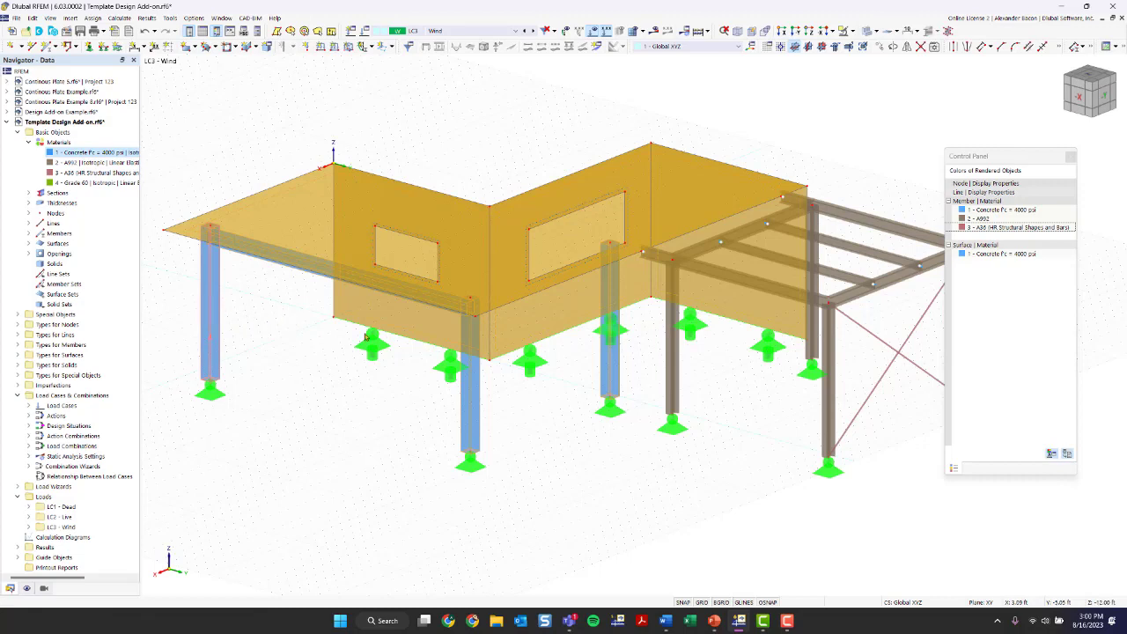
left_click(586, 429)
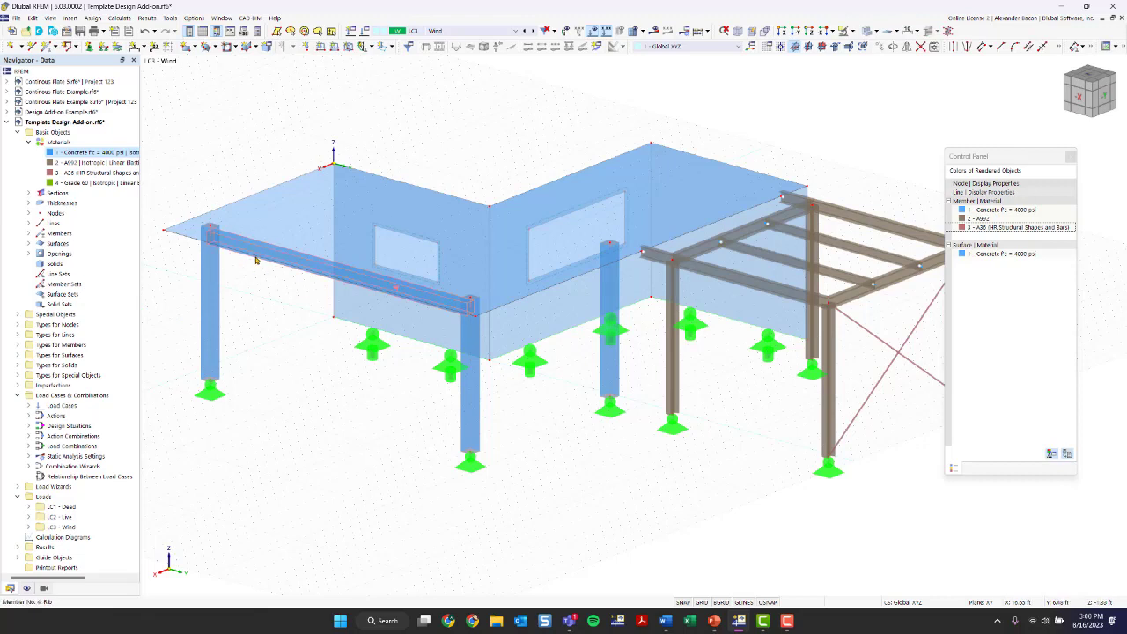
mouse_move(256, 260)
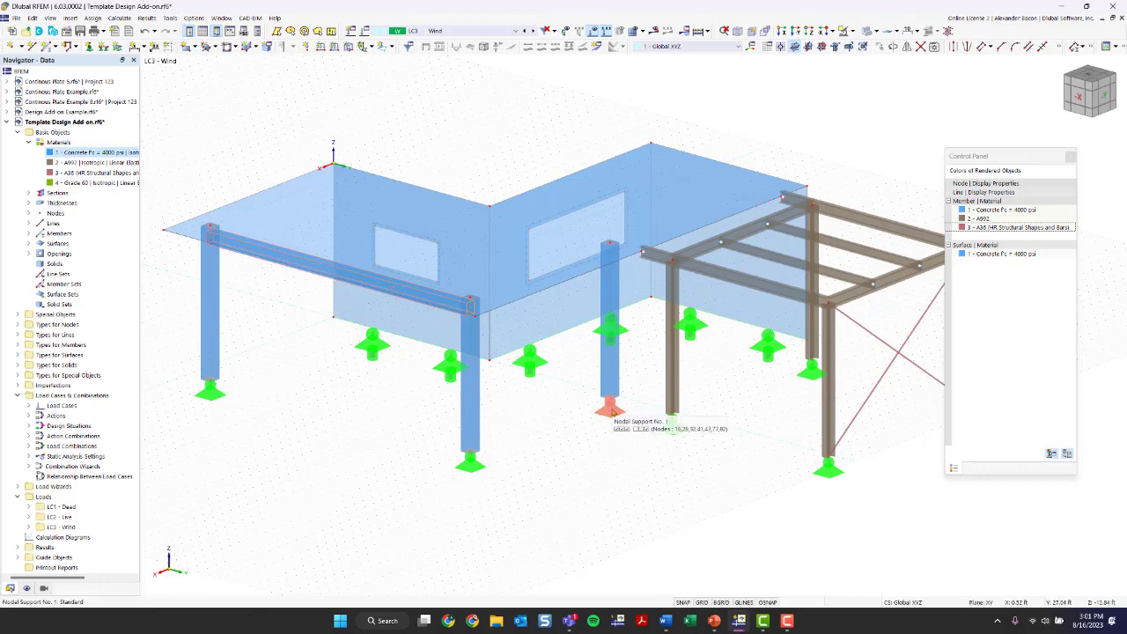
scroll(564, 478, "down", 1)
scroll(529, 460, "down", 1)
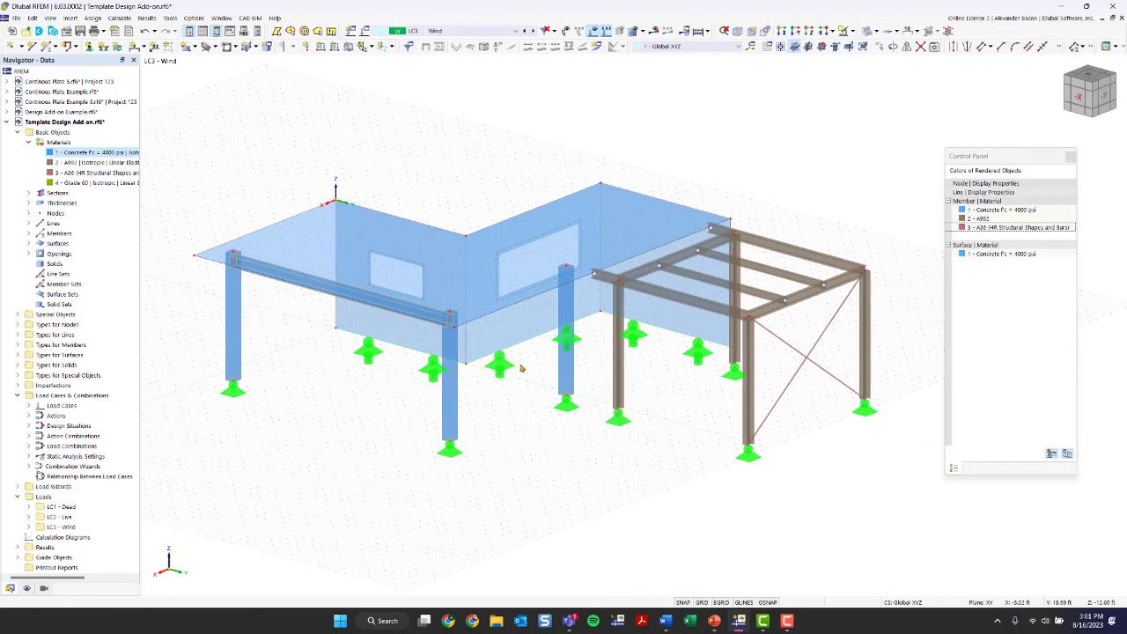
Step: Inspect the concrete walls from the back, including their window openings and the line supports along the base
middle_click_drag(355, 420, 649, 441, "ctrl")
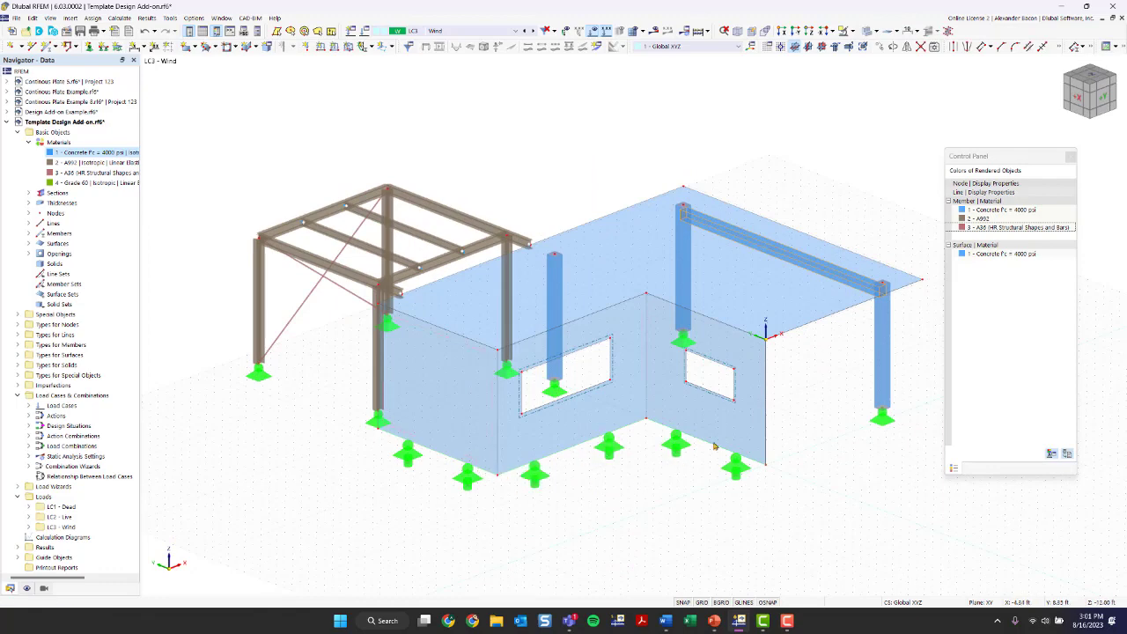
middle_click_drag(848, 428, 572, 413, "ctrl")
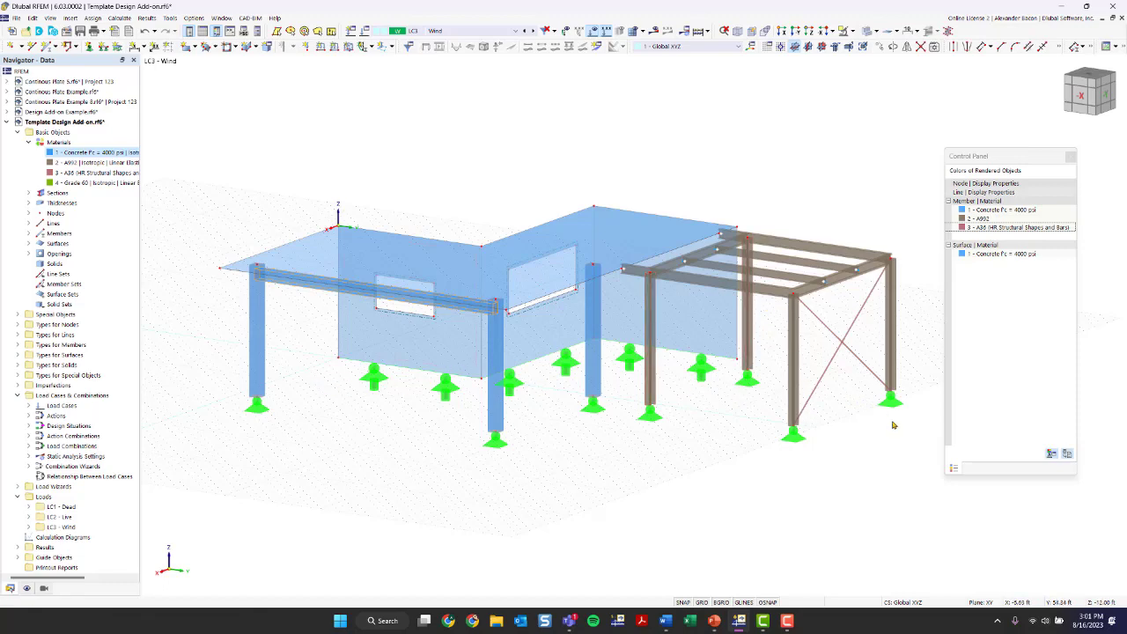
middle_click_drag(389, 445, 660, 458, "ctrl")
right_click(660, 459)
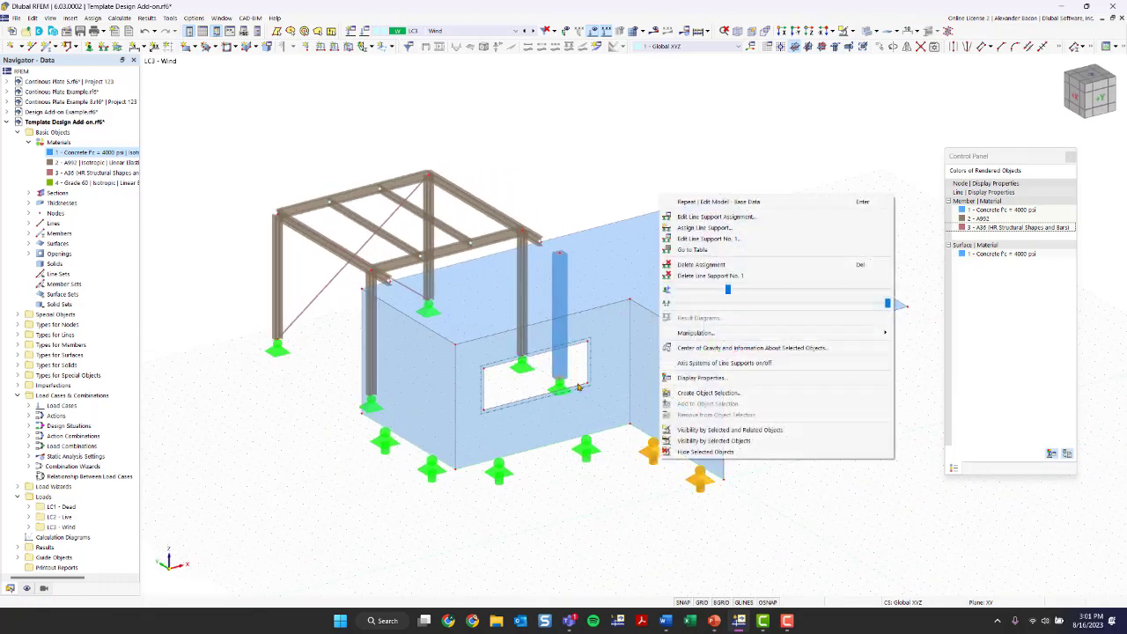
scroll(529, 385, "up", 6)
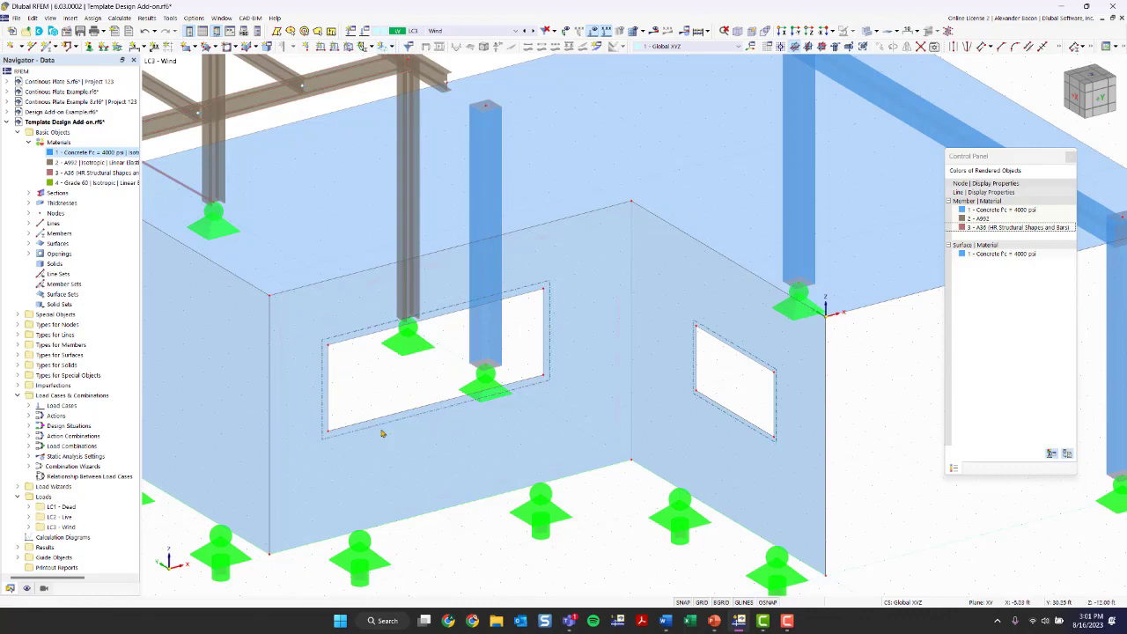
scroll(577, 421, "down", 3)
middle_click_drag(825, 449, 531, 450, "ctrl")
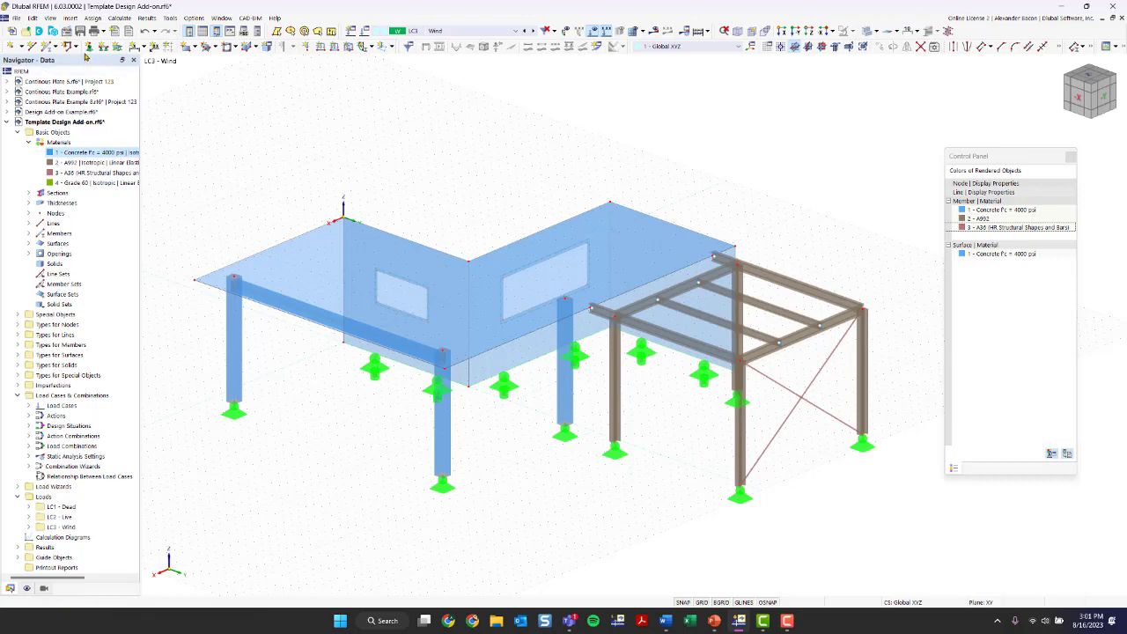
Step: Open the base data of the Template Design Add-on model and review its main settings
right_click(64, 123)
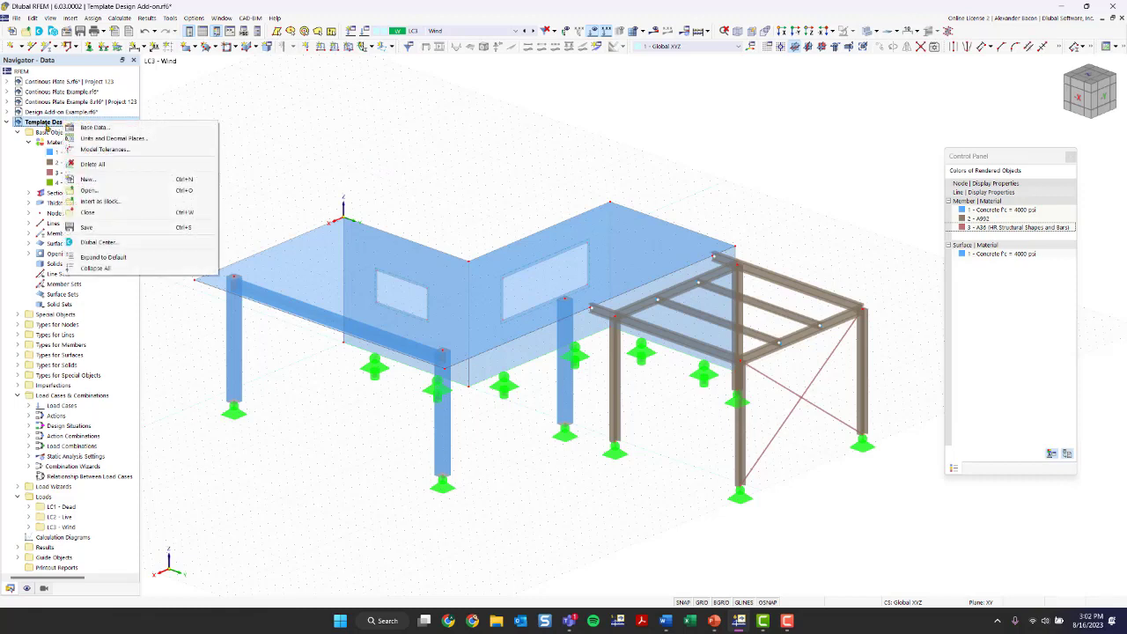
right_click(78, 123)
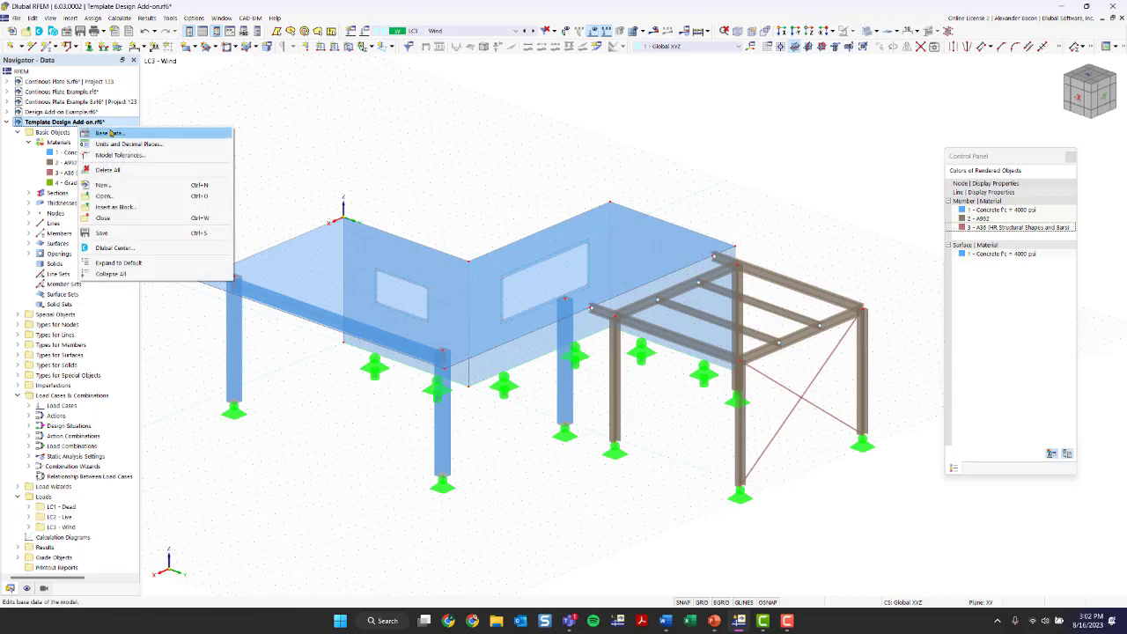
left_click(109, 133)
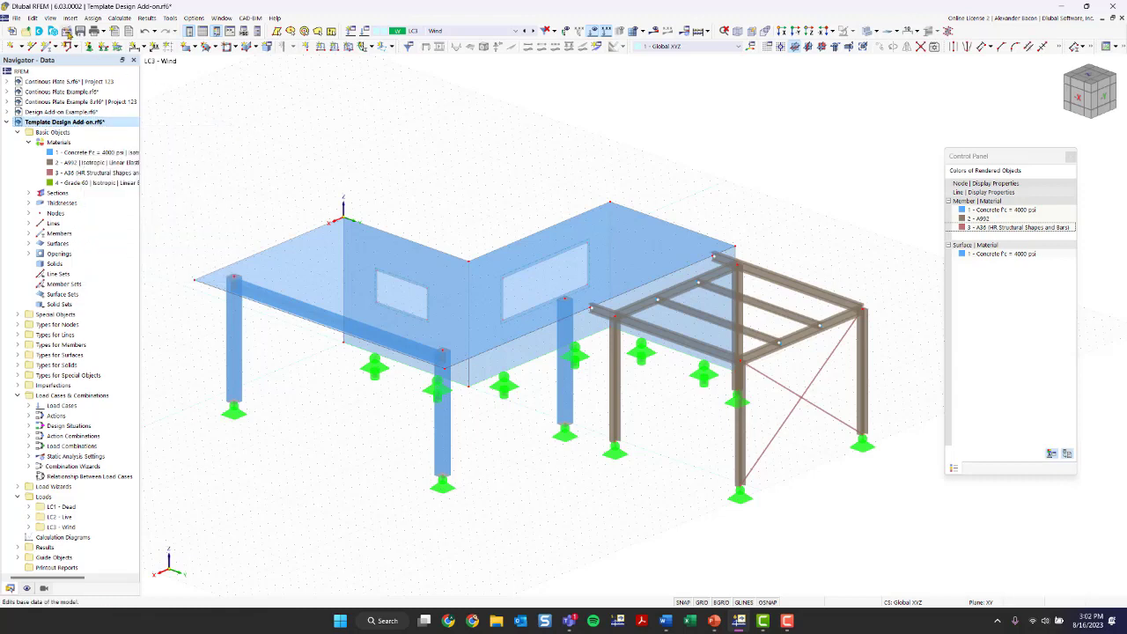
left_click(66, 31)
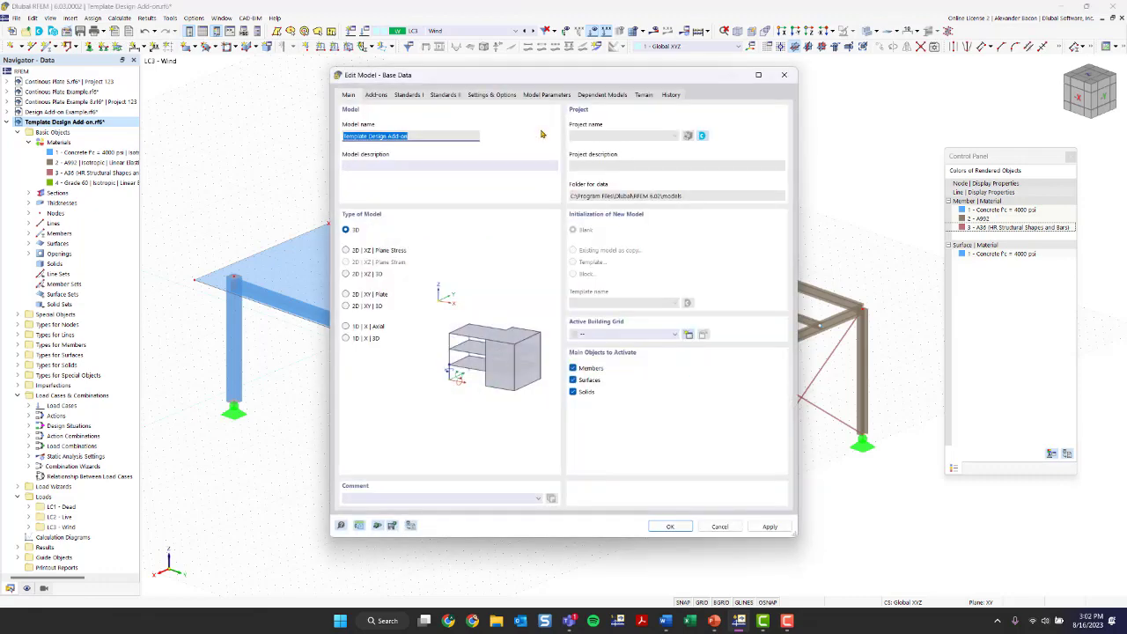
mouse_move(481, 77)
left_mouse_down()
mouse_move(526, 58)
mouse_move(476, 68)
left_mouse_up()
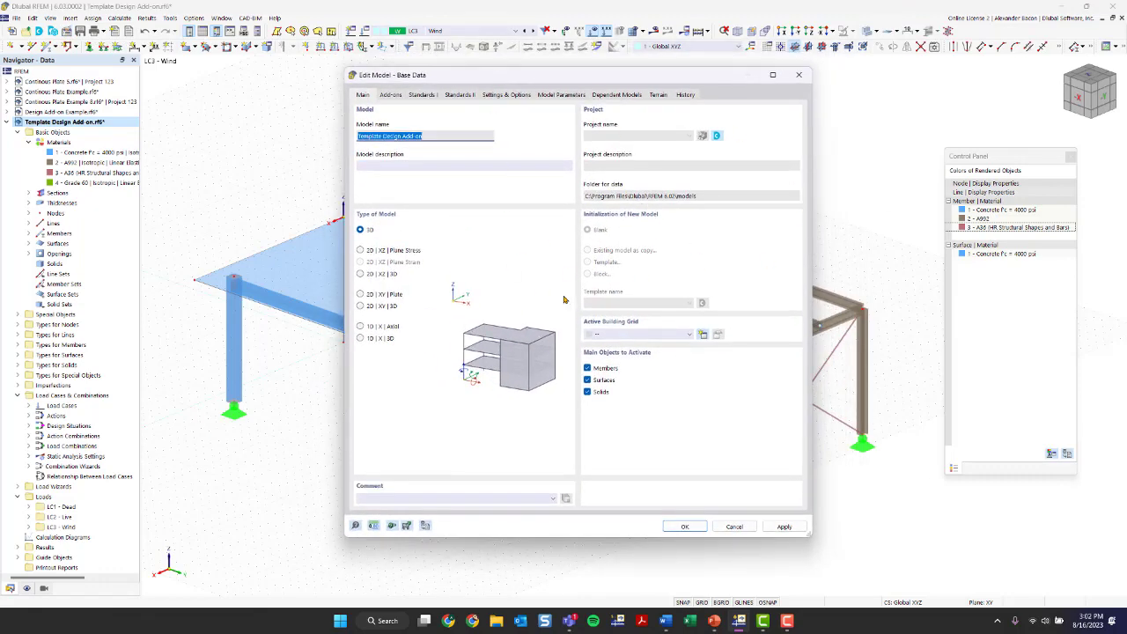
left_click(425, 136)
left_click_drag(426, 137, 359, 140)
left_click(429, 162)
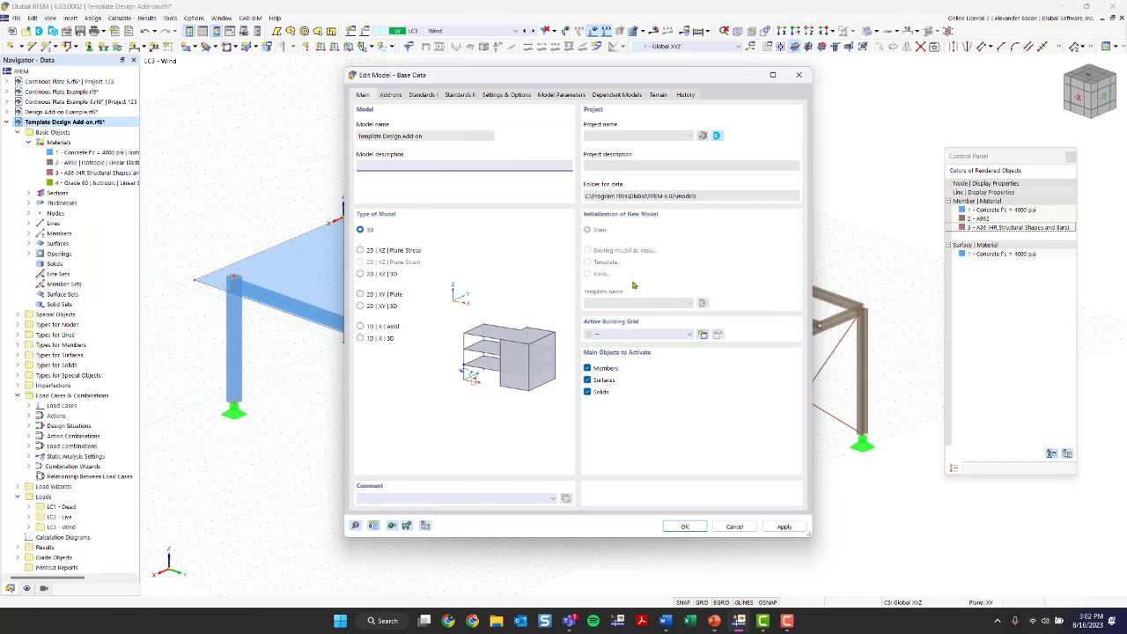
Step: Activate the Concrete Design and Steel Design add-ons, and deactivate Multilayer Surfaces and the load wizards
left_click(393, 95)
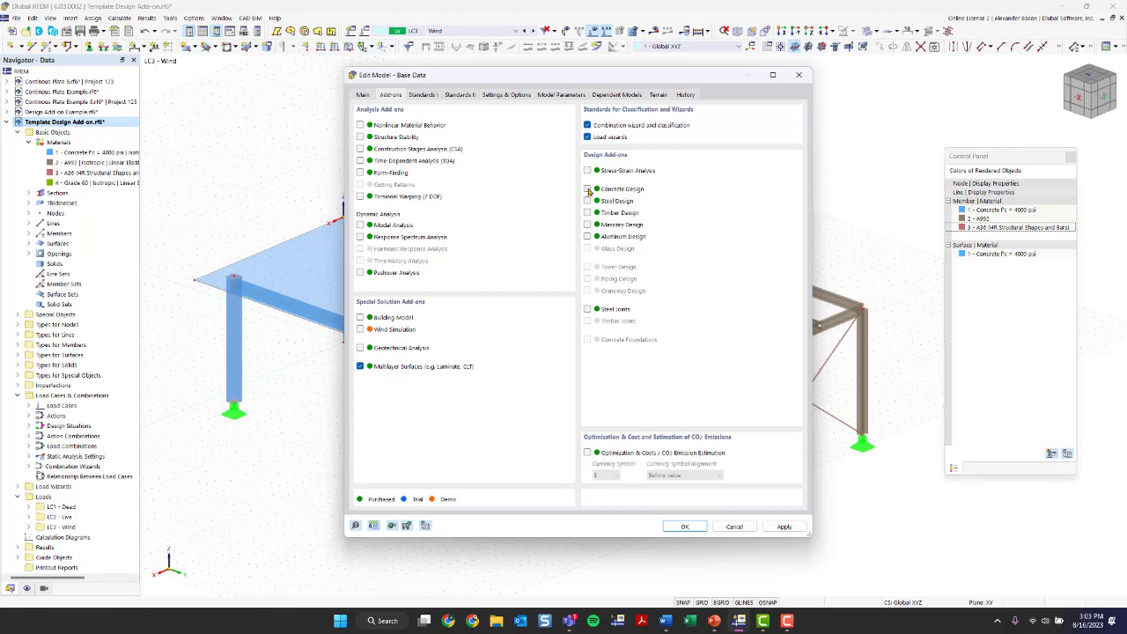
left_click(588, 189)
left_click(587, 200)
left_click(361, 368)
left_click(588, 138)
Step: Select ASCE 7 | Wood as the standard group for load case classification and the combination wizard
left_click(423, 95)
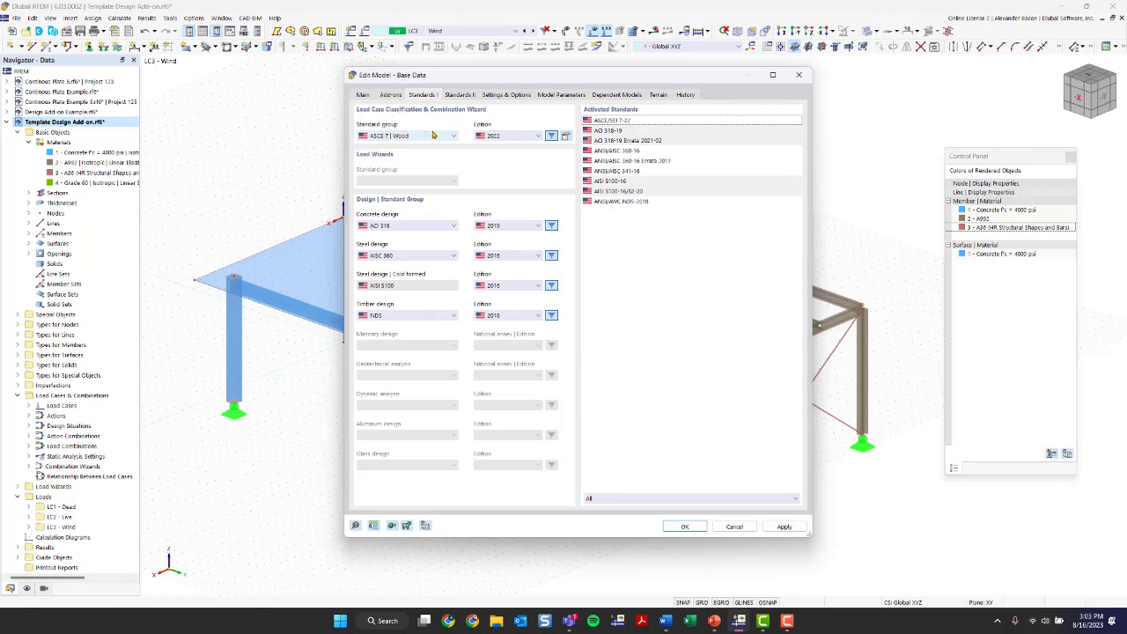
left_click(433, 134)
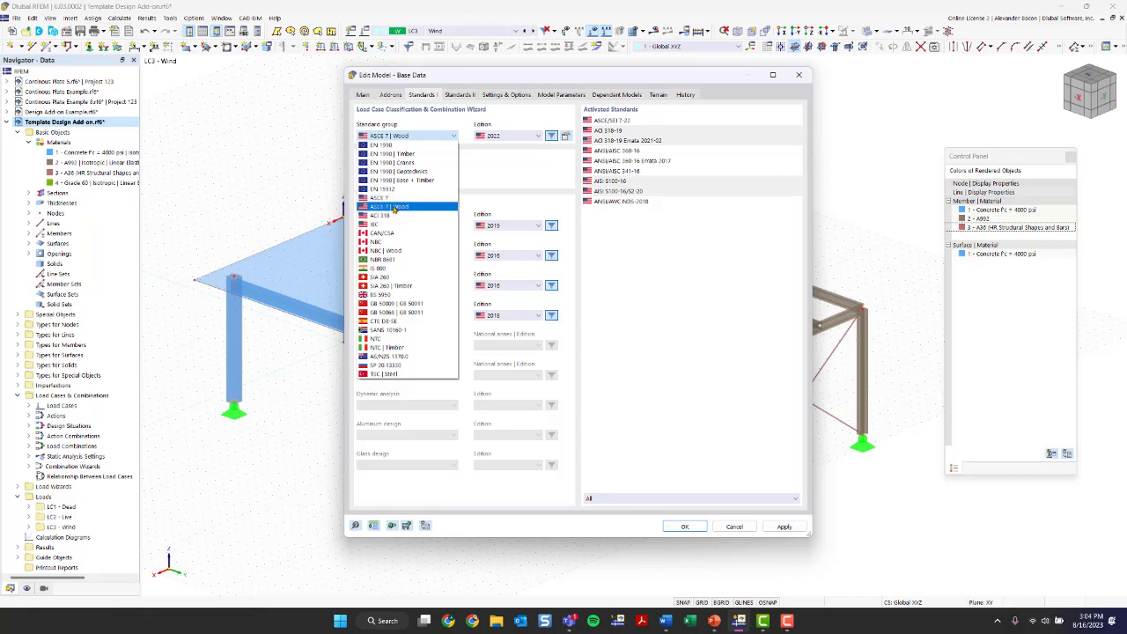
left_click(394, 208)
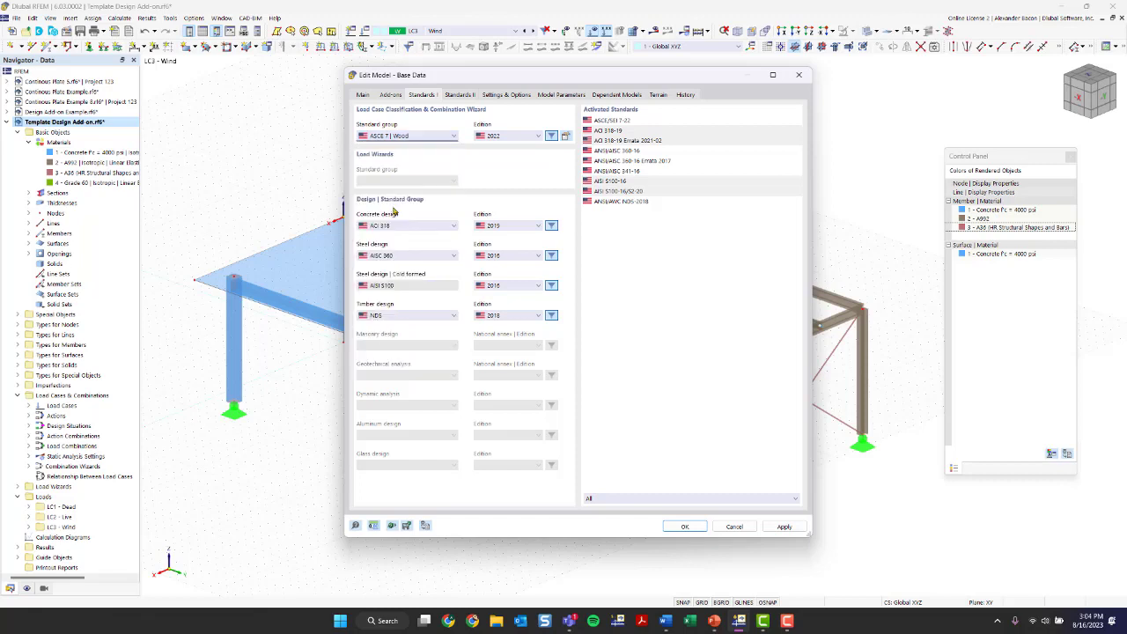
left_click(398, 138)
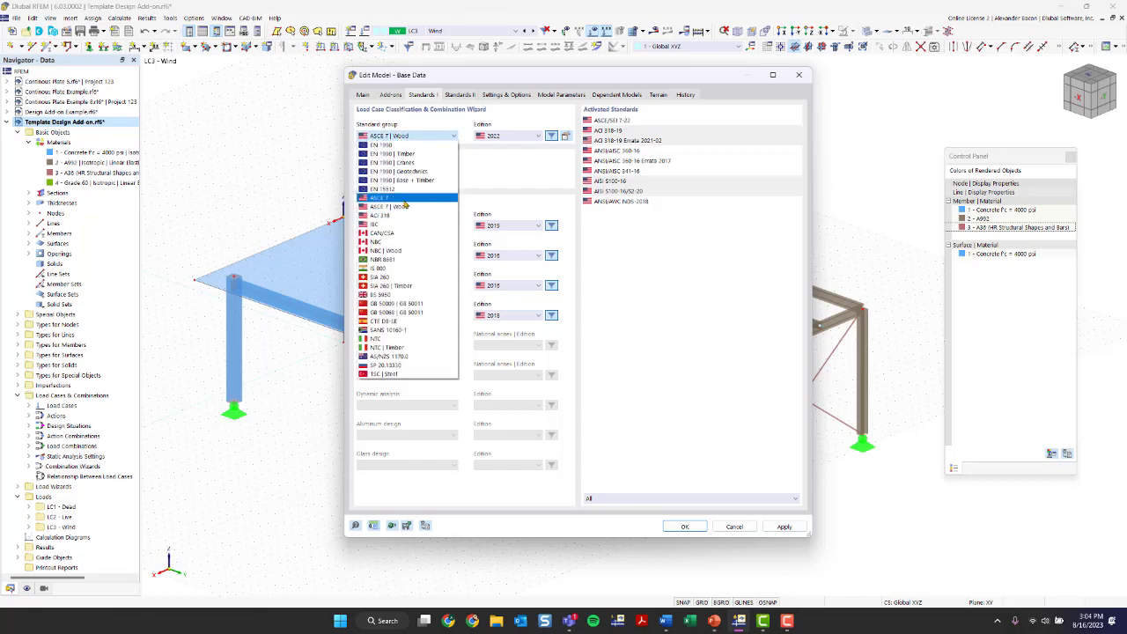
left_click(404, 208)
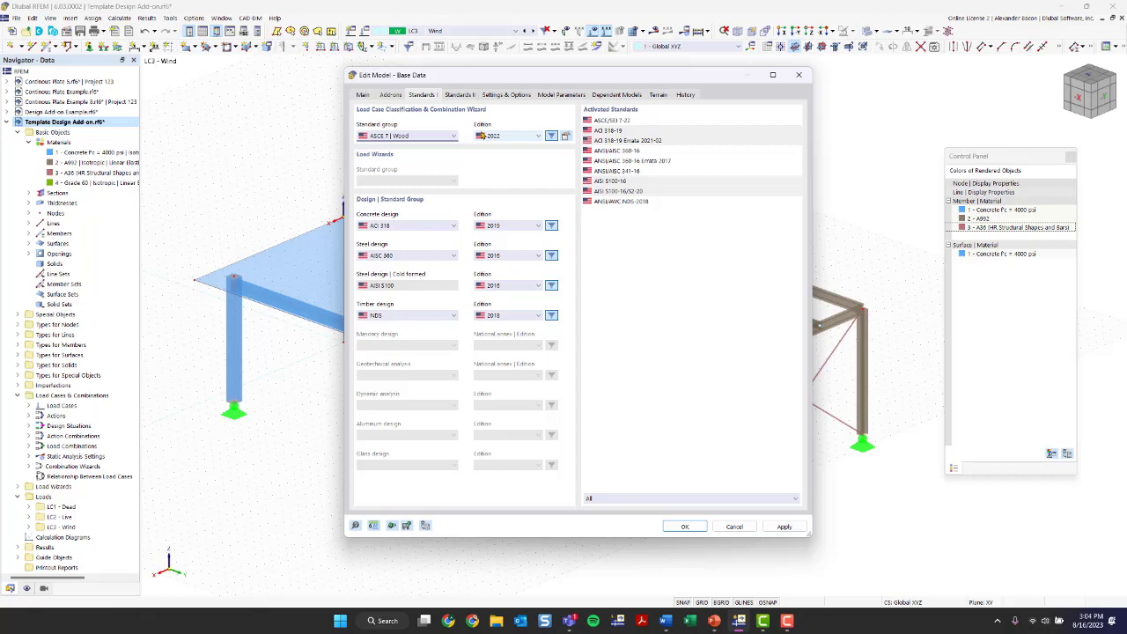
Step: Review the ASCE 7 | Wood combination settings, including the creep factor options, and the other available standard groups
left_click(567, 137)
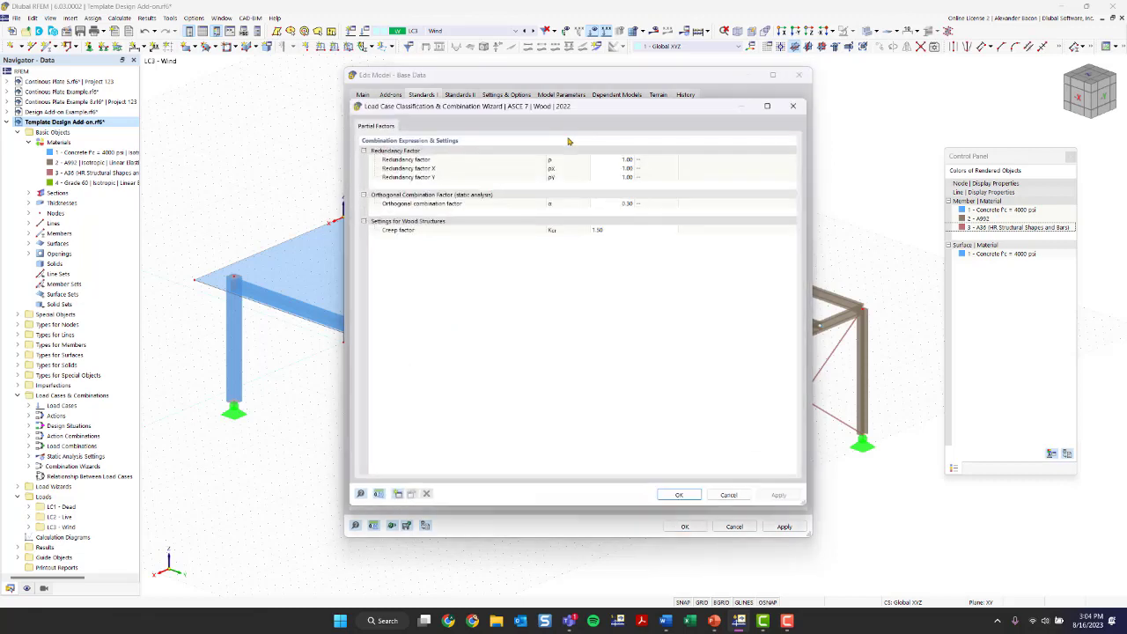
mouse_move(460, 103)
left_mouse_down()
mouse_move(453, 123)
mouse_move(464, 124)
left_mouse_up()
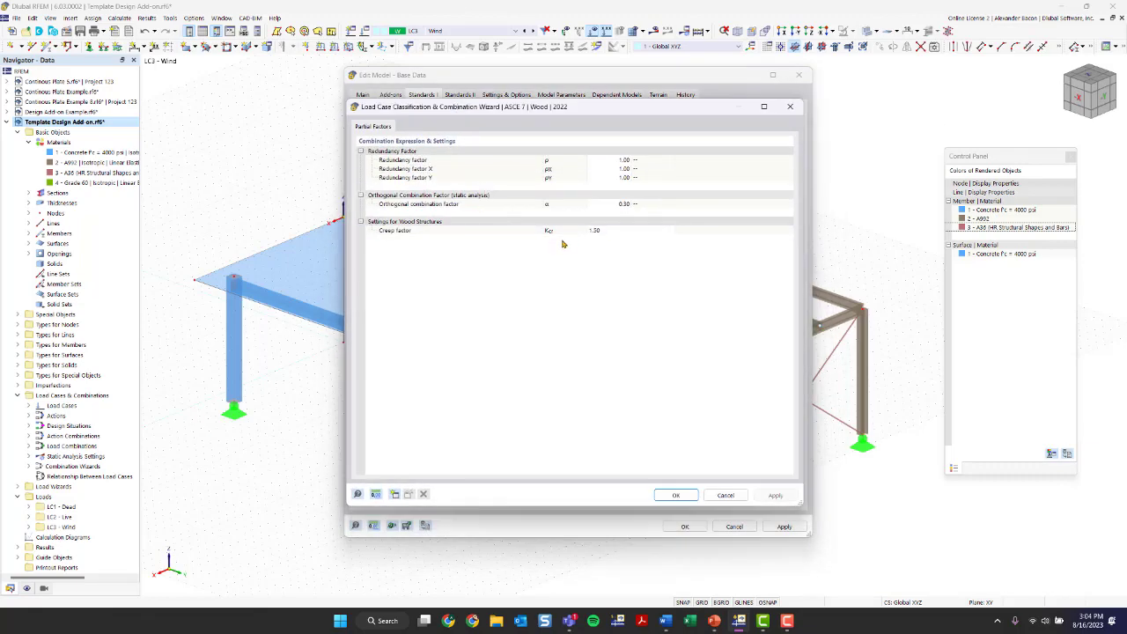
left_click(614, 233)
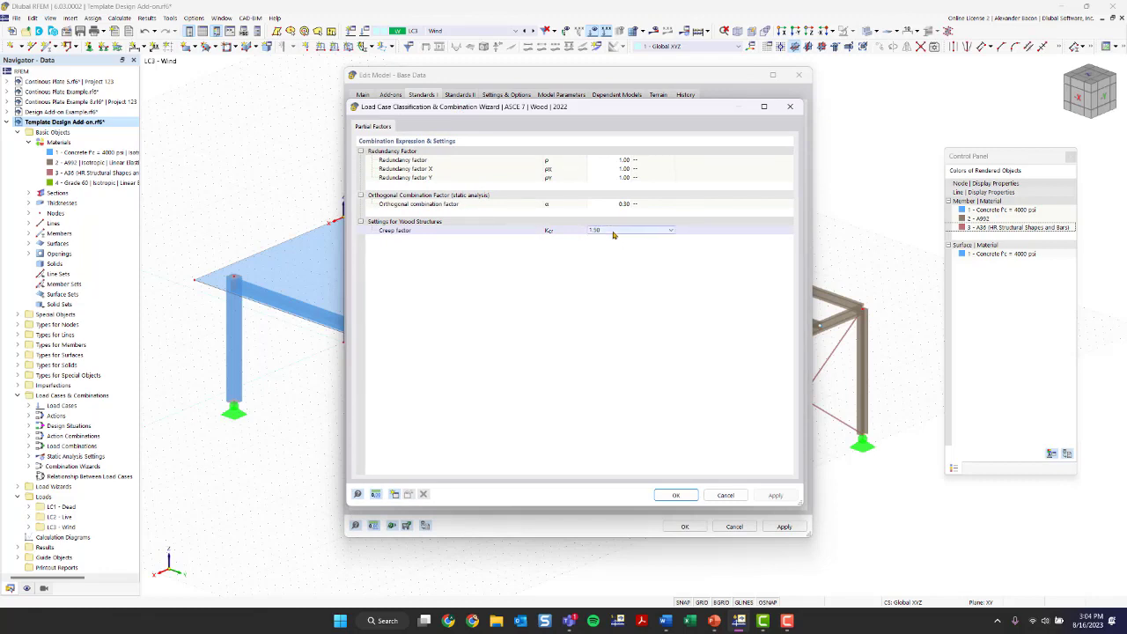
left_click(614, 232)
left_click(614, 233)
left_click(614, 232)
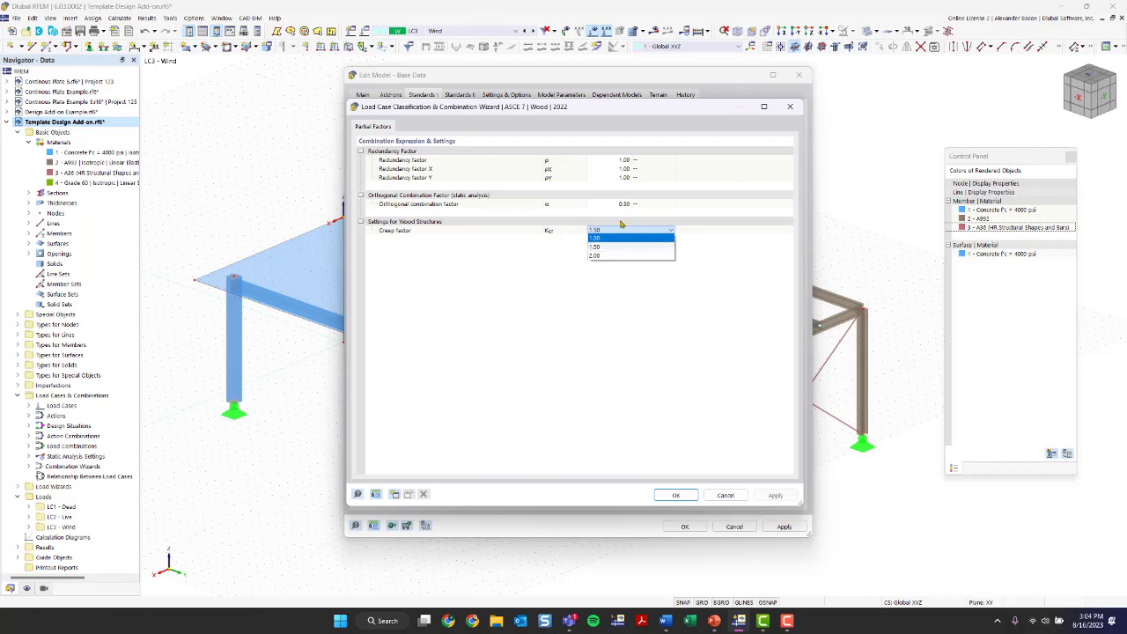
left_click(789, 106)
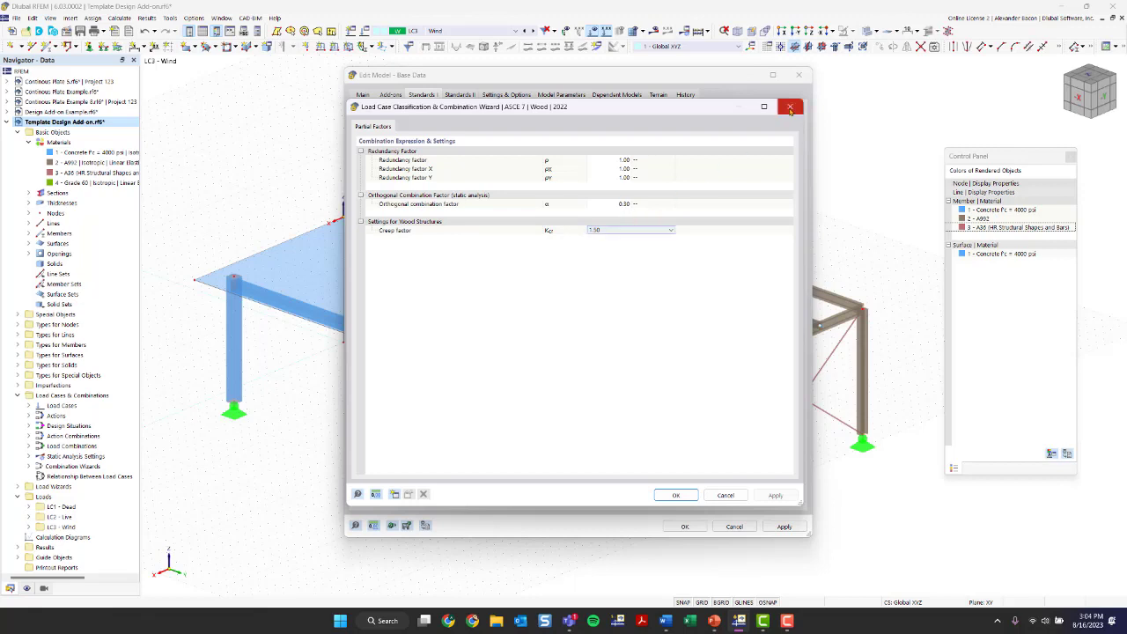
left_click(790, 106)
left_click(413, 137)
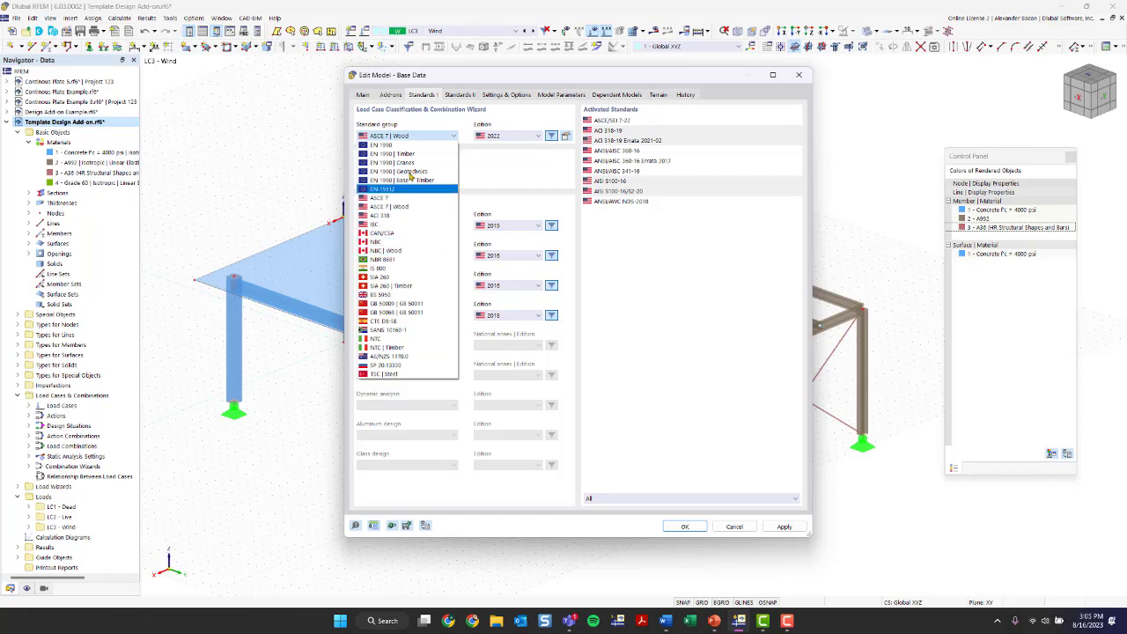
left_click(516, 191)
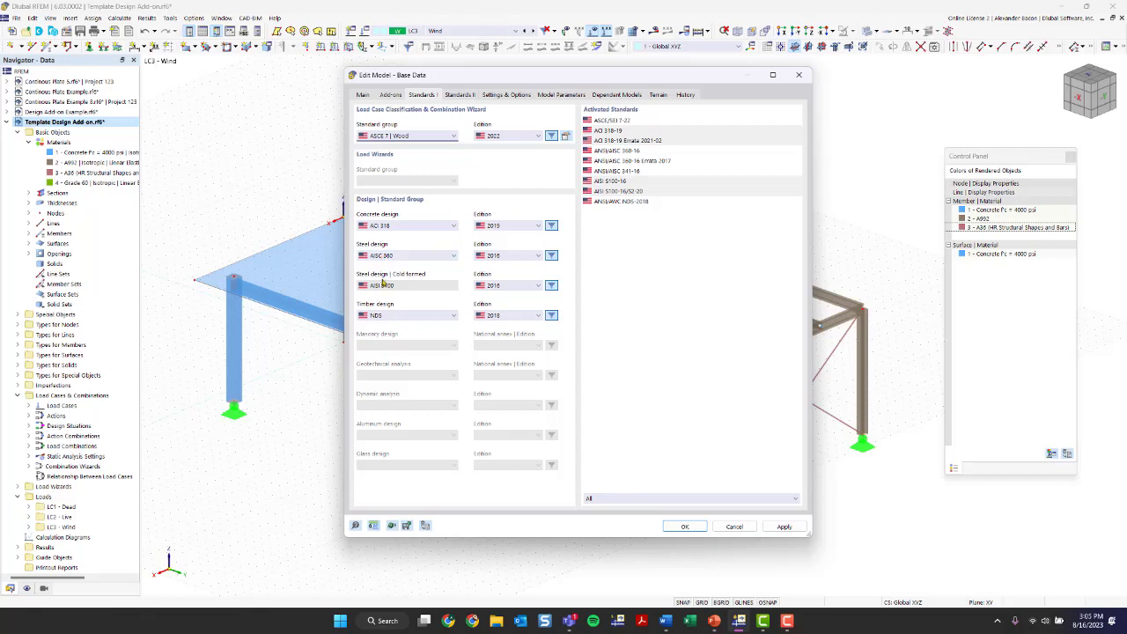
Step: Select ACI 318 for concrete design, AISC 360 for steel design and NDS for timber design as the design standards
left_click(386, 226)
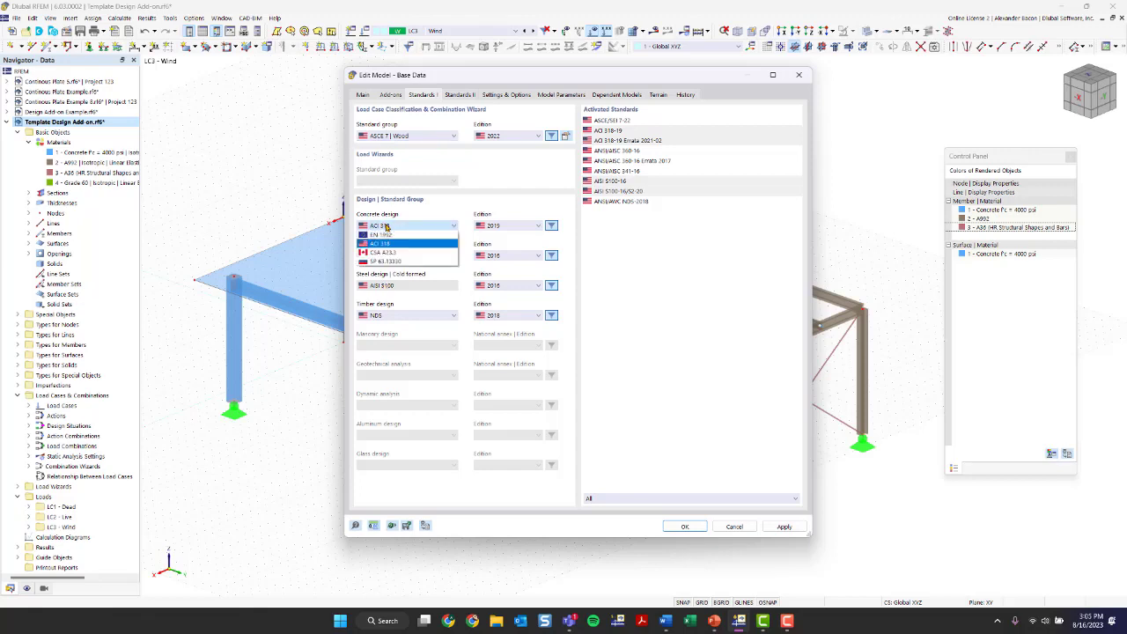
left_click(387, 243)
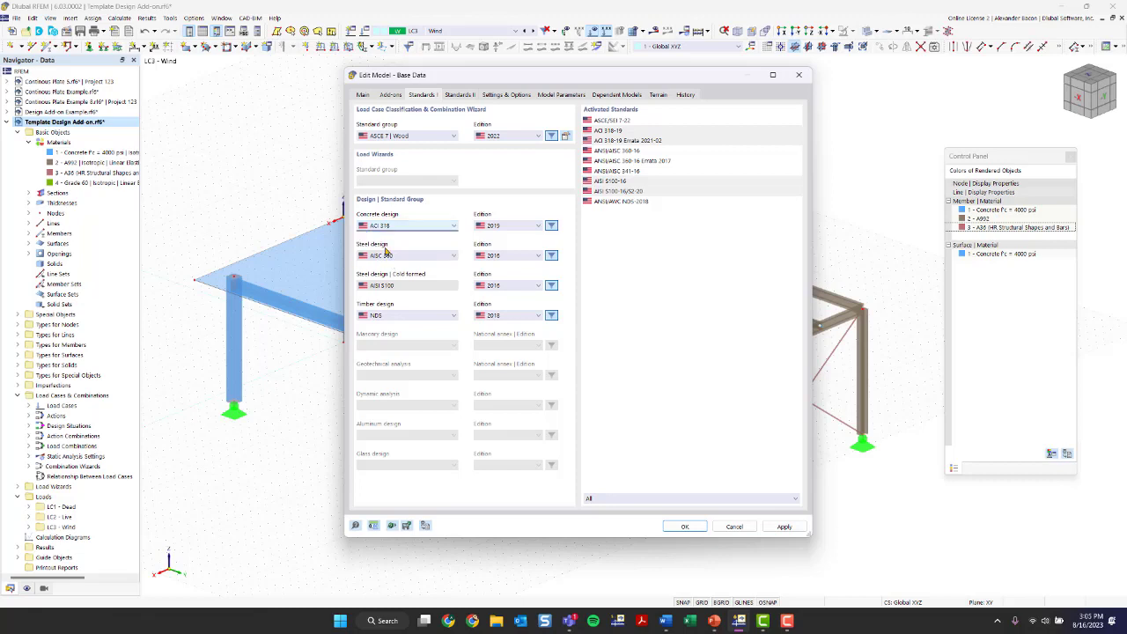
left_click(385, 257)
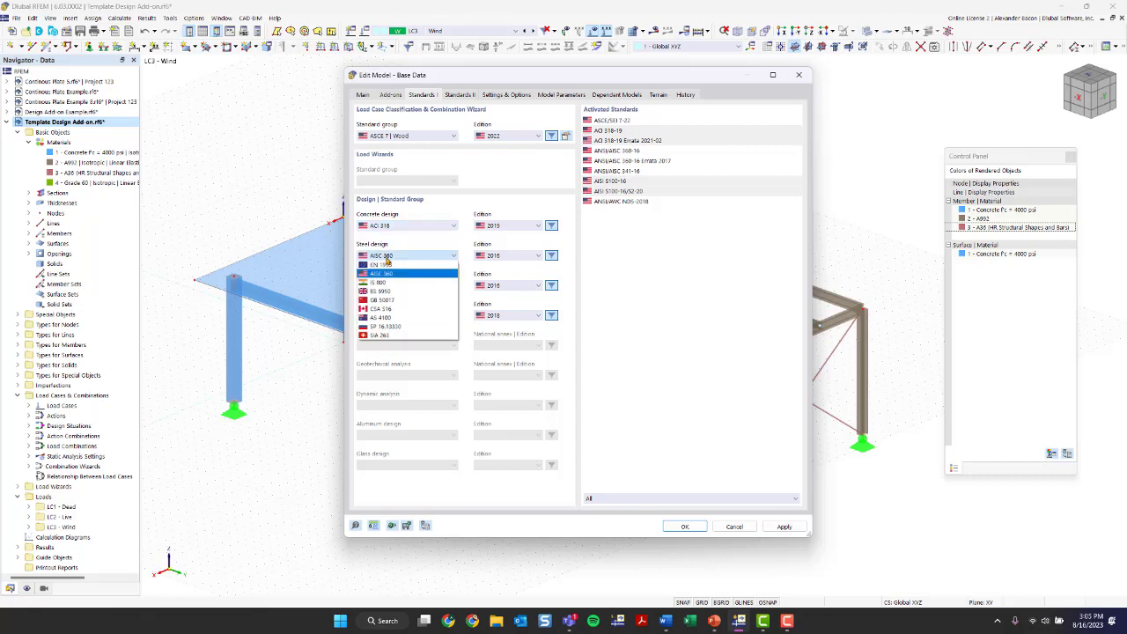
left_click(385, 259)
left_click(398, 315)
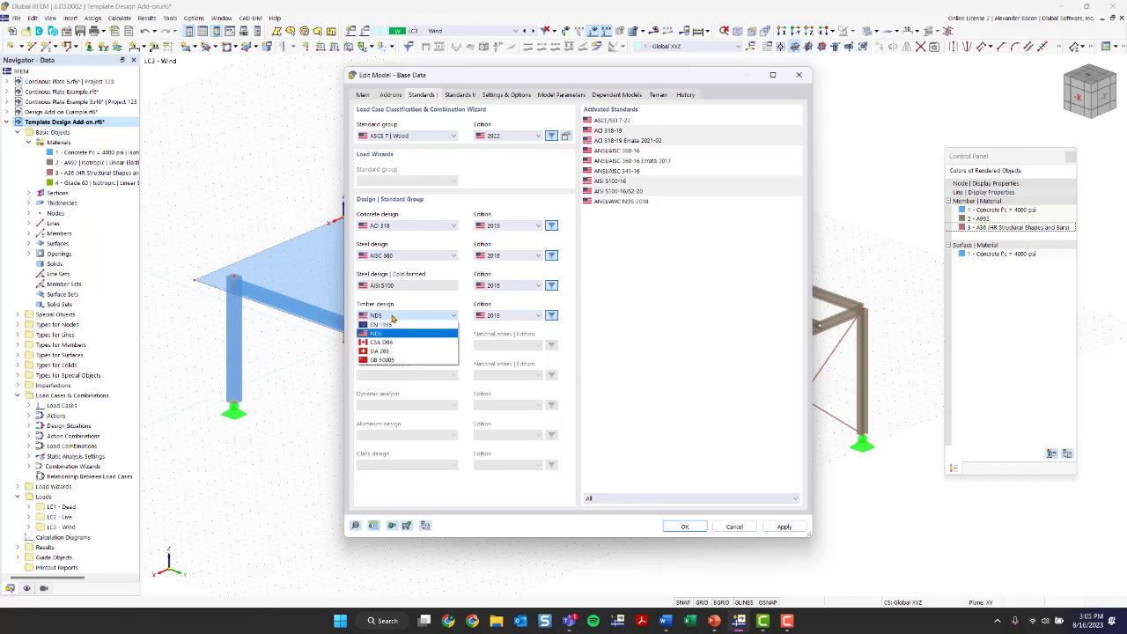
left_click(397, 335)
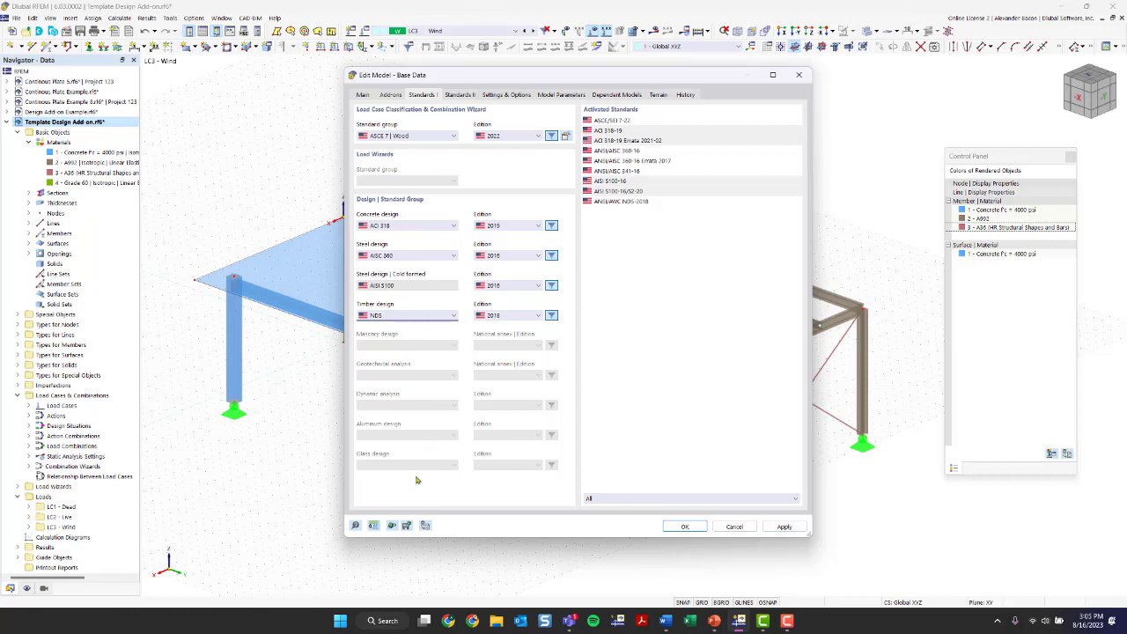
Step: Load the Imperial template for the model's units and decimal places
left_click(374, 526)
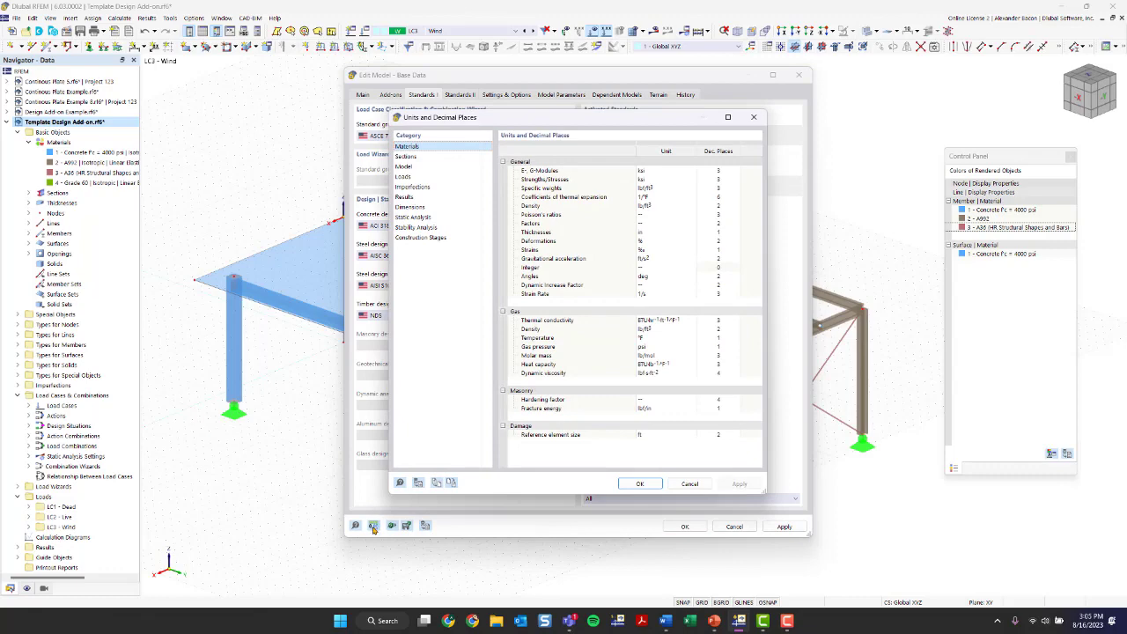
left_click(757, 122)
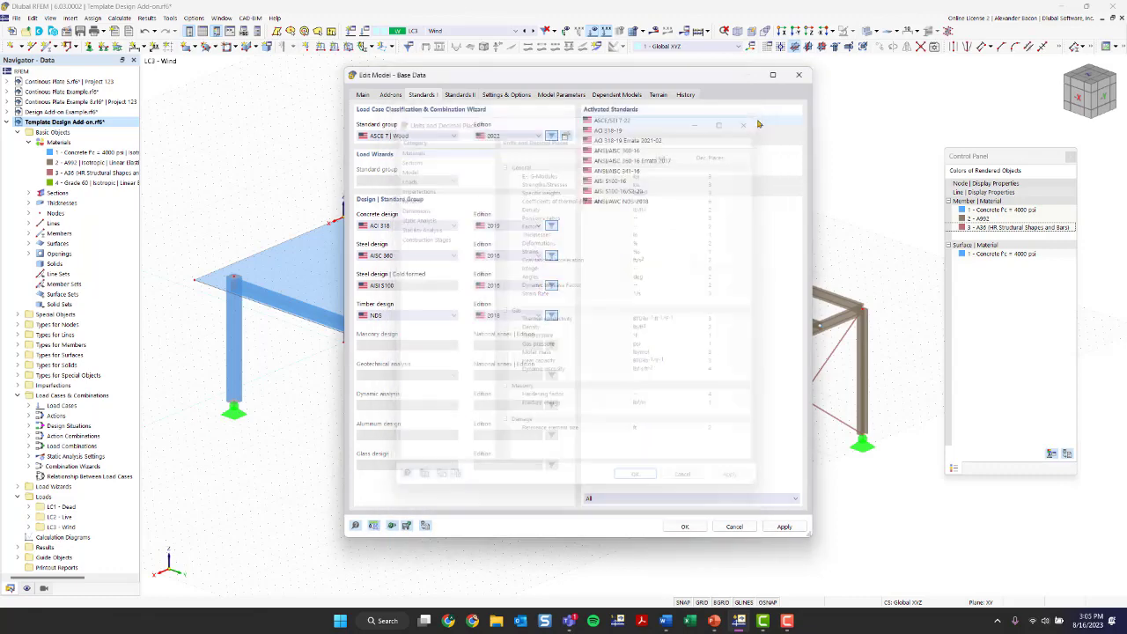
left_click(374, 526)
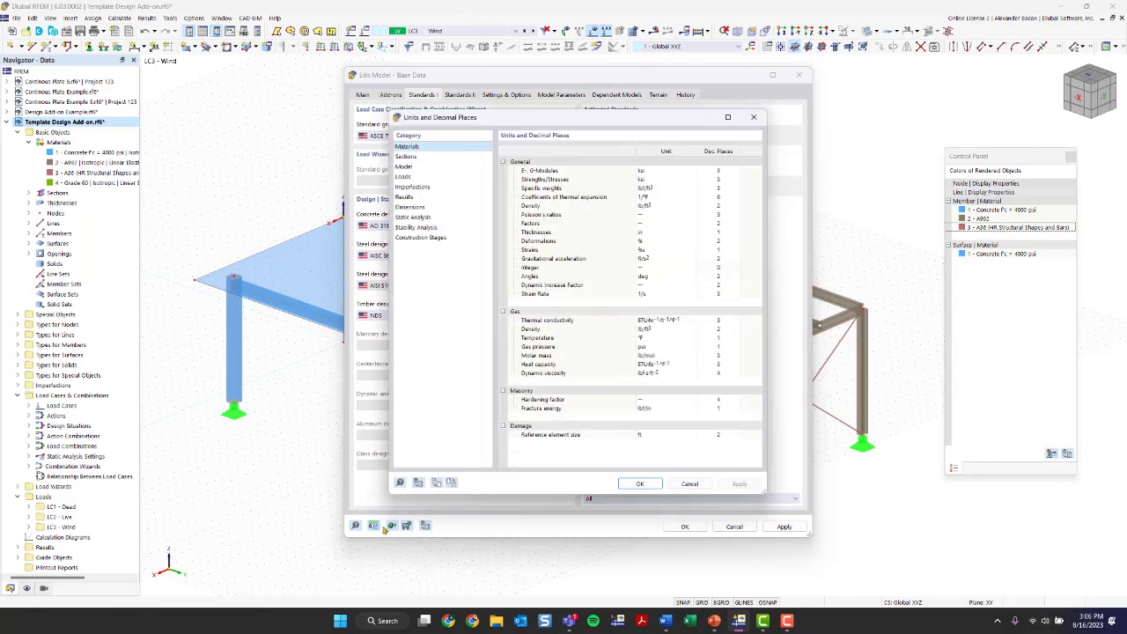
left_click(439, 484)
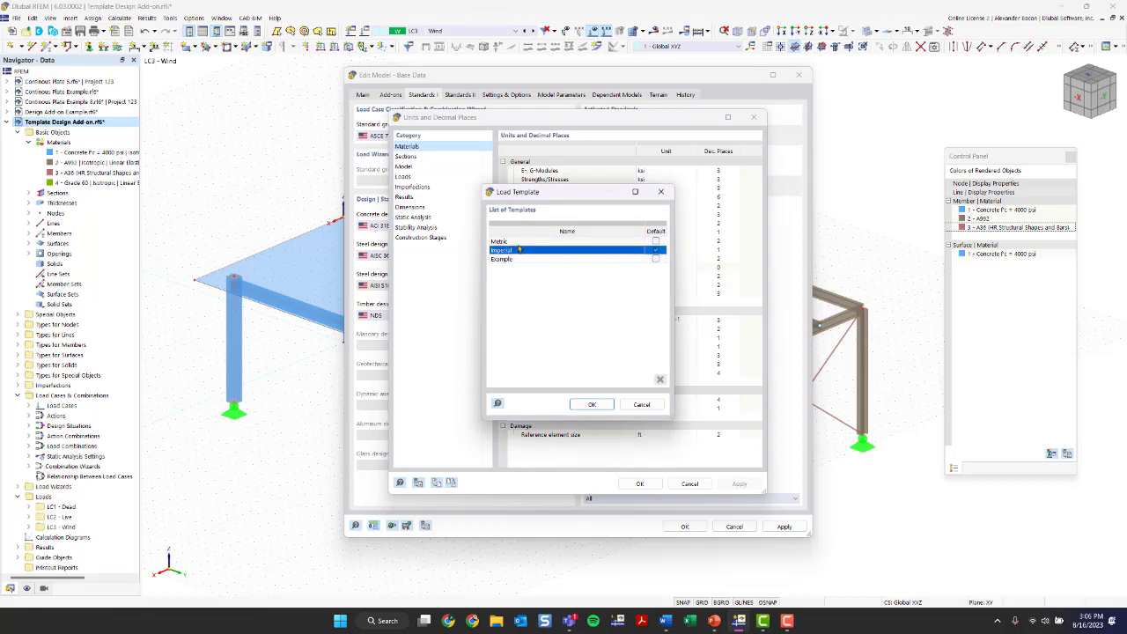
left_click(607, 403)
left_click(640, 483)
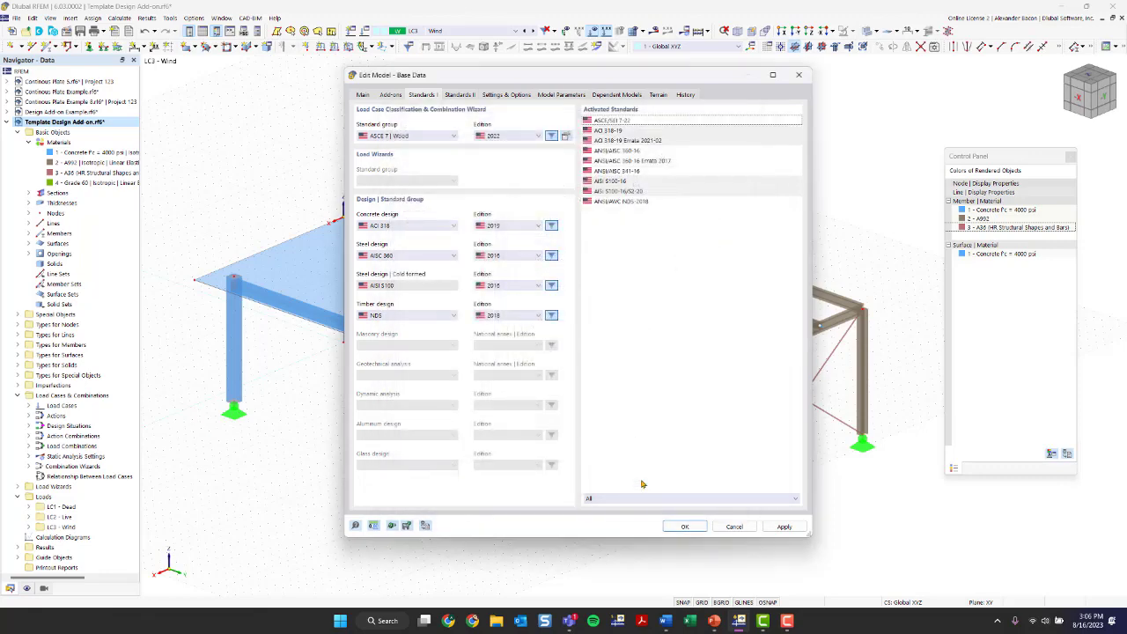
Step: Review the gravity, model tolerance and axis orientation settings, and accept the base data
left_click(506, 94)
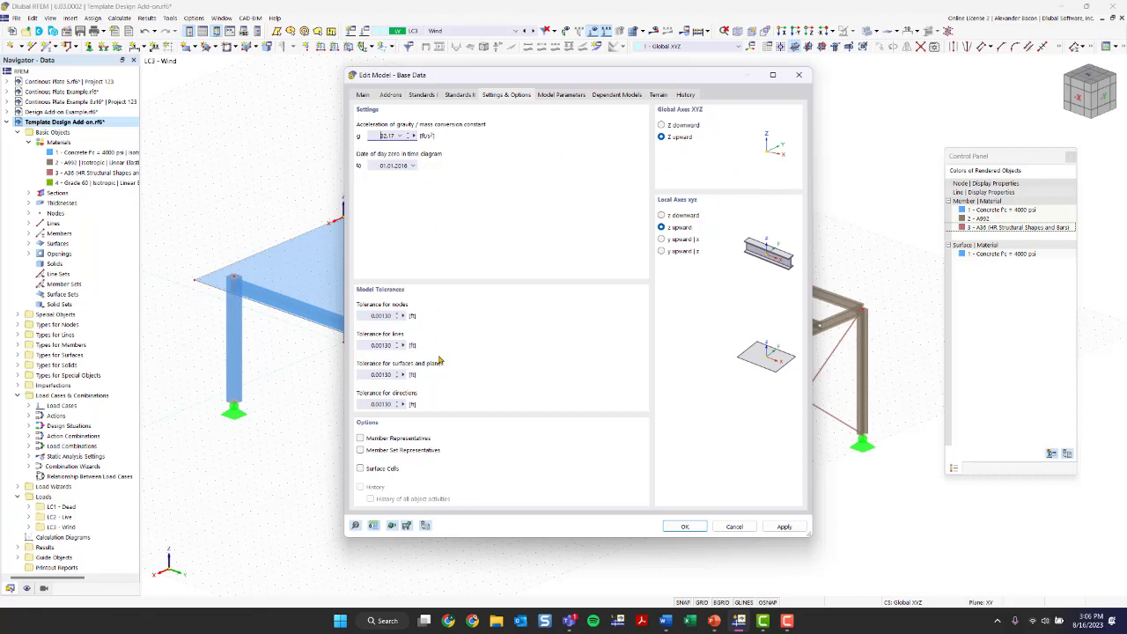
left_click(686, 526)
left_click(620, 367)
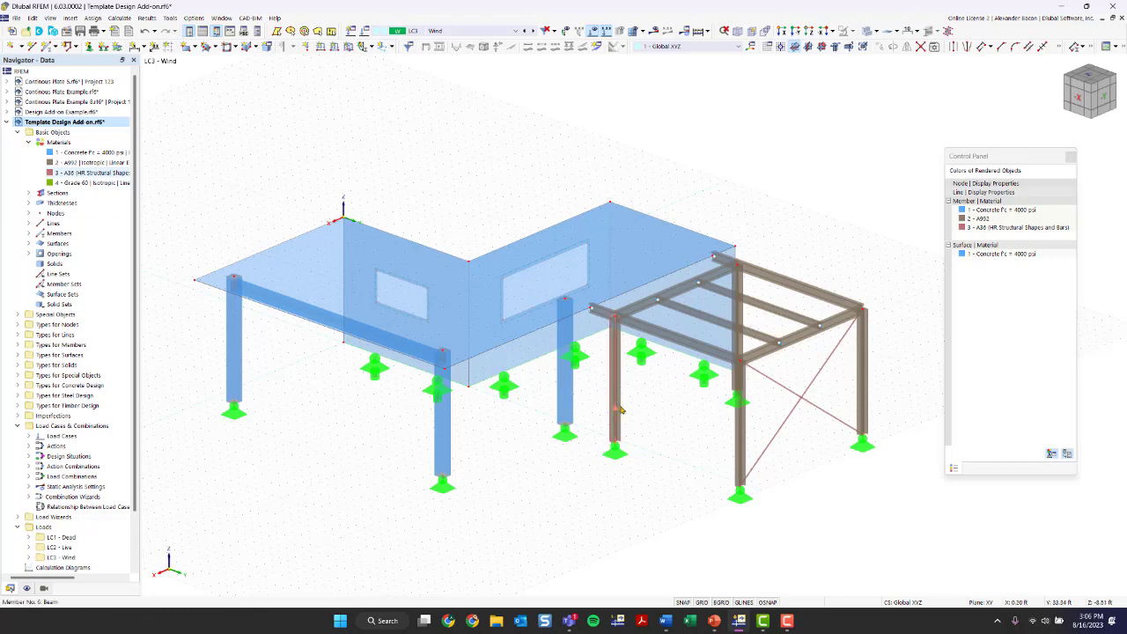
mouse_move(620, 410)
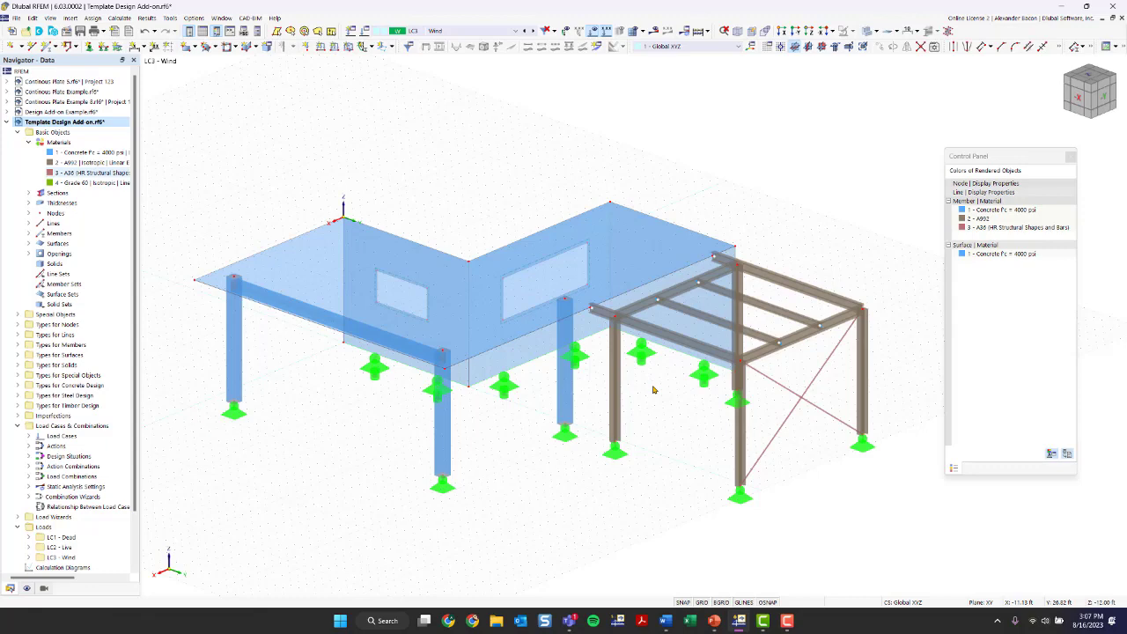
middle_click_drag(695, 433, 755, 465, "ctrl")
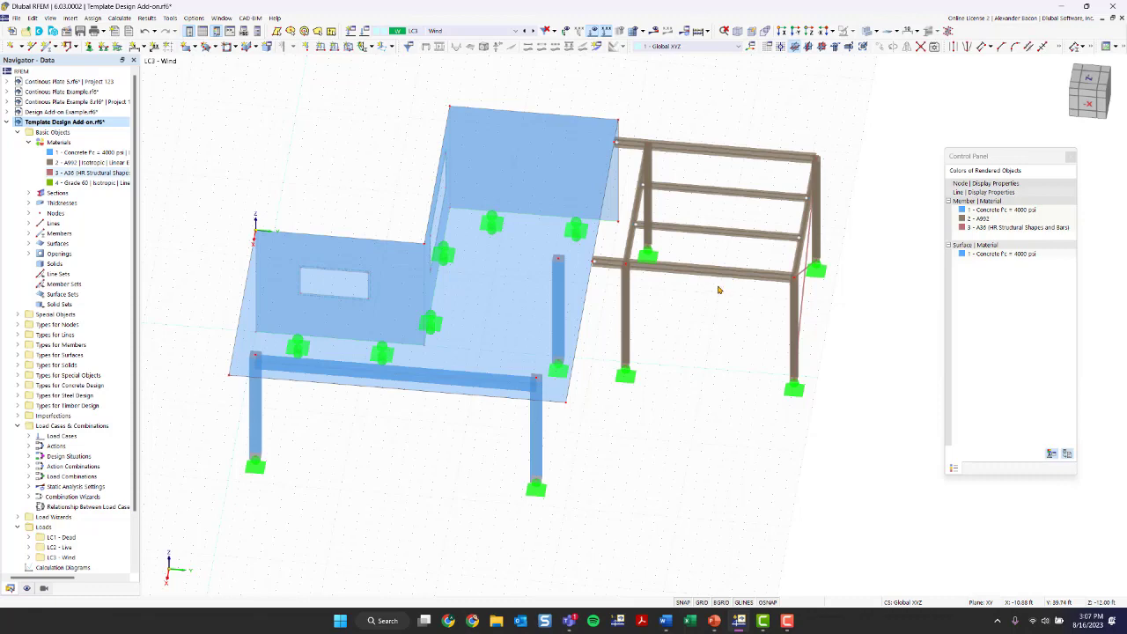
middle_click_drag(455, 471, 458, 435, "ctrl")
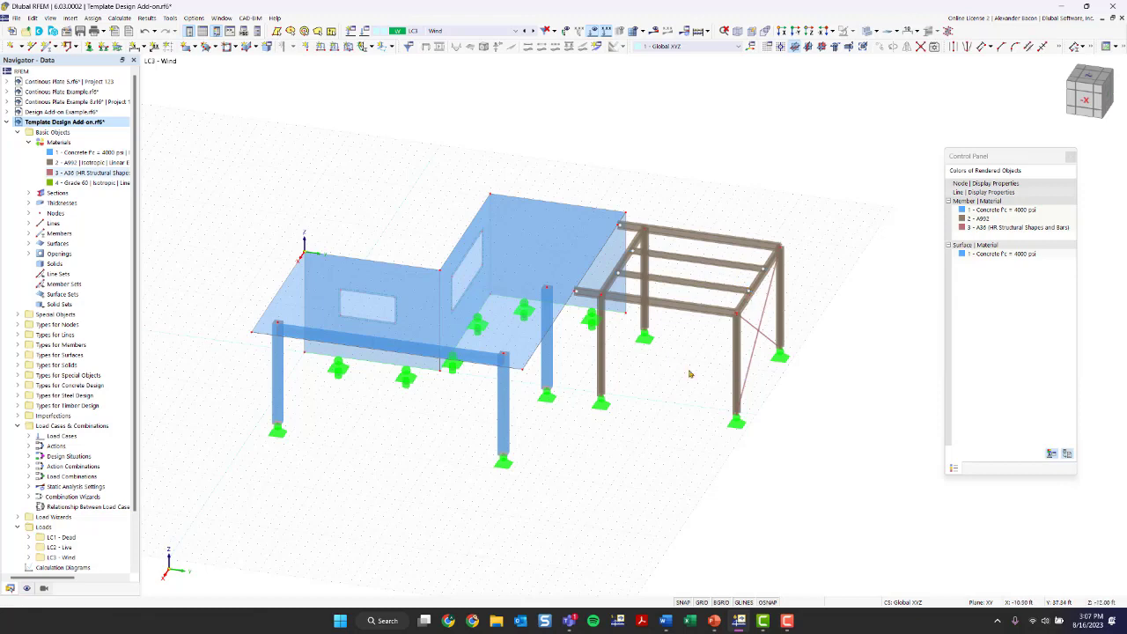
Step: Copy the whole steel frame, including its supports, once with a displacement of 40 ft in the global X direction
left_click(1094, 78)
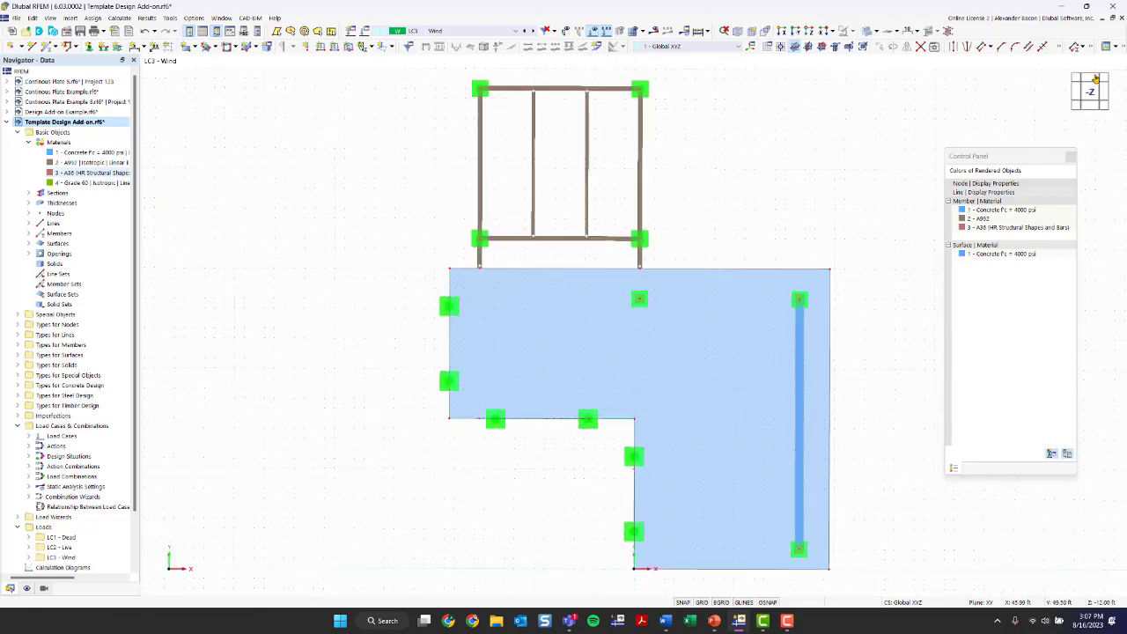
middle_click_drag(753, 163, 704, 156)
scroll(660, 169, "down", 1)
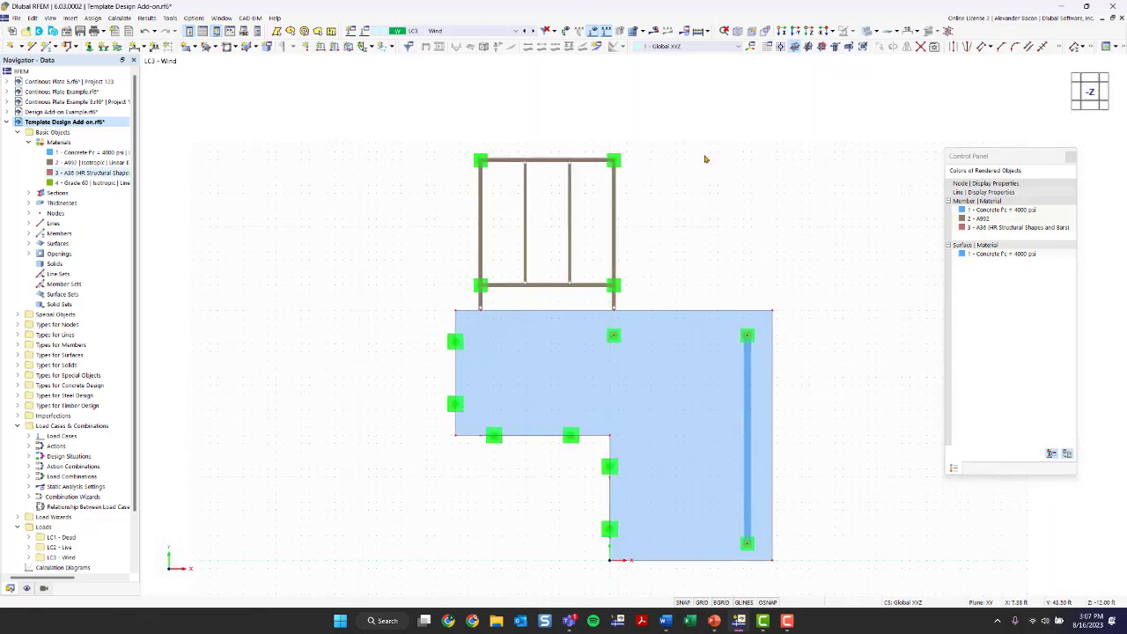
left_click_drag(718, 109, 394, 307)
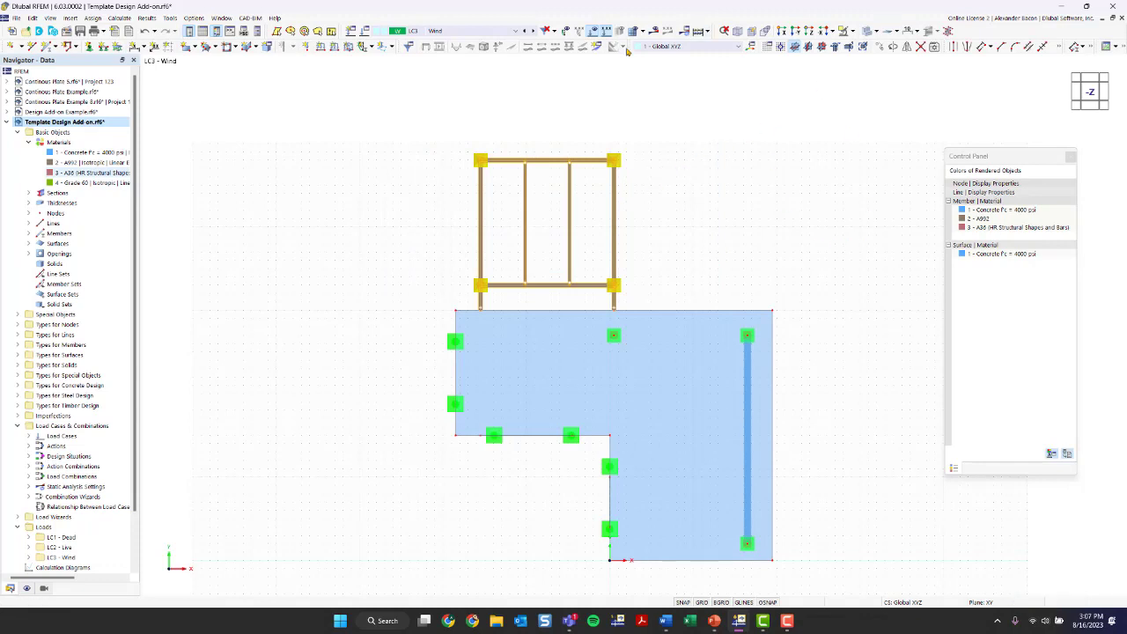
scroll(866, 196, "down", 1)
middle_click_drag(865, 197, 666, 208)
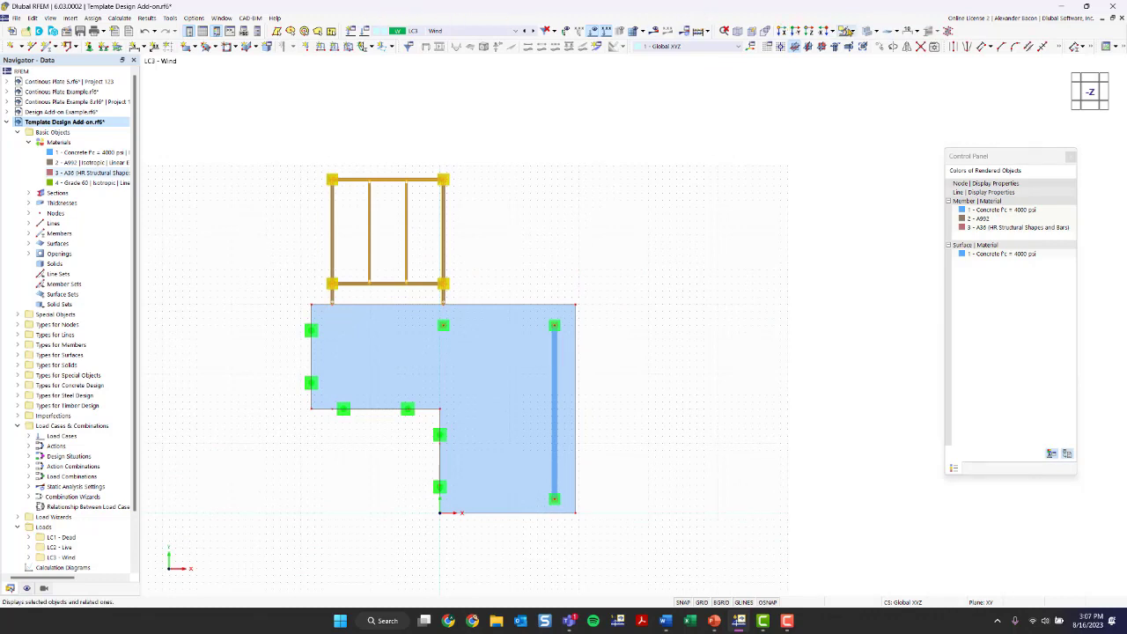
left_click(880, 47)
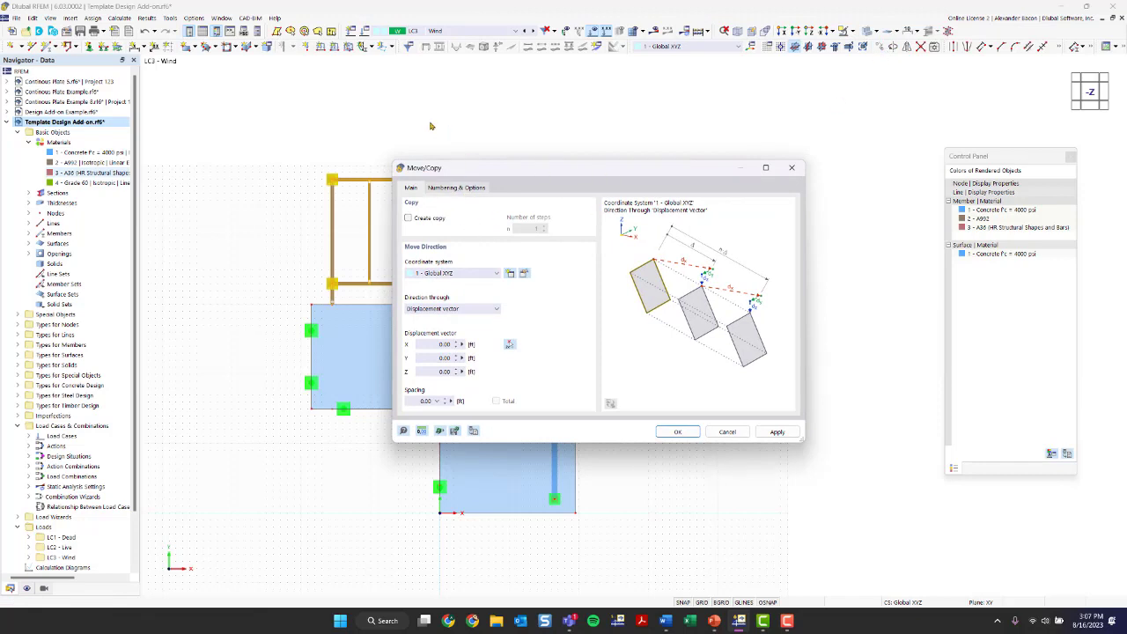
left_click(419, 219)
left_click(434, 344)
type("40")
left_click(678, 431)
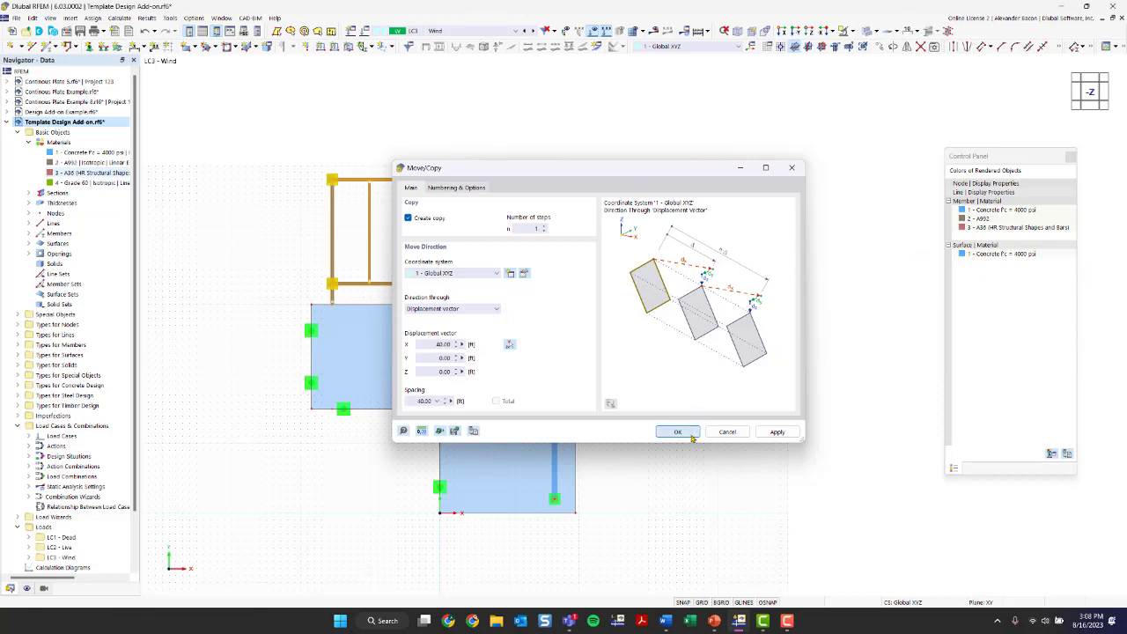
middle_click_drag(707, 380, 628, 298, "ctrl")
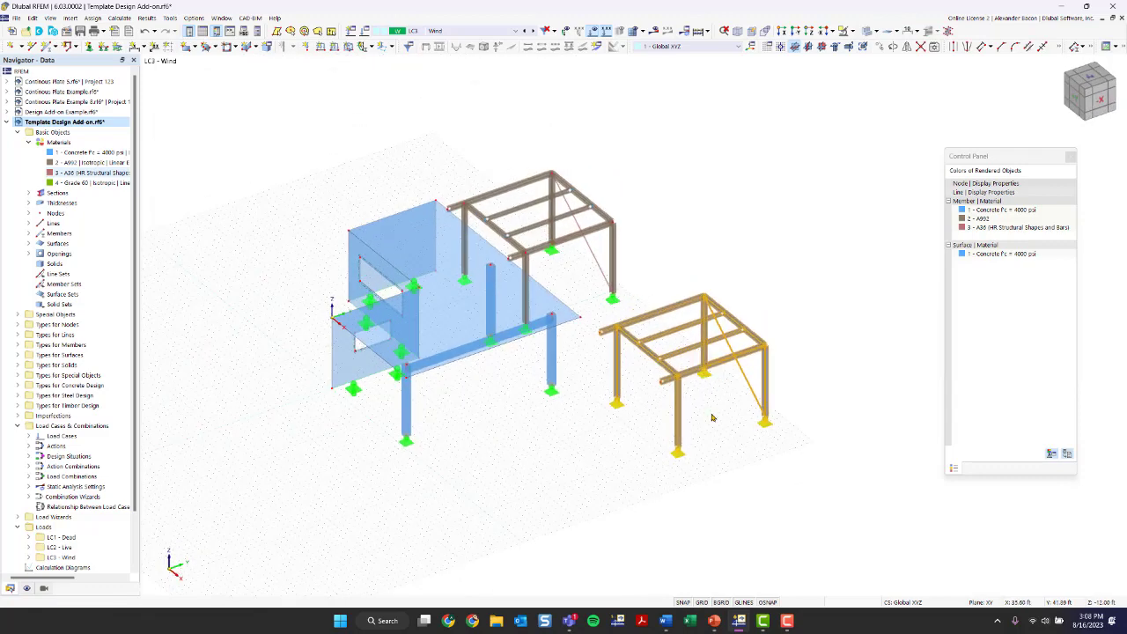
left_click(593, 365)
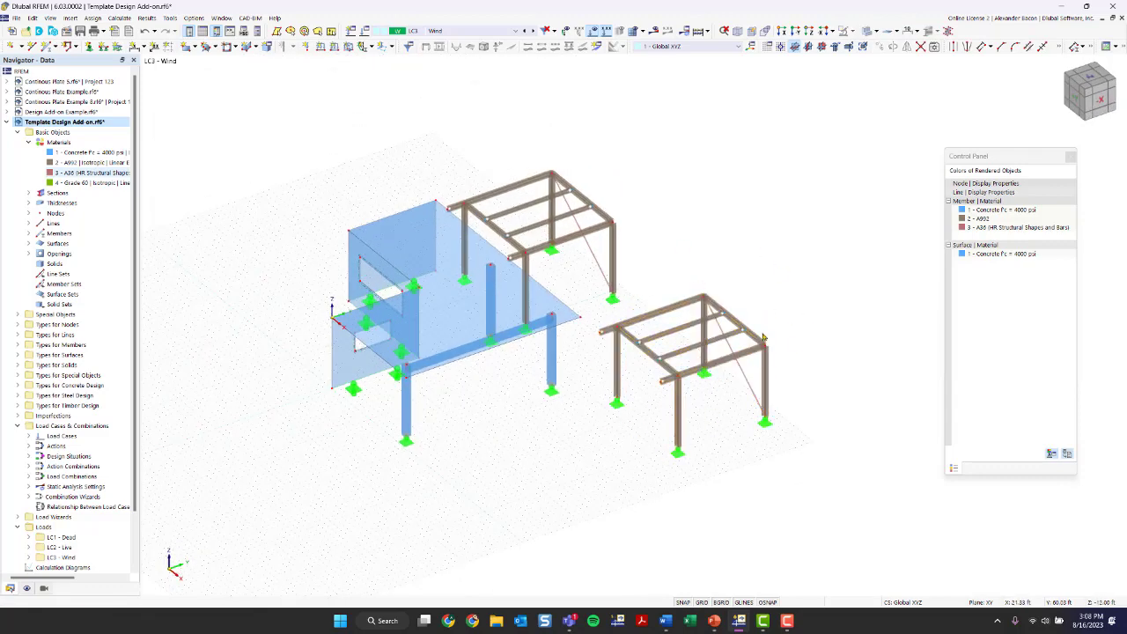
left_click(364, 31)
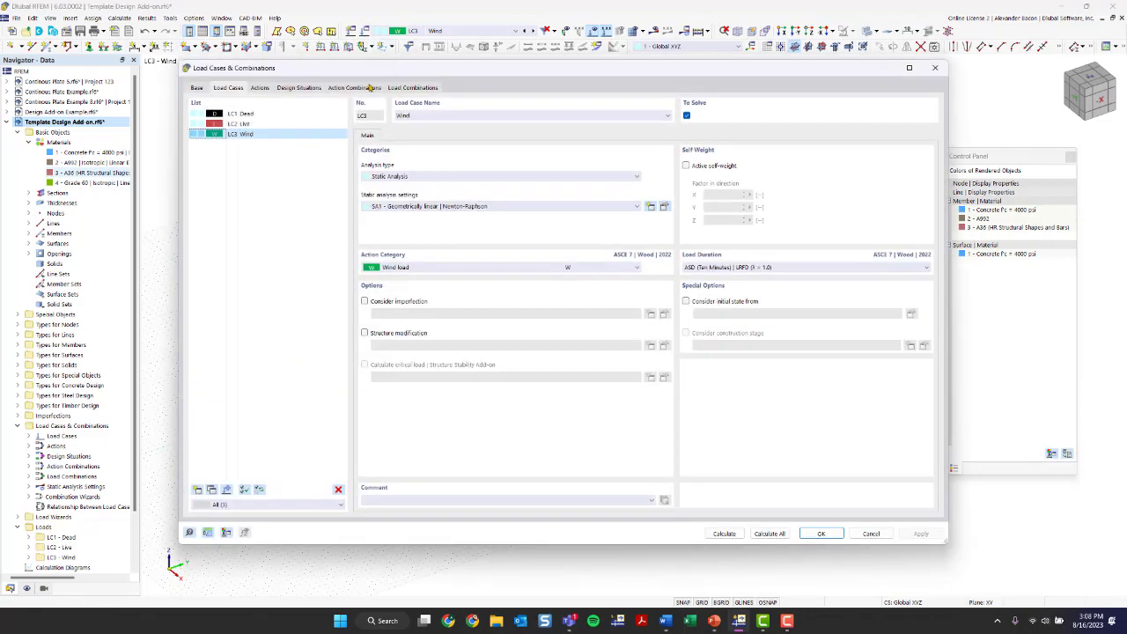
left_click(337, 490)
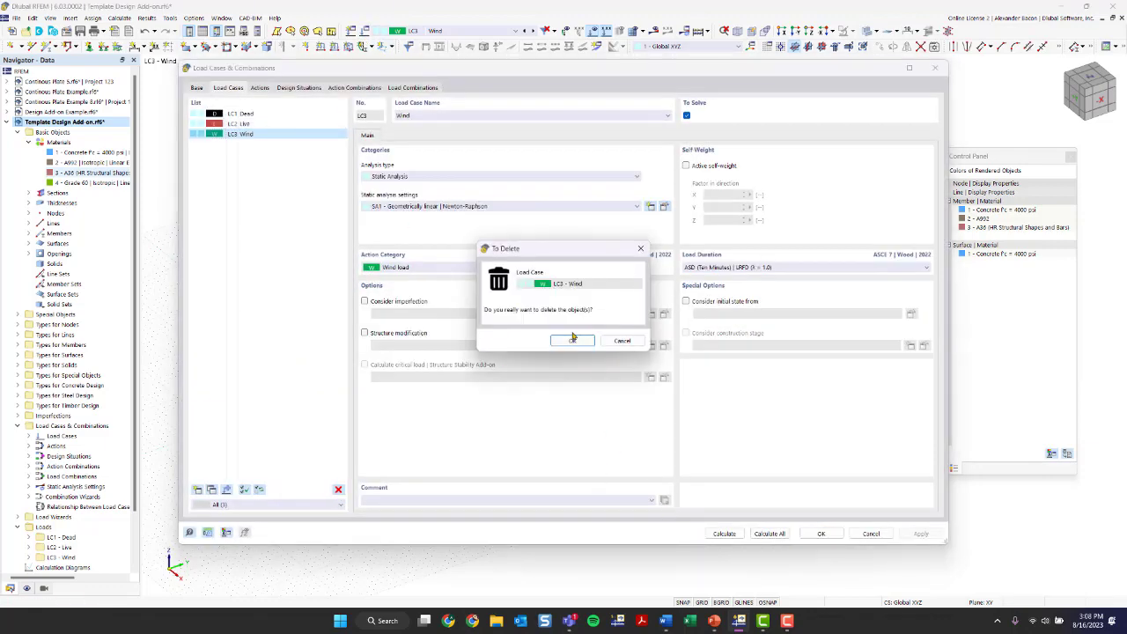
left_click(573, 338)
left_click(659, 356)
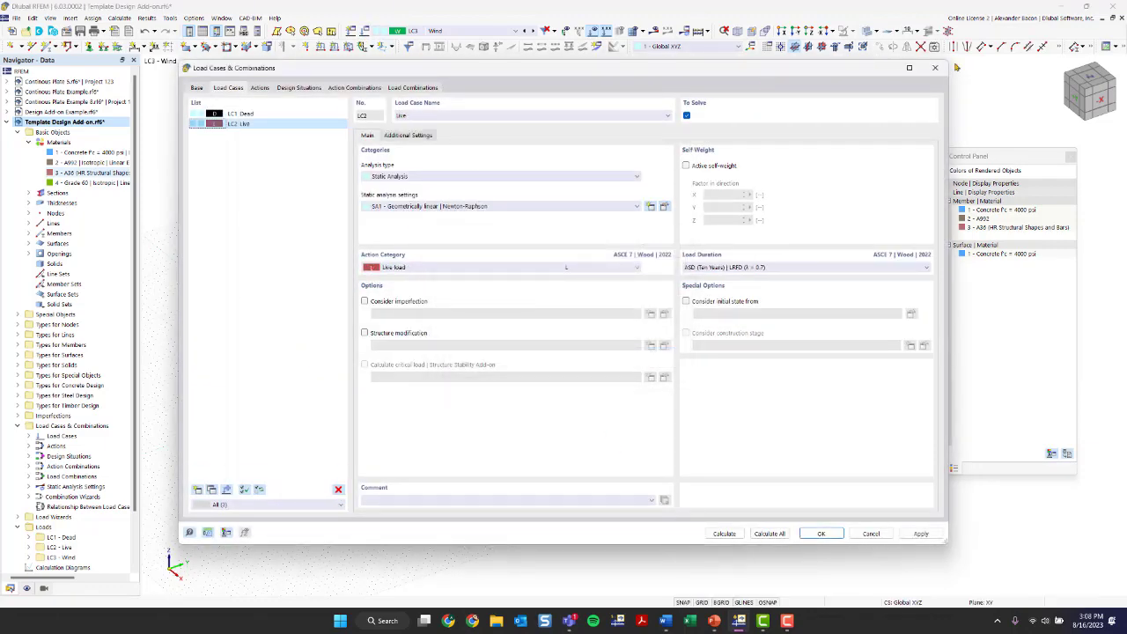
left_click(935, 68)
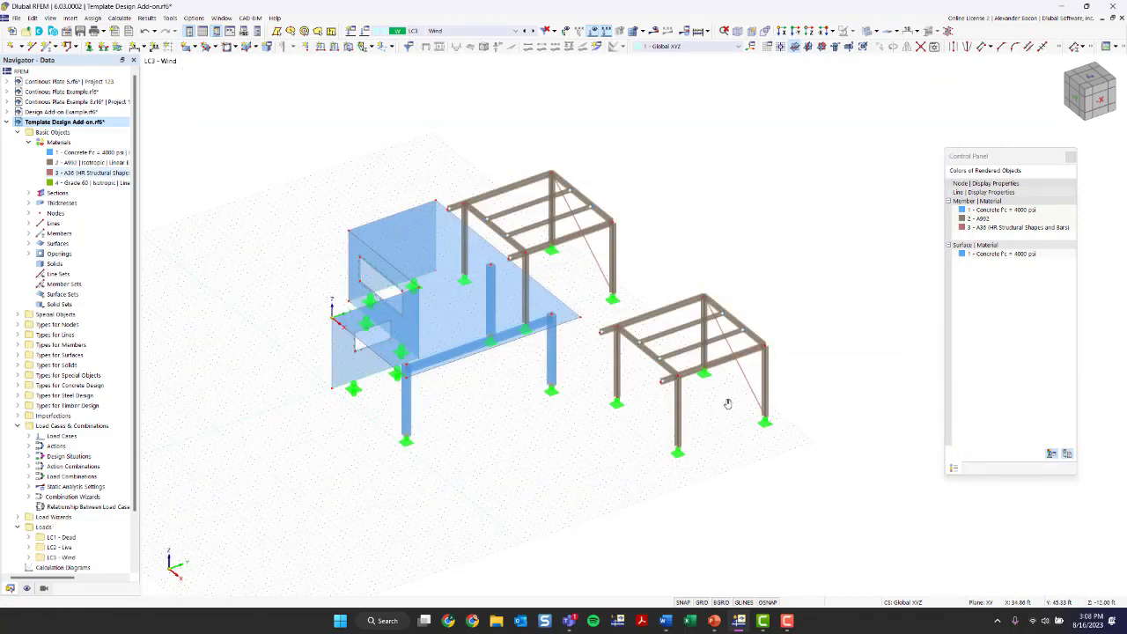
Step: Set up a rotation of the copied steel frame by -90° about a point and parallel Z axis, without creating a copy
mouse_move(727, 397)
middle_mouse_down("ctrl")
mouse_move(695, 401)
mouse_move(724, 411)
middle_mouse_up("ctrl")
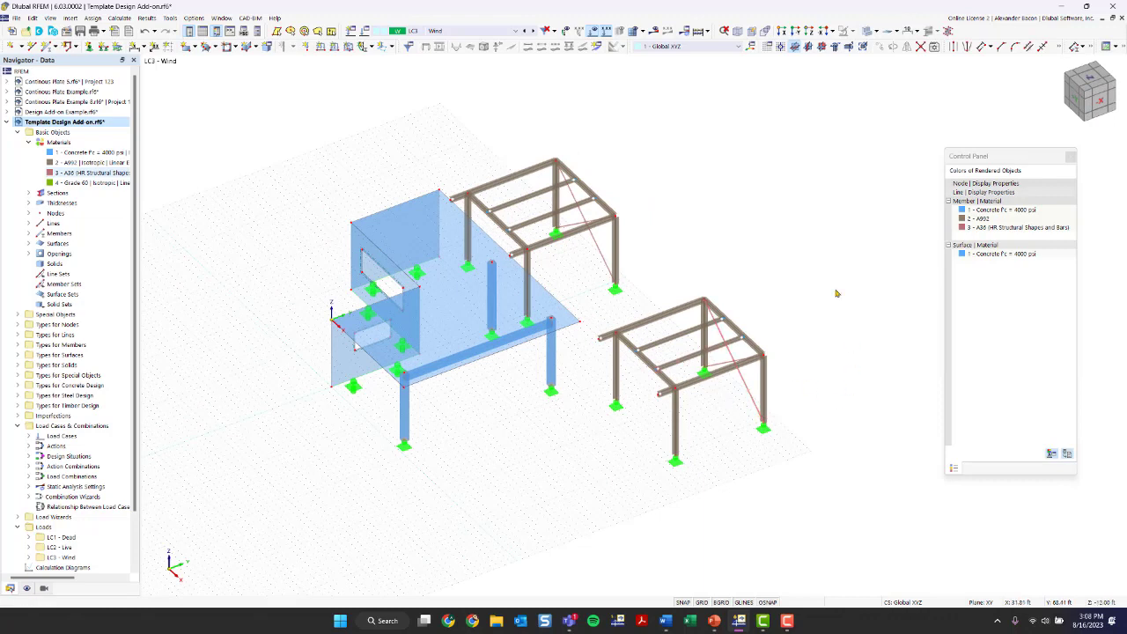
left_click_drag(813, 254, 750, 334)
scroll(775, 290, "up", 4)
middle_click_drag(763, 292, 787, 282, "ctrl")
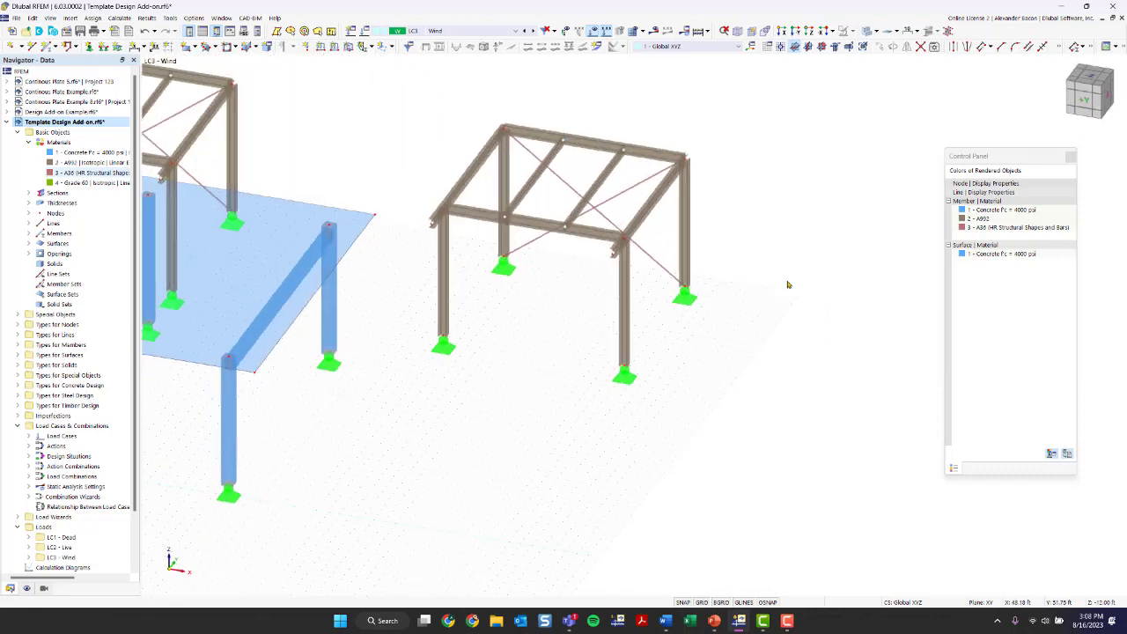
left_click_drag(780, 78, 396, 441)
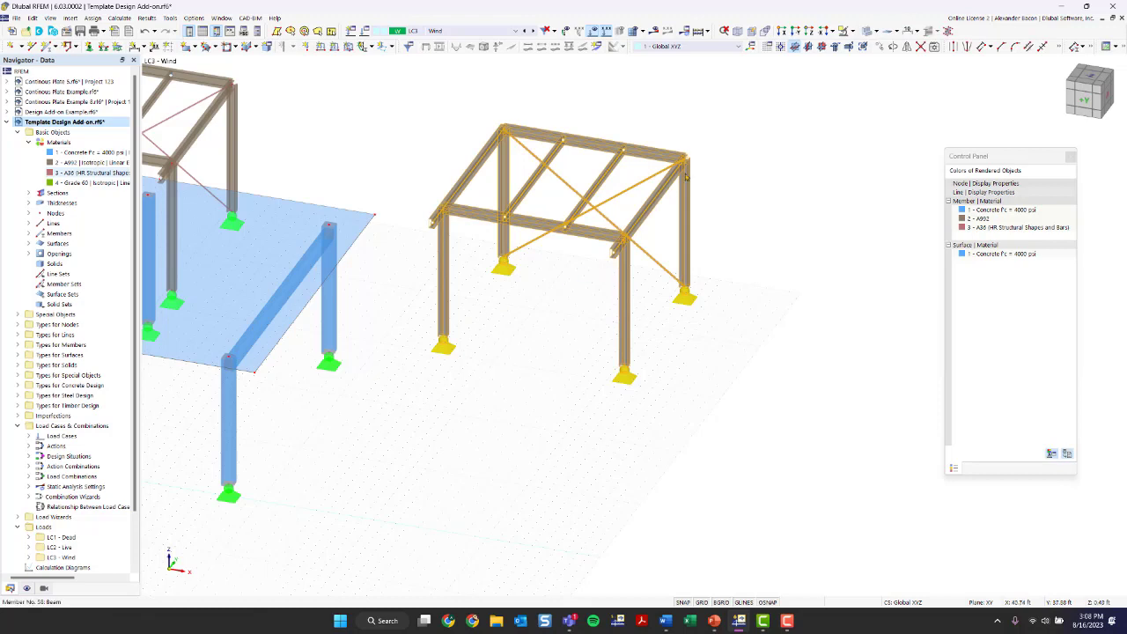
left_click(894, 47)
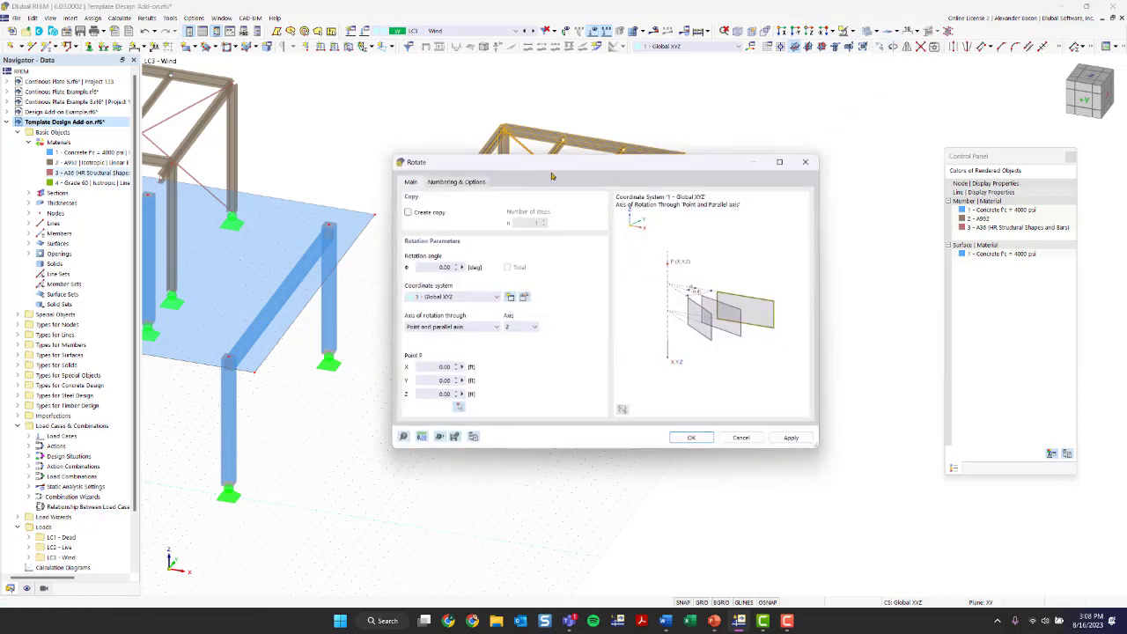
left_click(426, 212)
left_click(422, 215)
left_click(431, 266)
left_click(519, 327)
left_click(453, 327)
left_click(450, 327)
left_click(452, 338)
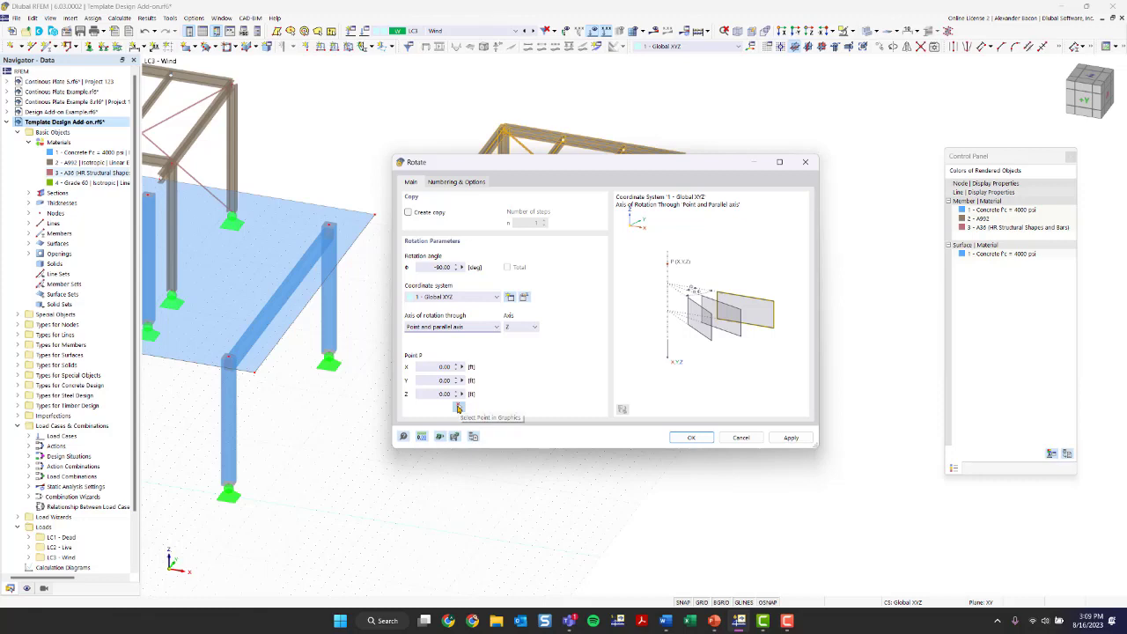
Step: Pick the copied frame's beam end node at X 24.50 ft, Y 30.00 ft, Z 0.00 ft as the rotation point and apply the rotation
left_click(436, 366)
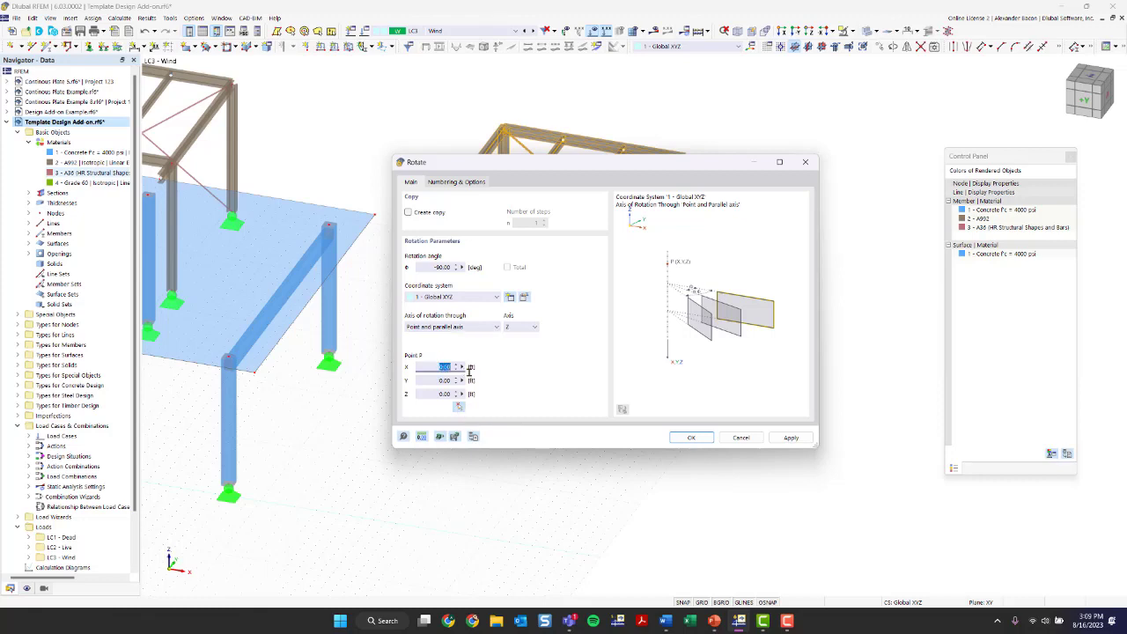
left_click(433, 380)
left_click(458, 407)
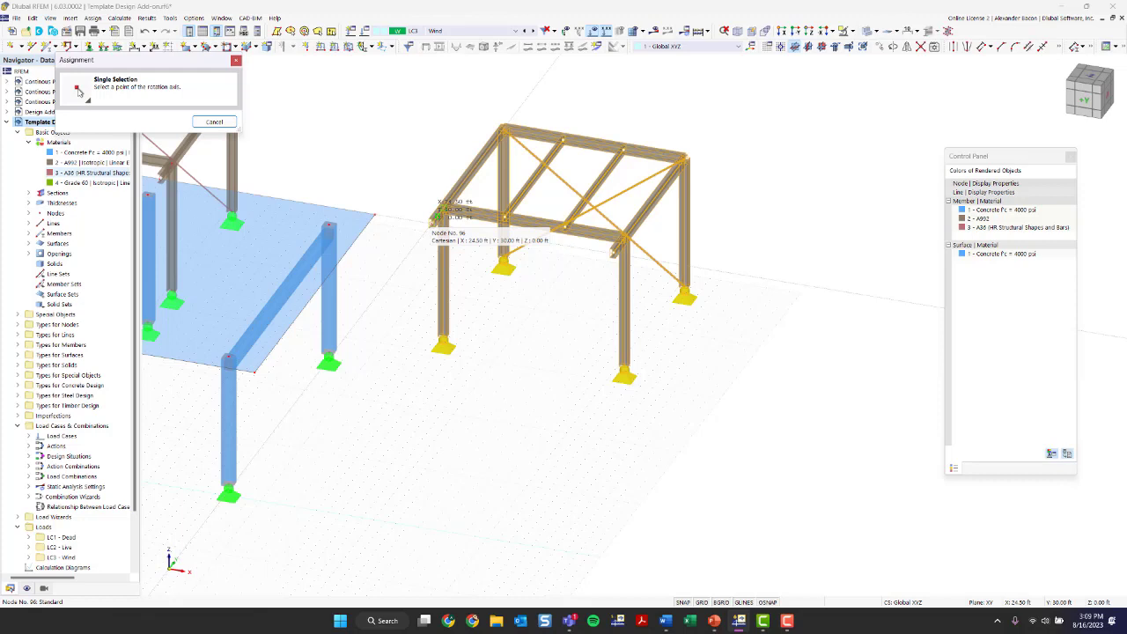
left_click(439, 217)
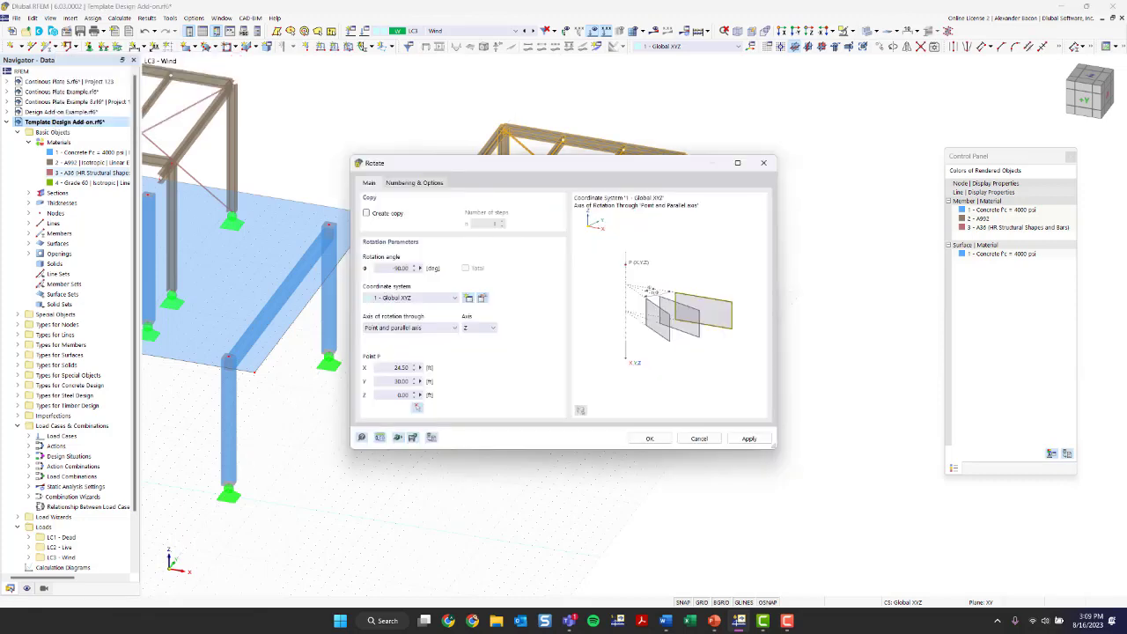
left_click(649, 439)
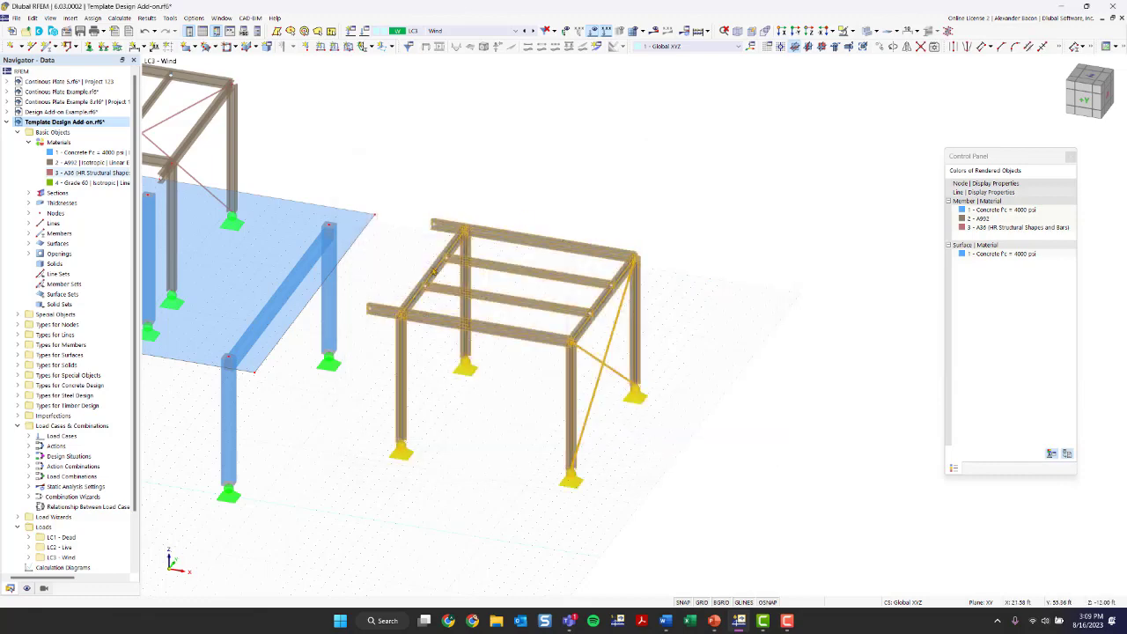
left_click(667, 432)
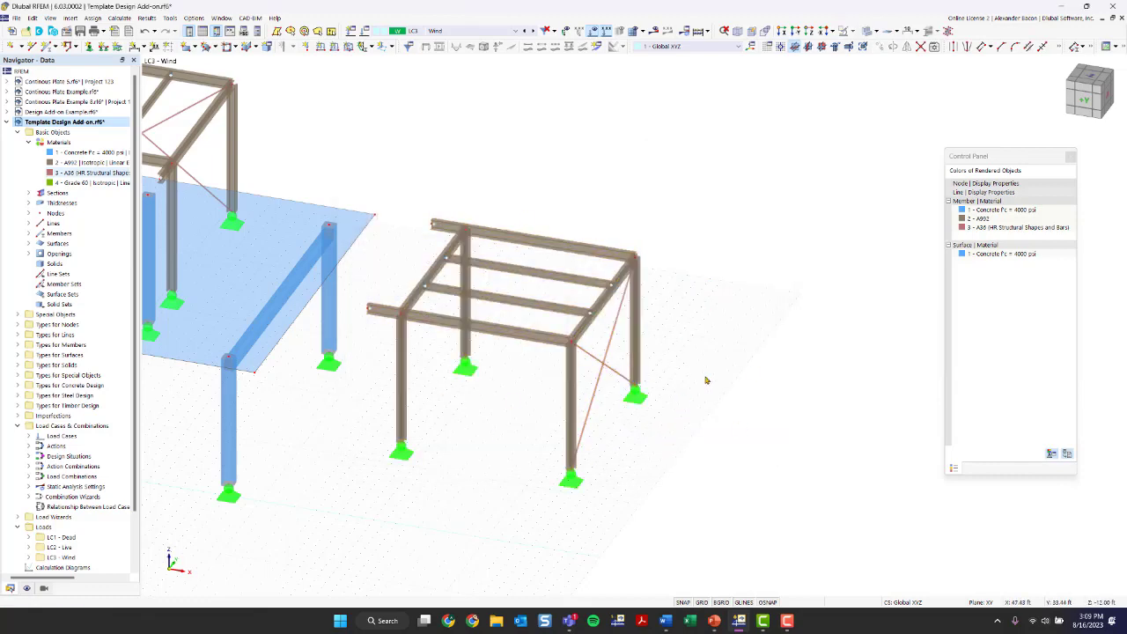
middle_click_drag(705, 379, 659, 388, "ctrl")
scroll(658, 387, "down", 1)
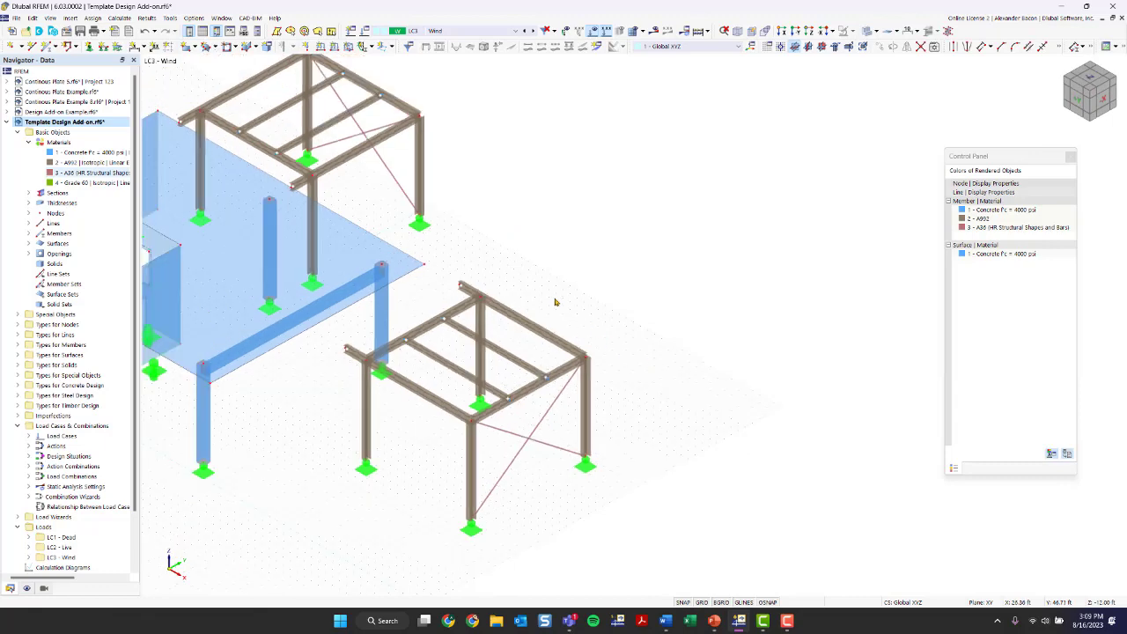
middle_click_drag(498, 374, 612, 372)
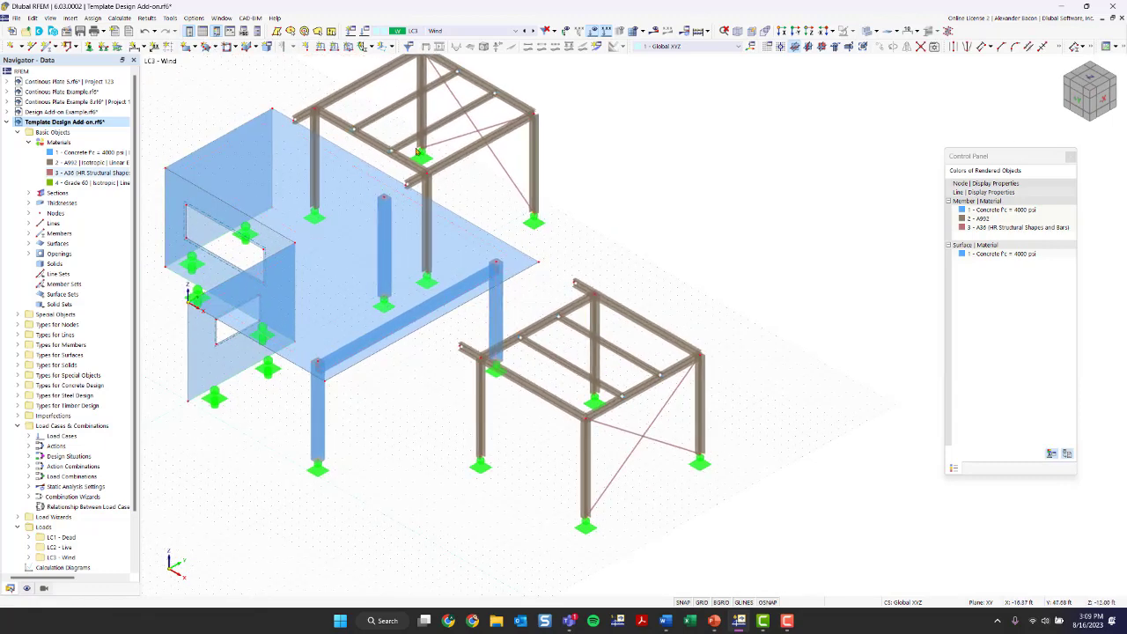
scroll(510, 297, "up", 3)
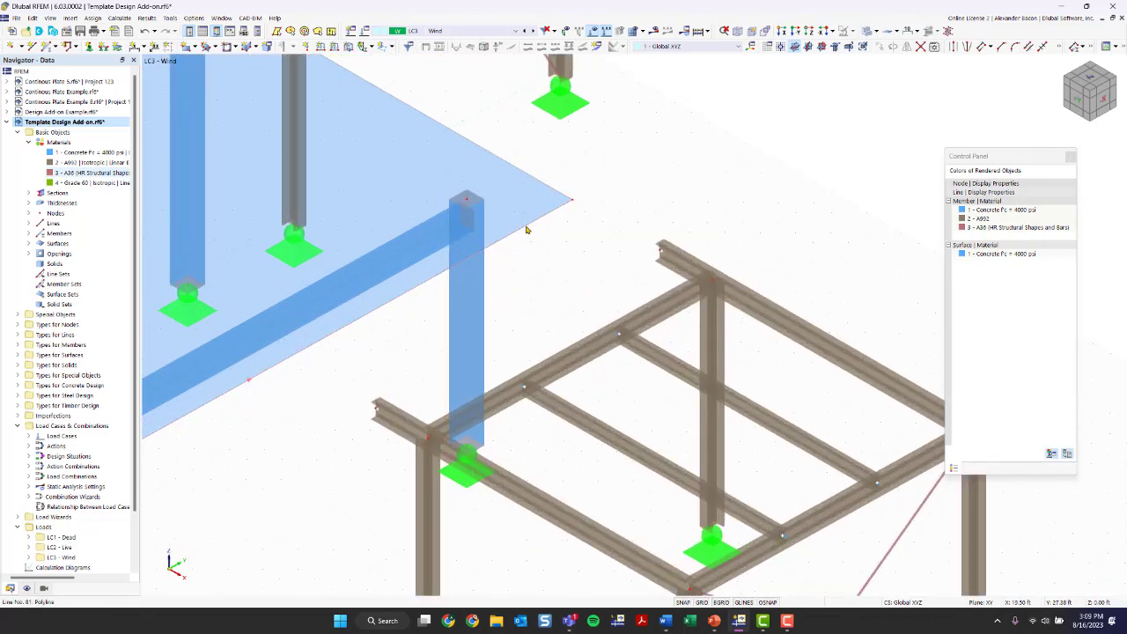
scroll(527, 229, "down", 3)
middle_click_drag(526, 230, 656, 338)
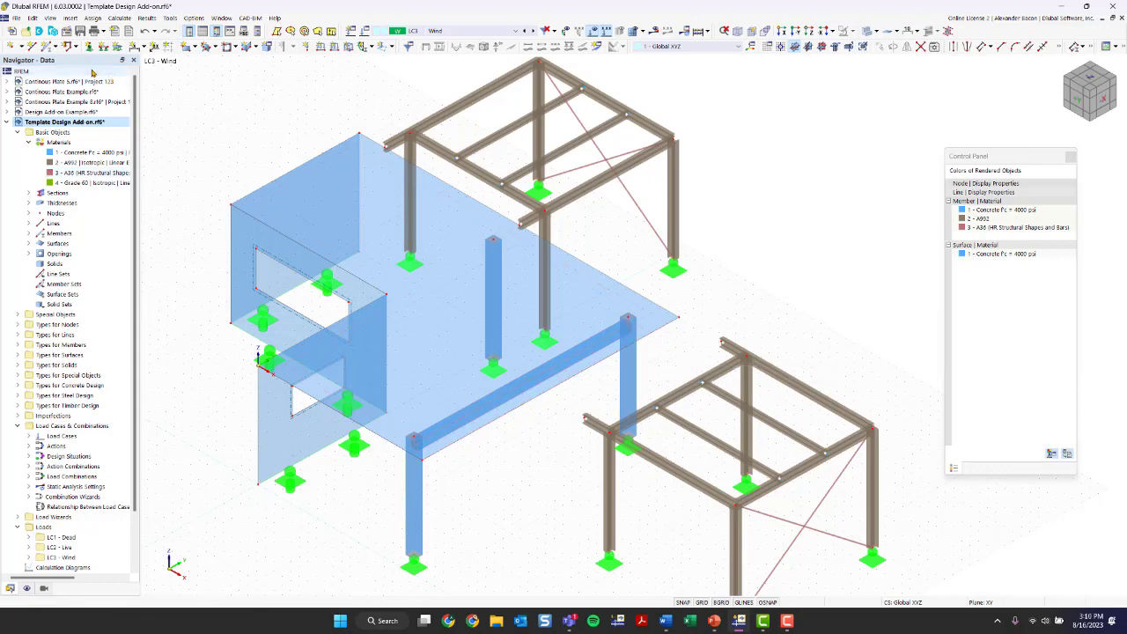
left_click(15, 48)
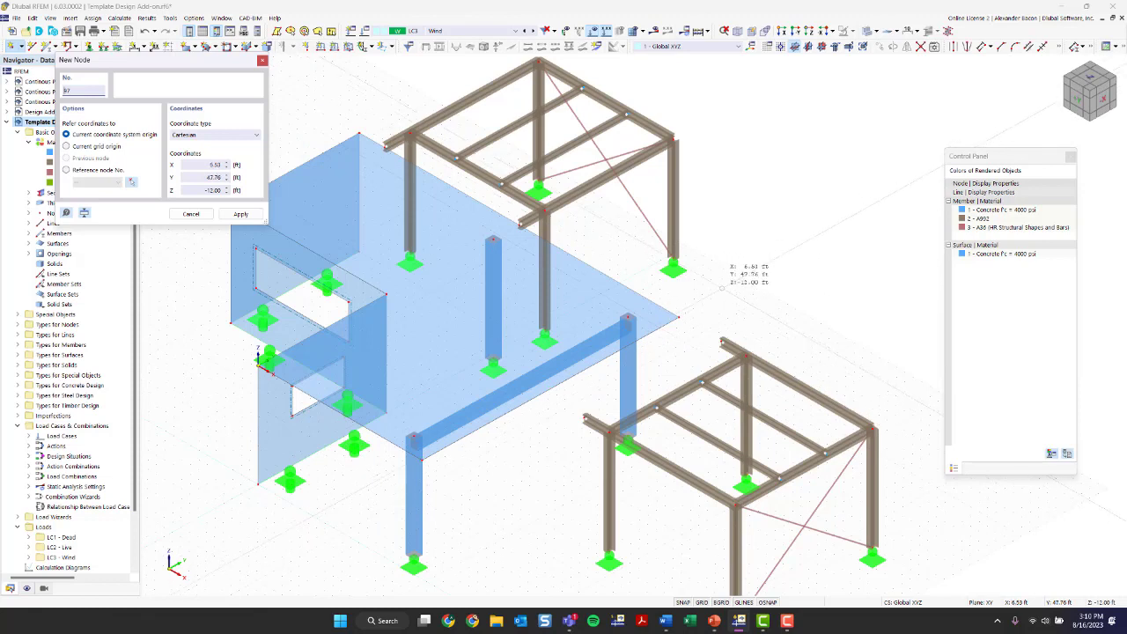
key("Escape")
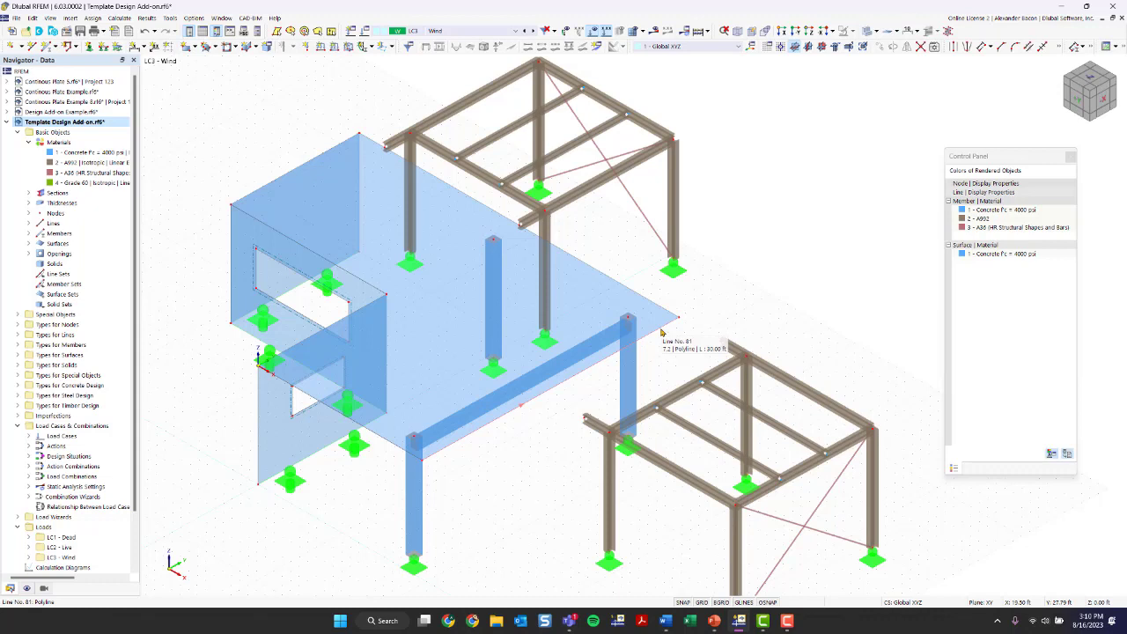
Step: Show the line orientations to check the direction of the slab edge facing the rotated steel frame, and hide them again
scroll(560, 394, "up", 2)
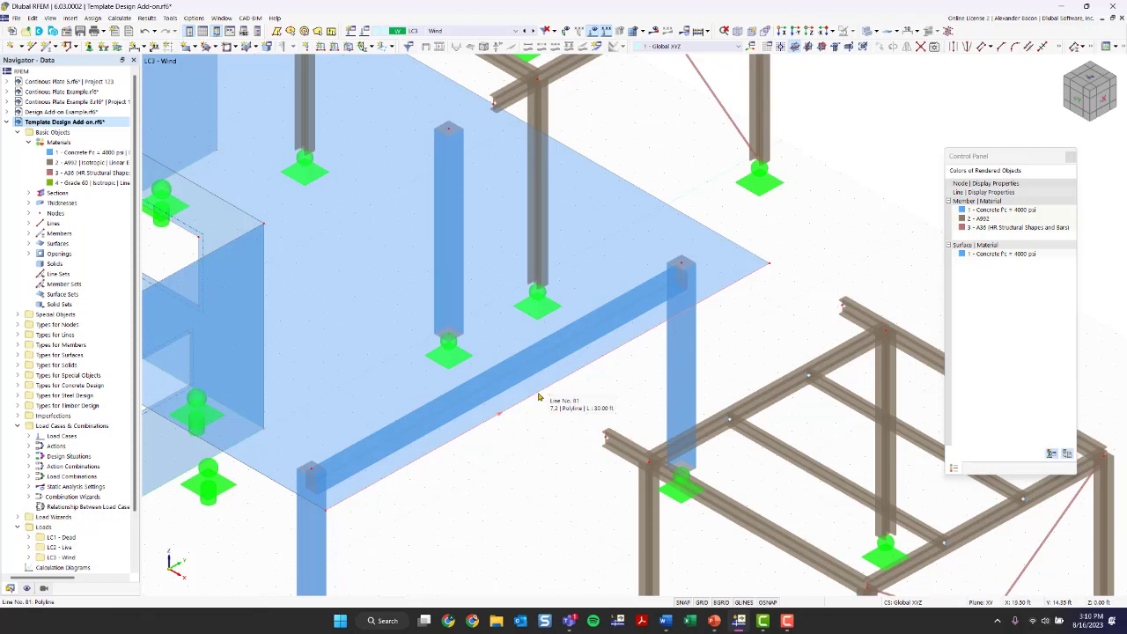
right_click(539, 397)
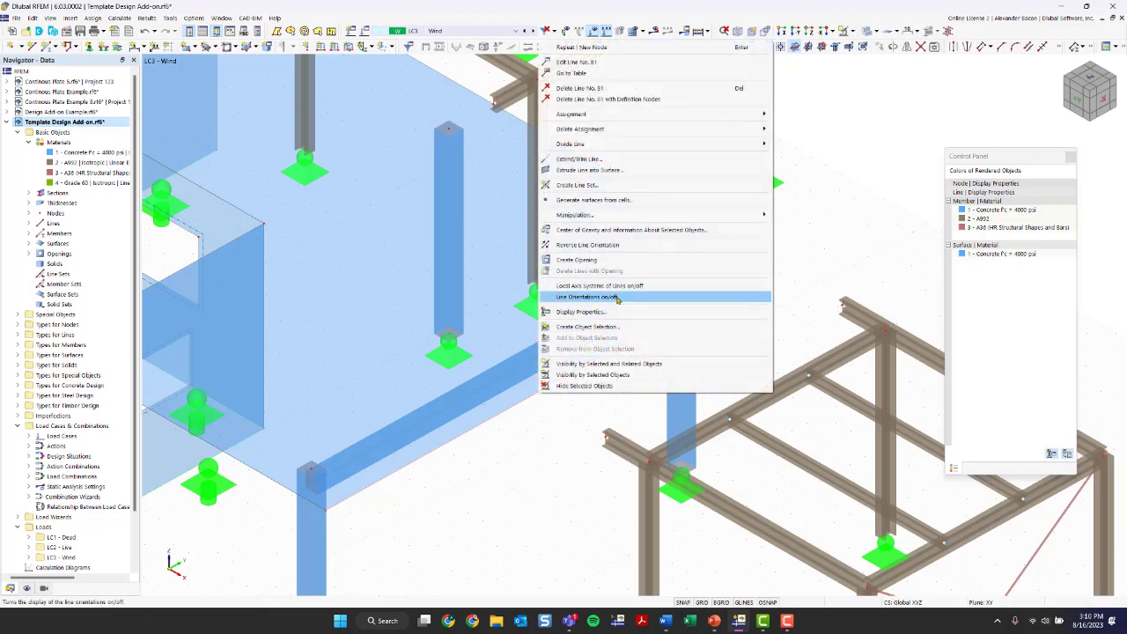
left_click(586, 297)
scroll(572, 440, "down", 2)
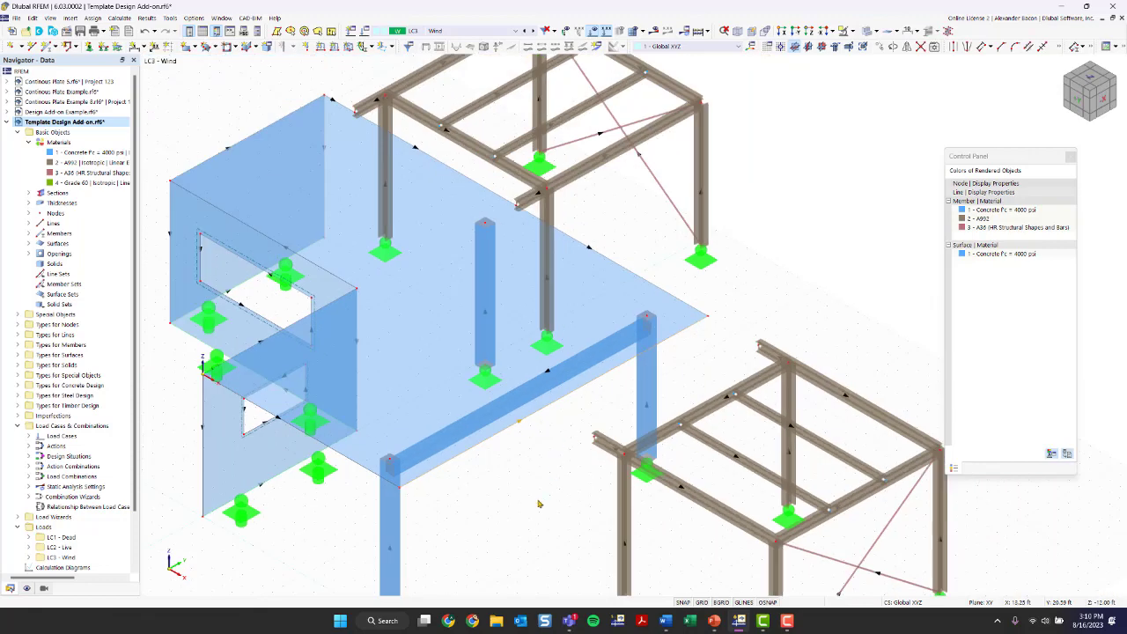
middle_click_drag(508, 519, 488, 484)
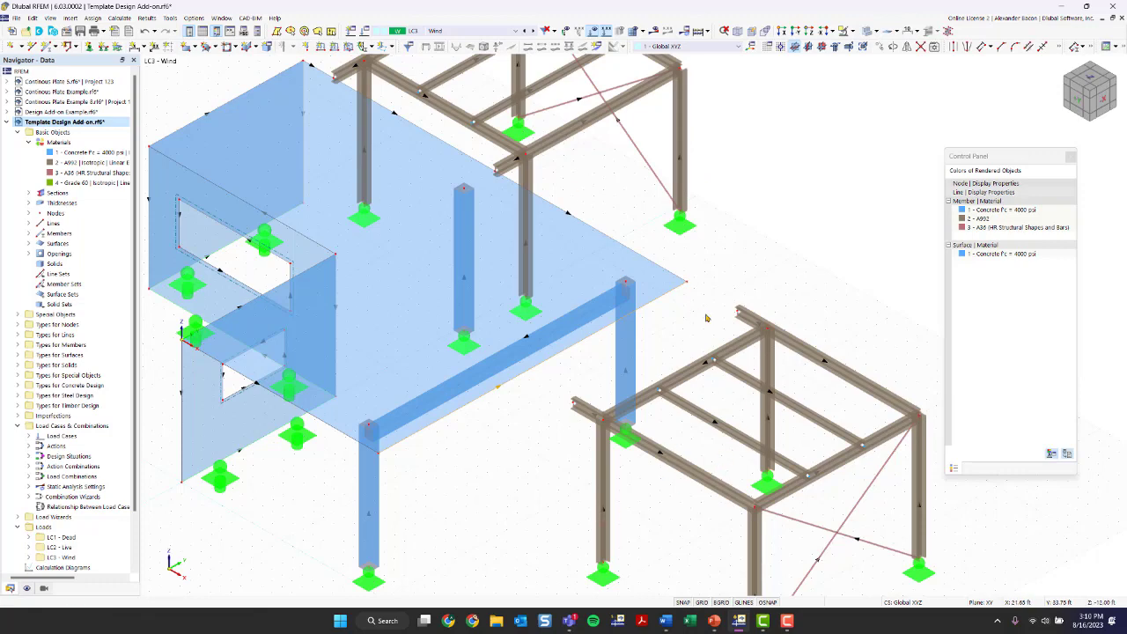
right_click(521, 379)
left_click(553, 295)
Step: Create an 'On Line' node 3 ft from the line end of the slab edge facing the steel frame, without dividing the line
right_click(564, 355)
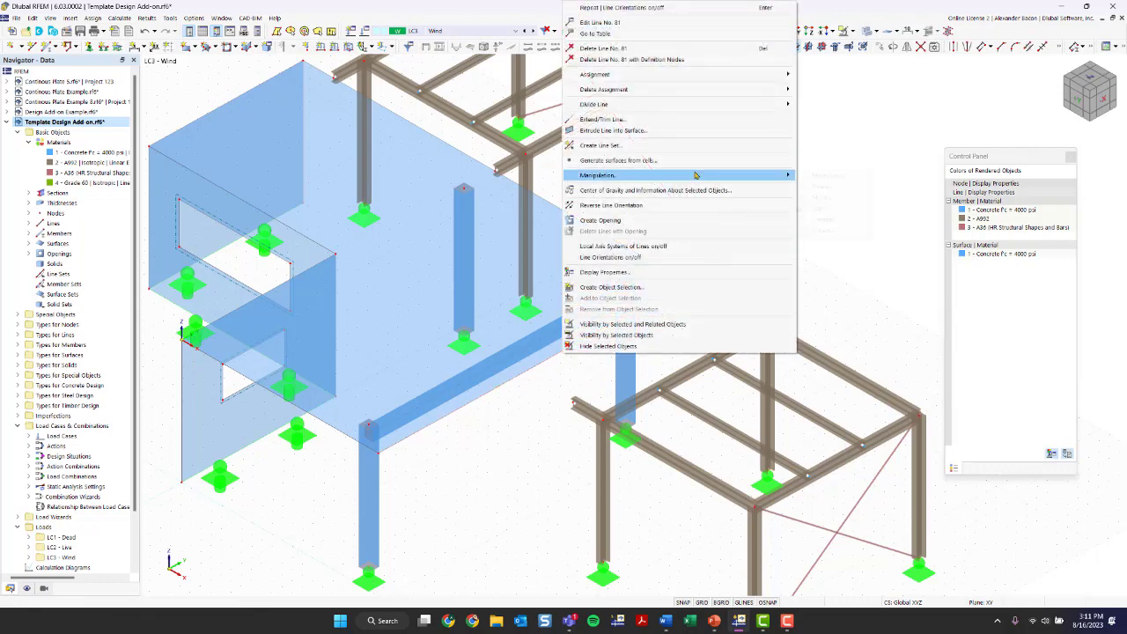
mouse_move(633, 108)
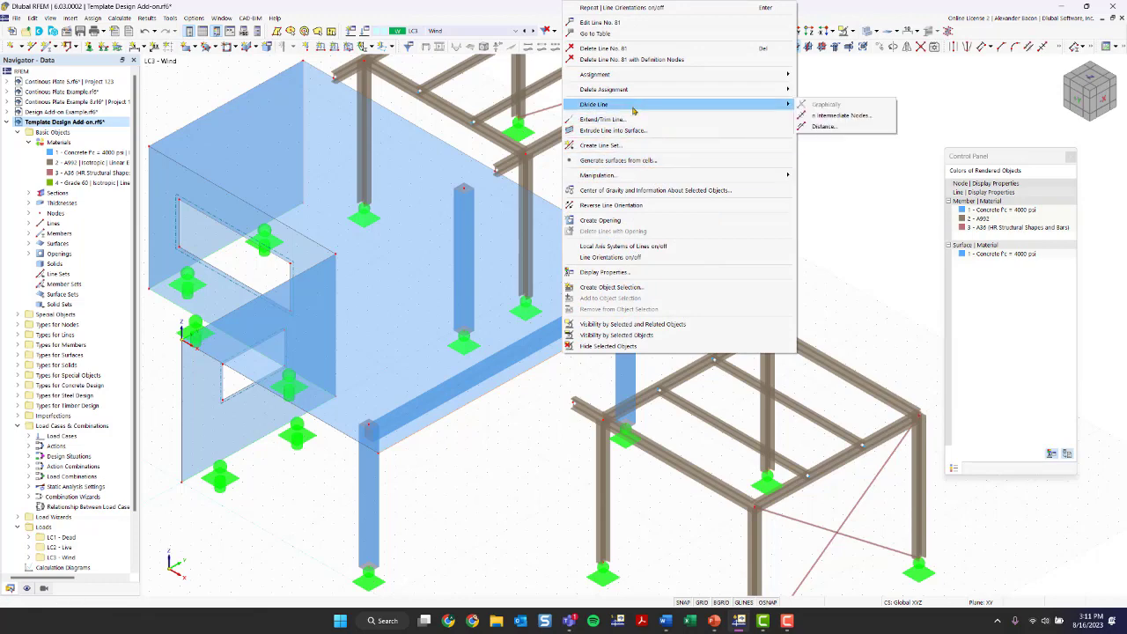
left_click(853, 127)
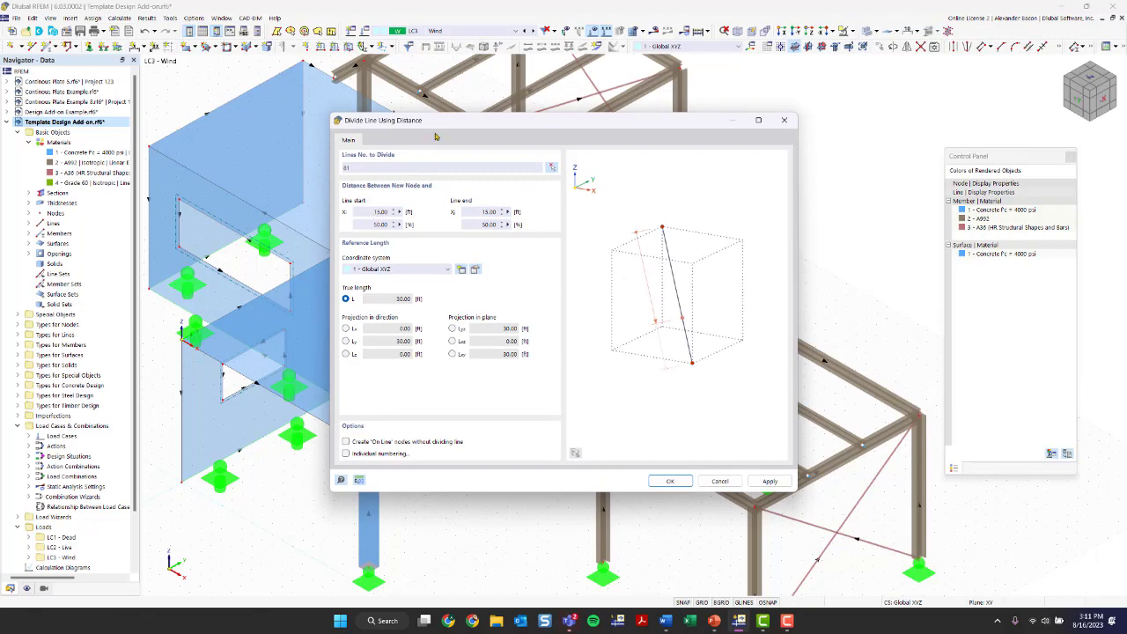
mouse_move(431, 129)
left_mouse_down()
mouse_move(792, 267)
mouse_move(419, 121)
left_mouse_up()
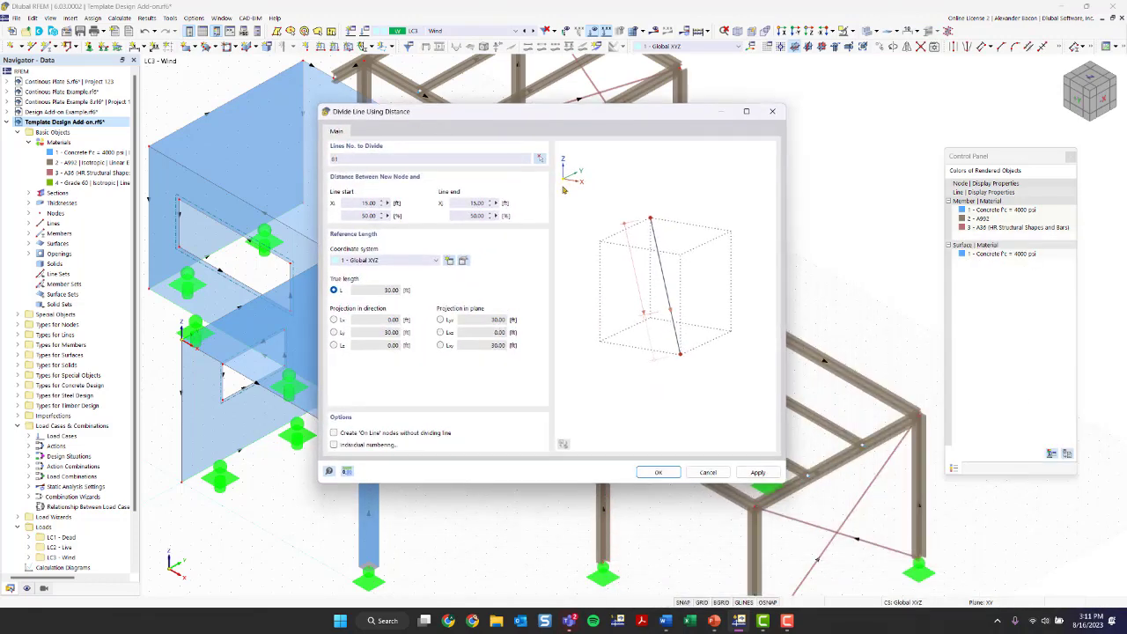
double_click(471, 203)
type("3")
left_click(477, 215)
left_click(334, 433)
left_click(656, 473)
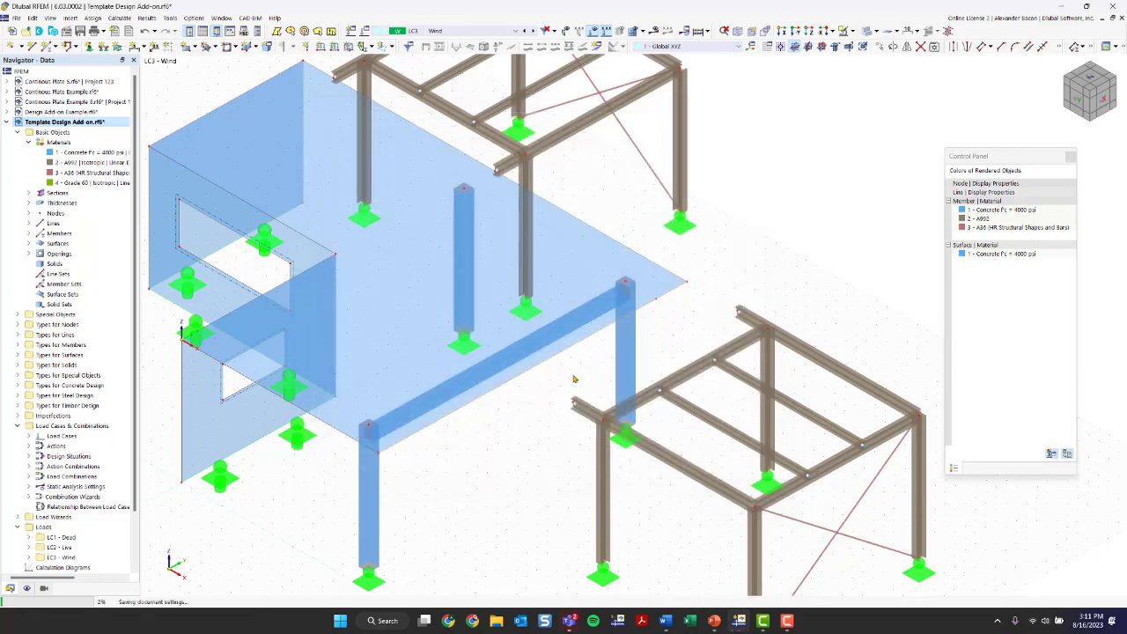
Step: Inspect the new slab edge node's on-line parameters, node type and coordinates, and close its settings without changes
scroll(690, 311, "up", 2)
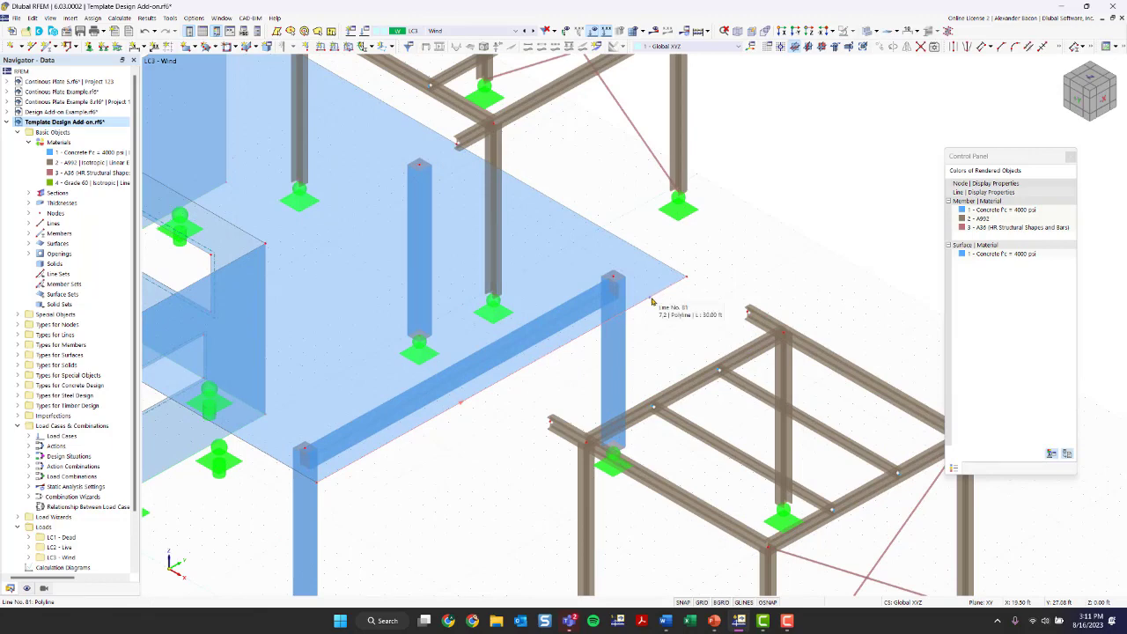
scroll(656, 301, "up", 3)
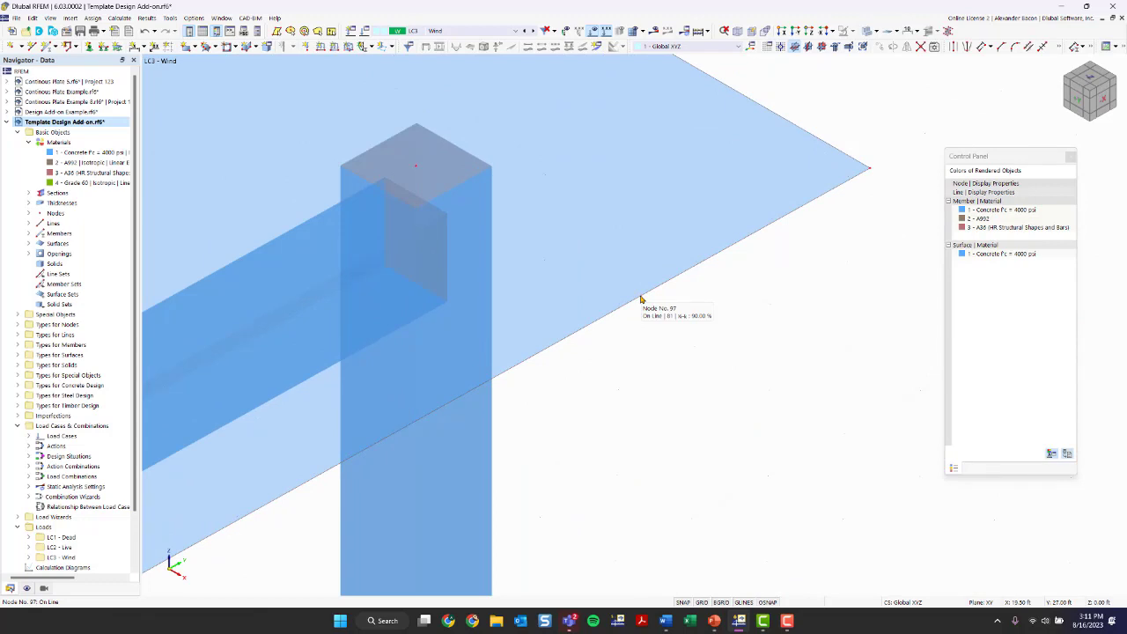
scroll(641, 300, "down", 1)
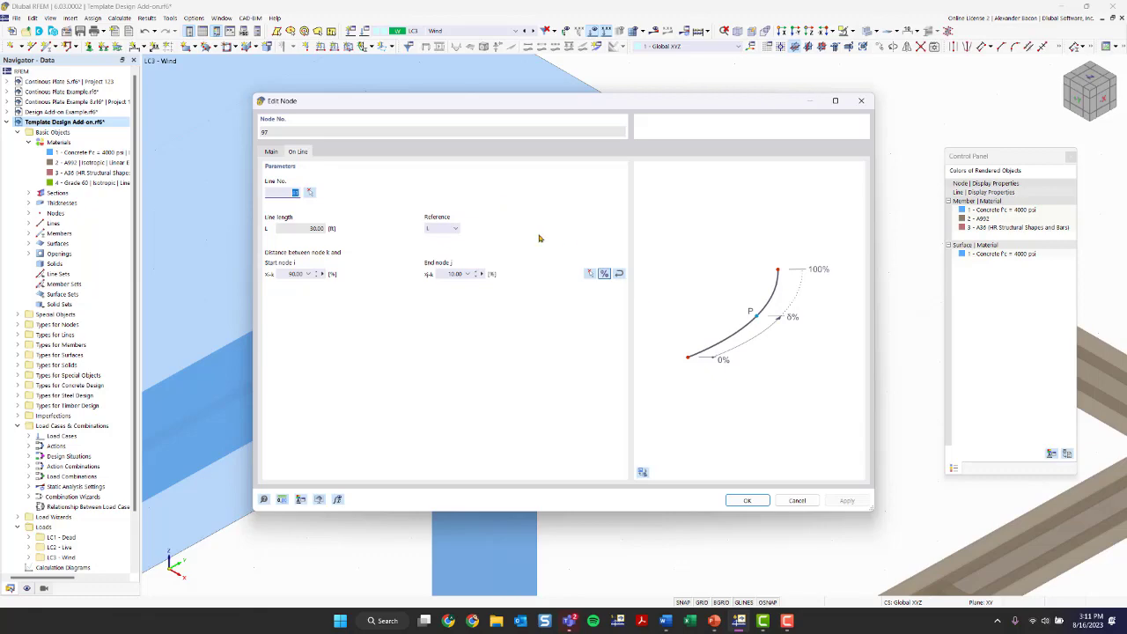
left_click(271, 153)
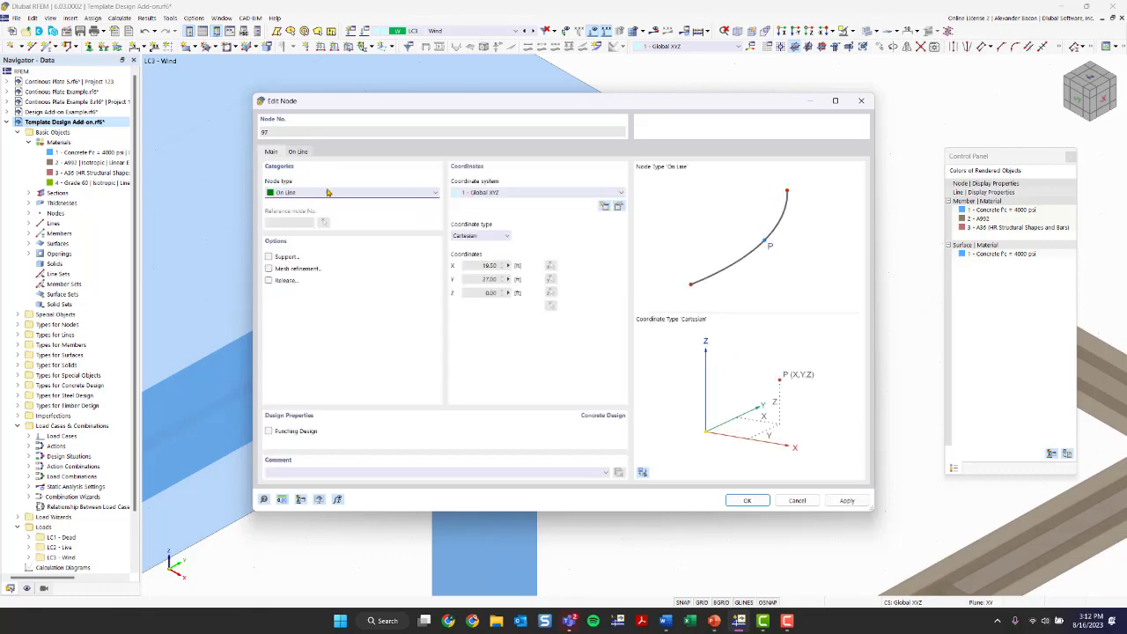
left_click(861, 100)
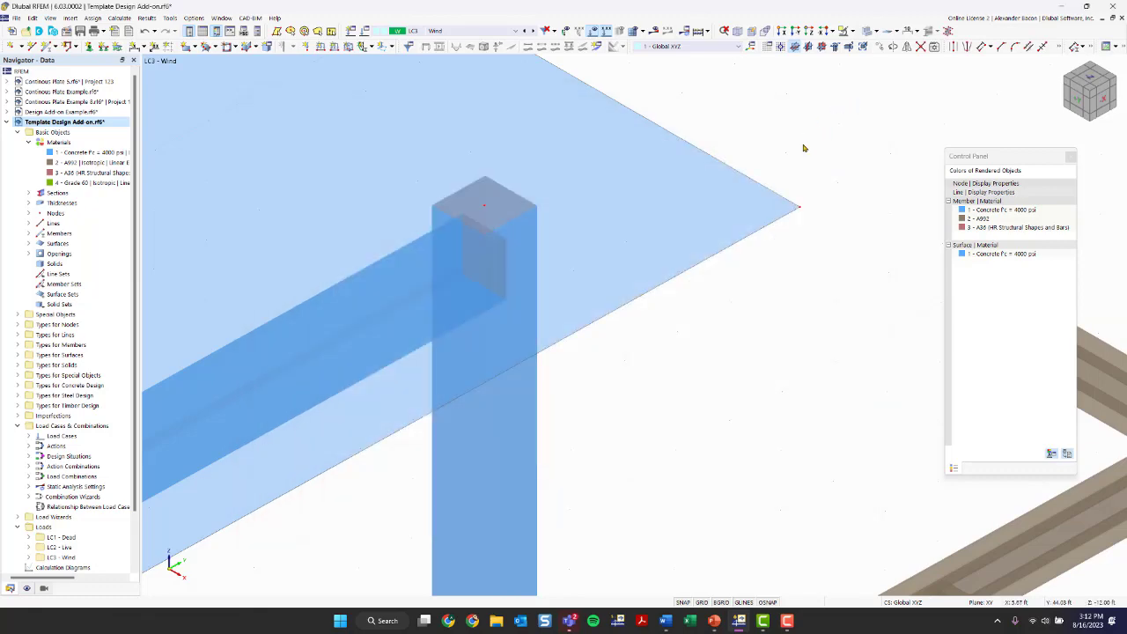
Step: Select the entire rotated steel frame and move it so that its beam end node snaps onto the new slab edge node
scroll(780, 235, "up", 3)
scroll(778, 241, "down", 5)
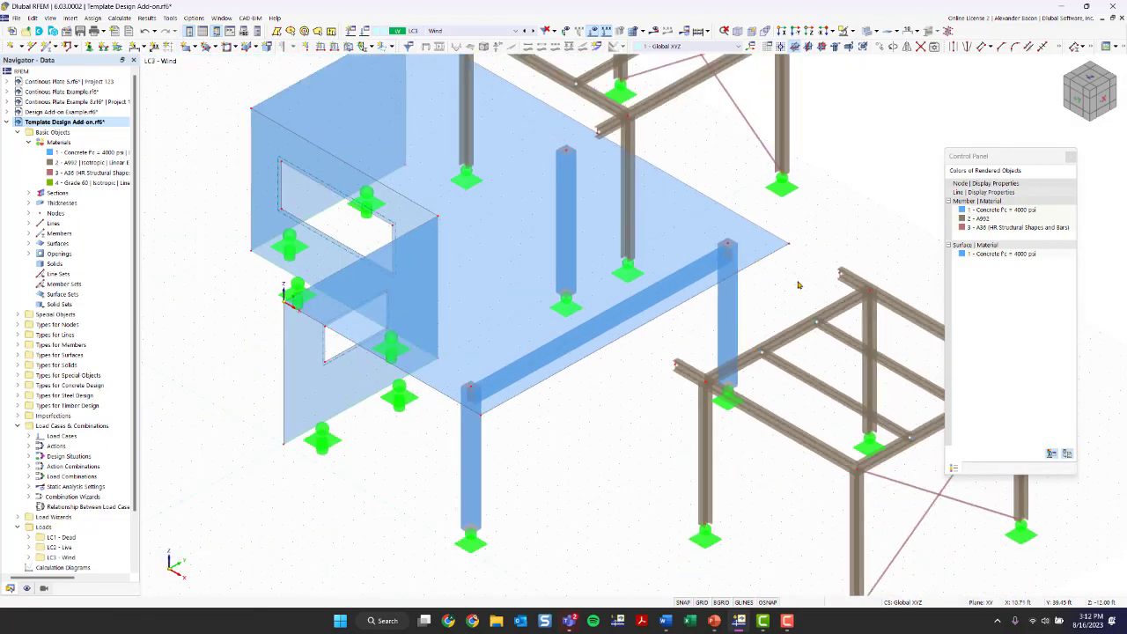
mouse_move(800, 281)
middle_mouse_down()
mouse_move(548, 224)
mouse_move(732, 294)
mouse_move(786, 267)
middle_mouse_up()
left_click_drag(851, 130, 490, 517)
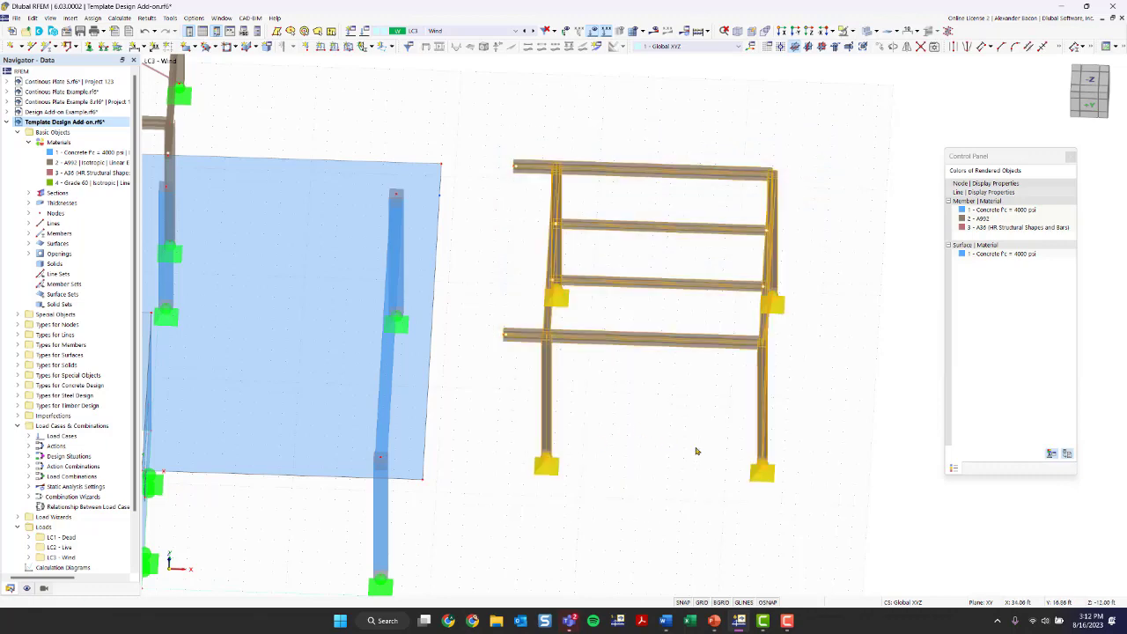
middle_click_drag(698, 452, 832, 511, "ctrl")
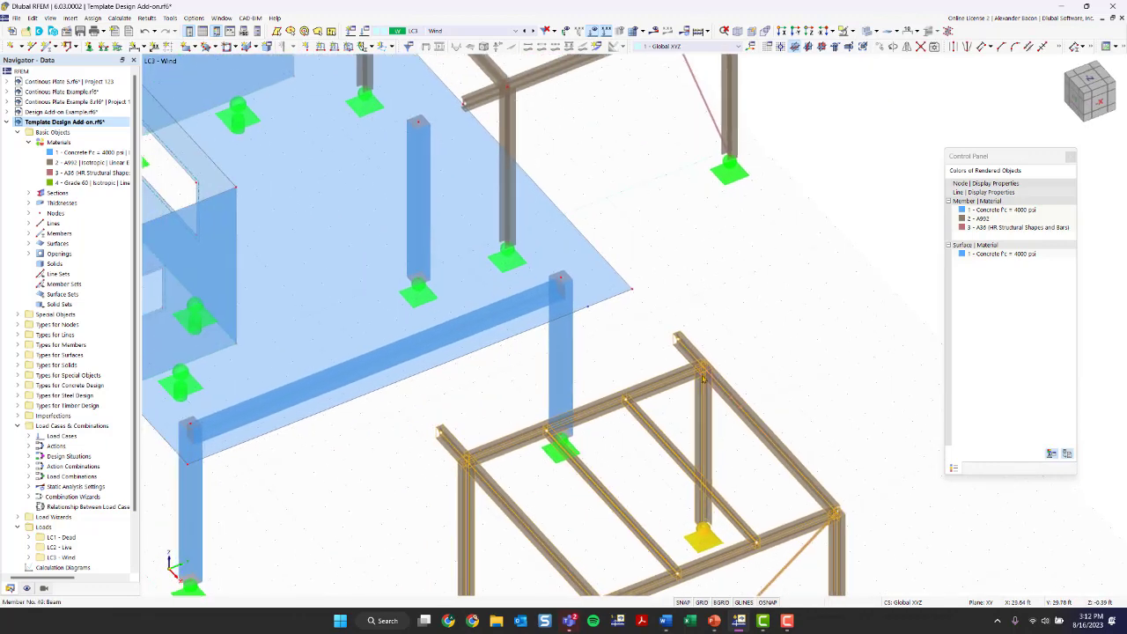
left_click_drag(676, 342, 590, 312)
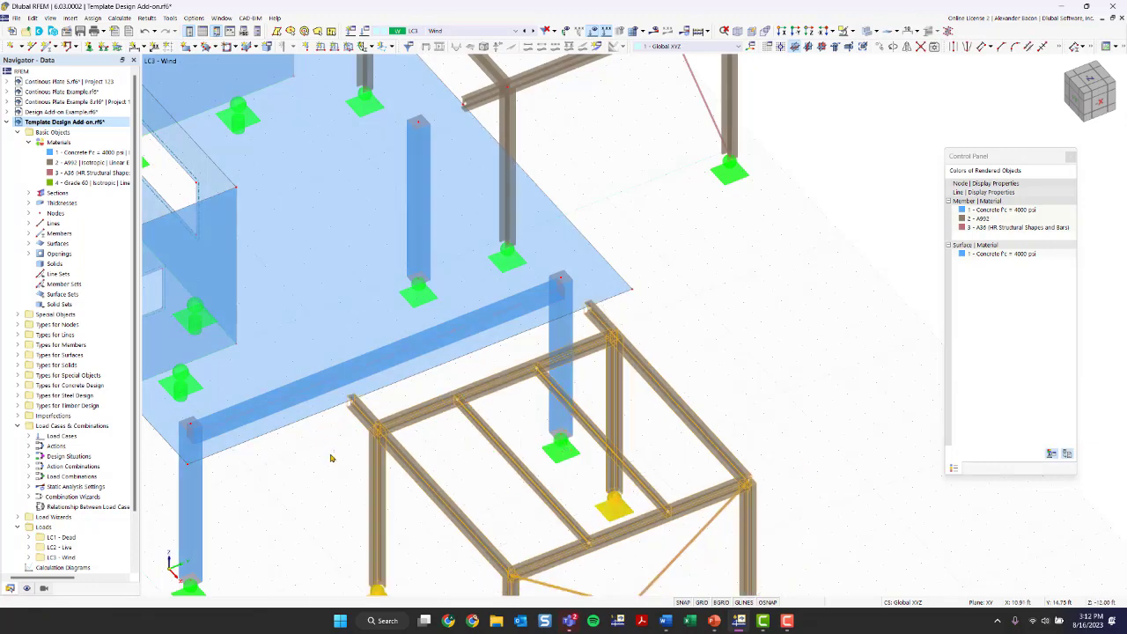
left_click(345, 471)
scroll(345, 471, "down", 1)
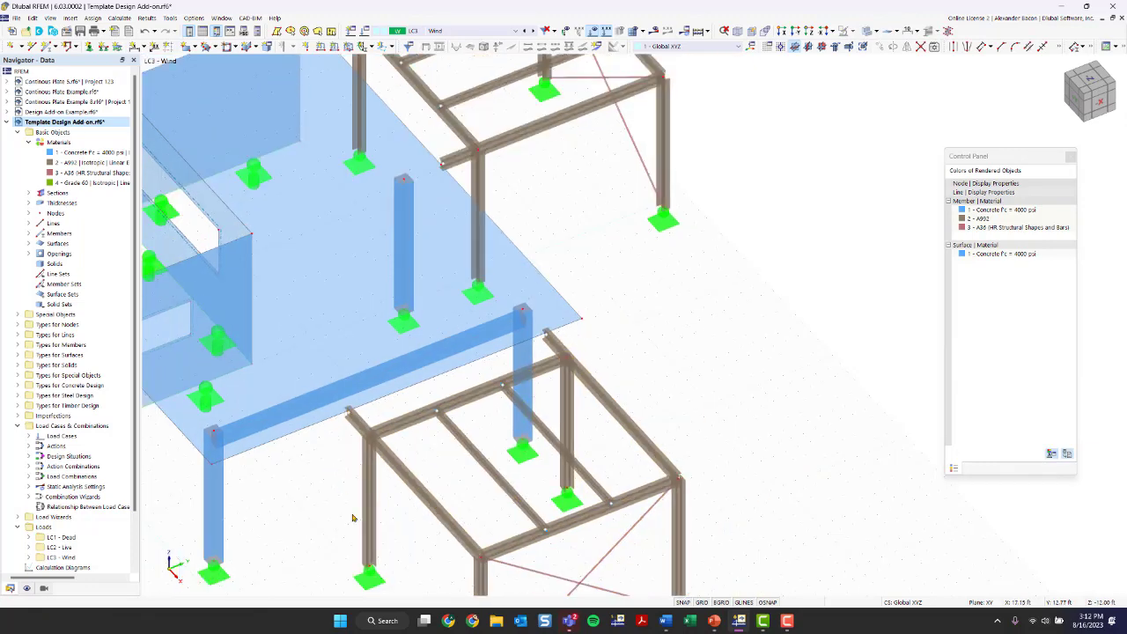
middle_click_drag(387, 477, 566, 356)
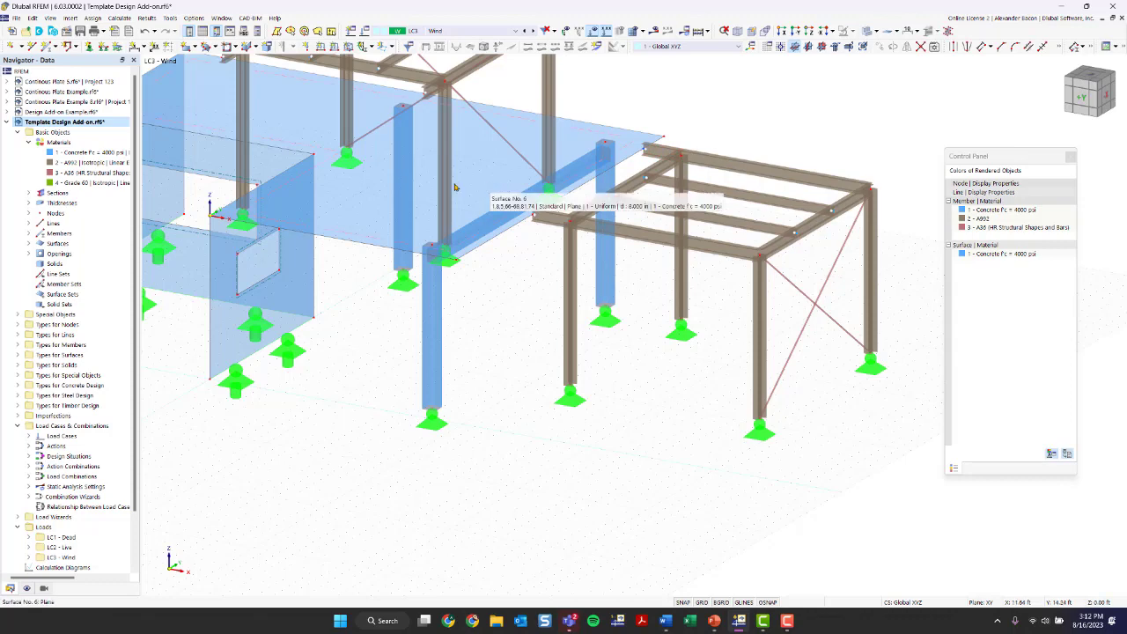
scroll(528, 220, "up", 3)
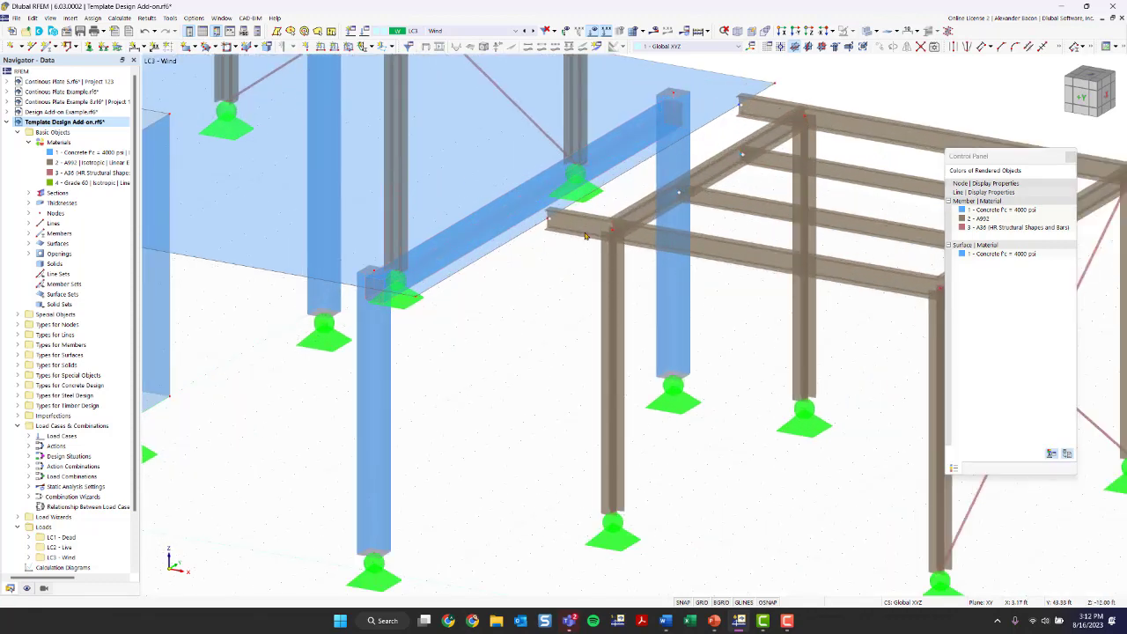
middle_click_drag(576, 282, 359, 349)
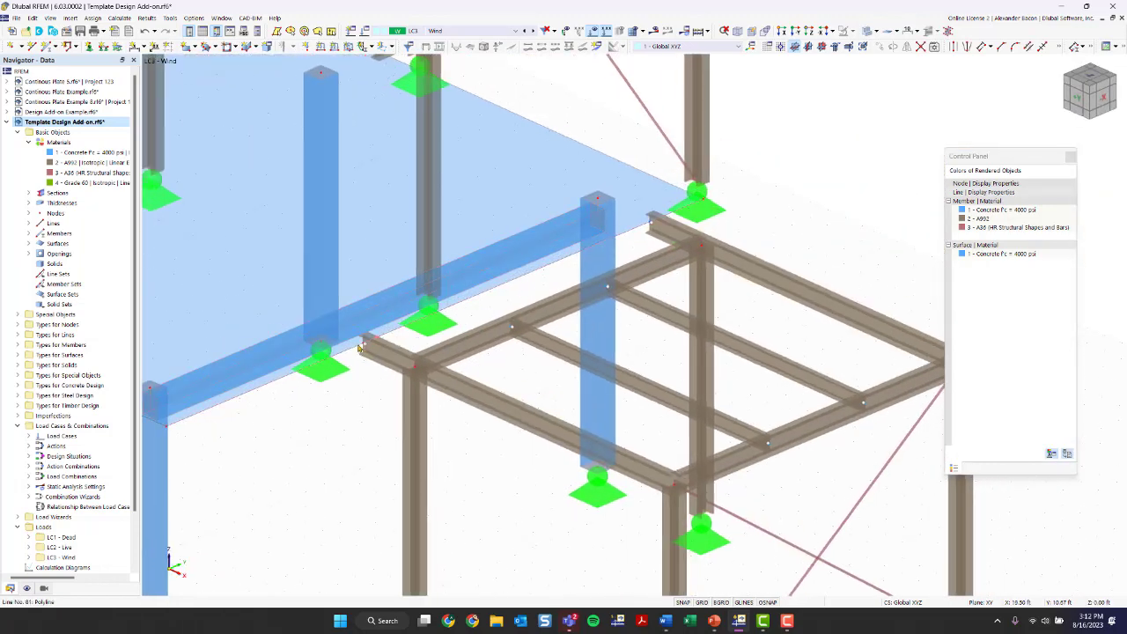
scroll(361, 348, "down", 3)
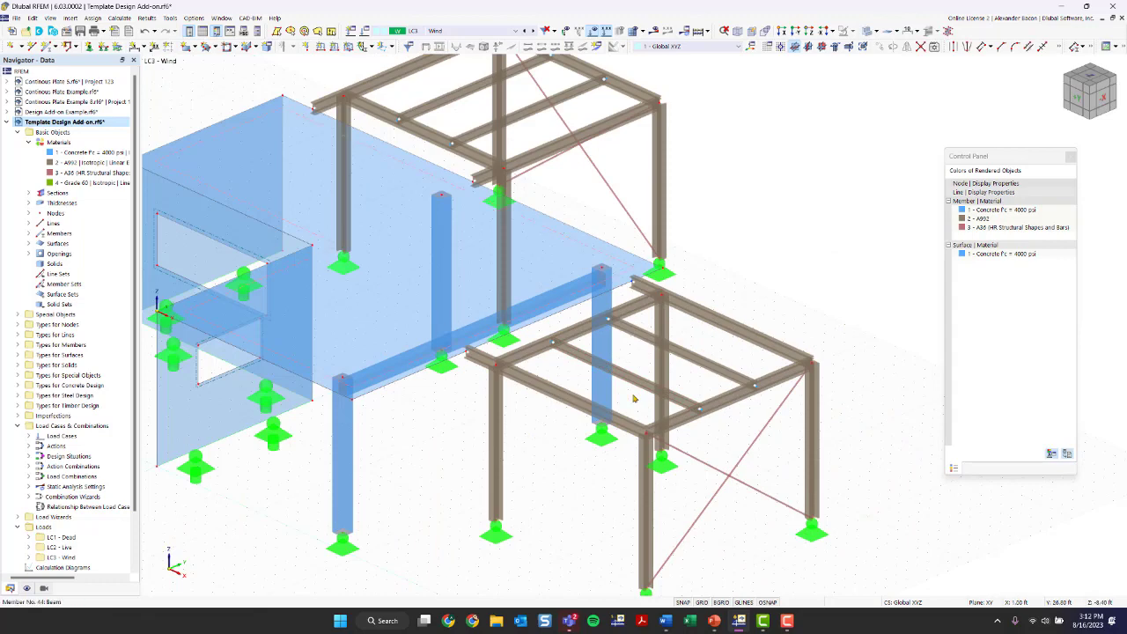
middle_click_drag(582, 468, 513, 456)
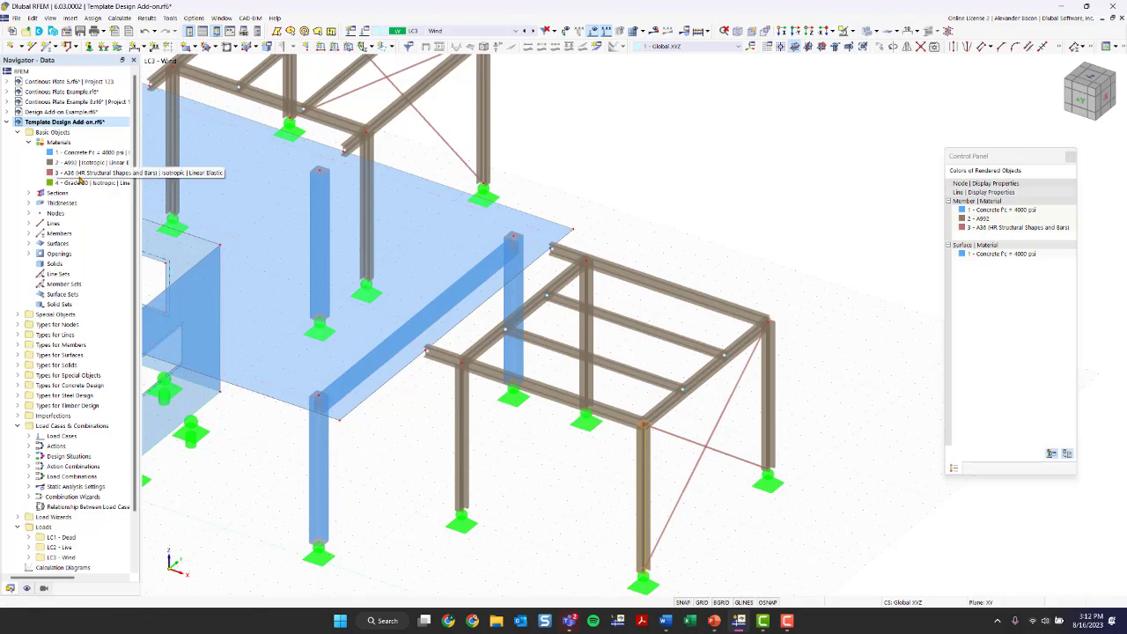
Step: Start a new section and open the library's standardized timber rectangle sections
left_click(28, 194)
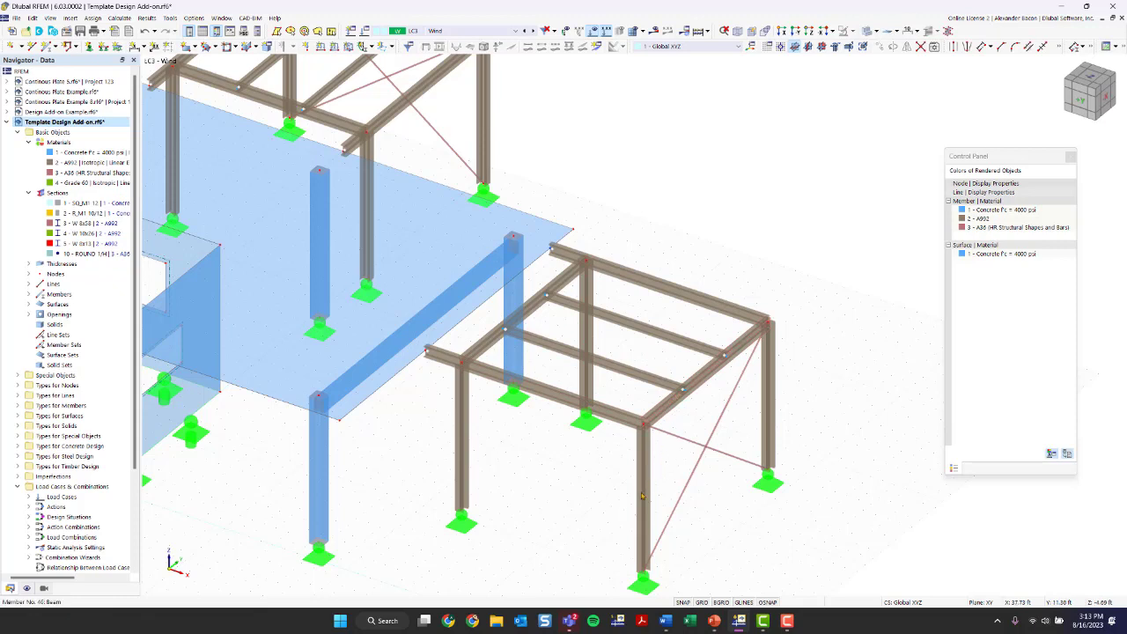
right_click(53, 193)
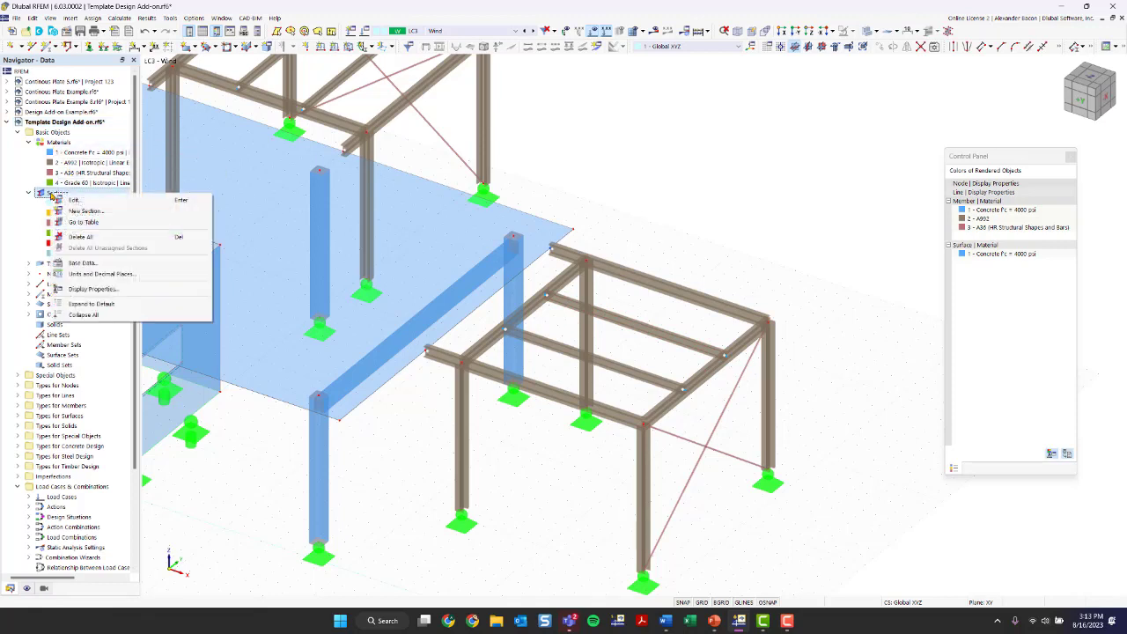
left_click(100, 212)
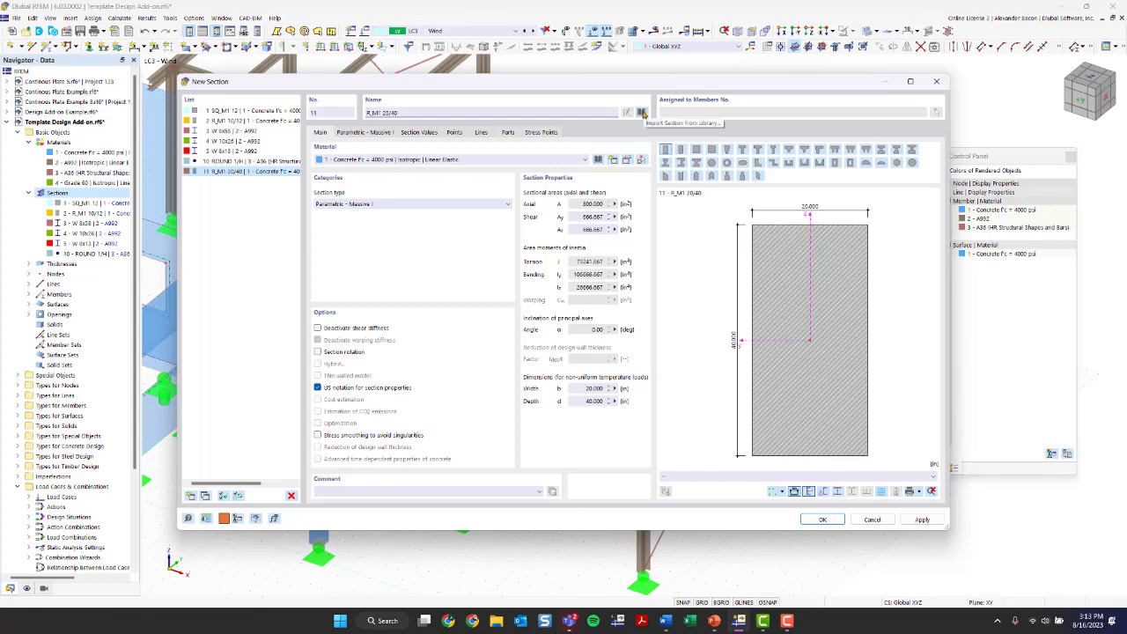
left_click(642, 112)
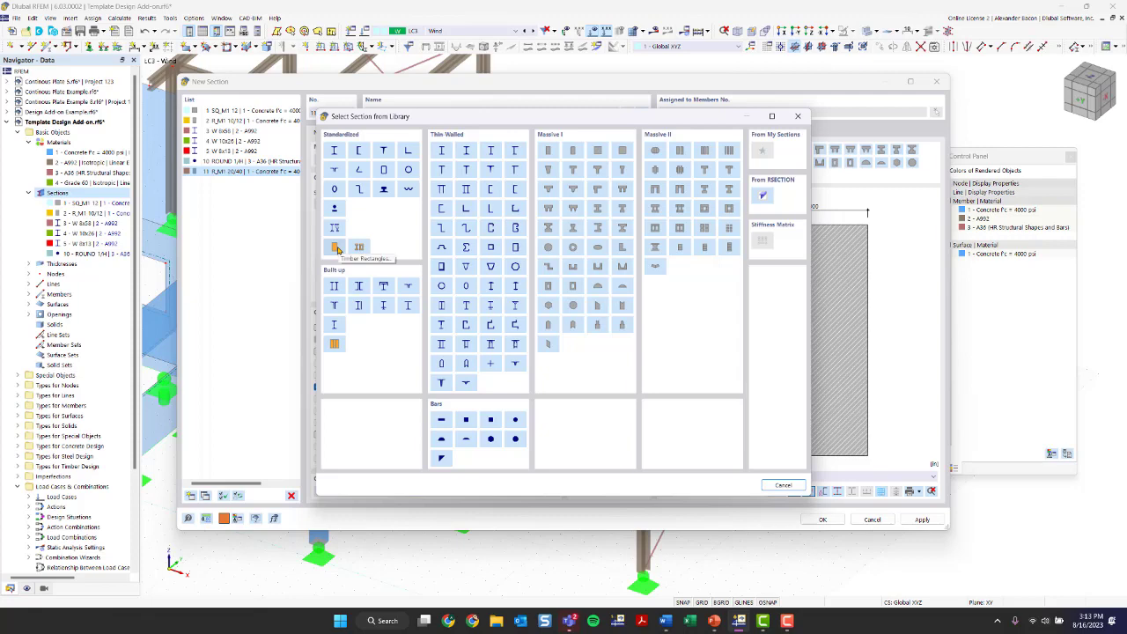
left_click_drag(423, 115, 396, 120)
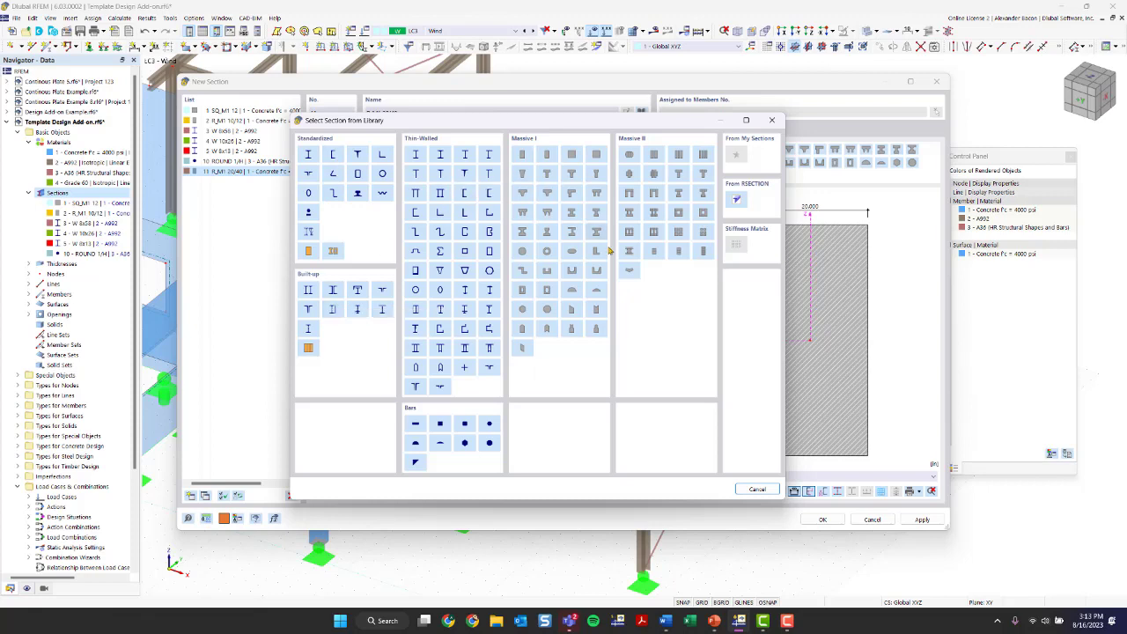
left_click(310, 254)
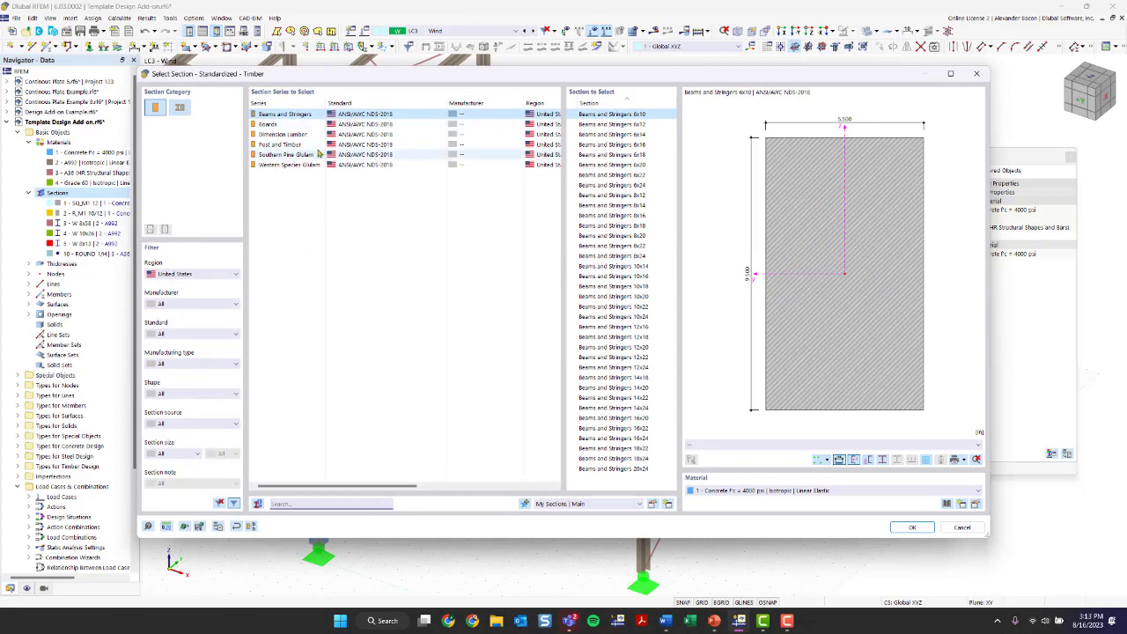
Step: Filter the timber sections to the United States and choose Post and Timber 10x10 from the ANSI/AWC NDS-2018 series
left_click(204, 273)
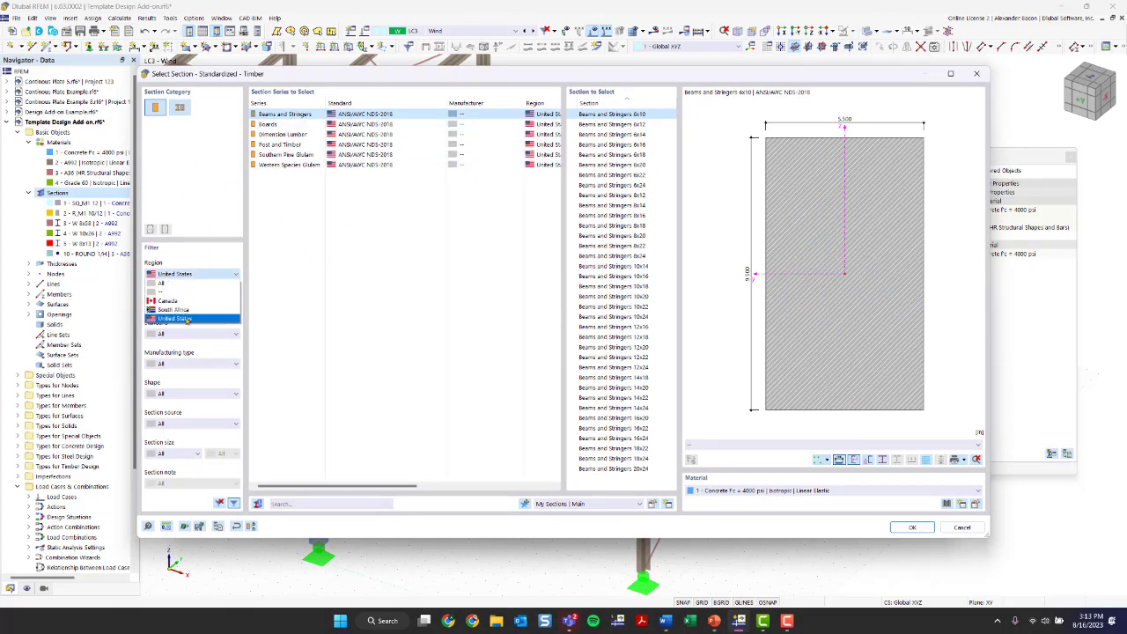
left_click(185, 301)
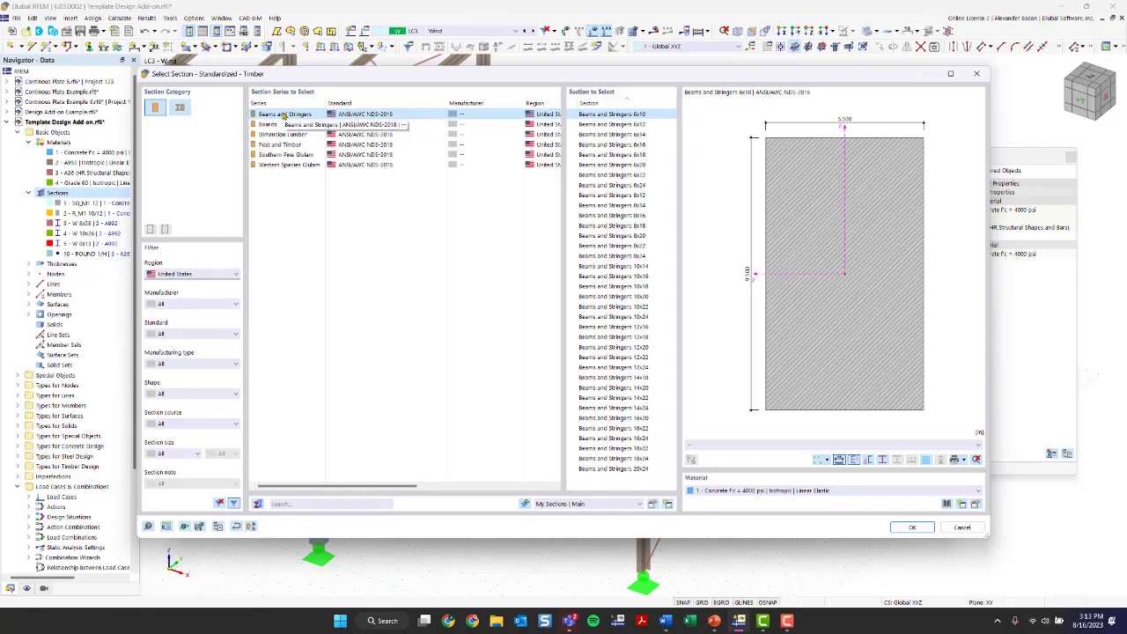
left_click(367, 146)
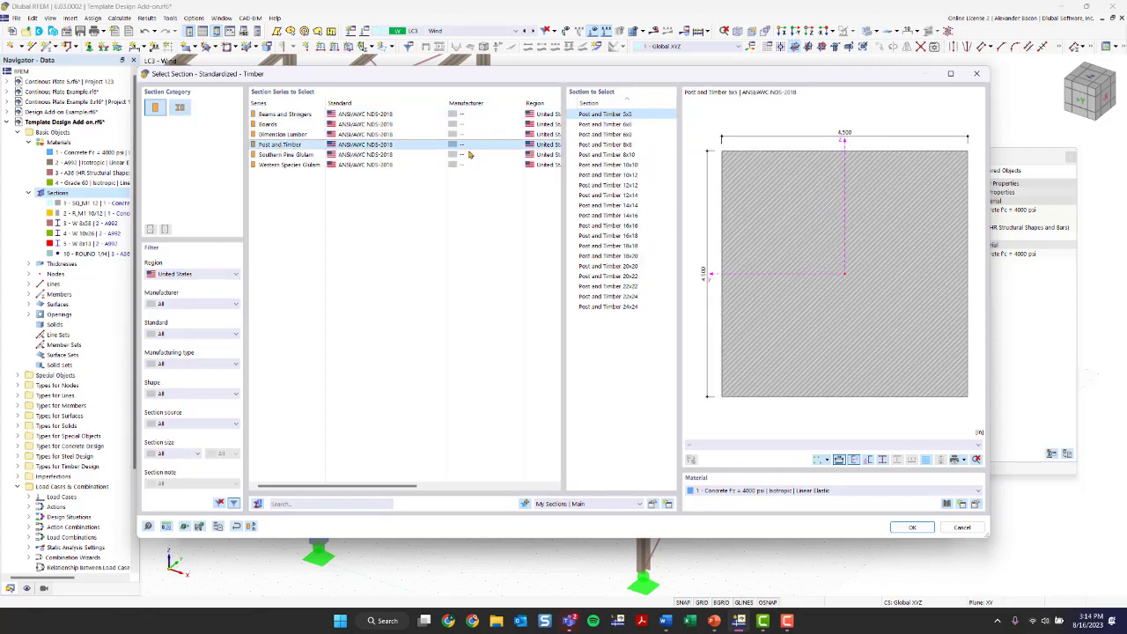
left_click(628, 165)
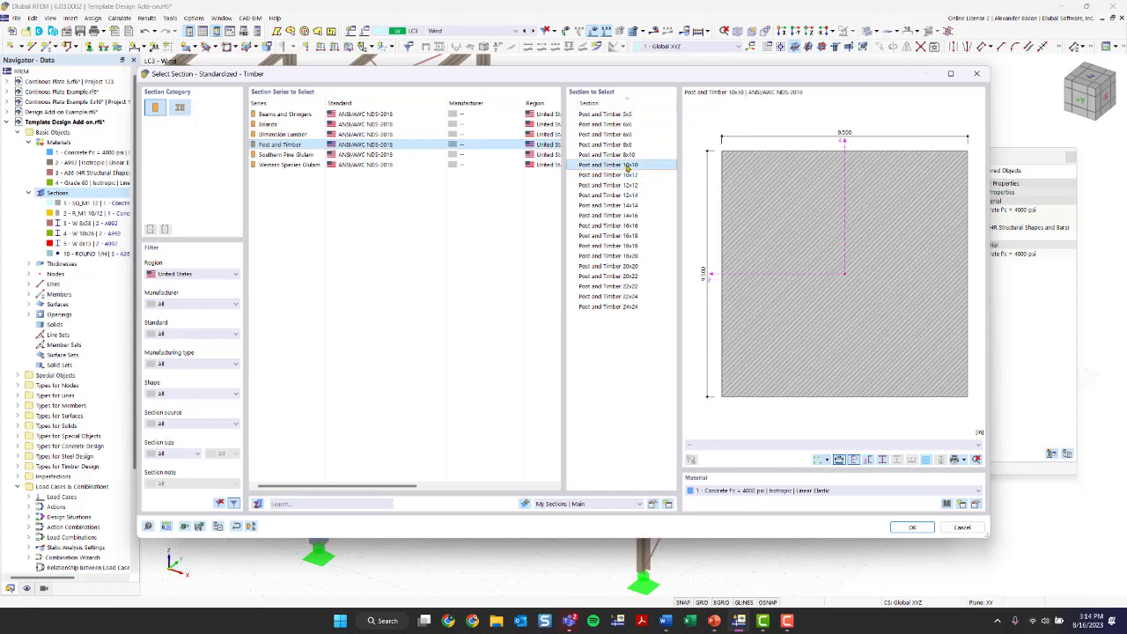
Step: Start a new material for the timber section and open the material library for it
left_click(782, 491)
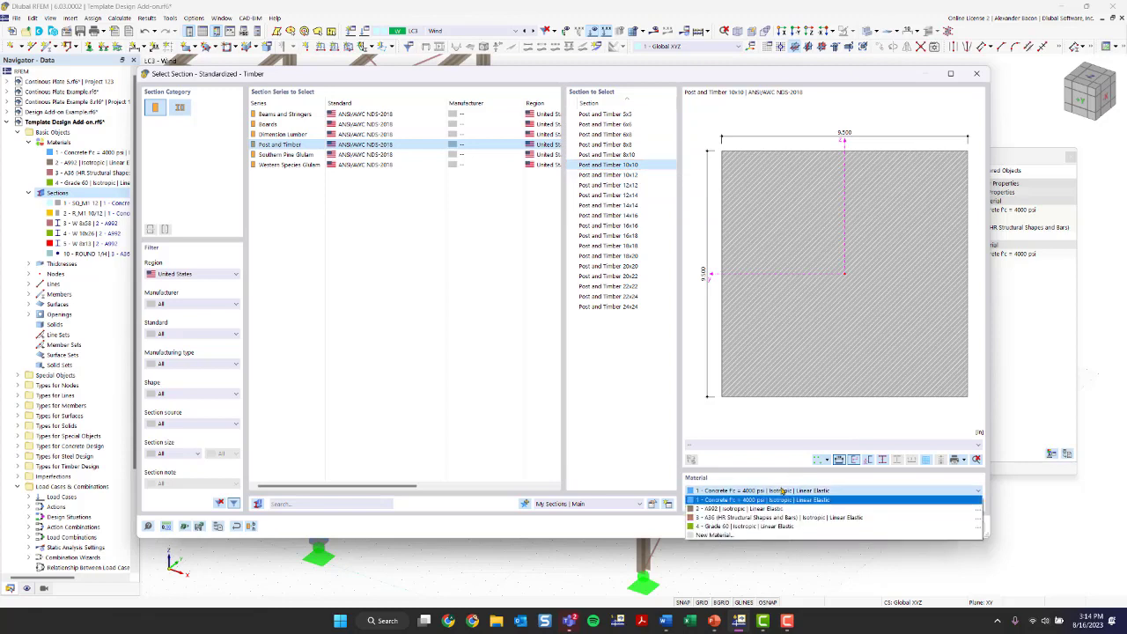
left_click(782, 491)
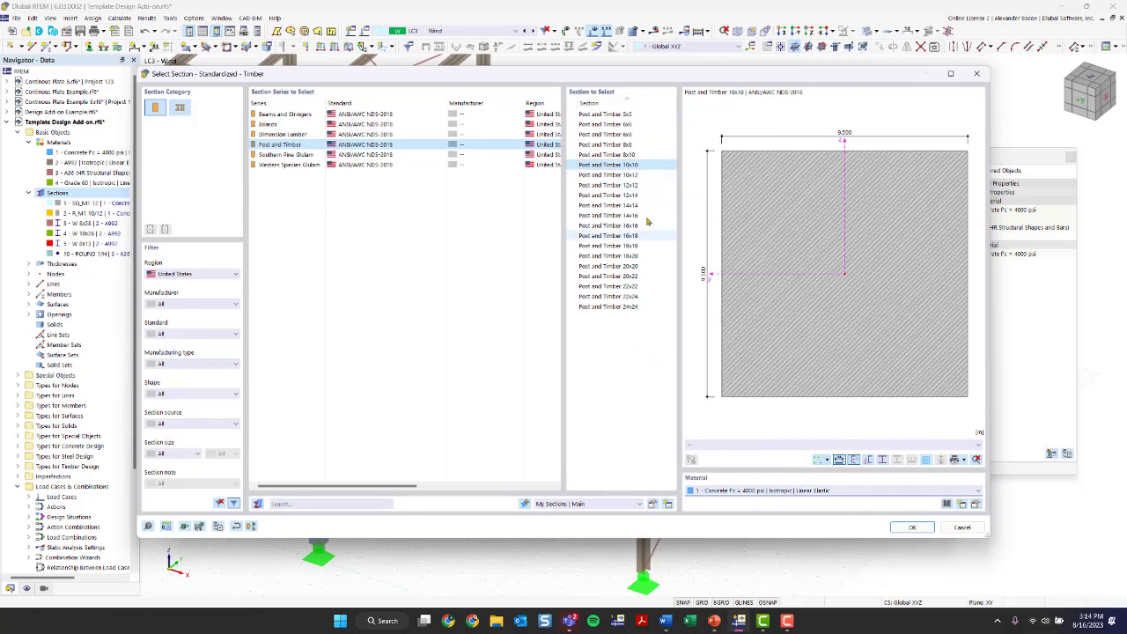
left_click(793, 493)
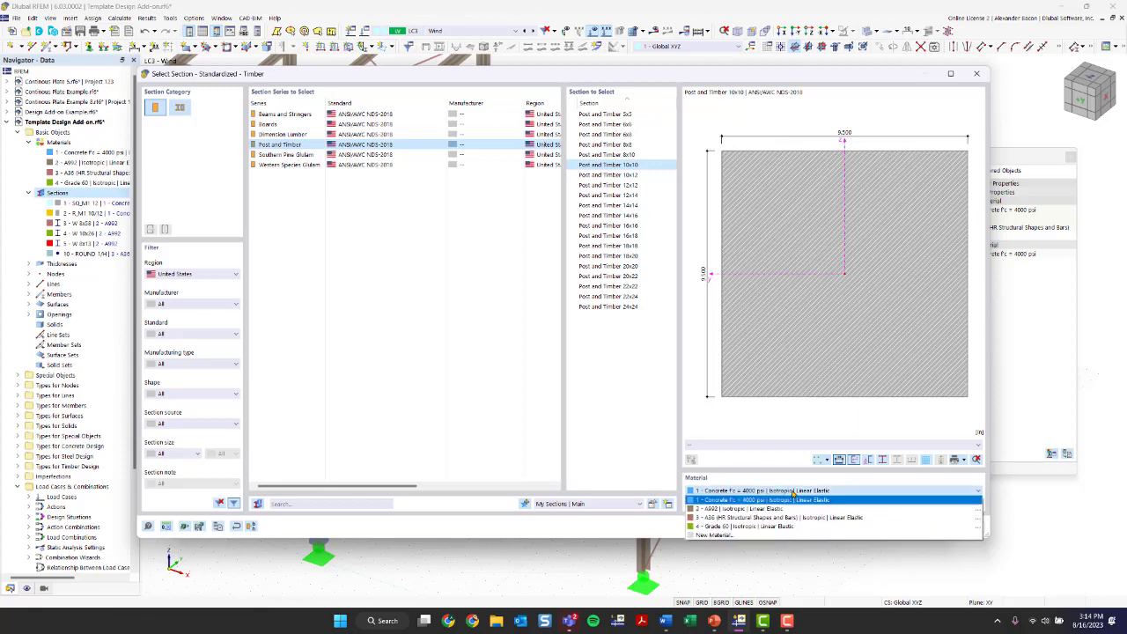
left_click(753, 535)
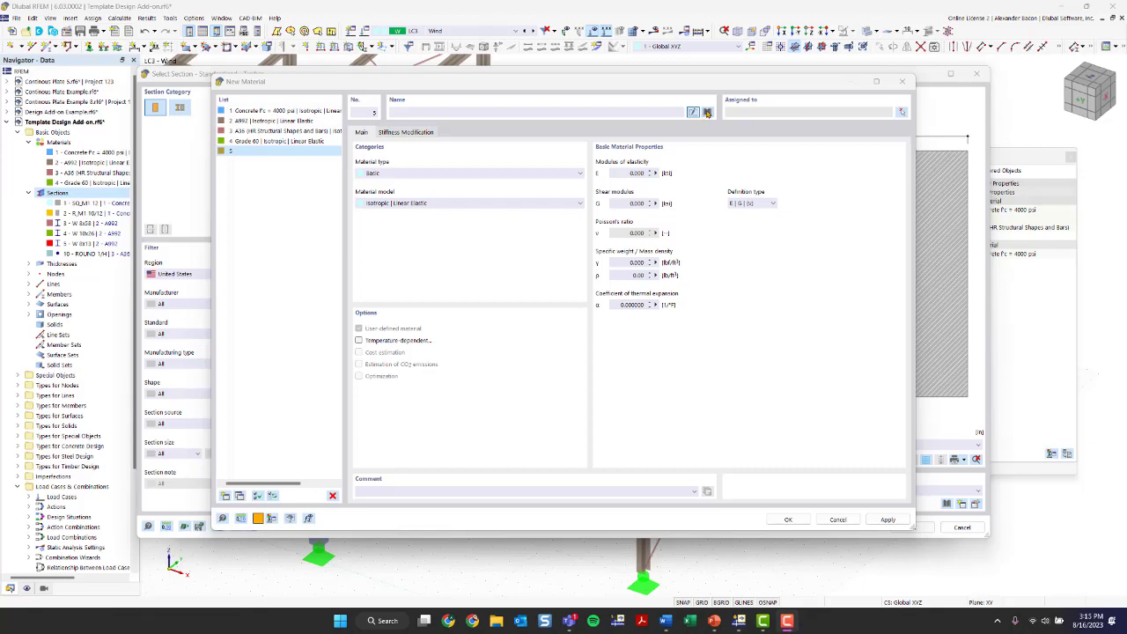
left_click(707, 113)
Step: Filter the materials to United States, Timber, AWC Structural Glued Laminated Timber and import 24F-1.8E, 24F-V4, DF/DF, 4 or More Lams
left_click(262, 149)
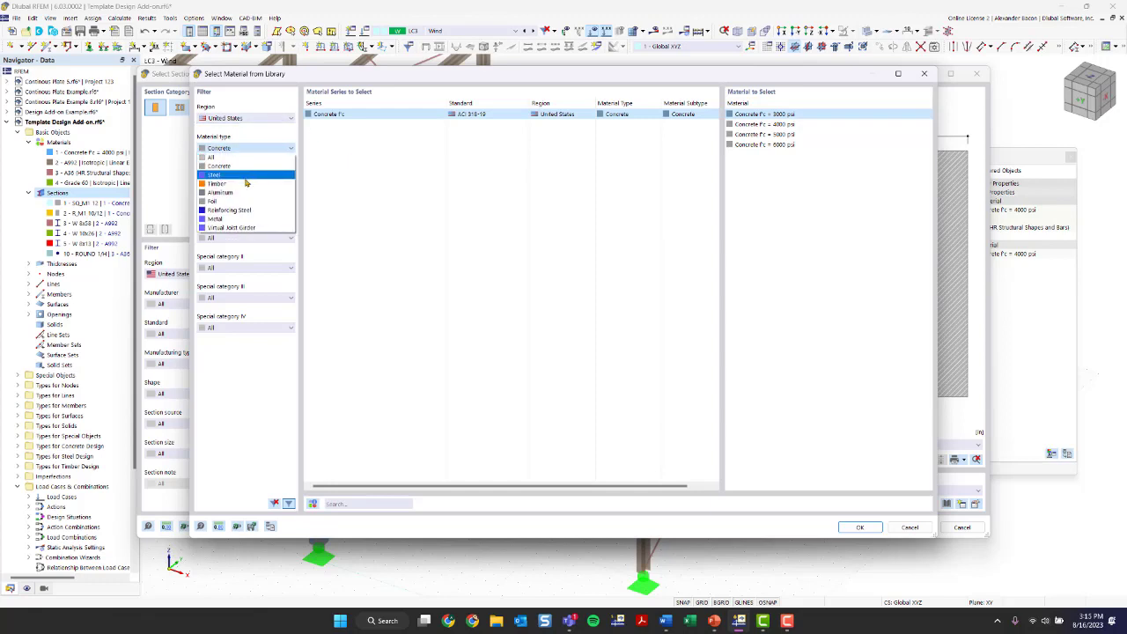
left_click(242, 123)
left_click(241, 120)
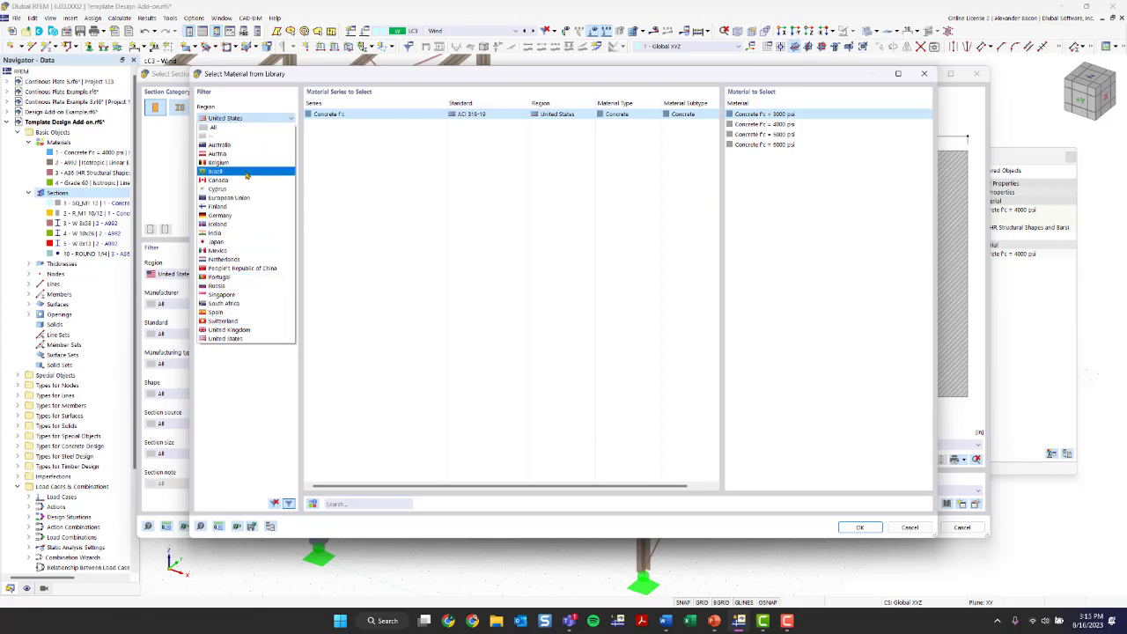
left_click(235, 342)
left_click(227, 148)
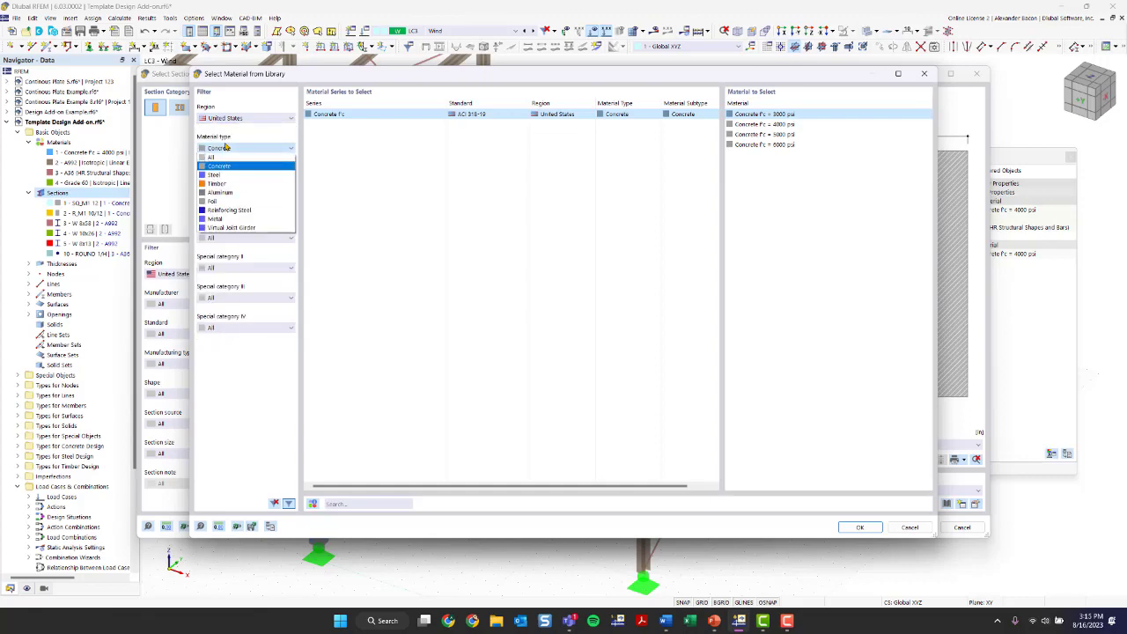
left_click(235, 183)
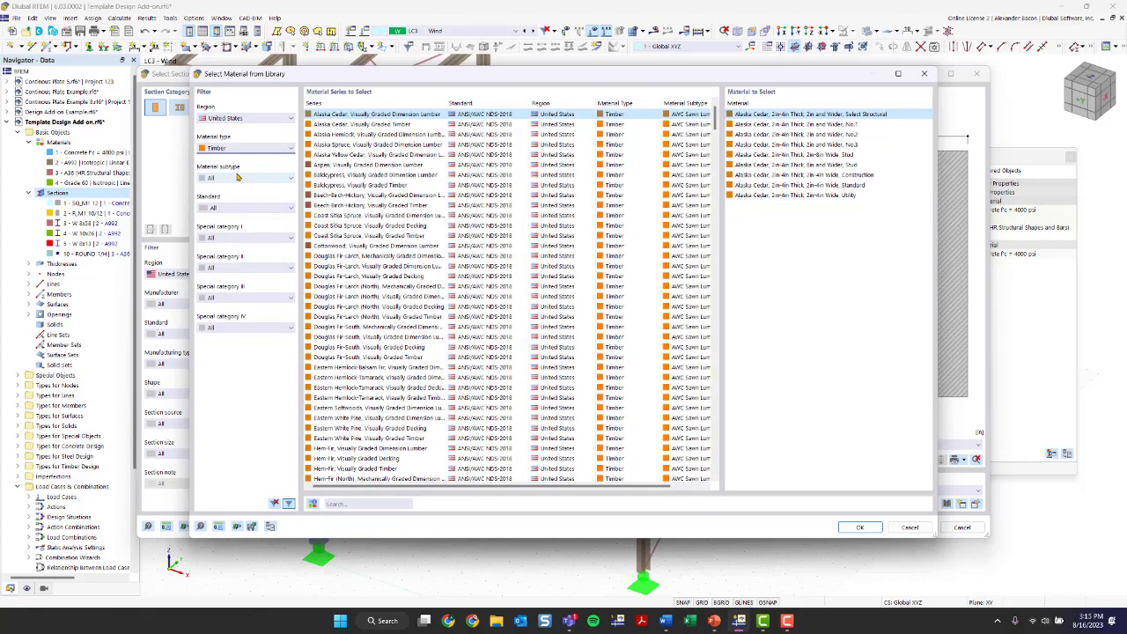
left_click(237, 179)
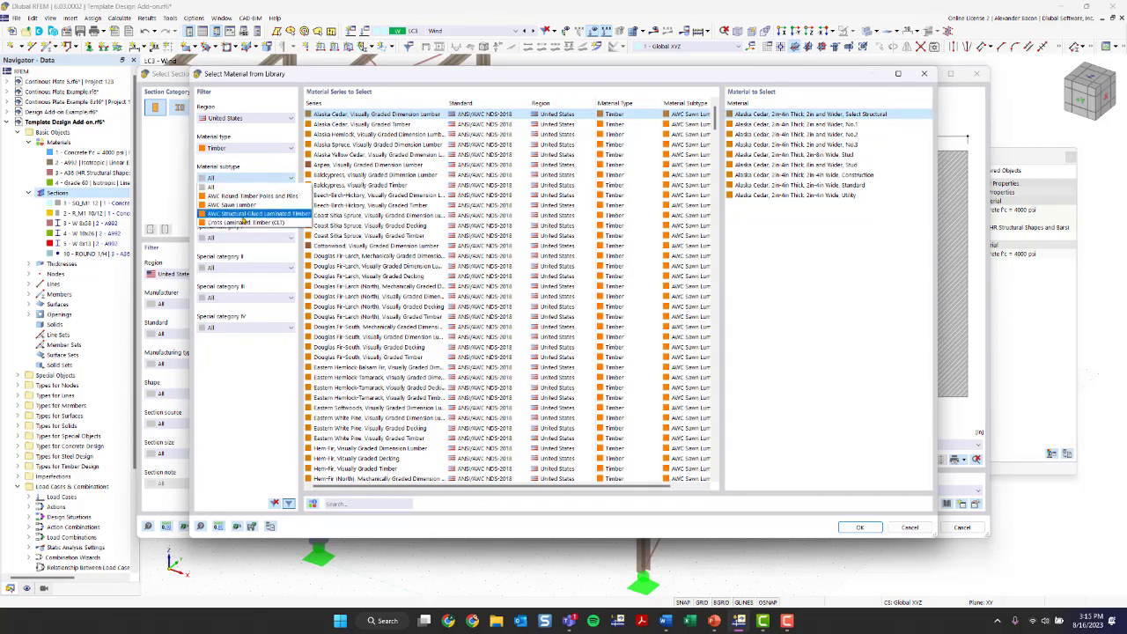
left_click(243, 214)
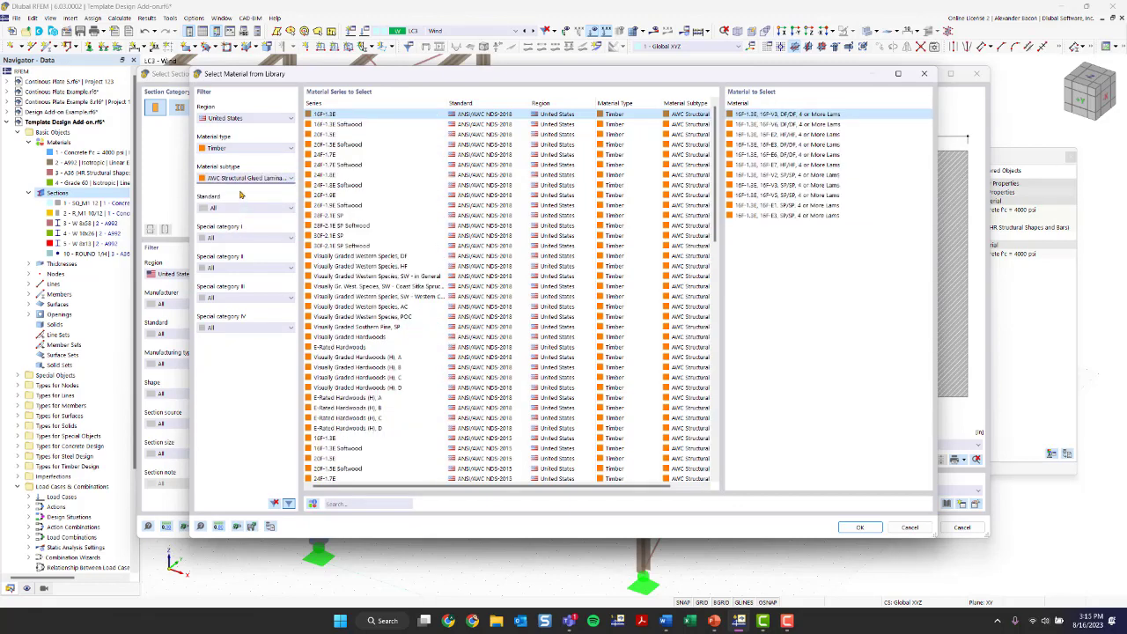
left_click(357, 176)
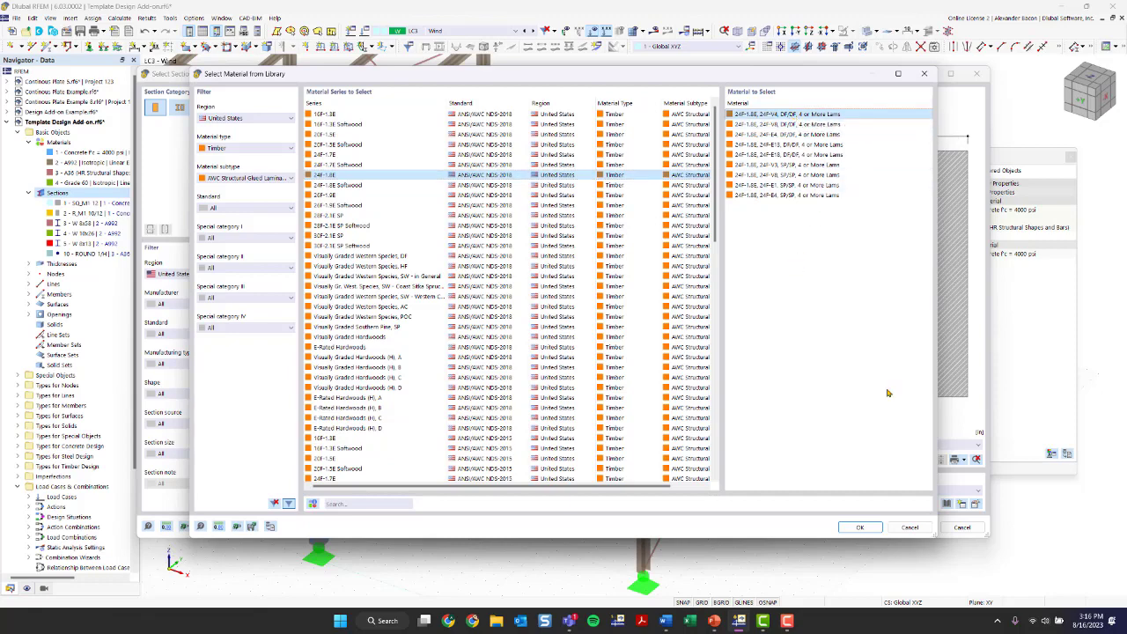
left_click(861, 529)
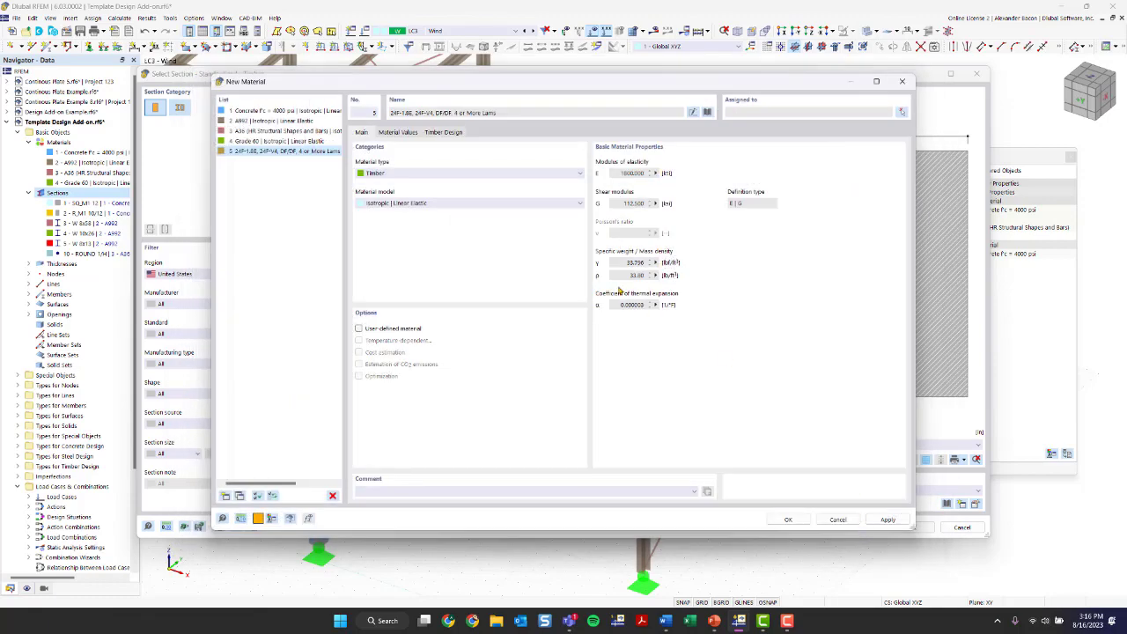
Step: Clear all material library filters, search for A992 and import it as the new material
left_click(710, 115)
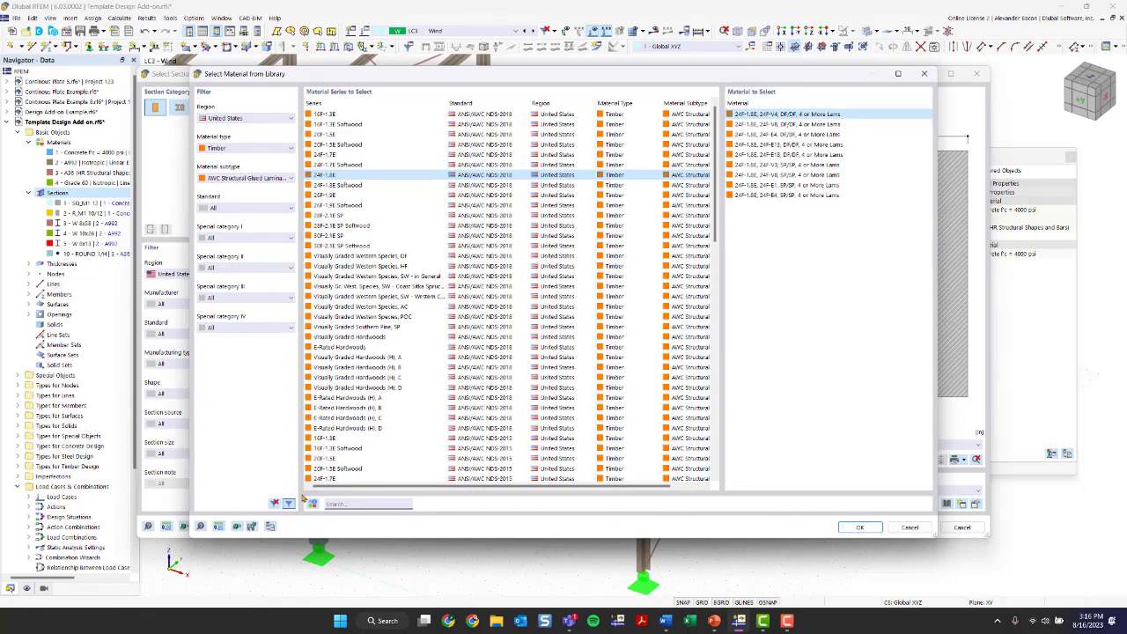
left_click(276, 502)
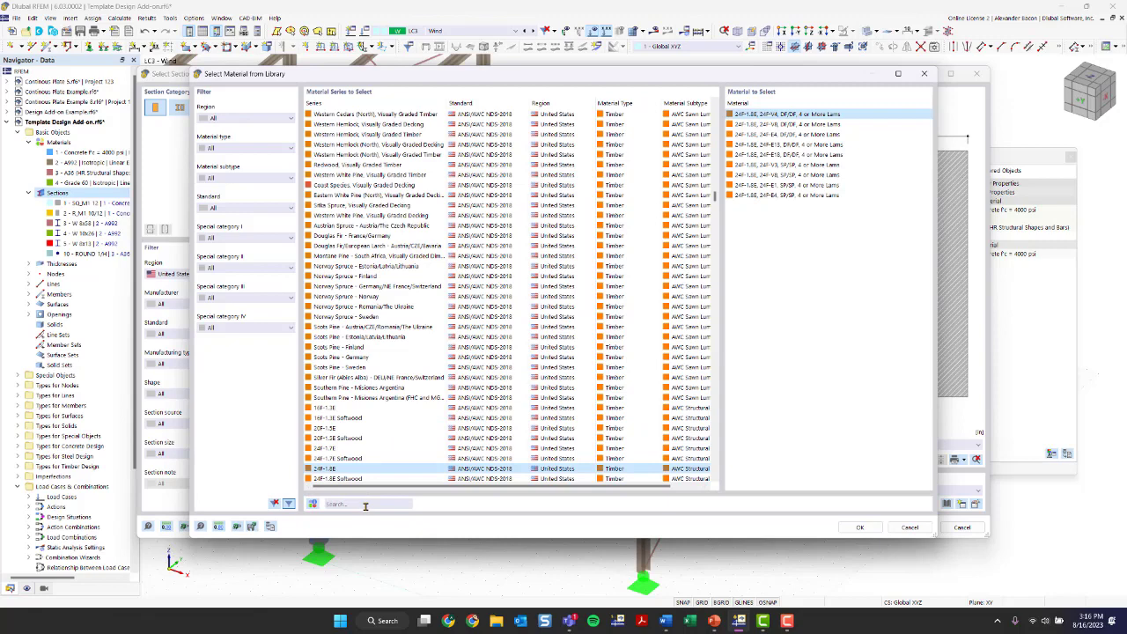
left_click(365, 505)
type("A992")
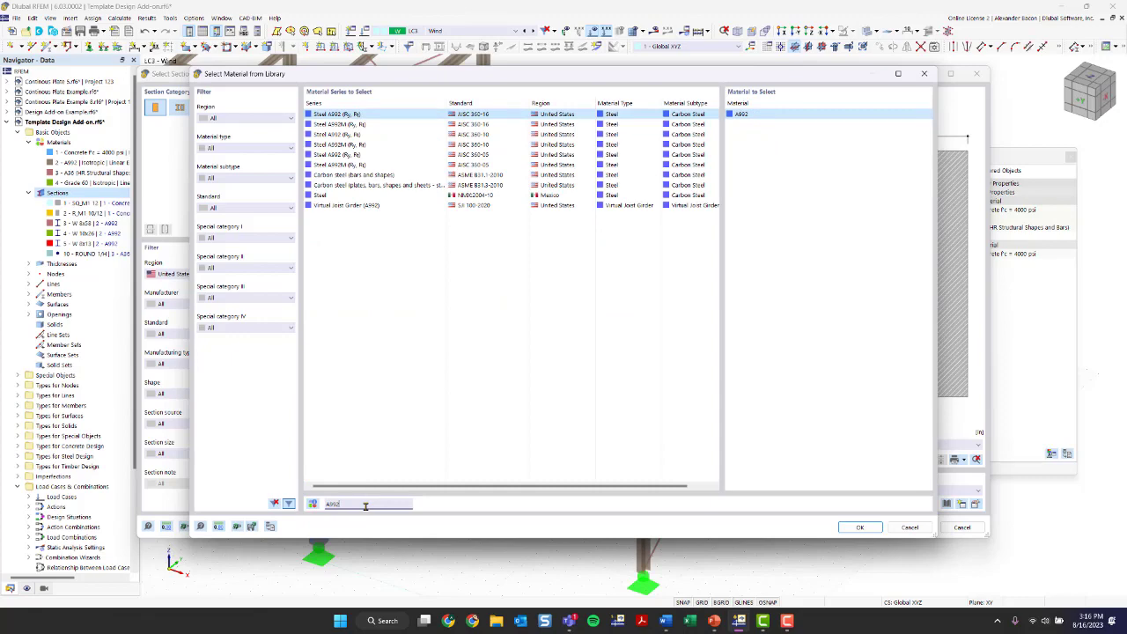
key("Return")
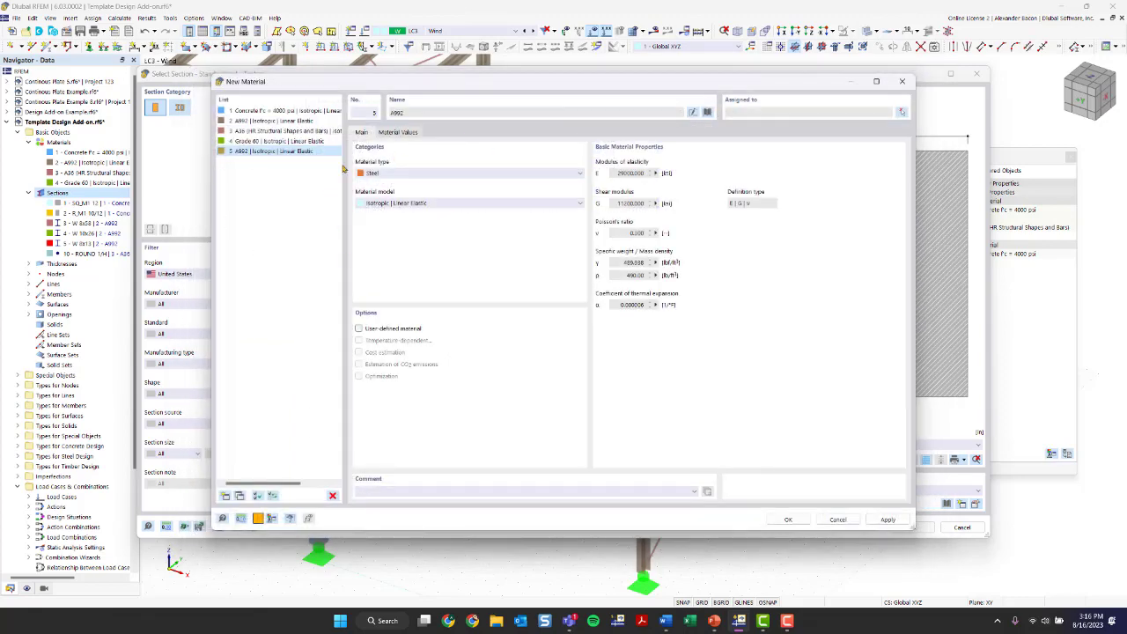
Step: Replace A992 with the US glued laminated timber 24F-1.8E, 24F-V4, DF/DF, 4 or More Lams, and import the Post and Timber 10x10 section
left_click(706, 113)
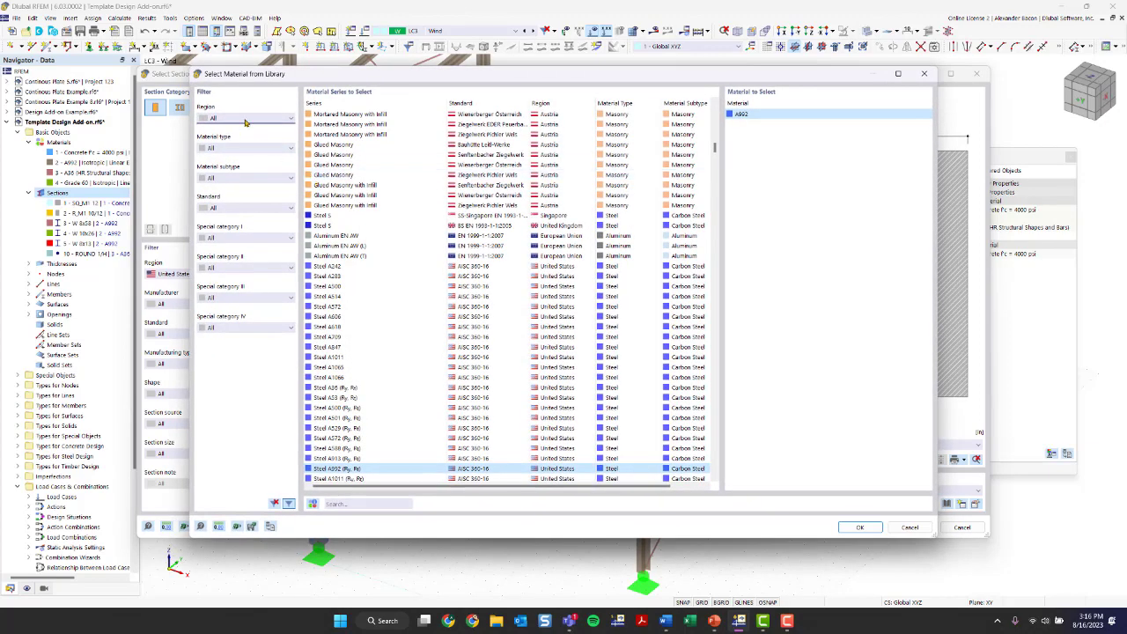
left_click(245, 118)
left_click(231, 340)
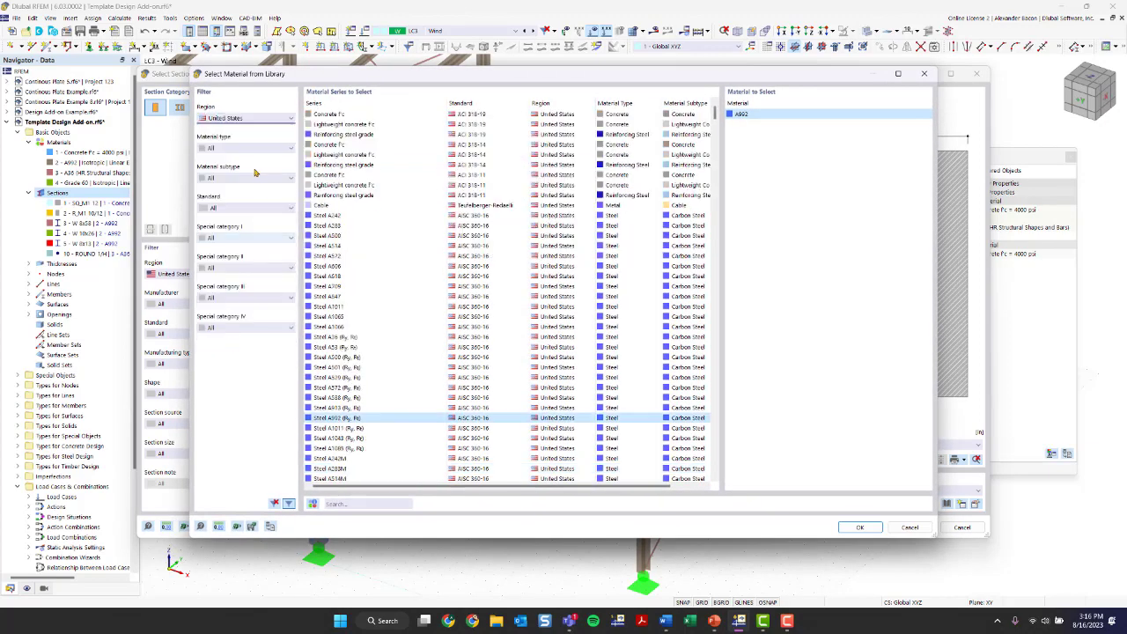
left_click(250, 150)
left_click(227, 176)
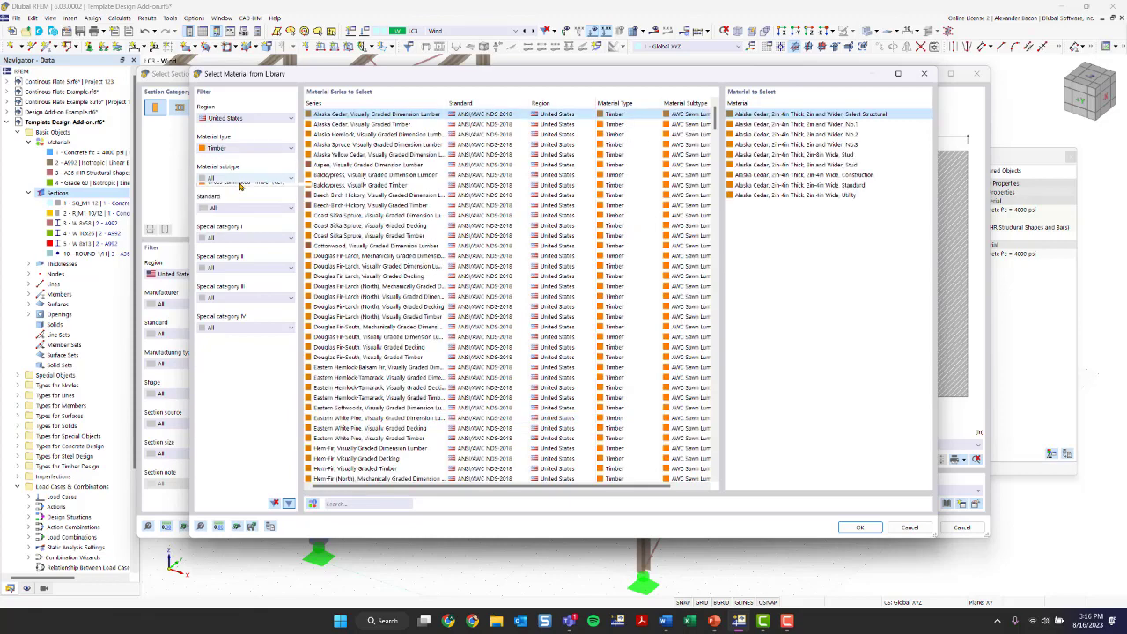
left_click(243, 178)
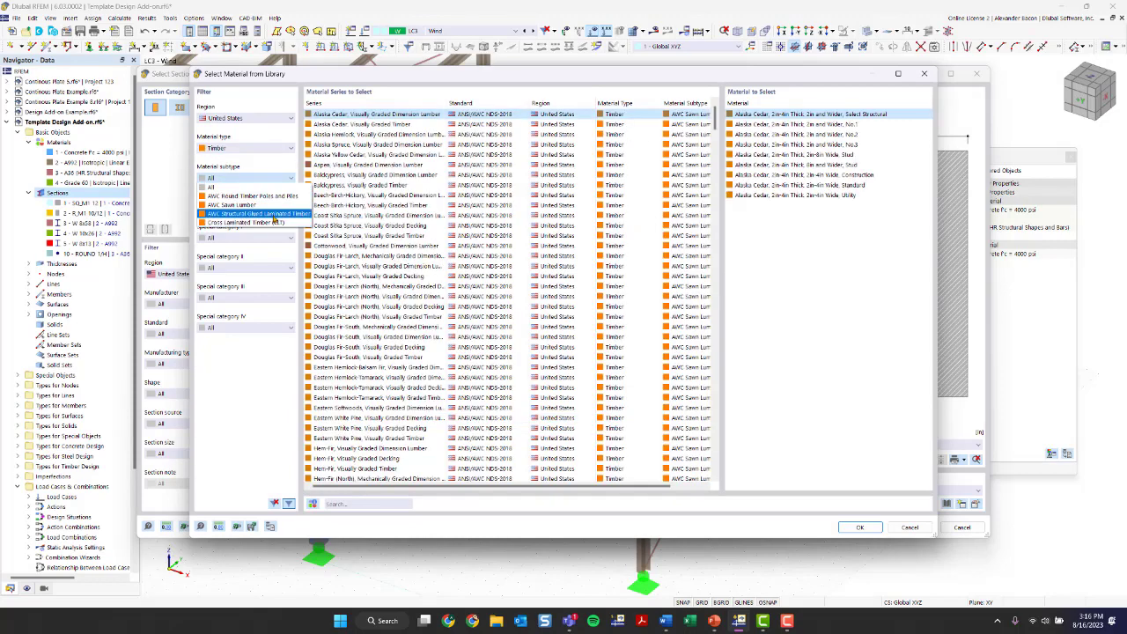
left_click(257, 213)
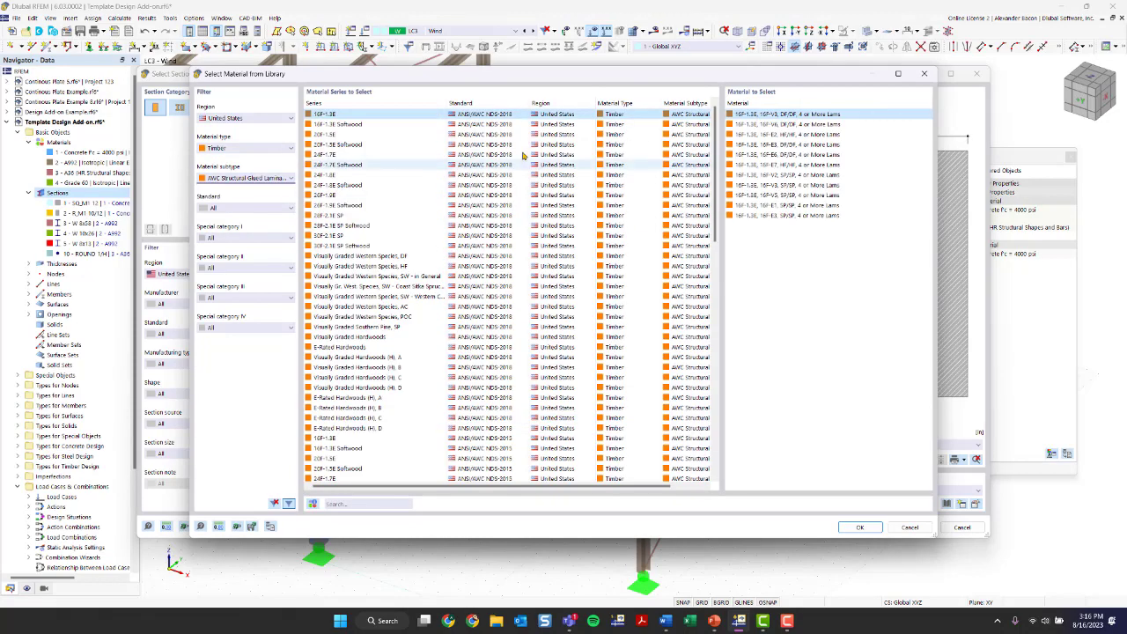
left_click(368, 176)
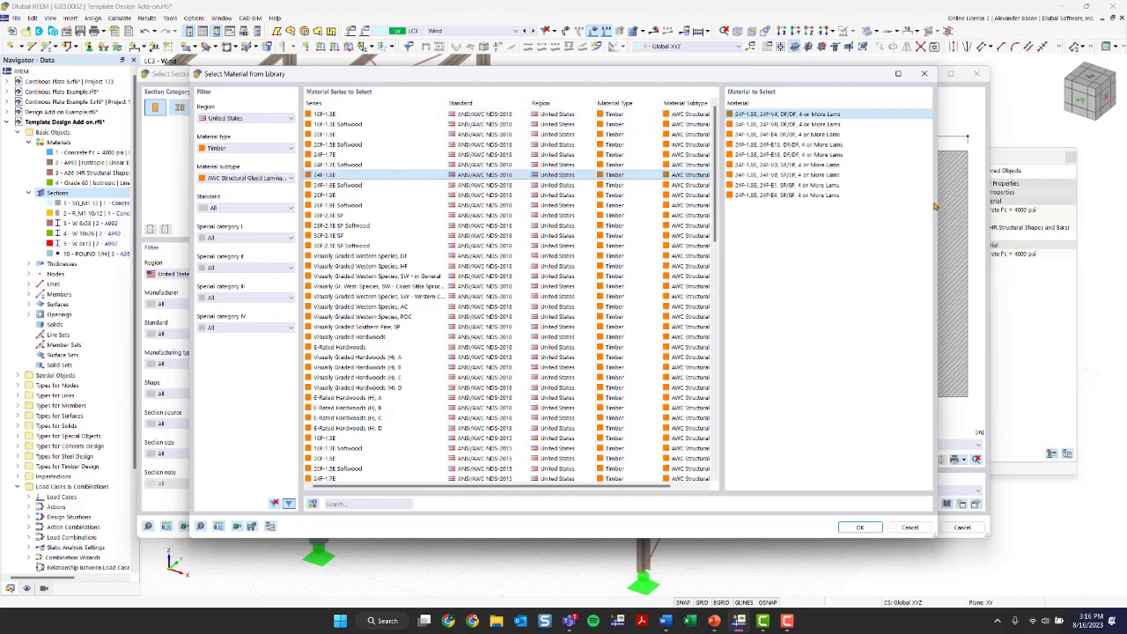
left_click(860, 527)
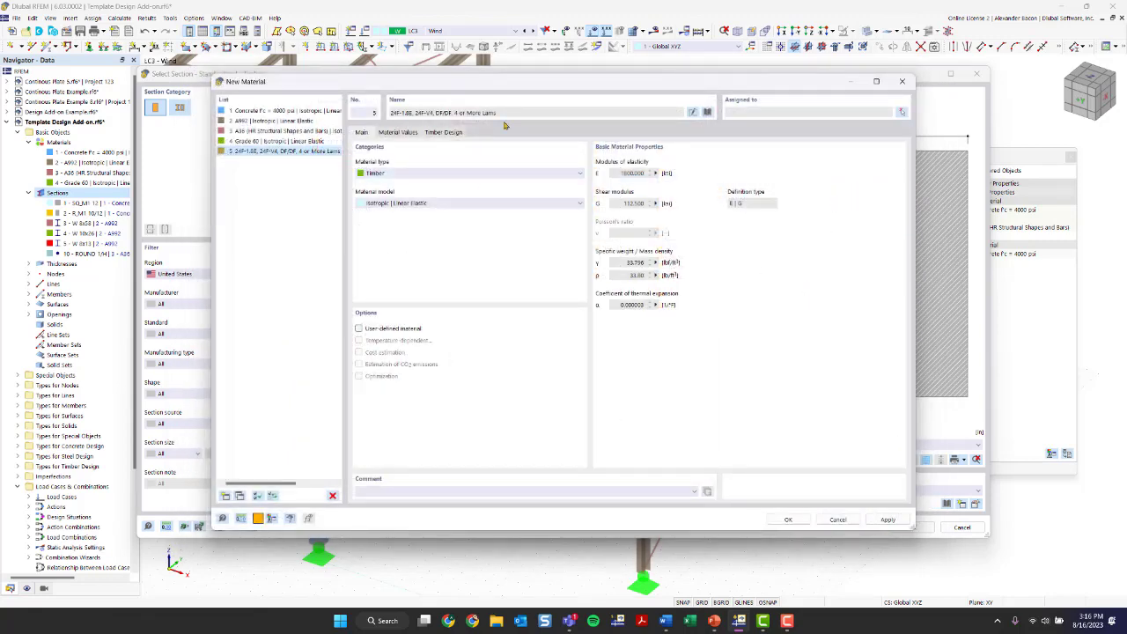
left_click(788, 519)
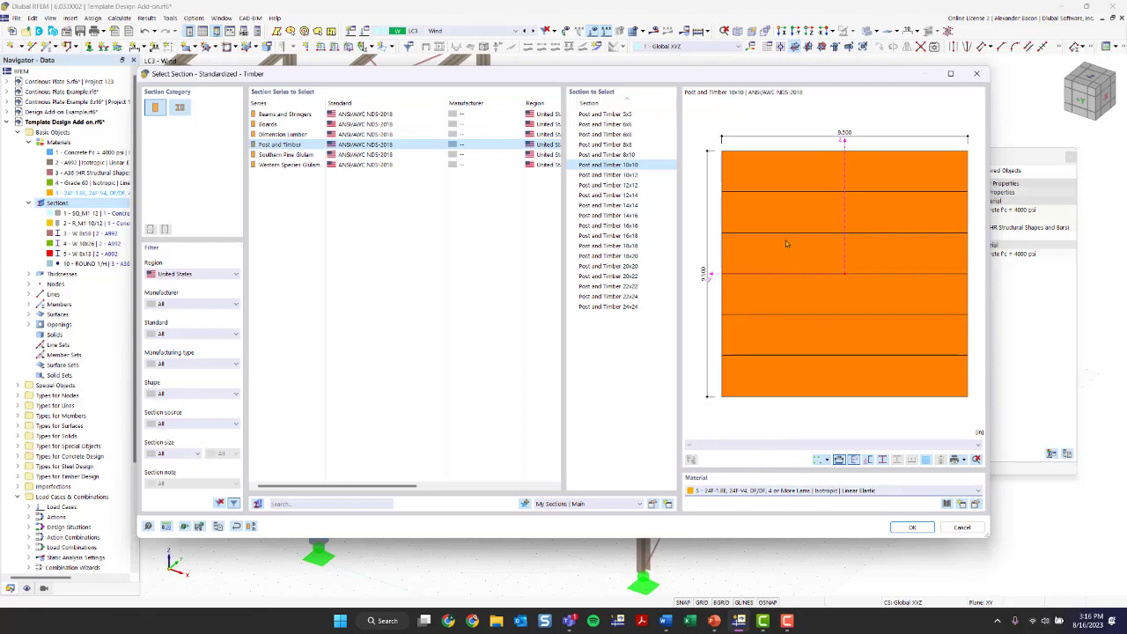
left_click(911, 527)
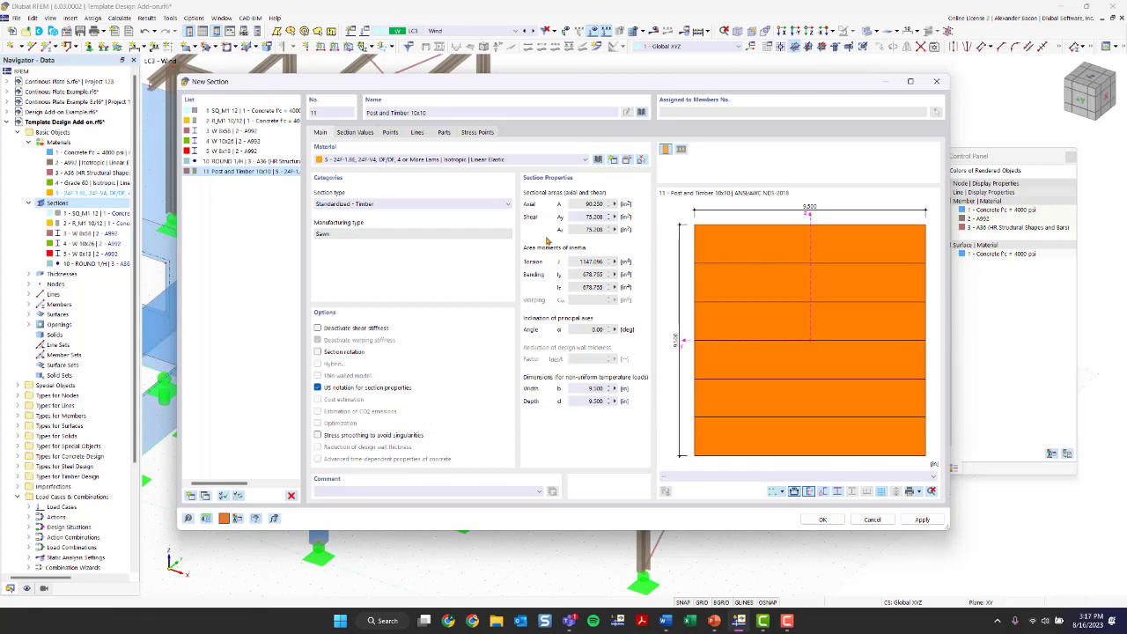
Step: Review the section values, points, lines, parts and stress points of Post and Timber 10x10, and accept the new section
left_click(357, 134)
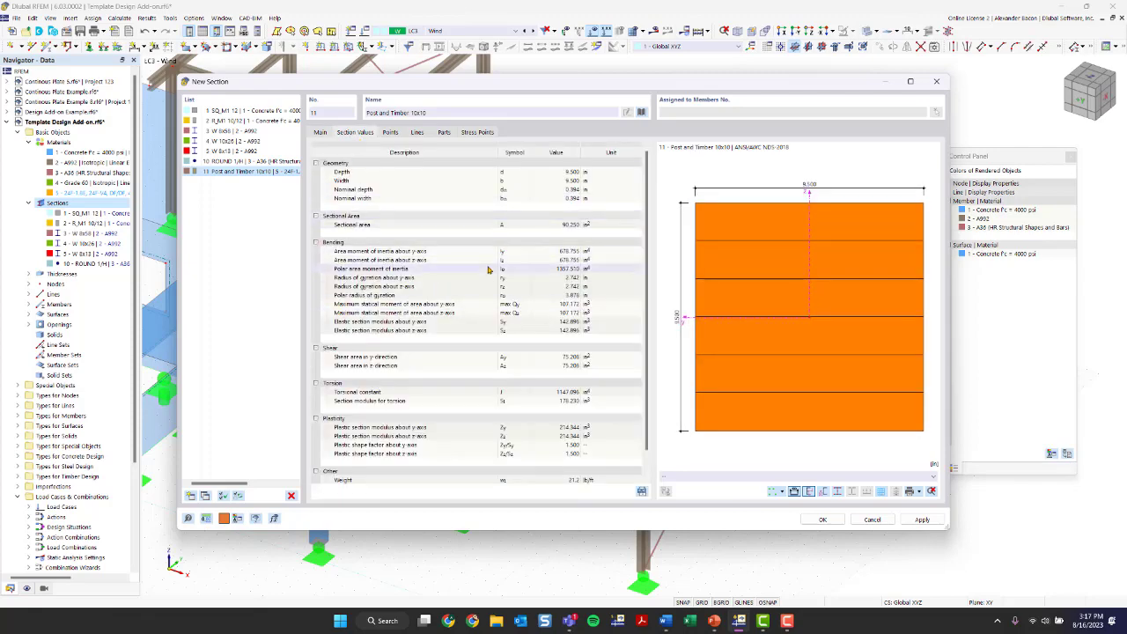
scroll(649, 179, "down", 1)
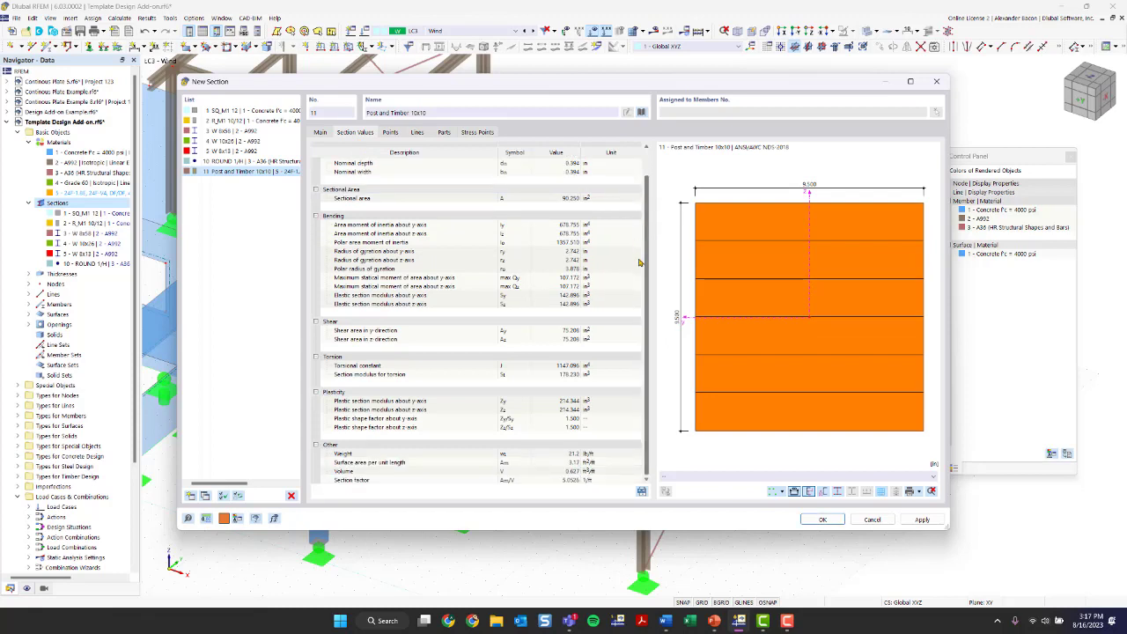
left_click(390, 133)
left_click(417, 132)
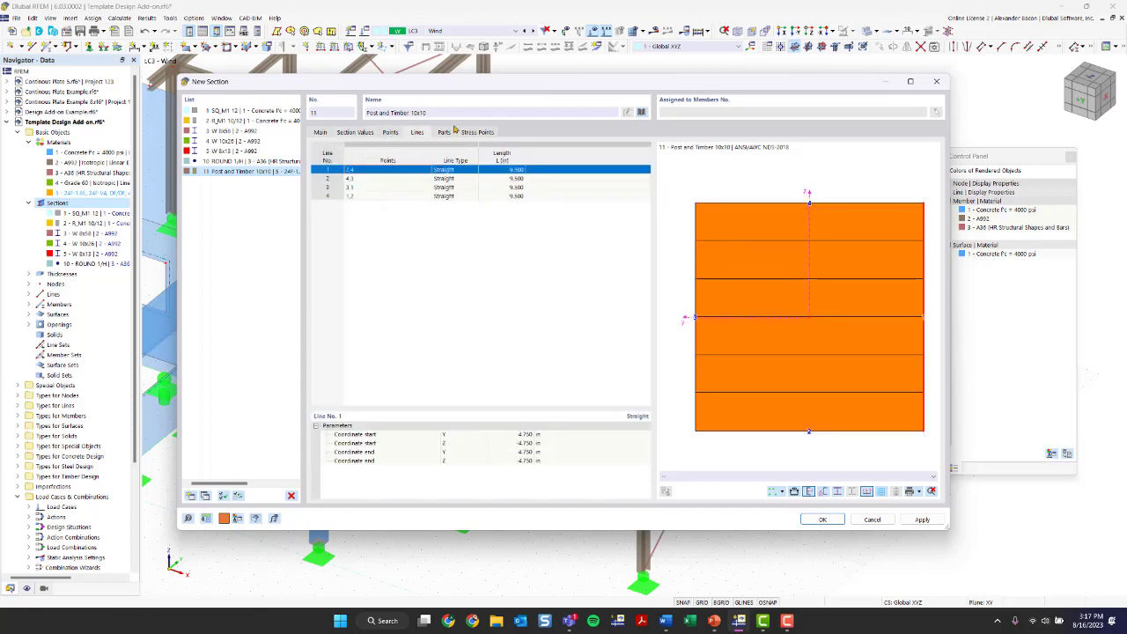
left_click(444, 132)
left_click(479, 132)
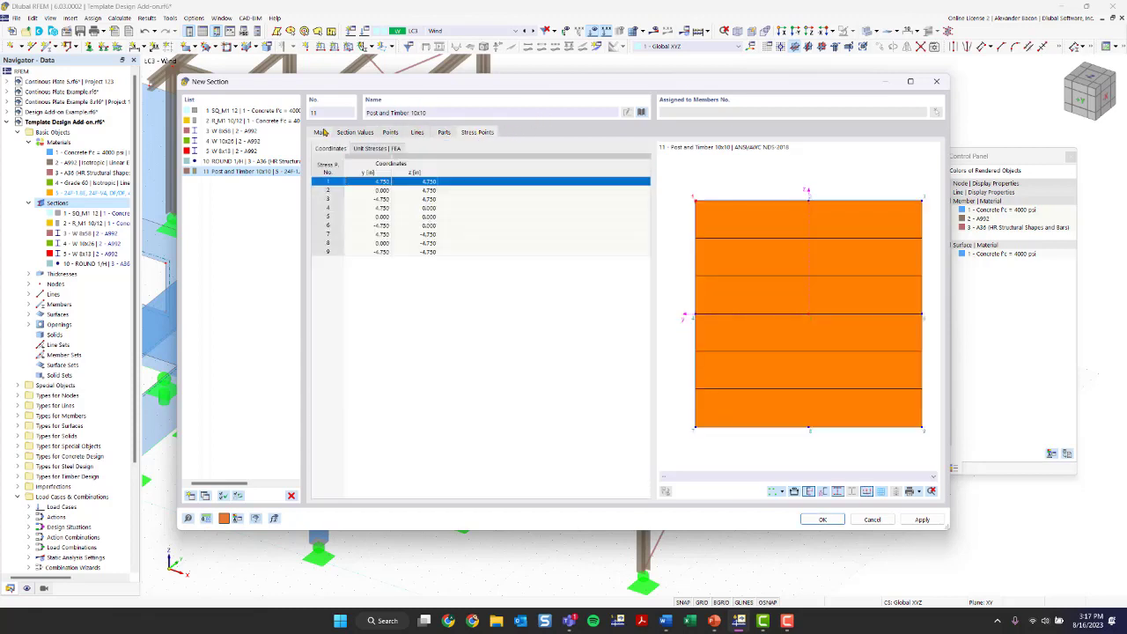
left_click(322, 132)
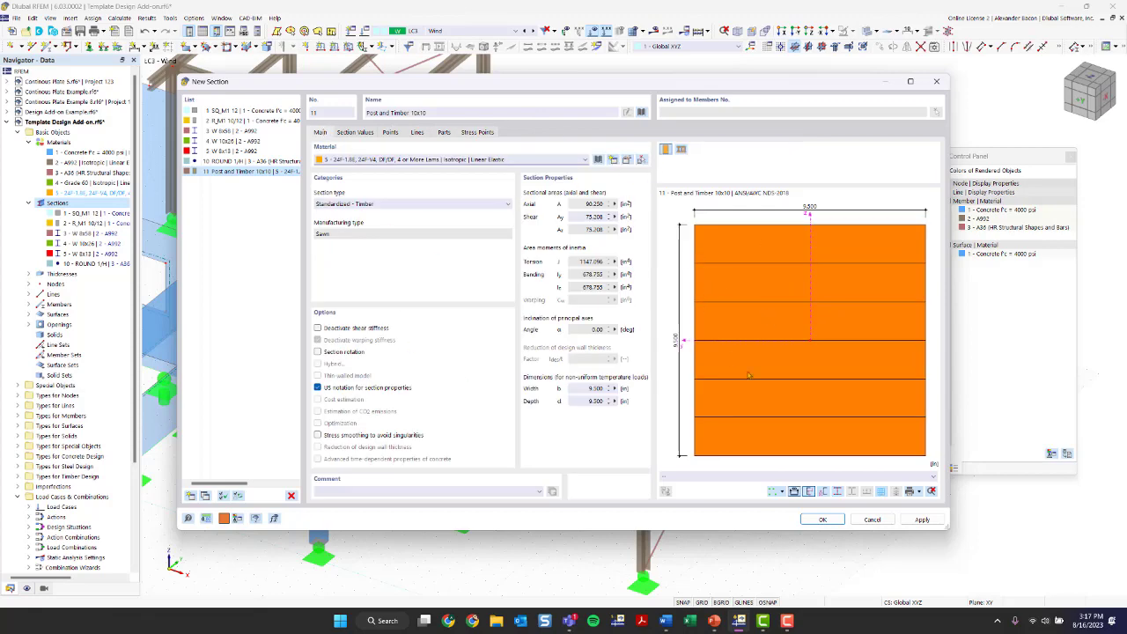
left_click(831, 520)
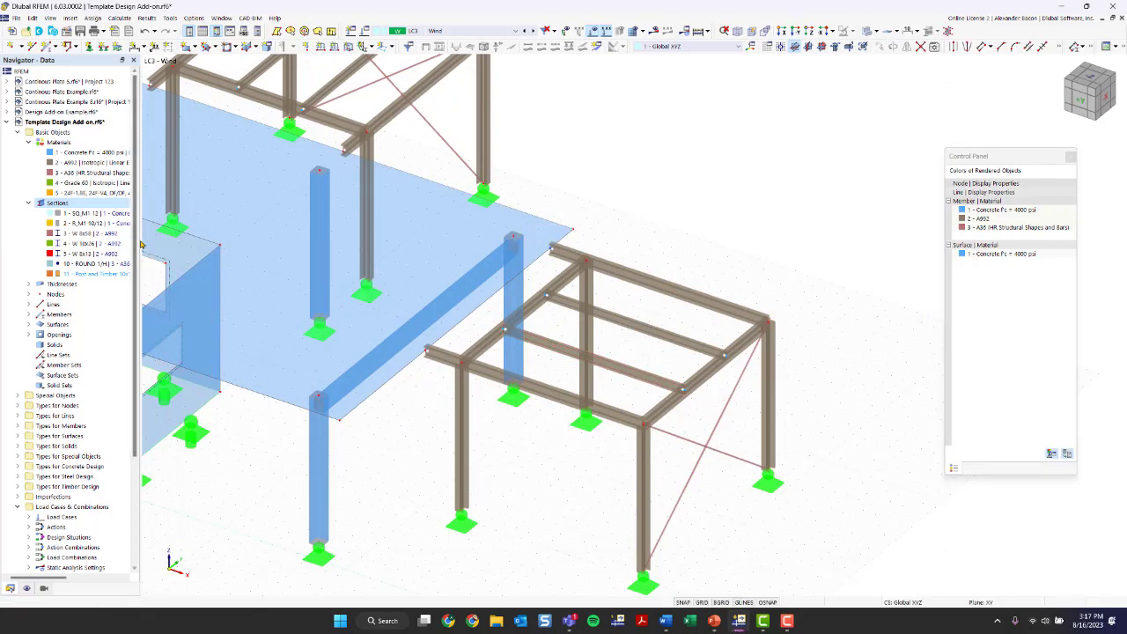
Step: Widen the navigator to show the full material and section names, and select the Post and Timber 10x10 section
left_click_drag(141, 245, 283, 226)
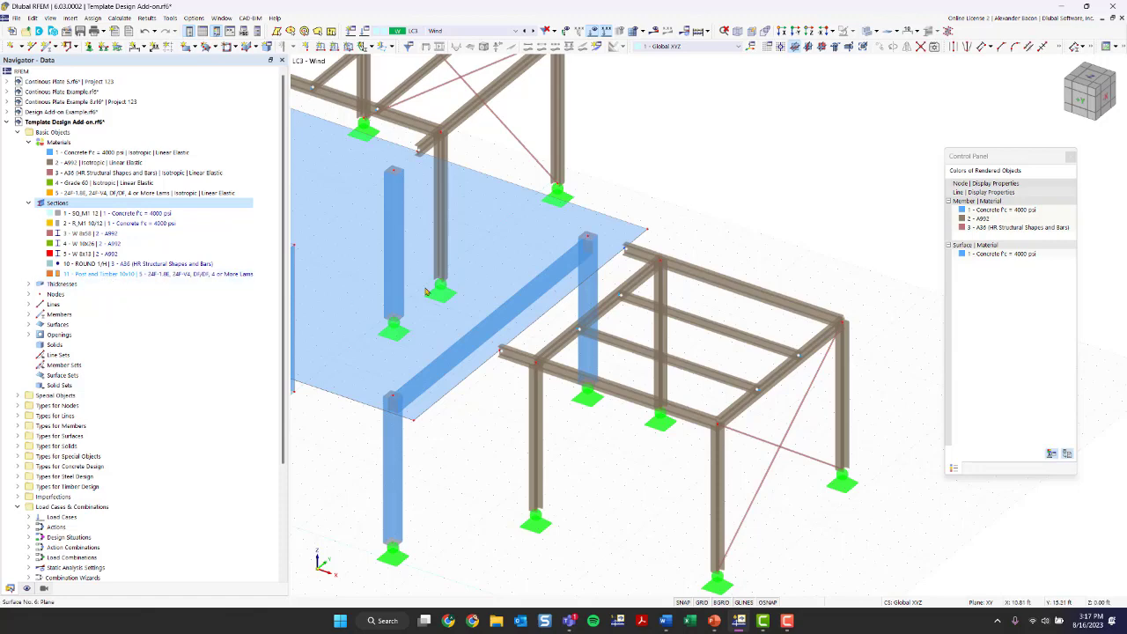
scroll(503, 371, "down", 4)
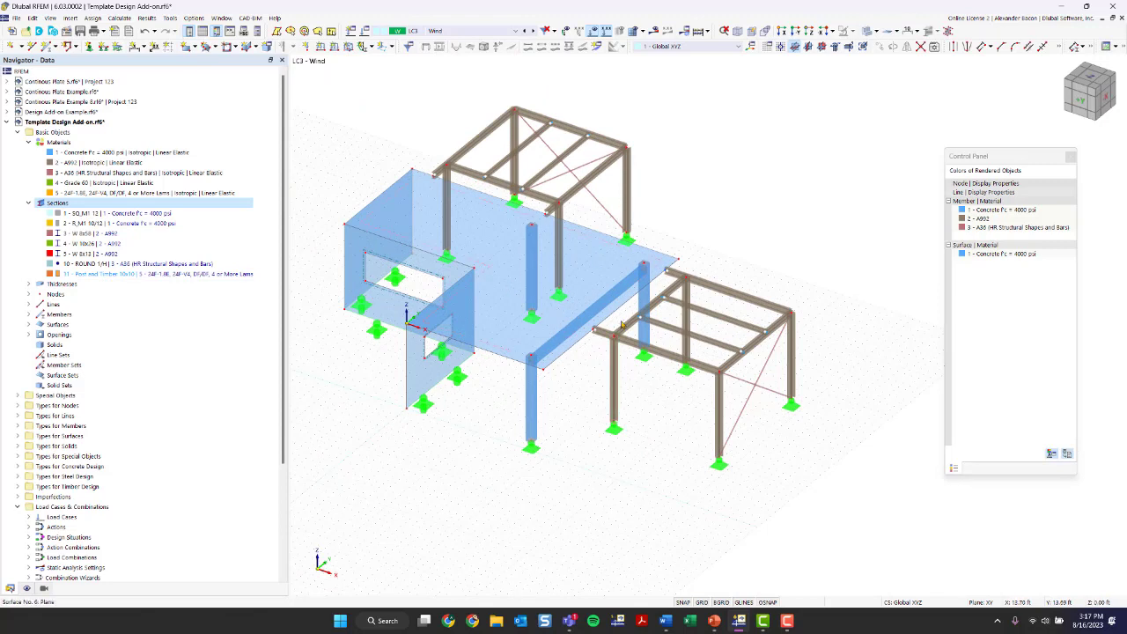
left_click(103, 275)
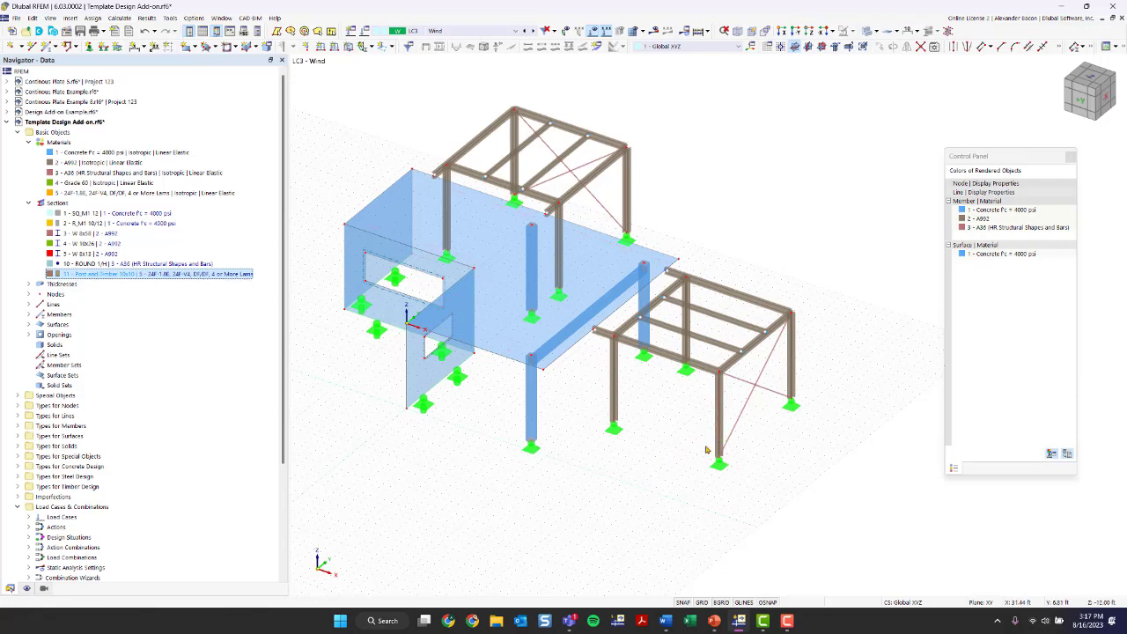
middle_click_drag(674, 443, 652, 374, "ctrl")
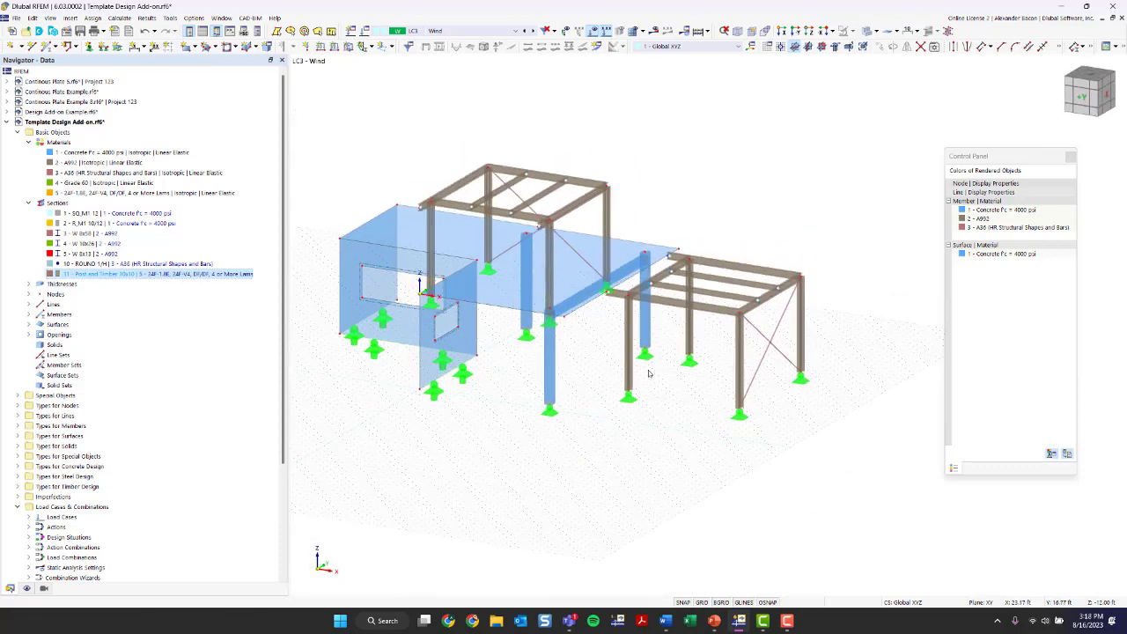
double_click(804, 326)
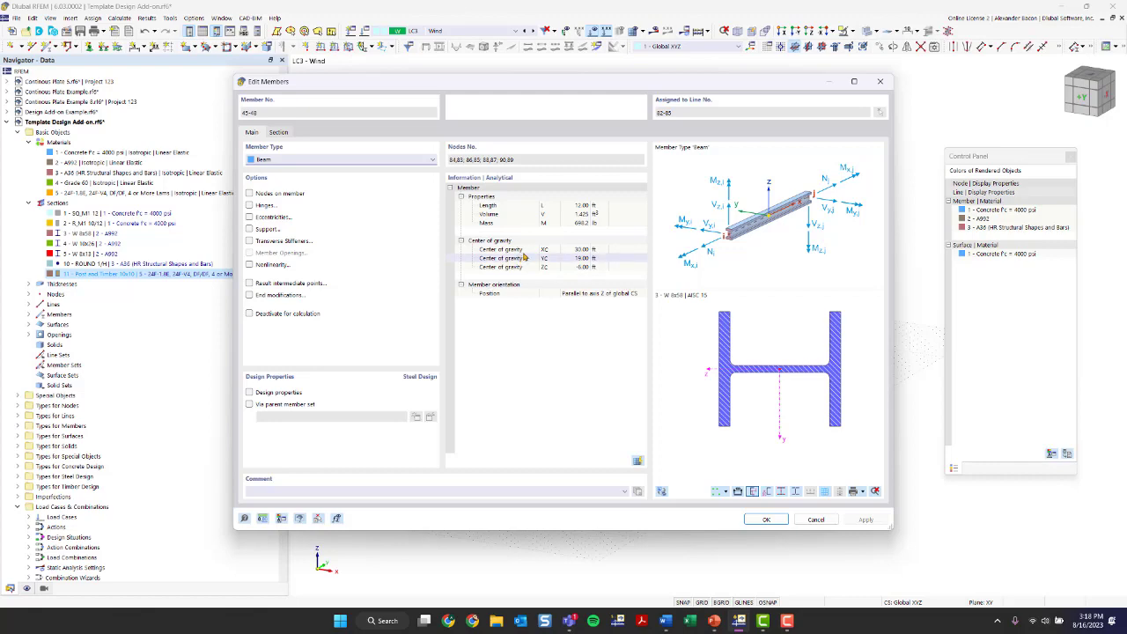
left_click_drag(565, 83, 304, 86)
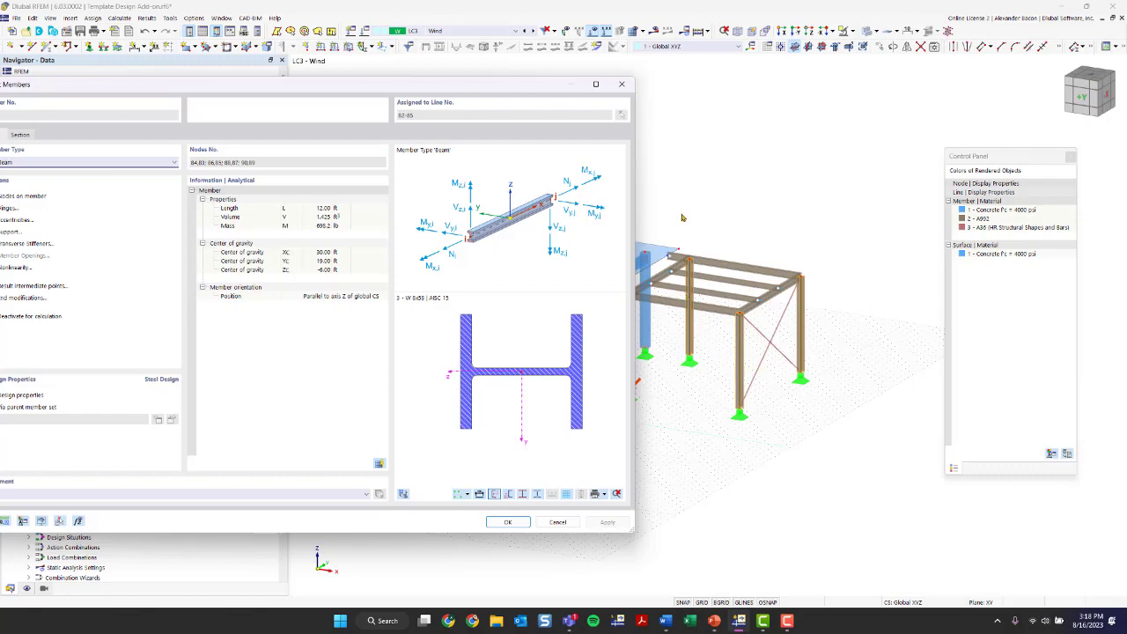
left_click(622, 83)
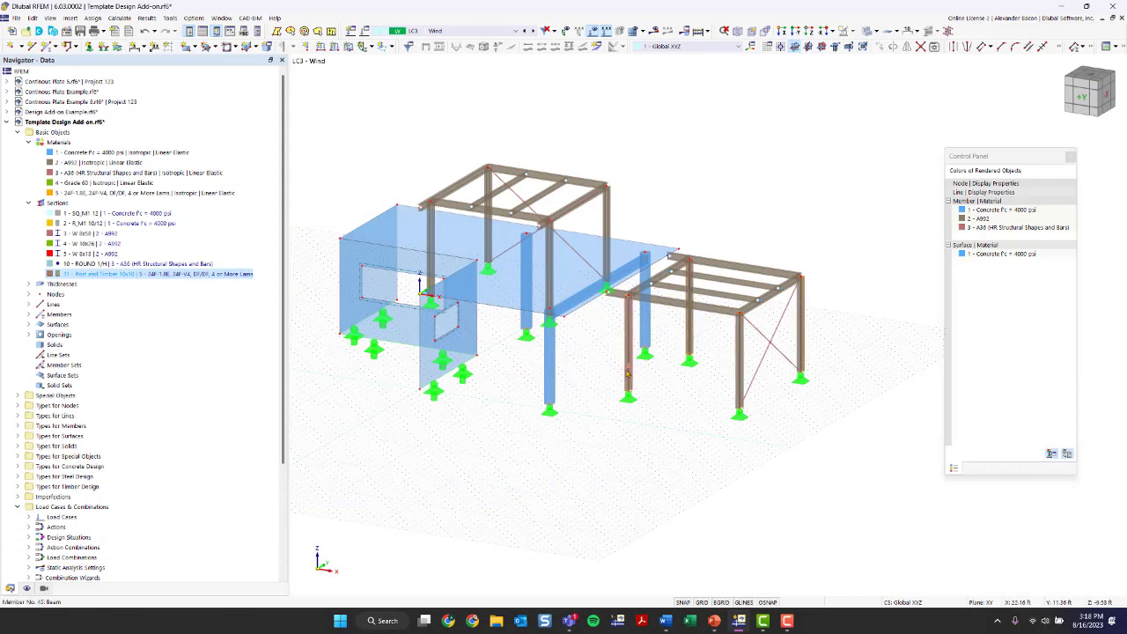
double_click(628, 374)
left_click(619, 84)
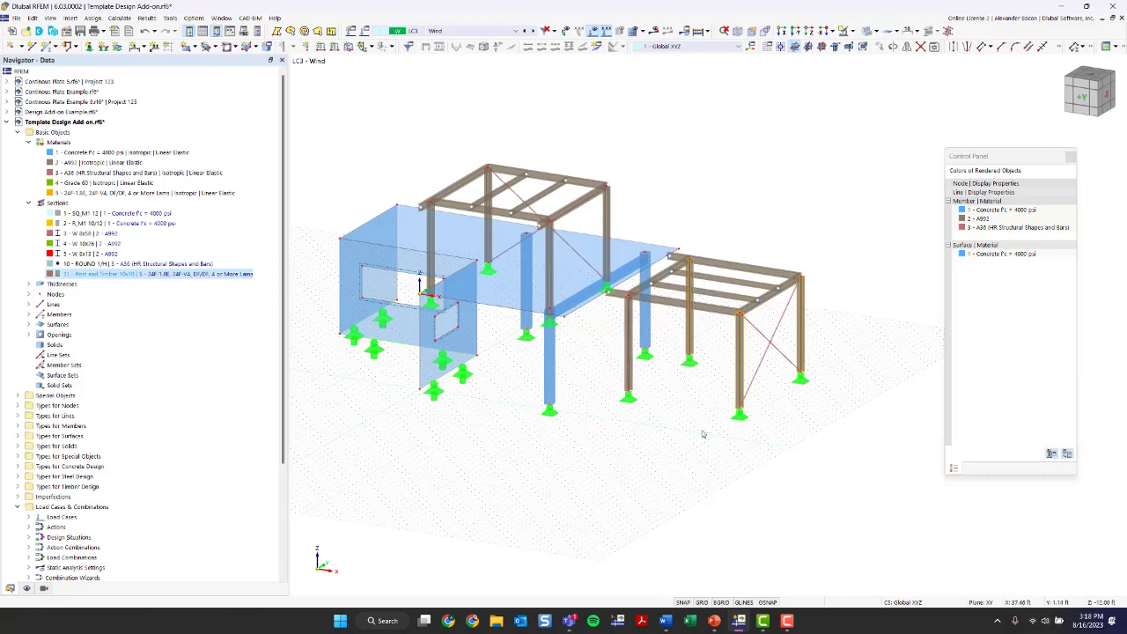
Step: Assign the Post and Timber 10x10 glulam section to the four columns of the frame beside the concrete slab
double_click(632, 378)
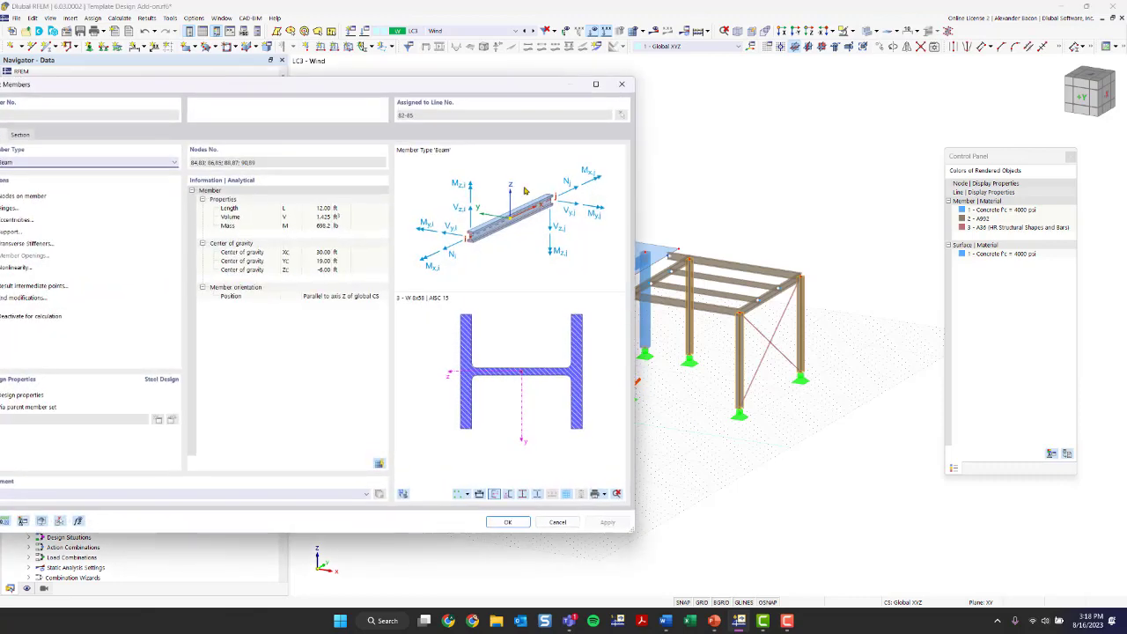
left_click_drag(299, 74, 511, 62)
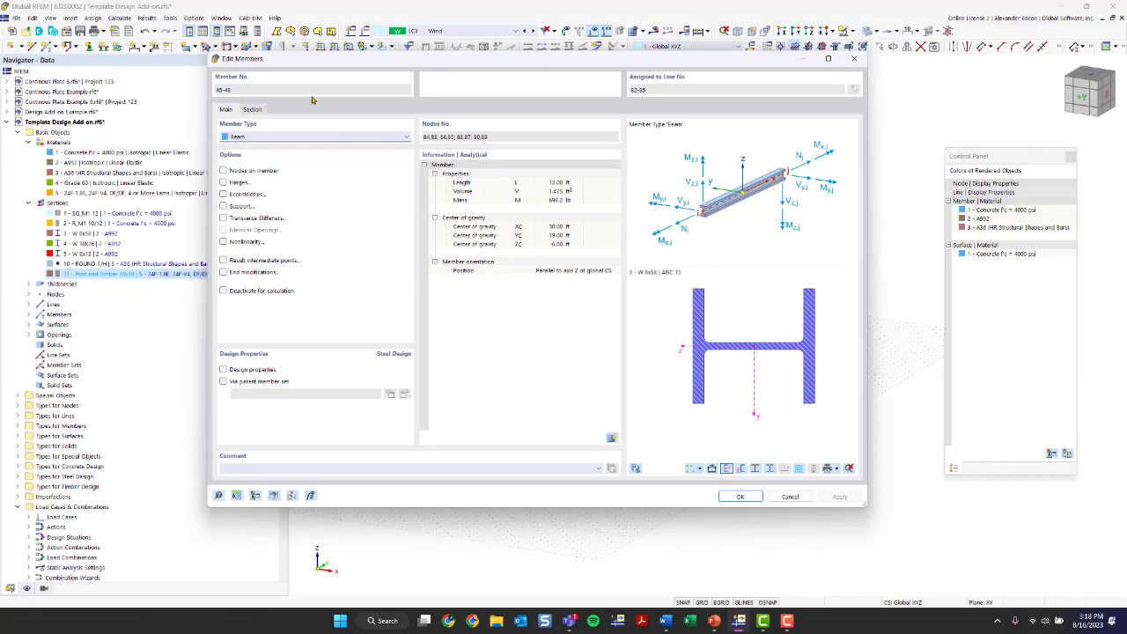
left_click(253, 111)
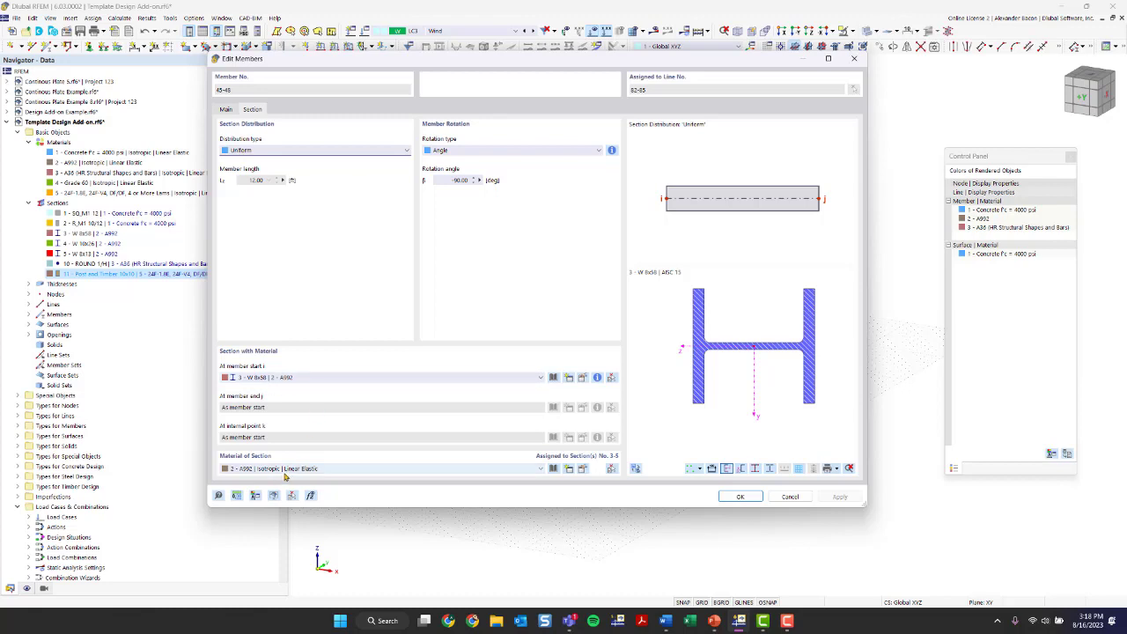
left_click(297, 379)
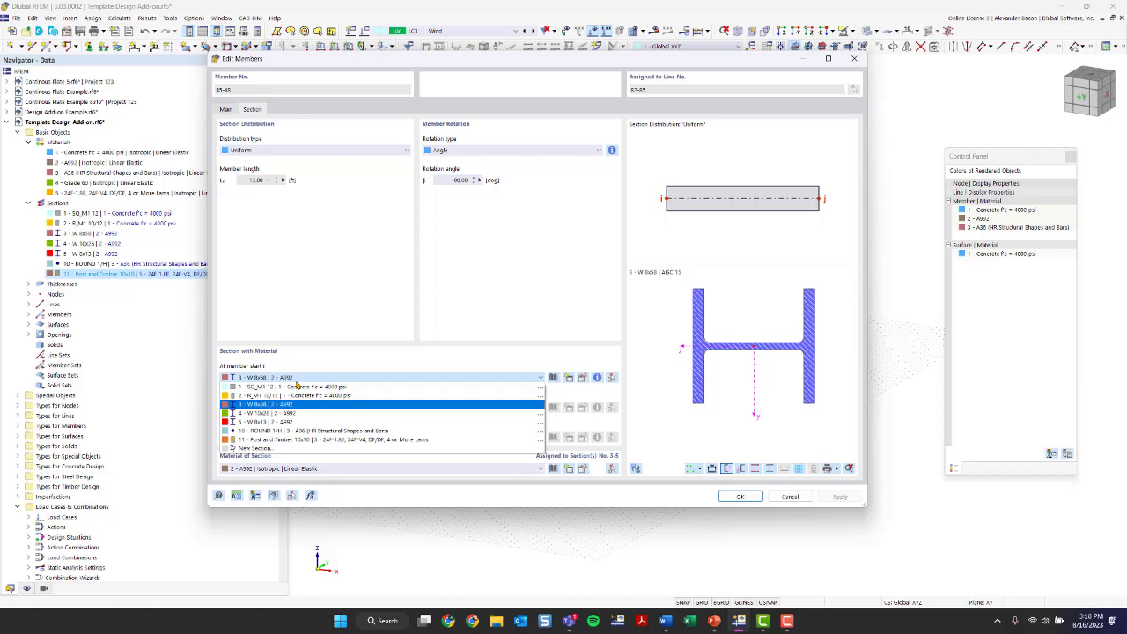
left_click(297, 439)
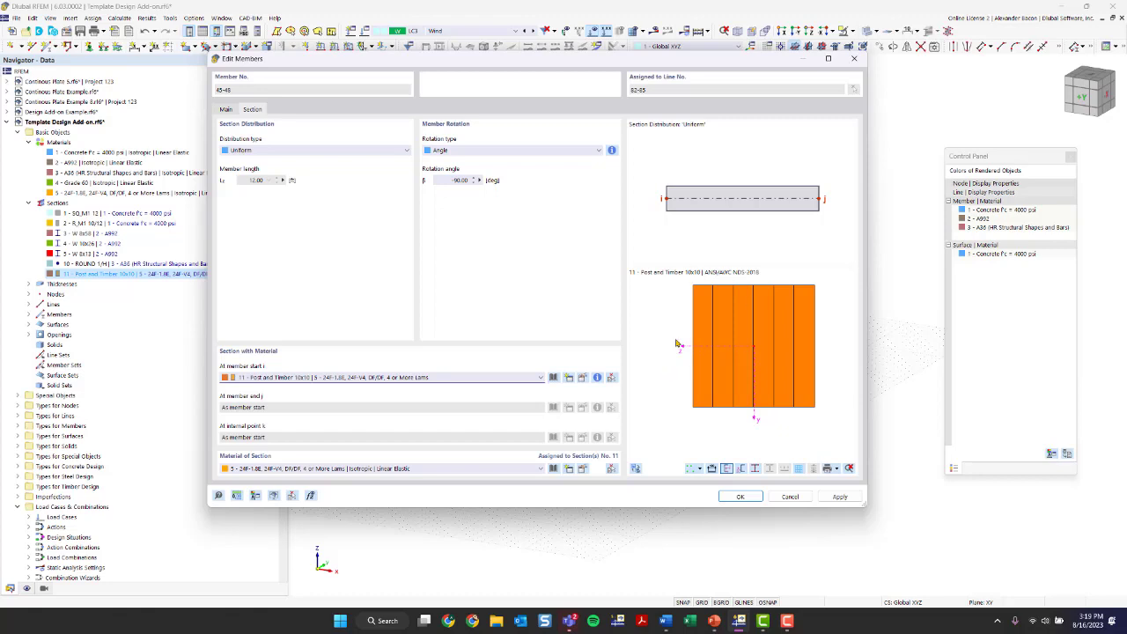
Step: Examine the section properties of the columns' new timber section, and apply the member changes
scroll(755, 351, "up", 1)
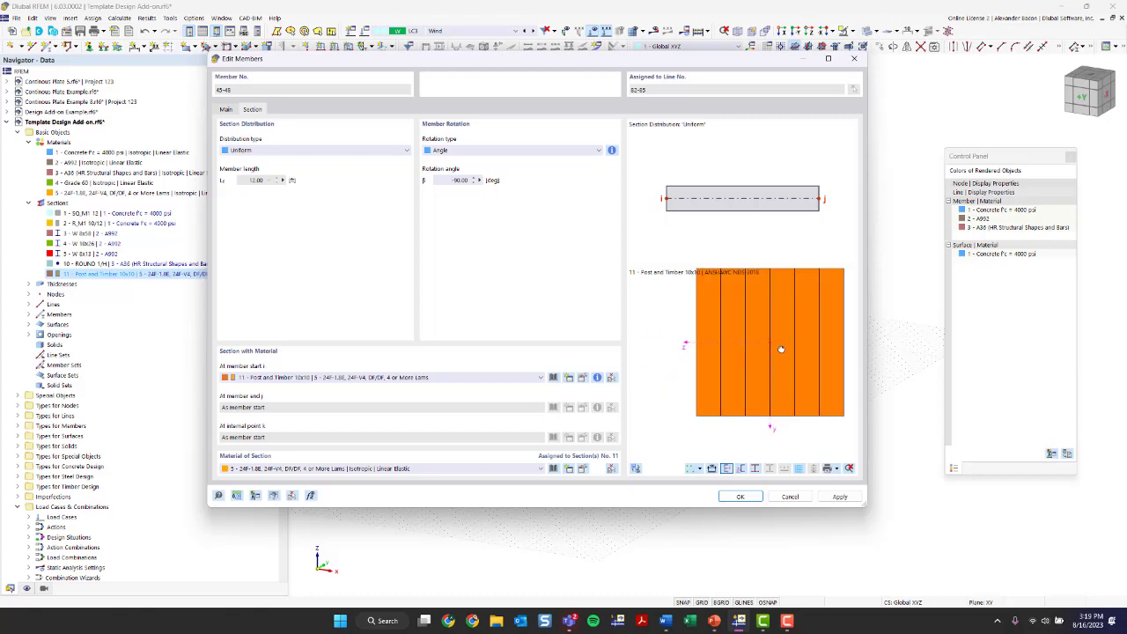
left_click(596, 379)
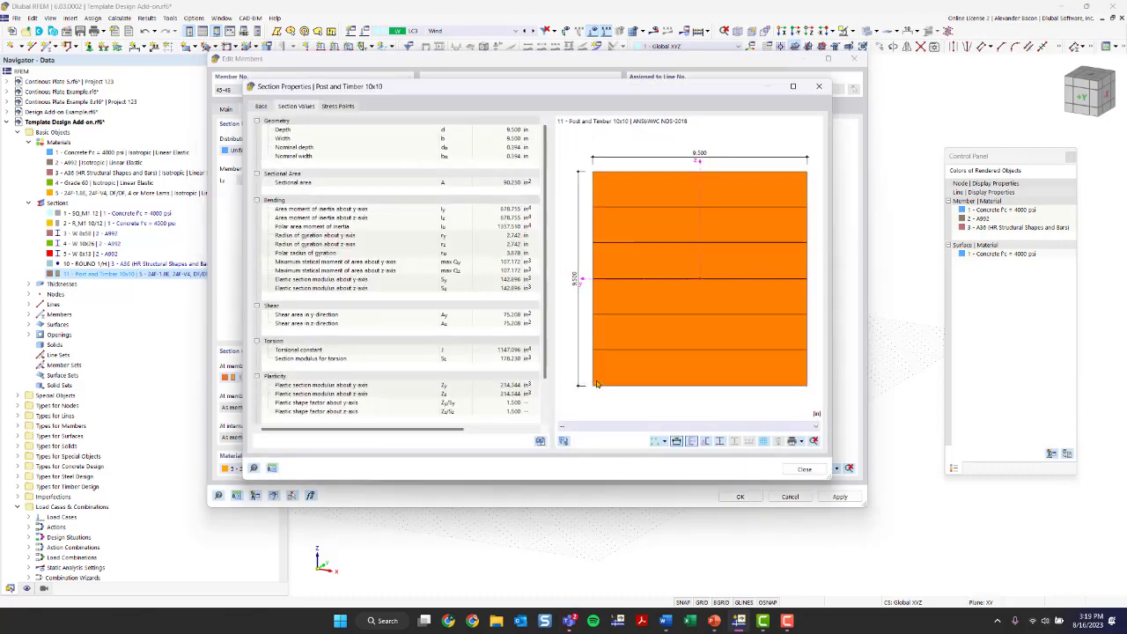
scroll(467, 308, "down", 2)
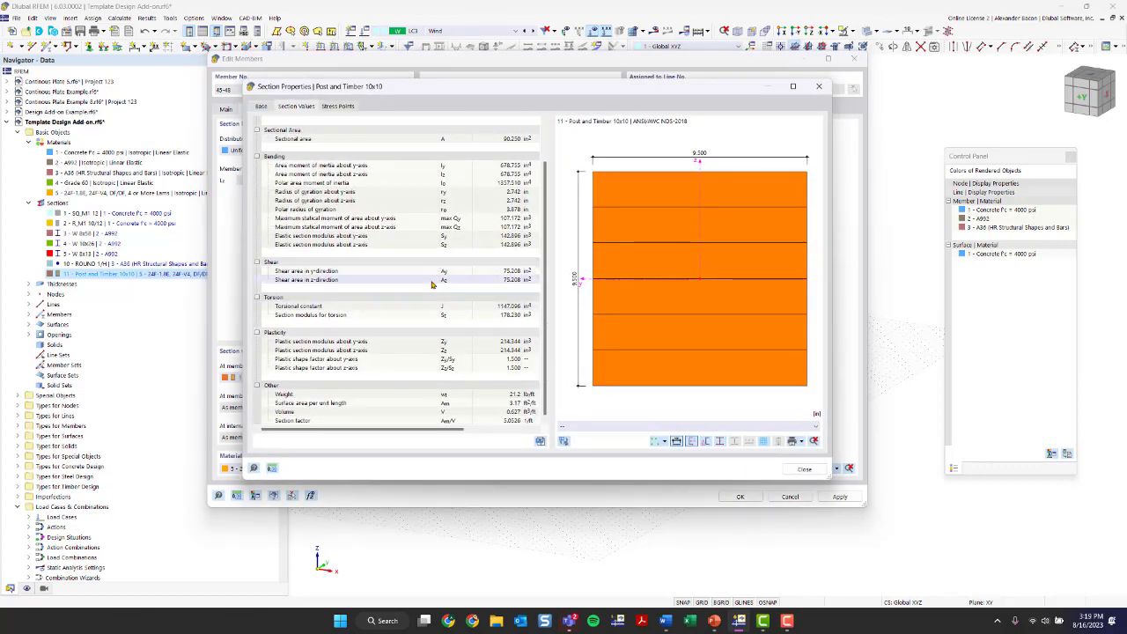
scroll(432, 284, "up", 2)
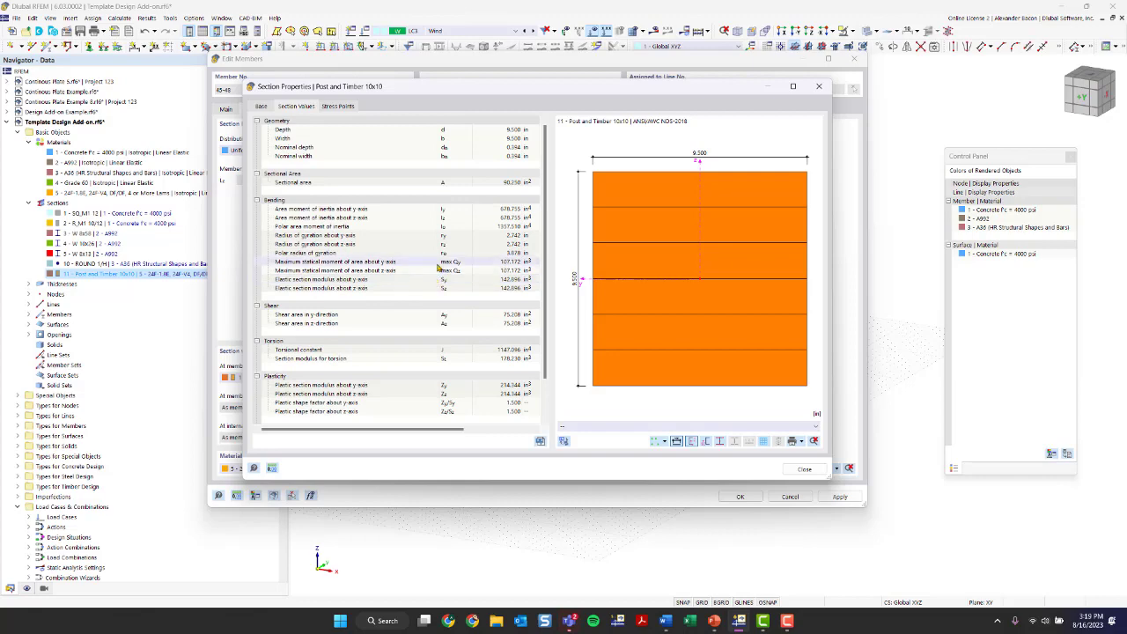
left_click(819, 86)
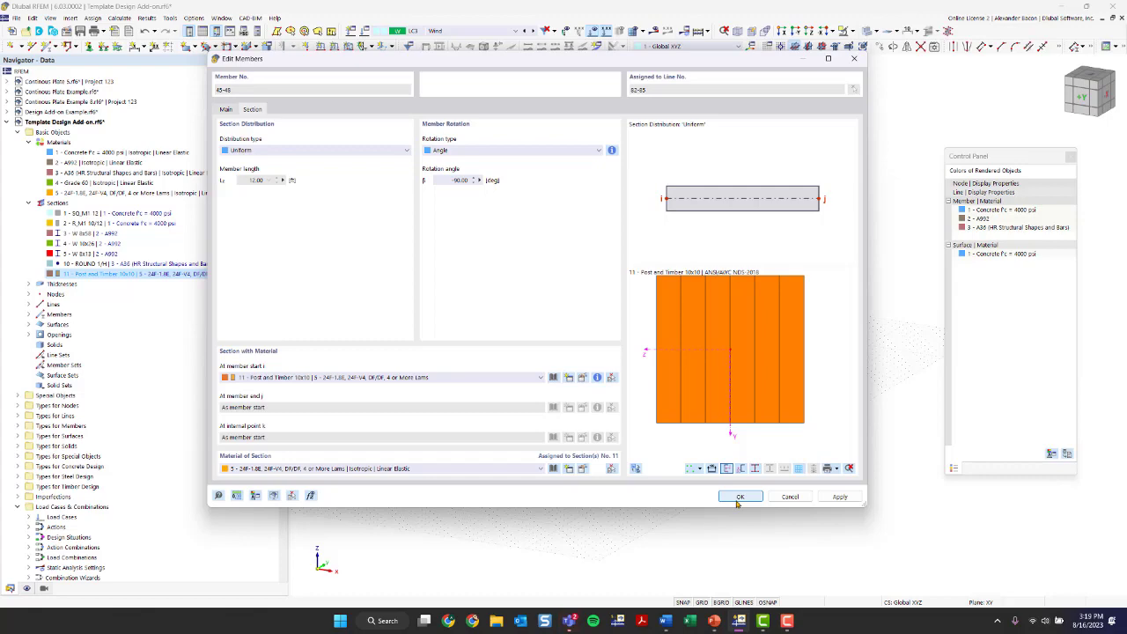
left_click(740, 496)
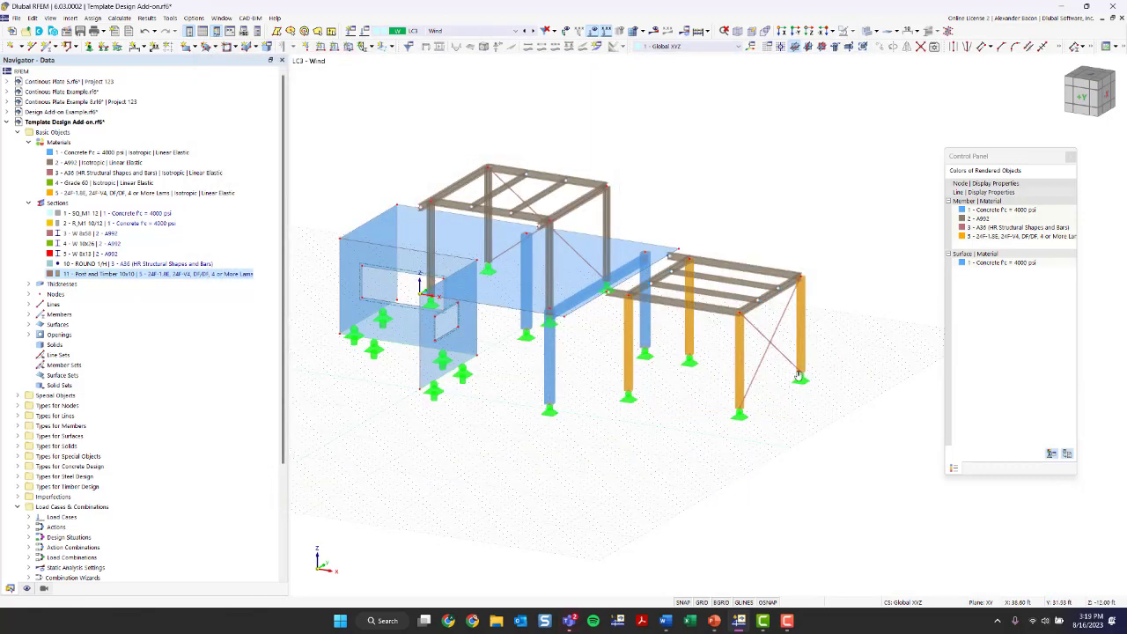
Step: Examine the timber columns and the remaining steel beams of the frame beside the concrete slab
scroll(637, 357, "up", 4)
scroll(637, 358, "up", 2)
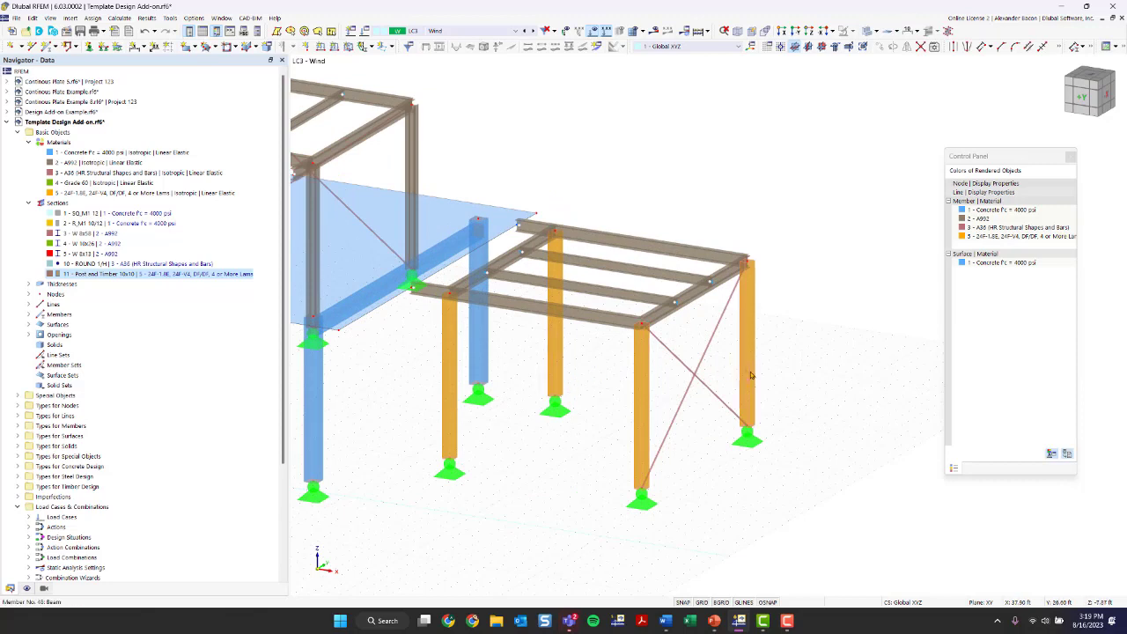
left_click(101, 294)
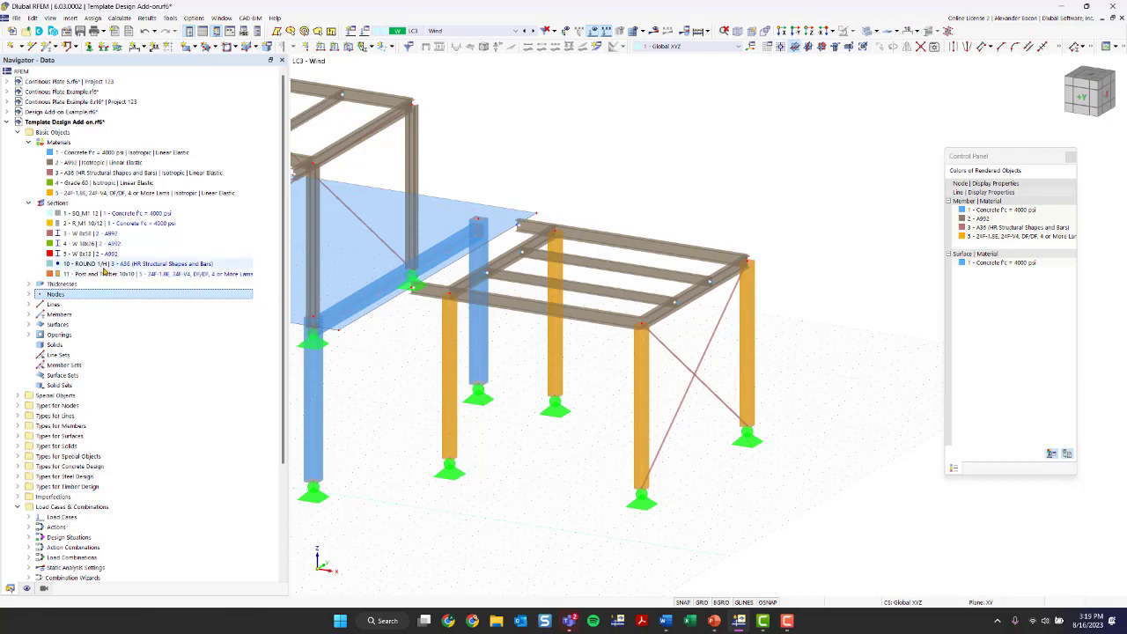
scroll(504, 408, "down", 1)
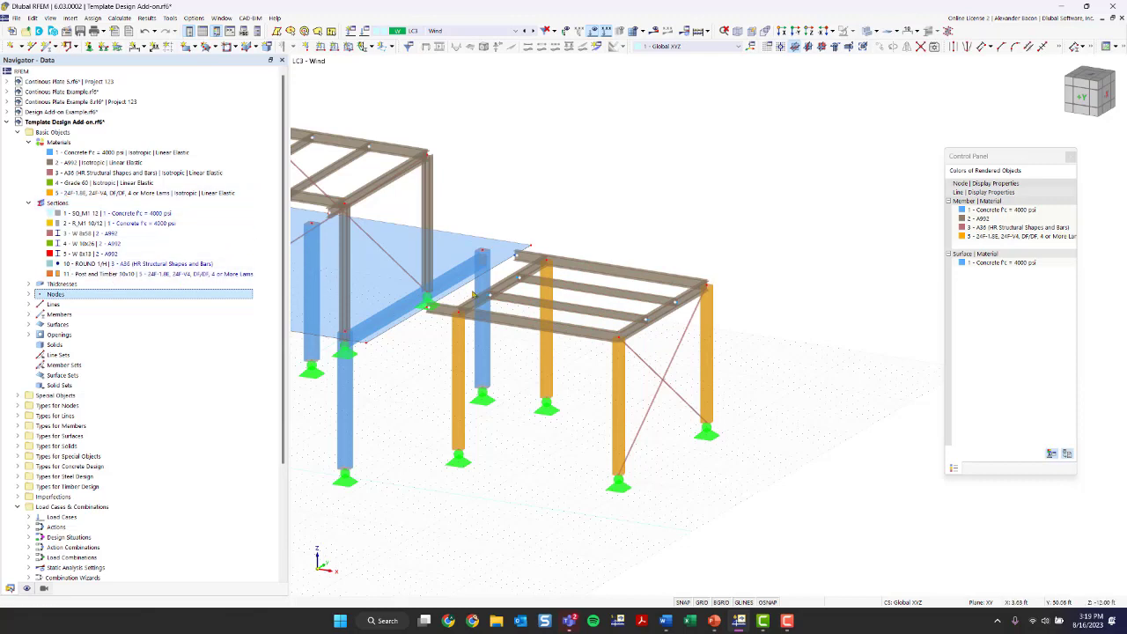
middle_click_drag(738, 219, 656, 294, "ctrl")
scroll(656, 294, "up", 1)
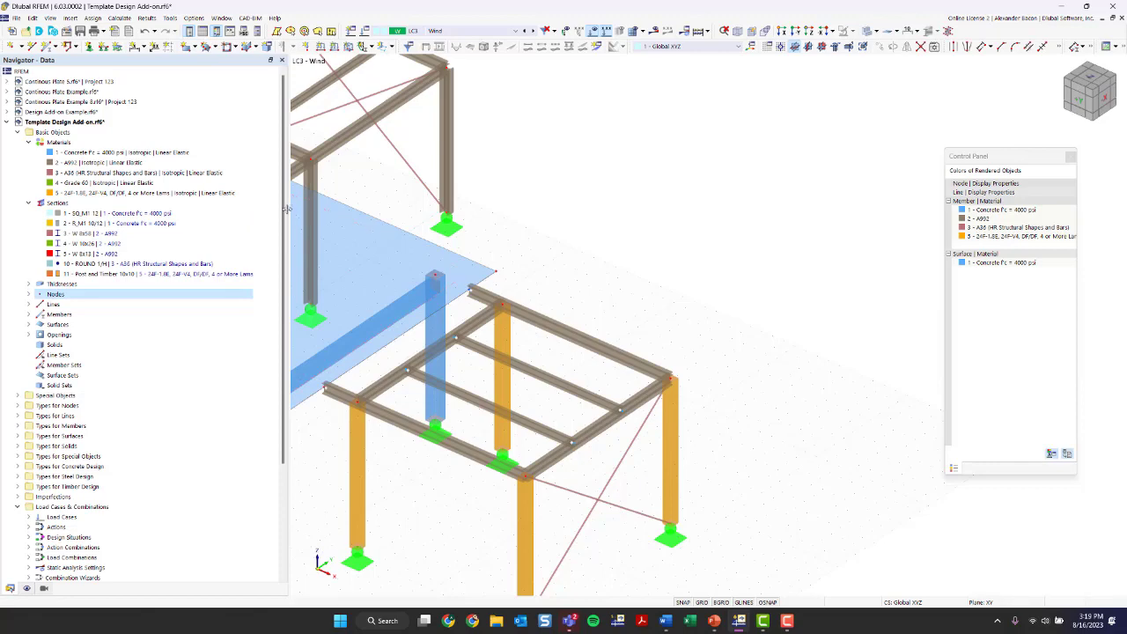
left_click_drag(289, 211, 274, 215)
middle_click_drag(420, 254, 547, 185)
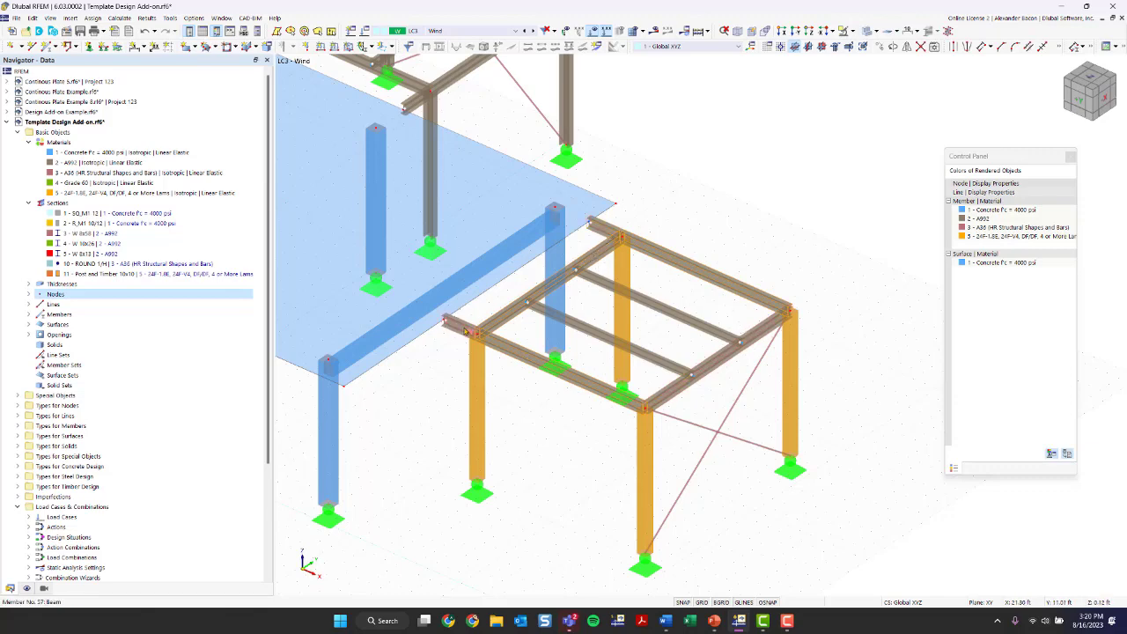
Step: Open the US standardized timber sections for the timber-column frame's perimeter beams, and review the manufacturer and standard filter options
double_click(465, 332)
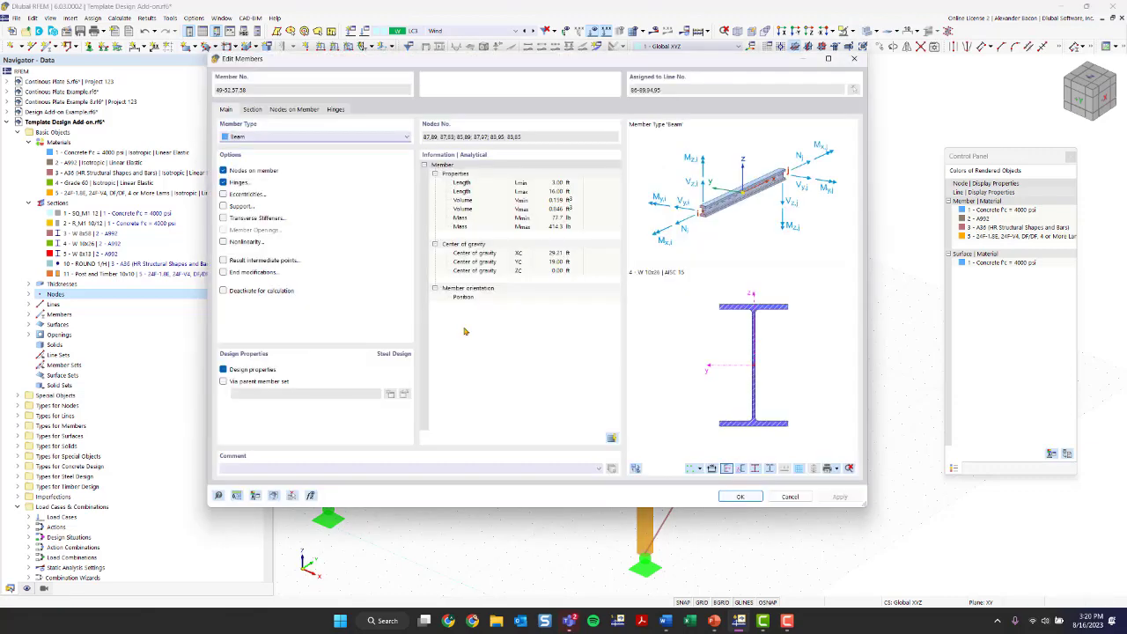
left_click(252, 109)
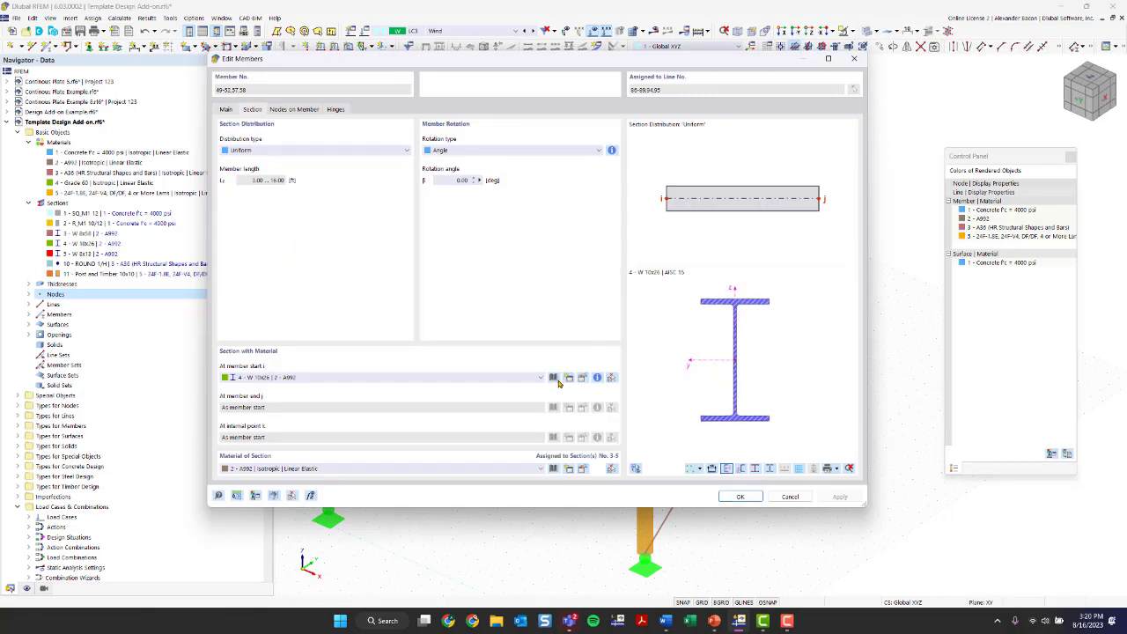
left_click(556, 379)
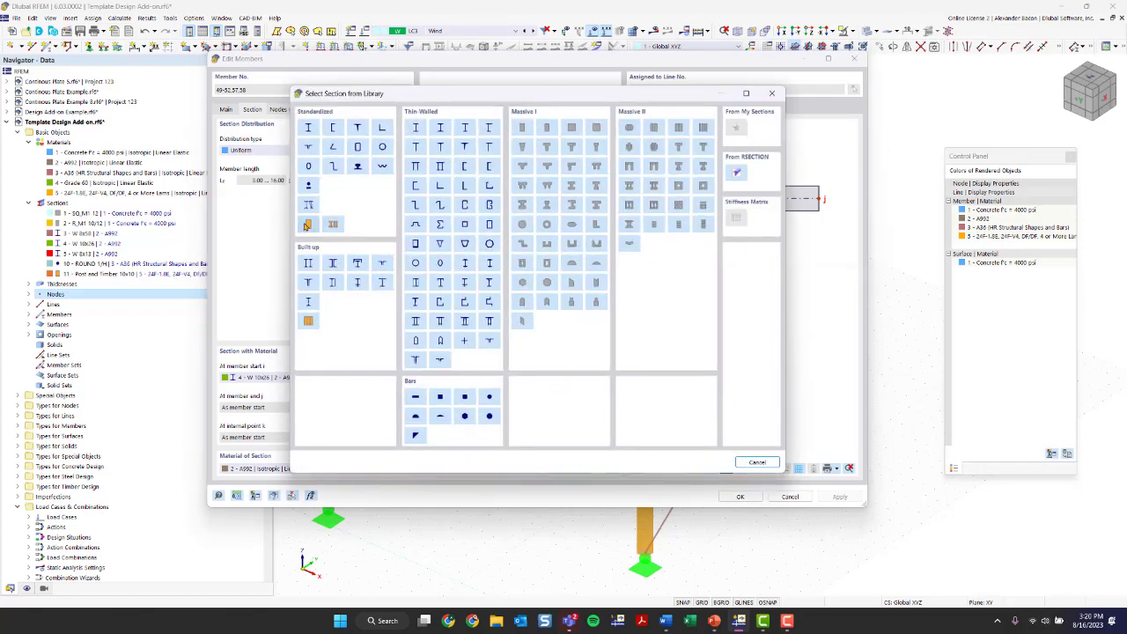
left_click(306, 225)
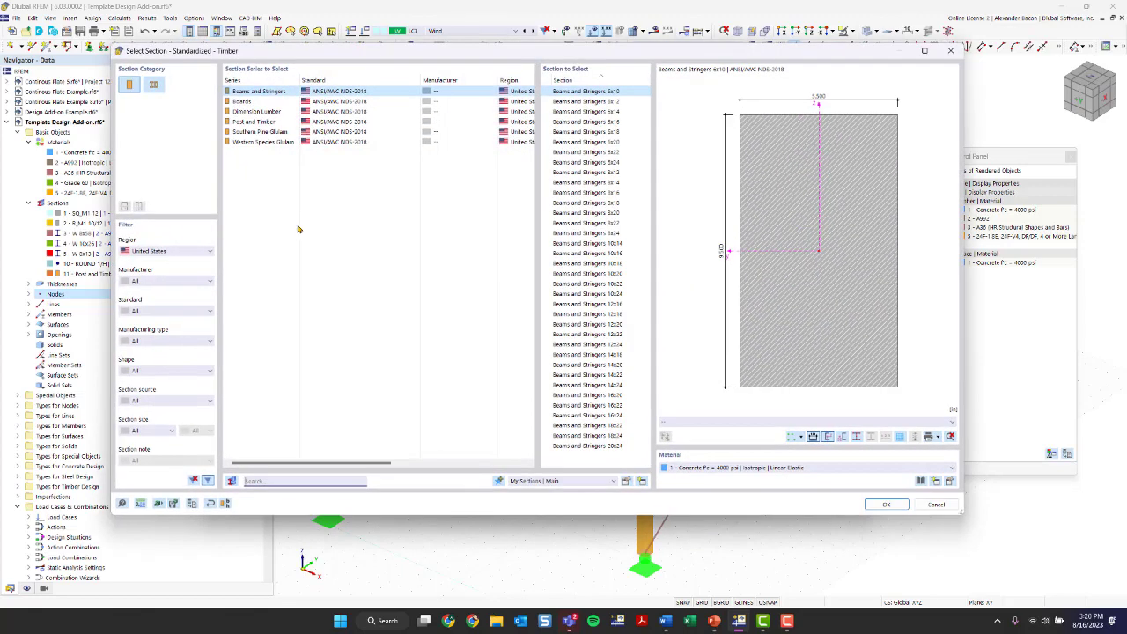
left_click(186, 282)
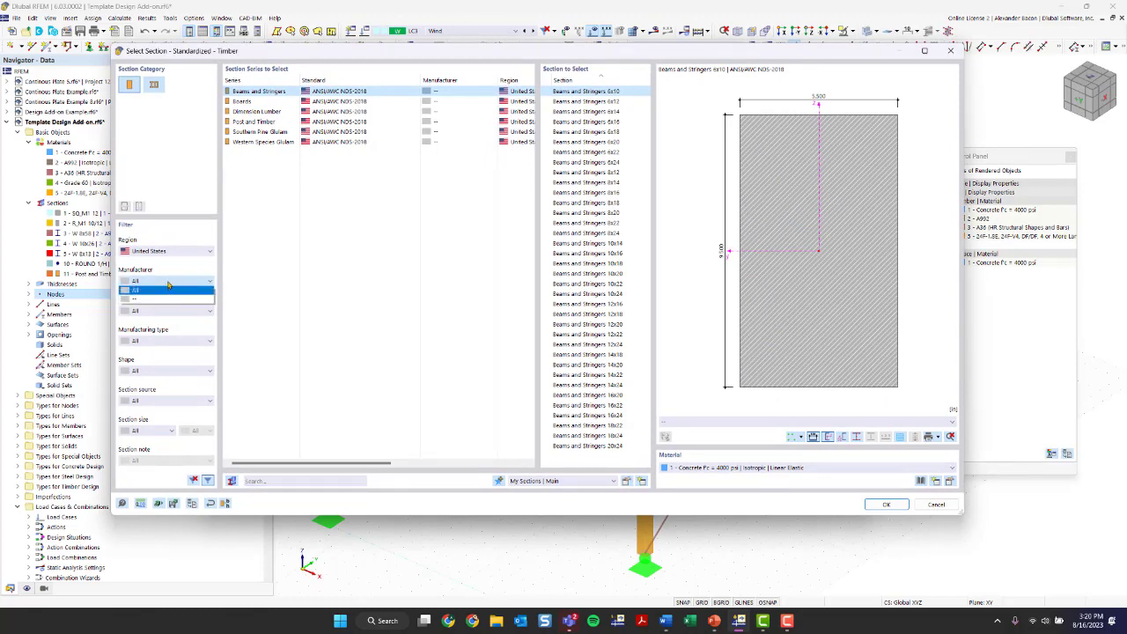
left_click(168, 288)
left_click(161, 311)
left_click(161, 312)
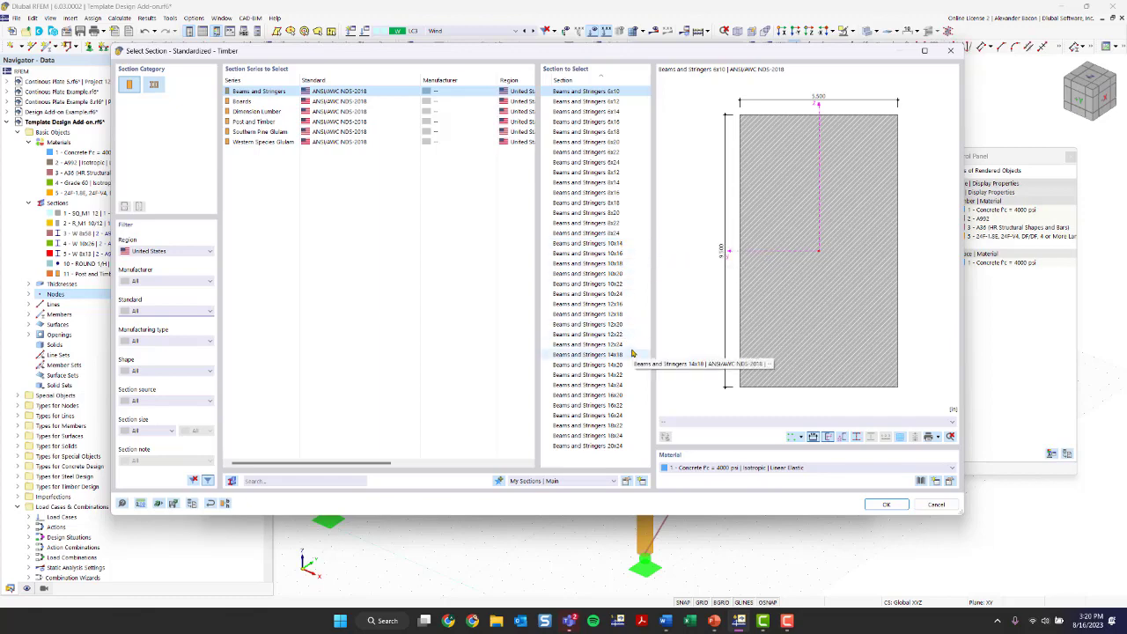
Step: Choose the Dimension Lumber 4x14 section with the 24F-1.8E, 24F-V4, DF/DF glulam material for the perimeter beams
left_click(245, 116)
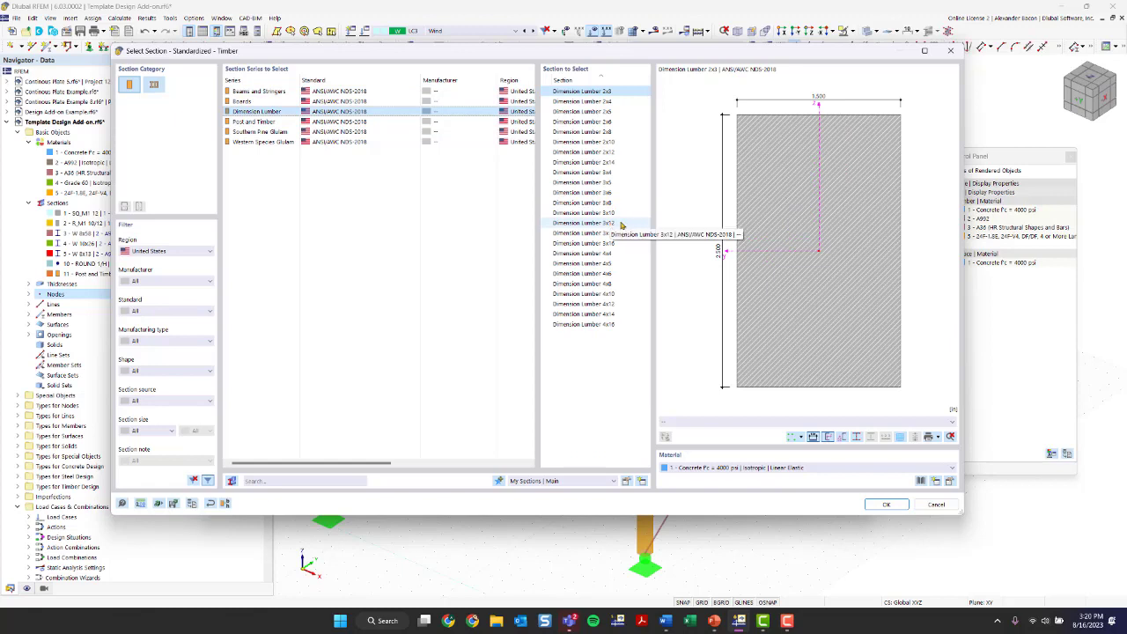
left_click(615, 314)
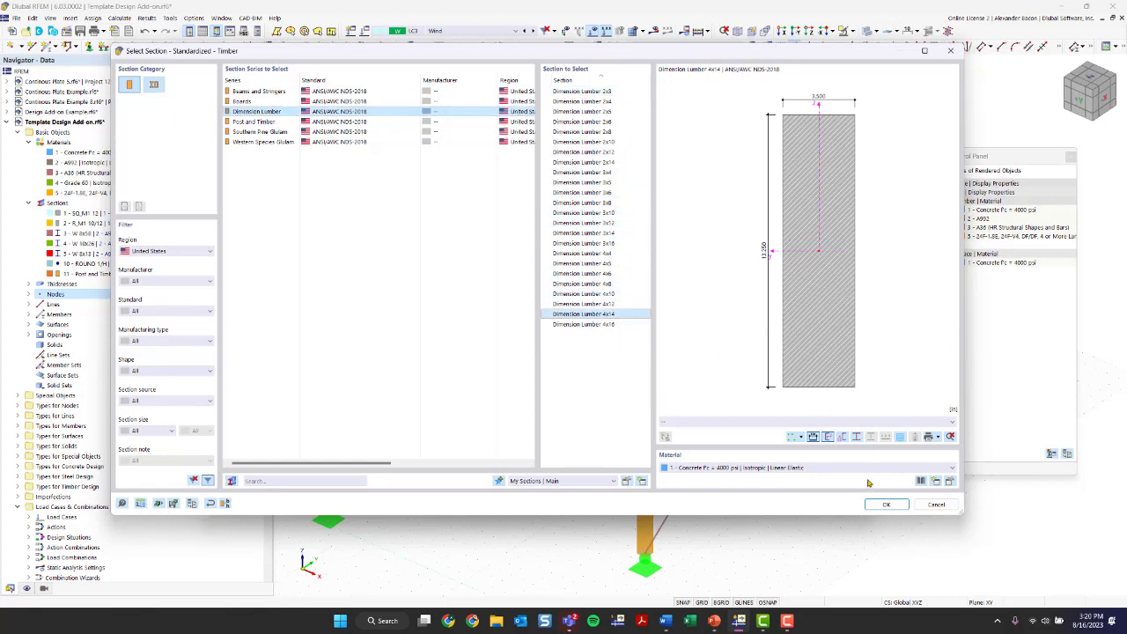
left_click(788, 469)
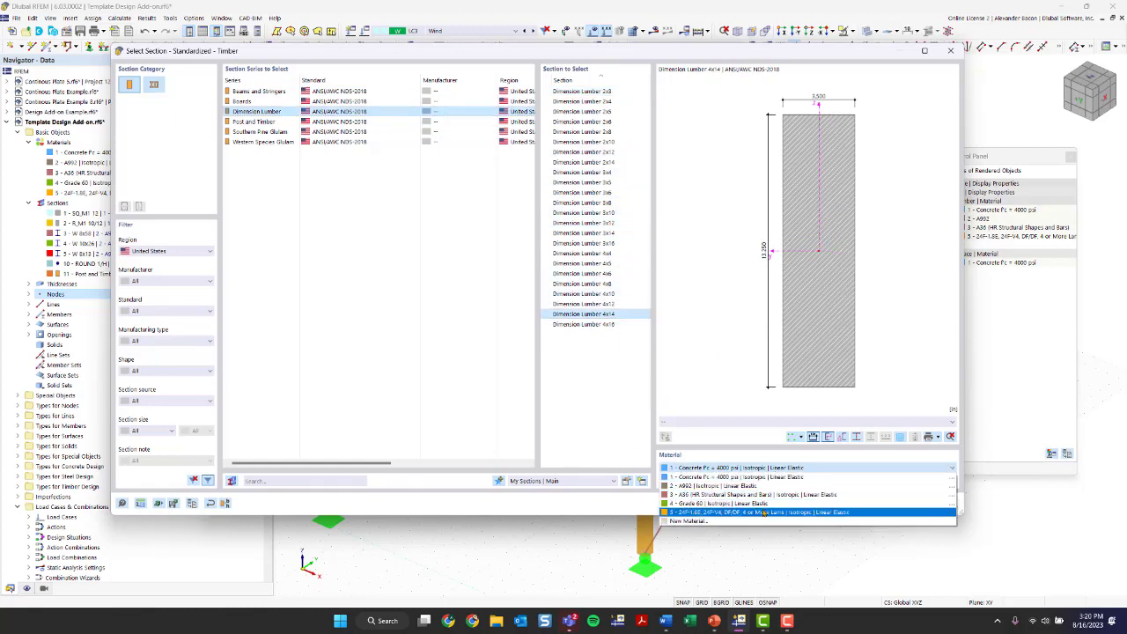
left_click(764, 513)
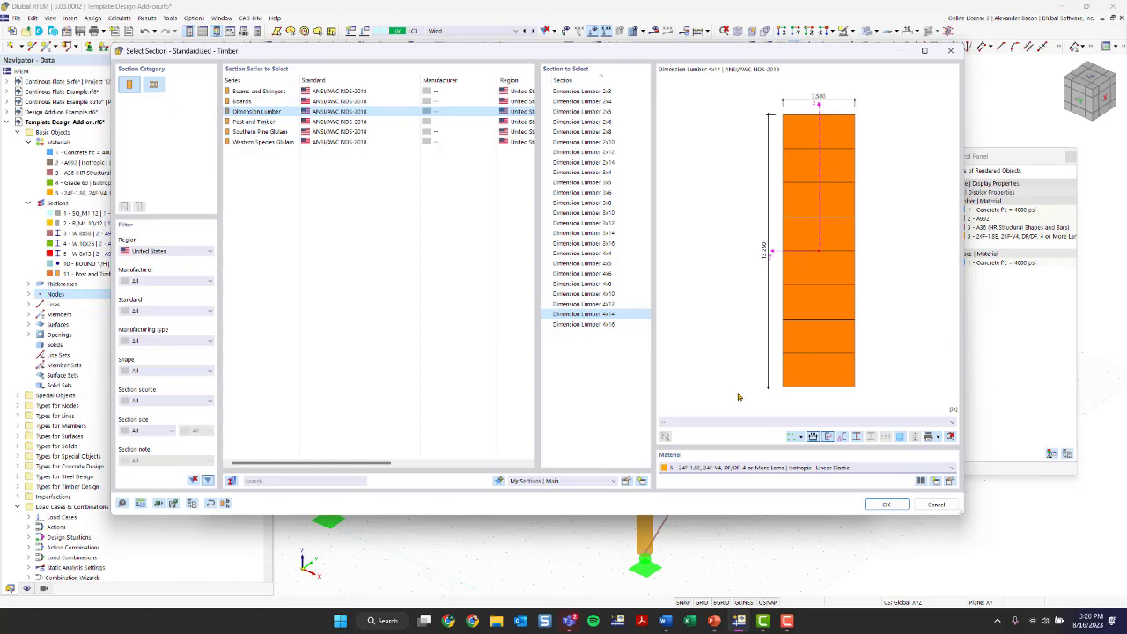
left_click(881, 505)
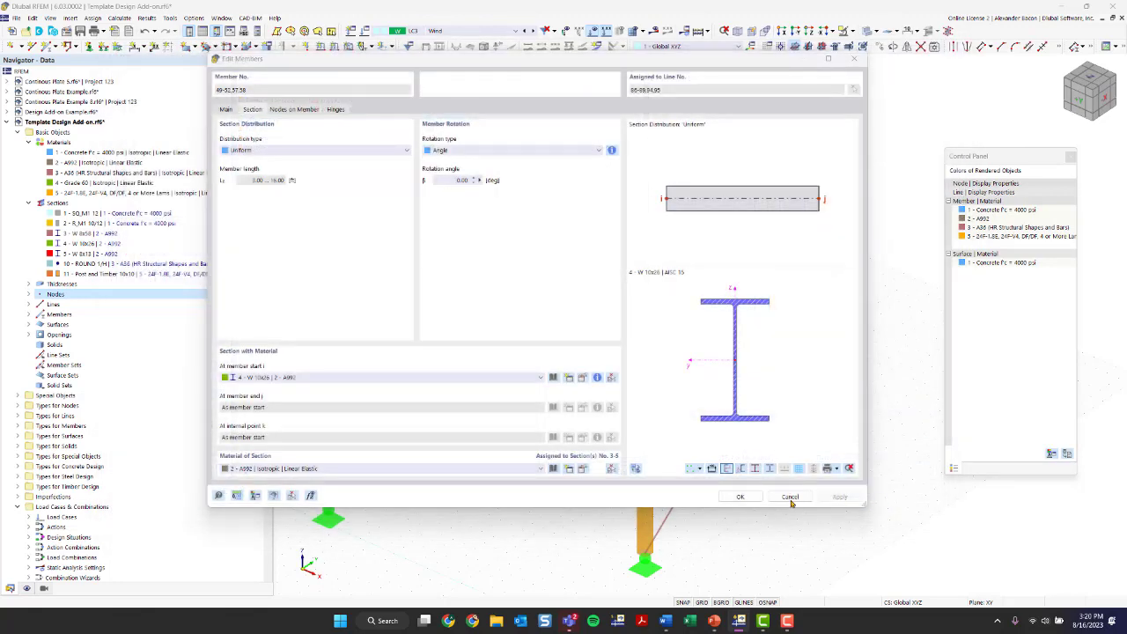
left_click(749, 503)
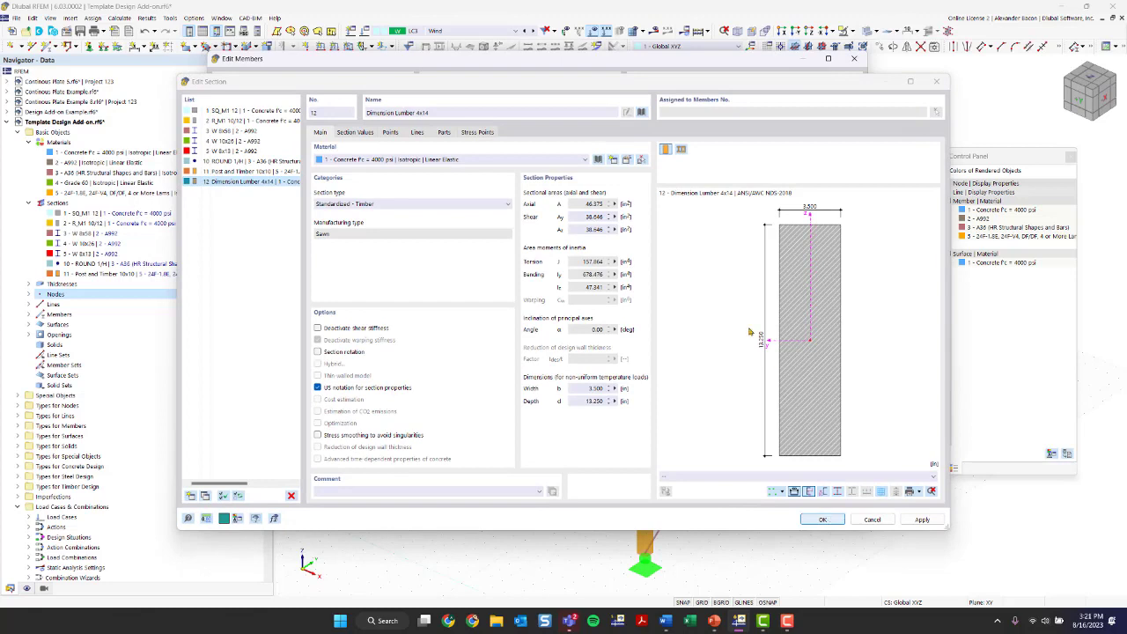
Step: Set the Dimension Lumber 4x14 section's material to 24F-1.8E, 24F-V4, DF/DF, 4 or More Lams and apply the section to the perimeter beams
left_click(407, 160)
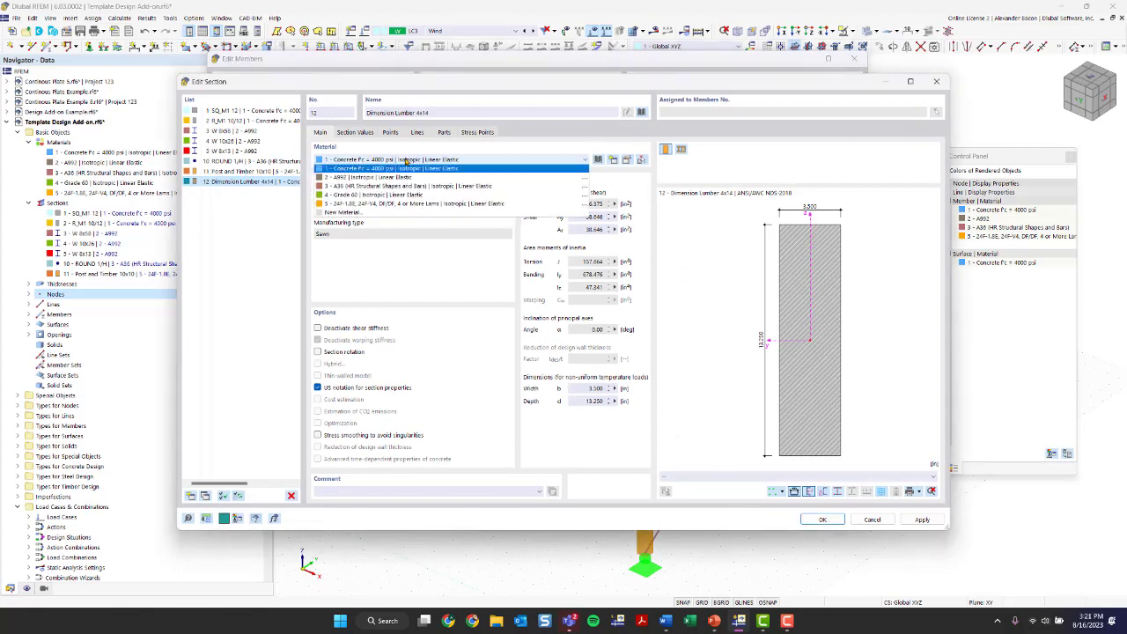
left_click(409, 204)
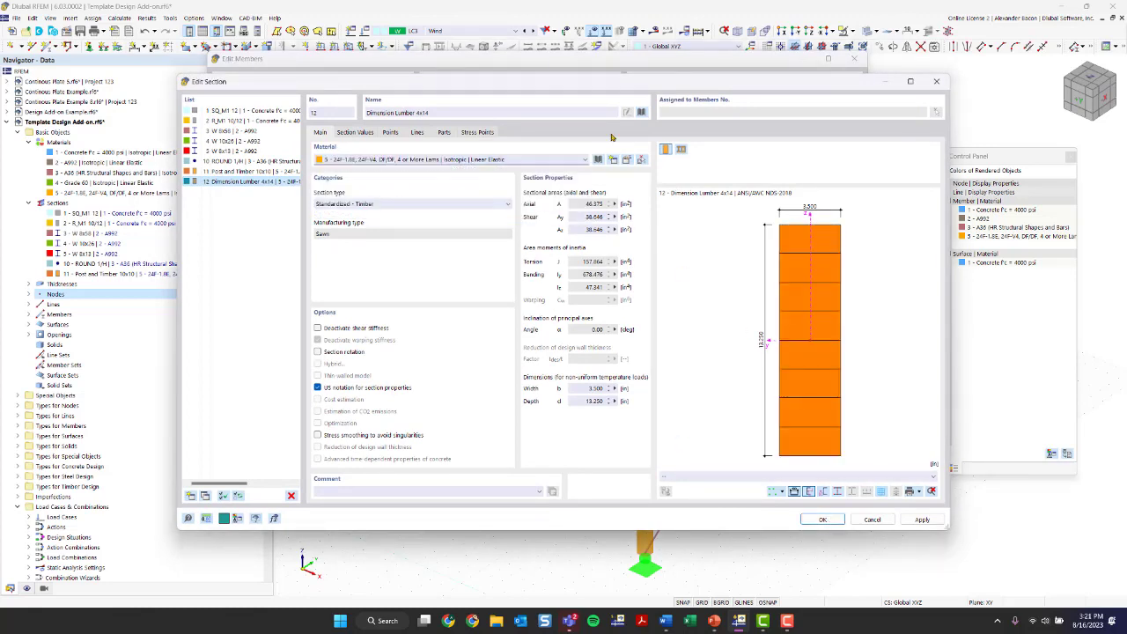
left_click(819, 519)
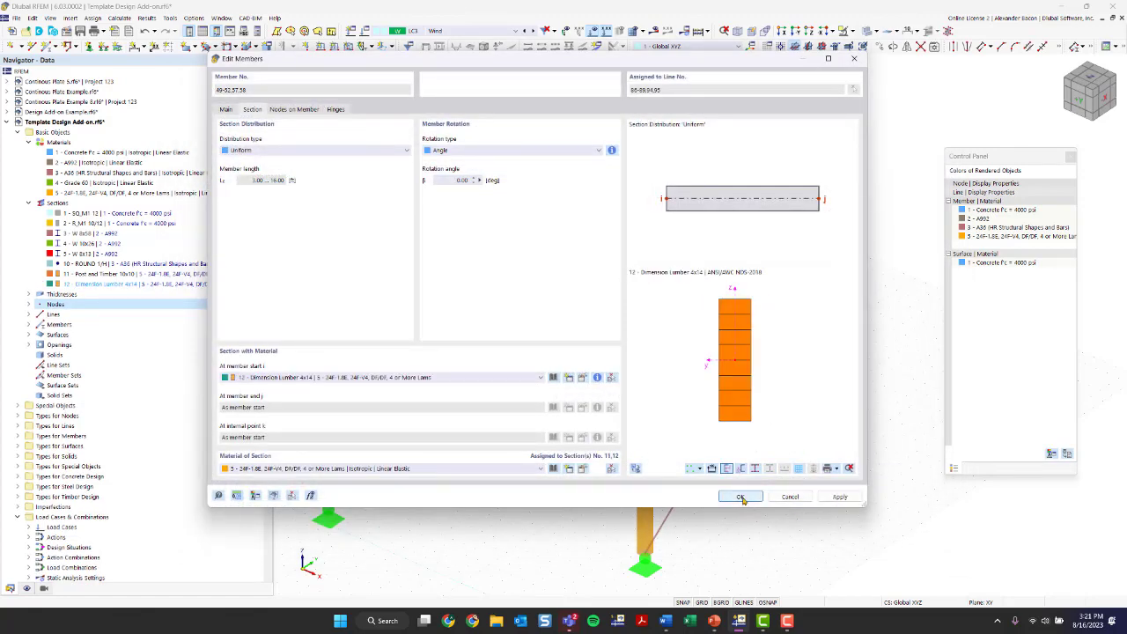
left_click(740, 497)
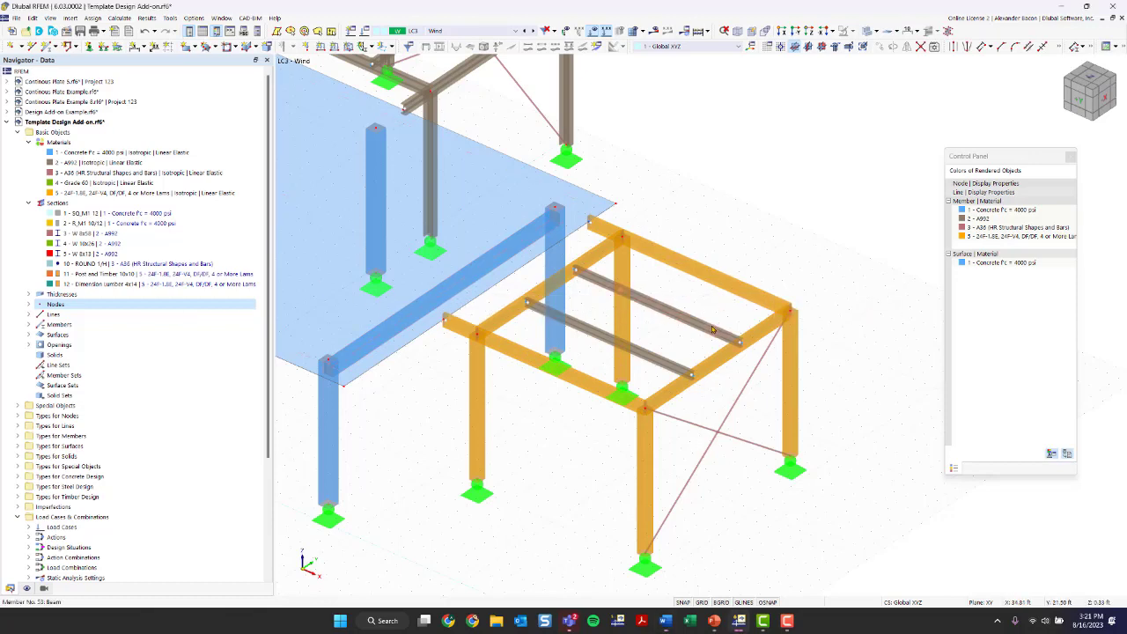
Step: Open the section settings of the two inner steel beams and add a new section to the section list
double_click(661, 364)
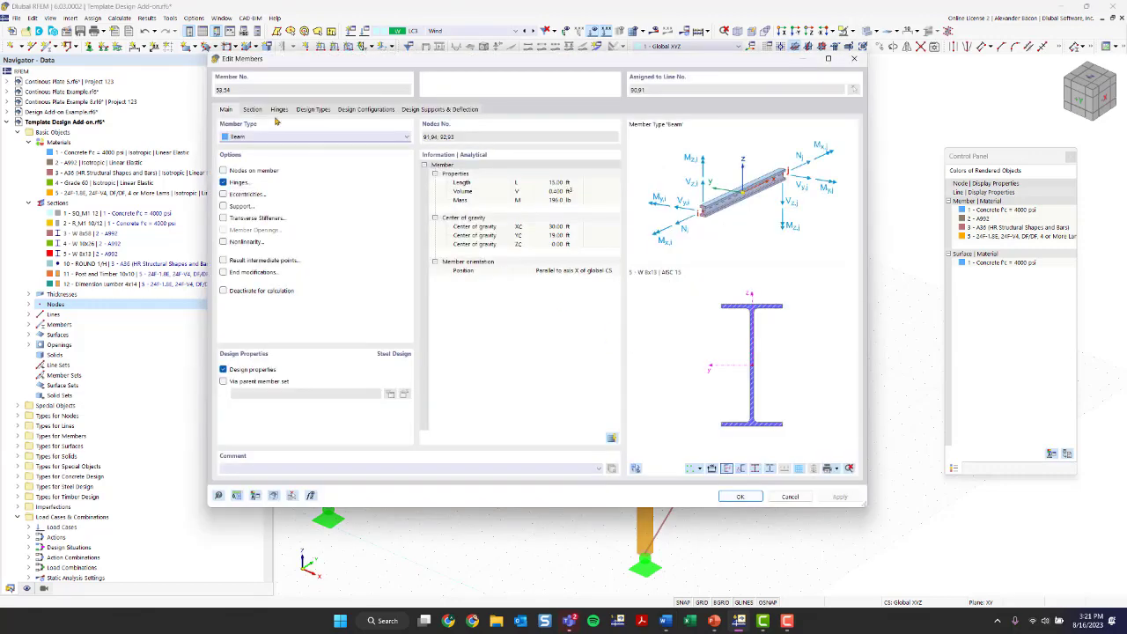
left_click(253, 110)
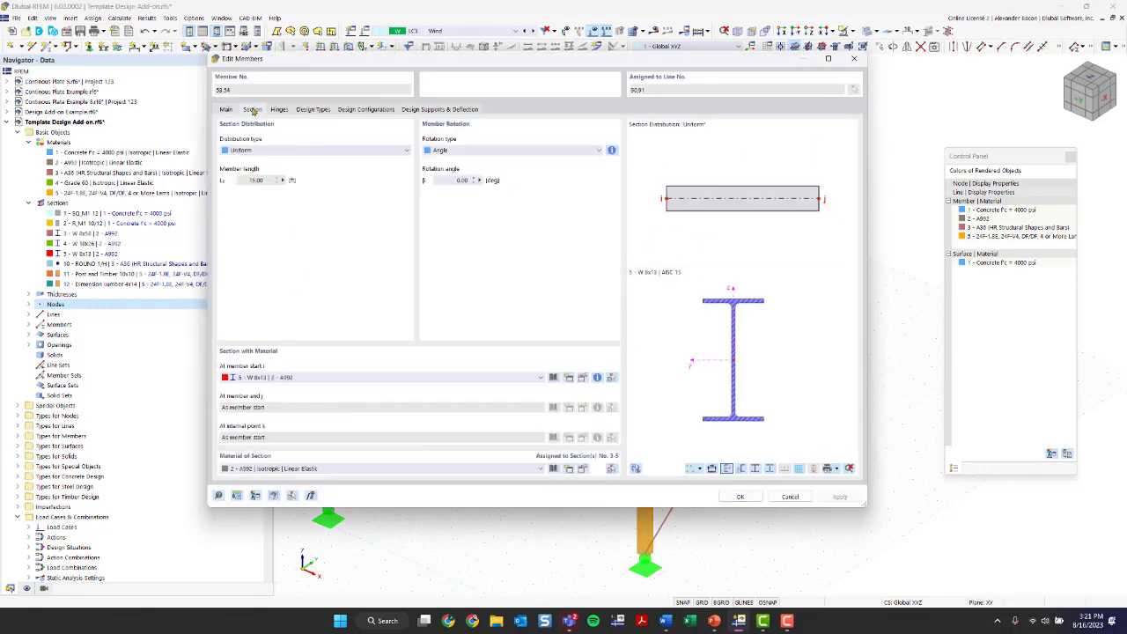
left_click(553, 379)
left_click(772, 93)
left_click(582, 378)
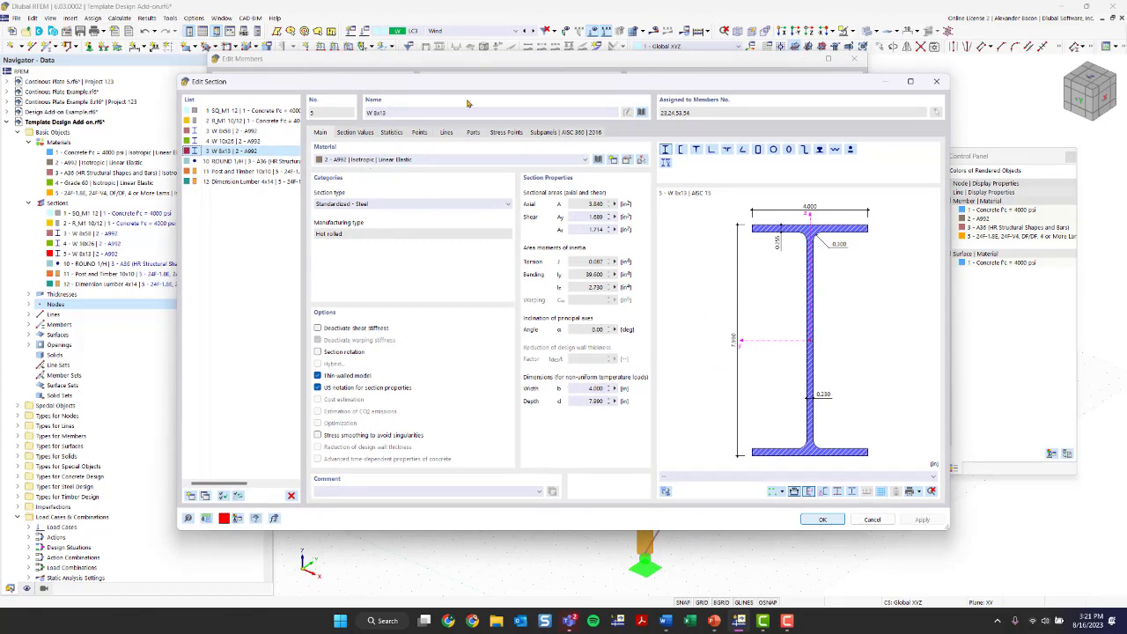
left_click(257, 182)
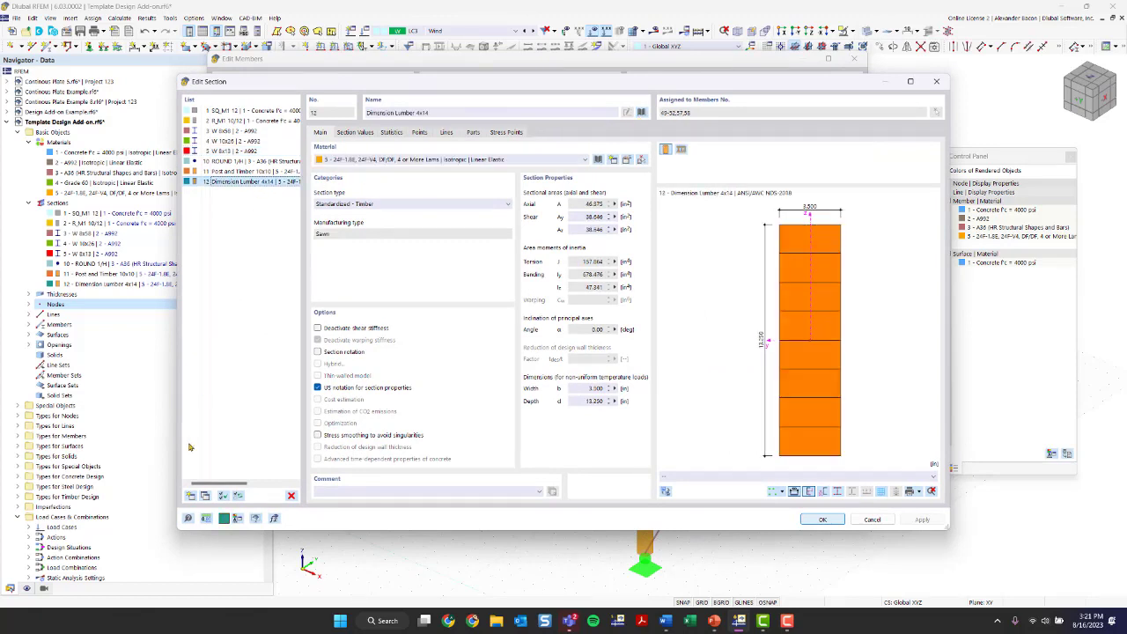
left_click(191, 496)
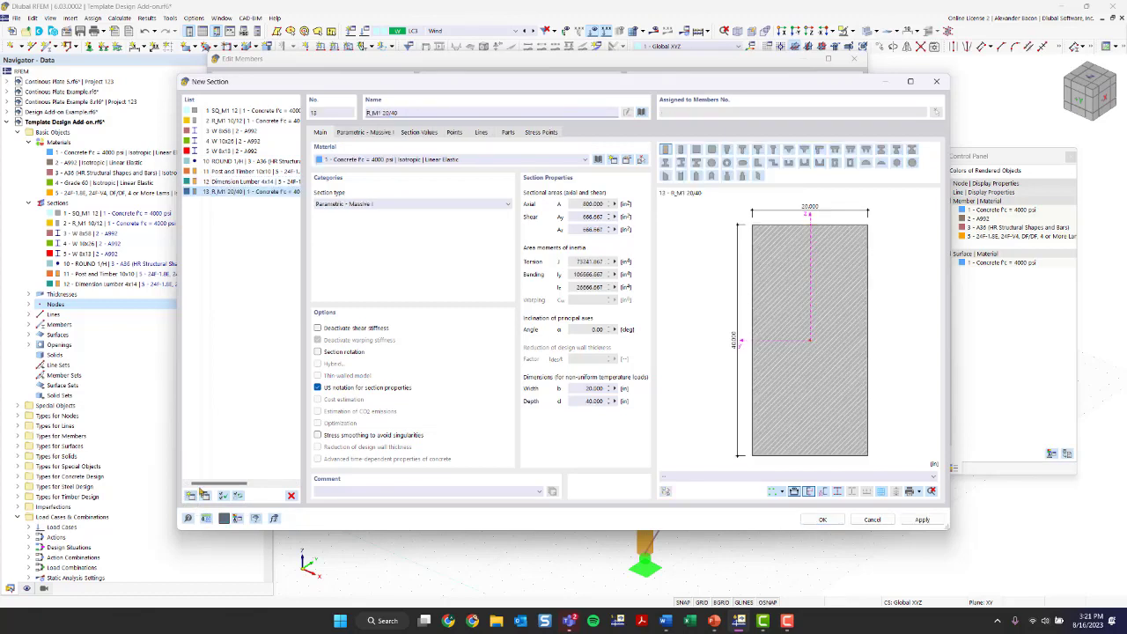
Step: Define the new section as Beams and Stringers 8x12 with material 24F-1.8E, 24F-V4, DF/DF, 4 or More Lams
left_click(641, 113)
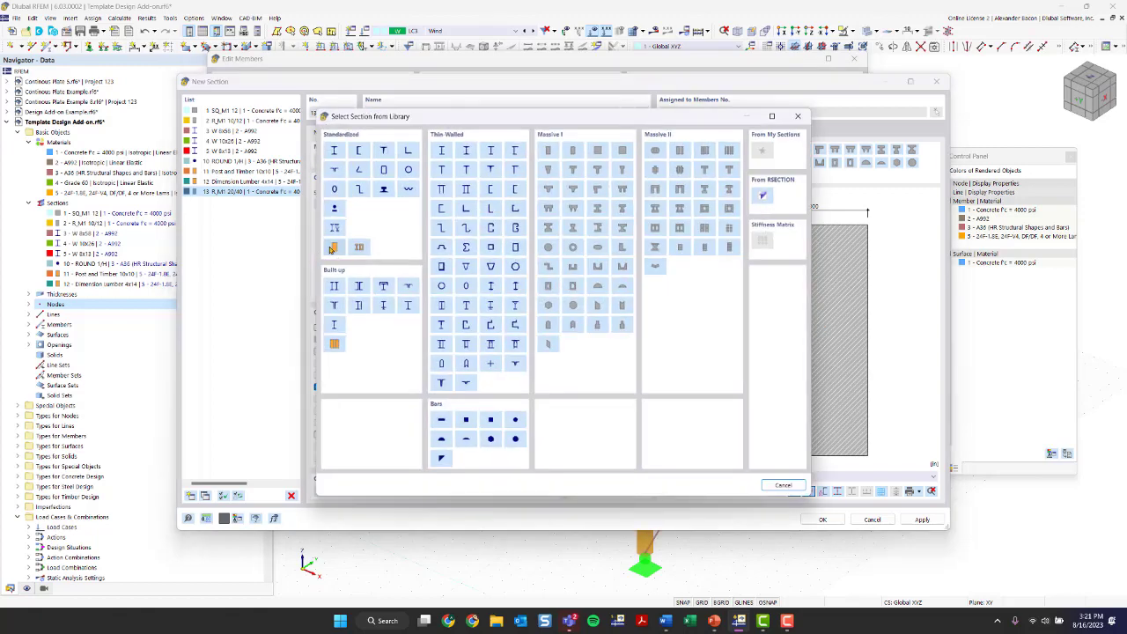
left_click(336, 248)
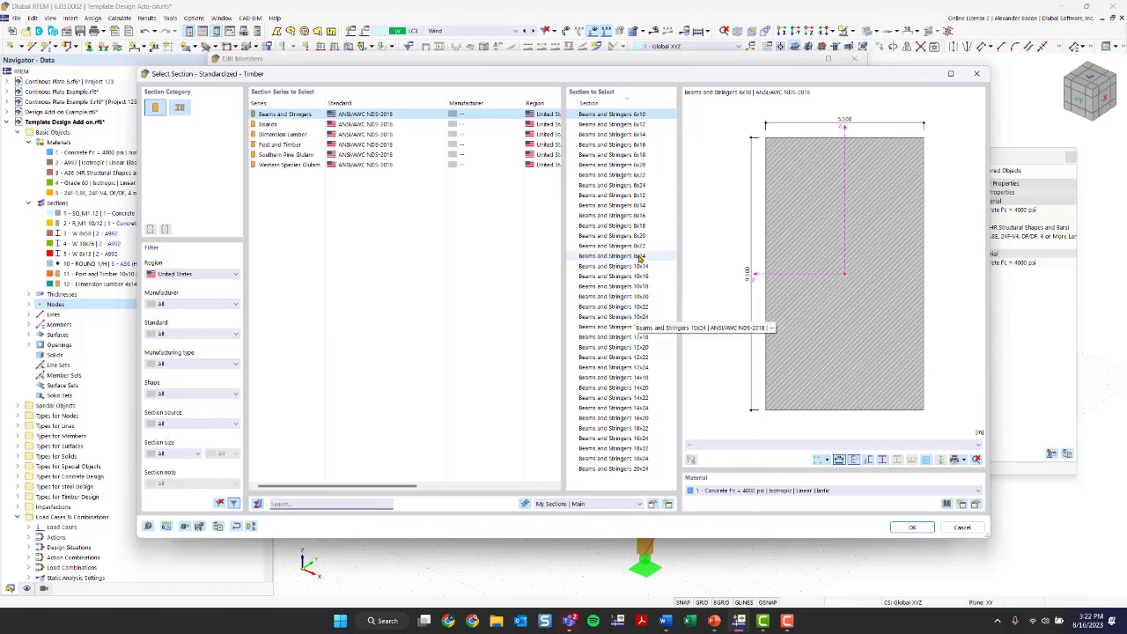
left_click(626, 195)
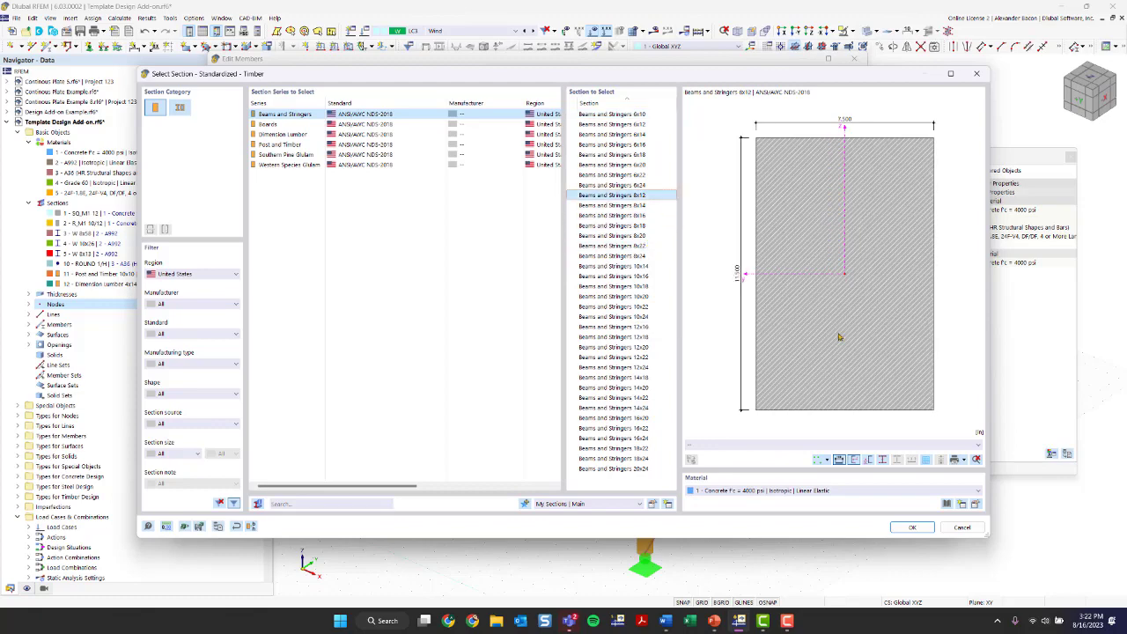
left_click(838, 490)
left_click(807, 538)
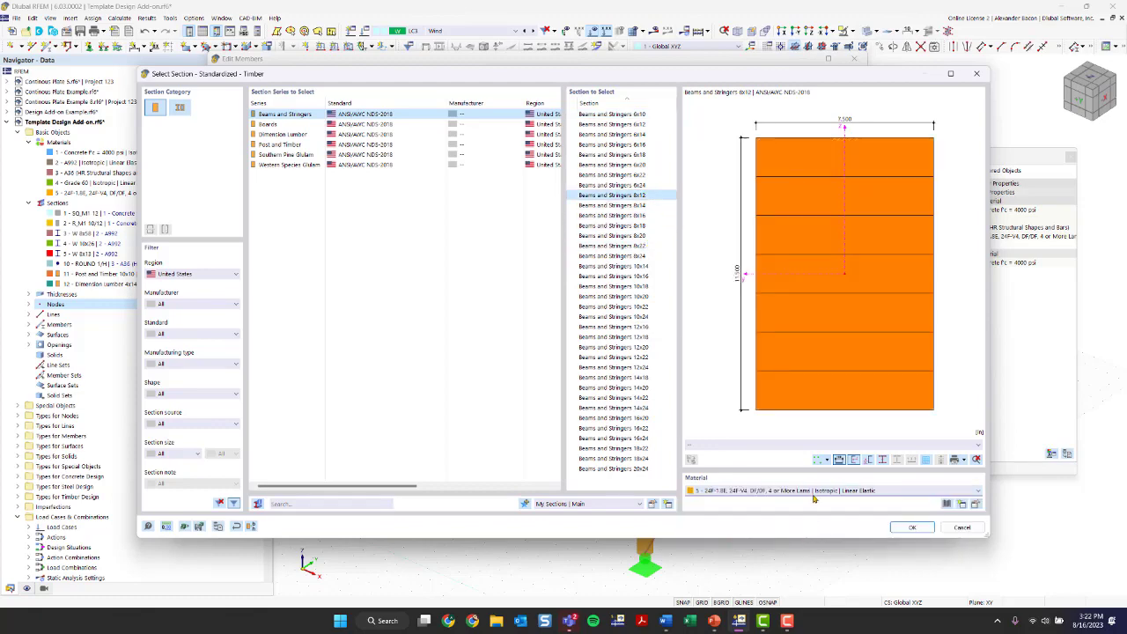
left_click(911, 528)
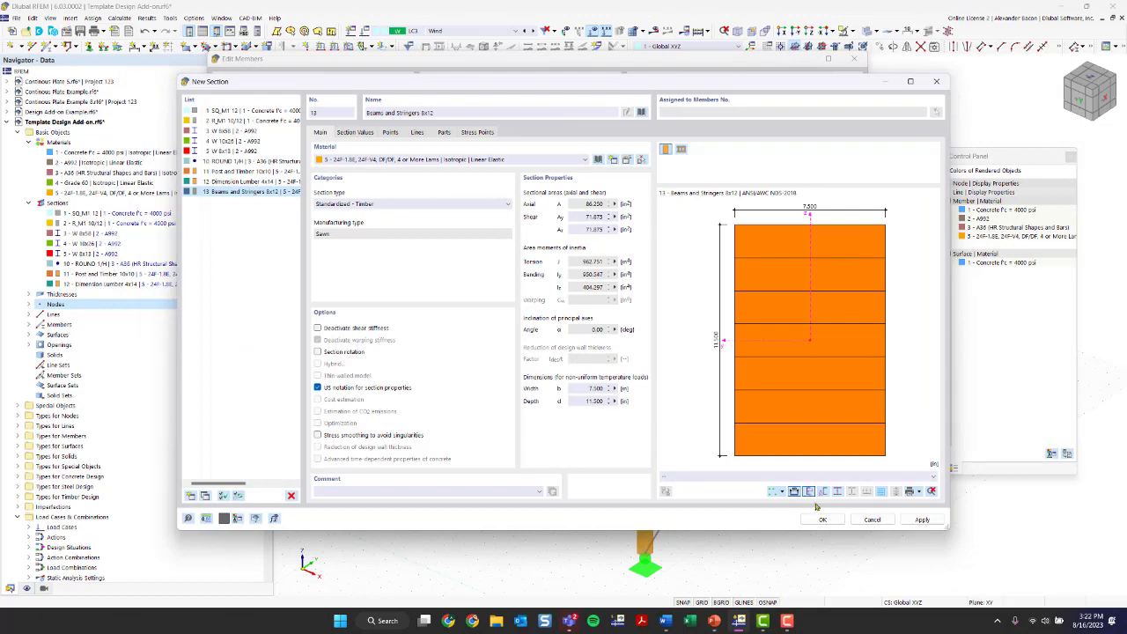
left_click(822, 519)
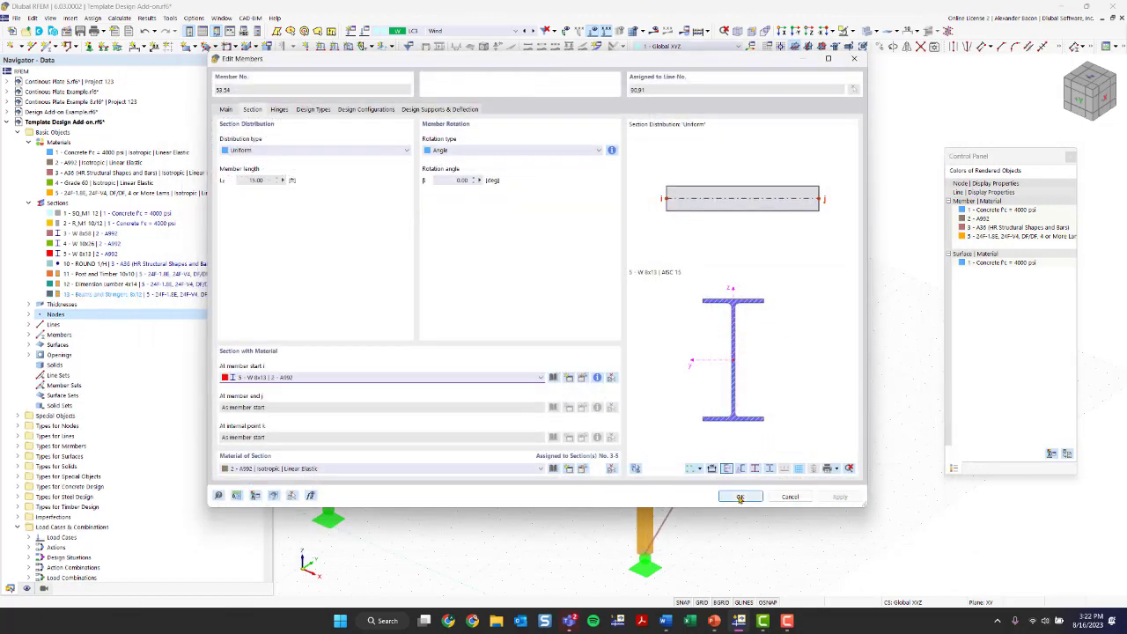
Step: Assign the Beams and Stringers 8x12 glulam section to the two inner beams of the frame
left_click(498, 379)
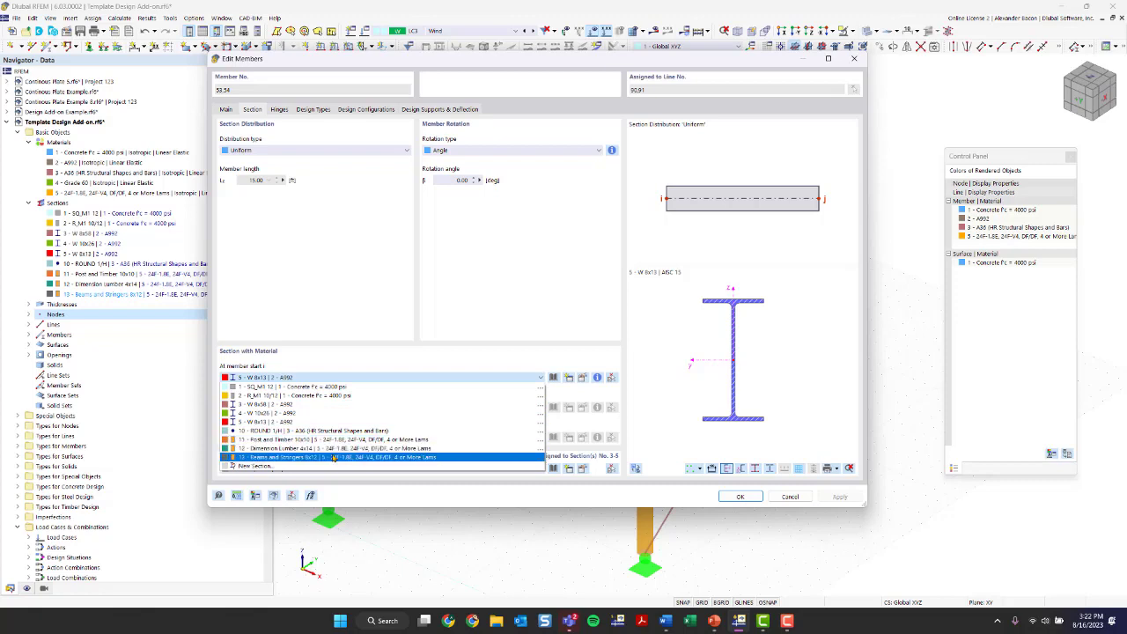
left_click(338, 457)
left_click(742, 501)
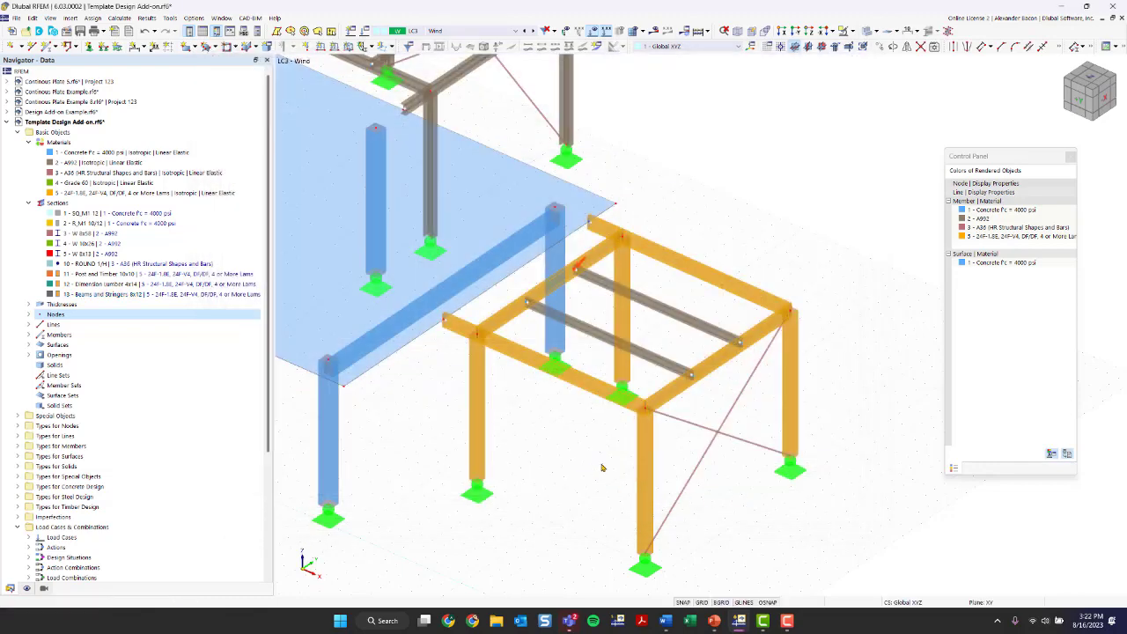
Step: Color the rendered members by section instead of material and inspect the timber frame
scroll(602, 468, "down", 3)
middle_click_drag(602, 468, 639, 325, "ctrl")
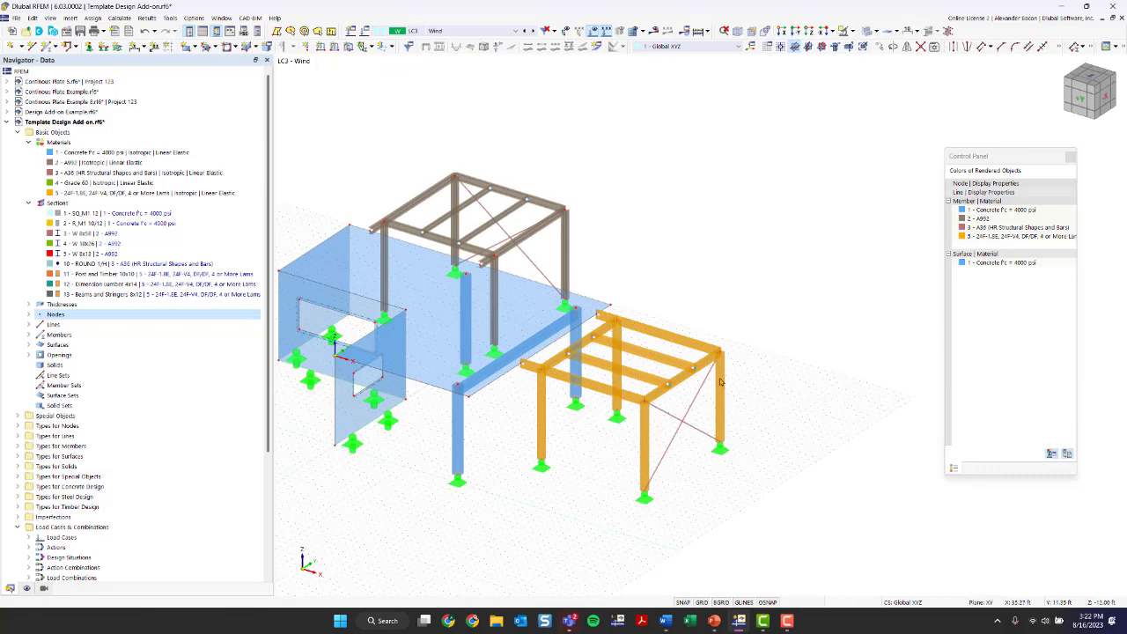
left_click(27, 588)
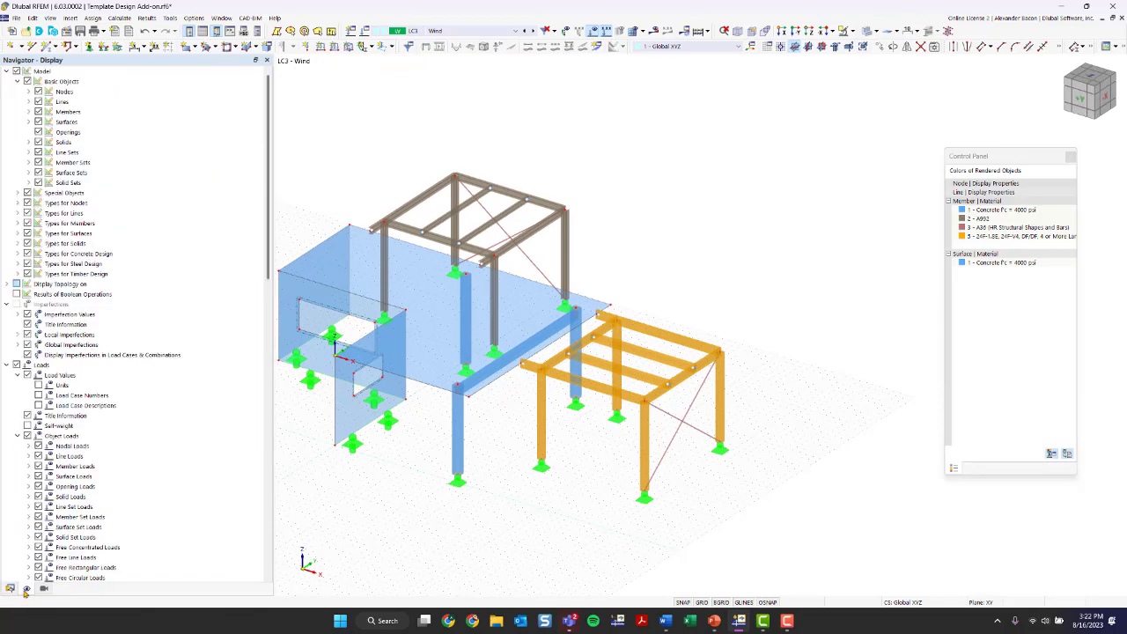
scroll(155, 454, "down", 20)
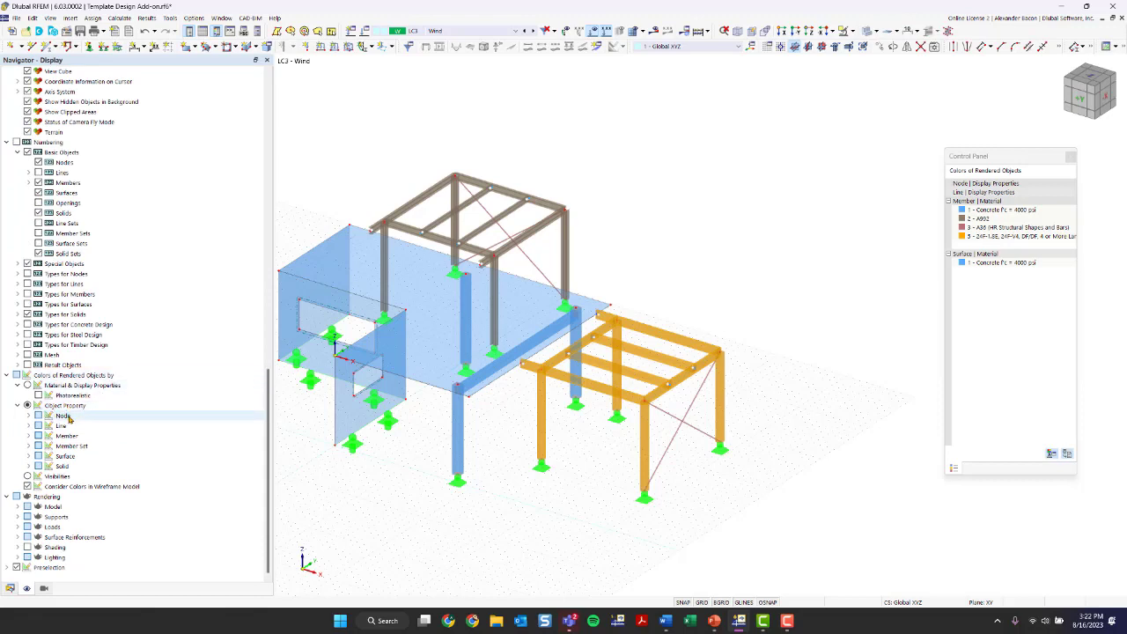
left_click(29, 436)
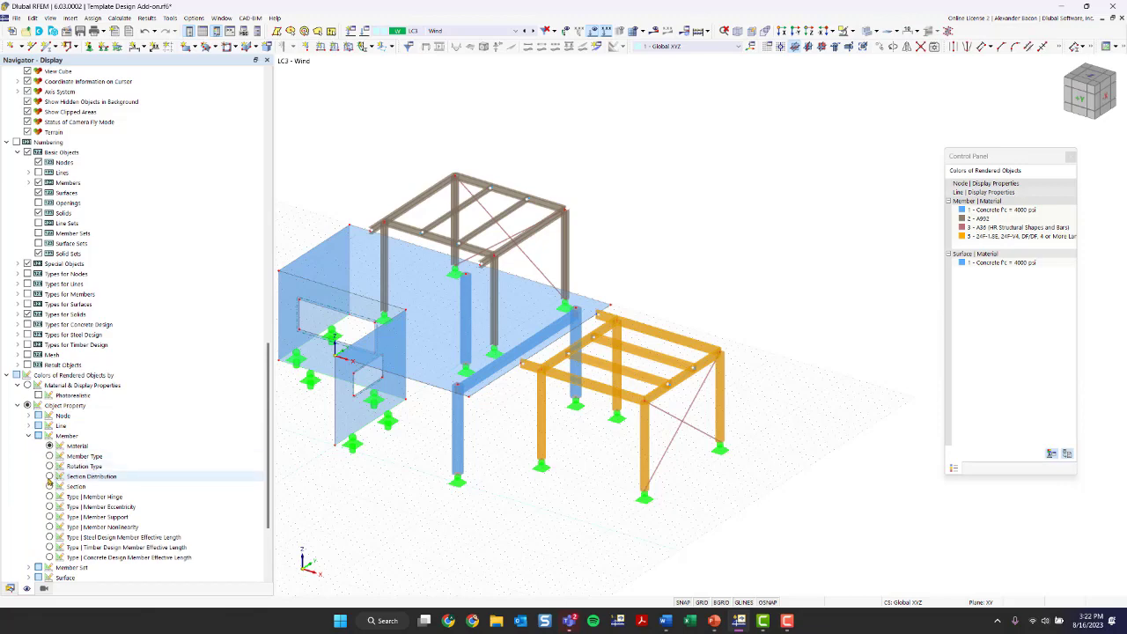
left_click(49, 486)
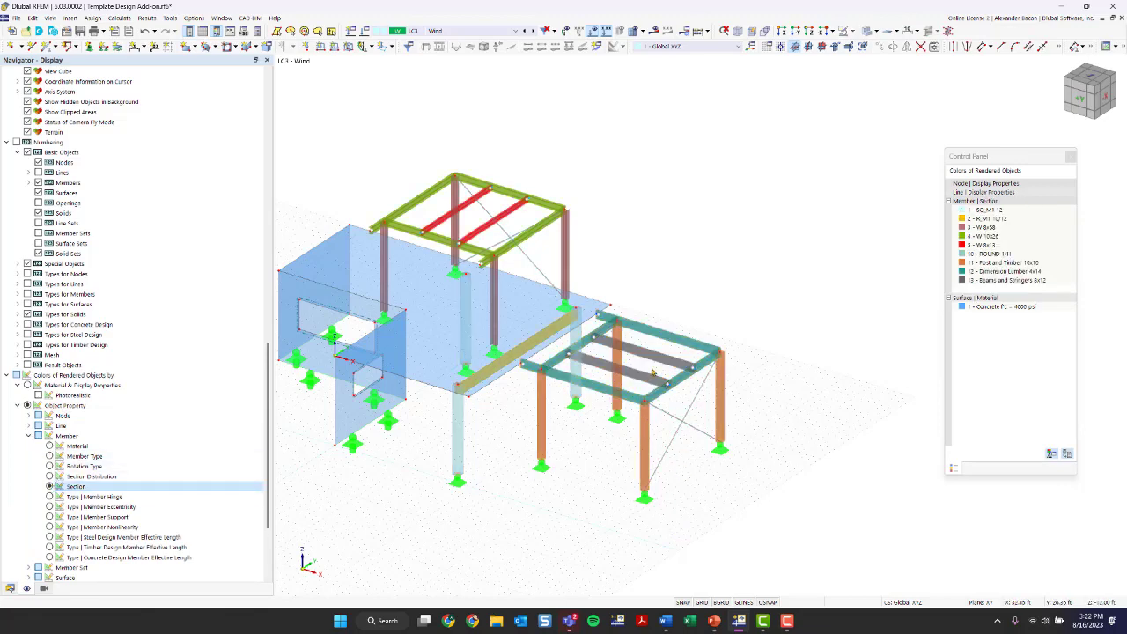
scroll(652, 374, "up", 4)
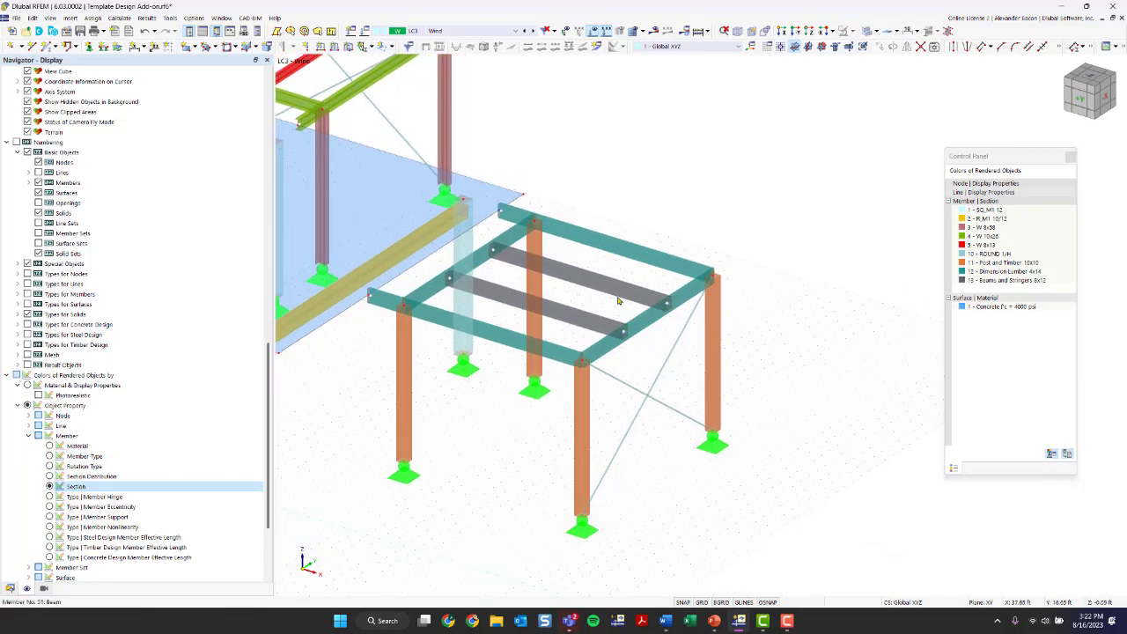
Step: Examine the display color assigned to the Post and Timber 10x10 section without changing it
scroll(569, 391, "down", 4)
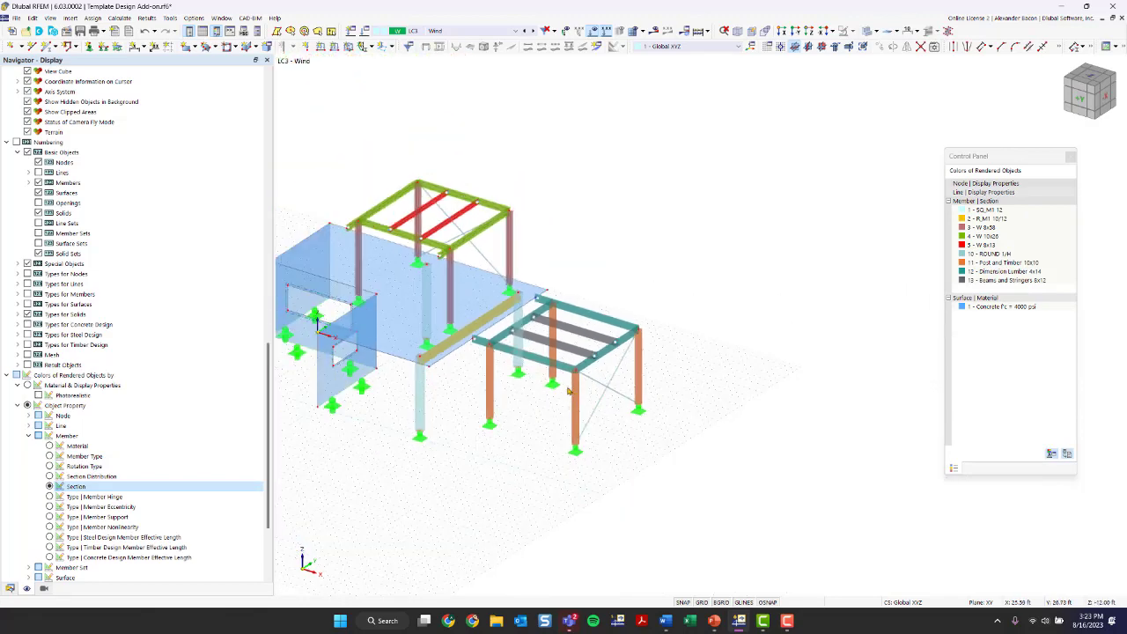
middle_click_drag(569, 391, 477, 470, "ctrl")
left_click_drag(947, 161, 907, 157)
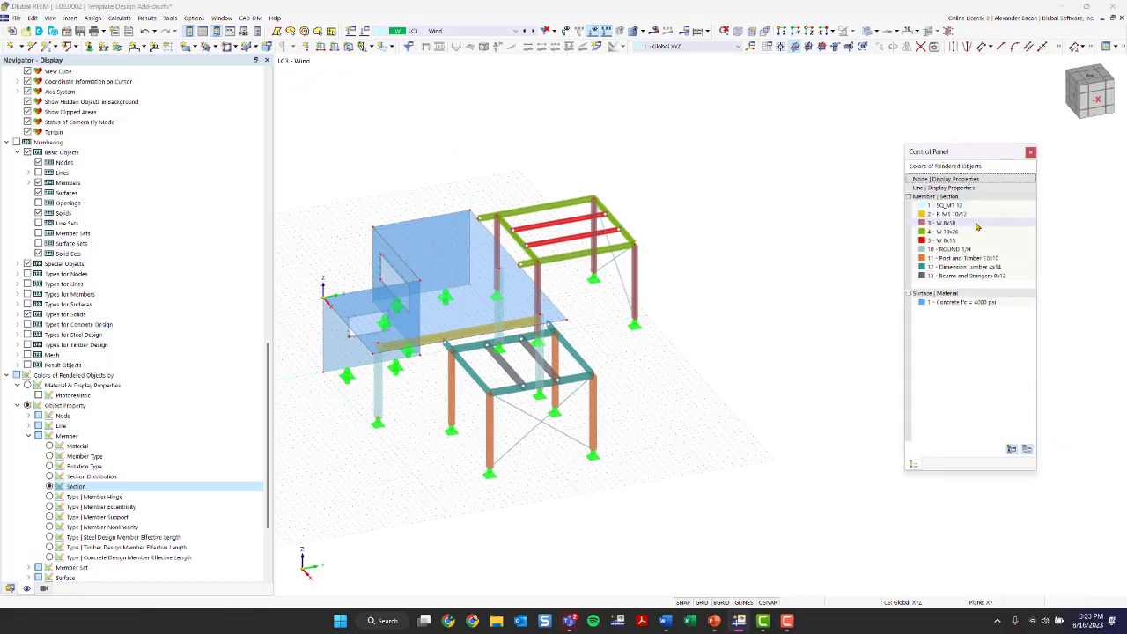
double_click(922, 258)
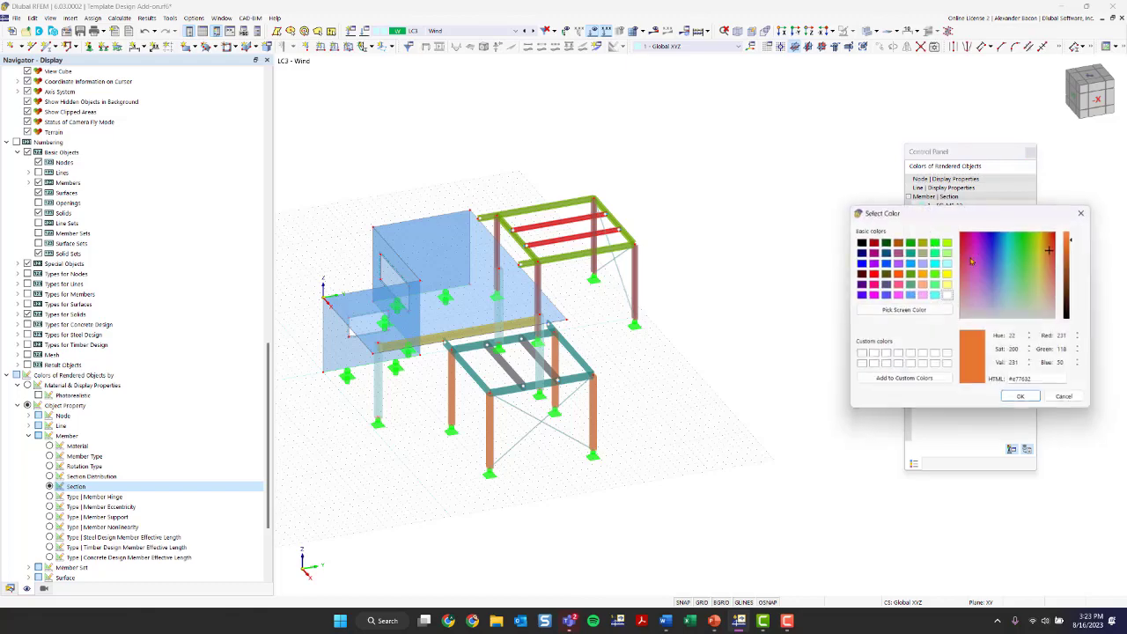
left_click(1084, 213)
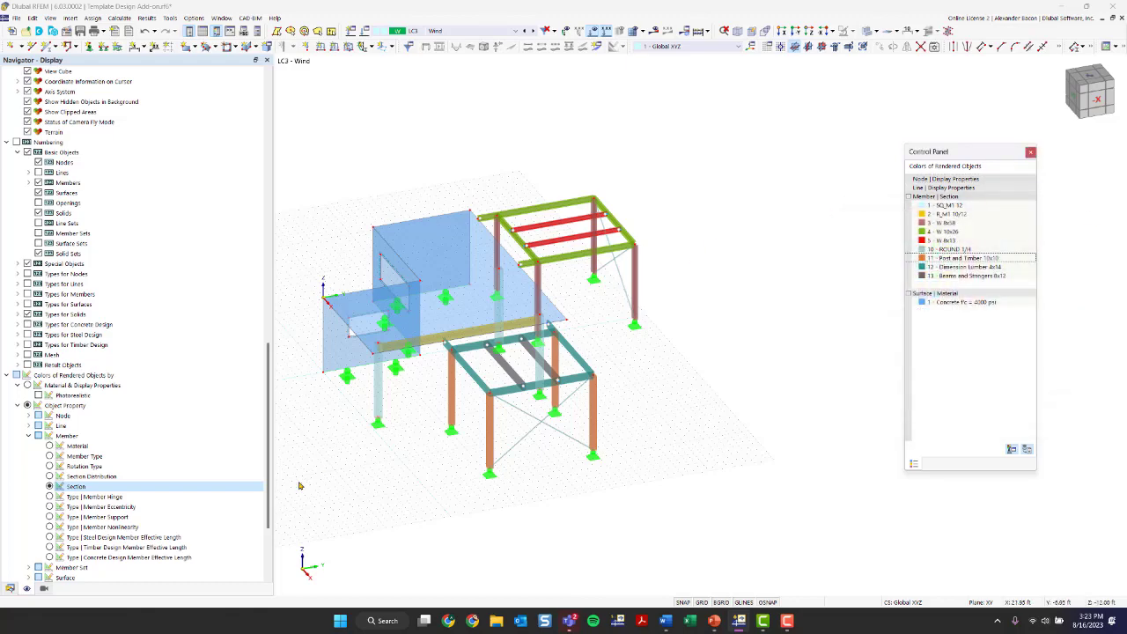
Step: Delete the Wind load case (LC3) from the load cases and combinations
left_click(11, 588)
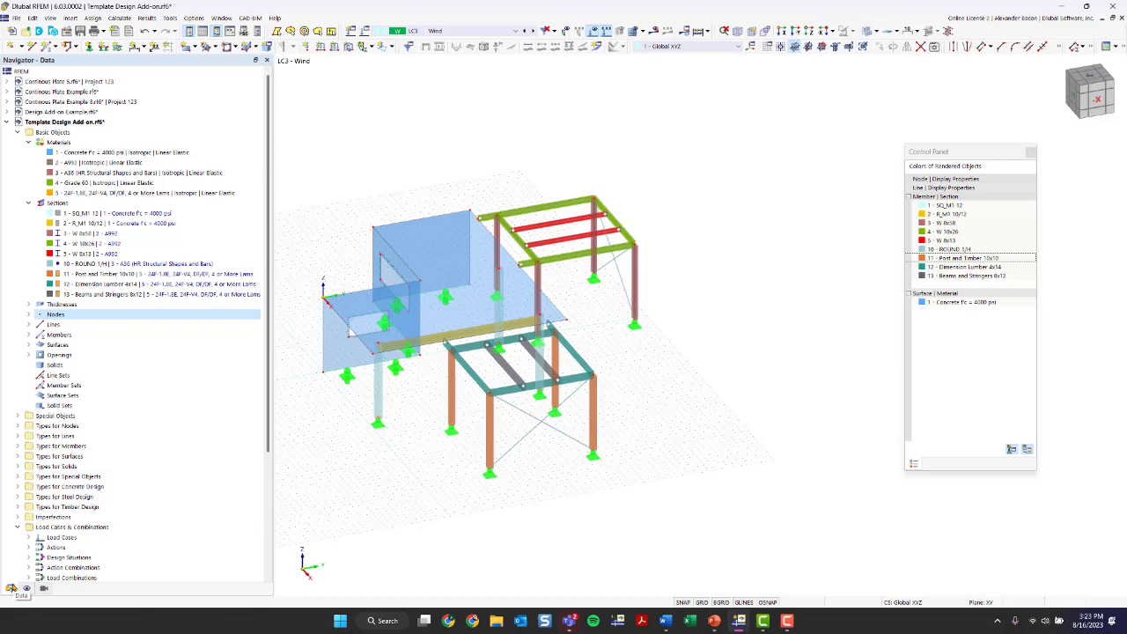
left_click(429, 31)
left_click(430, 31)
left_click(363, 30)
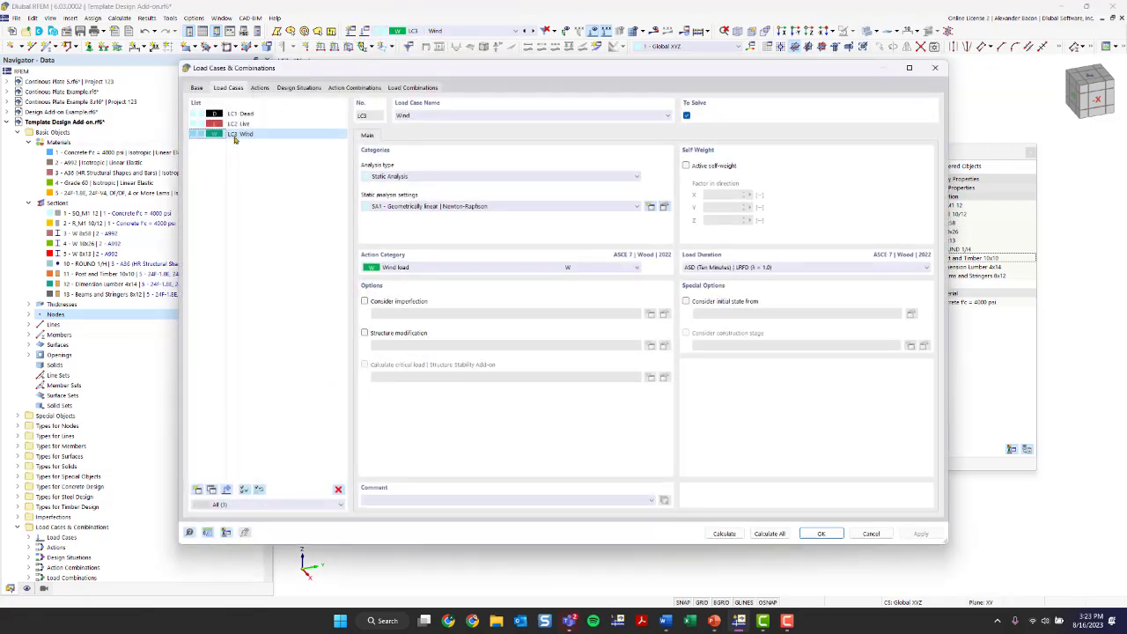
left_click(338, 490)
left_click(574, 341)
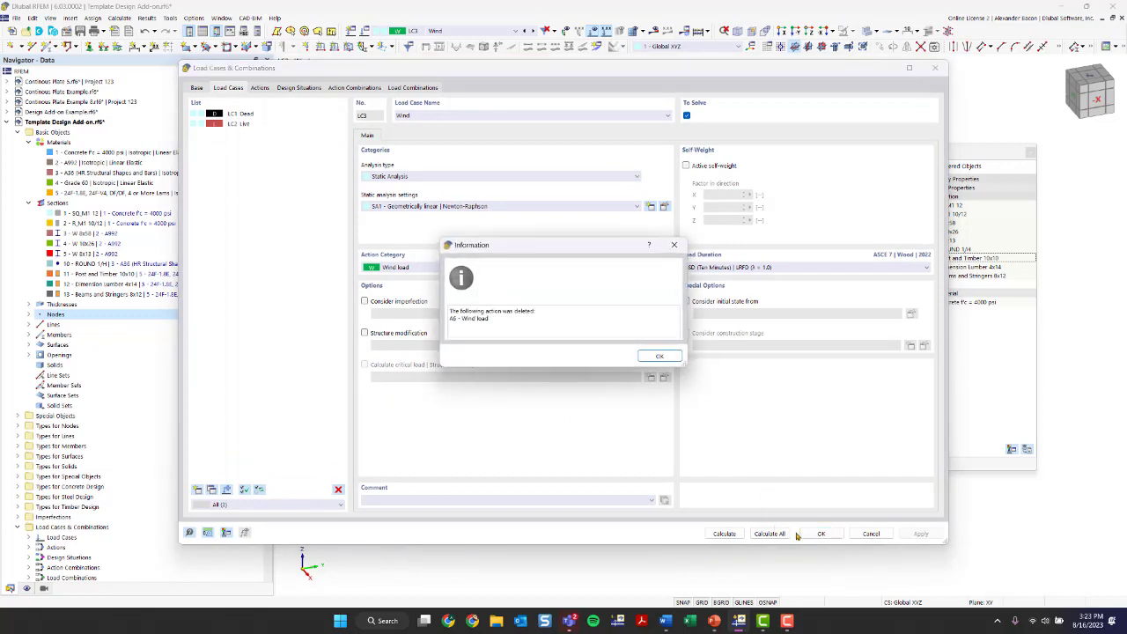
left_click(660, 355)
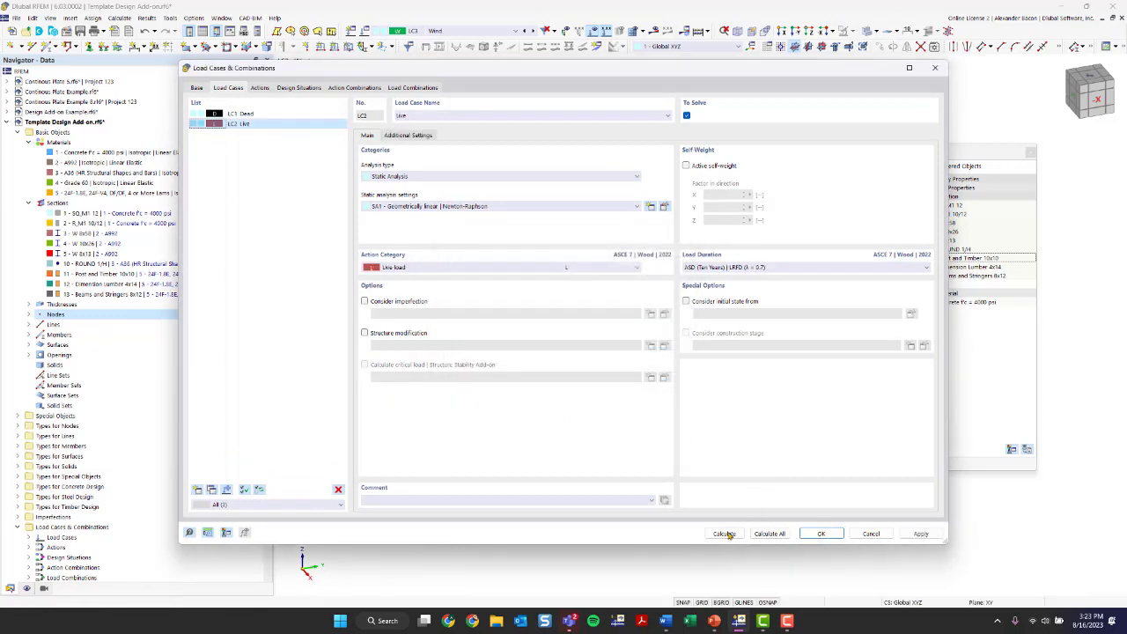
left_click(820, 533)
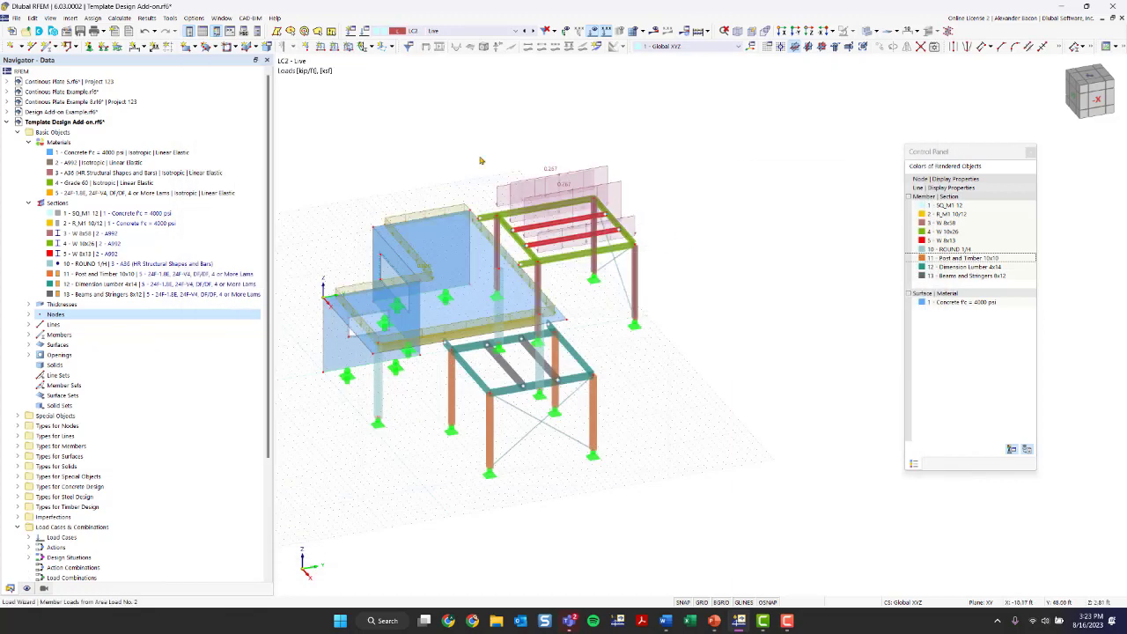
Step: Narrow the data navigator to enlarge the model area and make the Dead load case (LC1) the active one
middle_click_drag(628, 373, 681, 382)
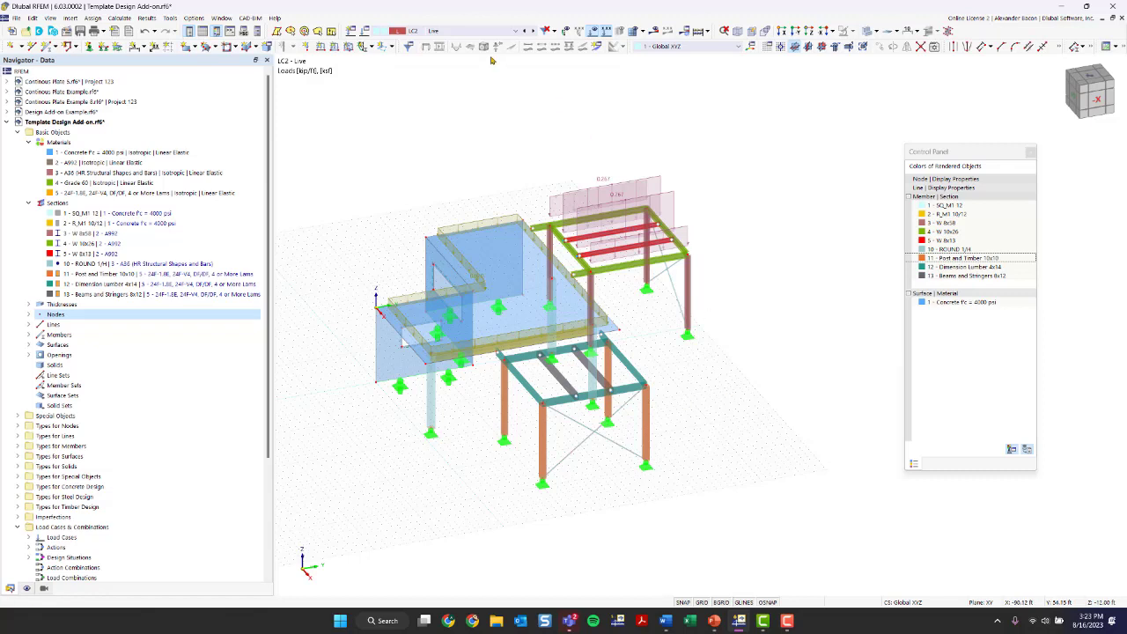
left_click(448, 32)
left_click(447, 40)
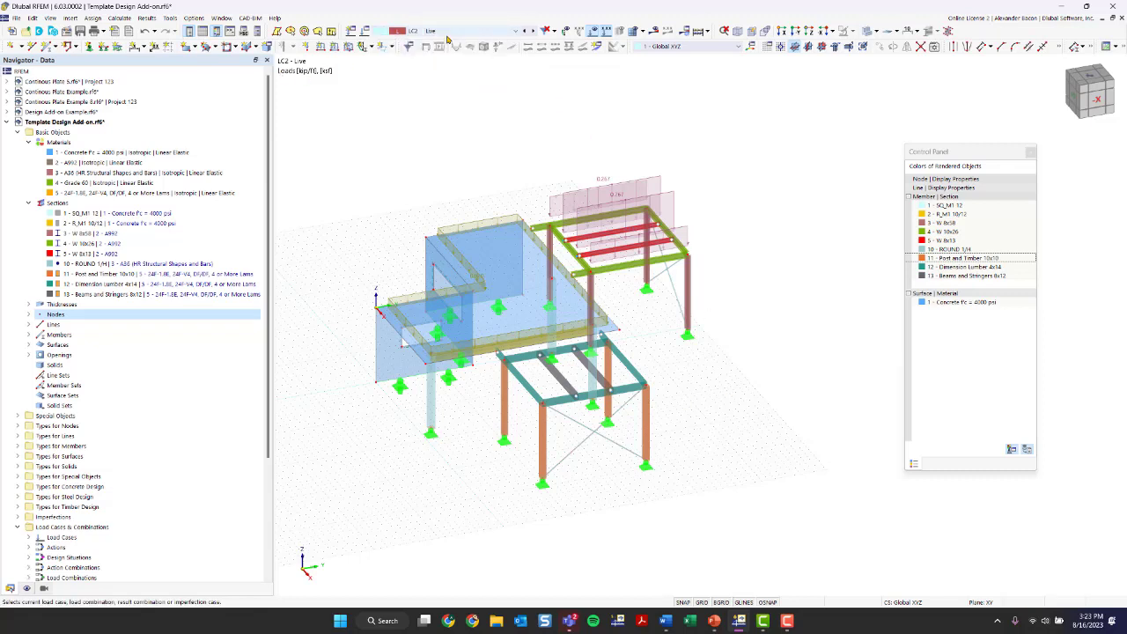
left_click_drag(275, 127, 222, 127)
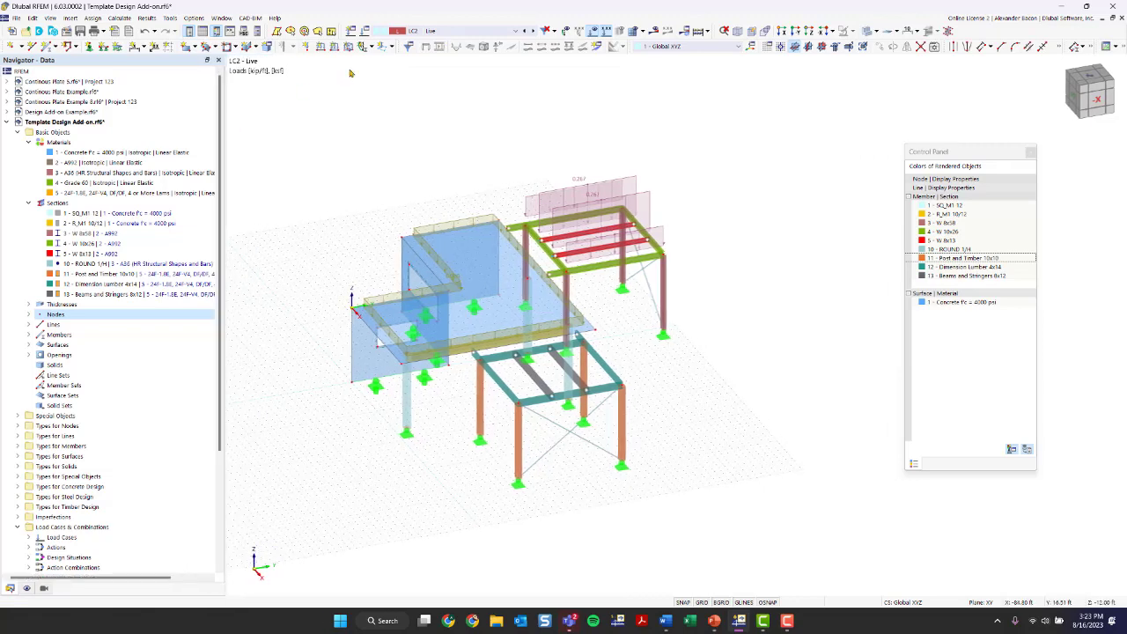
left_click(436, 32)
left_click(434, 42)
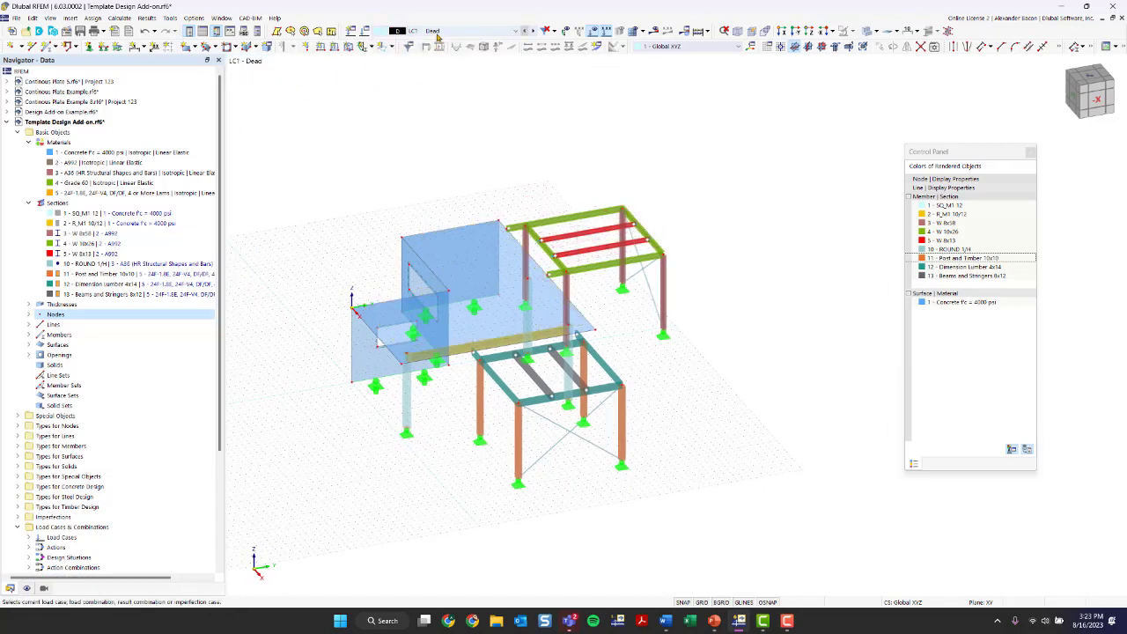
Step: Review the self-weight settings of the Dead and Live load cases, leaving the Live load case active
left_click(411, 31)
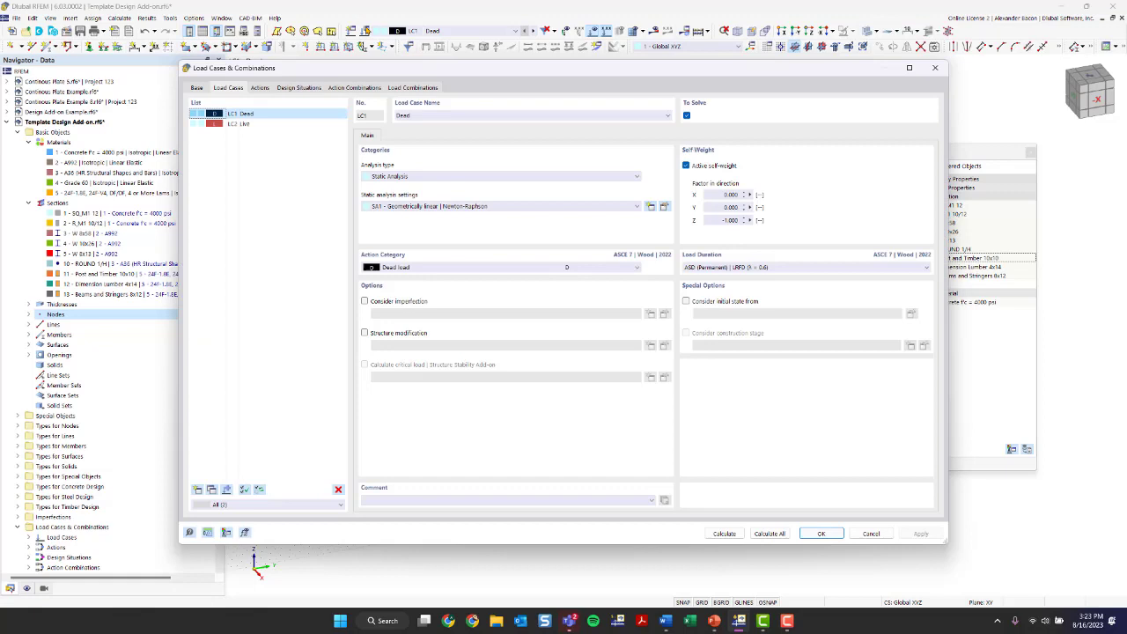
left_click(258, 125)
left_click(255, 113)
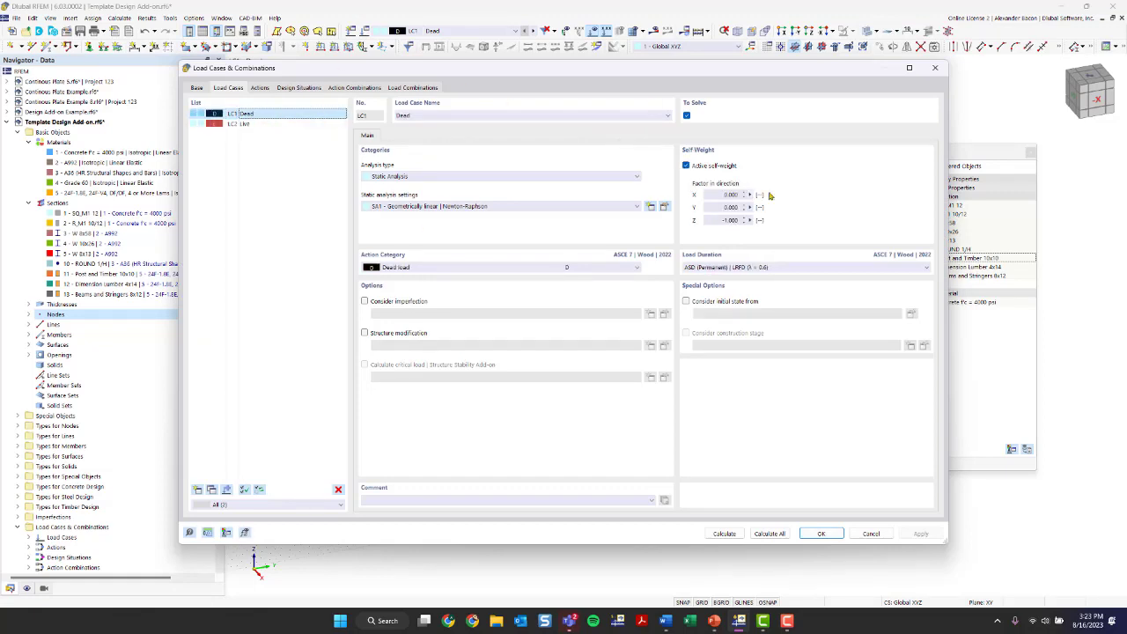
left_click_drag(695, 79, 720, 139)
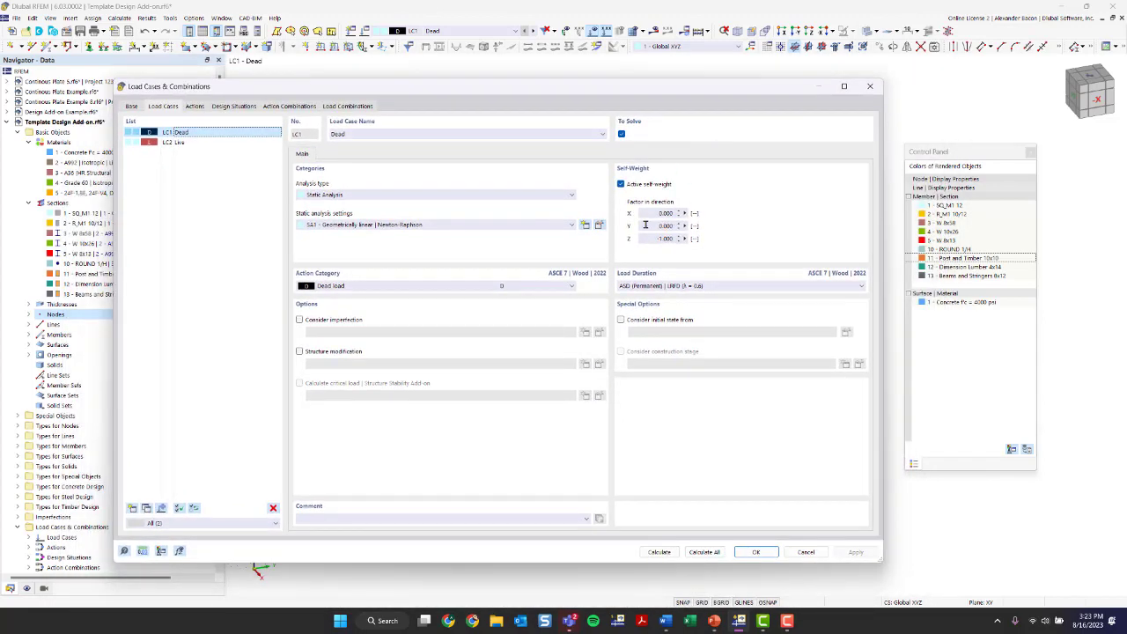
left_click(621, 184)
left_click(620, 184)
left_click(174, 143)
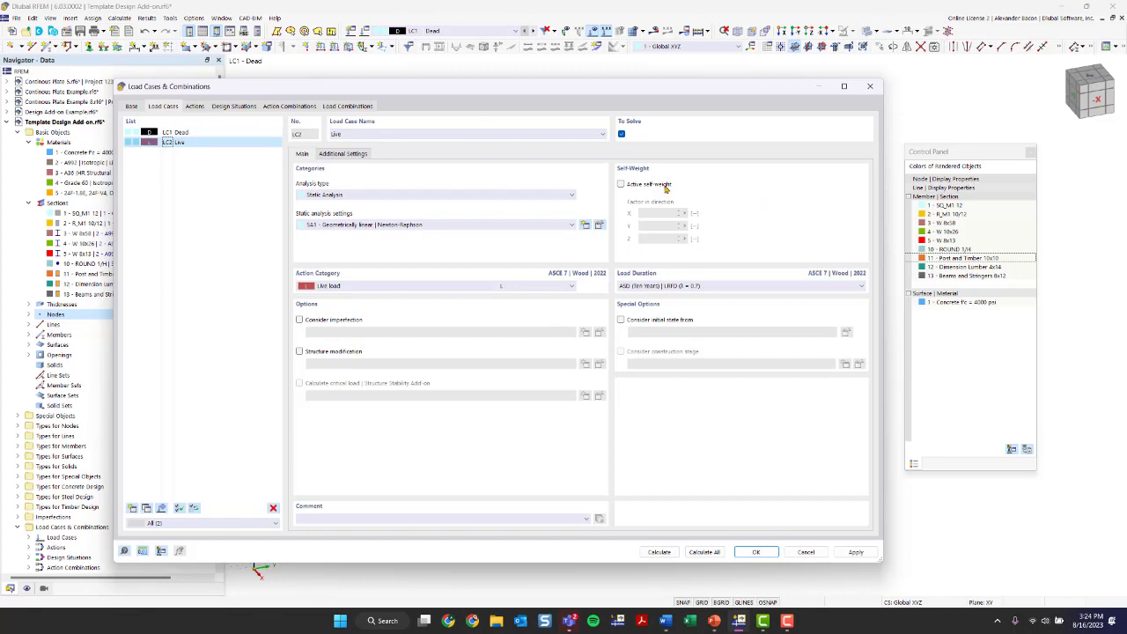
left_click(757, 551)
Step: Show the Live load case and inspect the uniform surface load on the concrete slab, discarding any edit
left_click(403, 31)
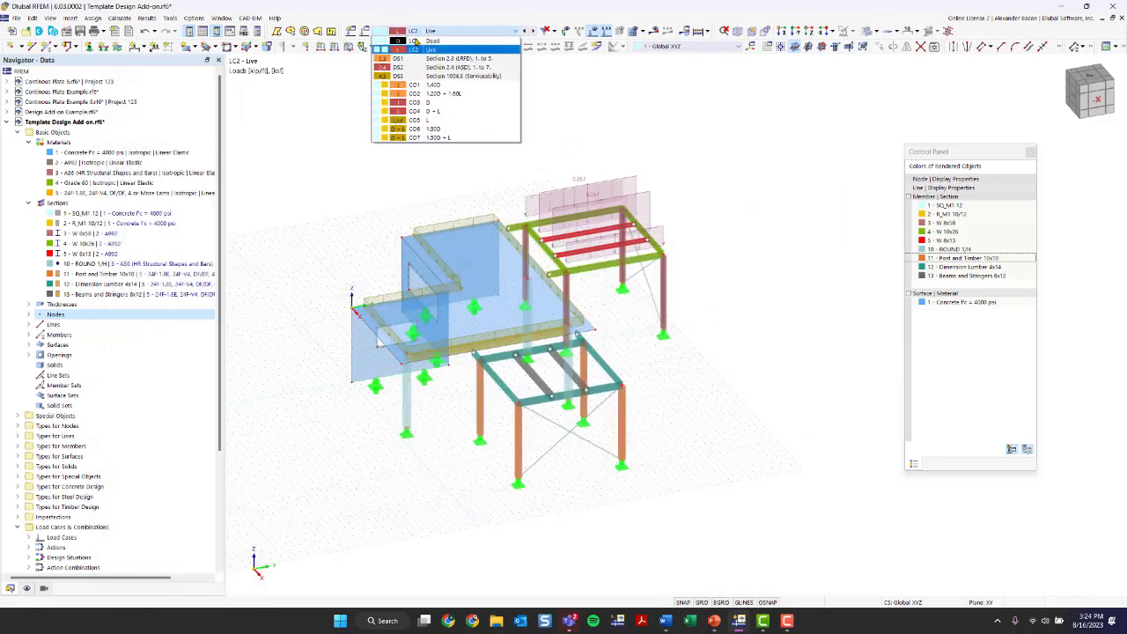
left_click(424, 50)
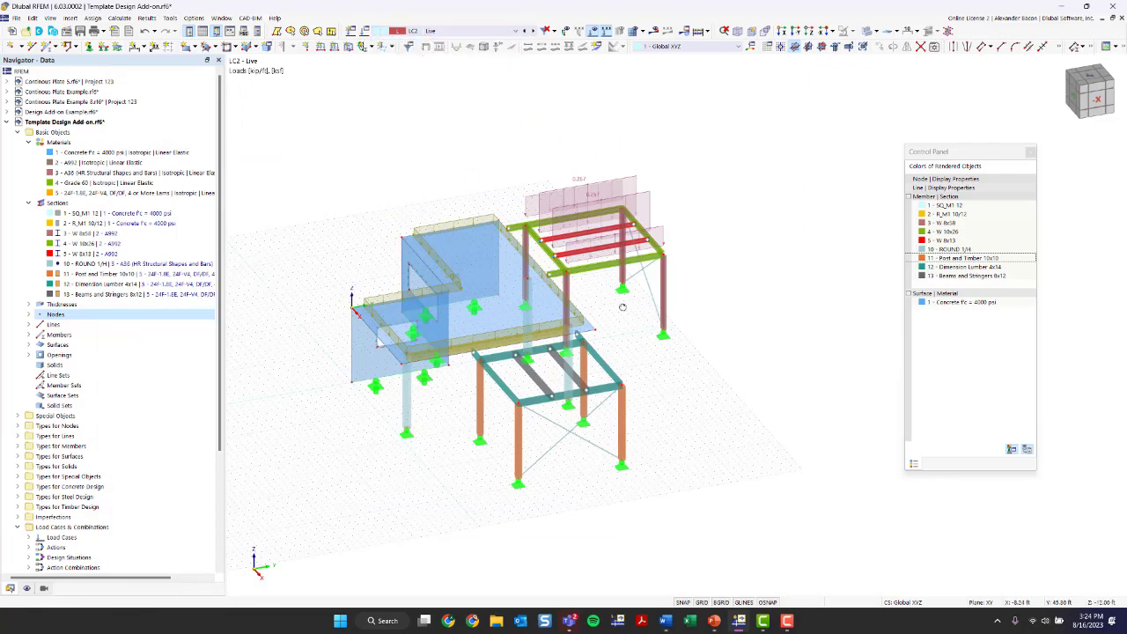
middle_click_drag(414, 300, 511, 305, "ctrl")
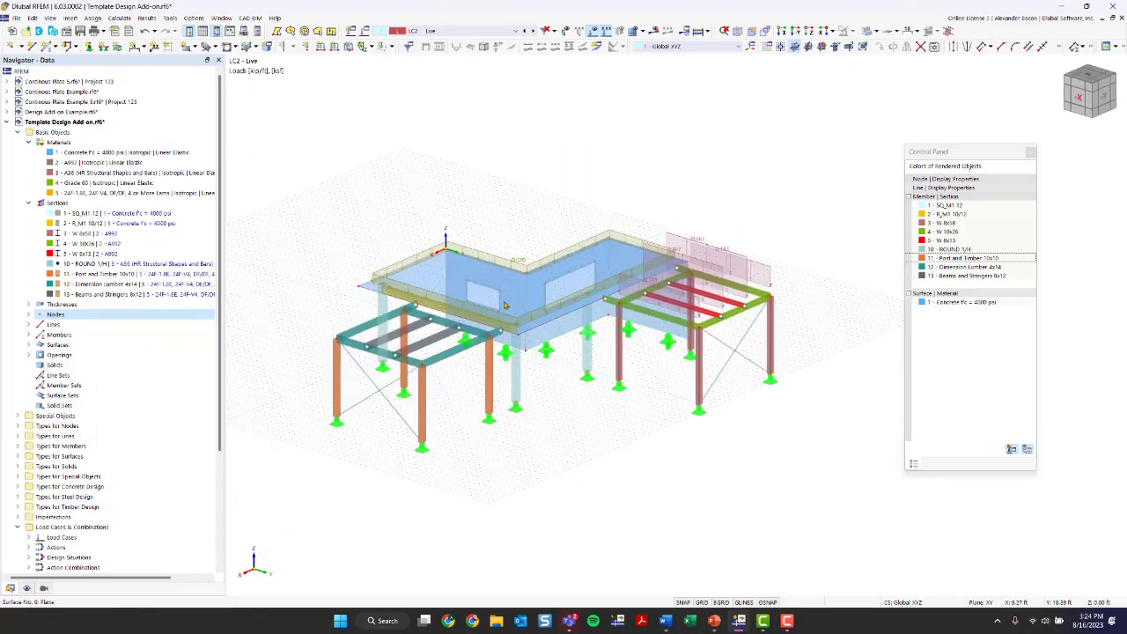
scroll(506, 308, "up", 3)
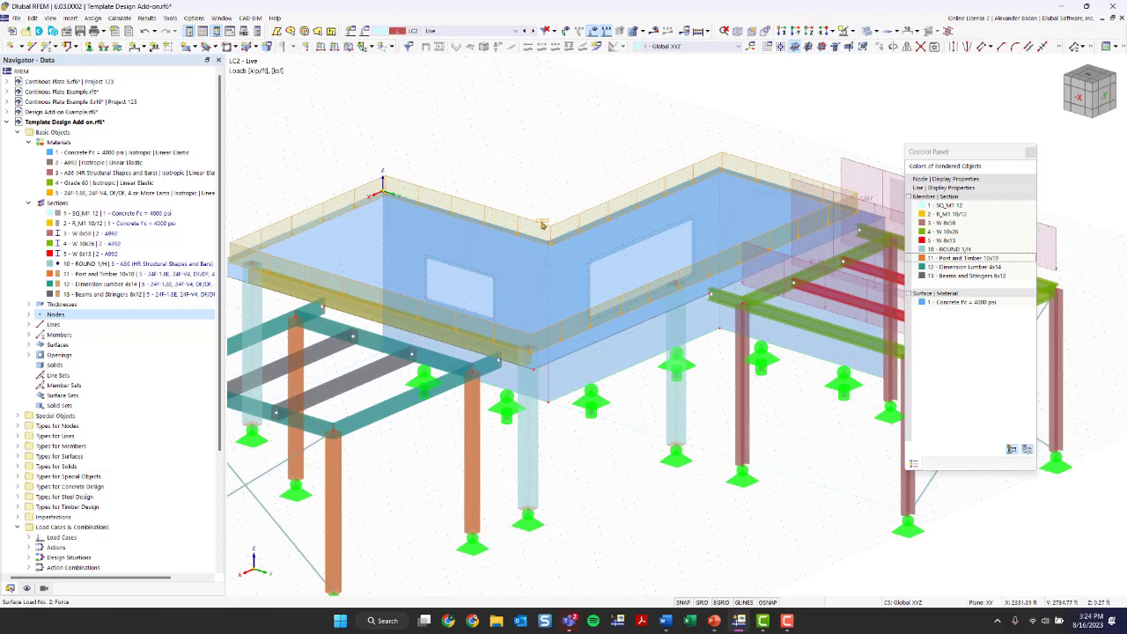
double_click(542, 226)
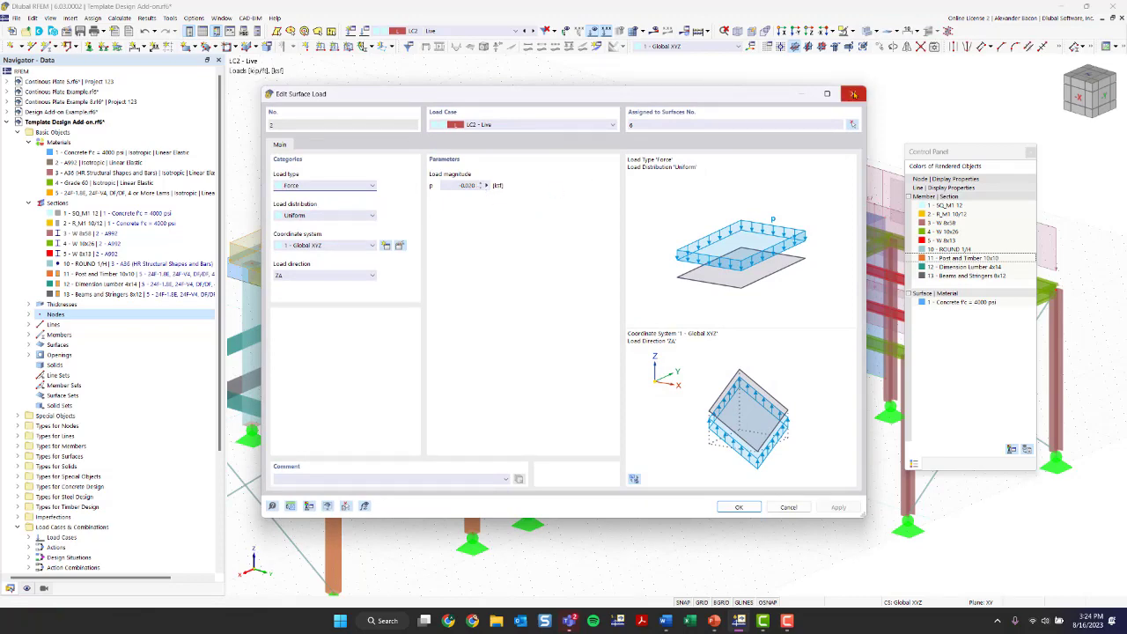
left_click(853, 94)
Step: Review the magnitude, distribution, direction and corner nodes of the live area load generated on the steel frame's members
middle_click_drag(604, 115, 577, 174, "ctrl")
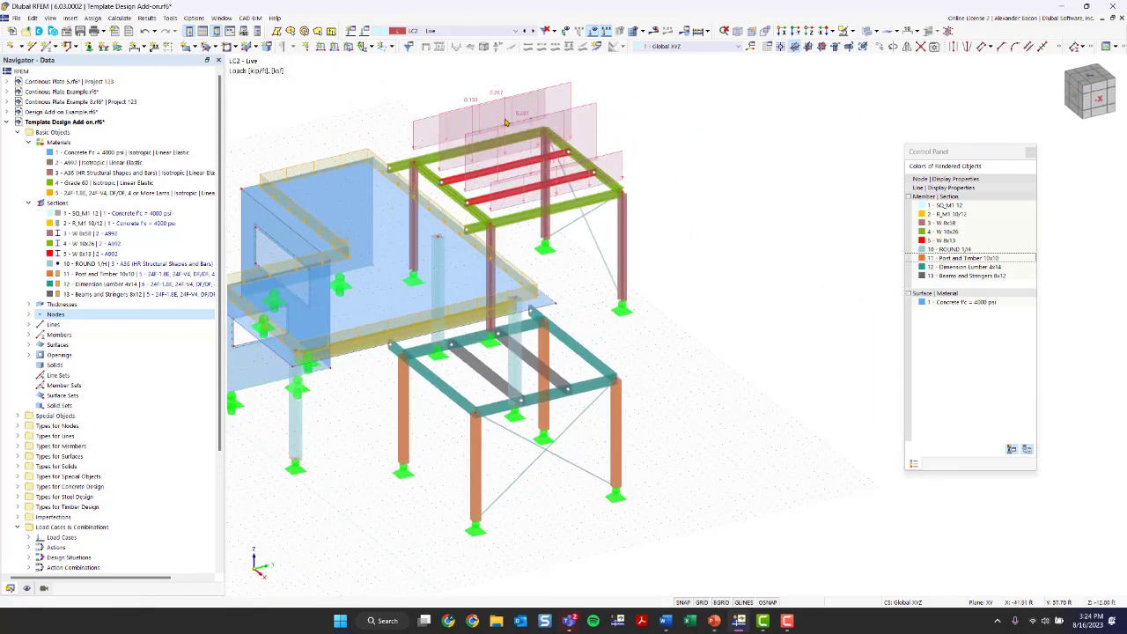
scroll(651, 118, "up", 5)
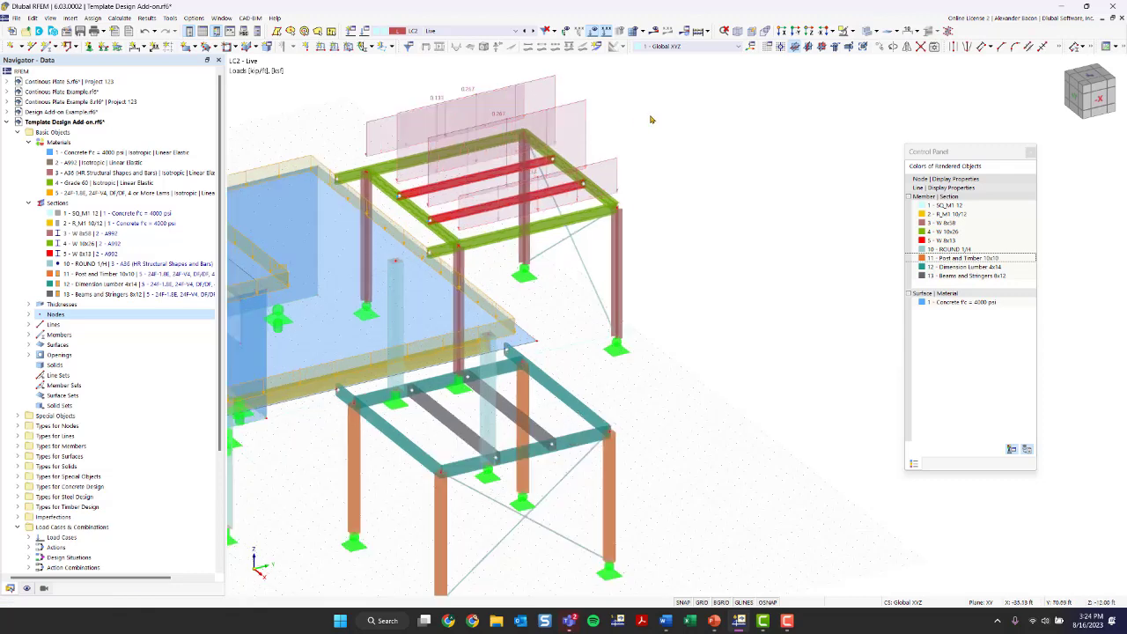
middle_click_drag(640, 146, 858, 250, "ctrl")
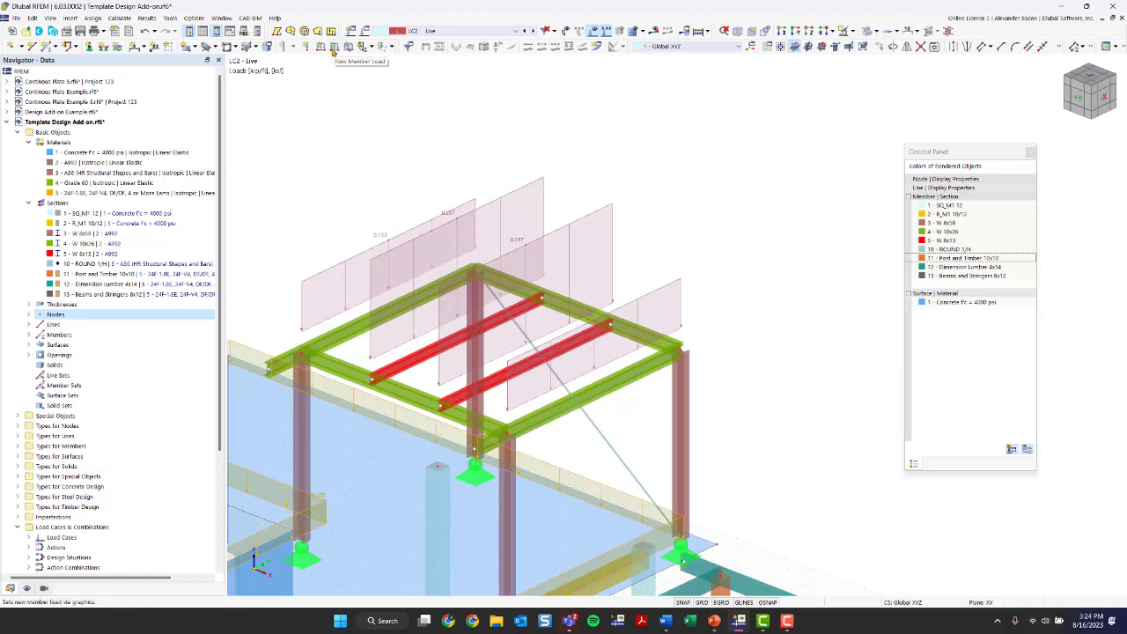
double_click(451, 217)
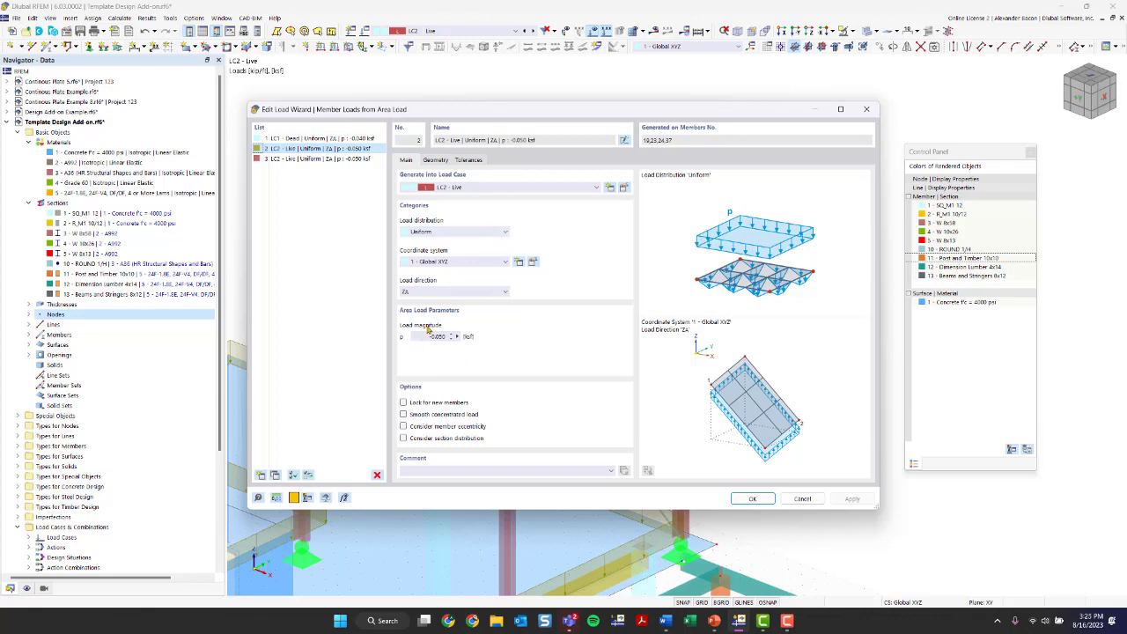
left_click(421, 336)
left_click(433, 233)
left_click(433, 235)
left_click(435, 291)
left_click(446, 300)
left_click(448, 161)
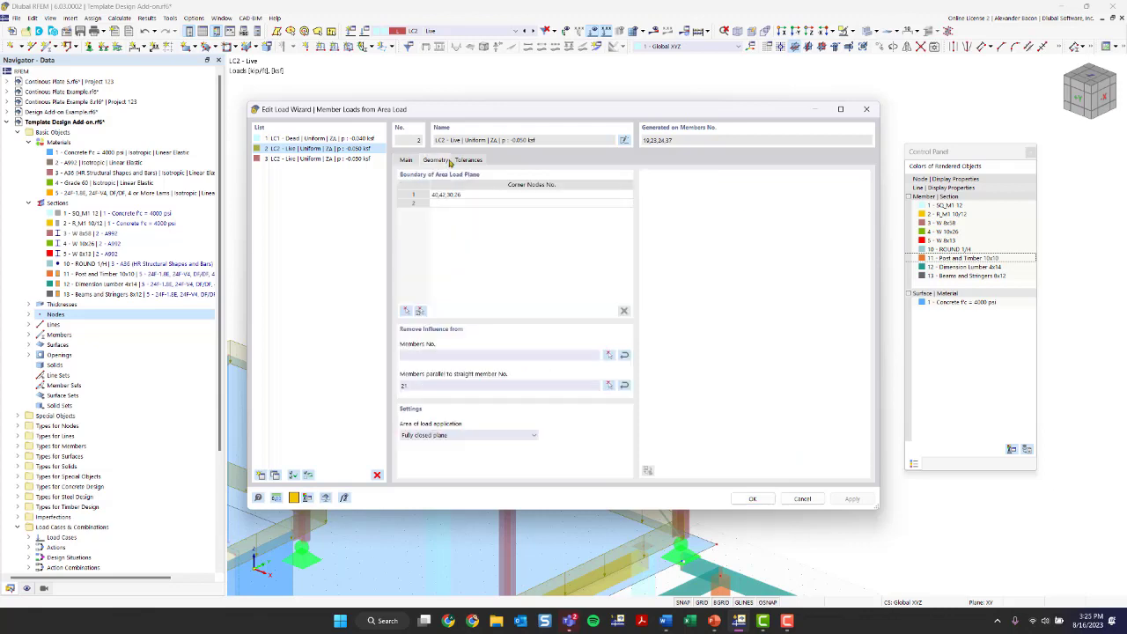
left_click(481, 197)
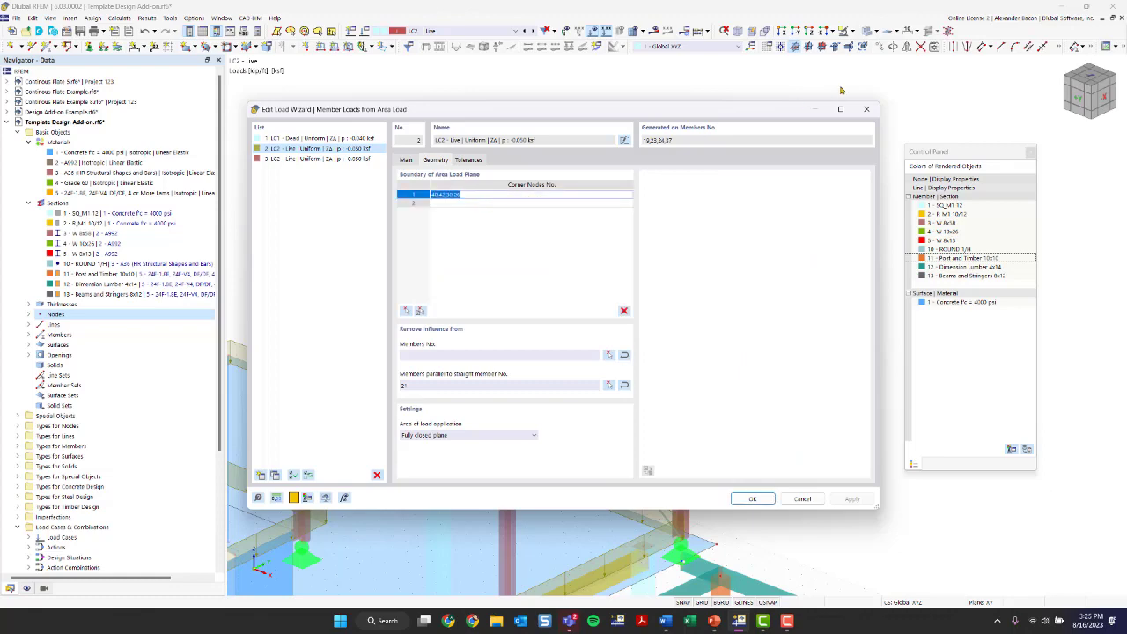
left_click(867, 111)
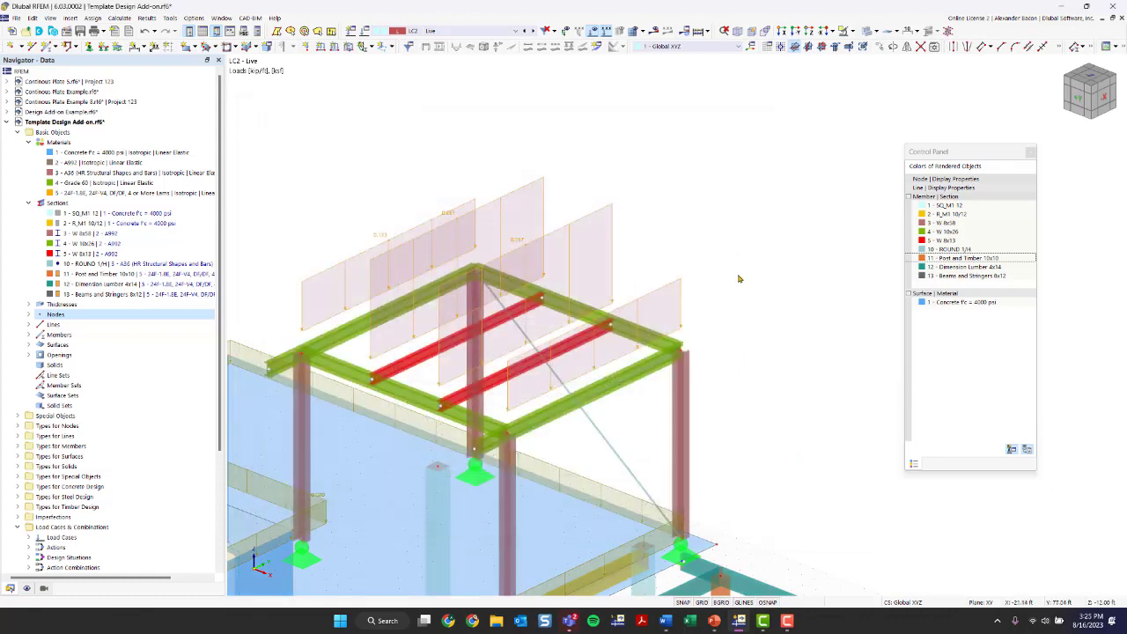
Step: Turn the separate display of the steel frame's generated live loads off and back on to compare area and member loads
right_click(463, 199)
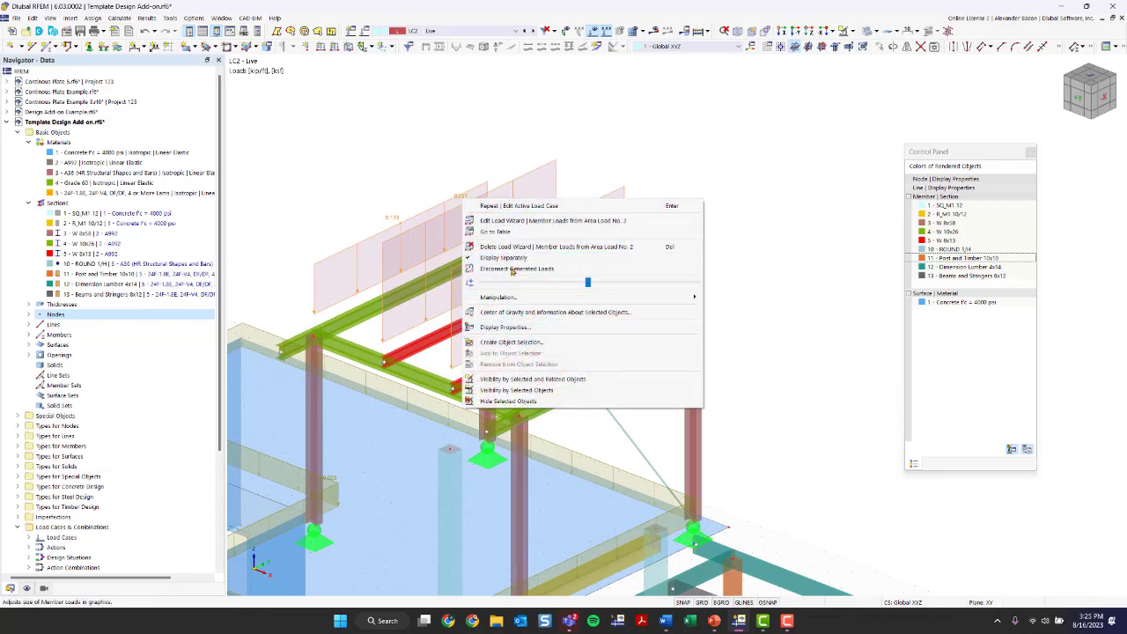
left_click(504, 258)
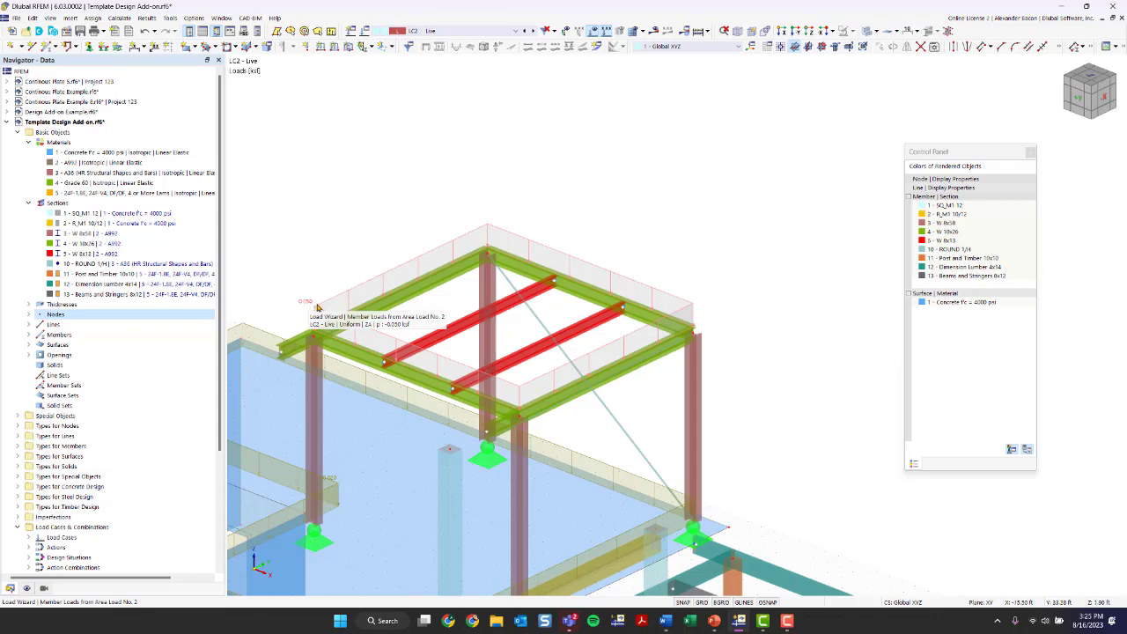
right_click(317, 309)
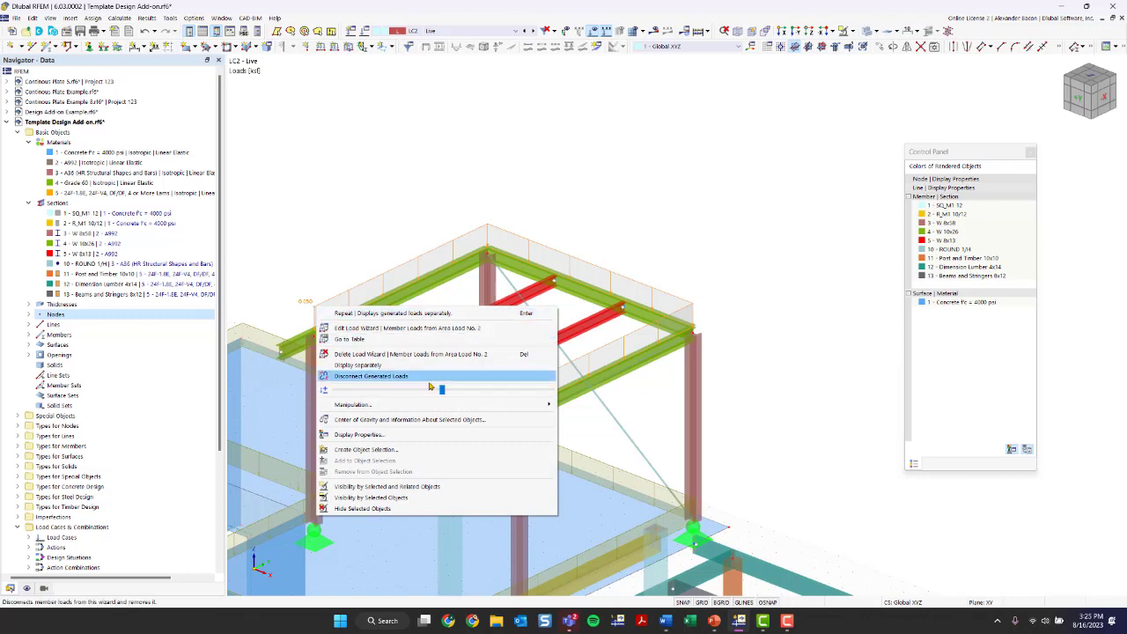
left_click(395, 367)
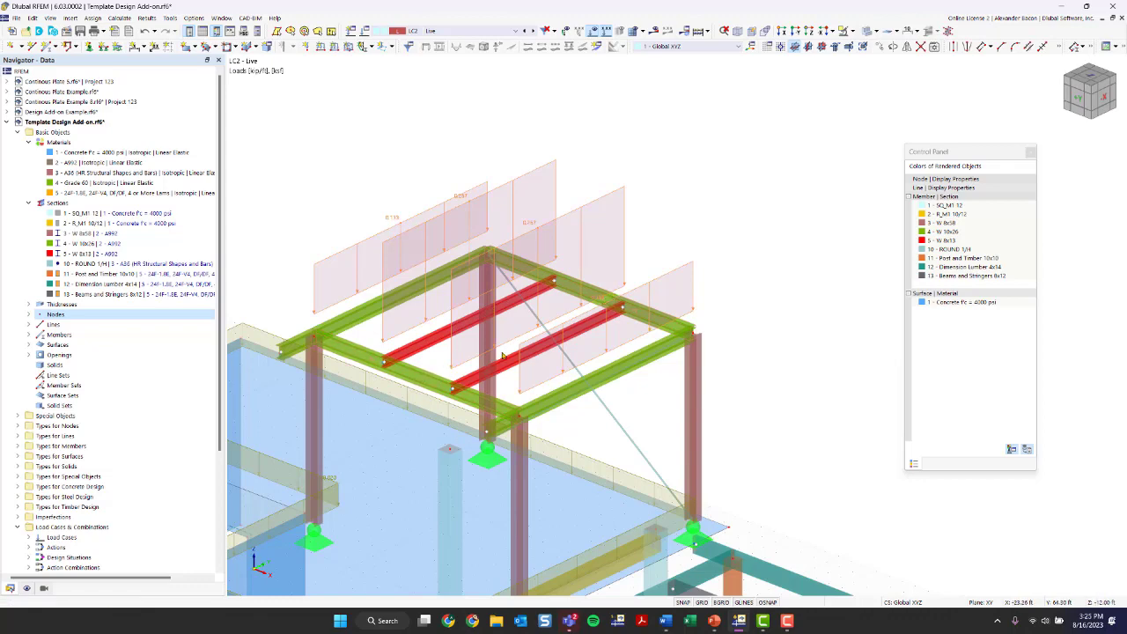
Step: Start a member-loads-from-area-load wizard entry for the Live load case with a uniform ZA load of -0.050 ksf
scroll(616, 304, "down", 4)
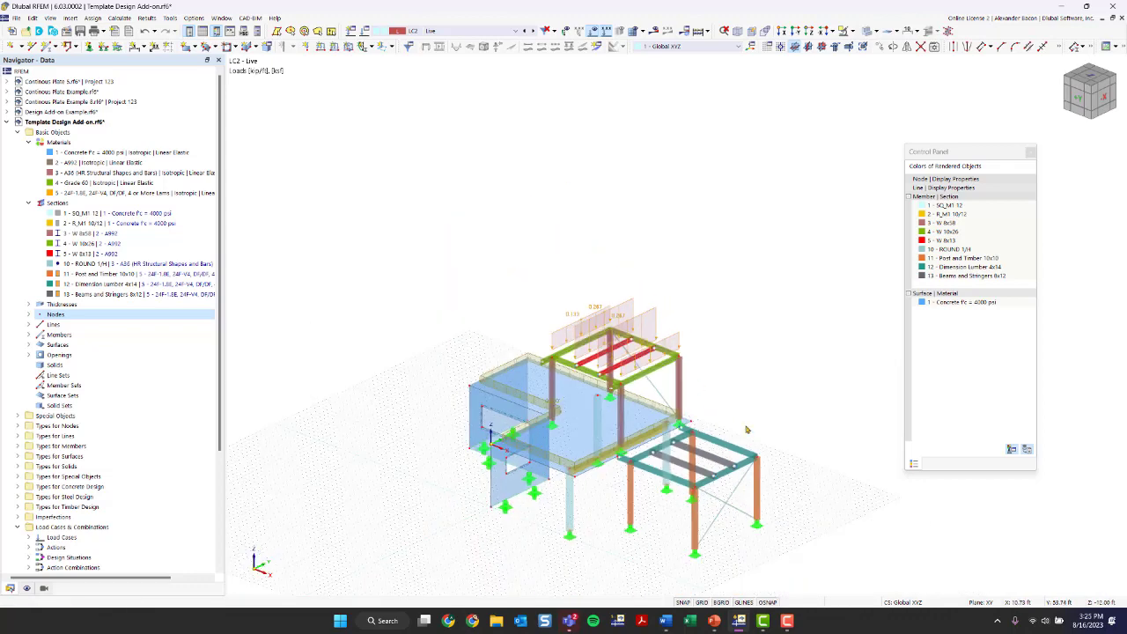
scroll(591, 333, "up", 5)
scroll(506, 398, "up", 5)
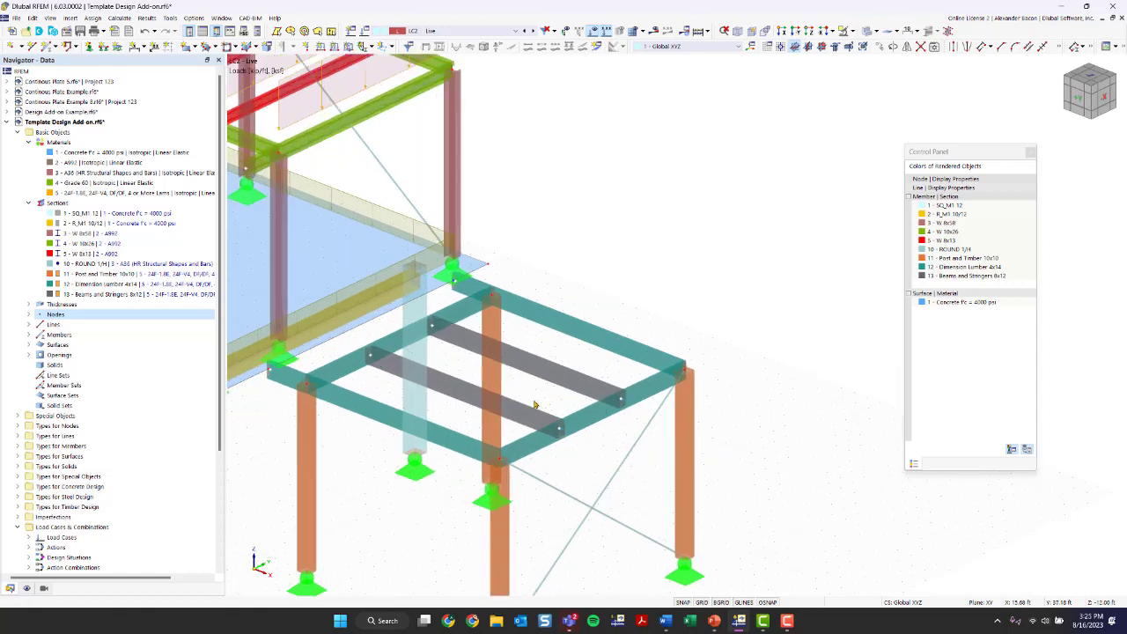
scroll(608, 458, "down", 3)
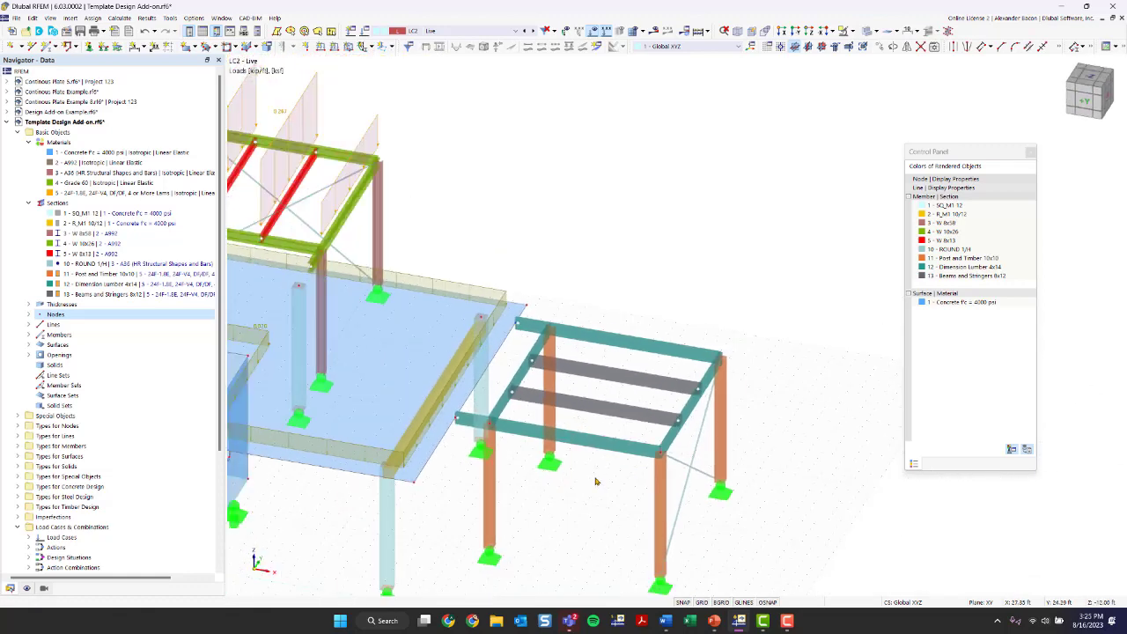
left_click(70, 18)
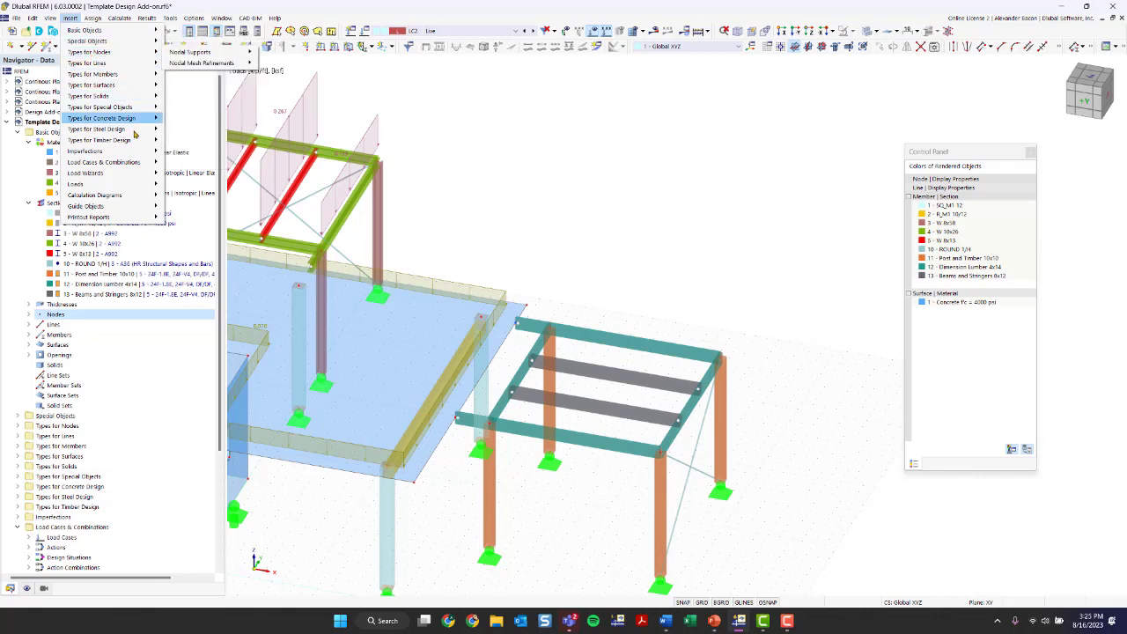
mouse_move(97, 172)
mouse_move(196, 177)
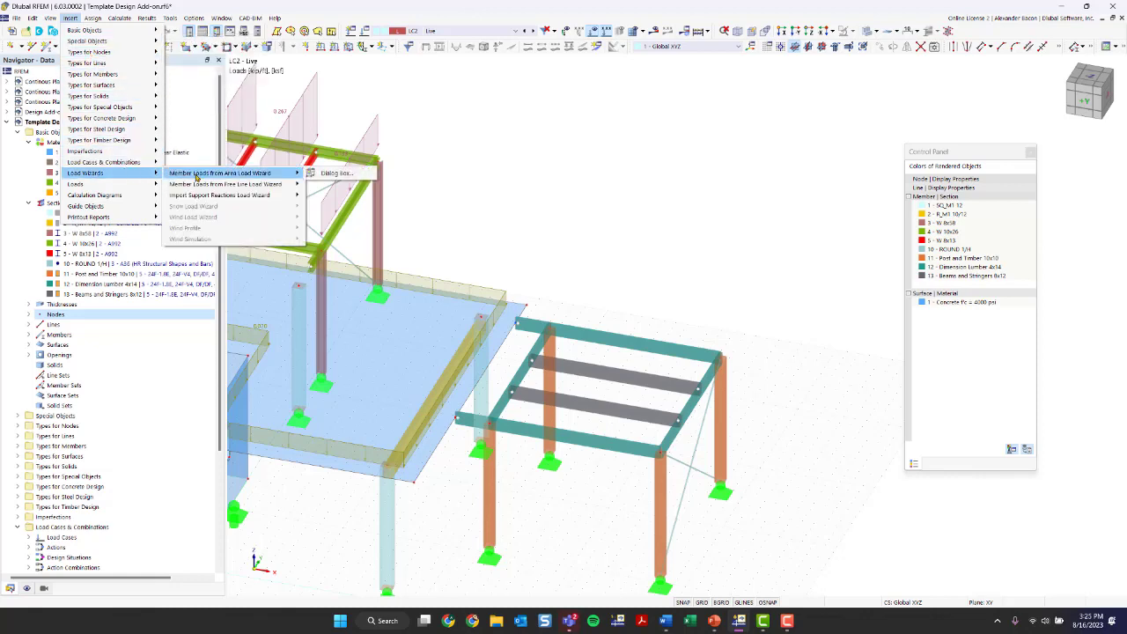
left_click(335, 174)
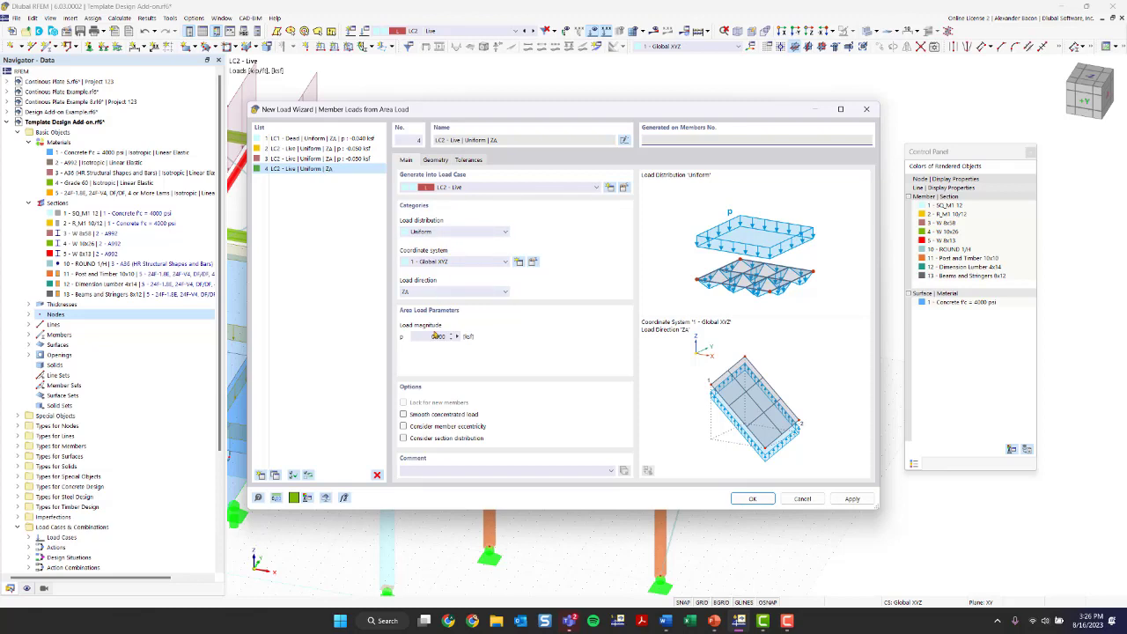
left_click(430, 337)
key("BackSpace")
Step: Define the area load plane by the four column-top corner nodes of the timber frame's roof
left_click(436, 162)
left_click(459, 193)
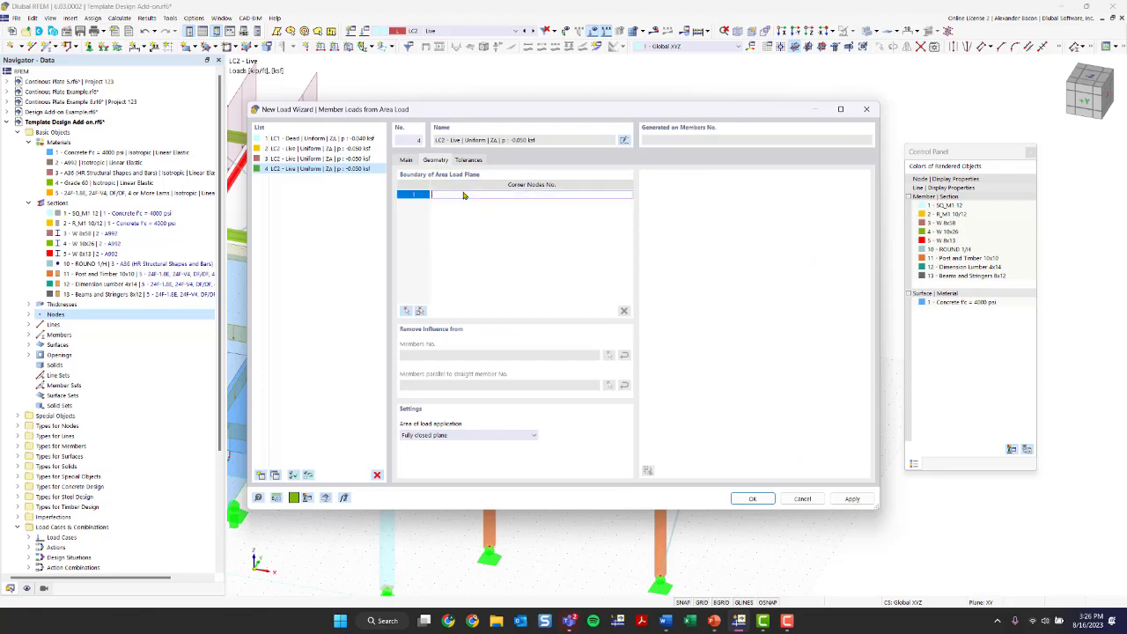
left_click(409, 161)
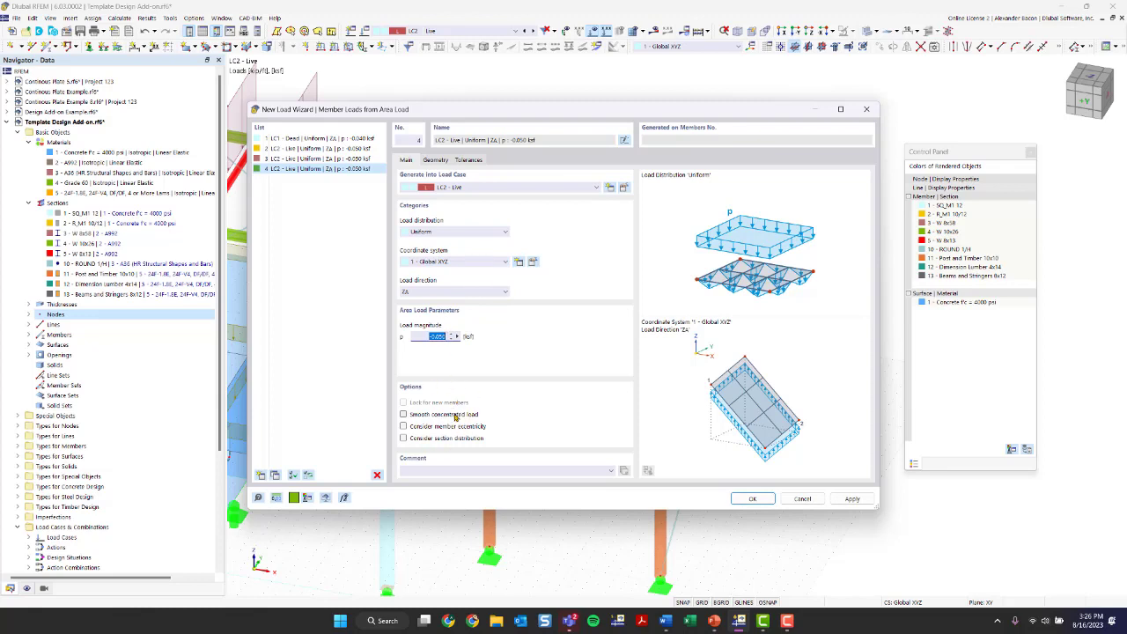
left_click(438, 159)
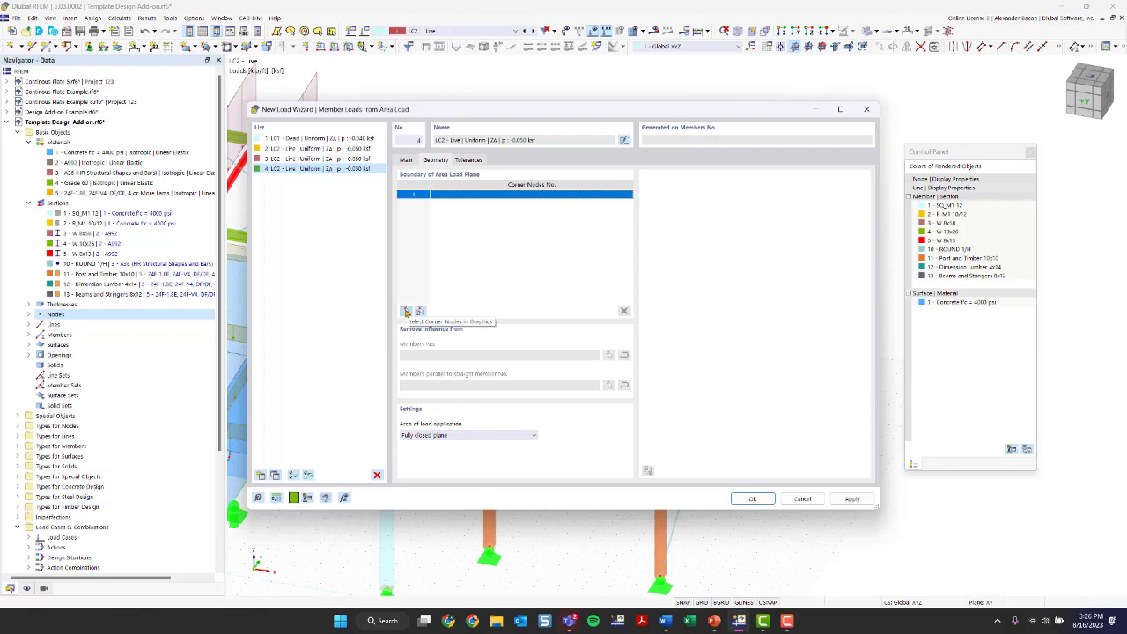
left_click(406, 311)
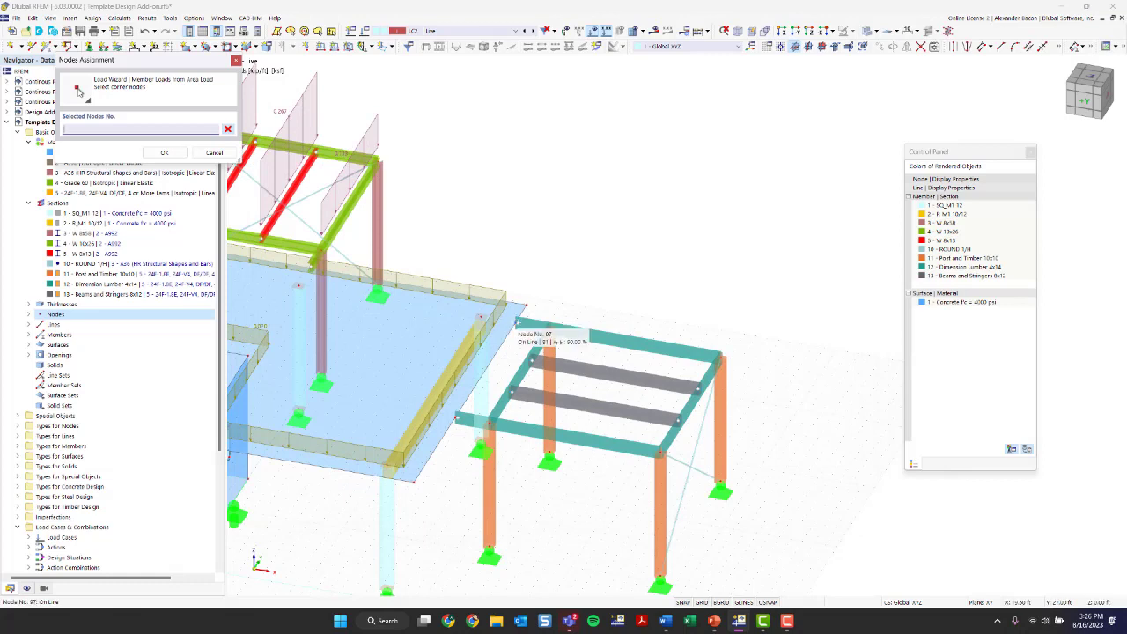
left_click(519, 327)
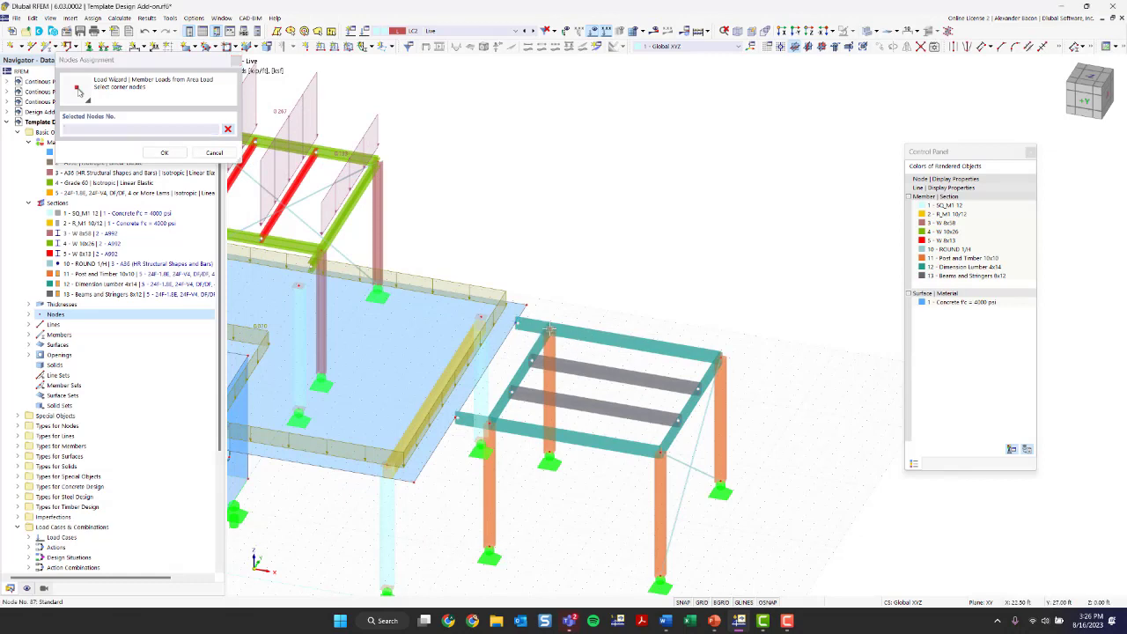
left_click(489, 423)
left_click(661, 453)
left_click(720, 358)
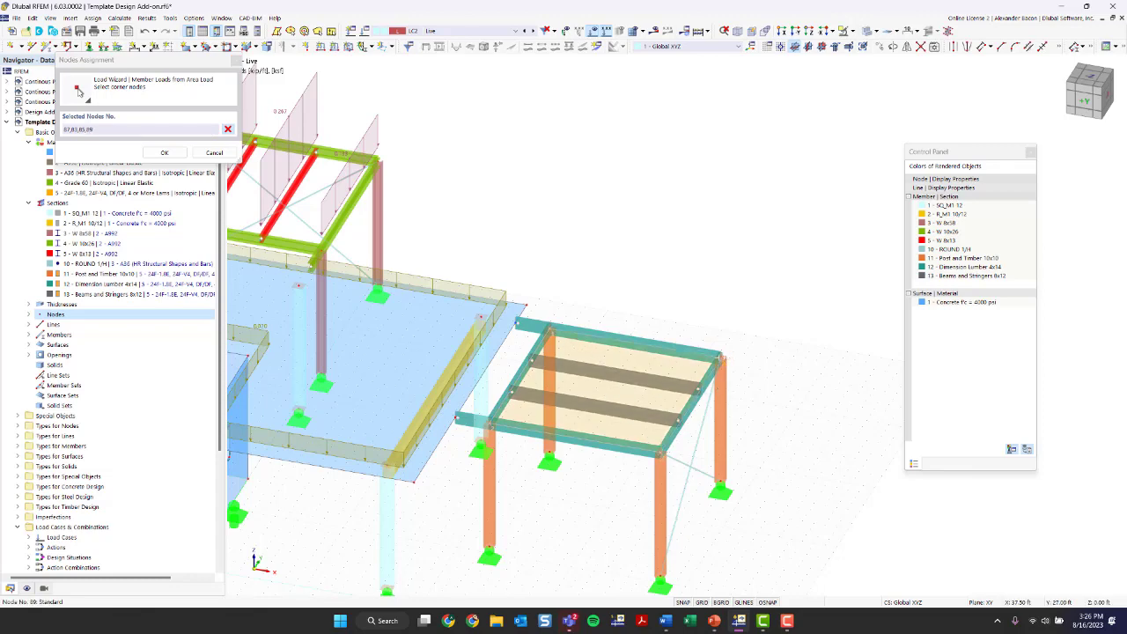
left_click(550, 331)
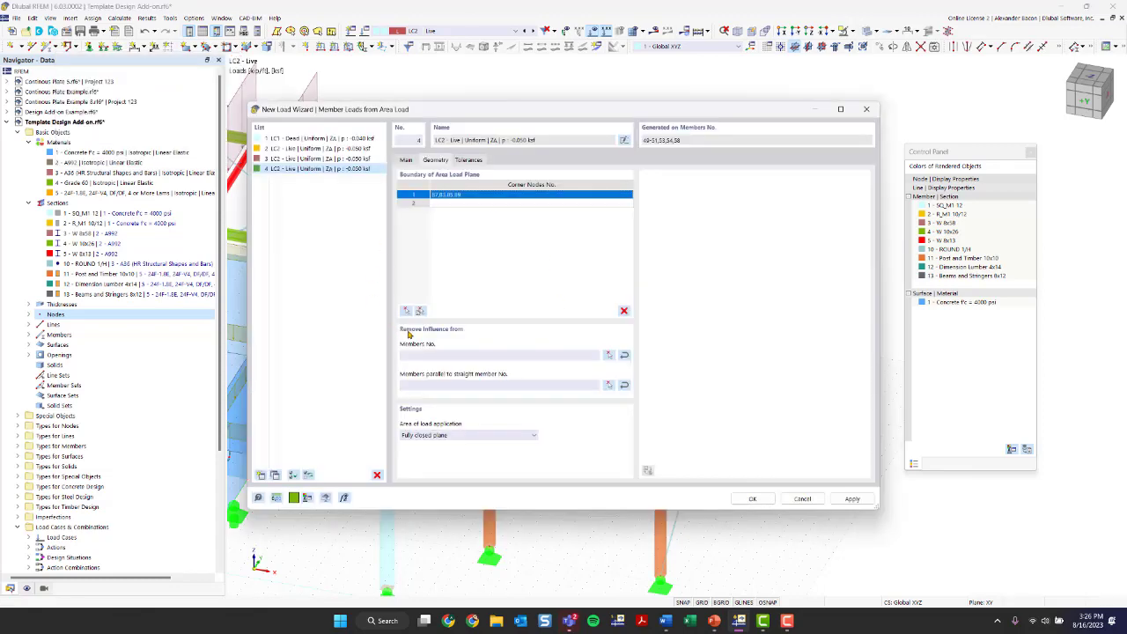
Step: Exclude members parallel to the timber frame's outer edge beam from the area load and generate the member loads
left_click(475, 356)
left_click(452, 389)
left_click(609, 388)
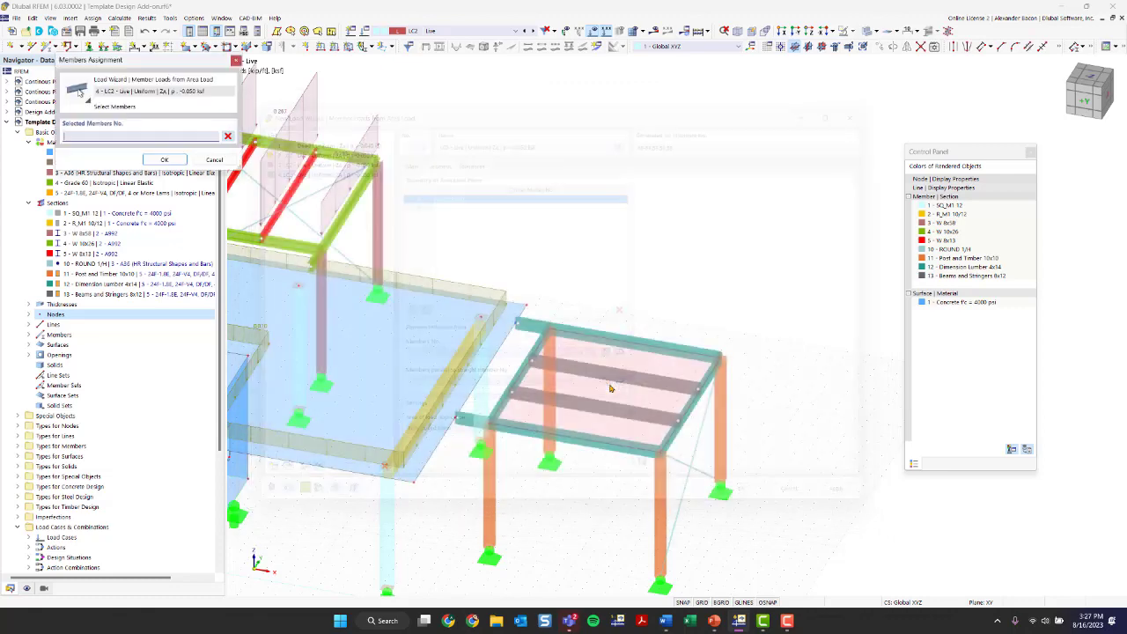
left_click(669, 434)
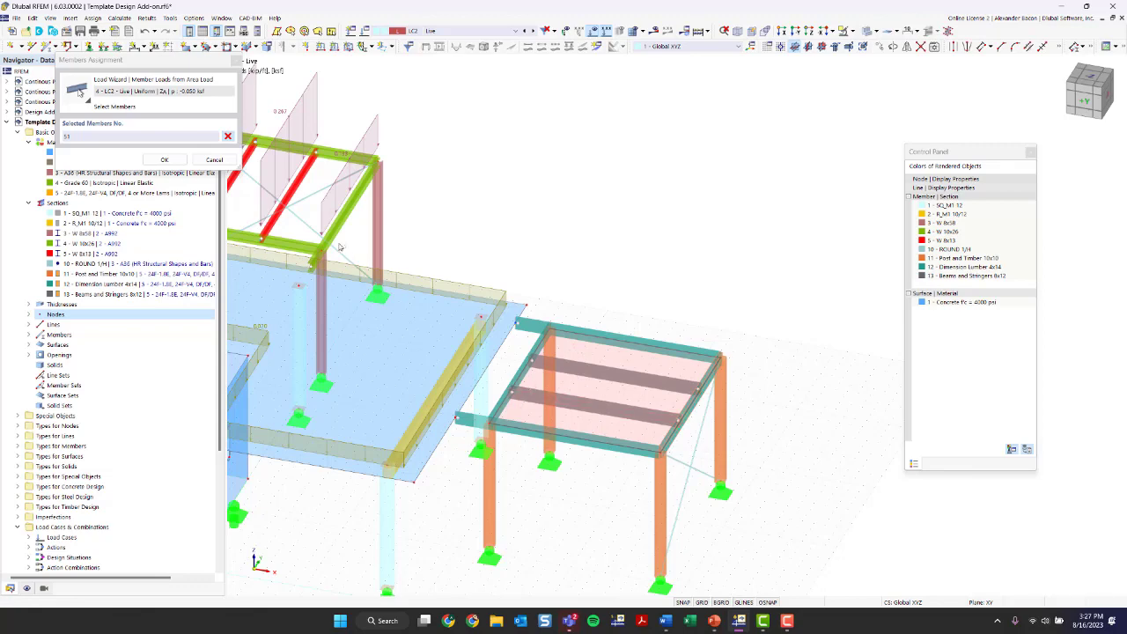
left_click(164, 161)
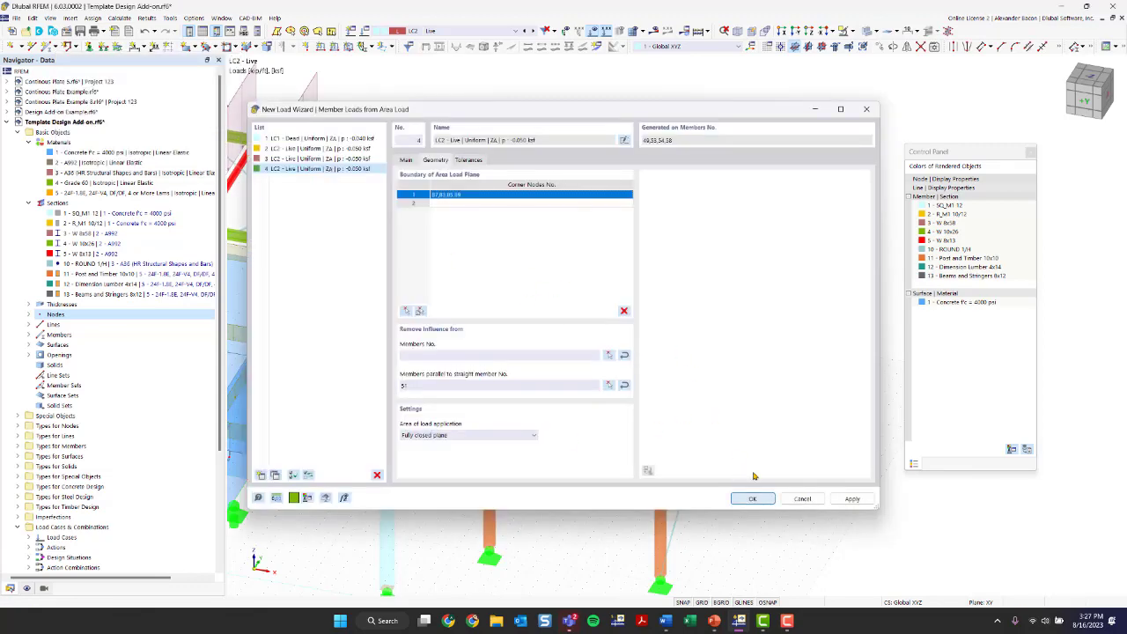
left_click(752, 498)
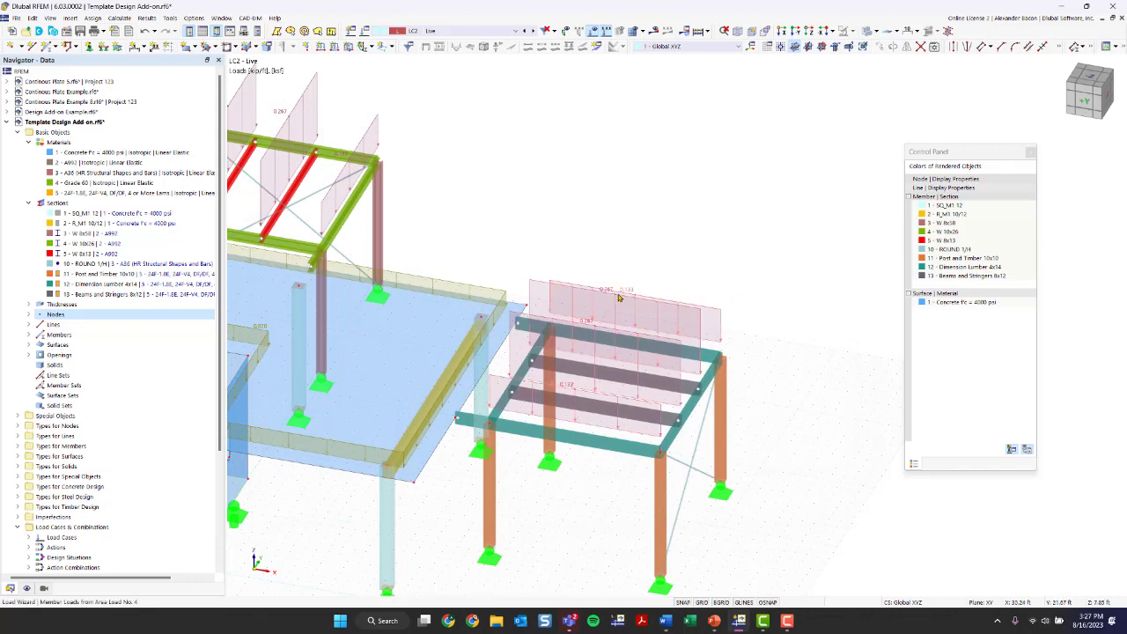
Step: Create a third load case named "Wind in -X" with the Wind load action category
mouse_move(813, 417)
middle_mouse_down("ctrl")
mouse_move(682, 380)
mouse_move(809, 403)
middle_mouse_up("ctrl")
scroll(483, 356, "up", 3)
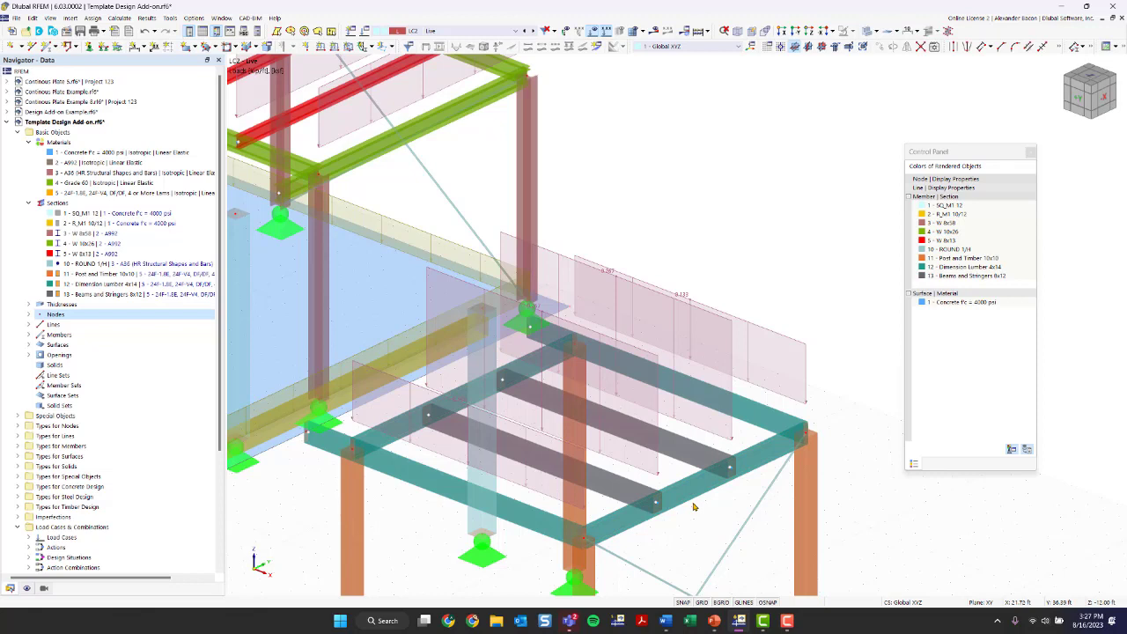
mouse_move(696, 501)
scroll(467, 294, "down", 4)
middle_click_drag(585, 259, 558, 284)
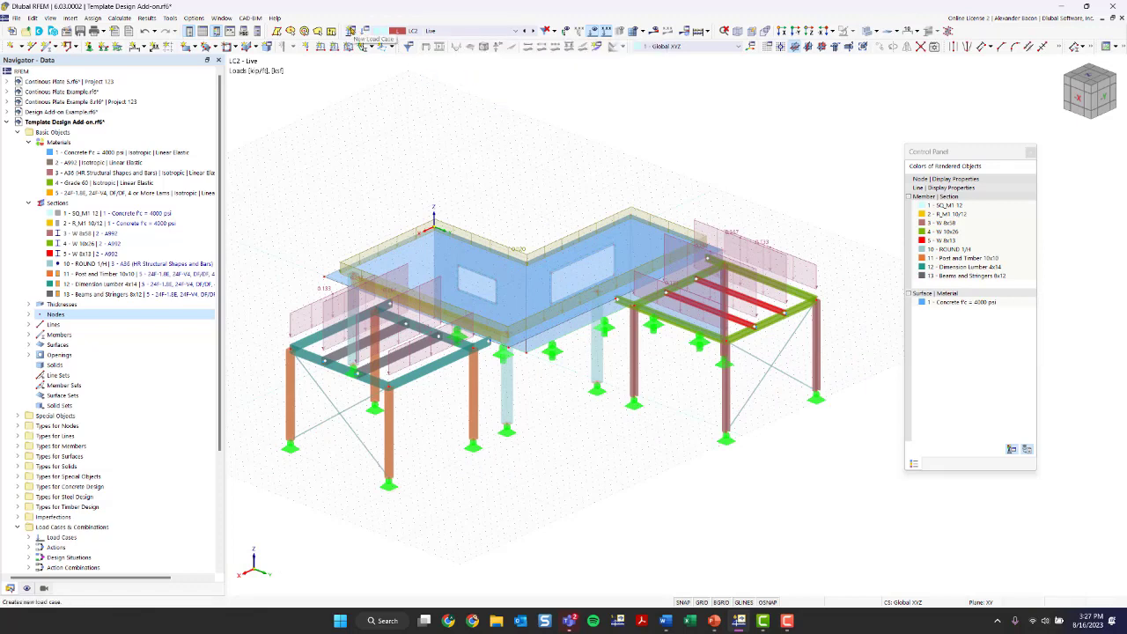
left_click(350, 32)
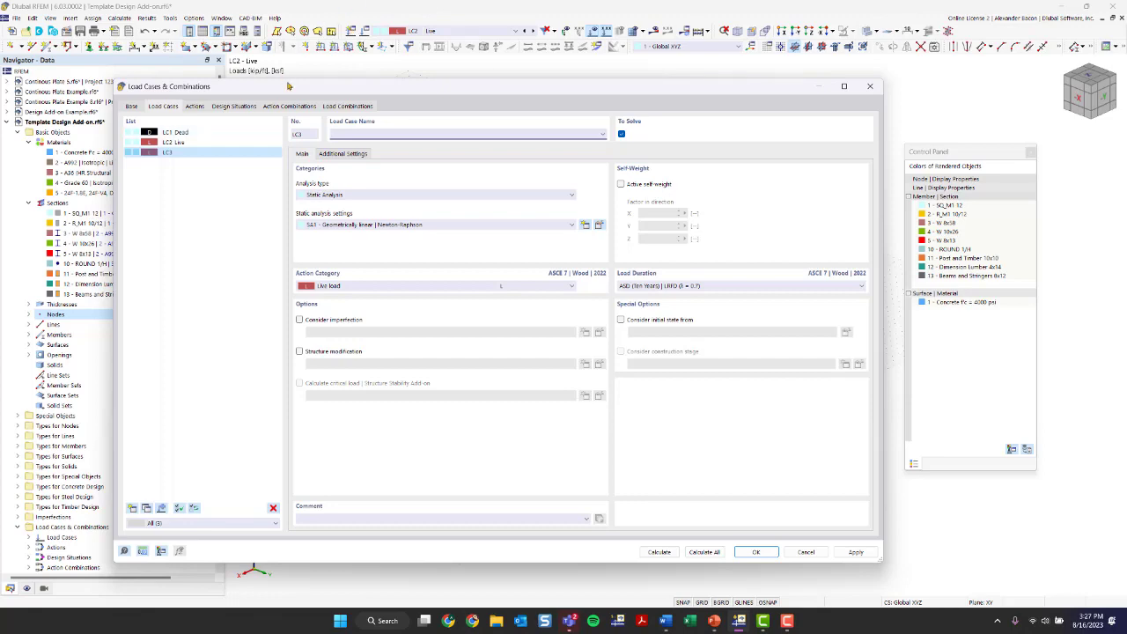
left_click_drag(290, 90, 373, 351)
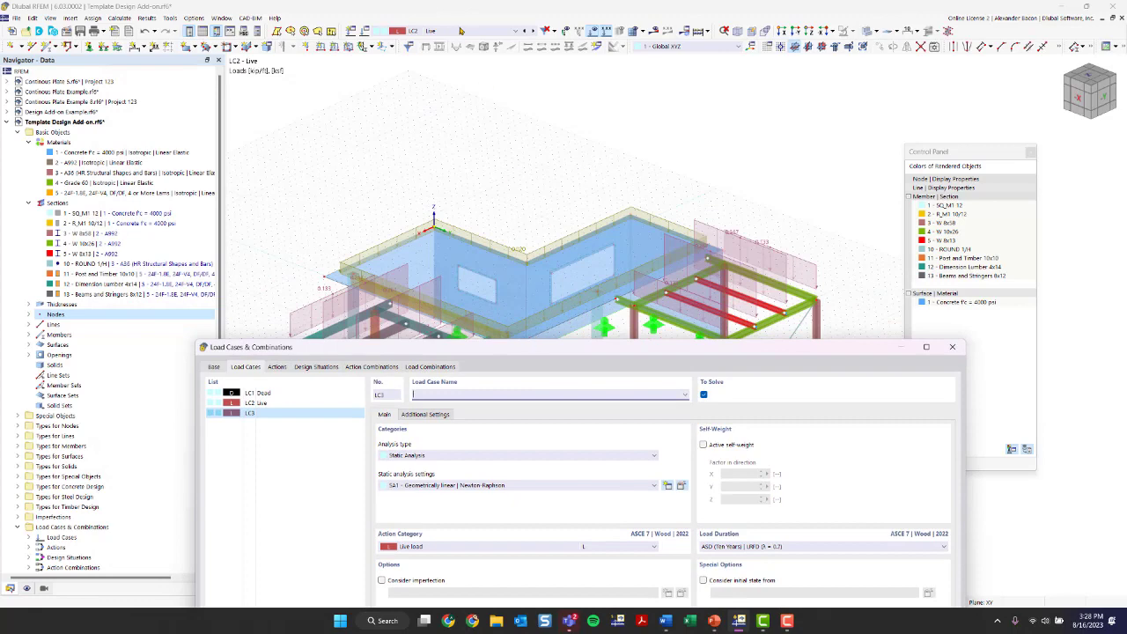
left_click_drag(505, 347, 428, 55)
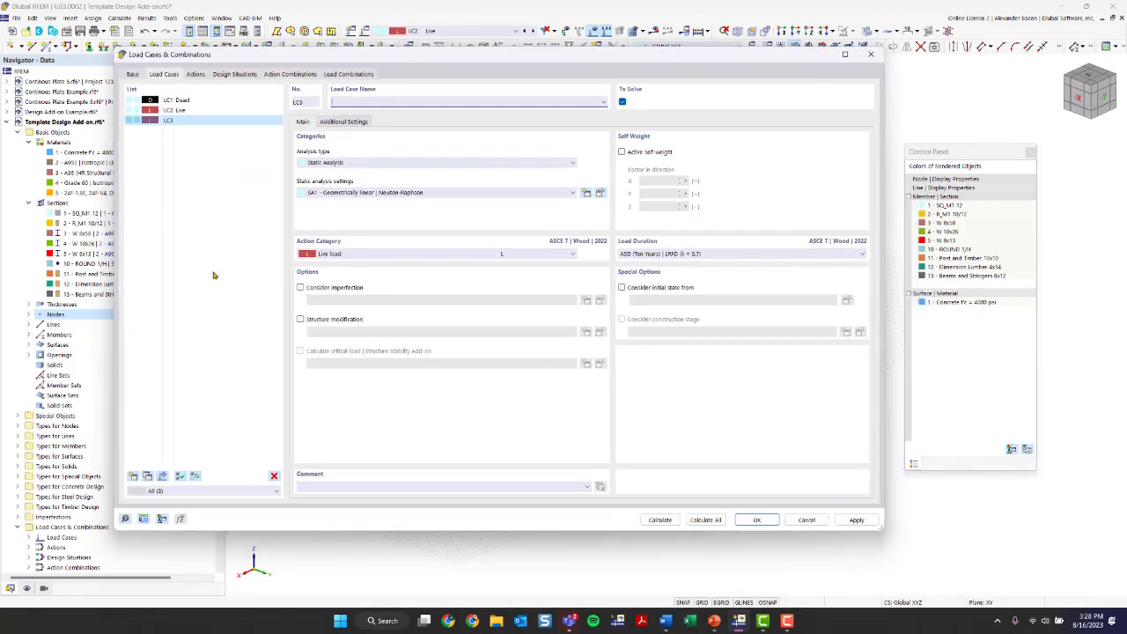
left_click(169, 121)
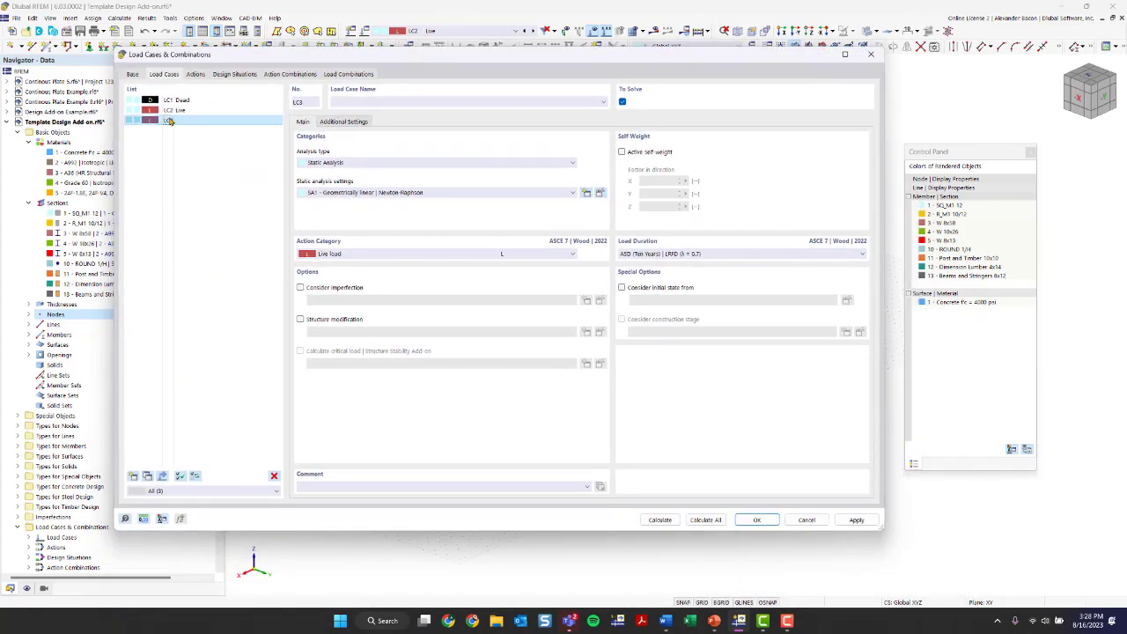
left_click(371, 100)
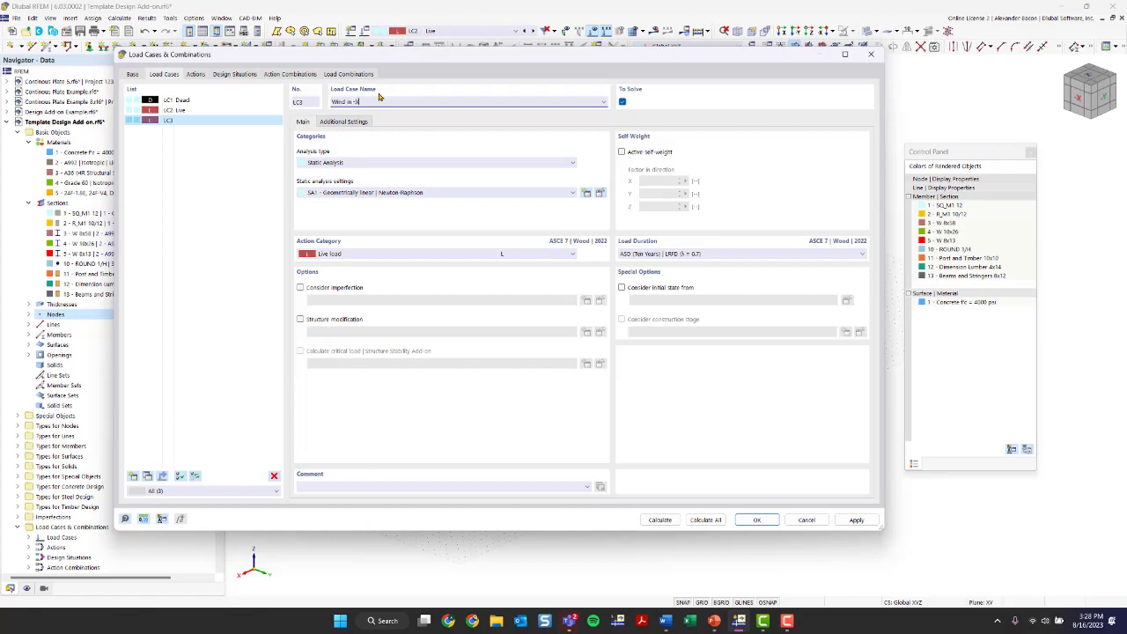
left_click(336, 255)
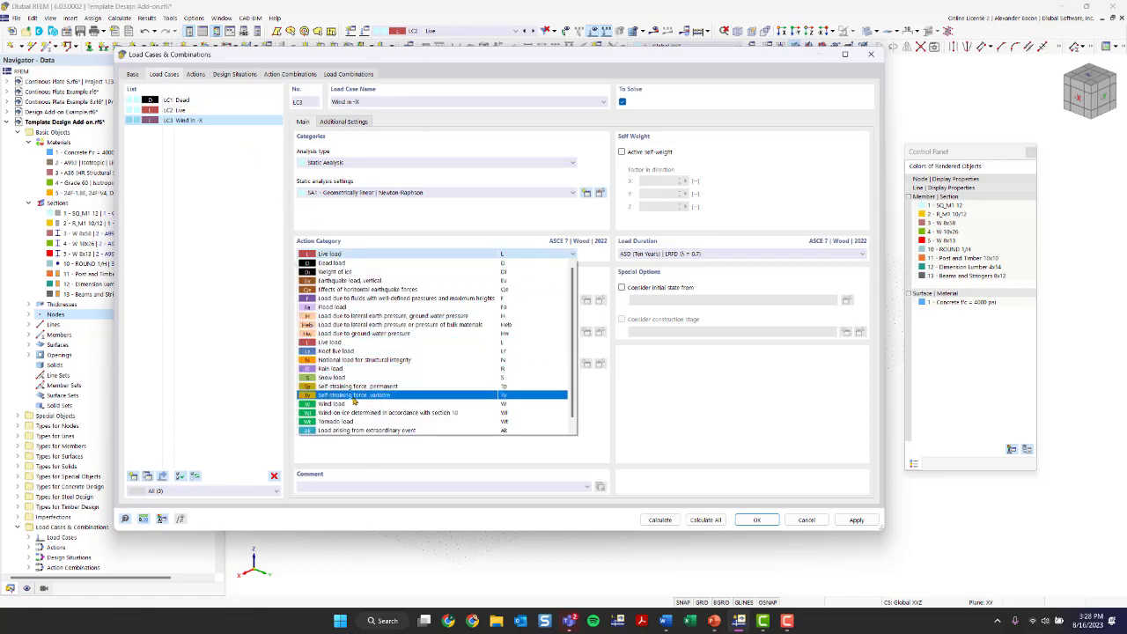
left_click(346, 403)
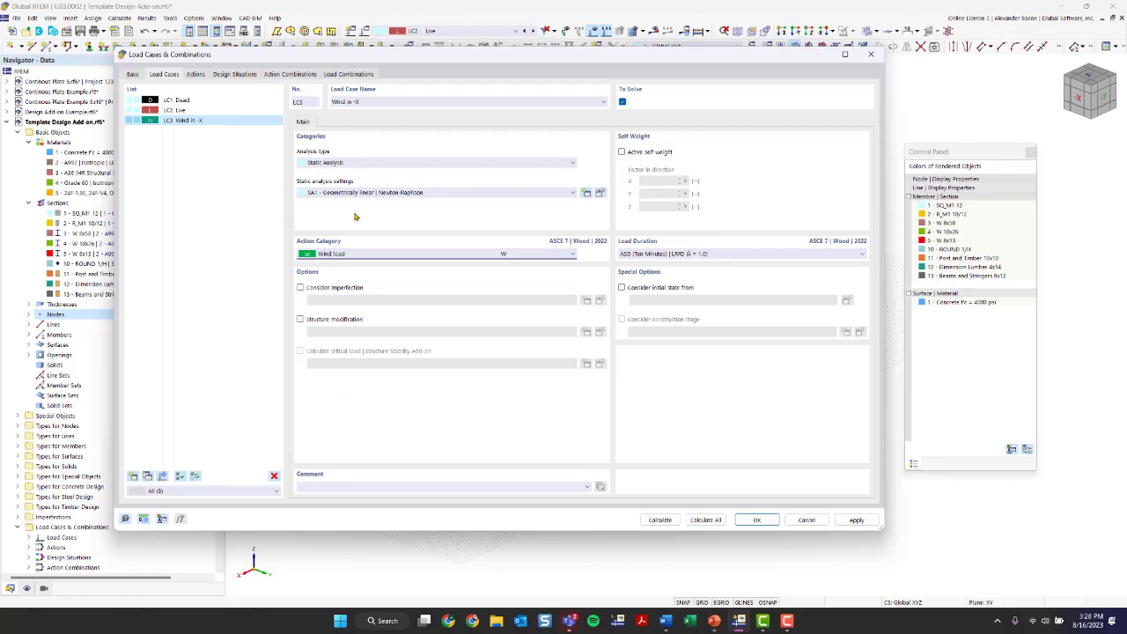
left_click(746, 519)
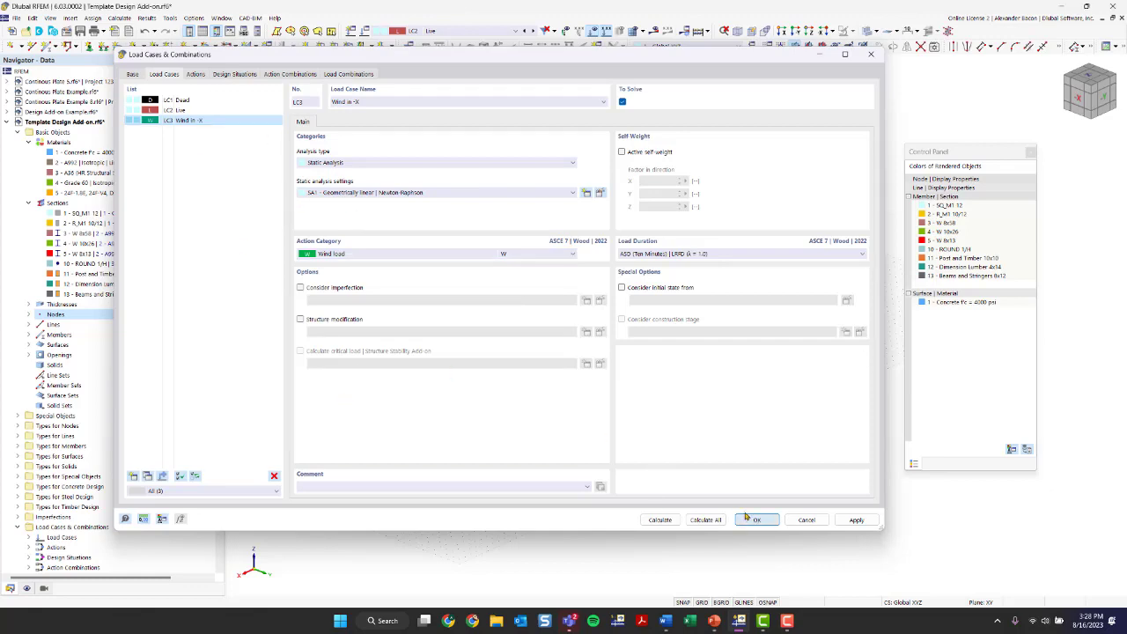
Step: Rename the wind load case as "Wind in +Y"
middle_click_drag(552, 516, 745, 463, "ctrl")
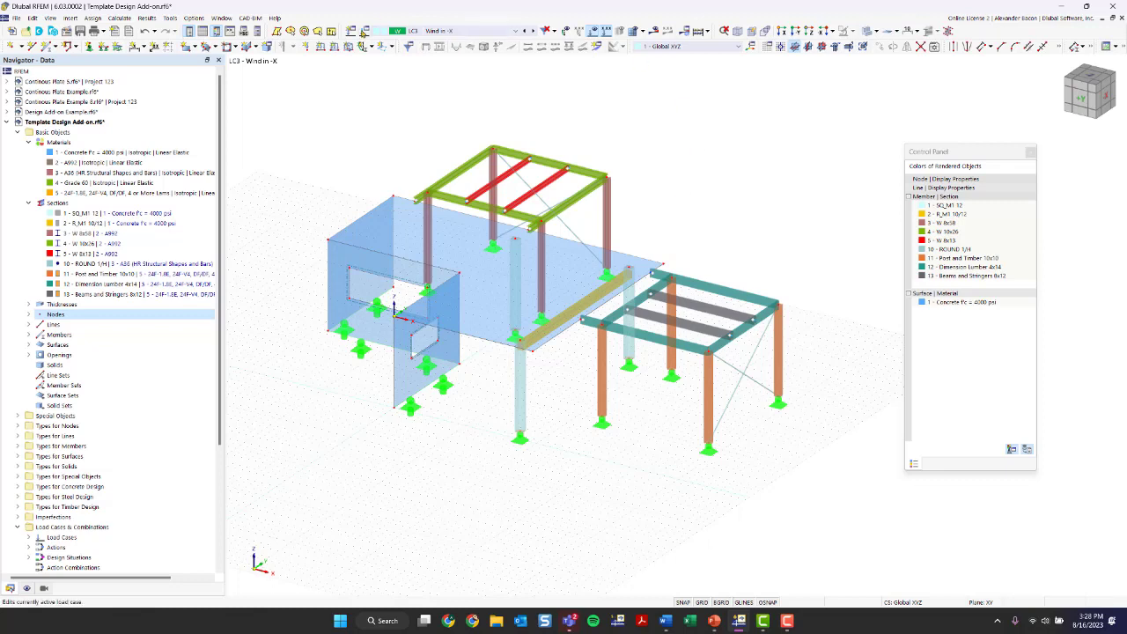
left_click(364, 32)
left_click(390, 101)
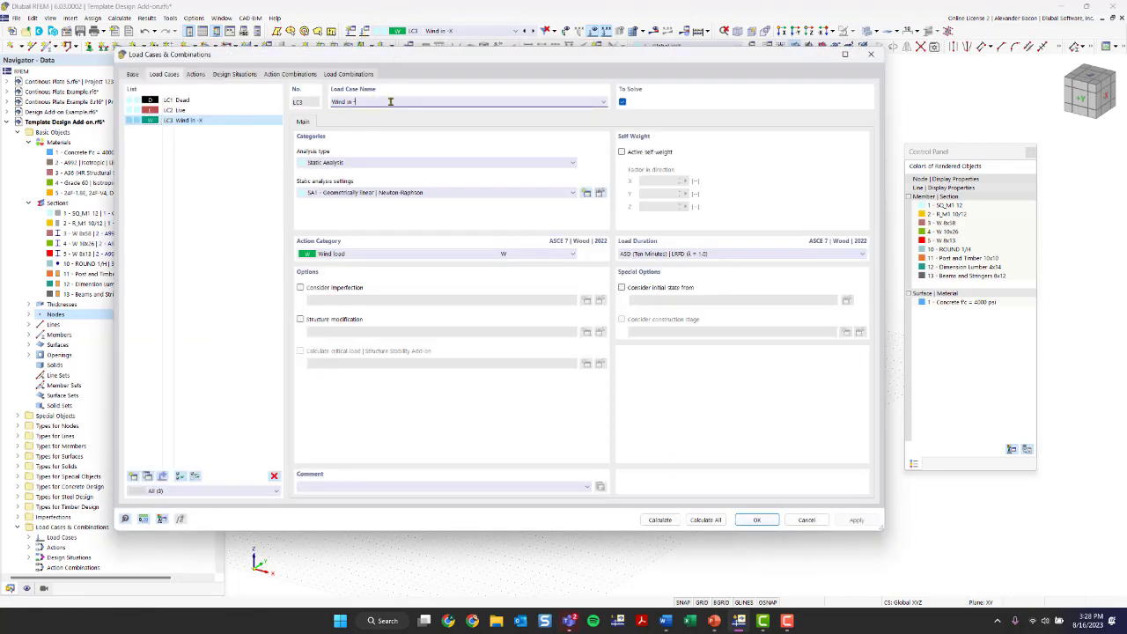
type("+Y")
left_click(756, 520)
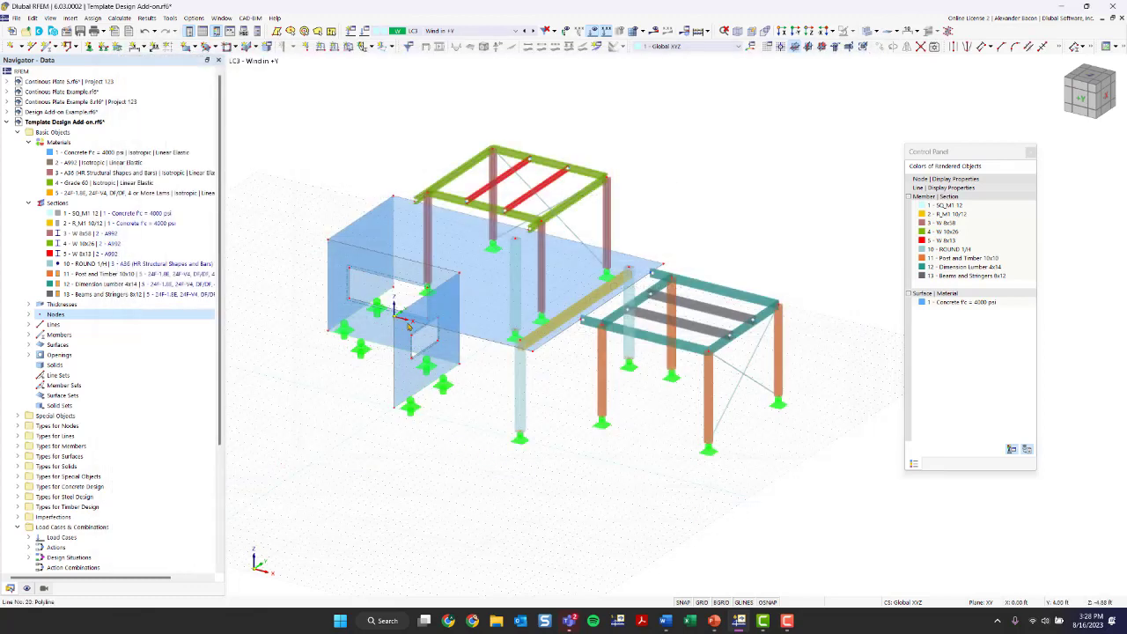
Step: Define a new uniform surface force load of 0.030 ksf in the wind load case
middle_click_drag(473, 543, 511, 465, "ctrl")
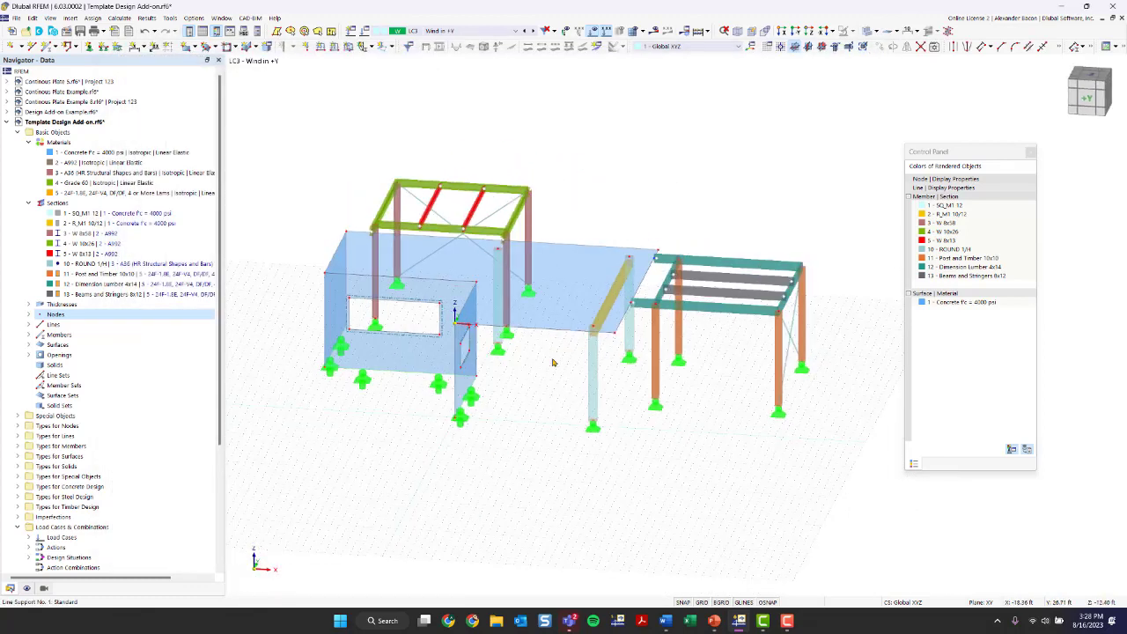
scroll(352, 348, "up", 5)
middle_click_drag(403, 487, 590, 449, "ctrl")
middle_click_drag(627, 503, 533, 367, "ctrl")
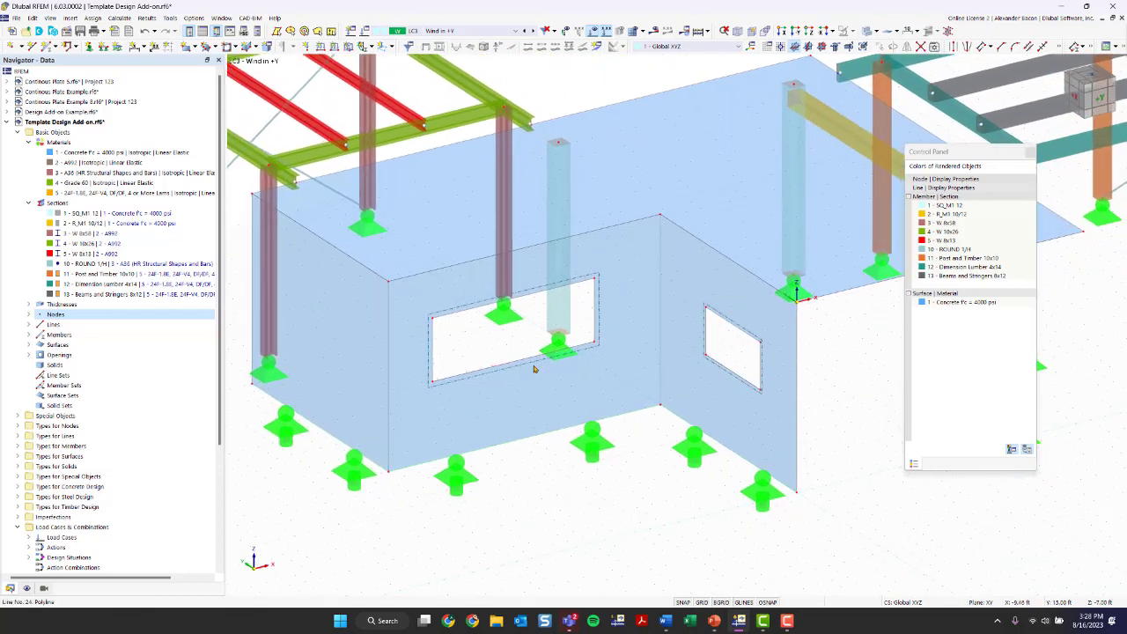
left_click(584, 397)
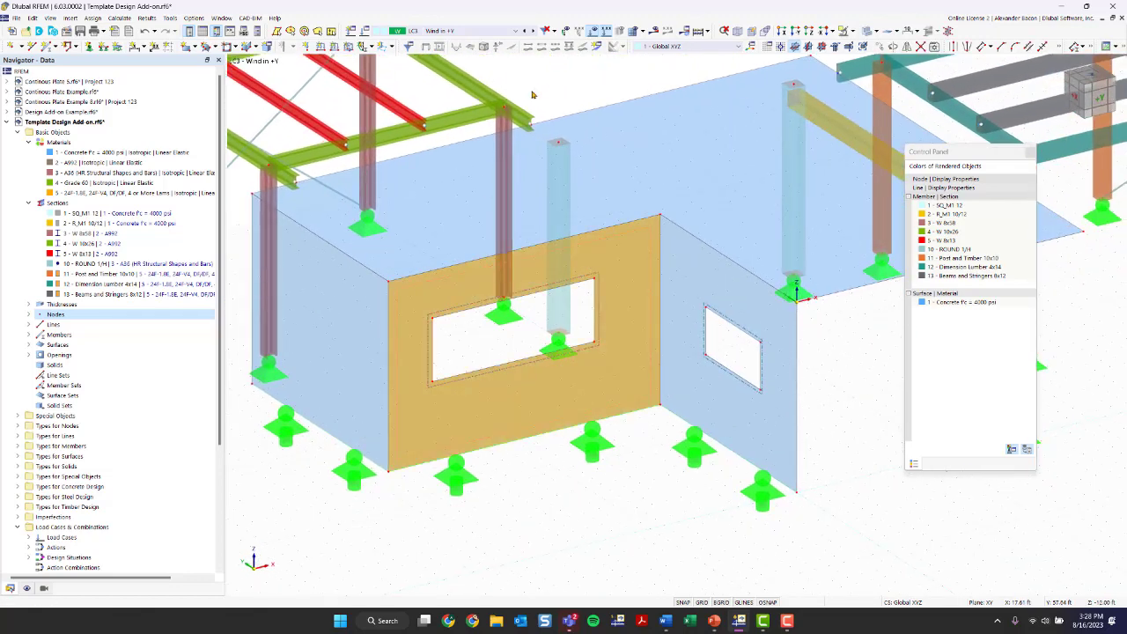
key("Escape")
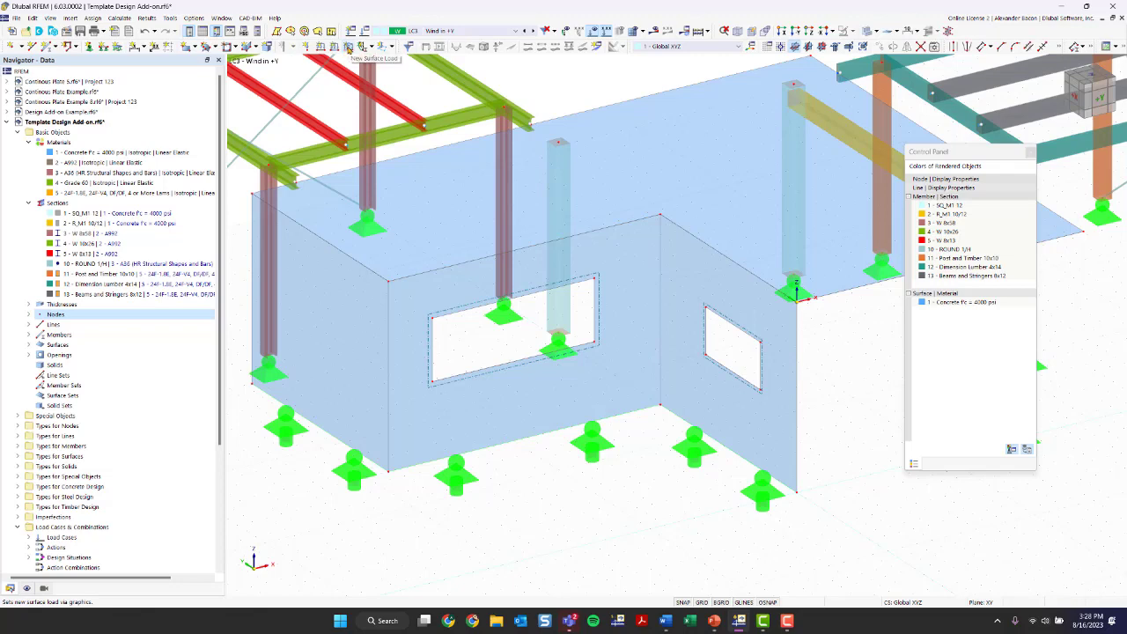
left_click(349, 48)
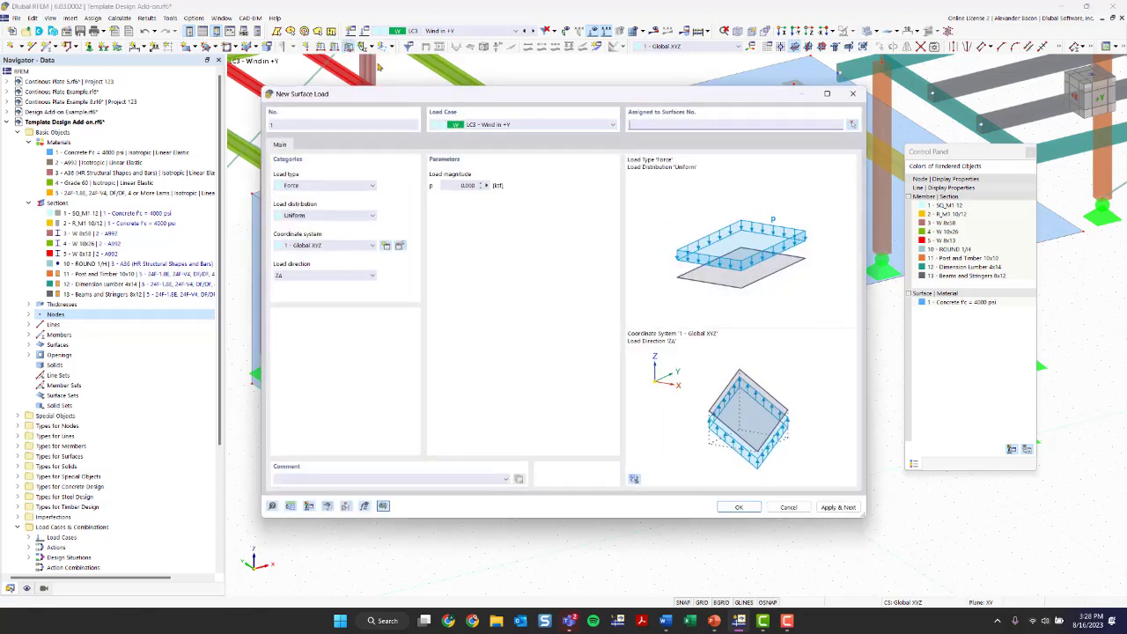
left_click(459, 186)
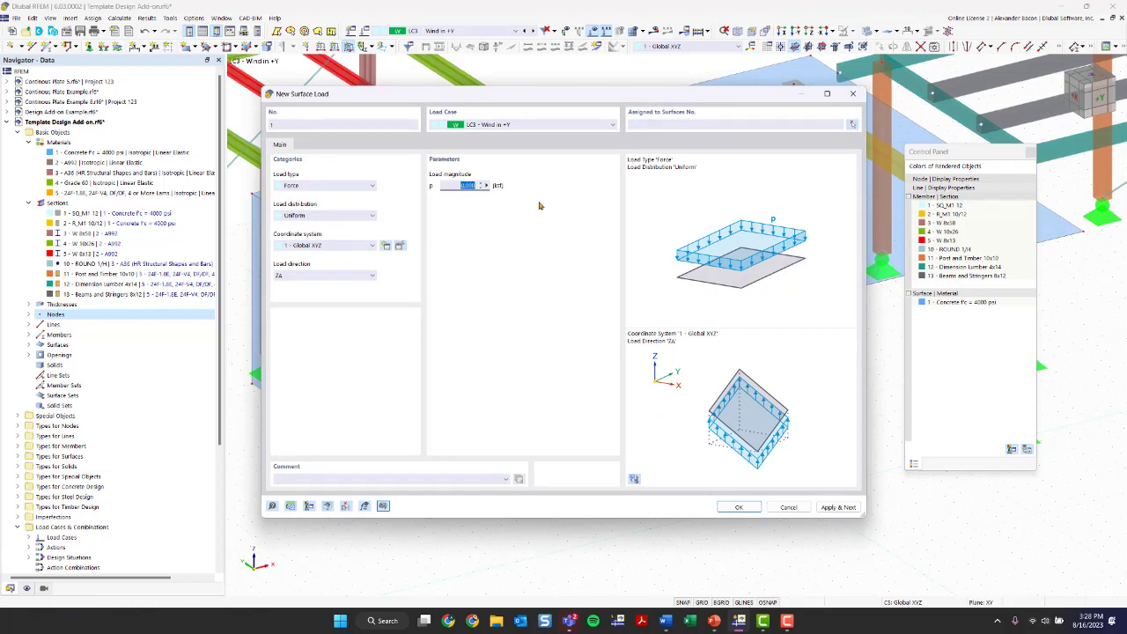
type("0")
left_click(740, 508)
Step: Assign the surface load to the concrete wall with the wide window opening
left_click(571, 449)
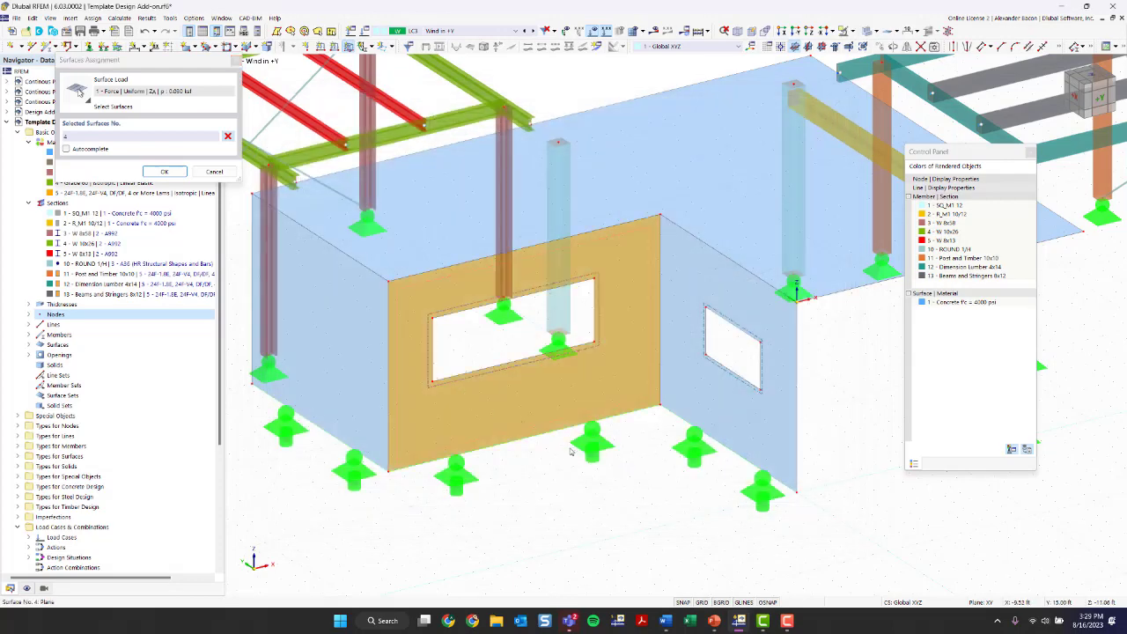
left_click(167, 173)
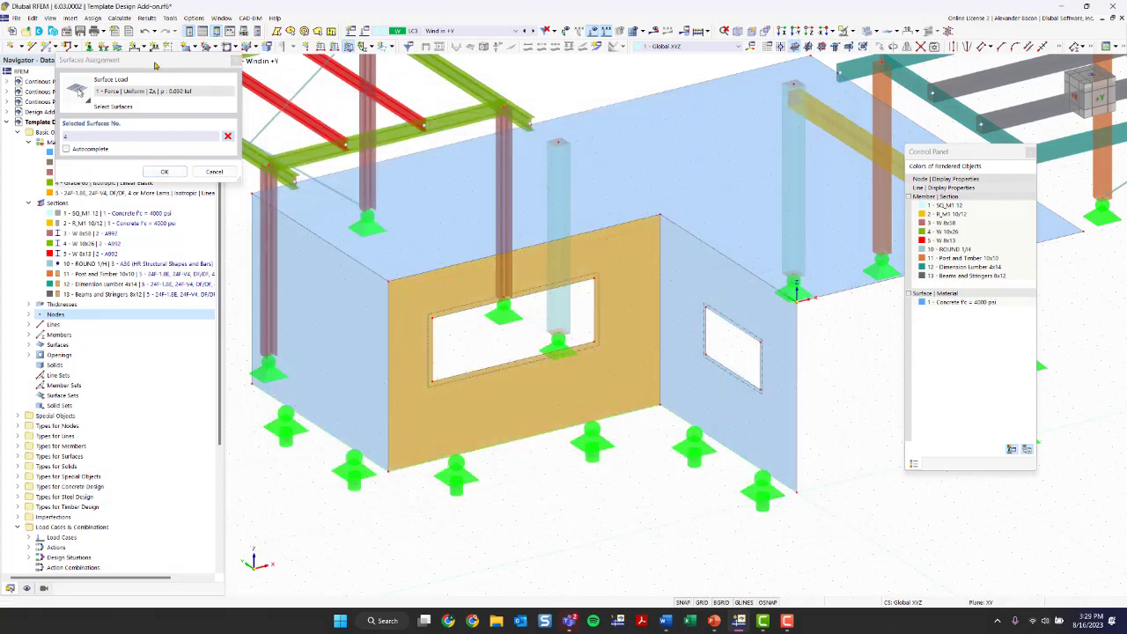
left_click_drag(215, 60, 838, 429)
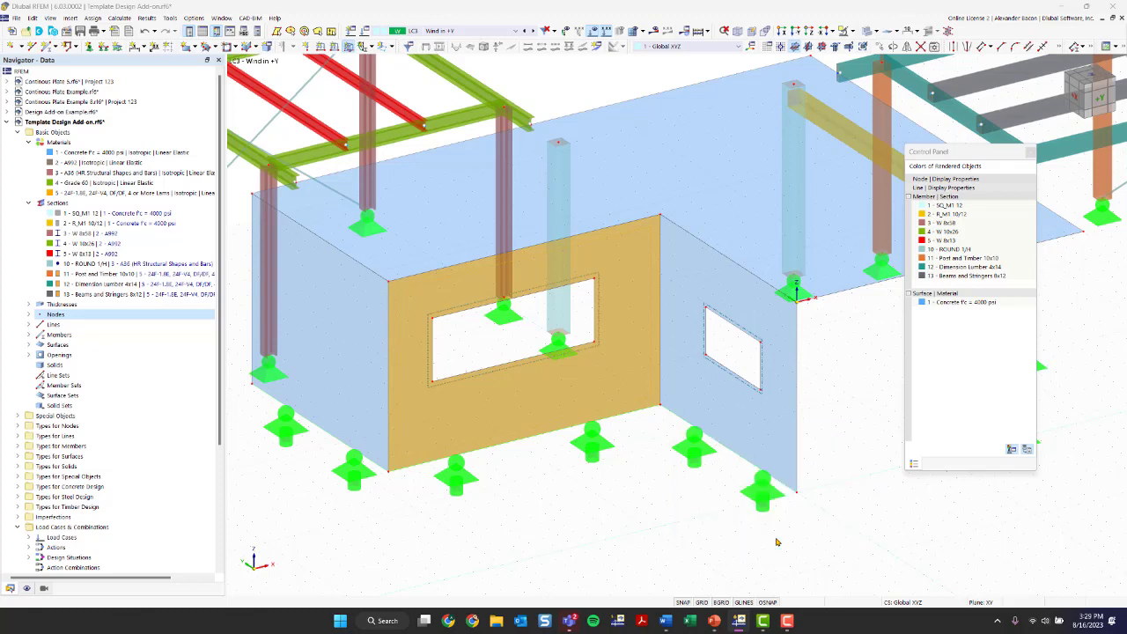
left_click(780, 542)
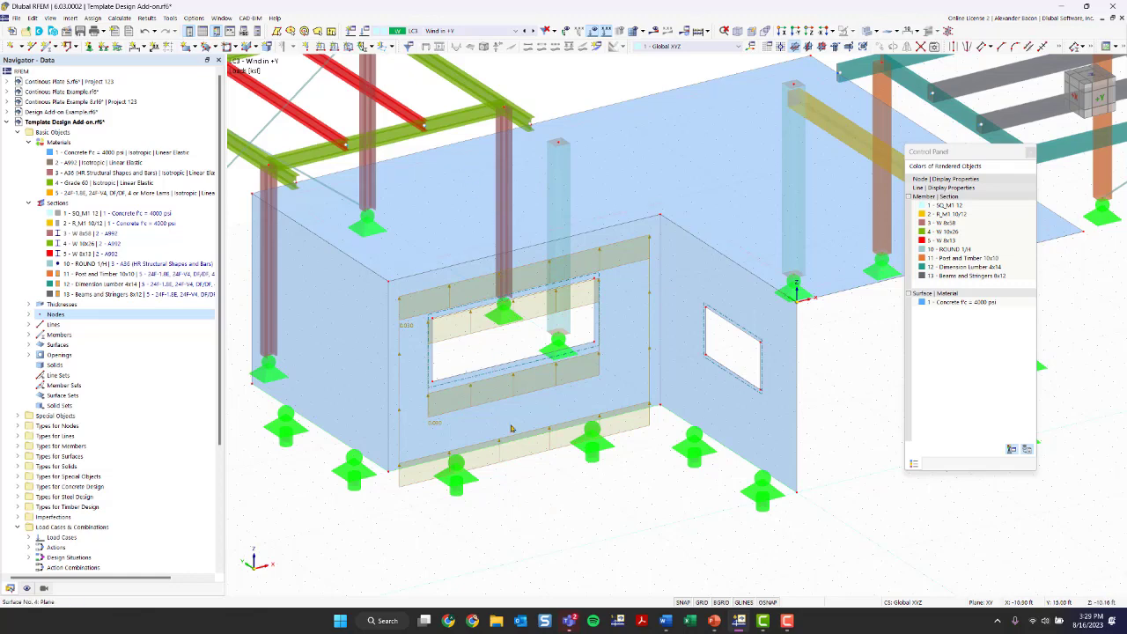
Step: Change the wall surface load's direction to YA, global in Y on true area
double_click(514, 461)
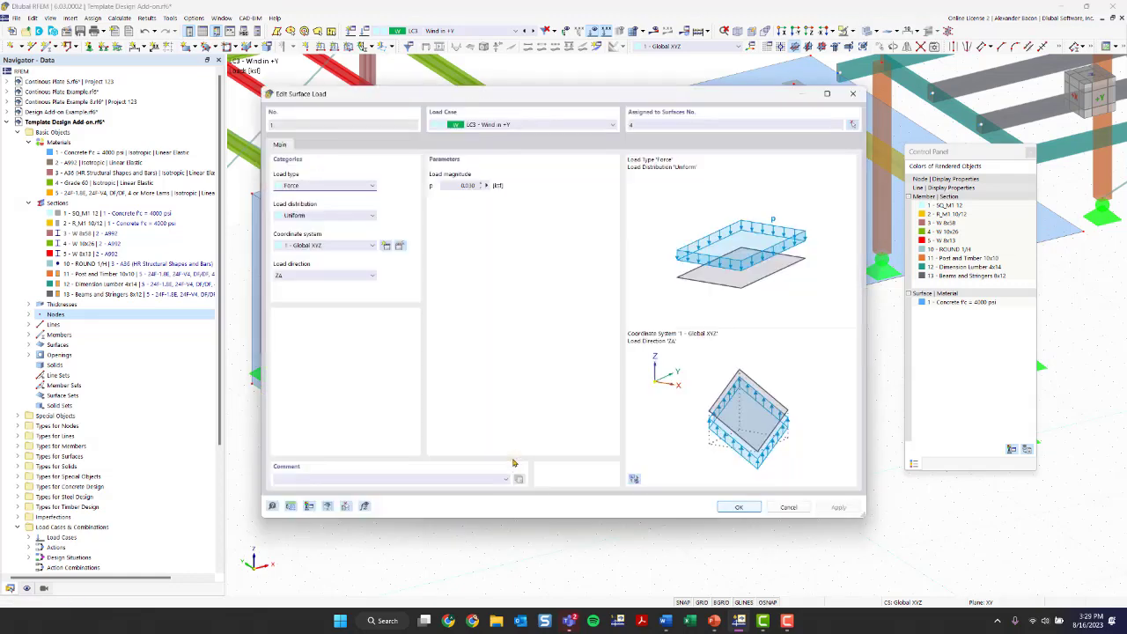
left_click(347, 278)
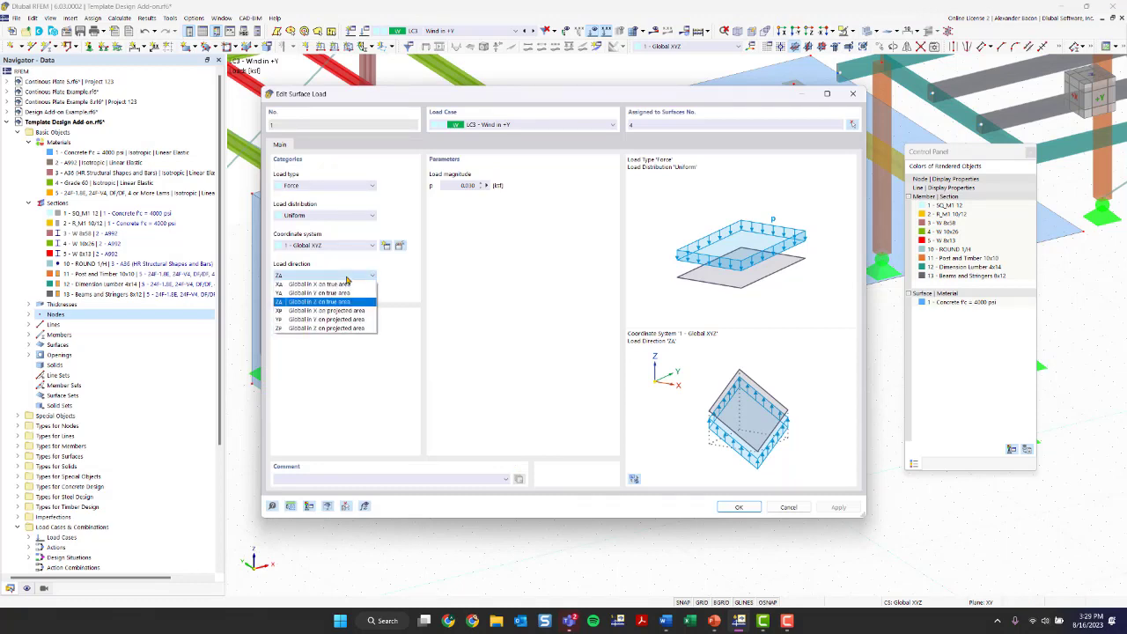
left_click(336, 293)
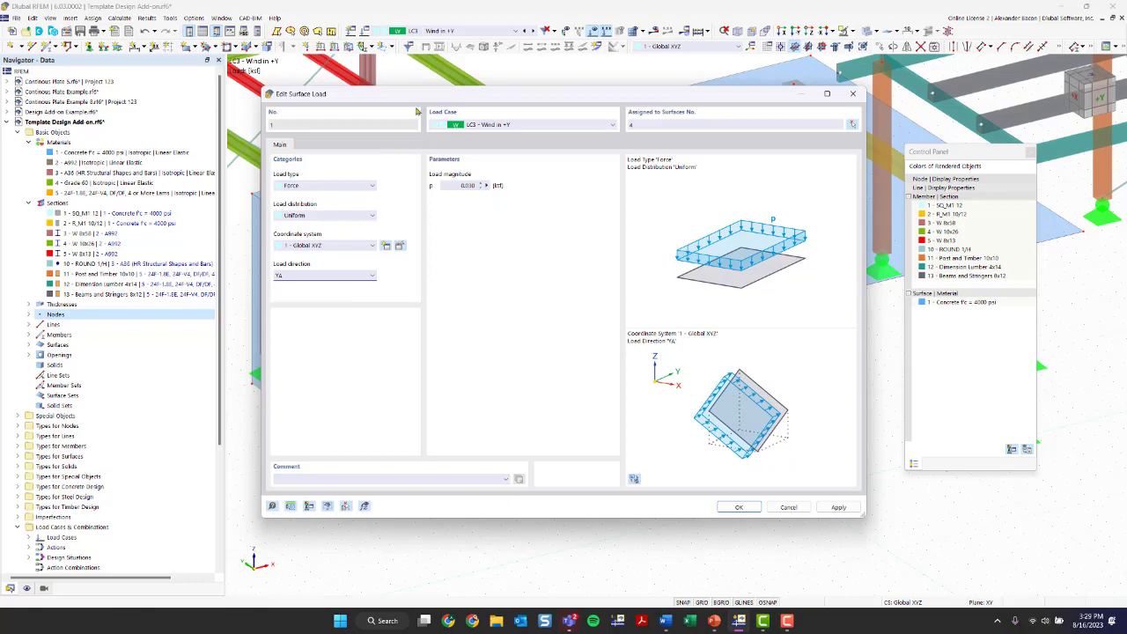
left_click(737, 508)
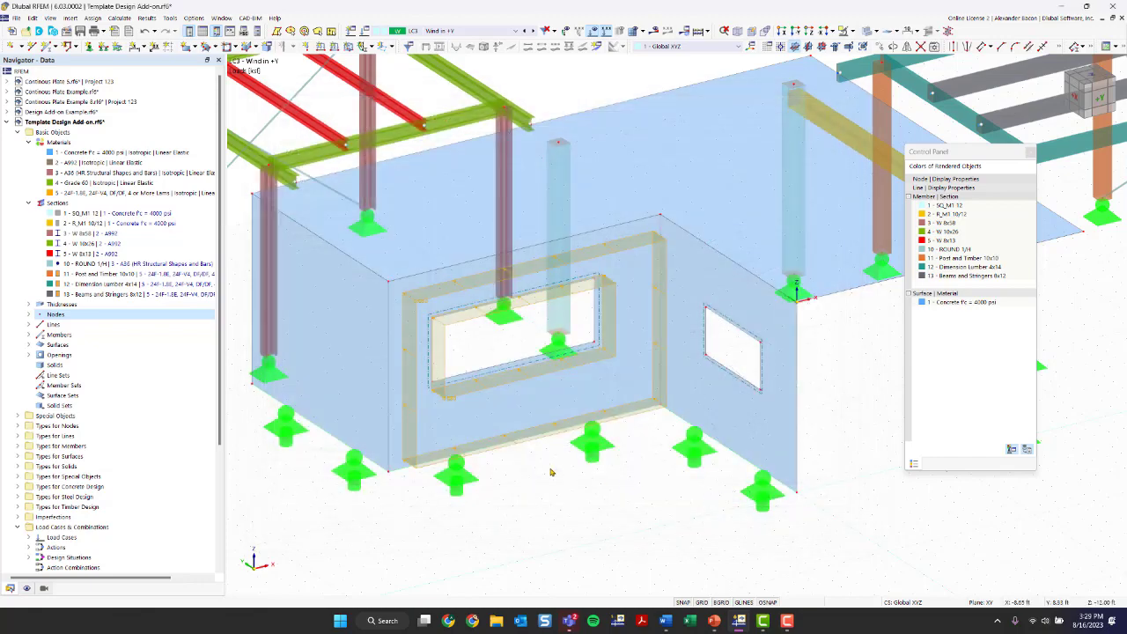
Step: Examine how the wind surface load is distributed on the concrete wall around its window opening
scroll(564, 483, "up", 2)
right_click_drag(580, 479, 520, 308)
key("Escape")
scroll(475, 375, "up", 3)
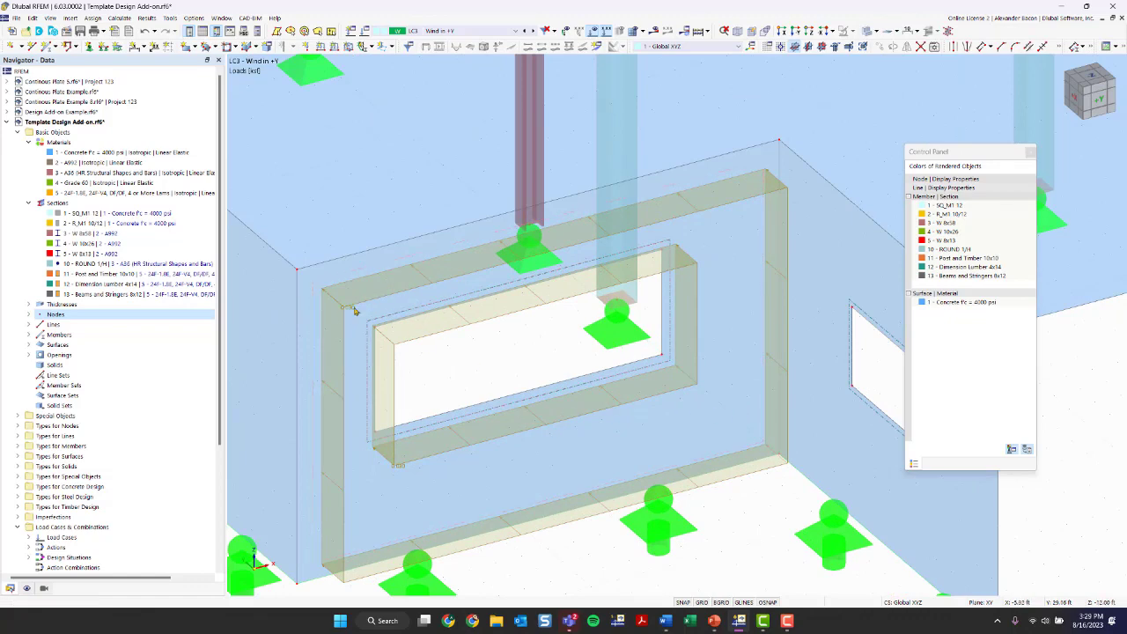
scroll(469, 343, "up", 2)
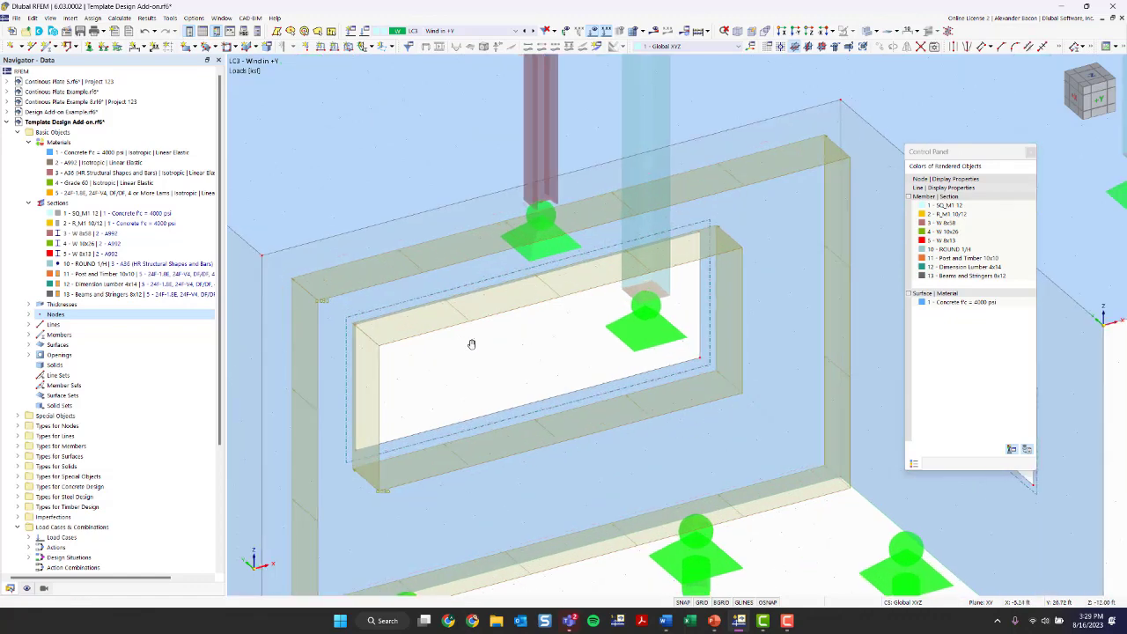
scroll(472, 344, "down", 3)
scroll(537, 320, "up", 2)
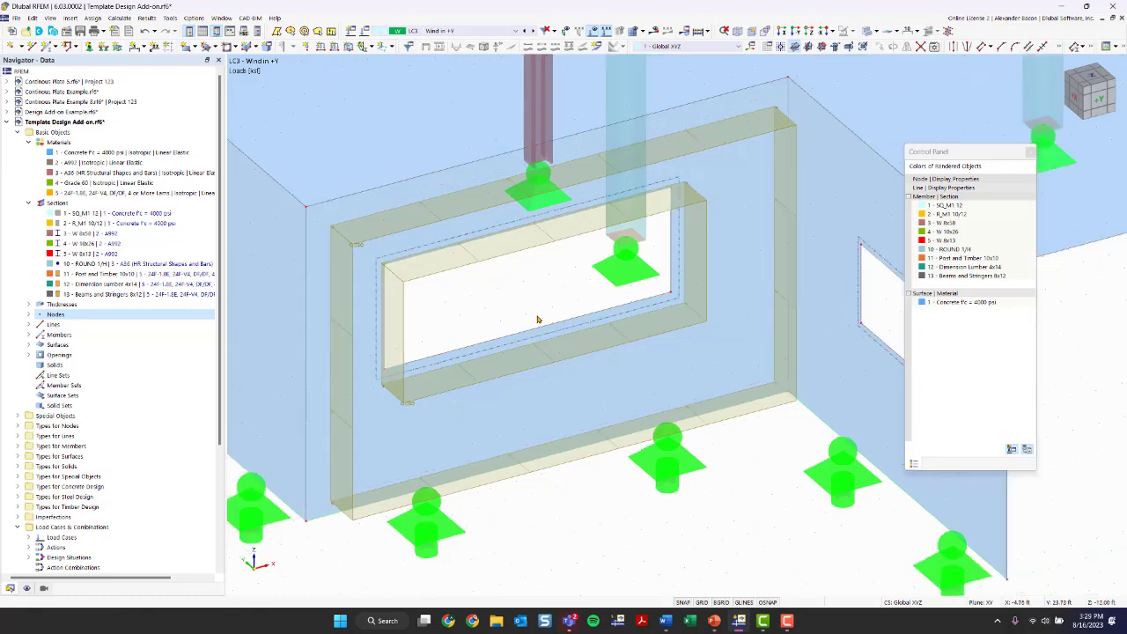
scroll(538, 320, "down", 1)
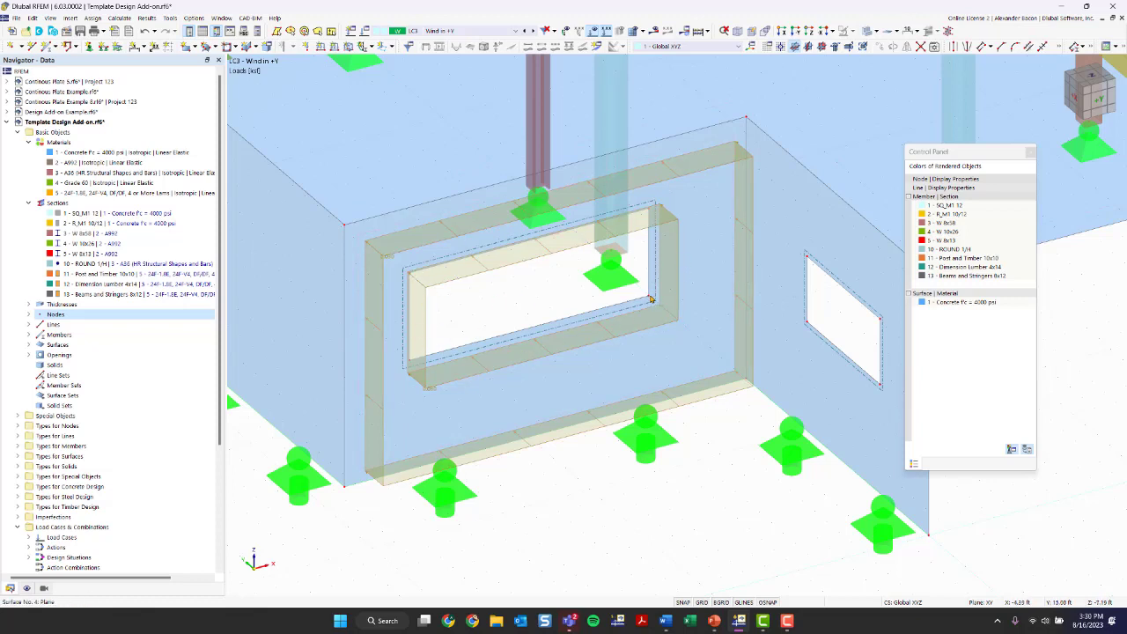
Step: Define a new opening load of 0.030 ksf with uniform/trapezoidal distribution, acting in the global YA direction
left_click(392, 48)
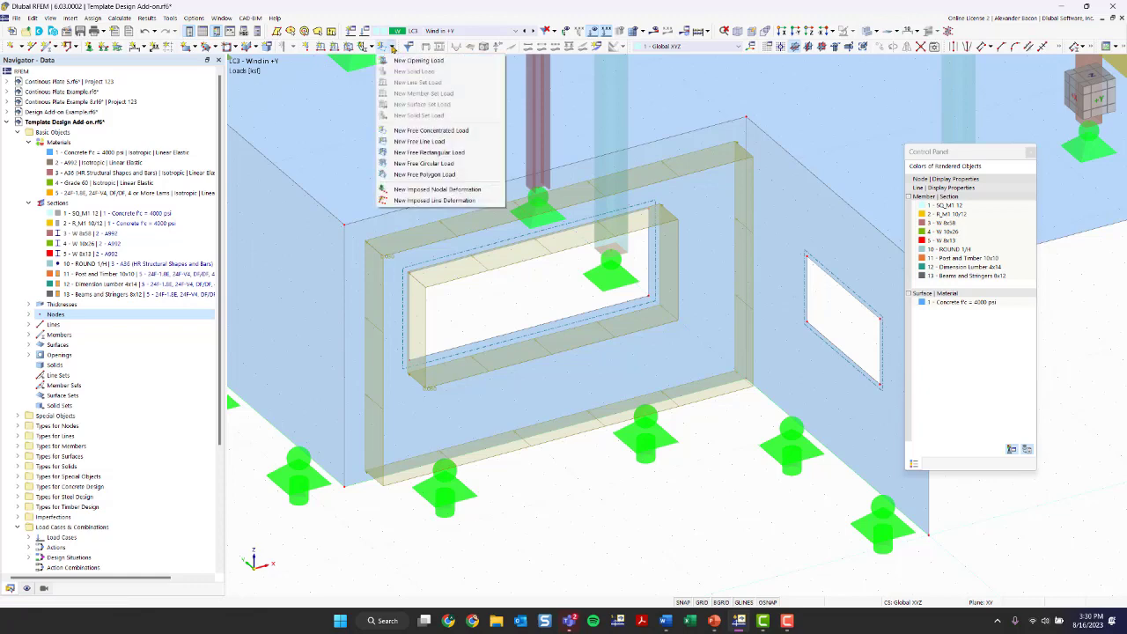
left_click(405, 64)
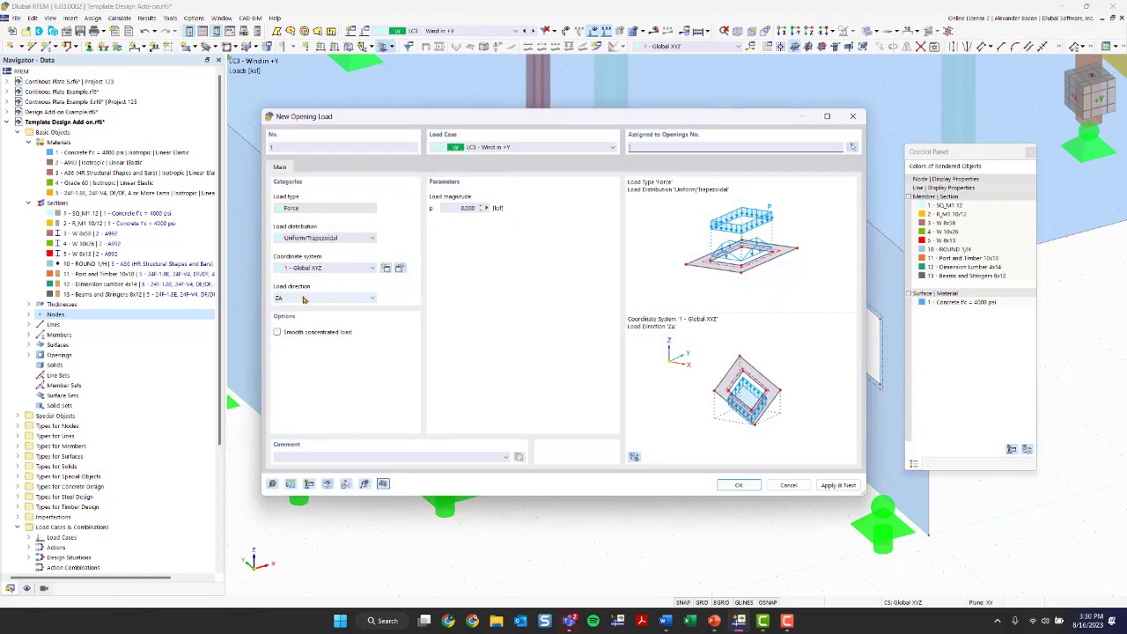
left_click(449, 207)
type("0")
left_click(304, 298)
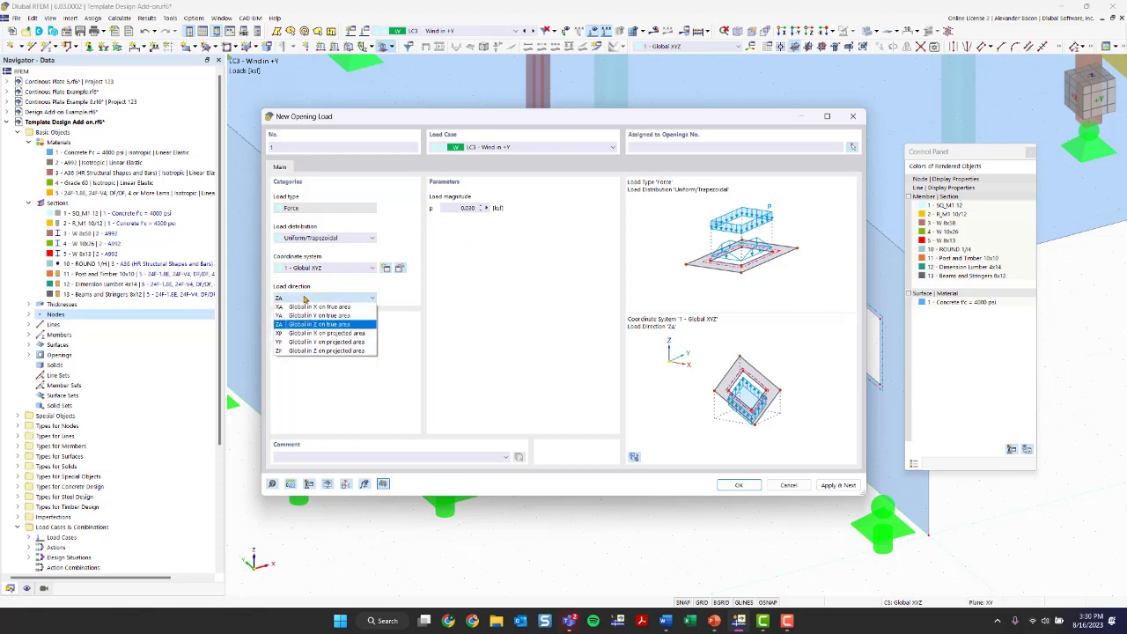
left_click(308, 315)
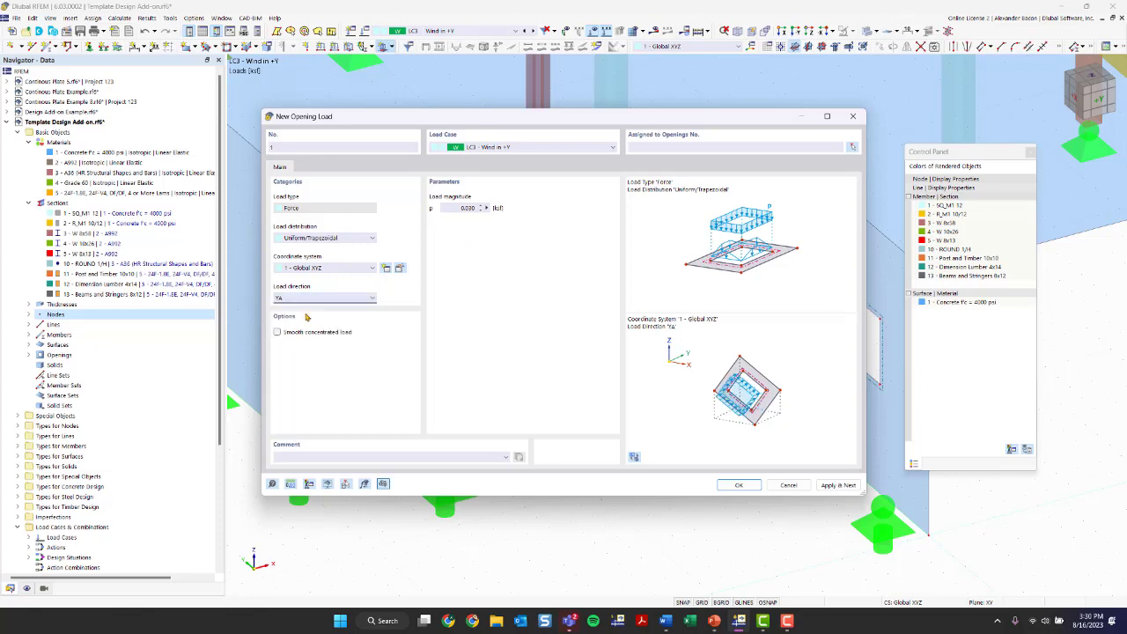
left_click(320, 238)
left_click(323, 242)
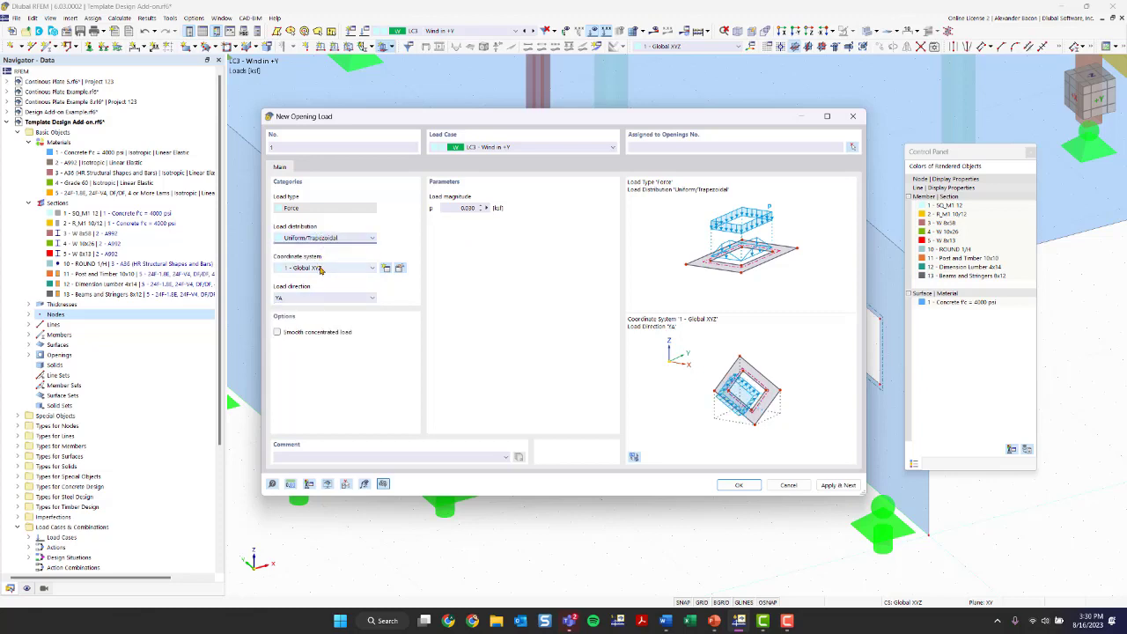
left_click(321, 269)
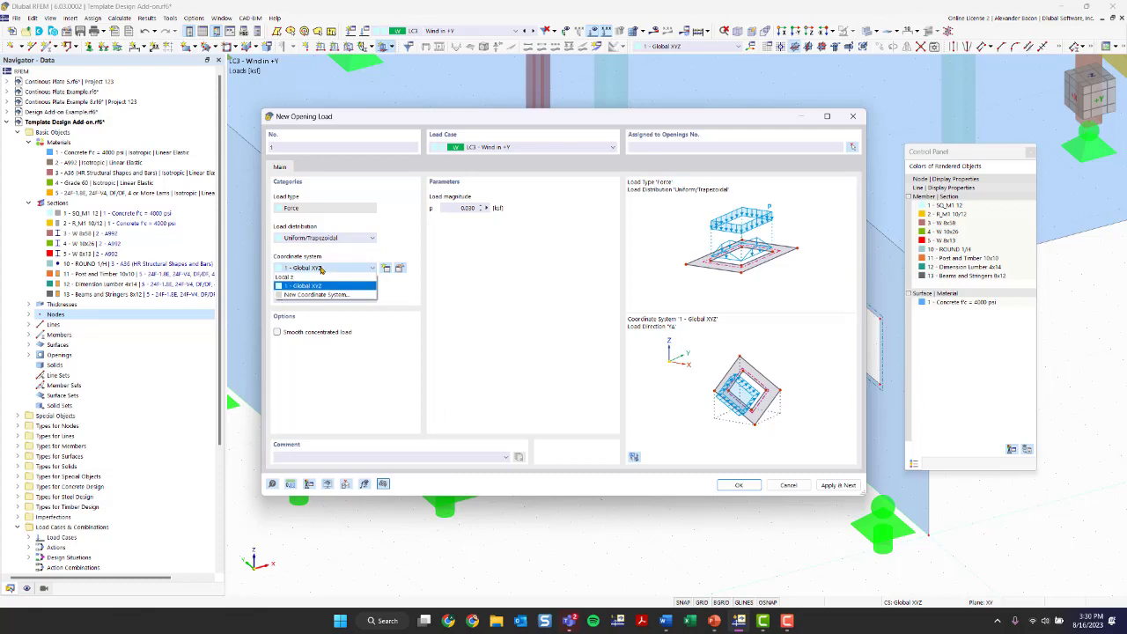
left_click(321, 268)
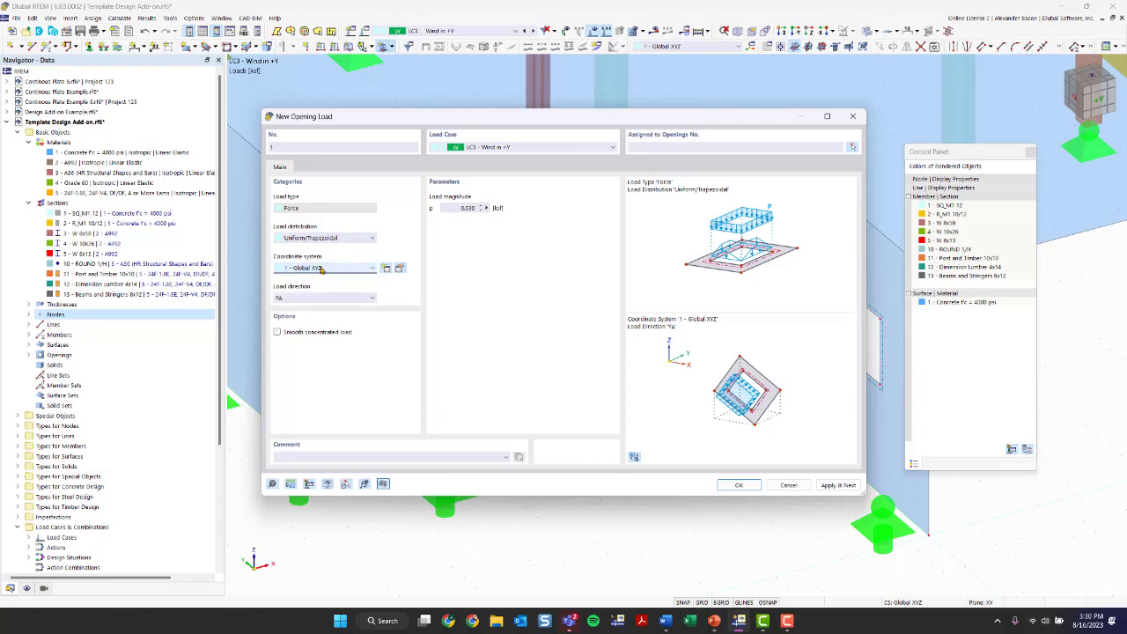
left_click(743, 485)
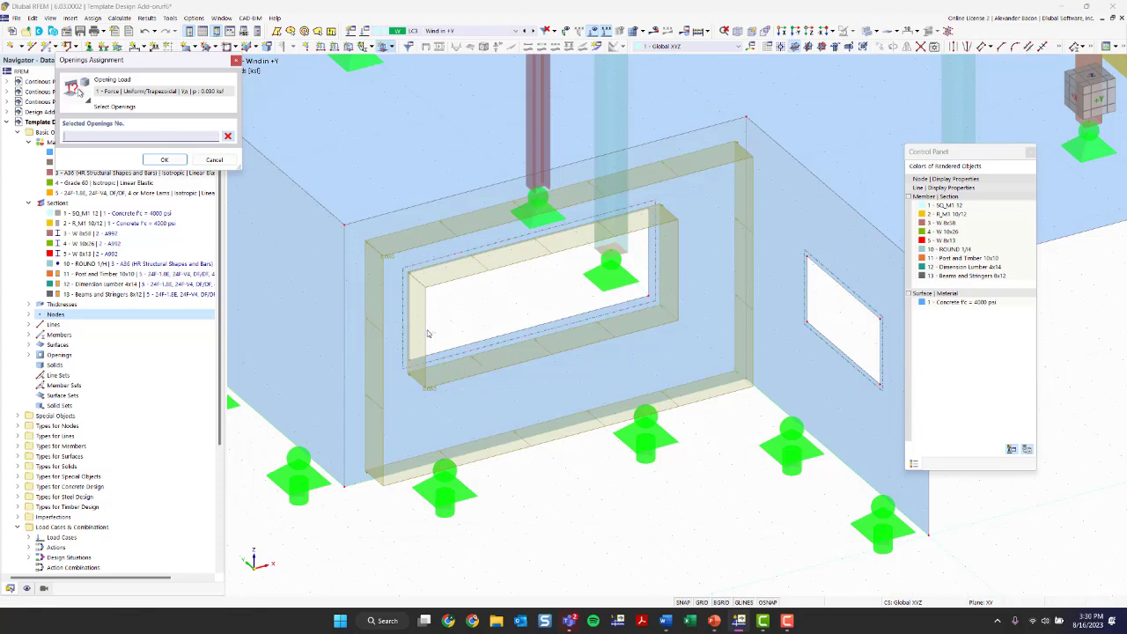
Step: Assign the opening load to the wide window opening in the loaded concrete wall
scroll(446, 361, "up", 3)
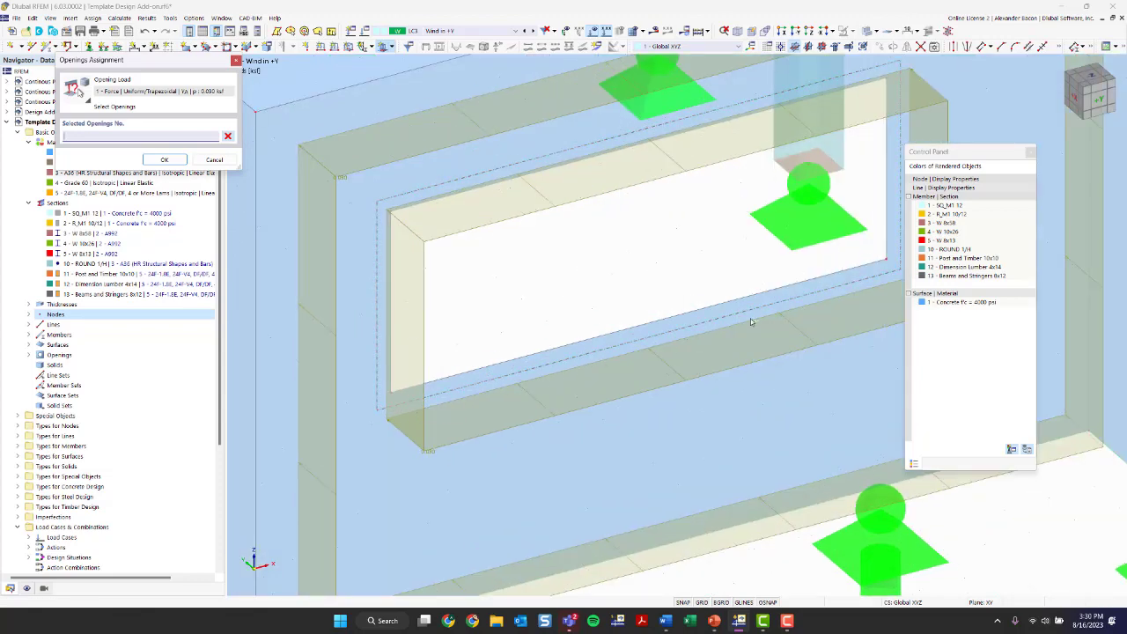
left_click(378, 210)
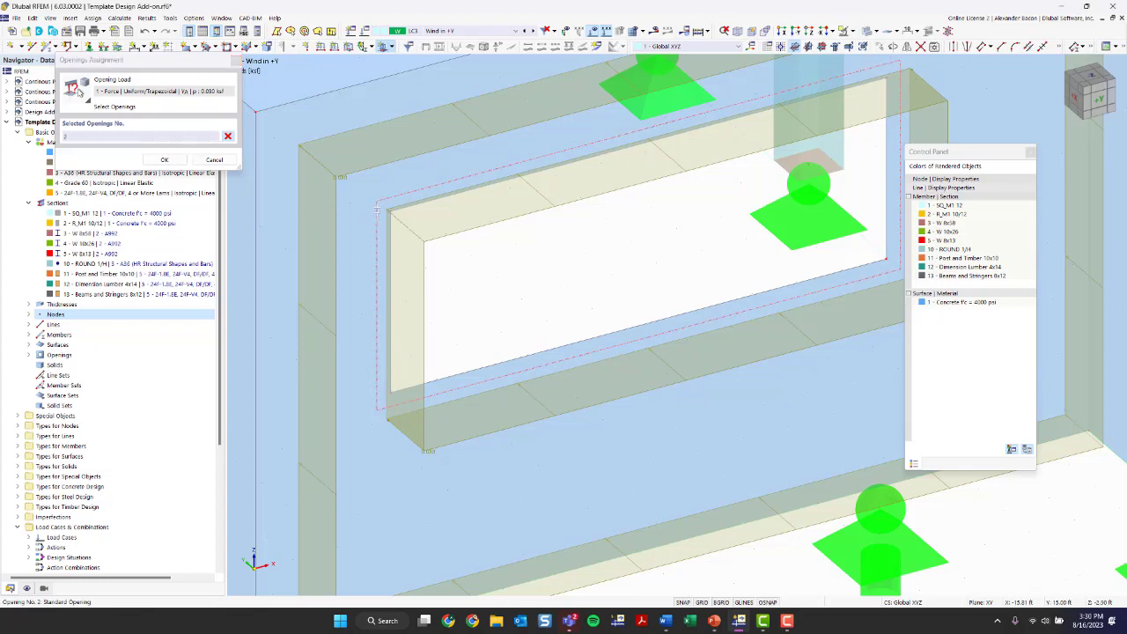
left_click(162, 161)
scroll(628, 258, "down", 4)
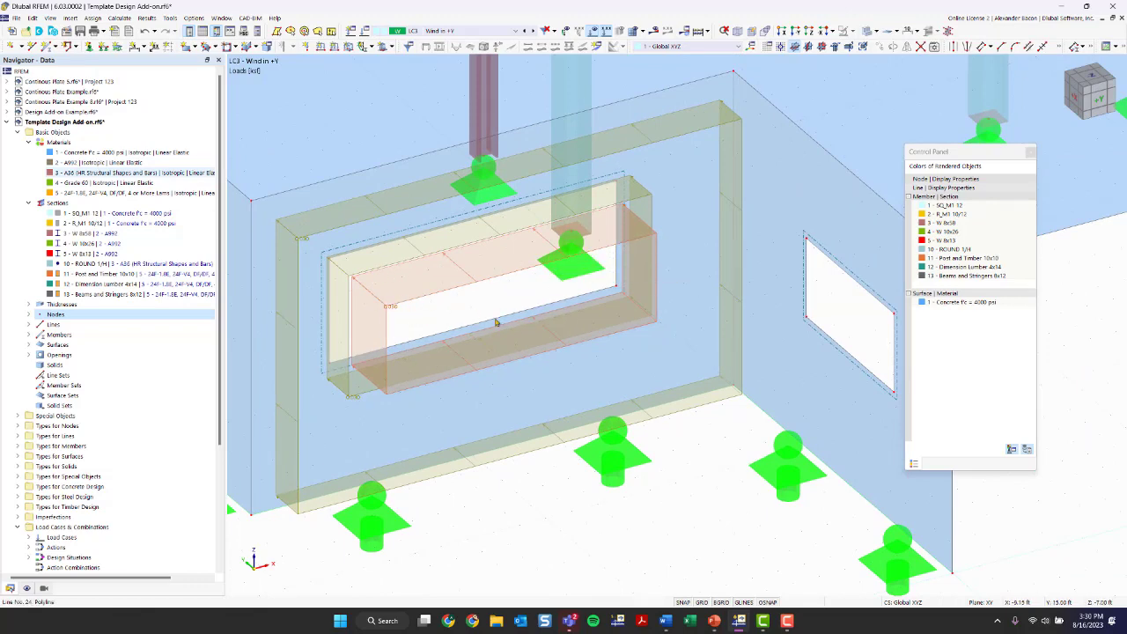
Step: Examine the walls with openings, the slab edge and the timber frame to locate the open sides exposed to wind
scroll(479, 310, "down", 3)
middle_click_drag(780, 367, 657, 389)
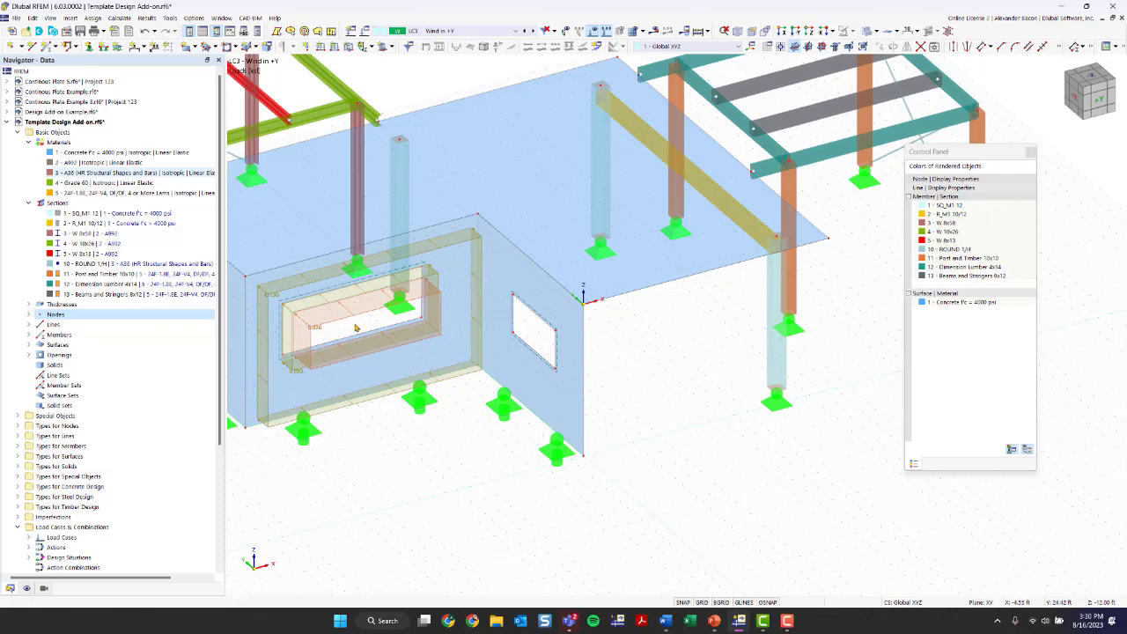
middle_click_drag(647, 369, 567, 384, "ctrl")
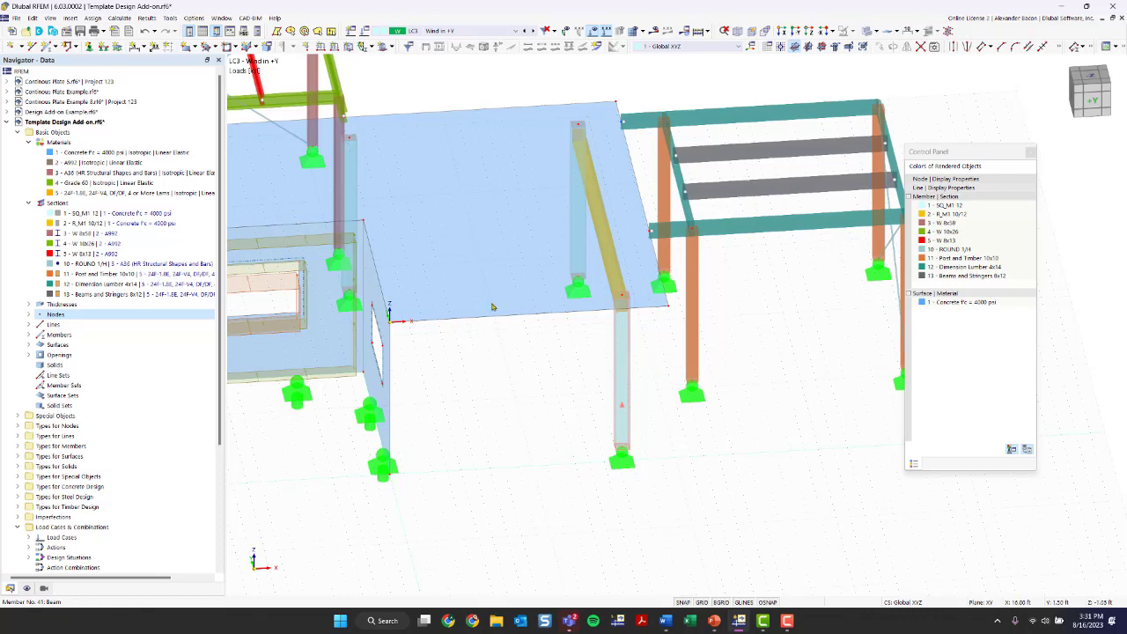
scroll(493, 387, "up", 2)
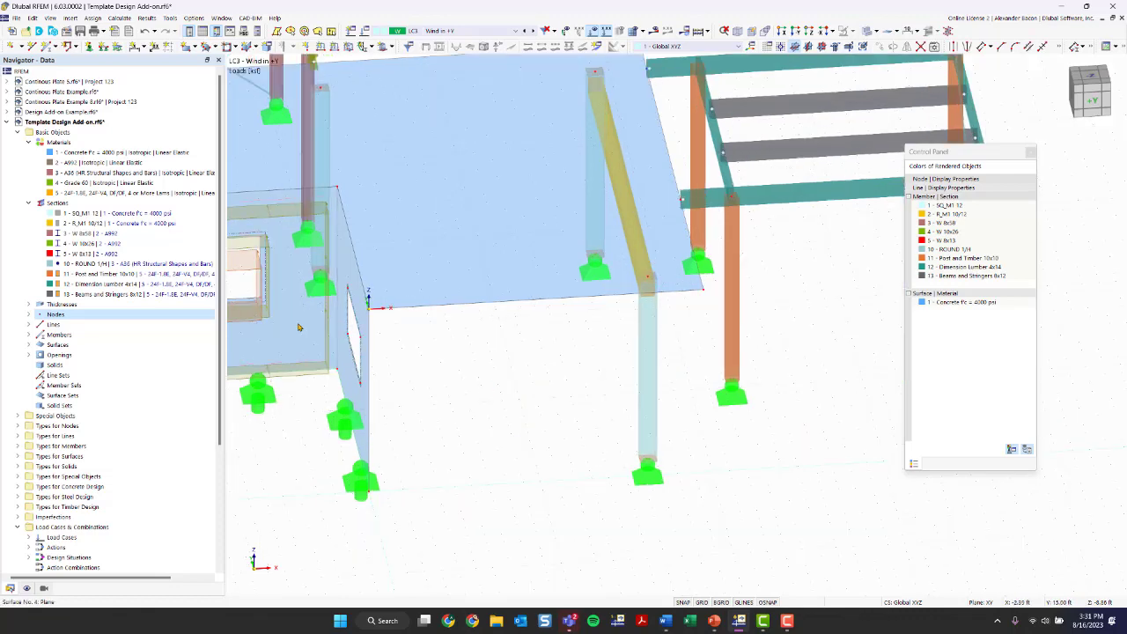
middle_click_drag(463, 355, 517, 385)
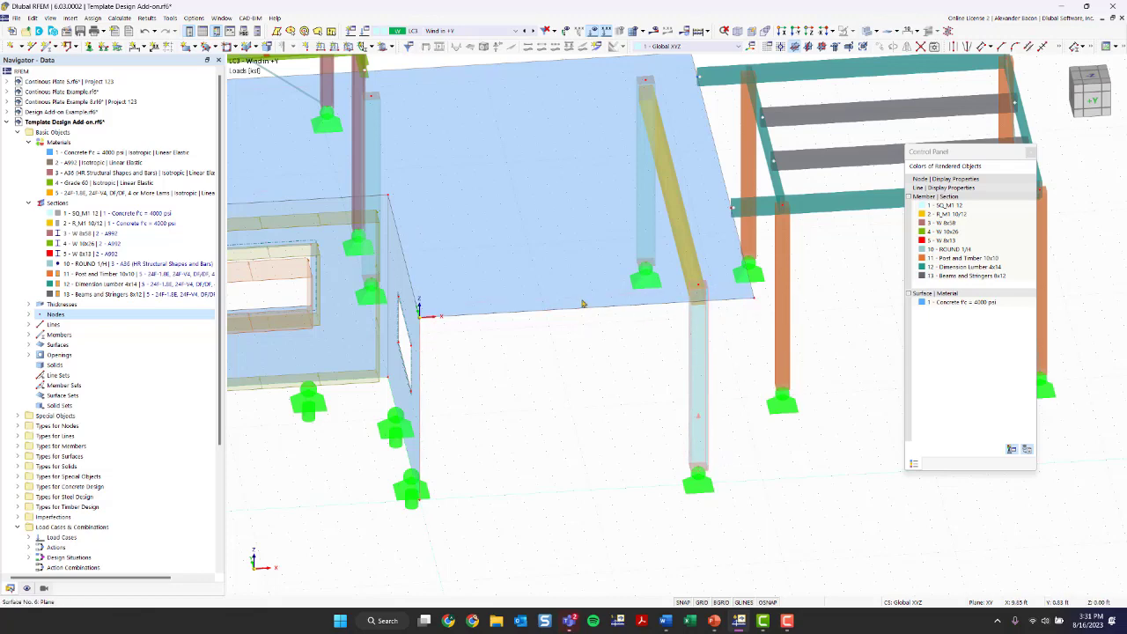
mouse_move(608, 383)
middle_mouse_down("ctrl")
mouse_move(575, 375)
mouse_move(620, 371)
middle_mouse_up("ctrl")
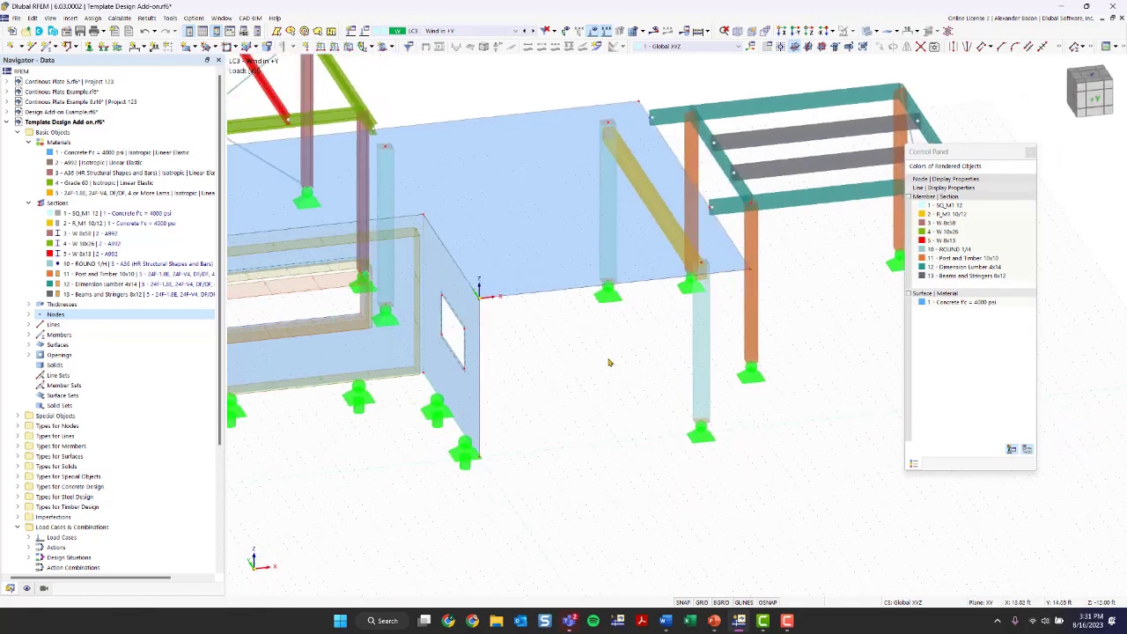
middle_click_drag(609, 363, 533, 358, "ctrl")
scroll(531, 376, "down", 10)
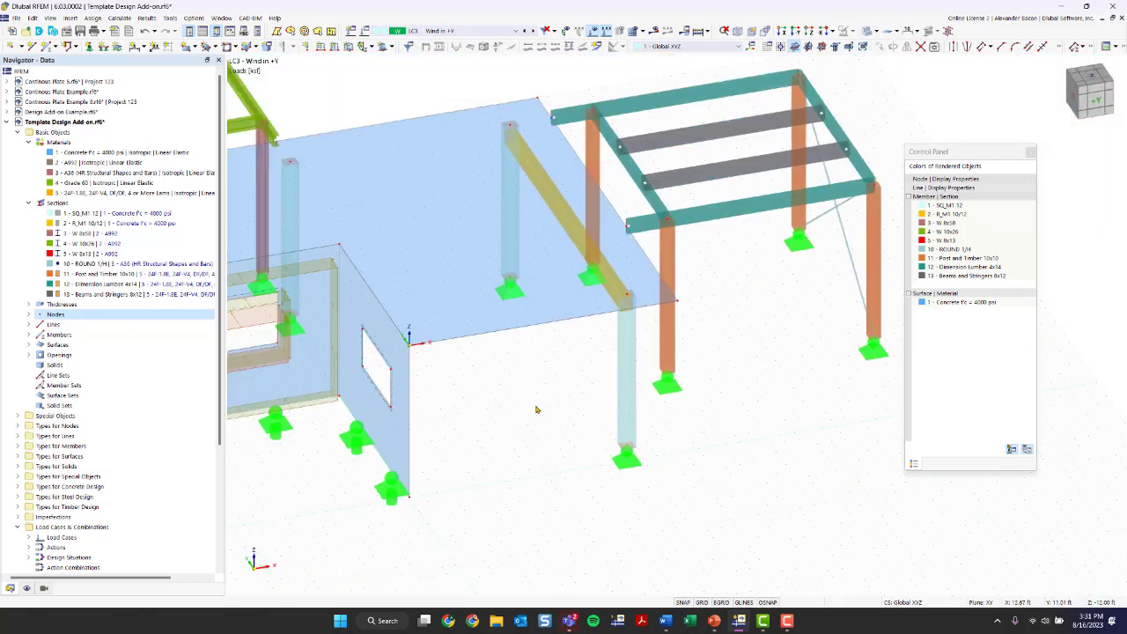
middle_click_drag(536, 407, 540, 365)
scroll(539, 365, "up", 2)
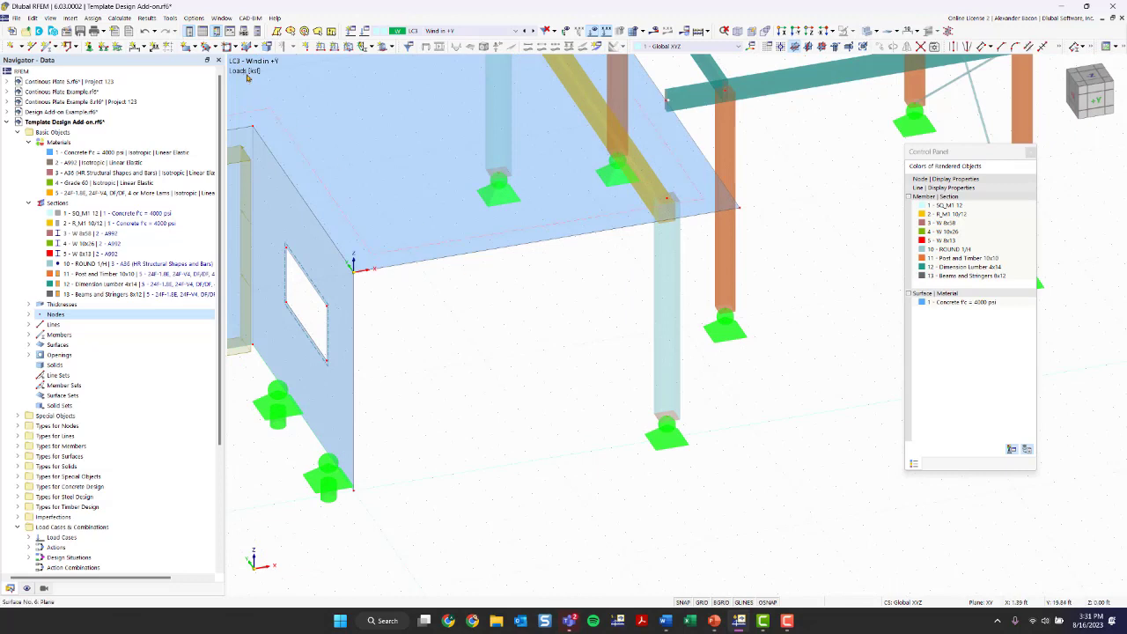
Step: Start a new rectangular surface and set its stiffness type to Load Transfer
left_click(187, 49)
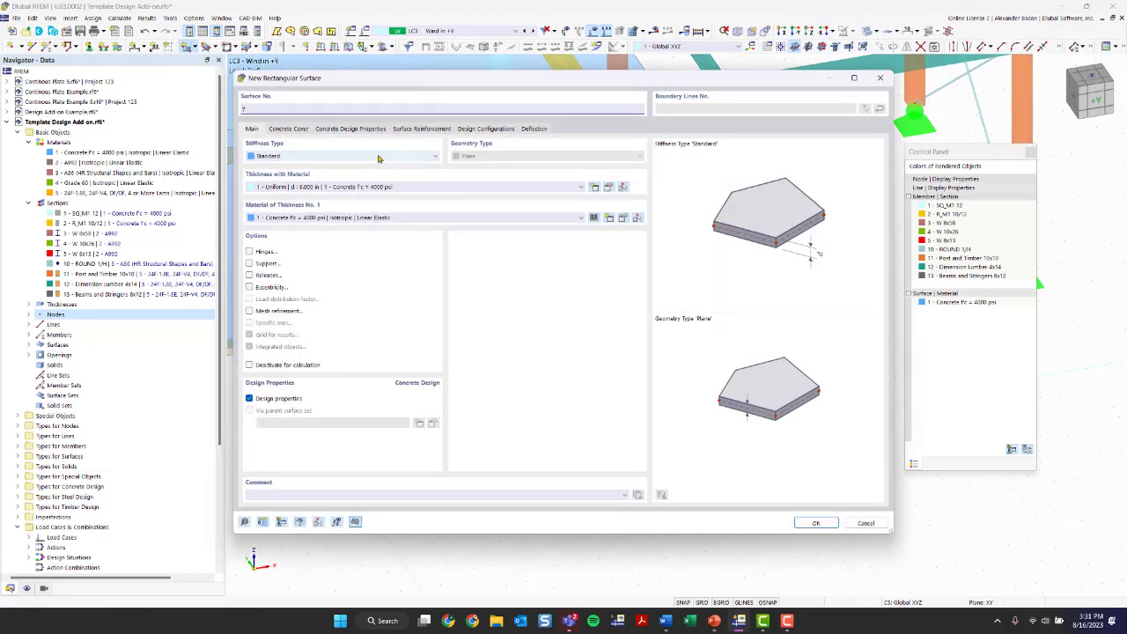
left_click(381, 156)
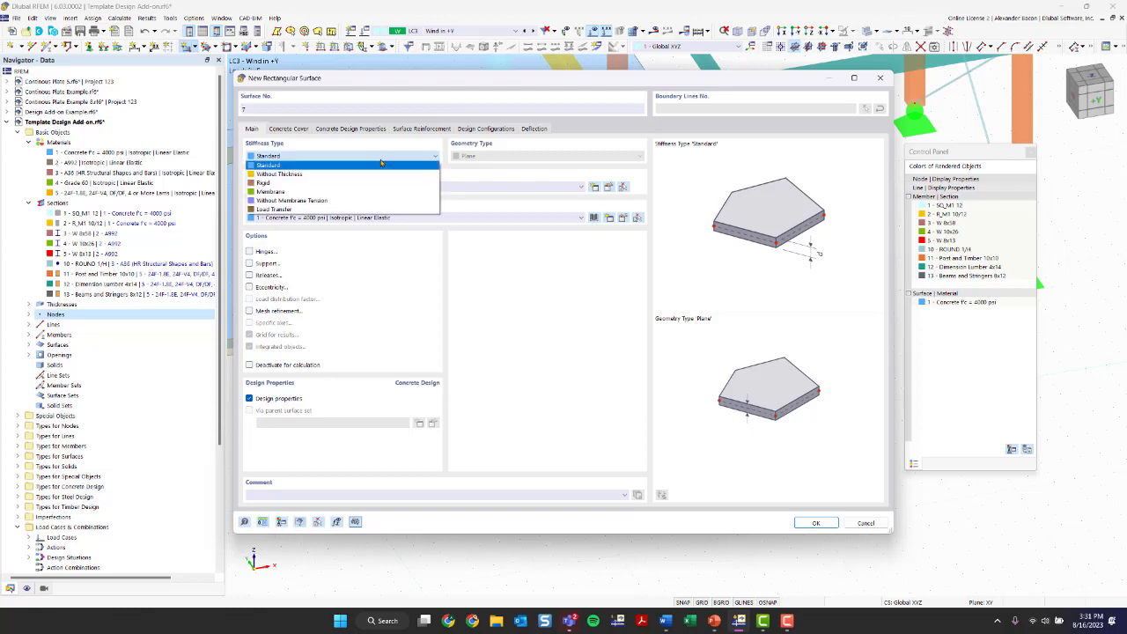
left_click(340, 209)
left_click(322, 157)
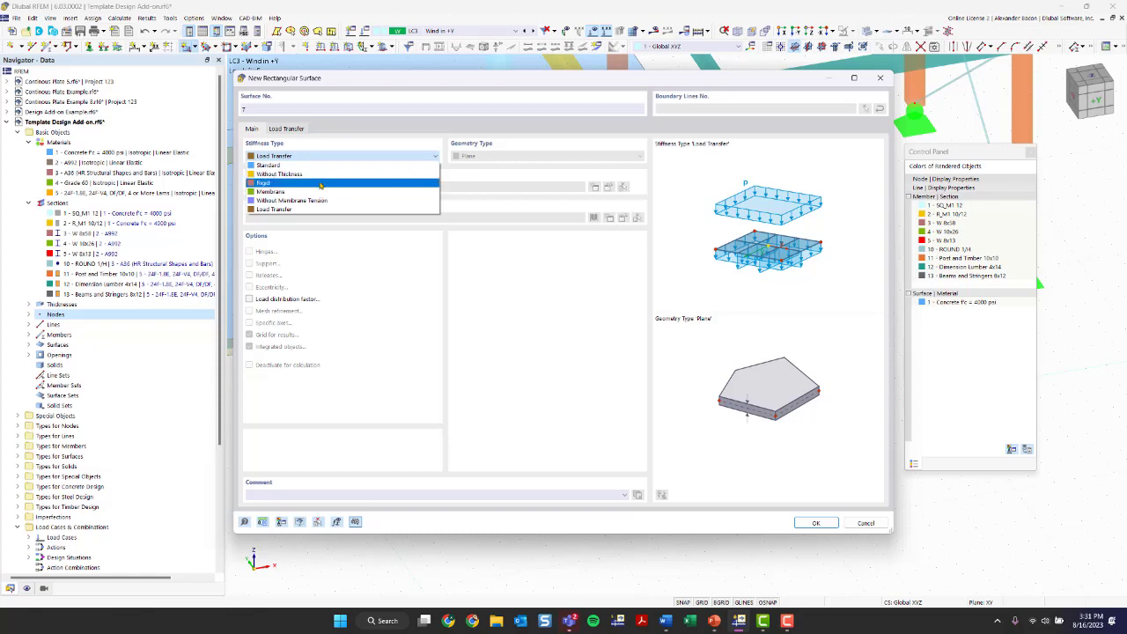
left_click(296, 210)
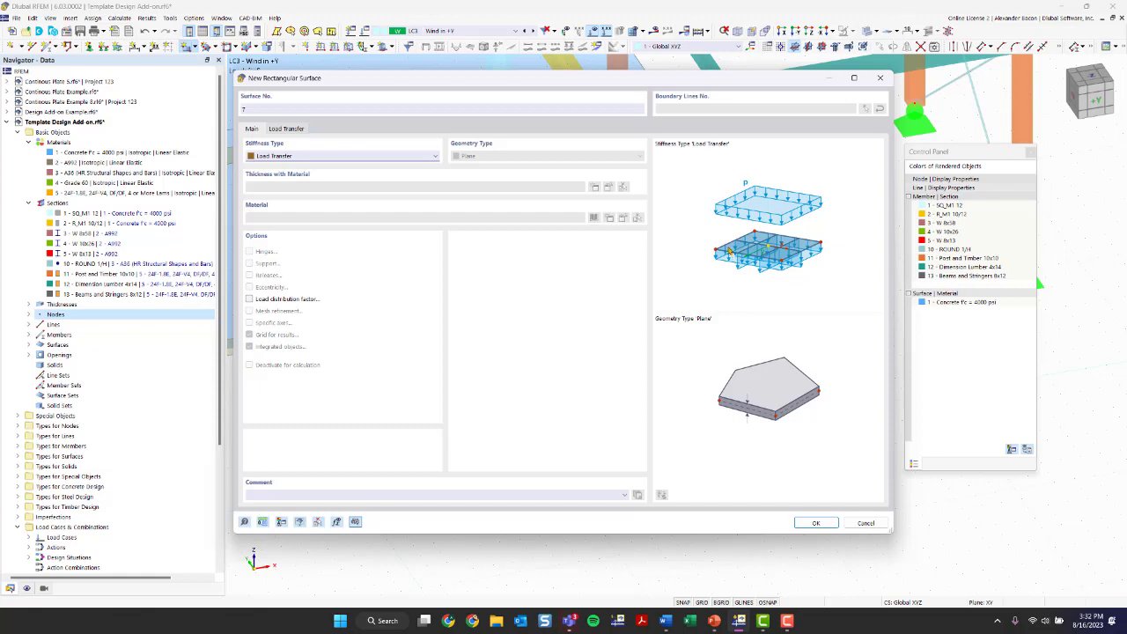
Step: Keep the load transfer direction at x & y | Stripes with Varying load distribution, and accept the surface settings
left_click(287, 129)
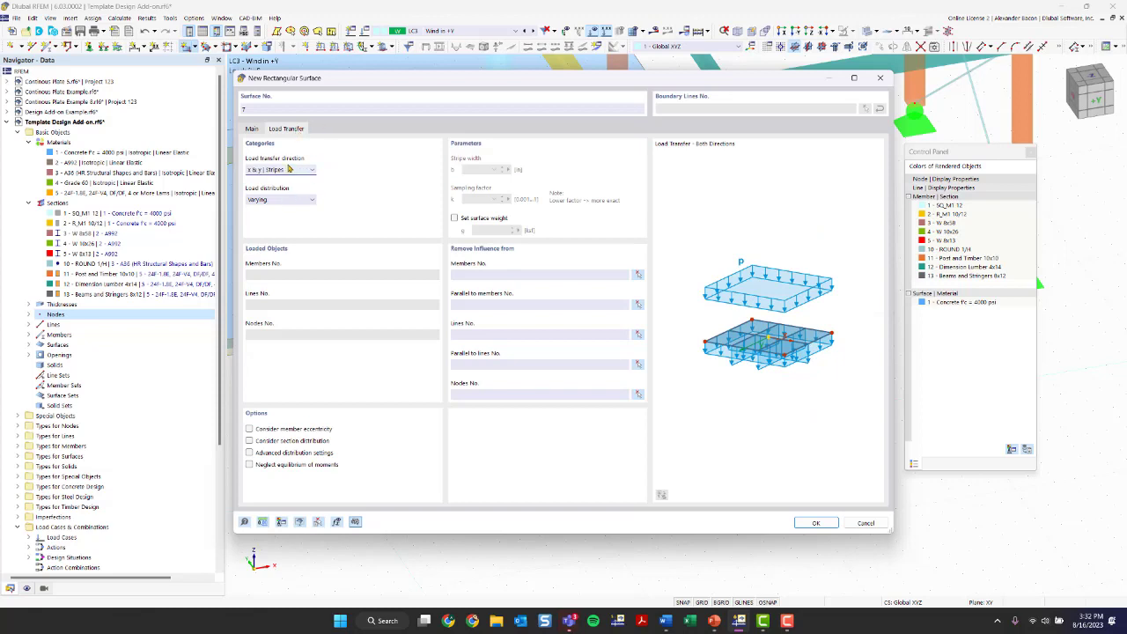
left_click(288, 171)
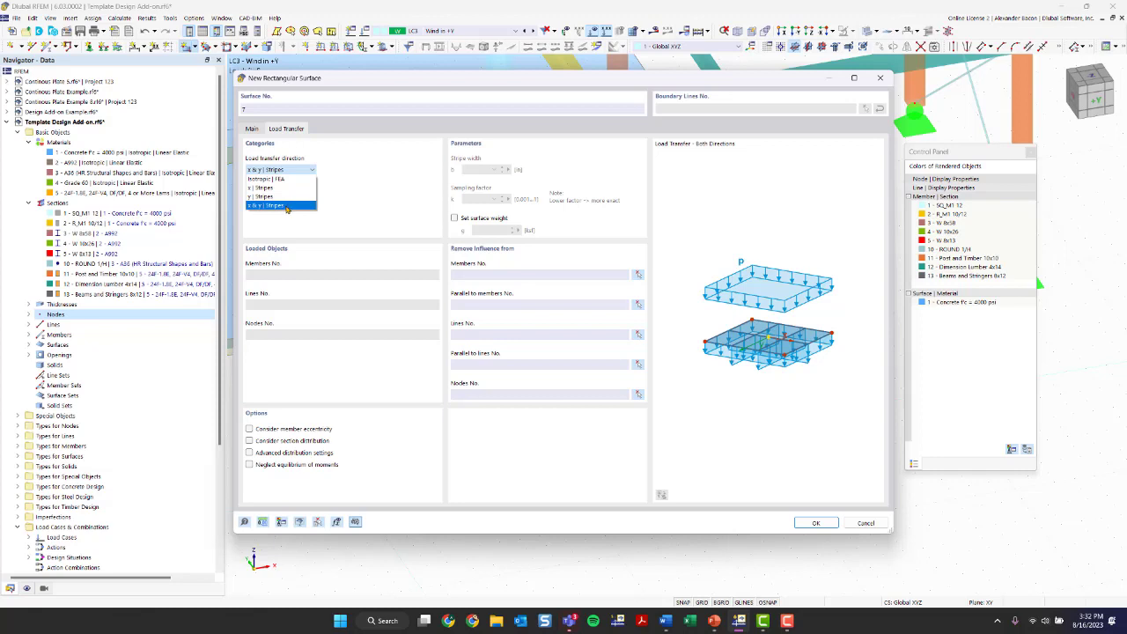
left_click(287, 206)
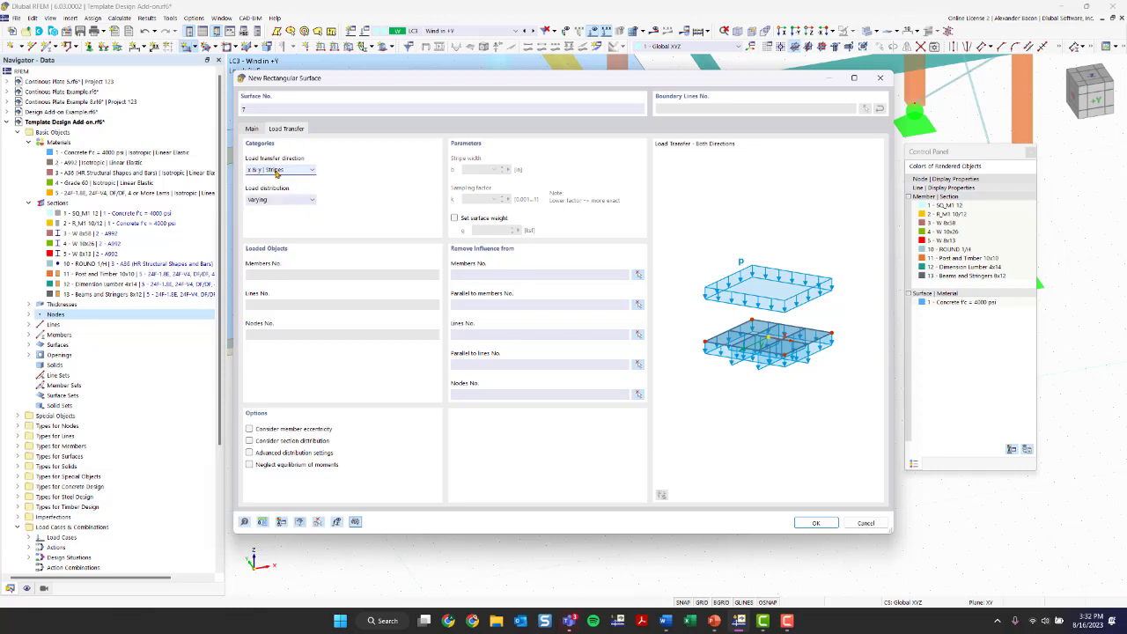
left_click(282, 203)
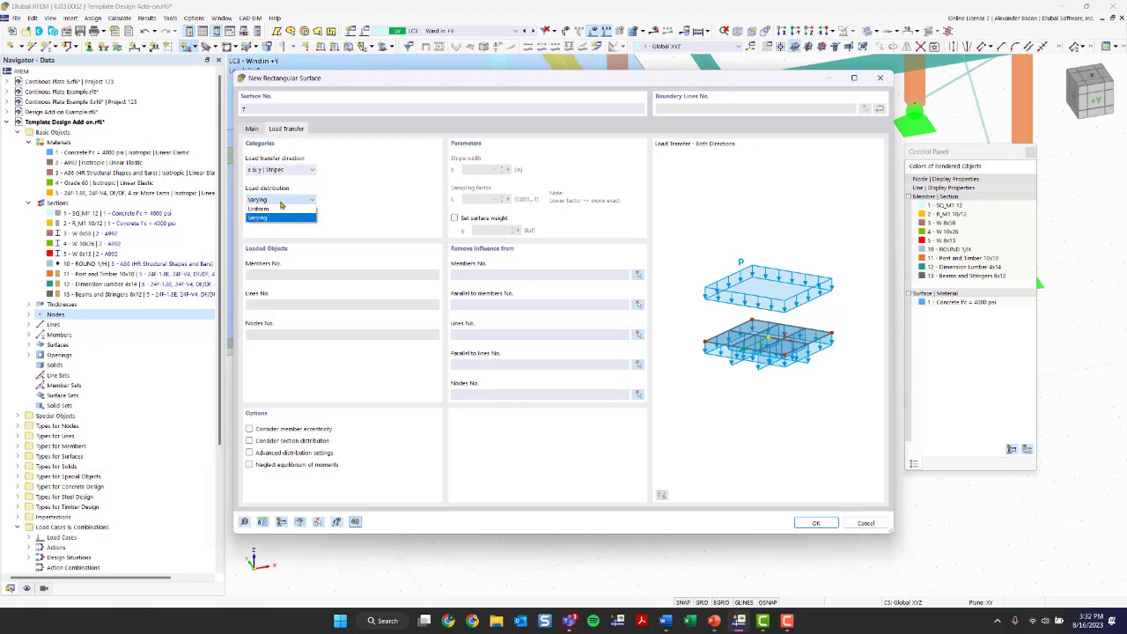
left_click(281, 203)
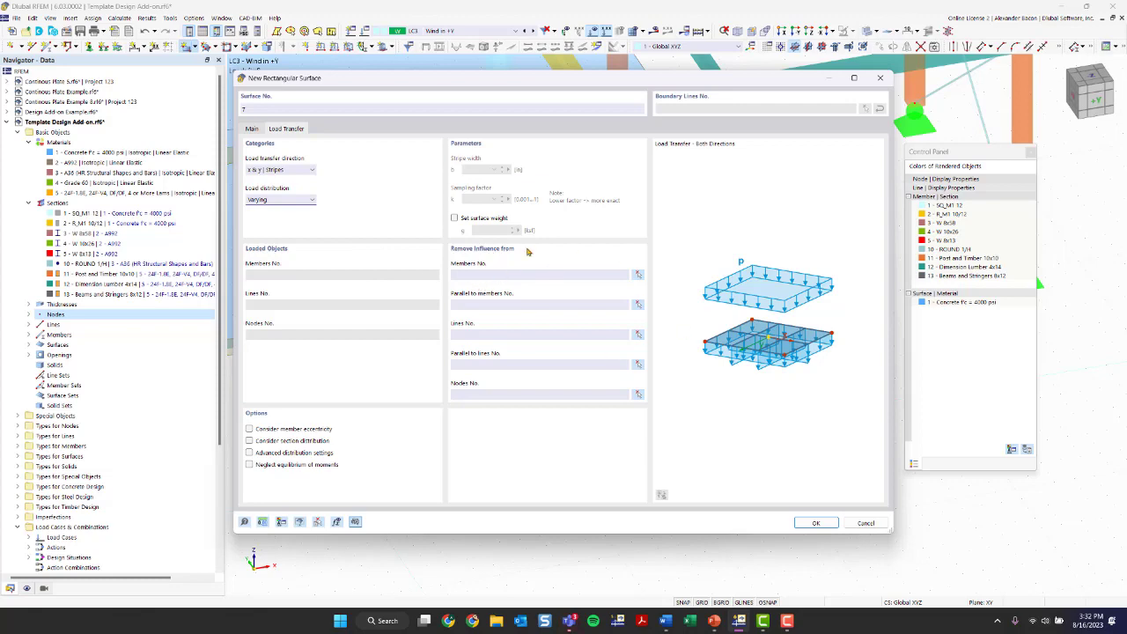
left_click(836, 526)
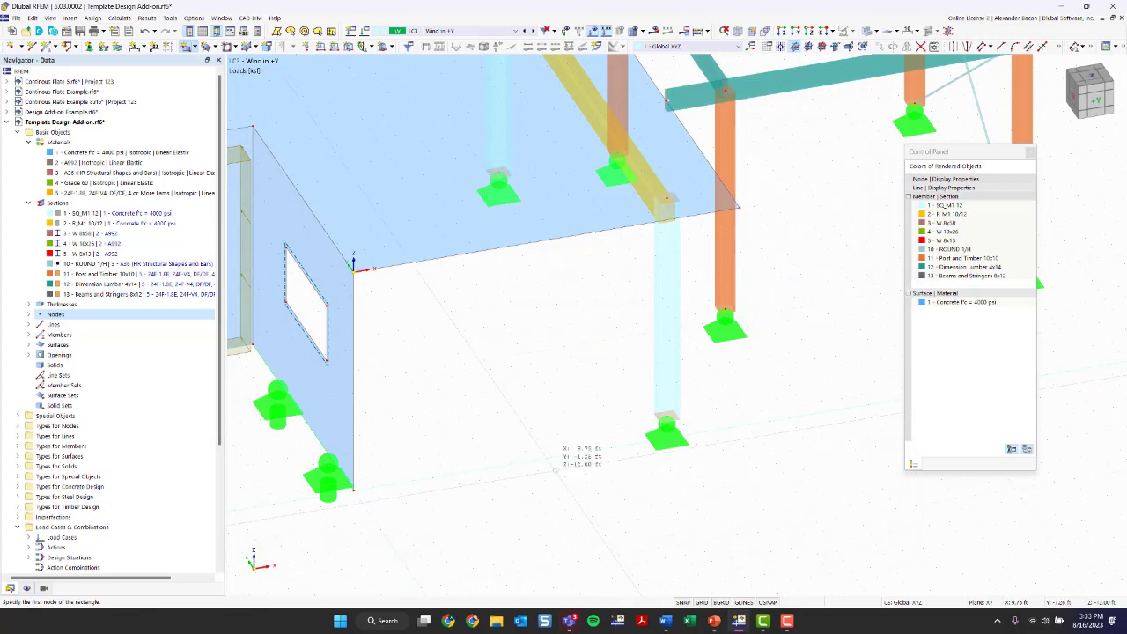
Step: Draw the load transfer surface across the open concrete bay, from the wall's base corner (0, 0, -12 ft) to the slab corner (19.5, 0, 0 ft)
scroll(488, 444, "down", 1)
scroll(487, 444, "down", 1)
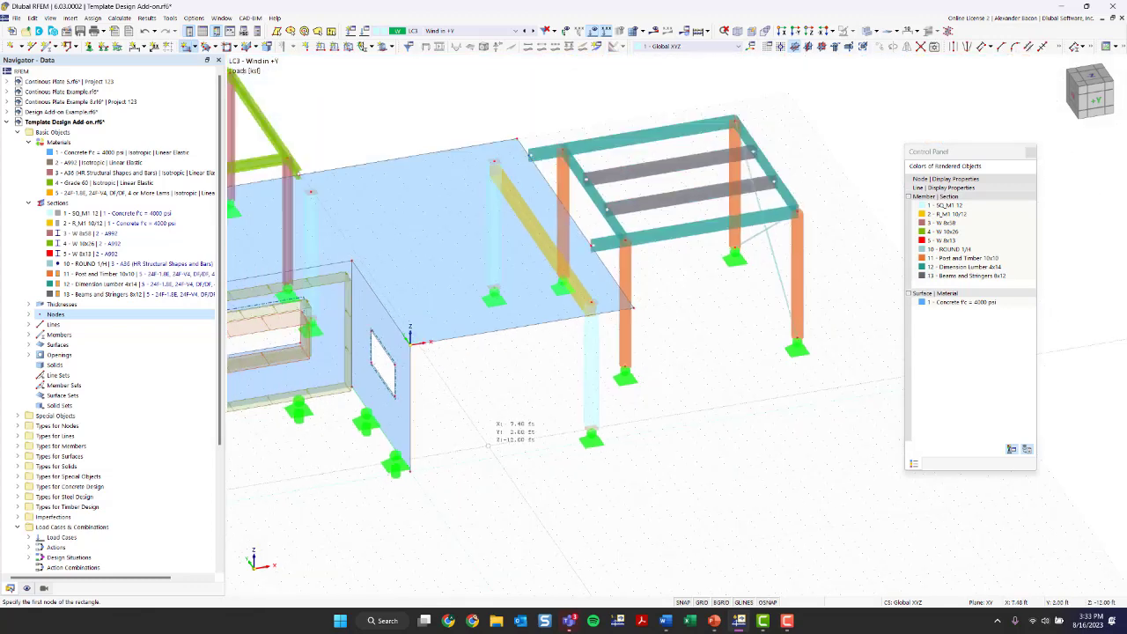
scroll(488, 443, "up", 3)
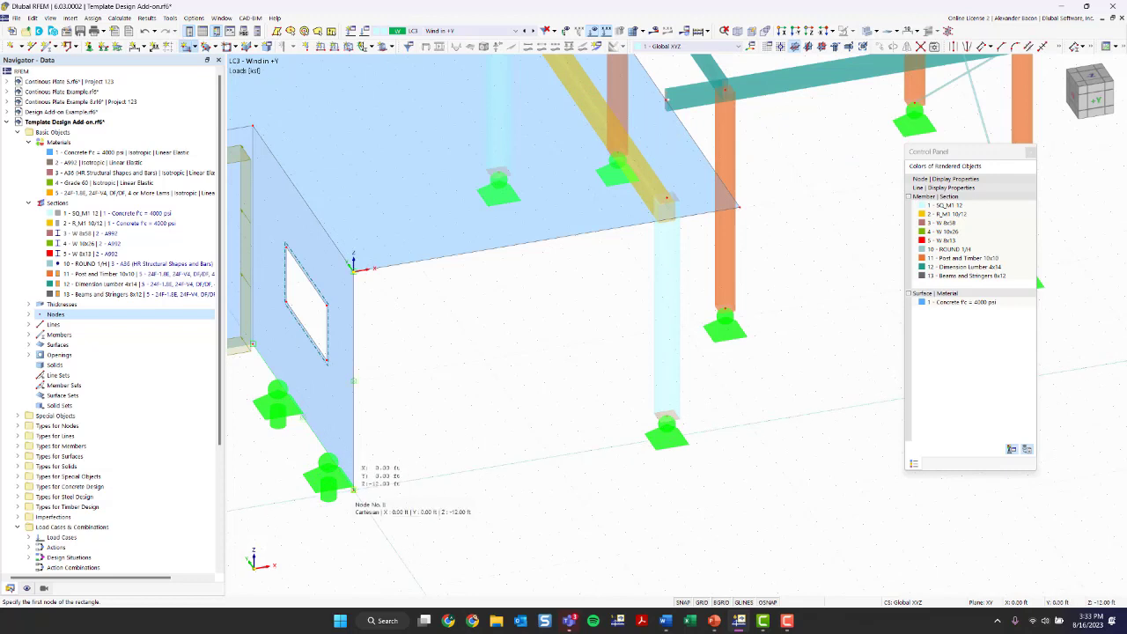
left_click(353, 489)
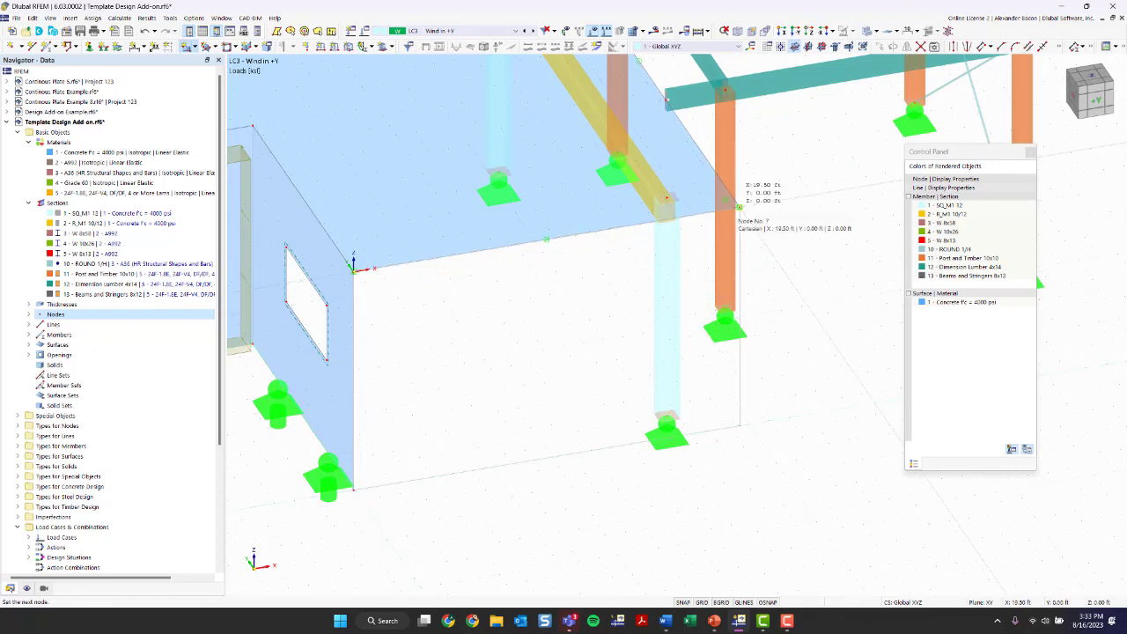
left_click(738, 206)
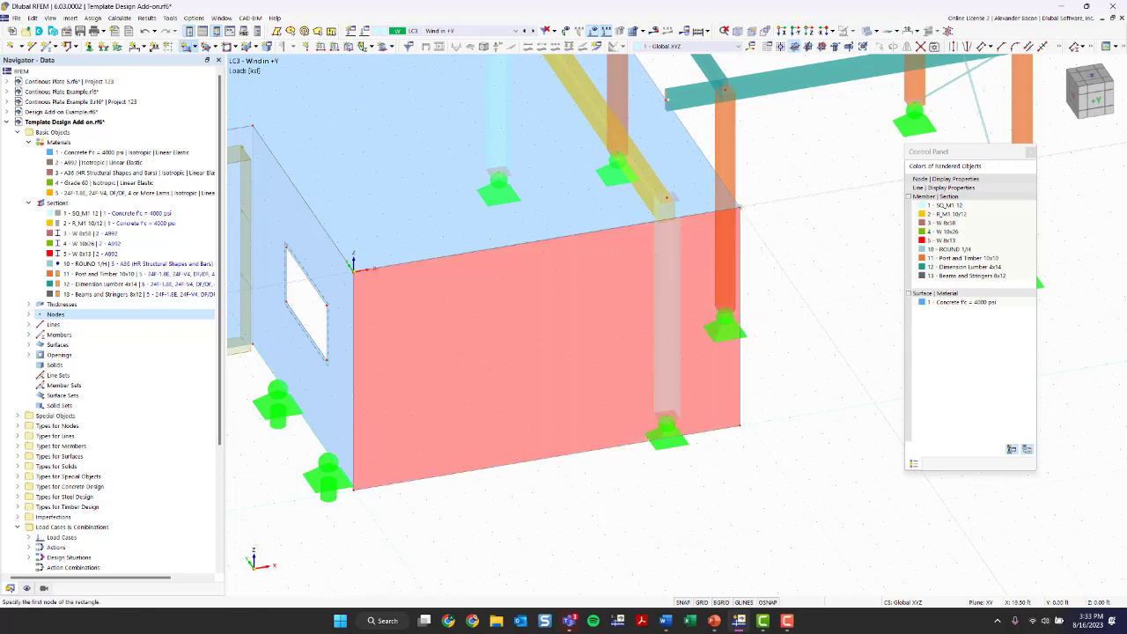
key("Escape")
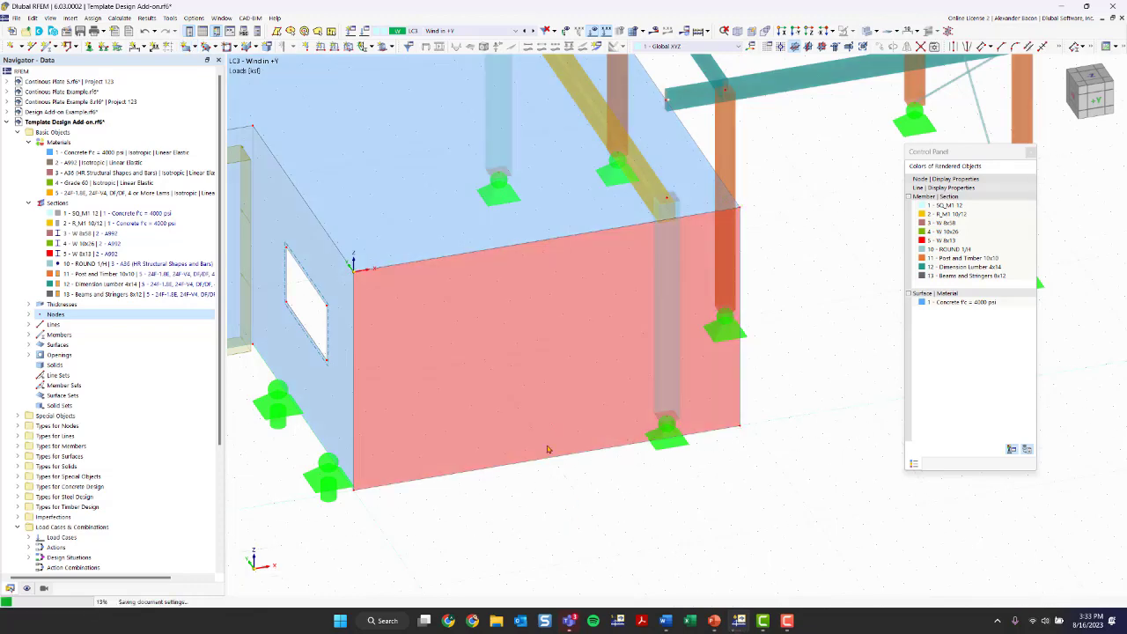
Step: Add a second rectangular load transfer surface on the timber frame's front side, from the free beam end to the outer front post's base
middle_click_drag(714, 459, 409, 389, "ctrl")
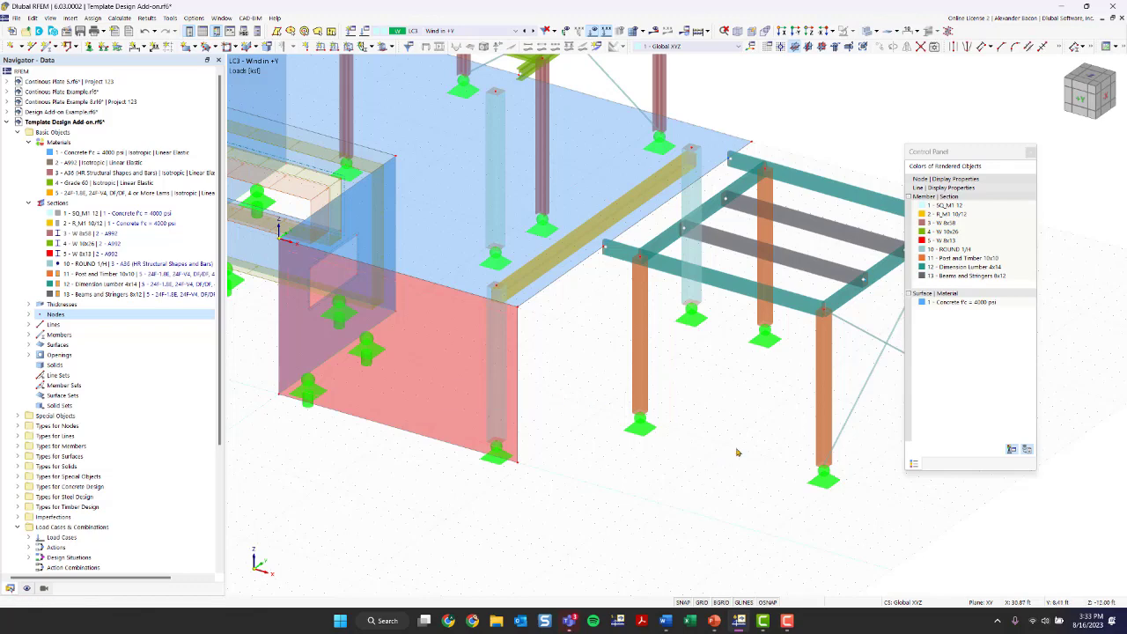
middle_click_drag(737, 452, 561, 440)
left_click(189, 47)
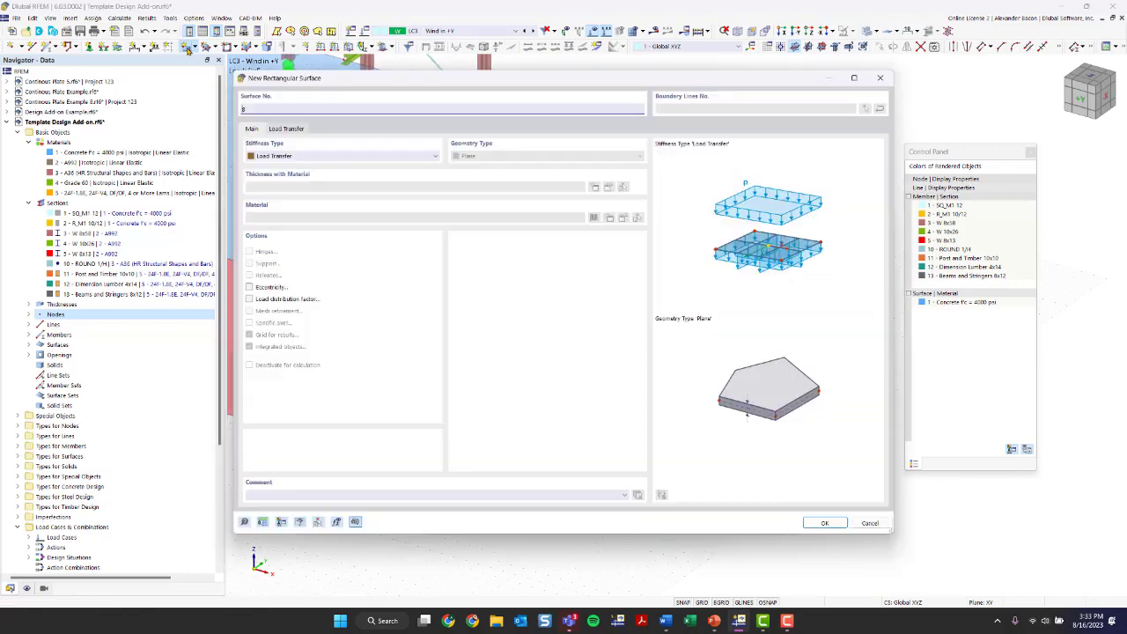
left_click(810, 525)
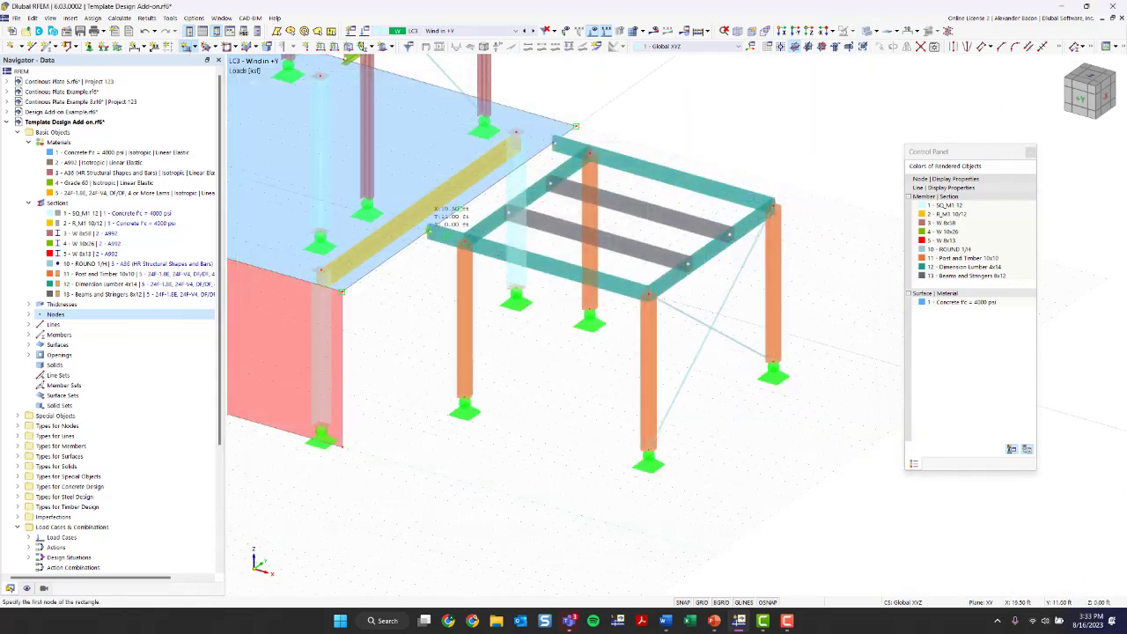
left_click(428, 229)
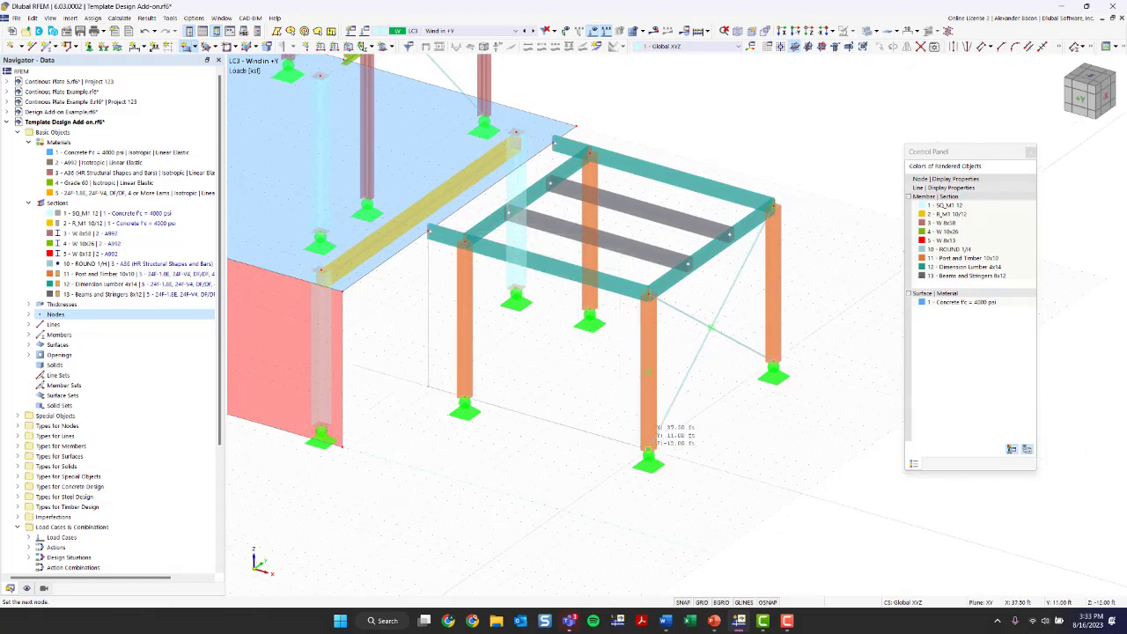
left_click(648, 450)
key("Escape")
Step: Define a new uniform force surface load in LC3 - Wind in +Y, with load direction YP, global in Y on projected area
scroll(531, 485, "down", 1)
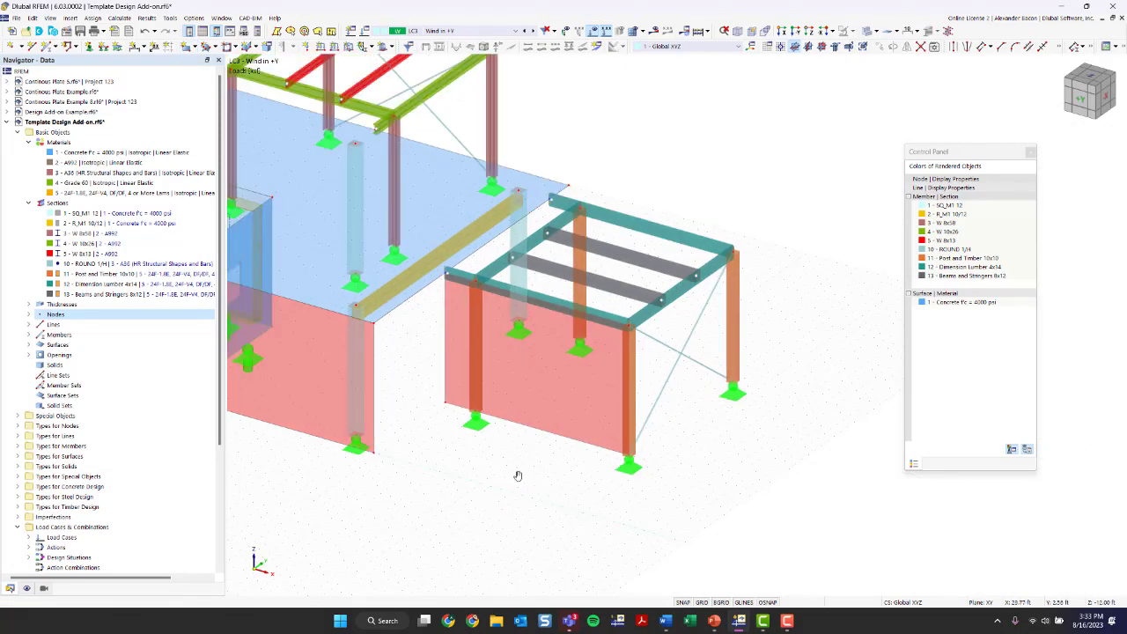
middle_click_drag(518, 475, 601, 486)
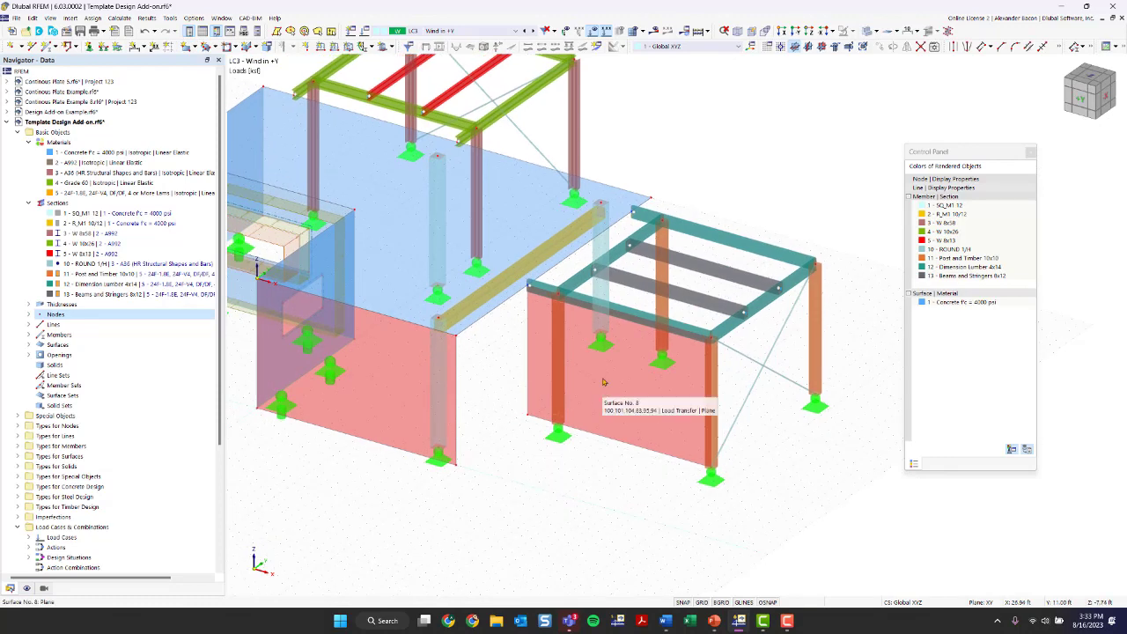
left_click(350, 46)
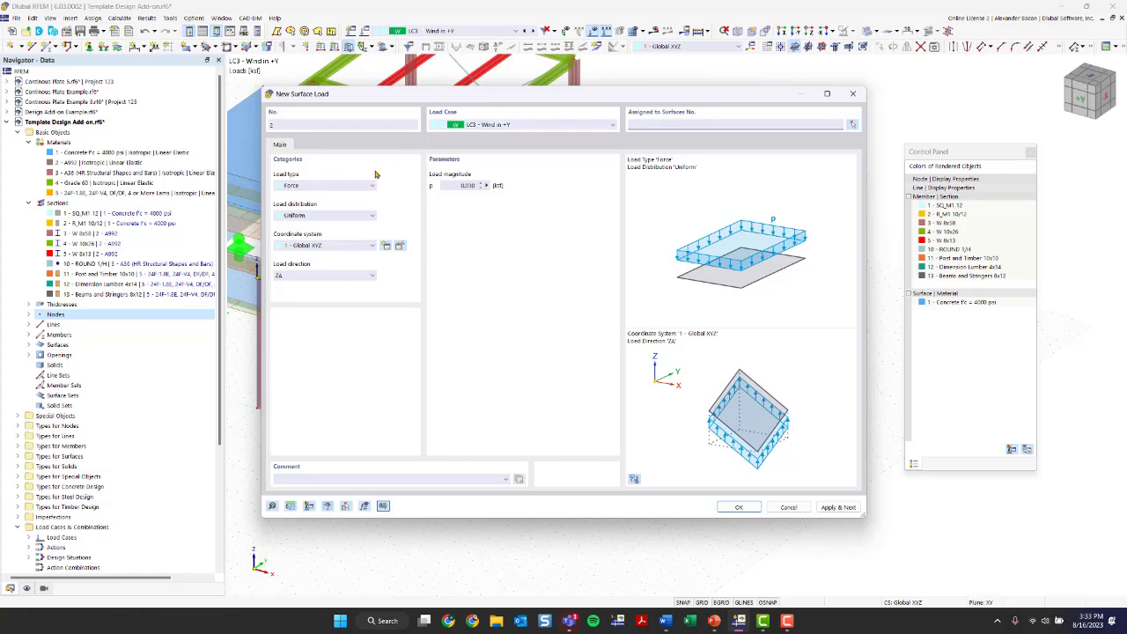
left_click(315, 277)
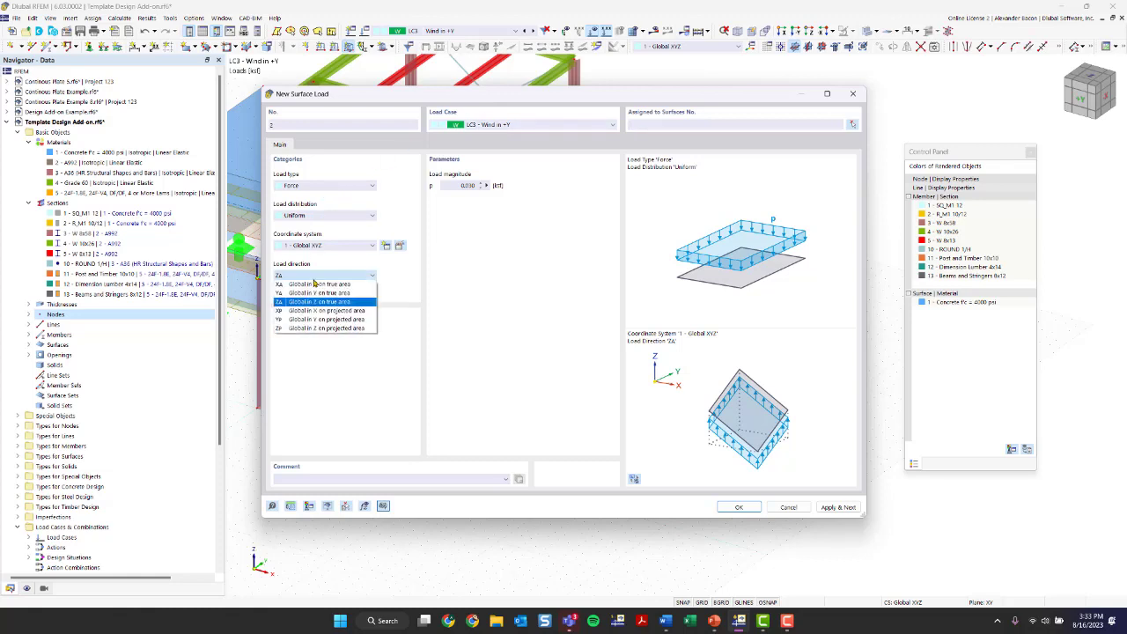
left_click(317, 318)
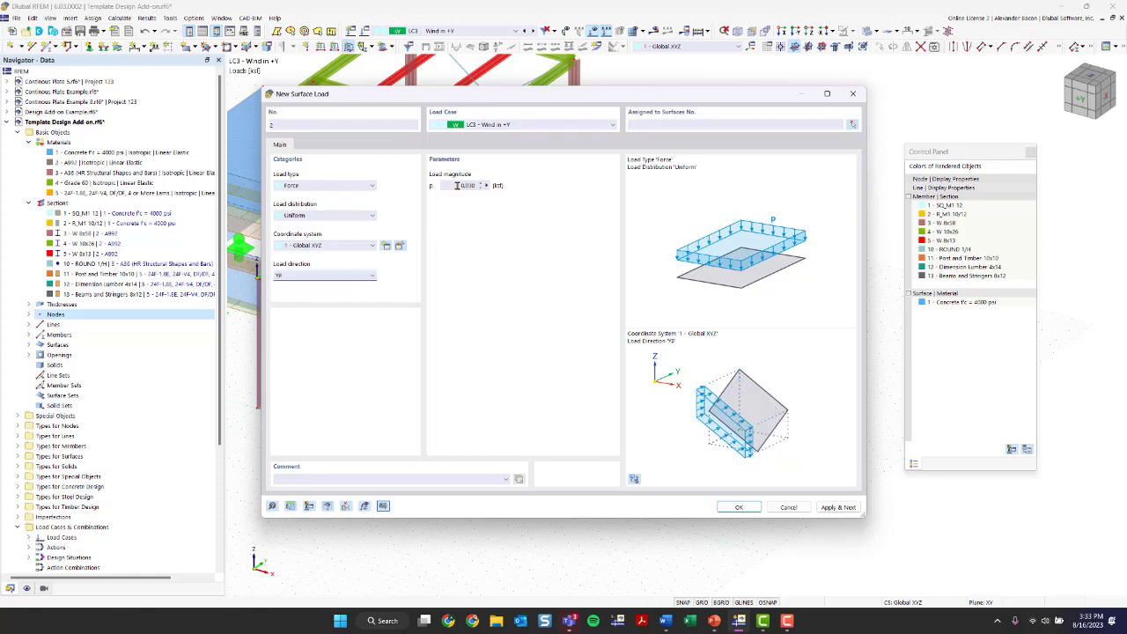
left_click(738, 508)
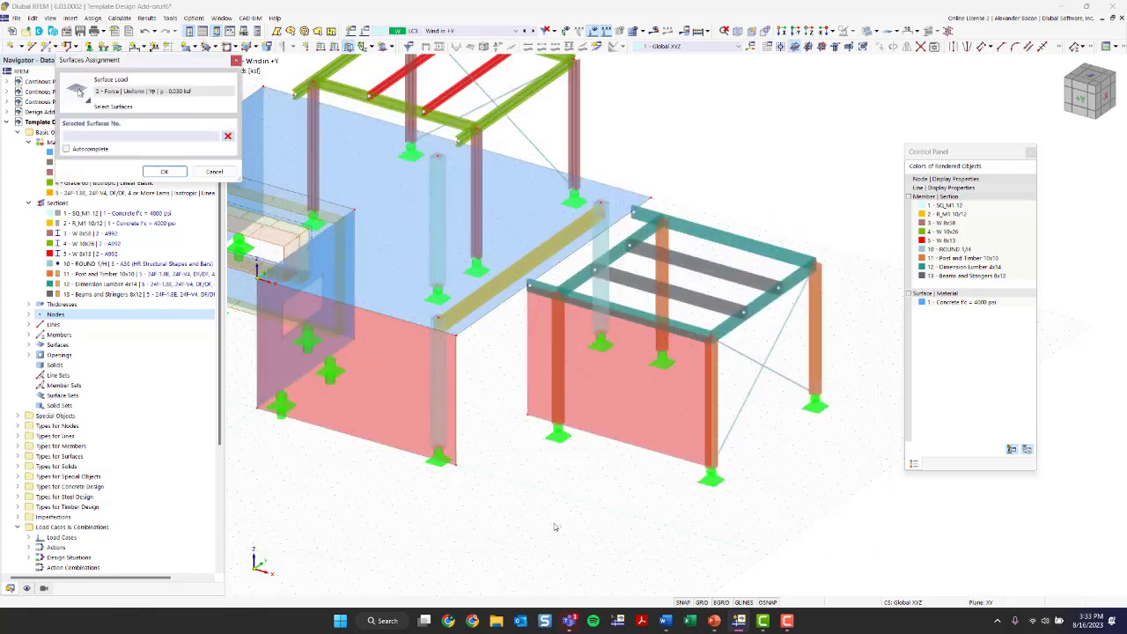
Step: Assign the wind surface load to the two load transfer surfaces at the concrete bay and the timber frame
left_click(378, 388)
left_click(604, 379)
left_click(177, 172)
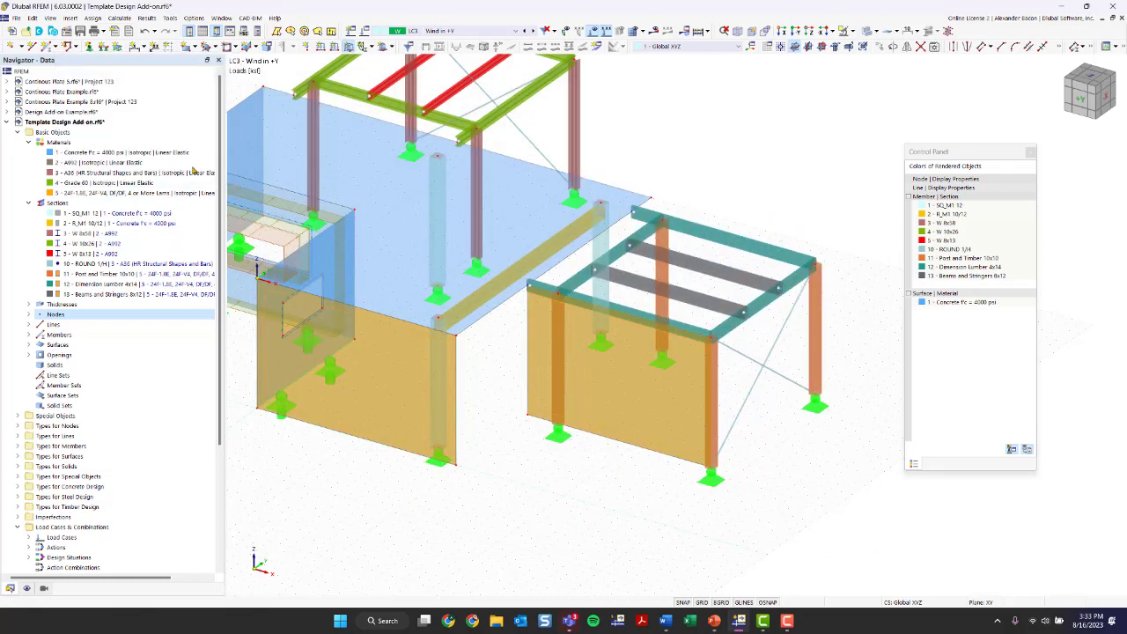
scroll(560, 495, "down", 1)
middle_click_drag(508, 498, 608, 479)
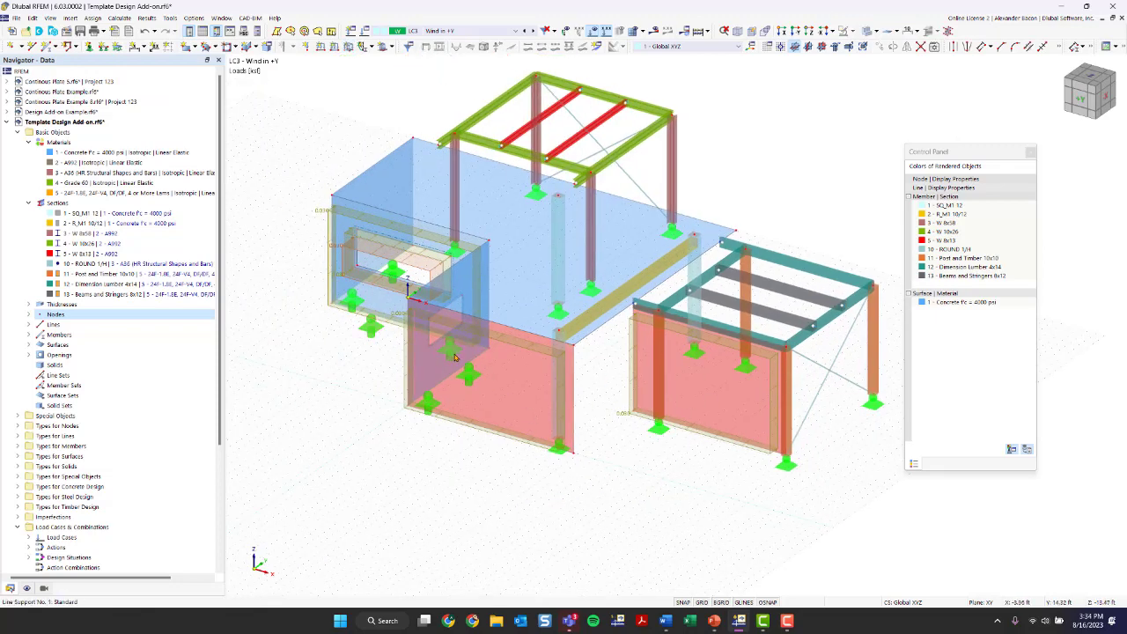
middle_click_drag(664, 476, 564, 475, "ctrl")
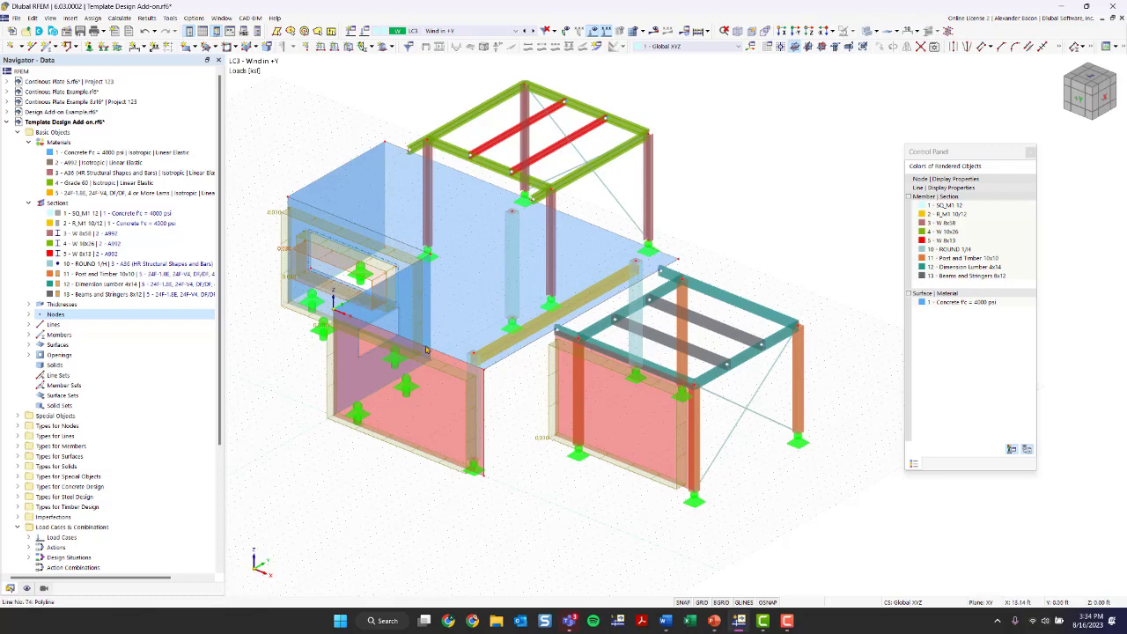
Step: Turn on the display of loads from the distribution surfaces in the model
left_click(26, 590)
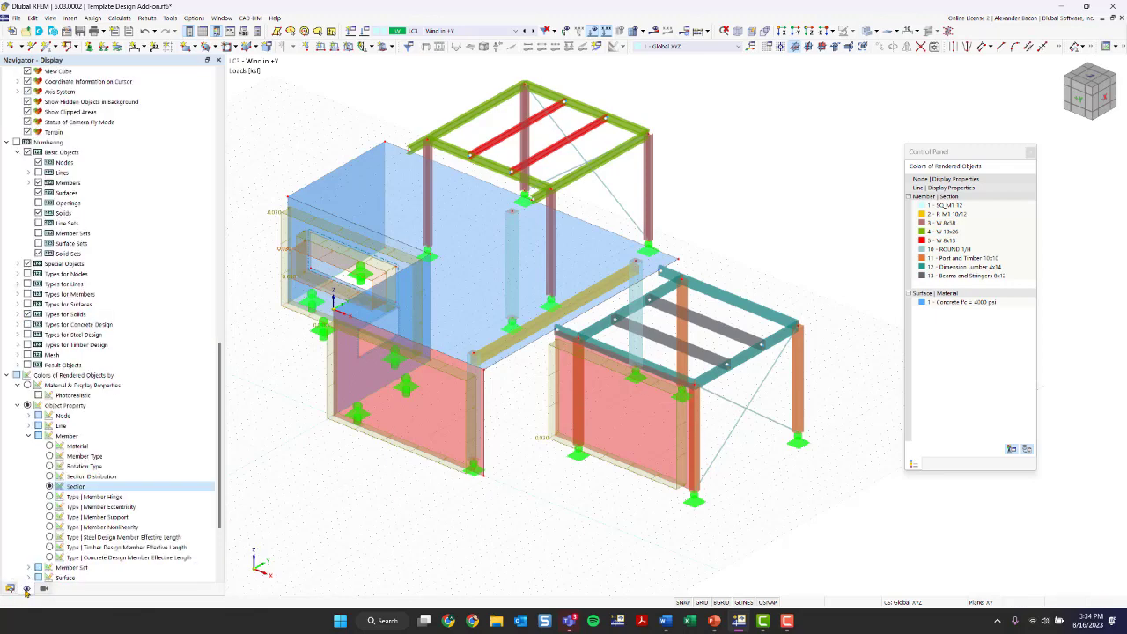
scroll(130, 440, "down", 5)
scroll(130, 431, "up", 3)
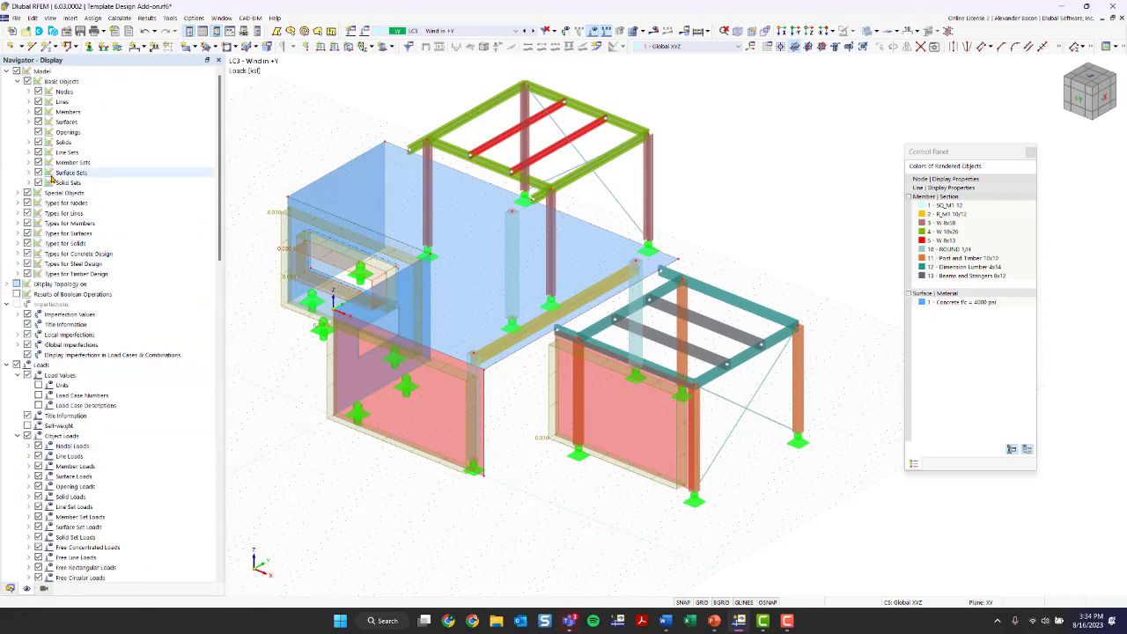
left_click(29, 122)
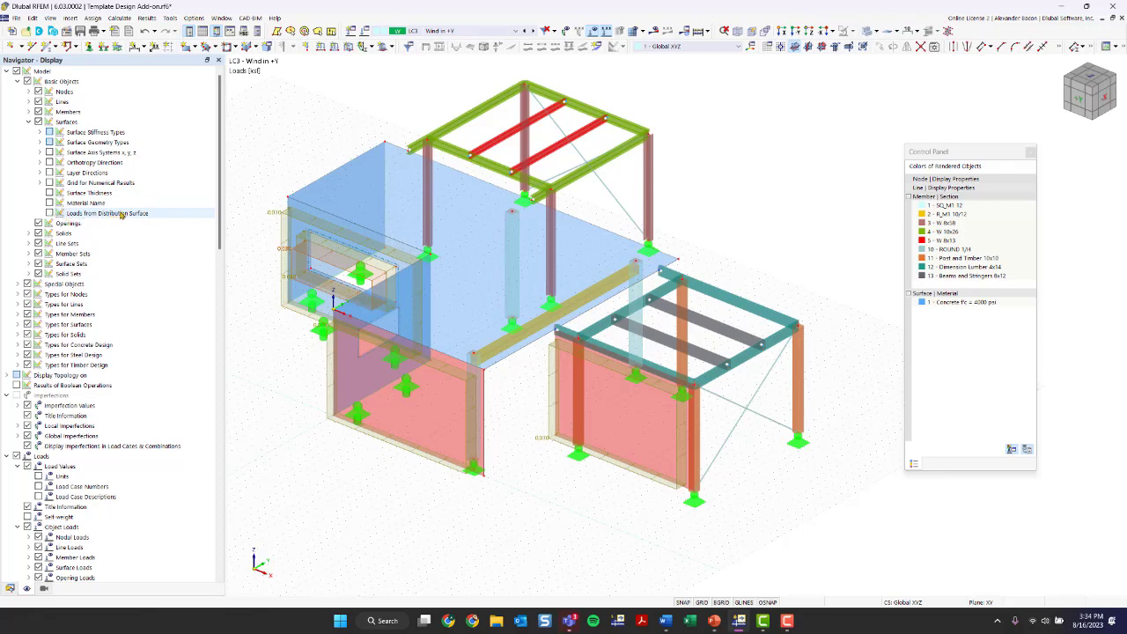
left_click(50, 213)
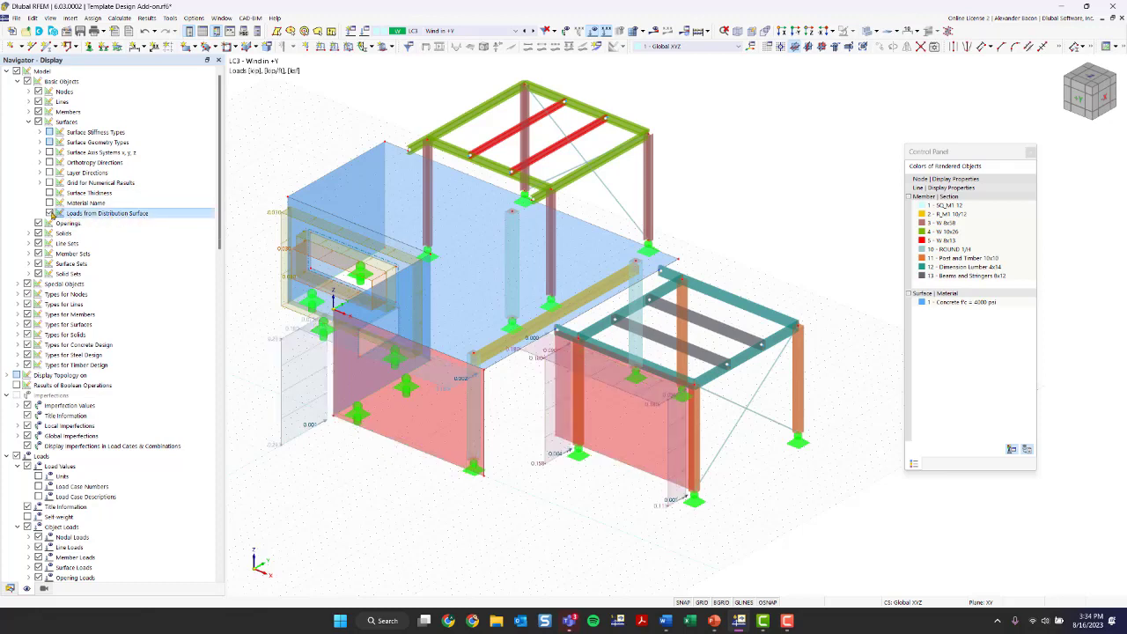
Step: Examine how the wind load on the two load transfer surfaces is distributed to the concrete bay and the timber frame's members
scroll(559, 484, "up", 1)
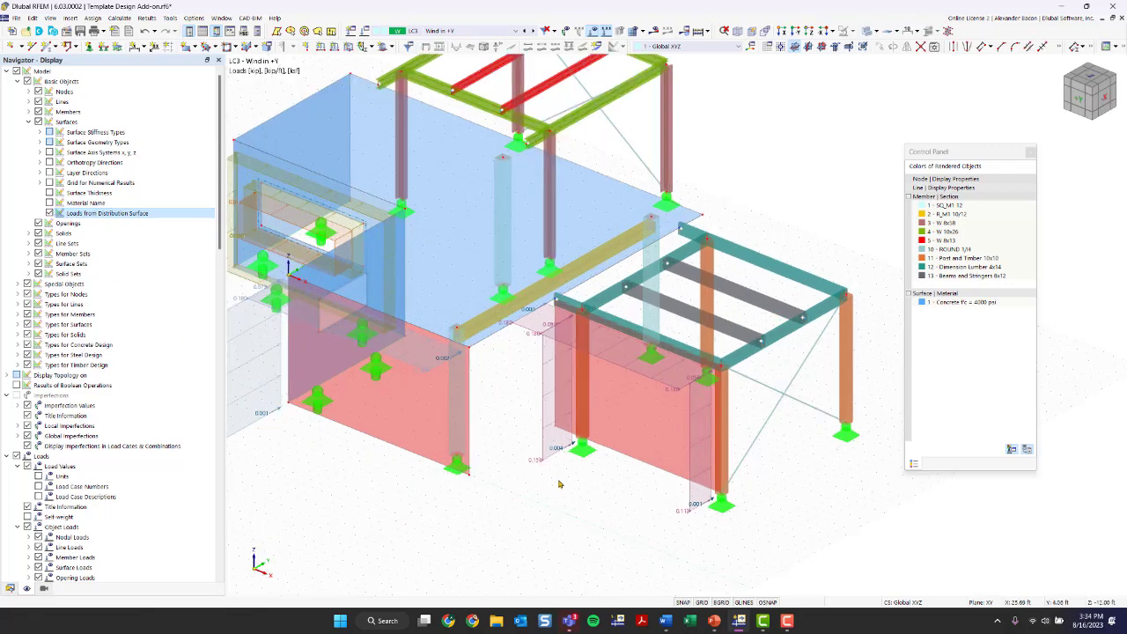
mouse_move(516, 495)
middle_mouse_down("ctrl")
mouse_move(552, 498)
mouse_move(527, 490)
middle_mouse_up("ctrl")
middle_click_drag(444, 417, 513, 430, "ctrl")
scroll(329, 329, "up", 3)
mouse_move(315, 344)
middle_mouse_down("ctrl")
mouse_move(304, 356)
mouse_move(335, 350)
middle_mouse_up("ctrl")
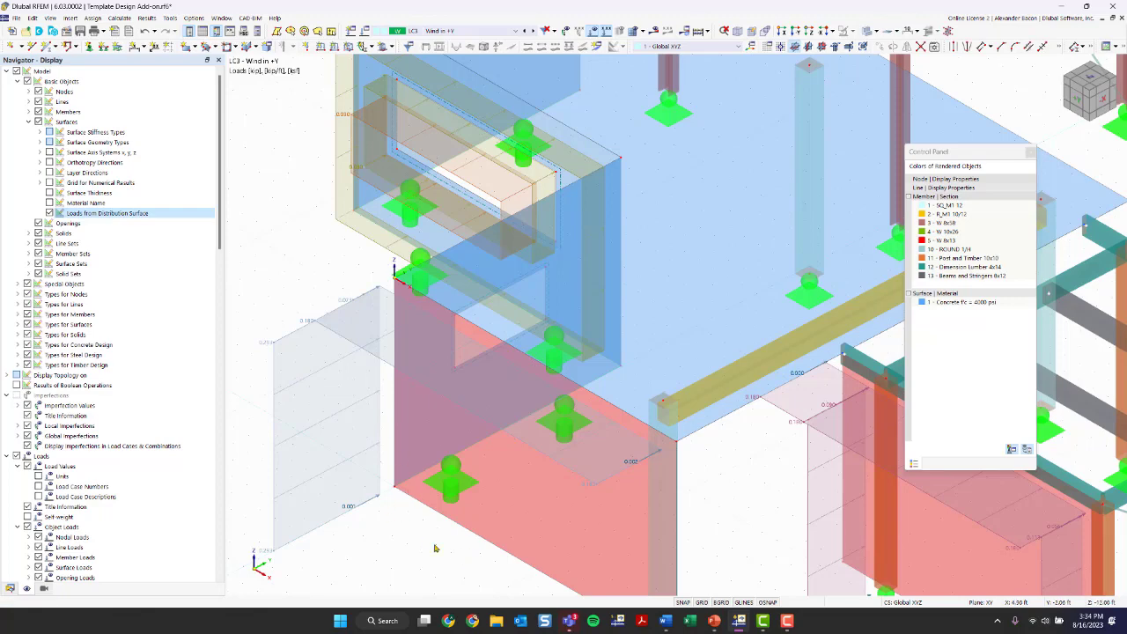
scroll(450, 519, "down", 3)
middle_click_drag(525, 561, 373, 400)
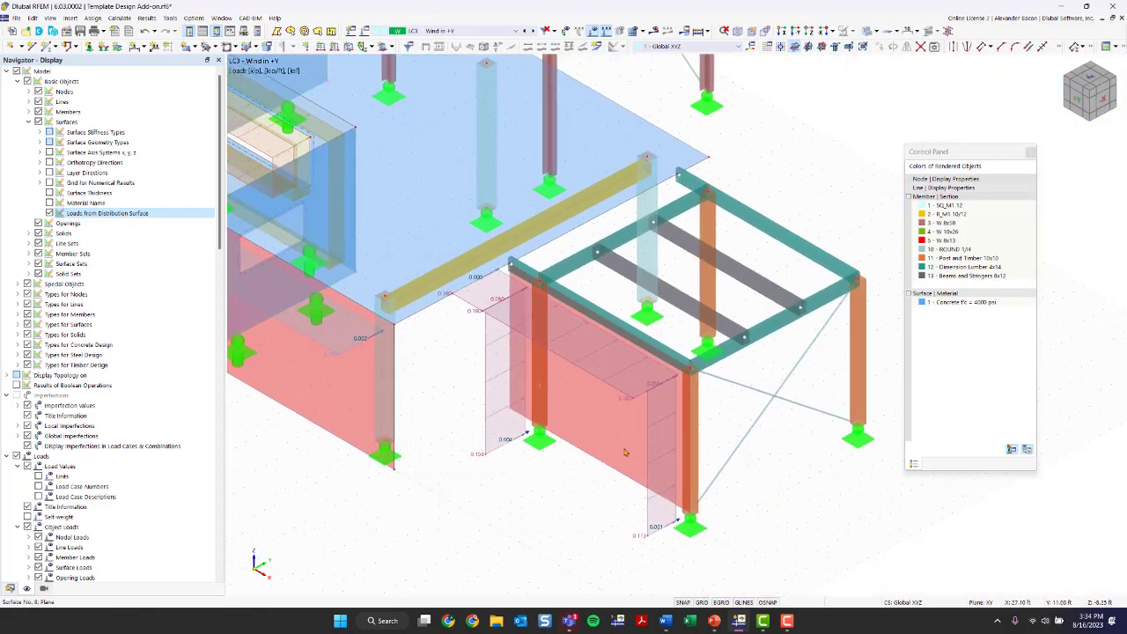
middle_click_drag(596, 523, 477, 522, "ctrl")
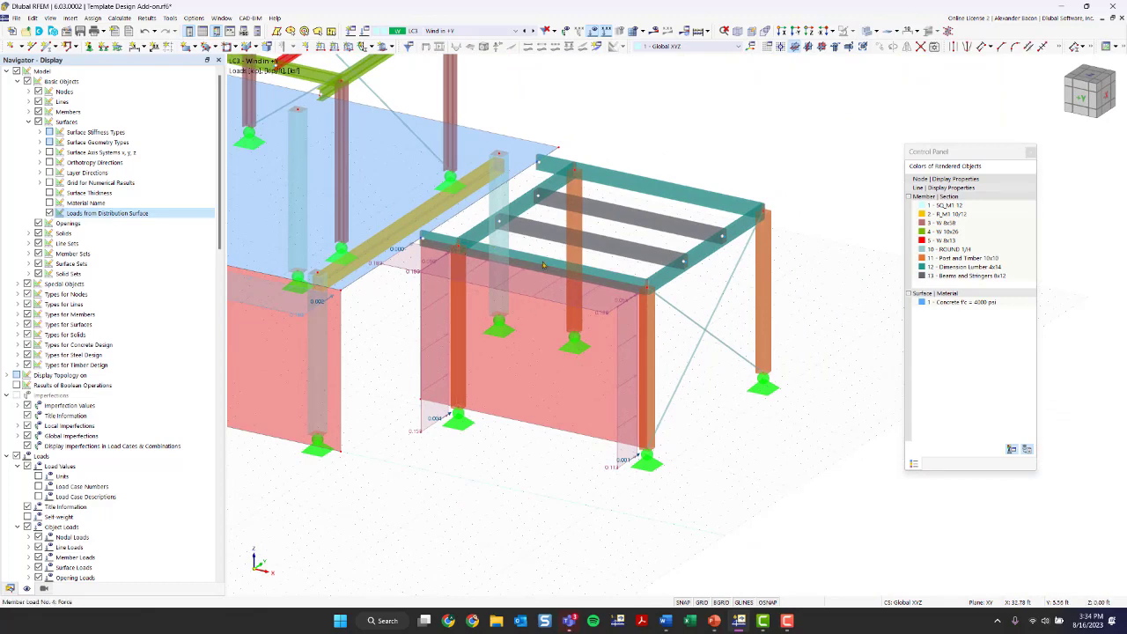
scroll(534, 315, "down", 1)
scroll(615, 355, "down", 2)
mouse_move(594, 437)
middle_mouse_down("ctrl")
mouse_move(540, 462)
mouse_move(707, 470)
mouse_move(721, 456)
mouse_move(588, 448)
middle_mouse_up("ctrl")
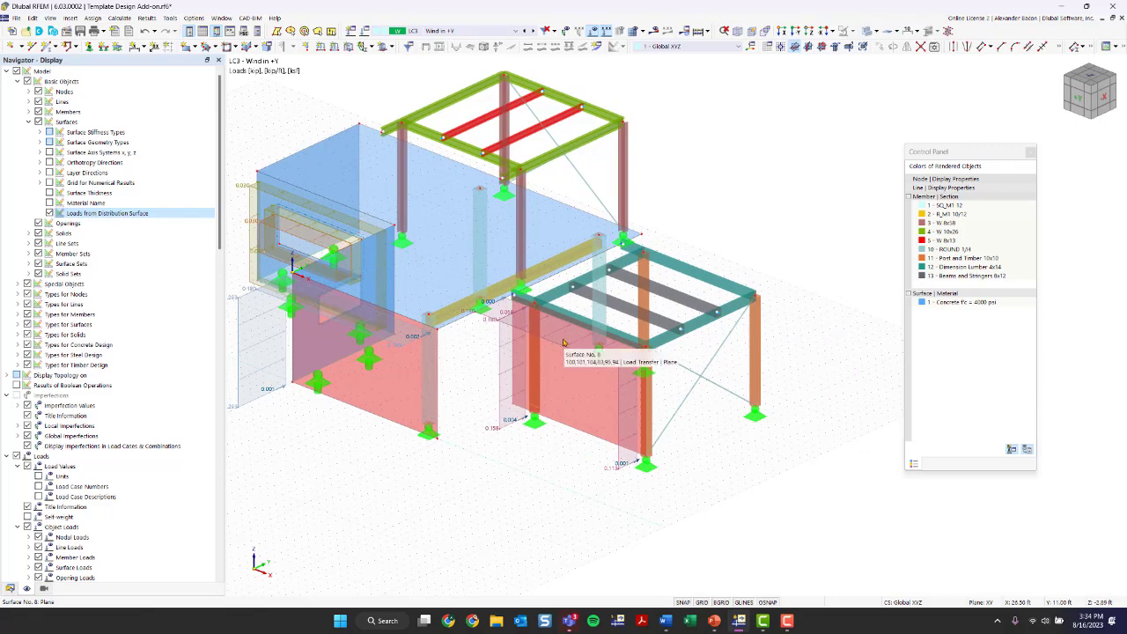
scroll(533, 470, "down", 1)
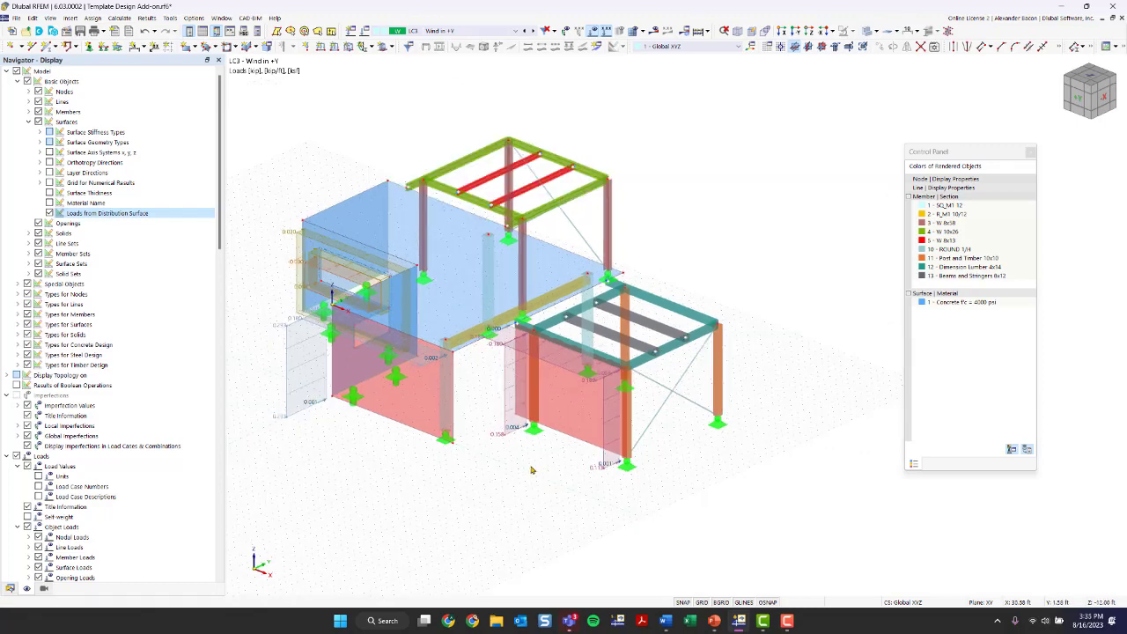
Step: Hide the loads in the model view and turn the model to show its opposite side
left_click(443, 33)
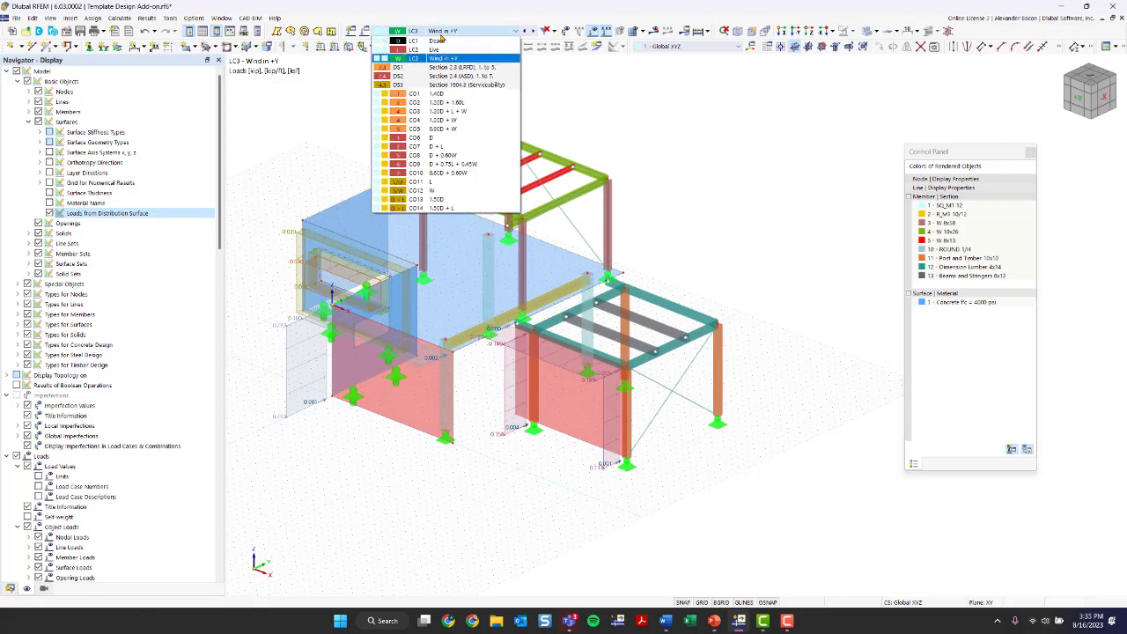
left_click(443, 35)
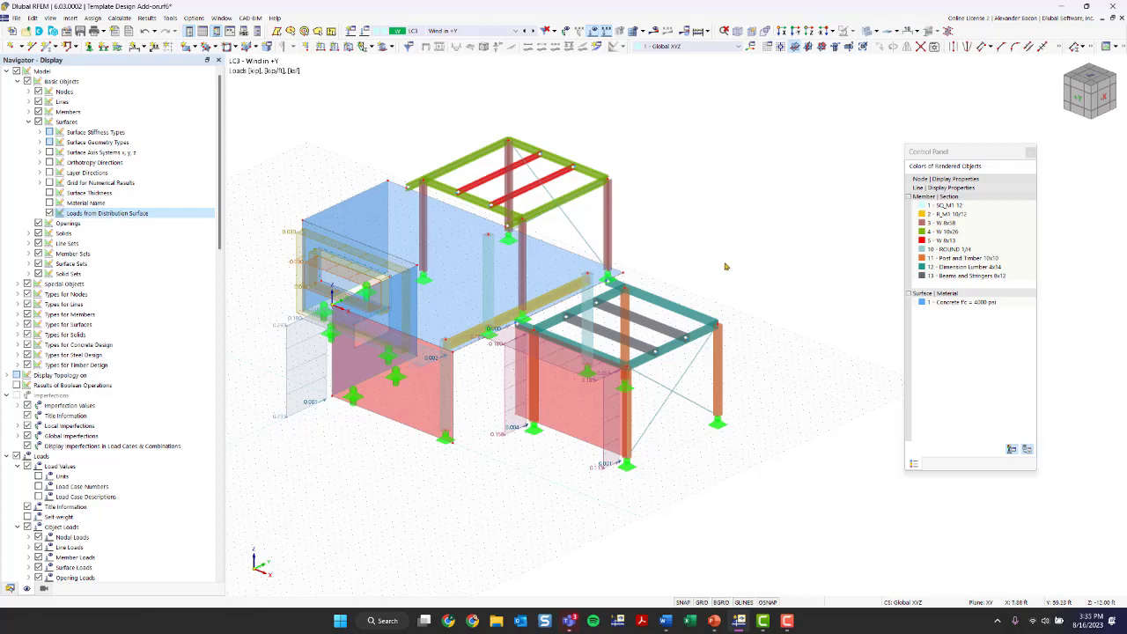
mouse_move(782, 324)
middle_mouse_down("ctrl")
mouse_move(673, 334)
mouse_move(786, 332)
middle_mouse_up("ctrl")
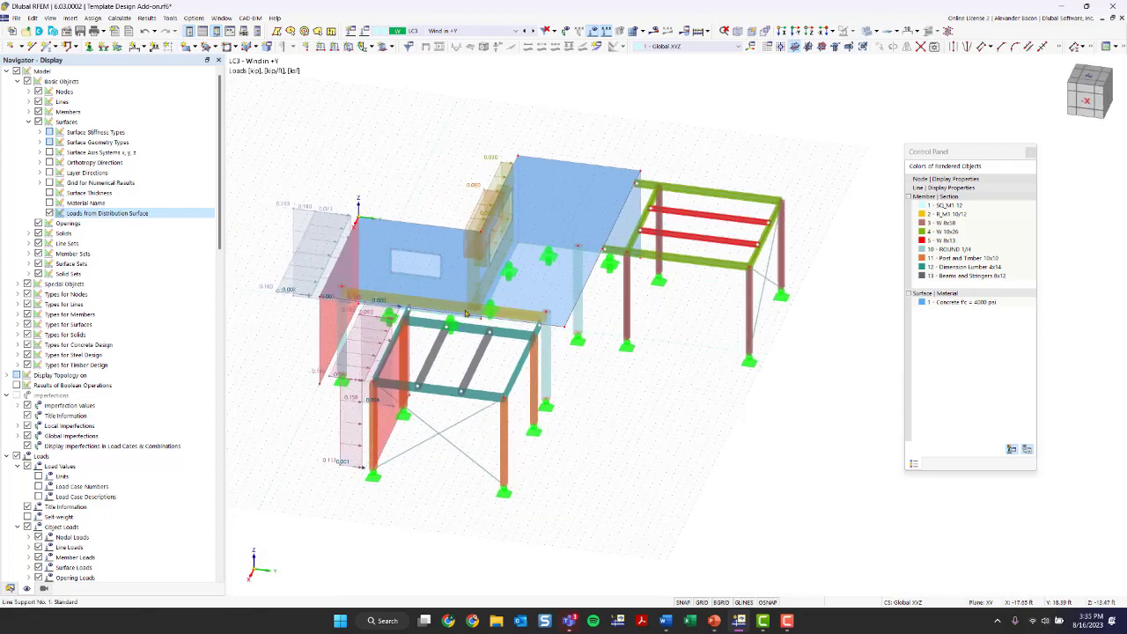
middle_click_drag(649, 390, 755, 385, "ctrl")
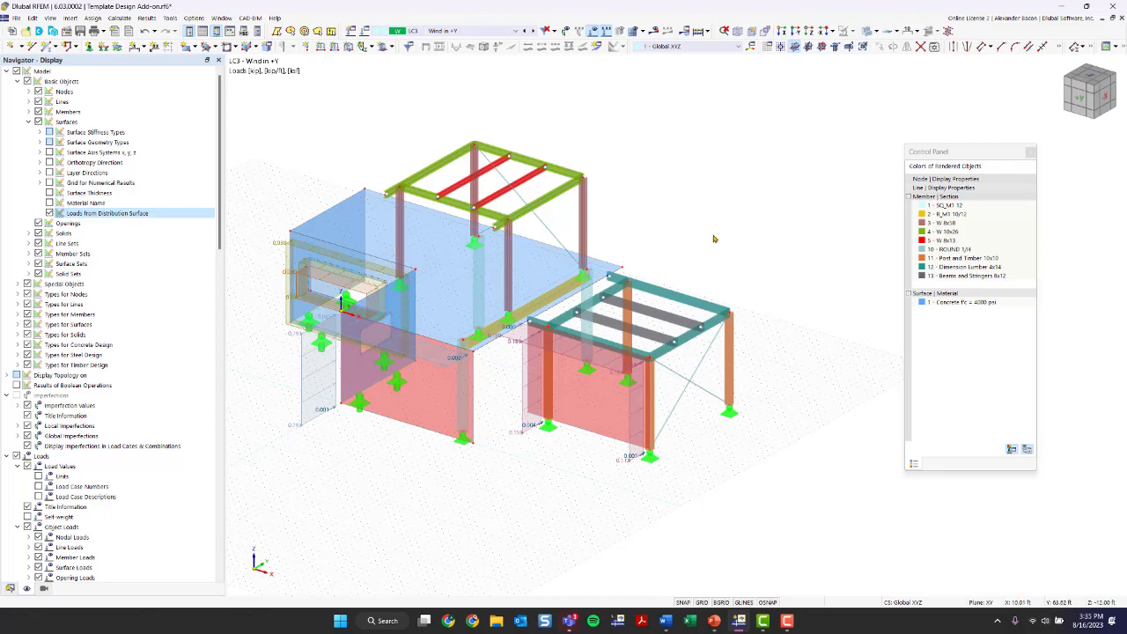
left_click(595, 31)
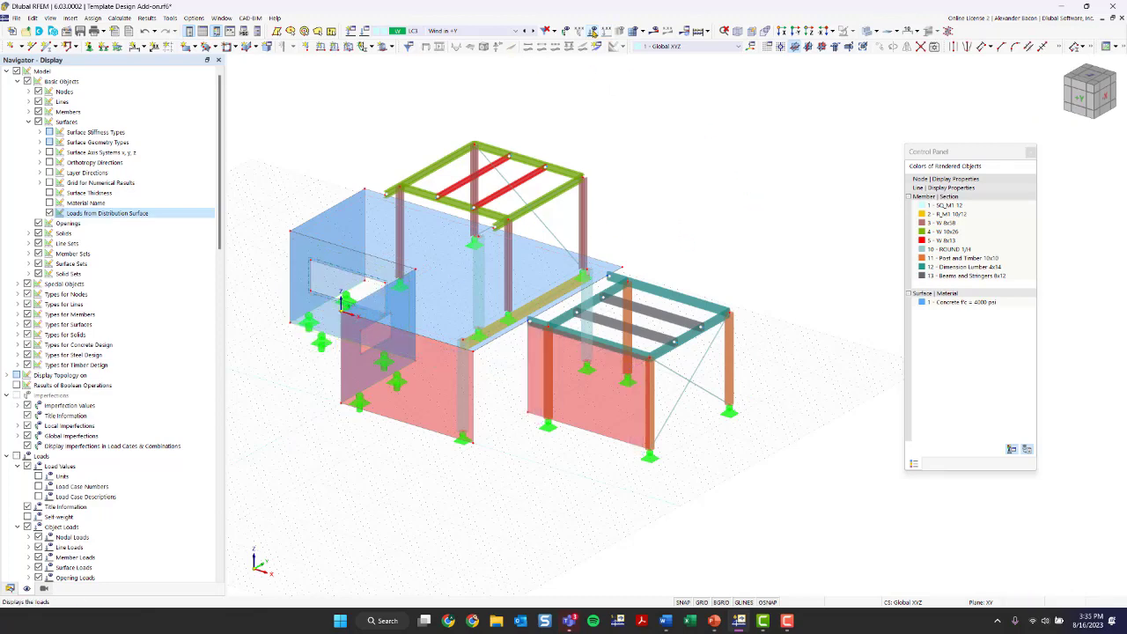
middle_click_drag(757, 248, 575, 255, "ctrl")
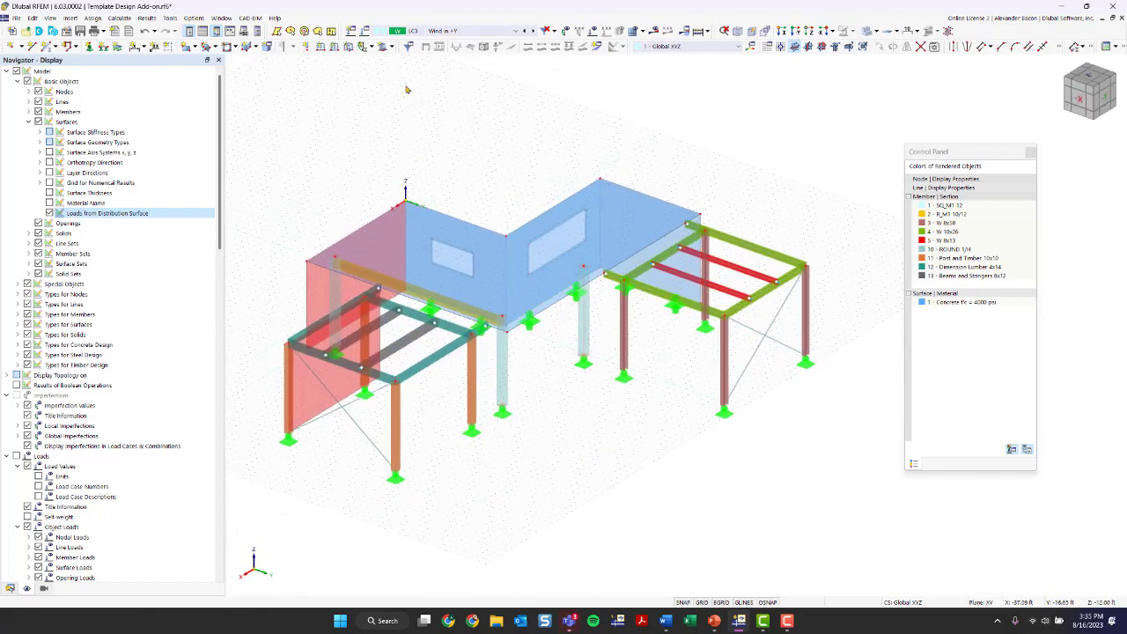
Step: Open the load cases and combinations settings and review the Dead and Live load cases
left_click(366, 33)
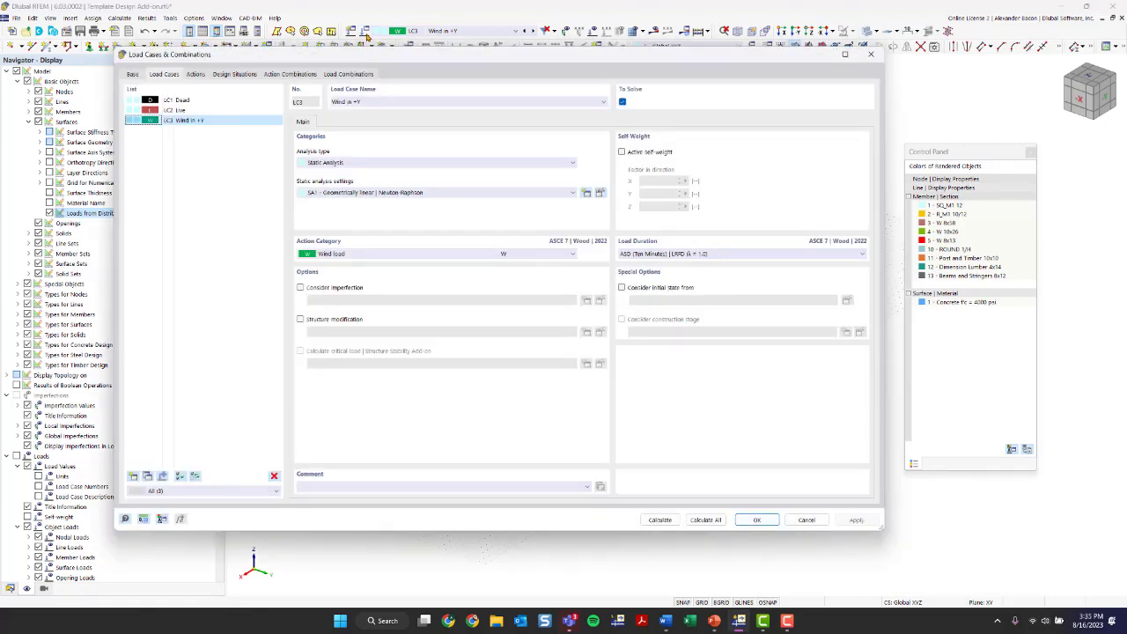
left_click_drag(342, 58, 379, 67)
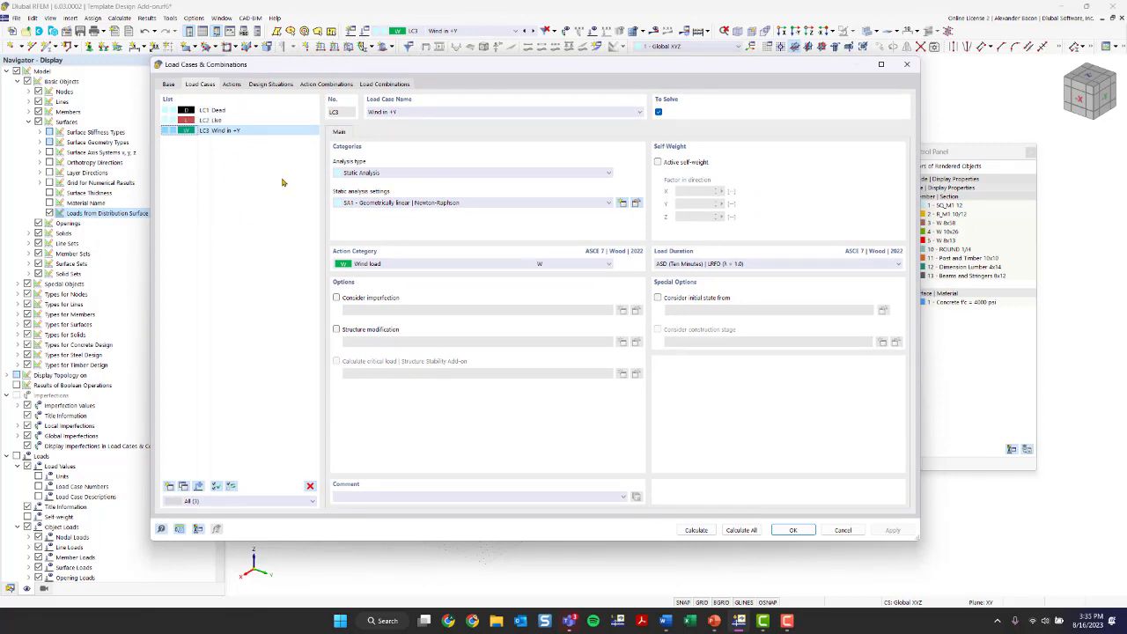
left_click(251, 124)
left_click(251, 113)
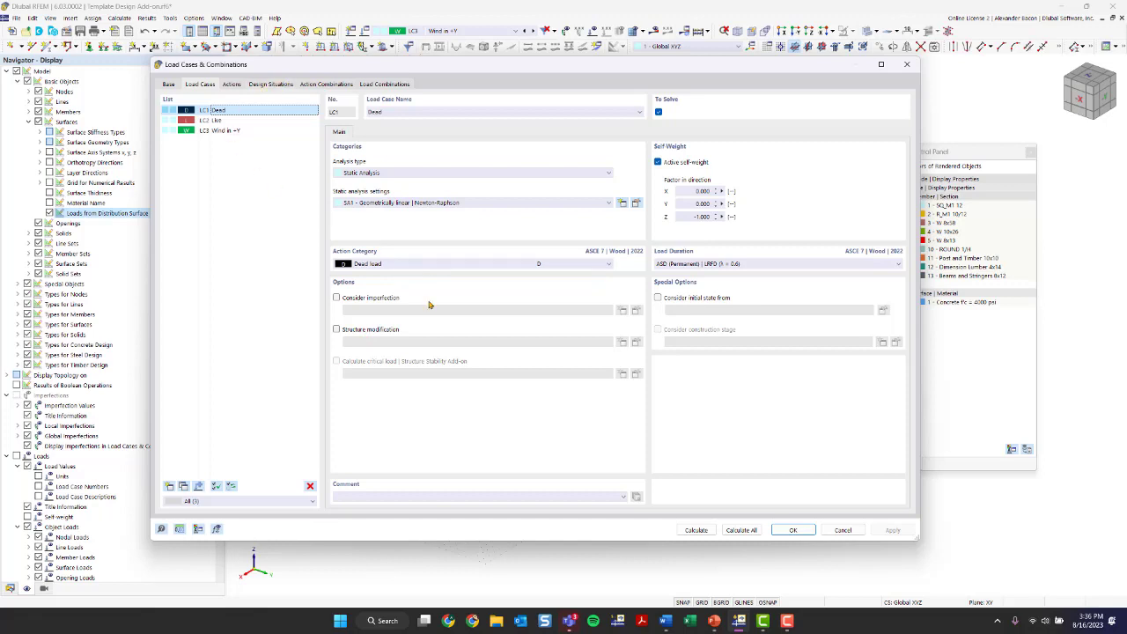
left_click(250, 120)
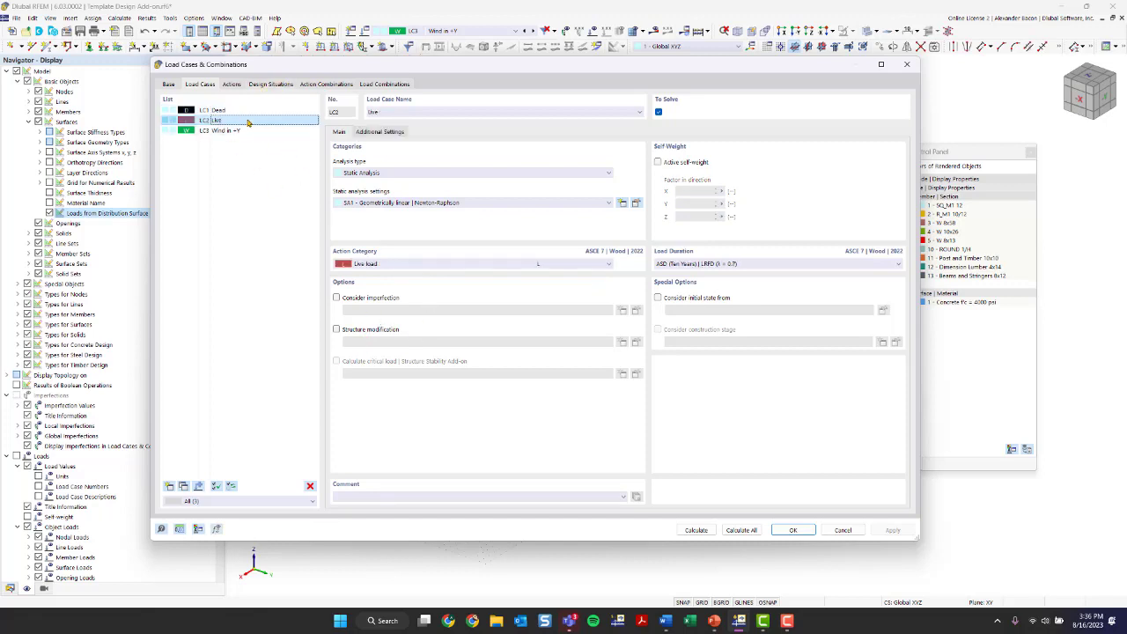
Step: Review the generated load combinations, including CO2 and CO4, with their static analysis settings
left_click(379, 84)
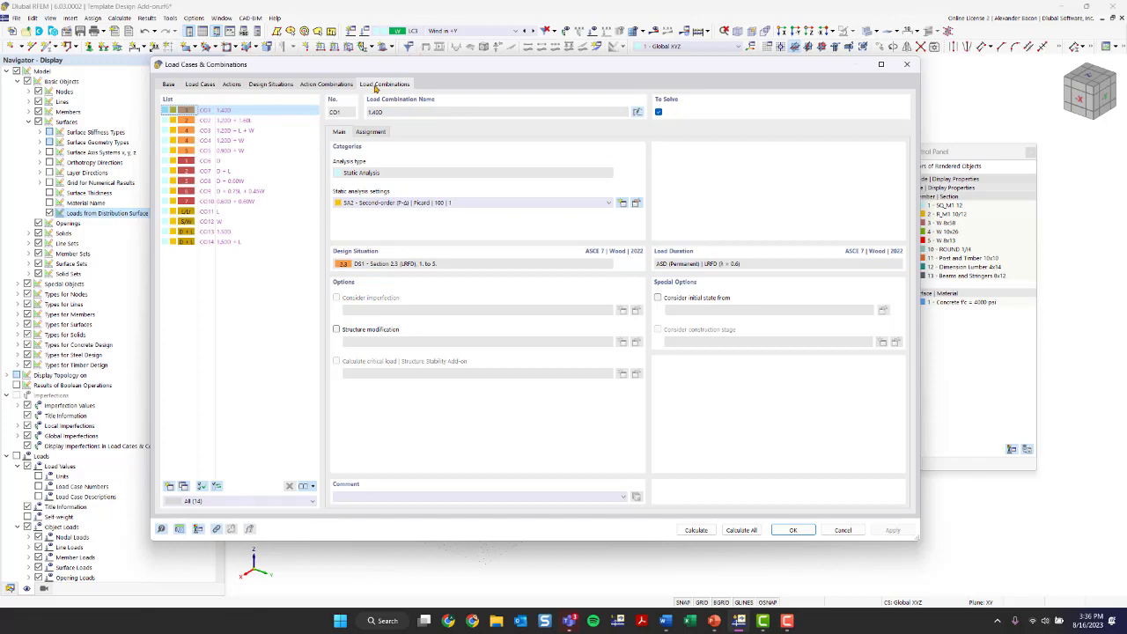
left_click(226, 120)
left_click(229, 141)
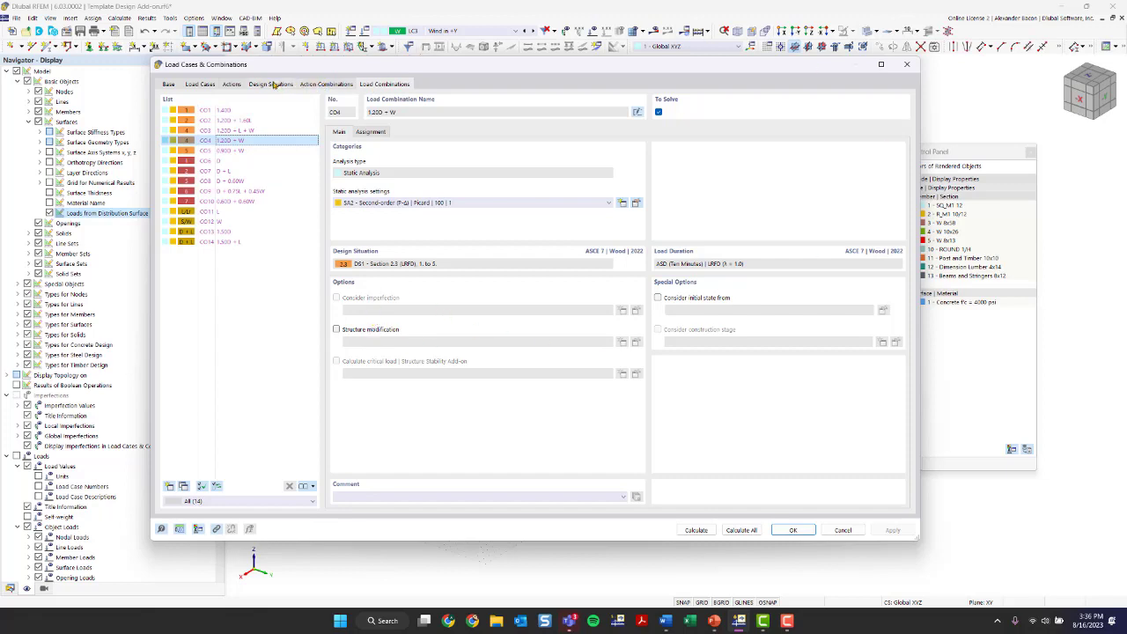
Step: Review the design situations for LRFD, ASD and serviceability, checking the available combination wizard options for DS1
left_click(272, 84)
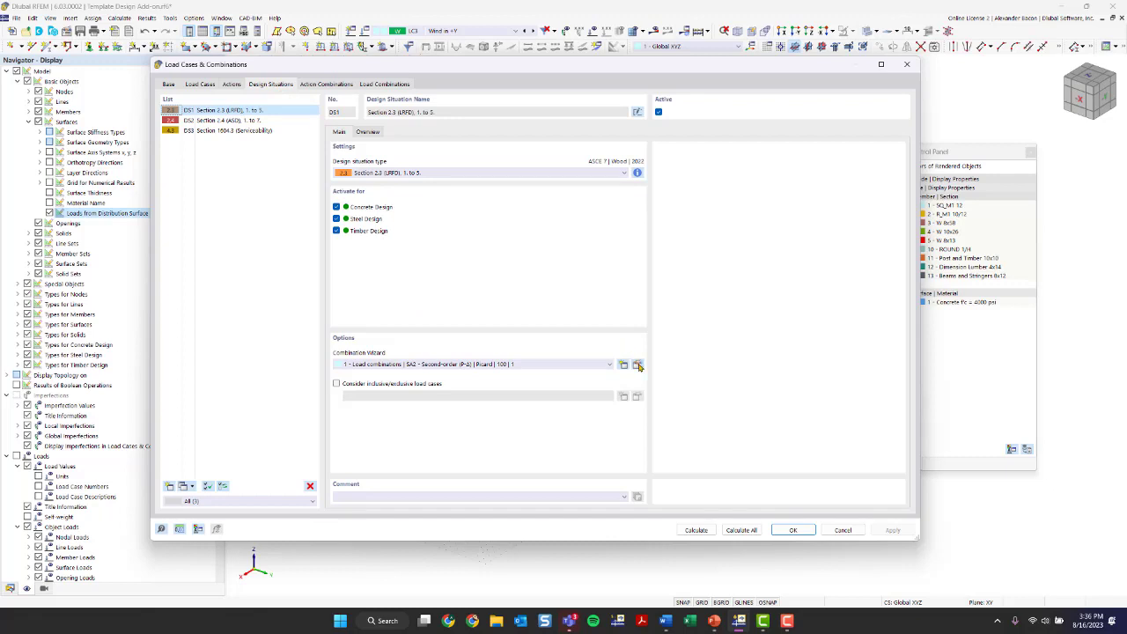
left_click(434, 367)
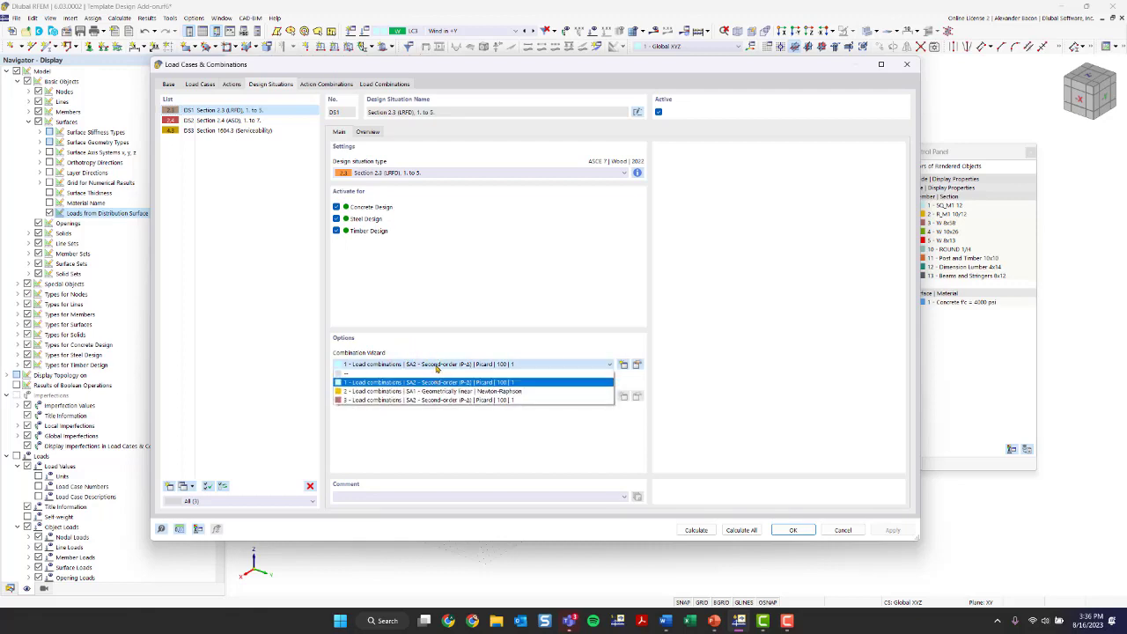
left_click(436, 366)
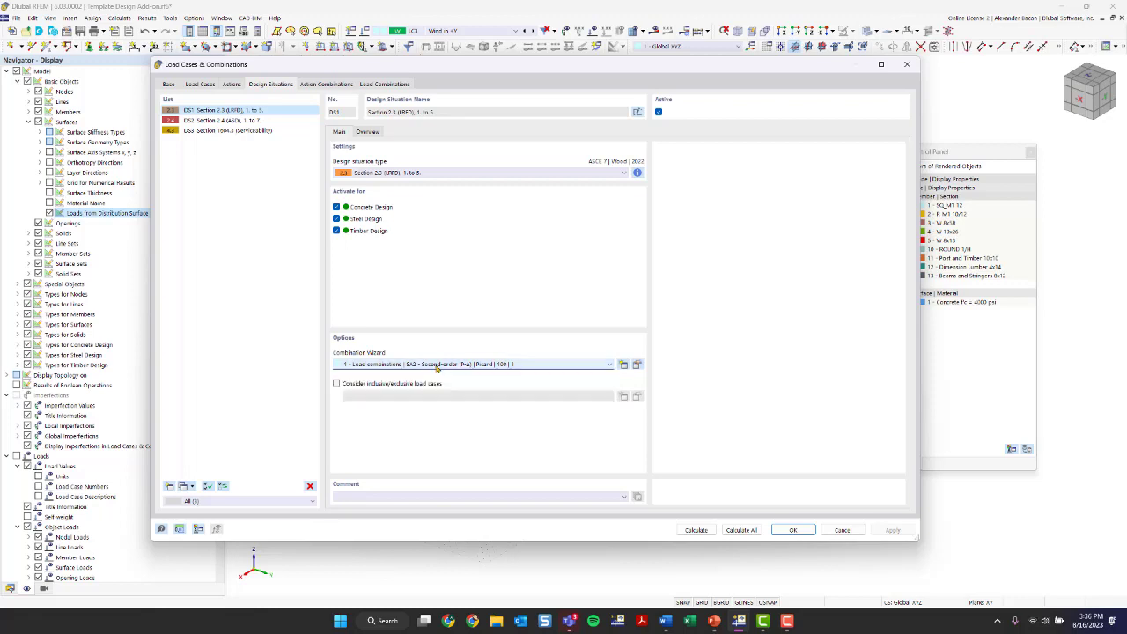
left_click(233, 129)
left_click(232, 111)
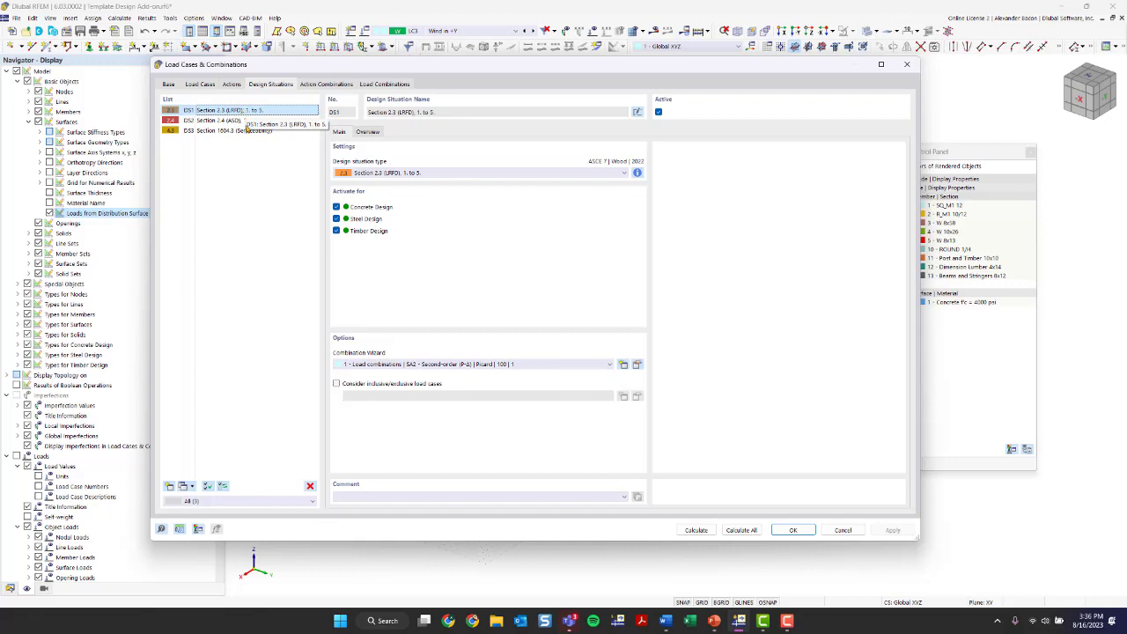
left_click(243, 121)
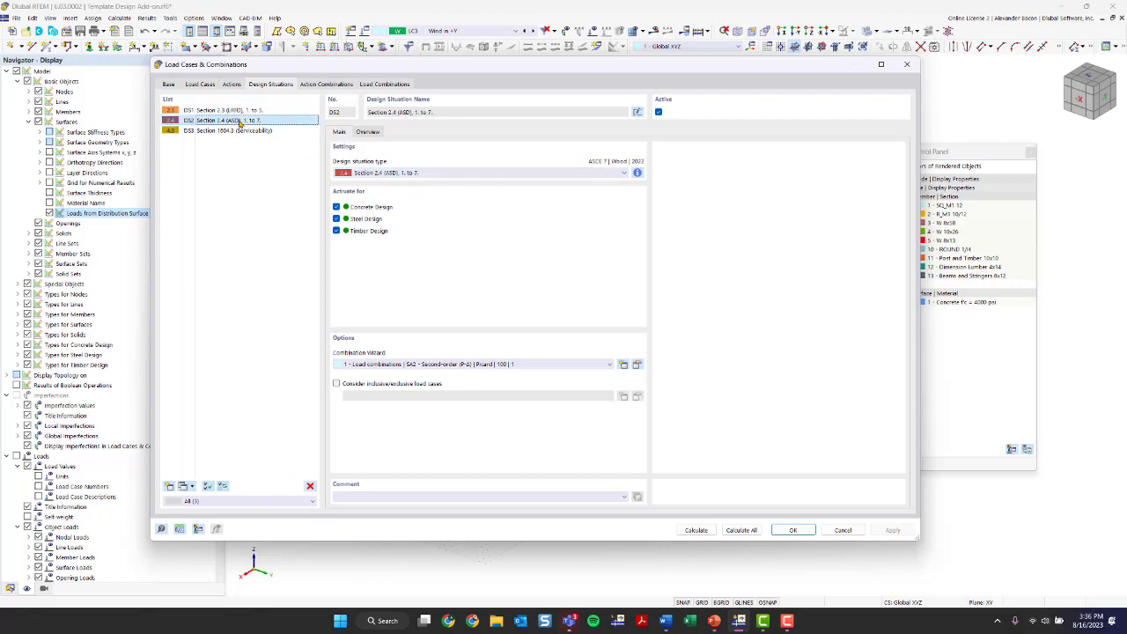
Step: Compare the load combinations assigned to design situations DS1, DS2 and DS3 in their overviews
left_click(247, 110)
left_click(367, 131)
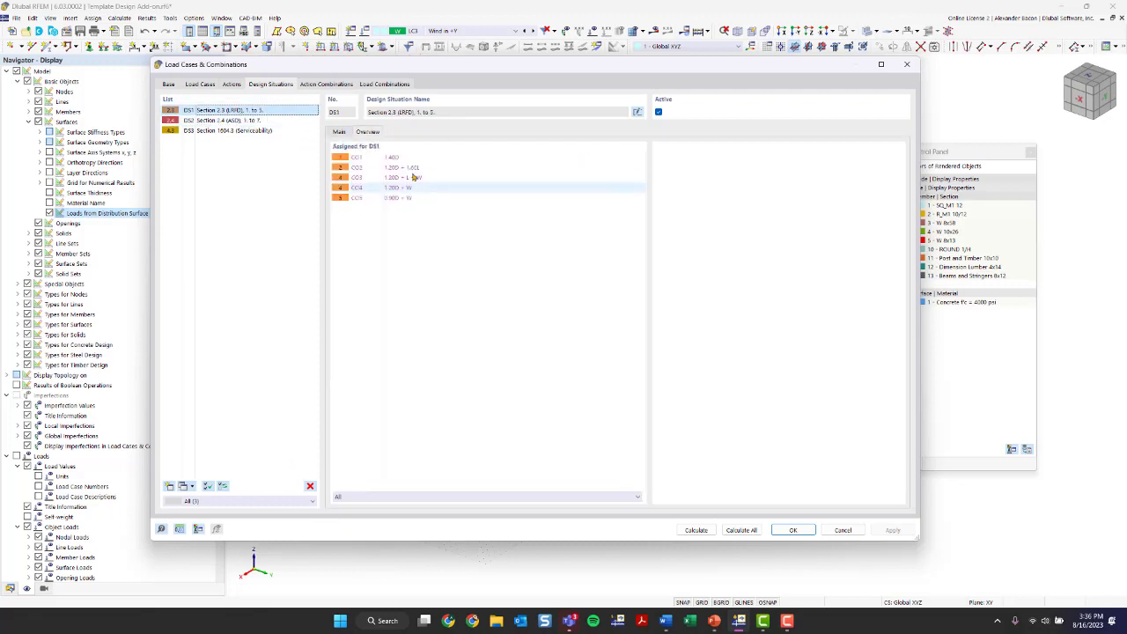
left_click(264, 121)
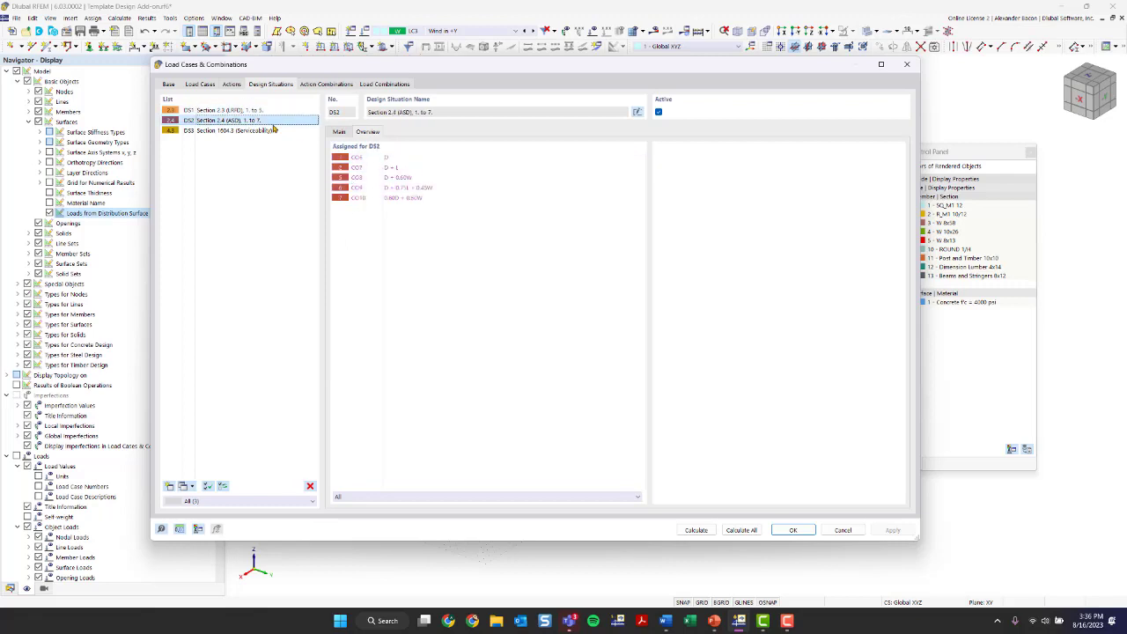
left_click(267, 111)
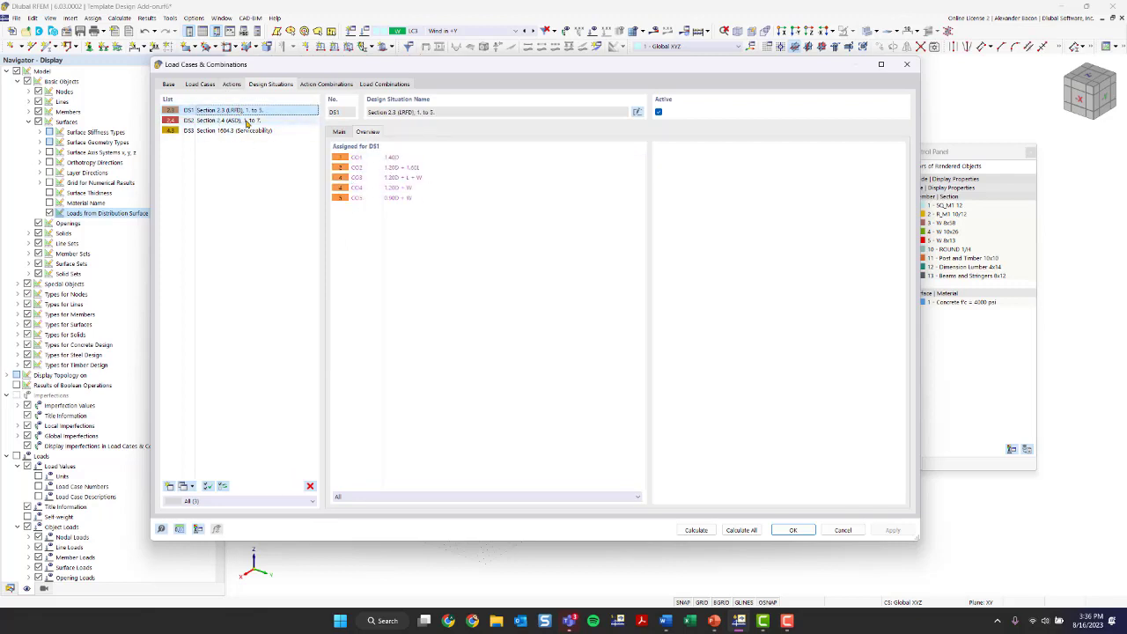
left_click(289, 132)
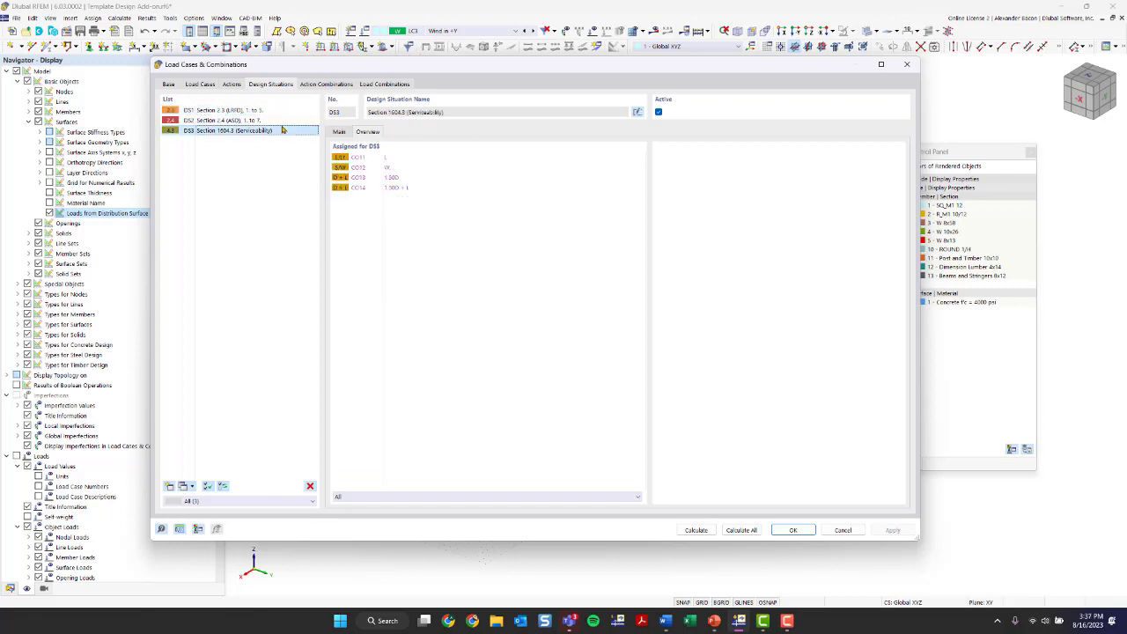
left_click(280, 122)
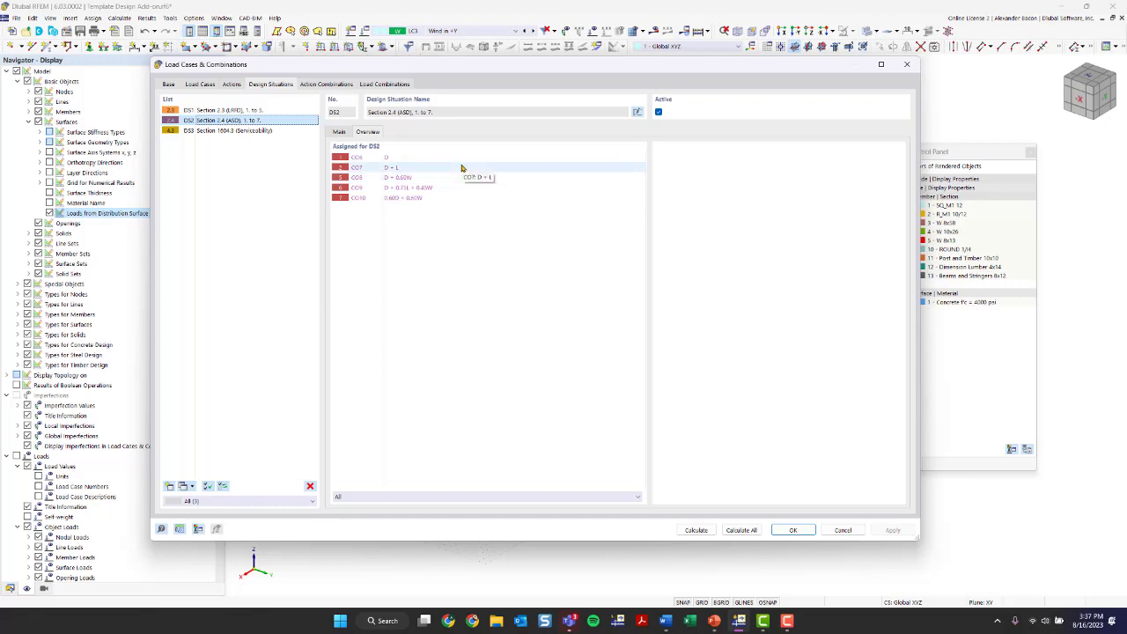
left_click(240, 111)
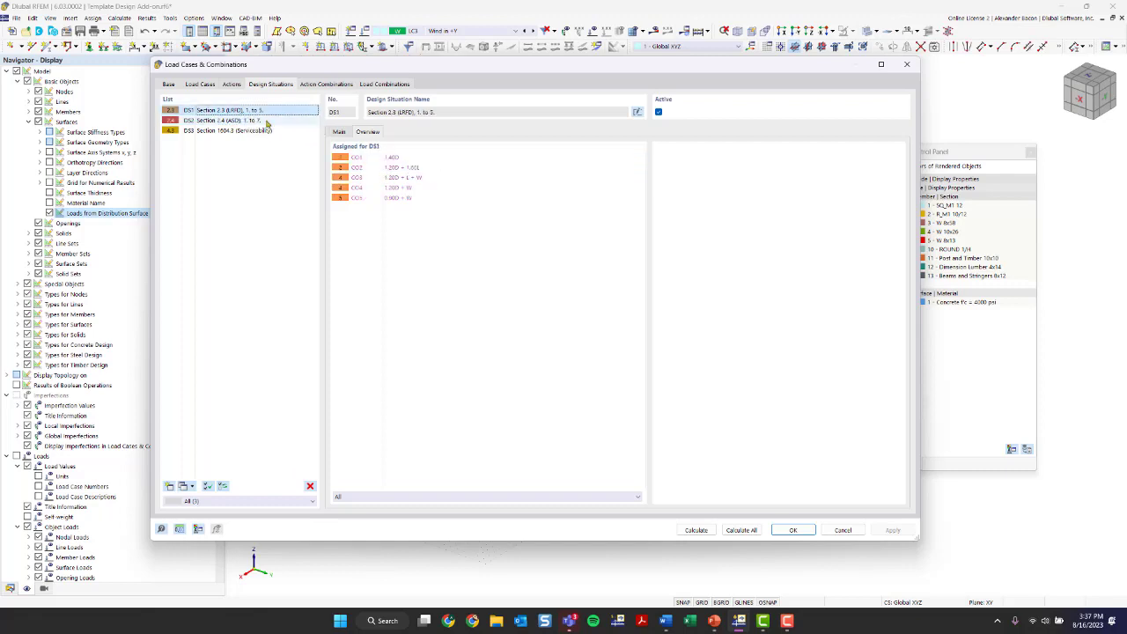
Step: Enable considering a structure modification in the combination wizard assigned to design situation DS1
left_click(348, 134)
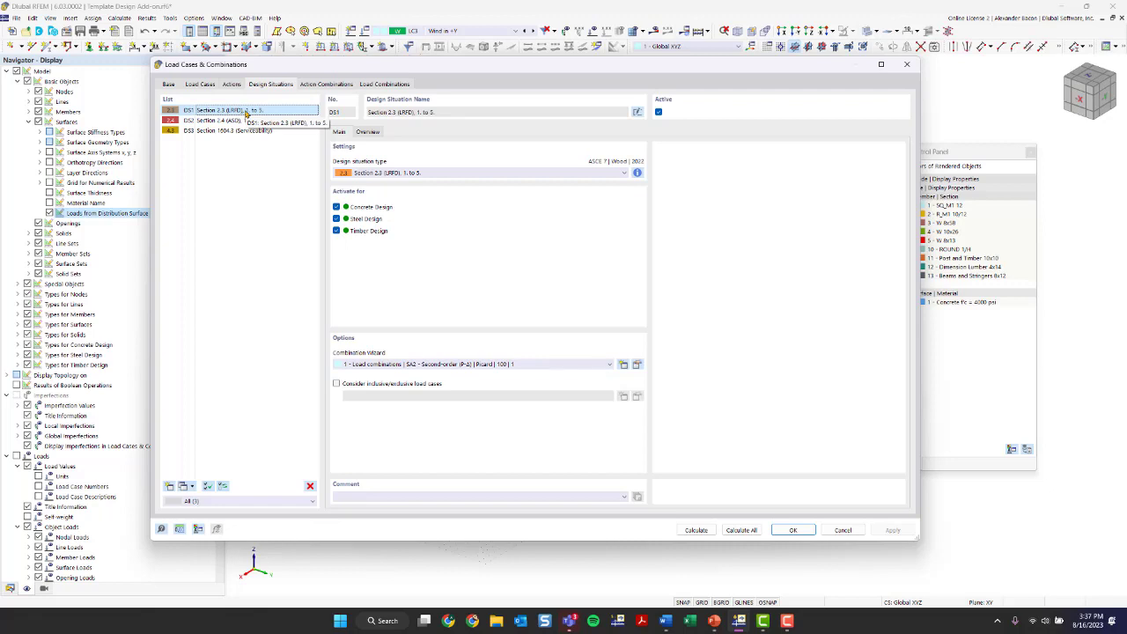
left_click(636, 364)
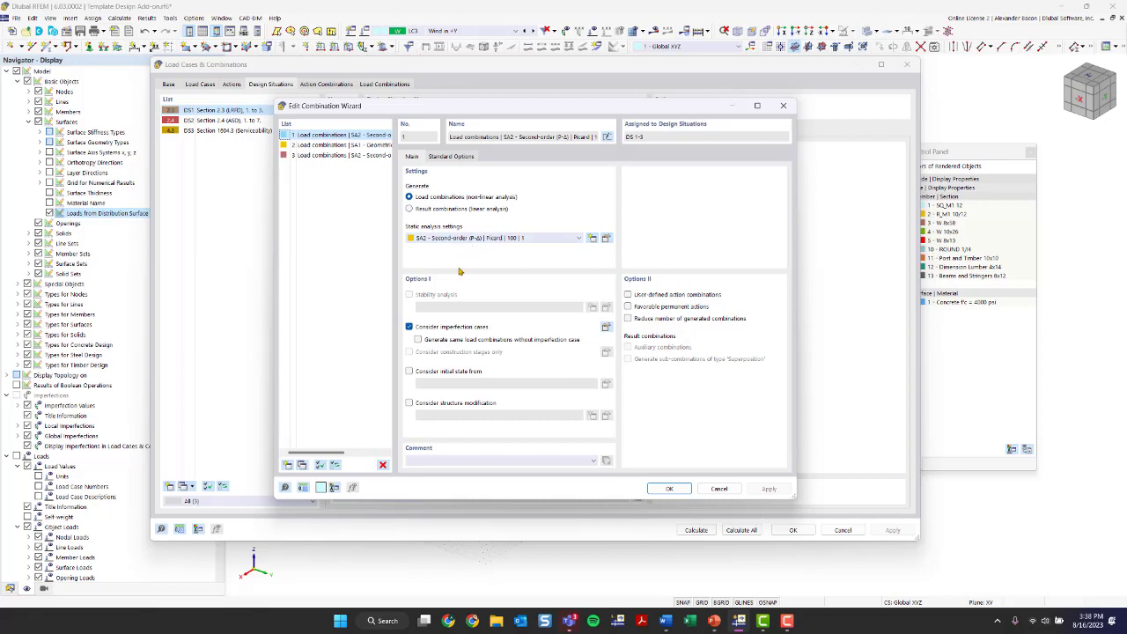
left_click(425, 405)
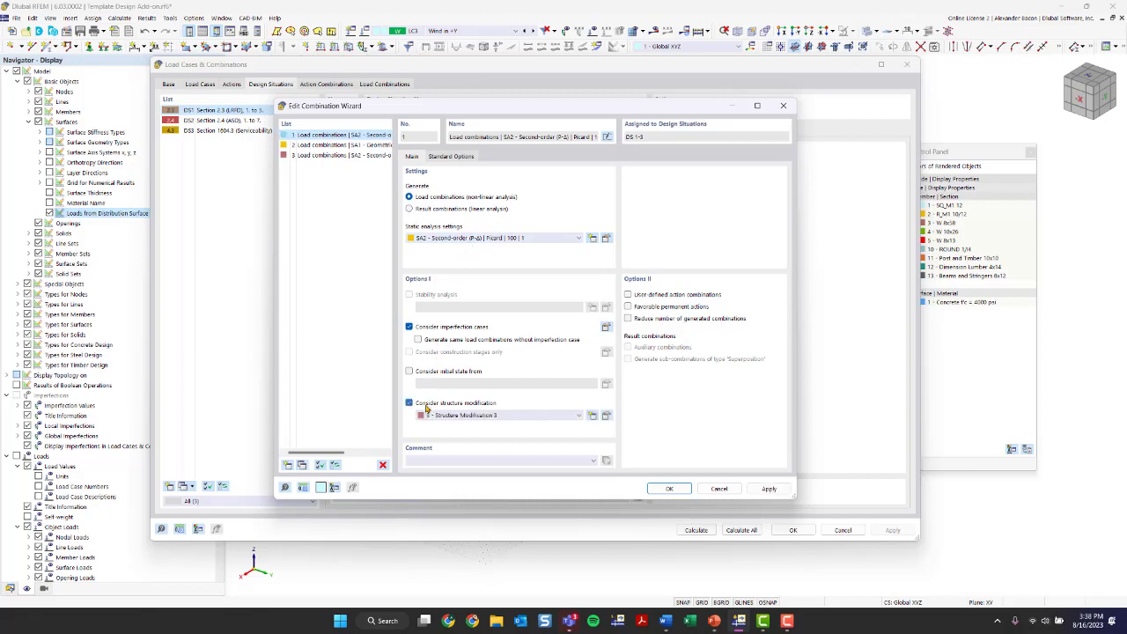
left_click(516, 416)
left_click(516, 416)
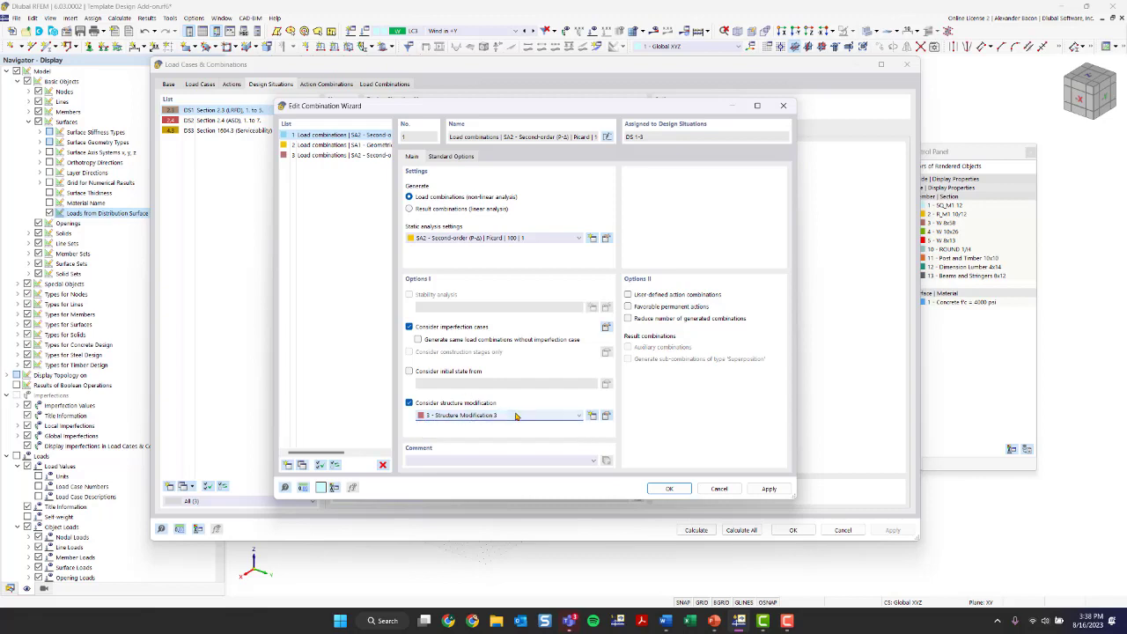
left_click(607, 415)
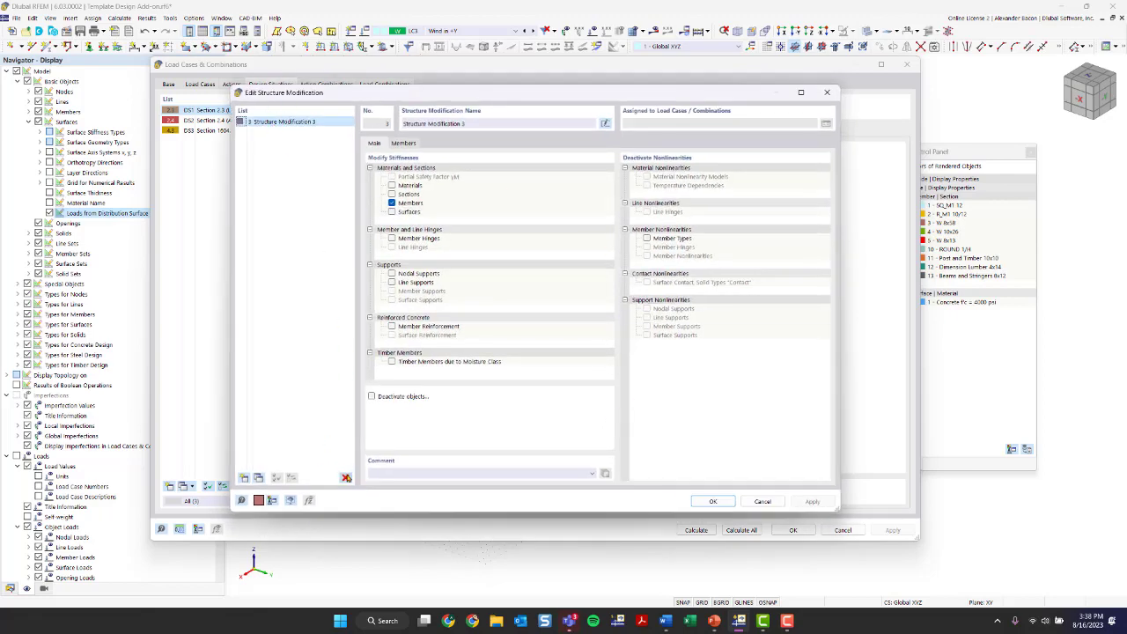
left_click(345, 477)
left_click(572, 341)
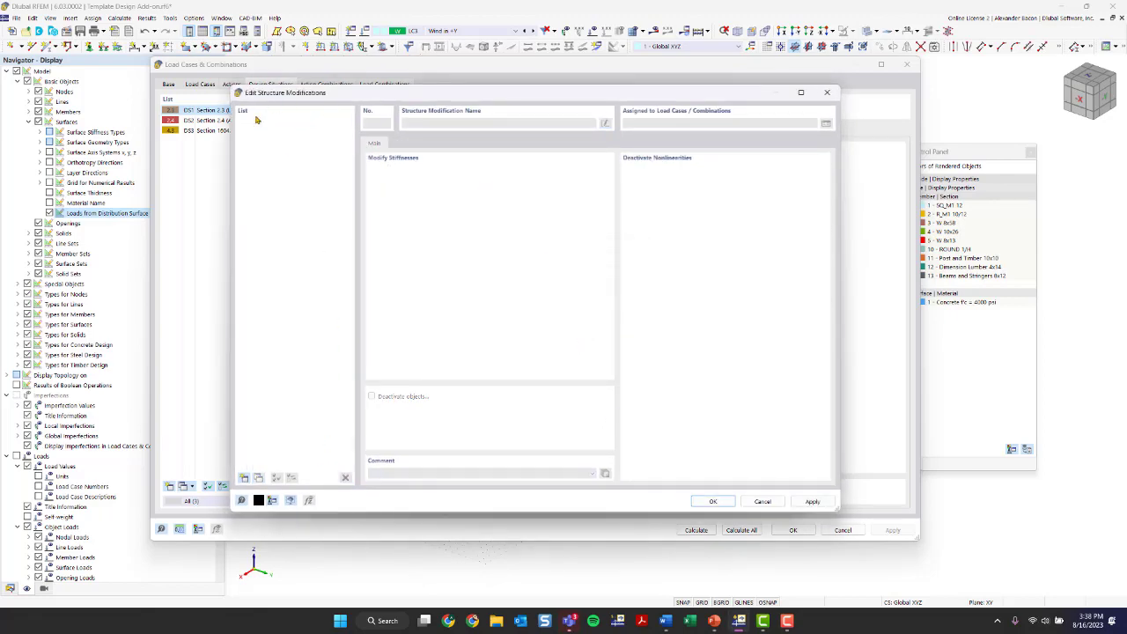
left_click(827, 92)
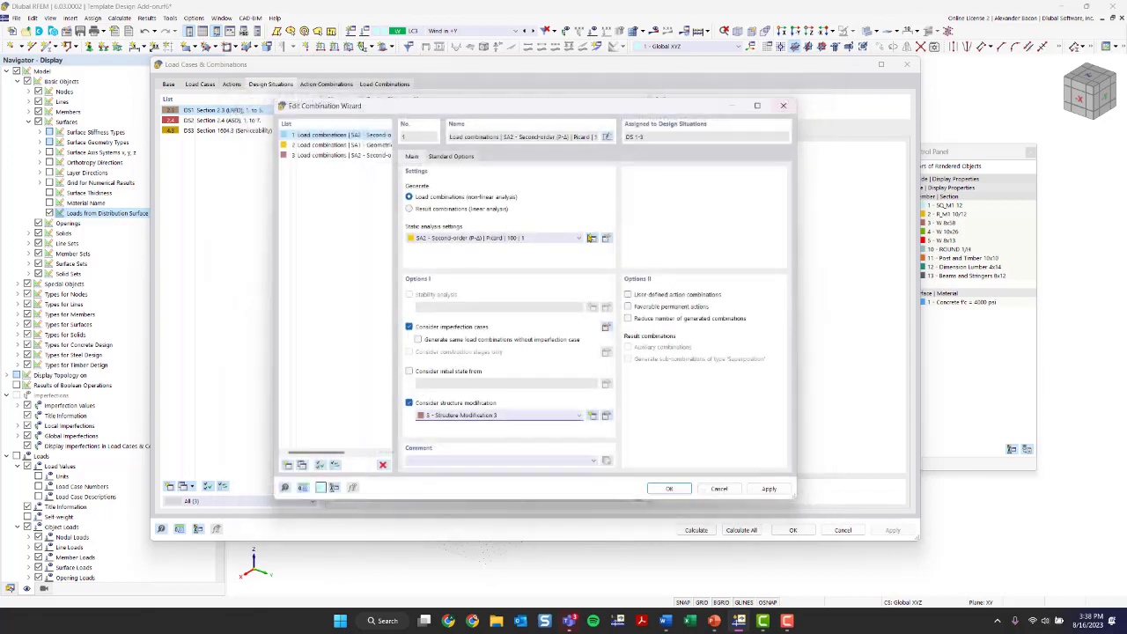
Step: Open the structure modification settings from the combination wizard and delete the existing Structure Modification 3
left_click(593, 417)
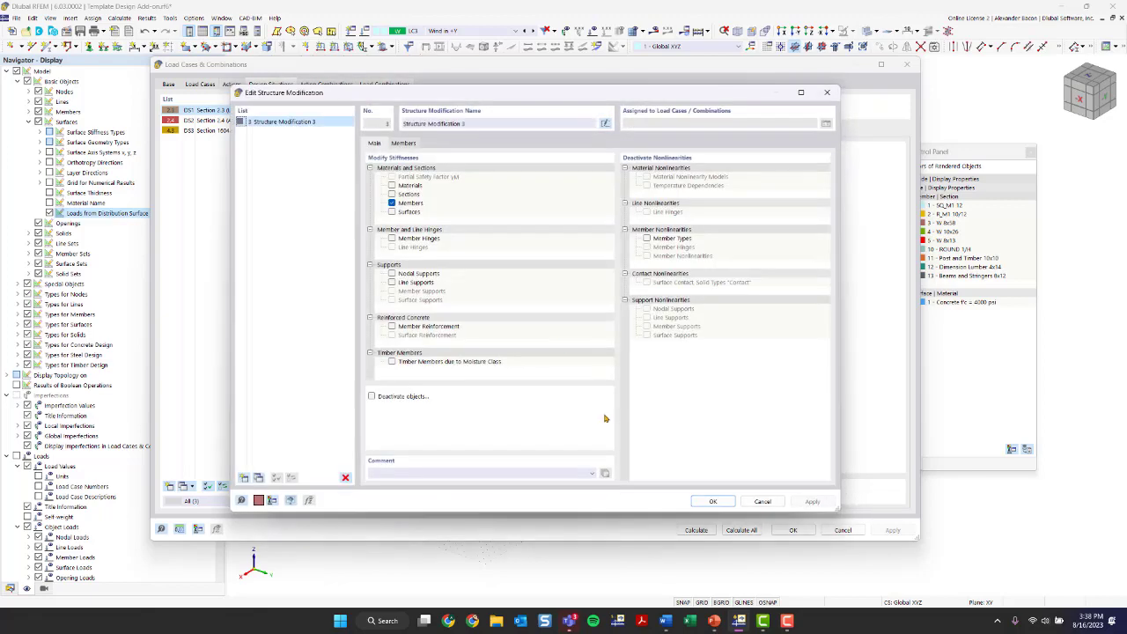
left_click(346, 479)
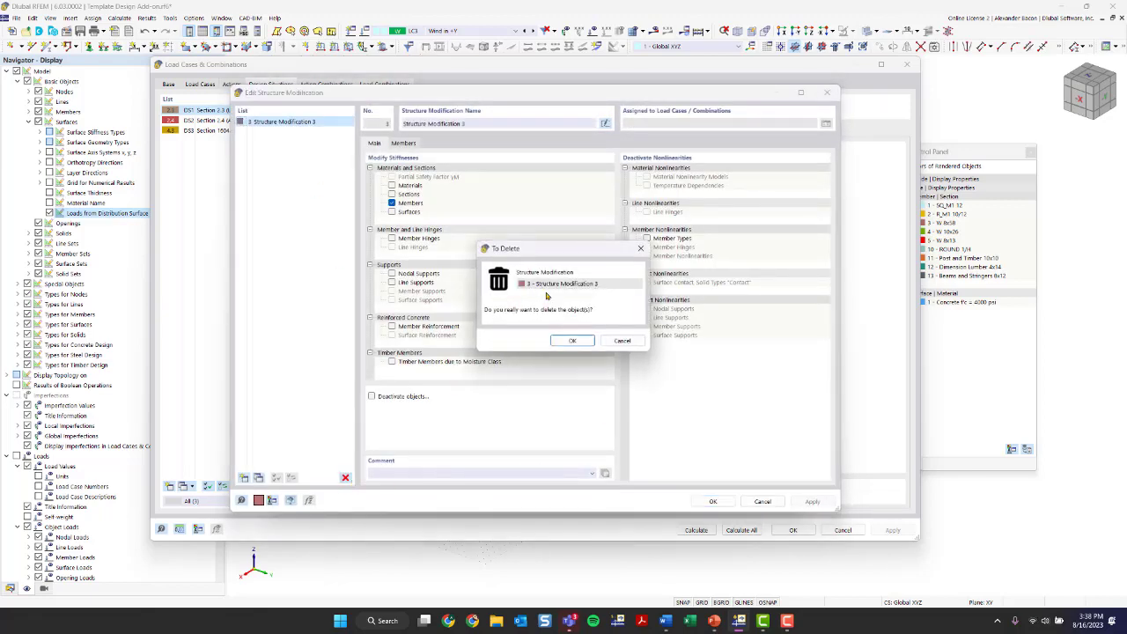
left_click(566, 338)
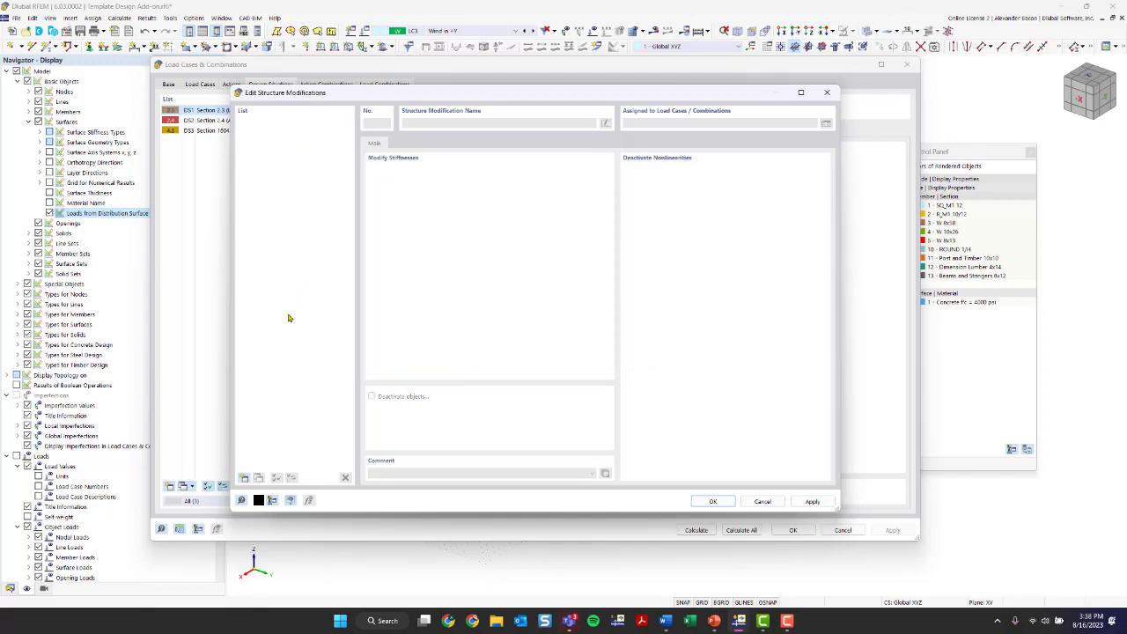
Step: Create a new structure modification with stiffness modification activated for members and show its member assignments
left_click(244, 478)
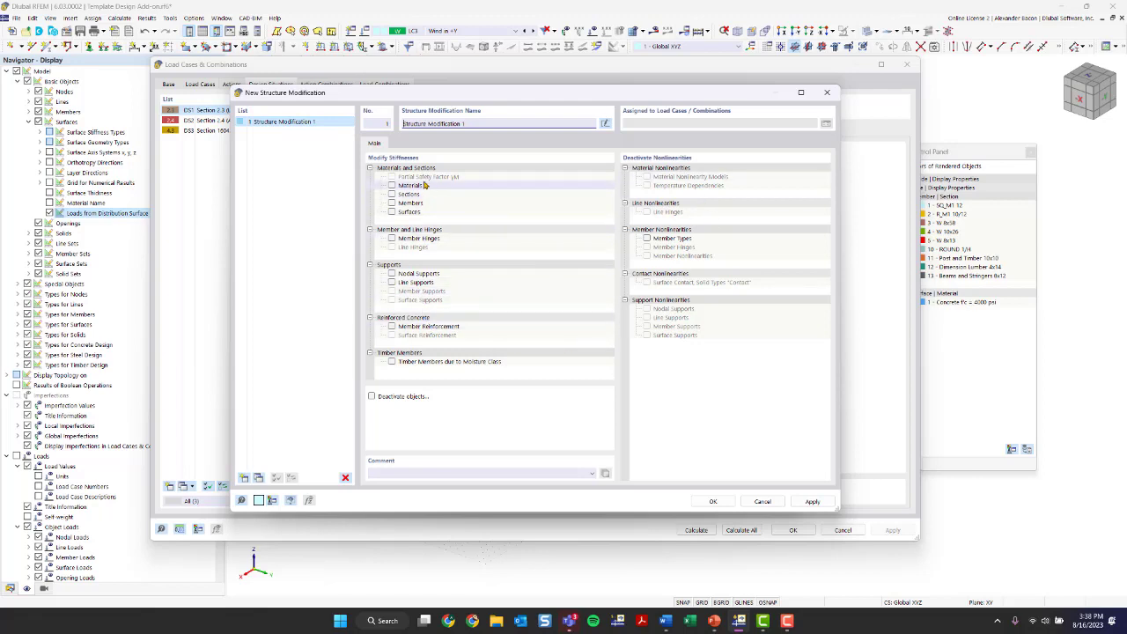
left_click(392, 203)
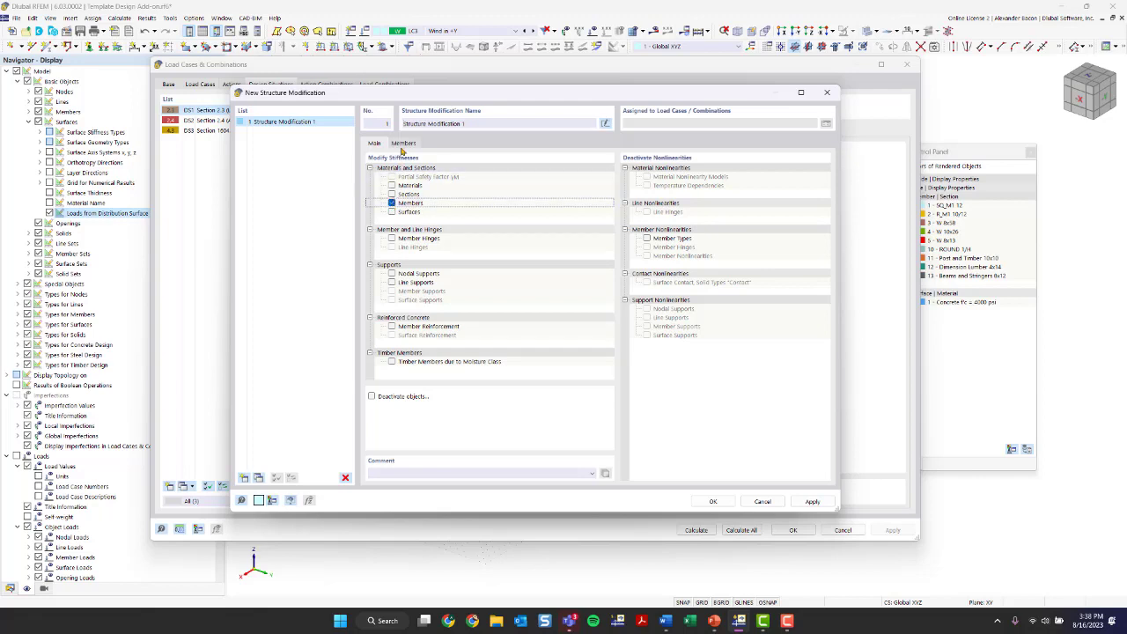
left_click(403, 143)
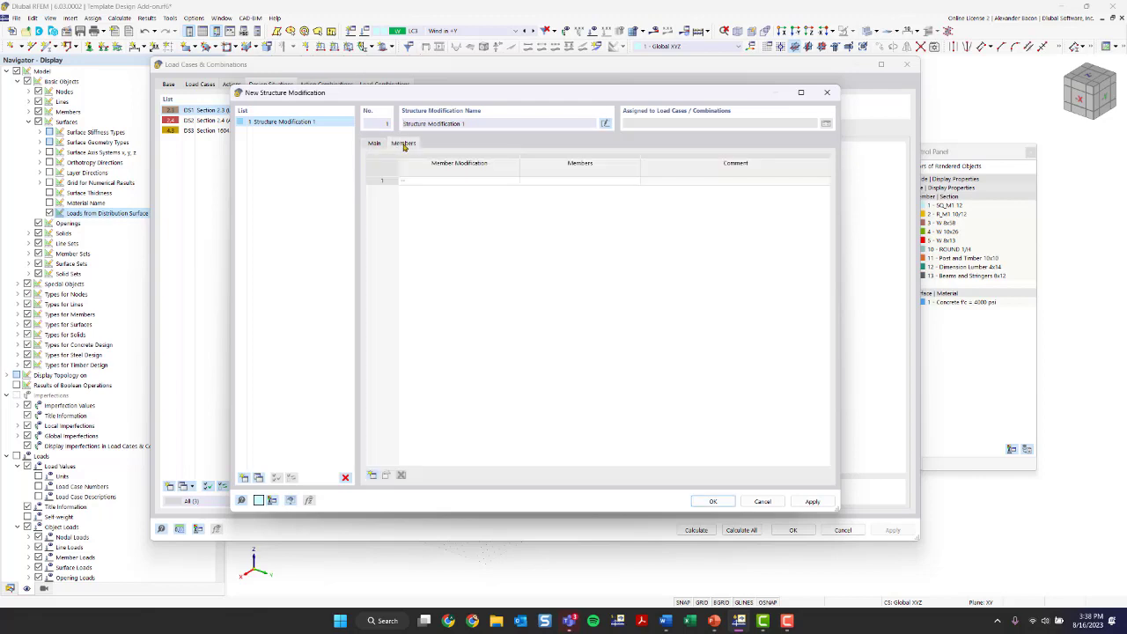
Step: Add a new member stiffness modification in the first row and delete the existing stiffness modifications 1 to 7
left_click(438, 182)
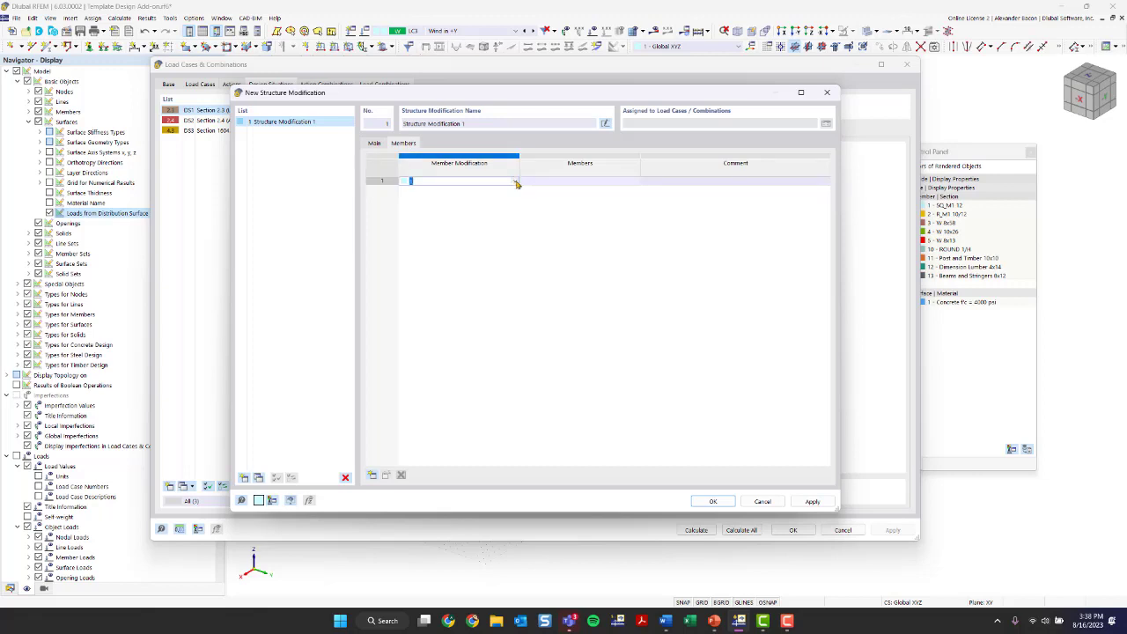
left_click(517, 182)
left_click(517, 182)
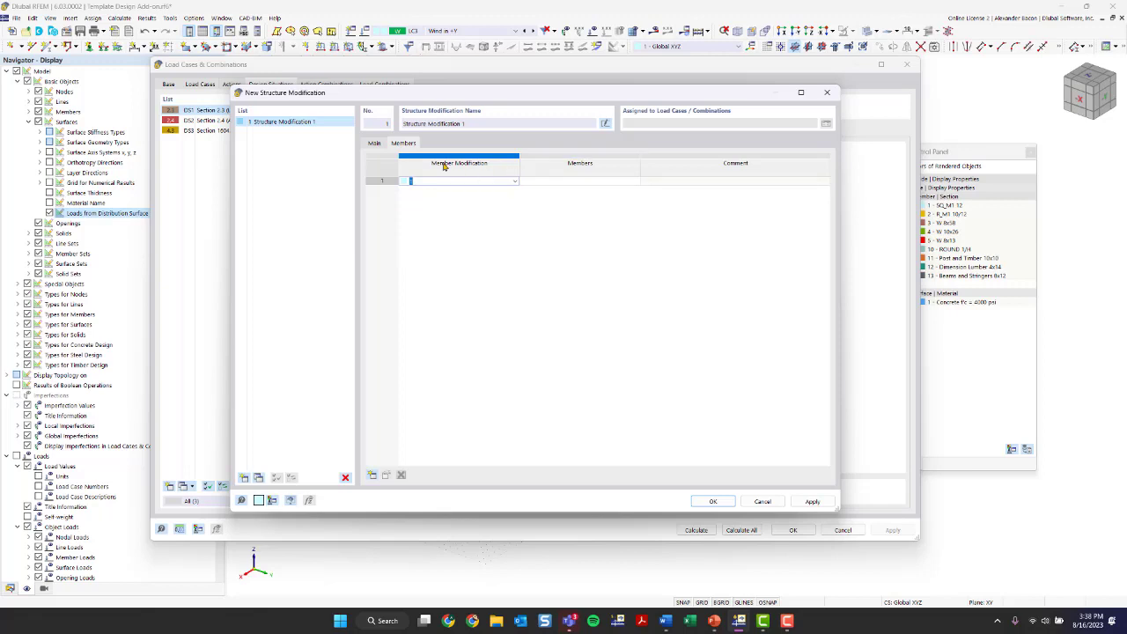
left_click(514, 182)
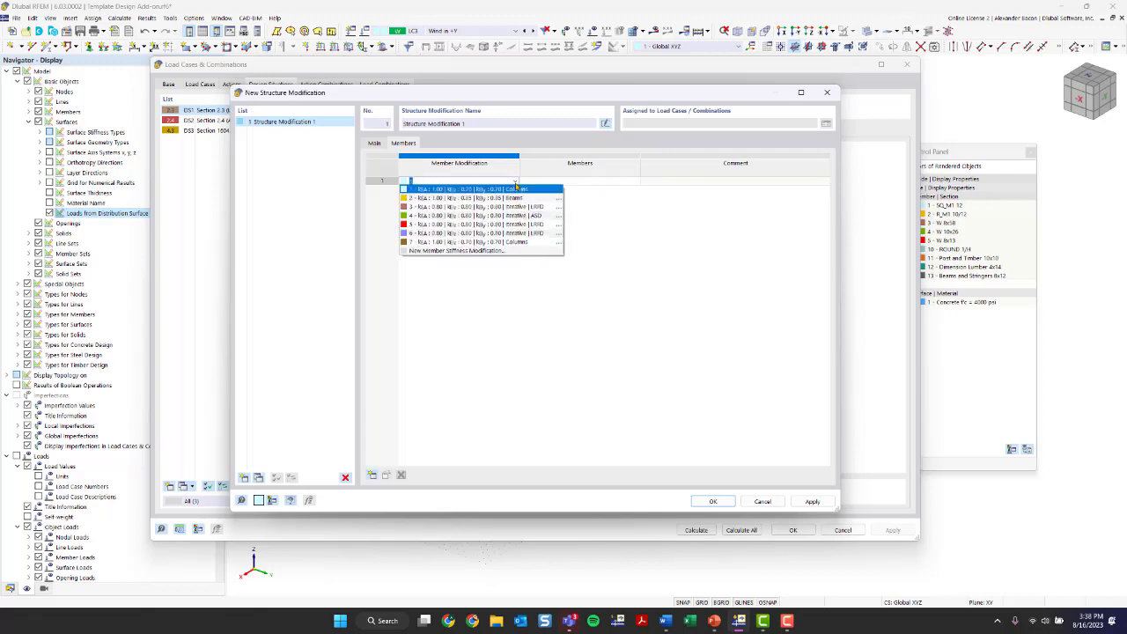
left_click(463, 254)
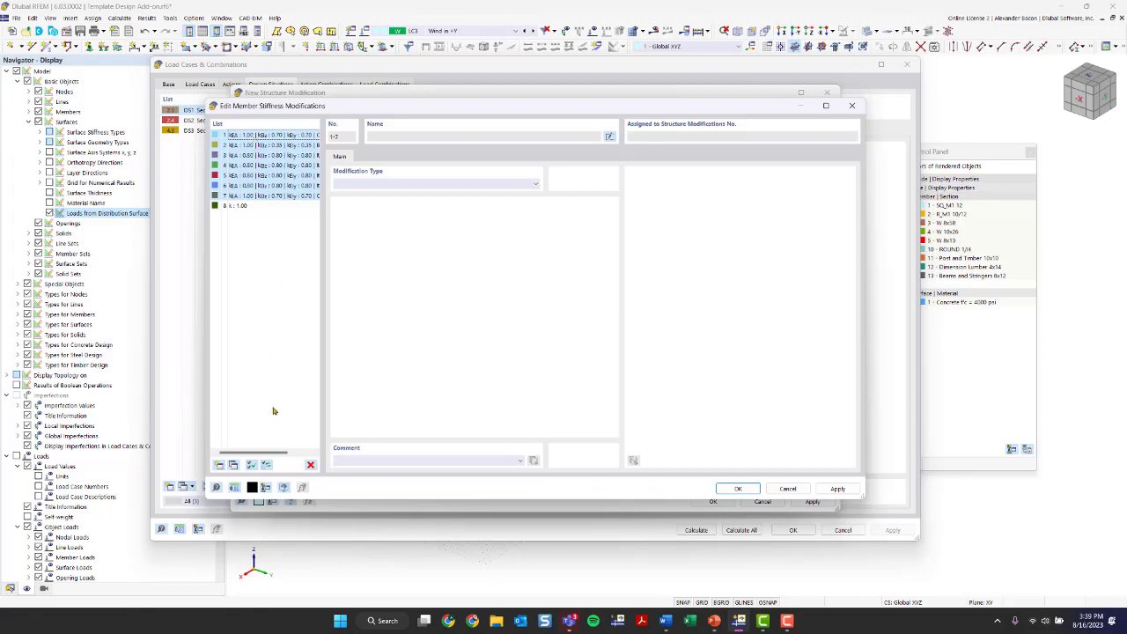
left_click(310, 464)
left_click(560, 344)
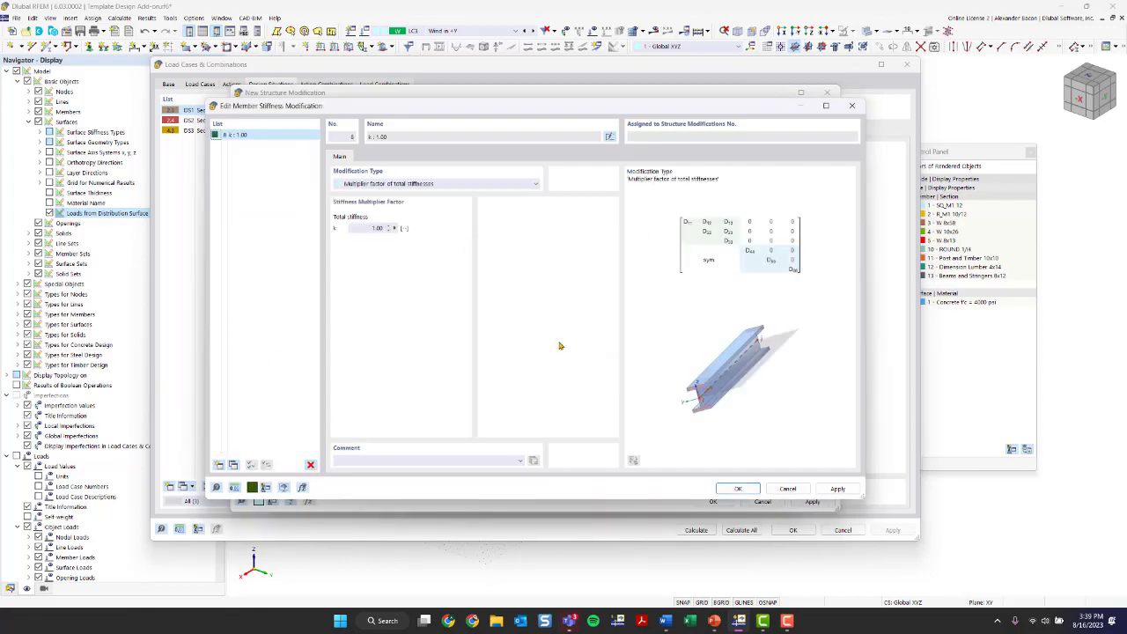
Step: Set the member stiffness modification type to AISC 360-16 C2.3 | Steel Structures, keeping the iterative LRFD settings
left_click_drag(286, 109, 330, 136)
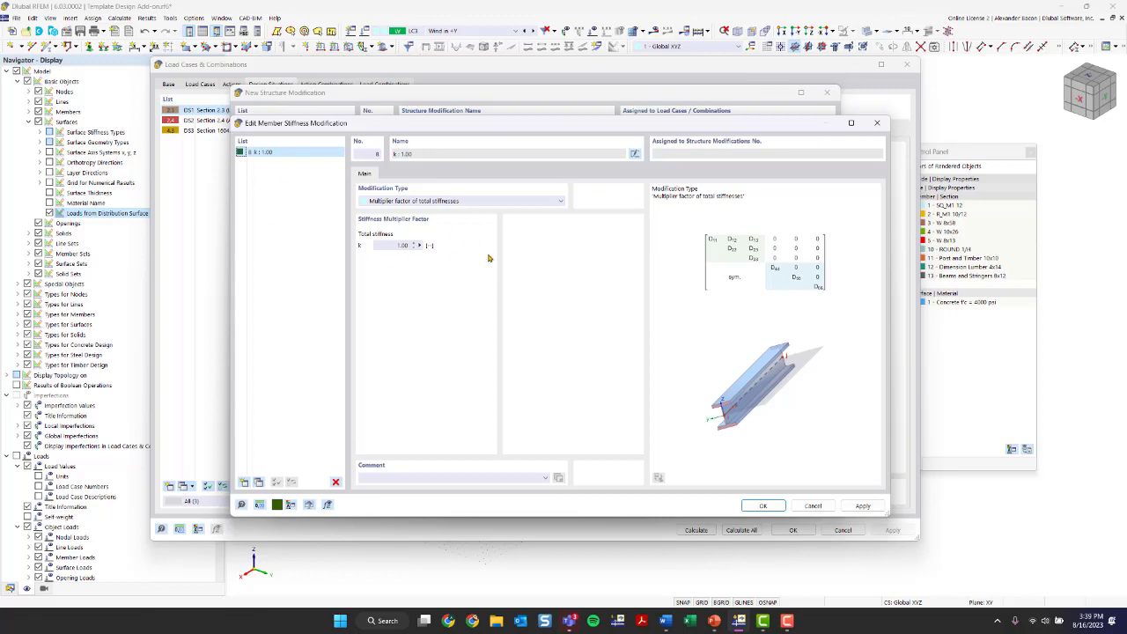
left_click(450, 202)
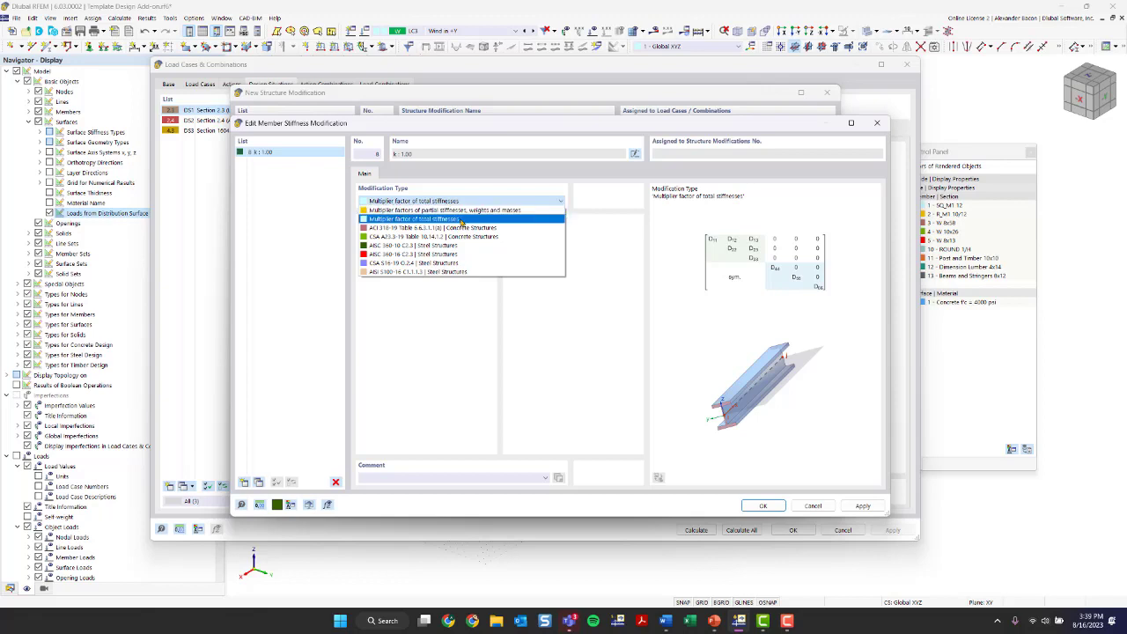
left_click(461, 220)
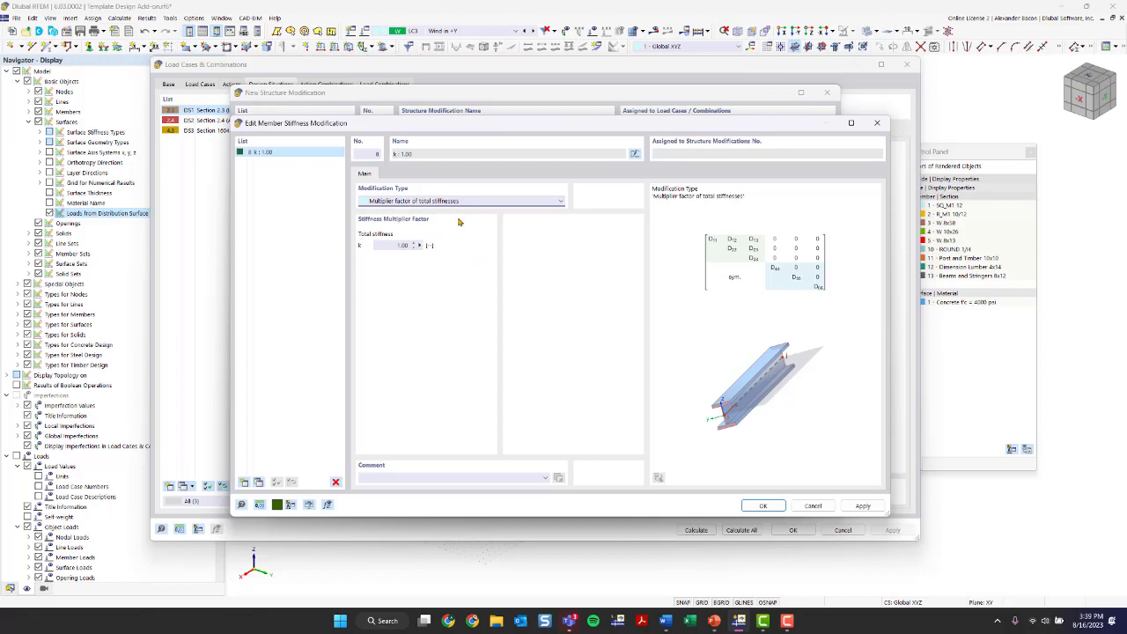
left_click(409, 203)
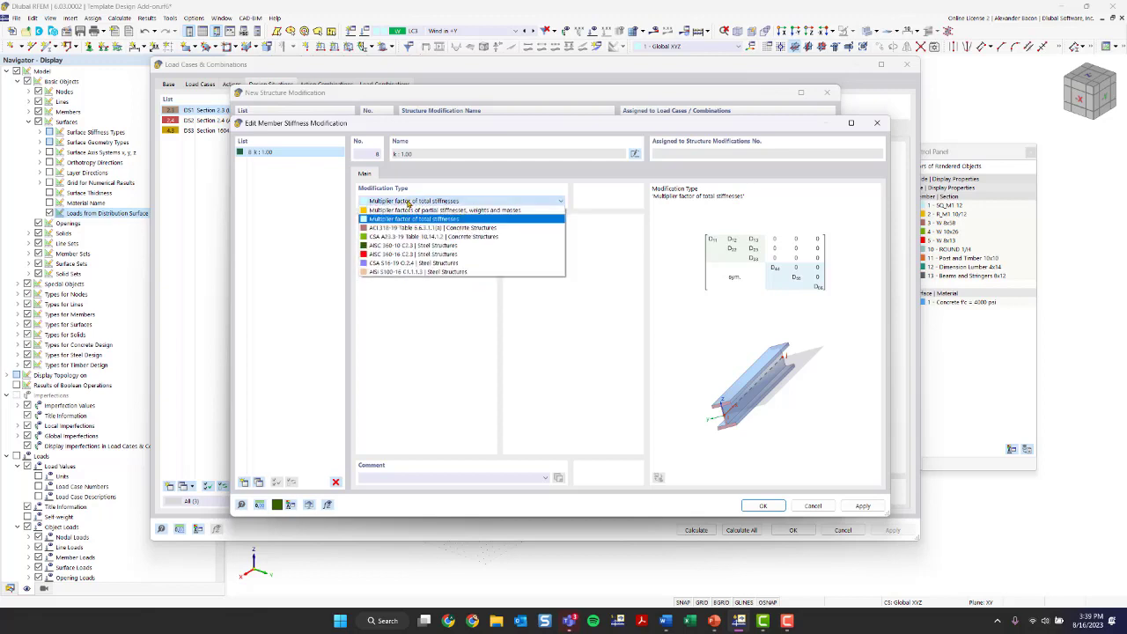
left_click(415, 210)
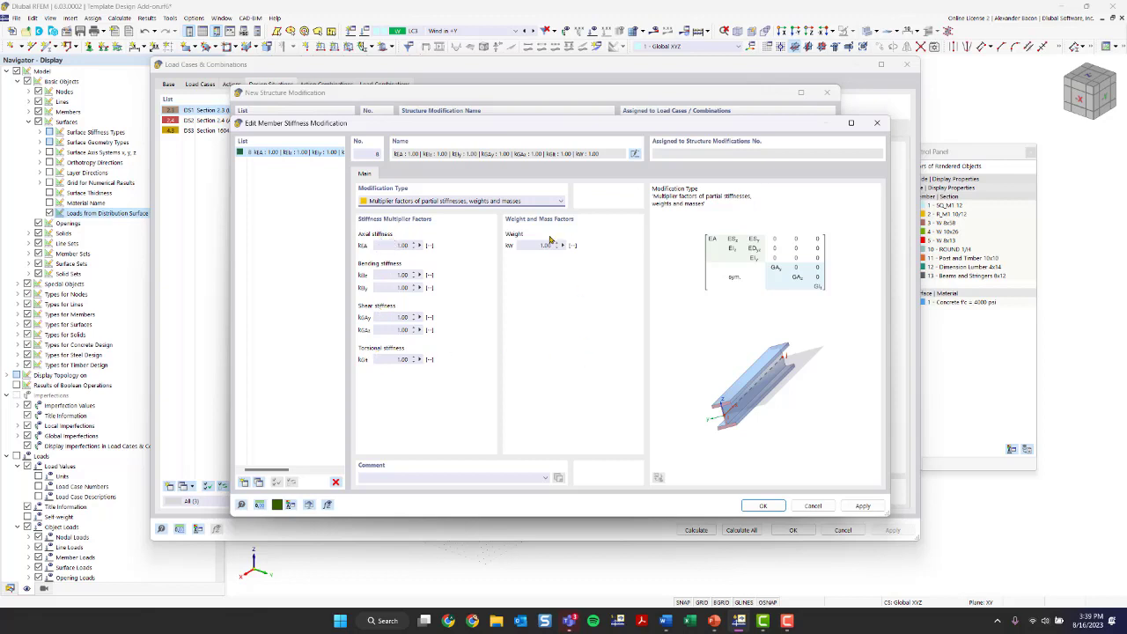
left_click(415, 203)
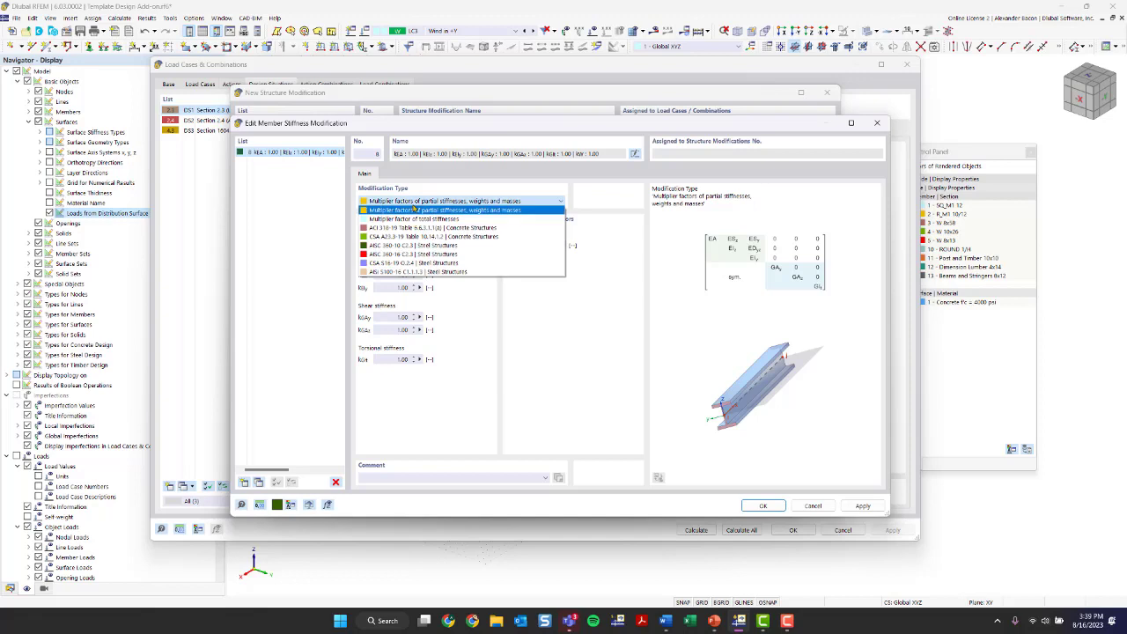
left_click(416, 255)
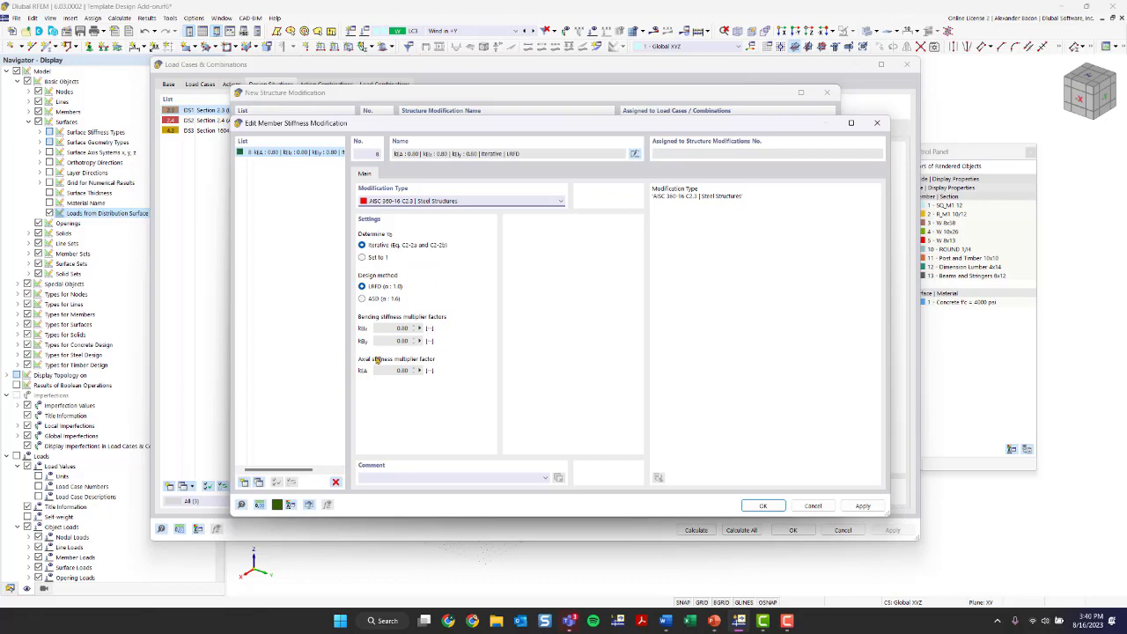
left_click(762, 505)
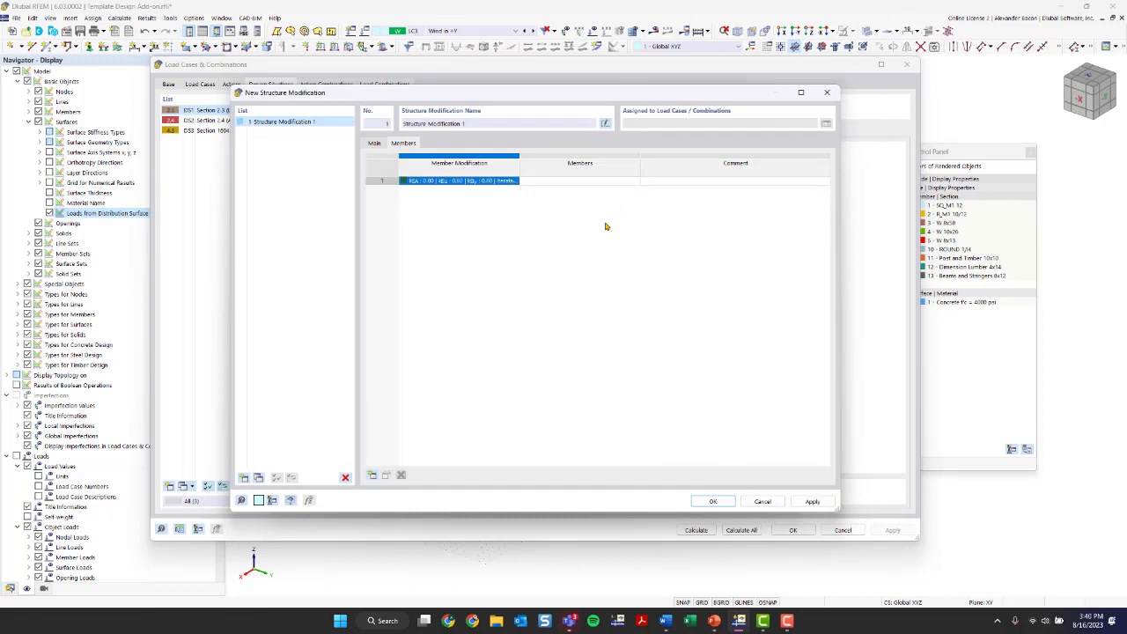
Step: Assign the AISC stiffness modification to all members of the steel frame, numbers 6,8,17-26,36,37
left_click(577, 183)
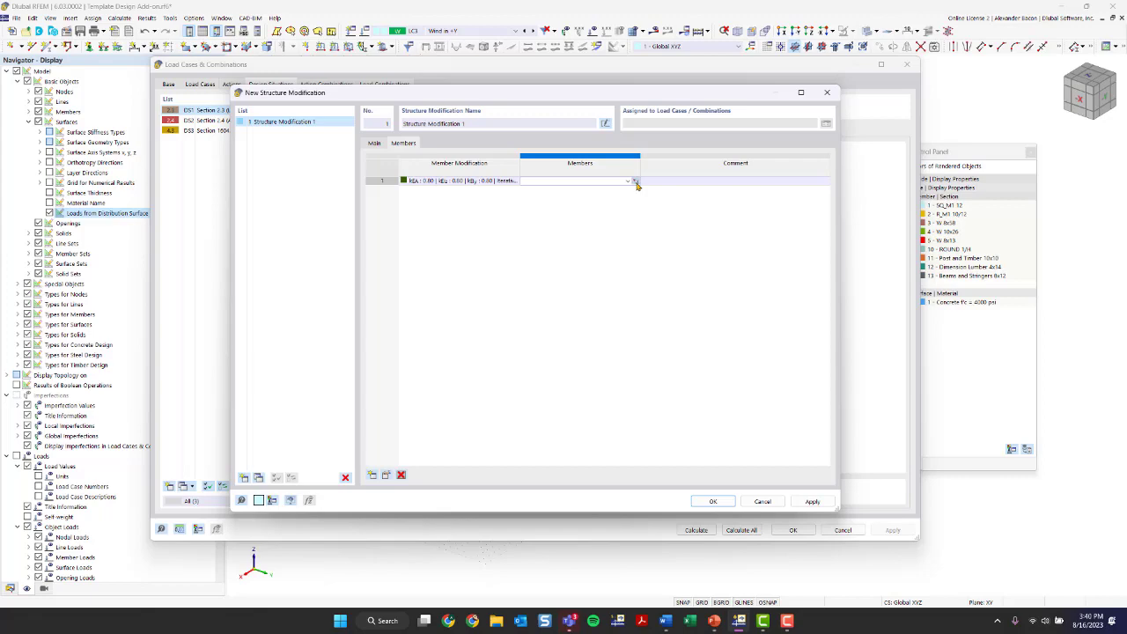
left_click(636, 182)
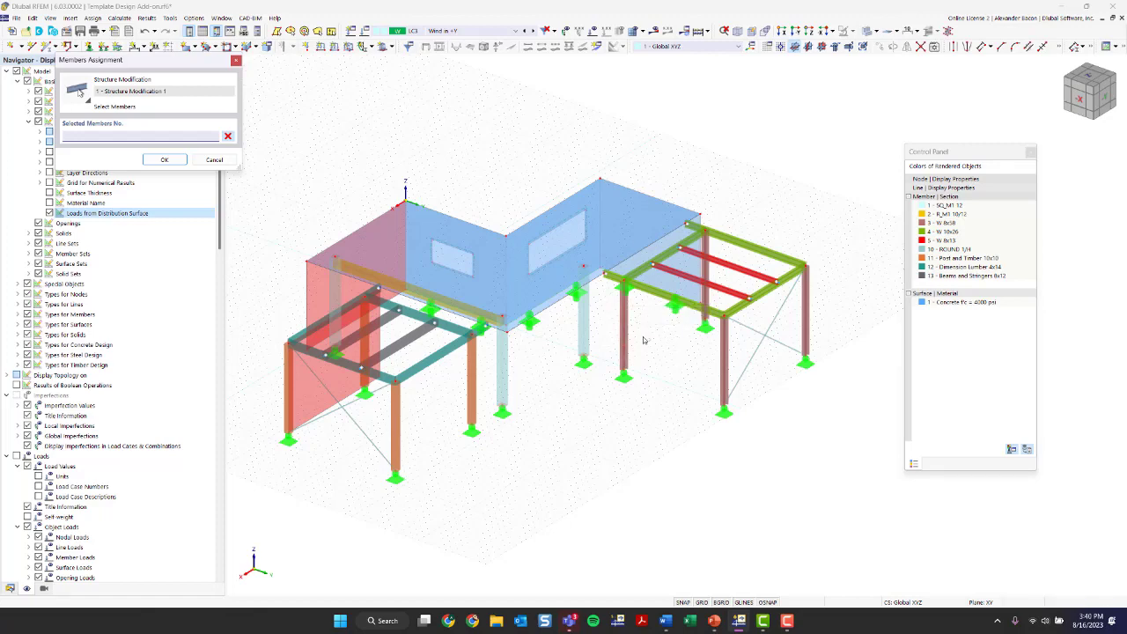
middle_click_drag(708, 377, 769, 483, "ctrl")
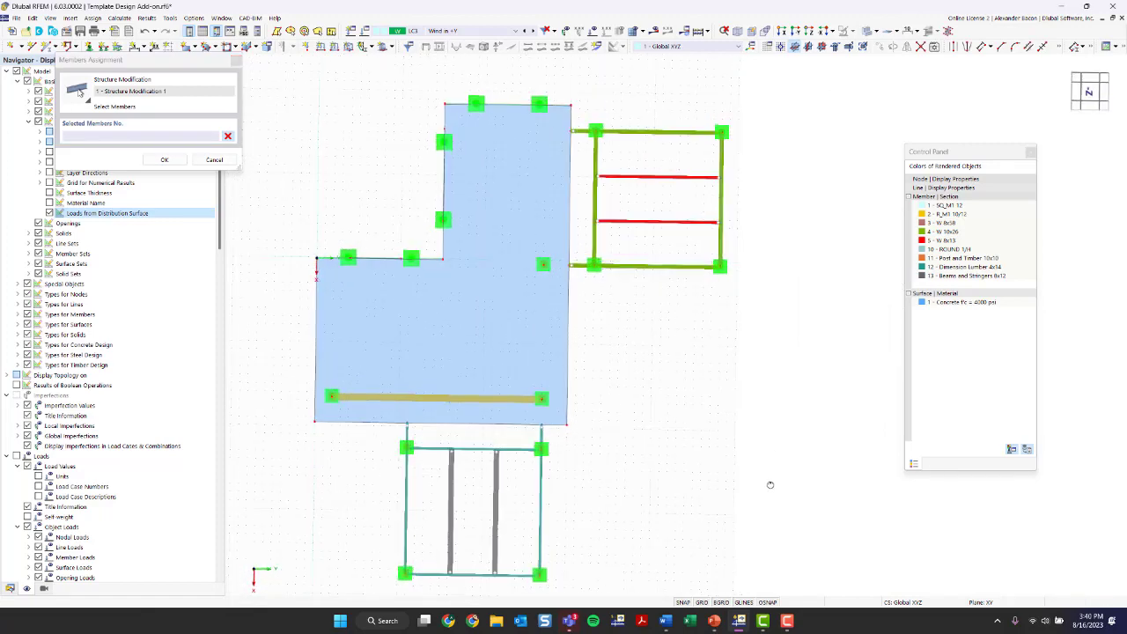
left_click_drag(759, 112, 584, 303)
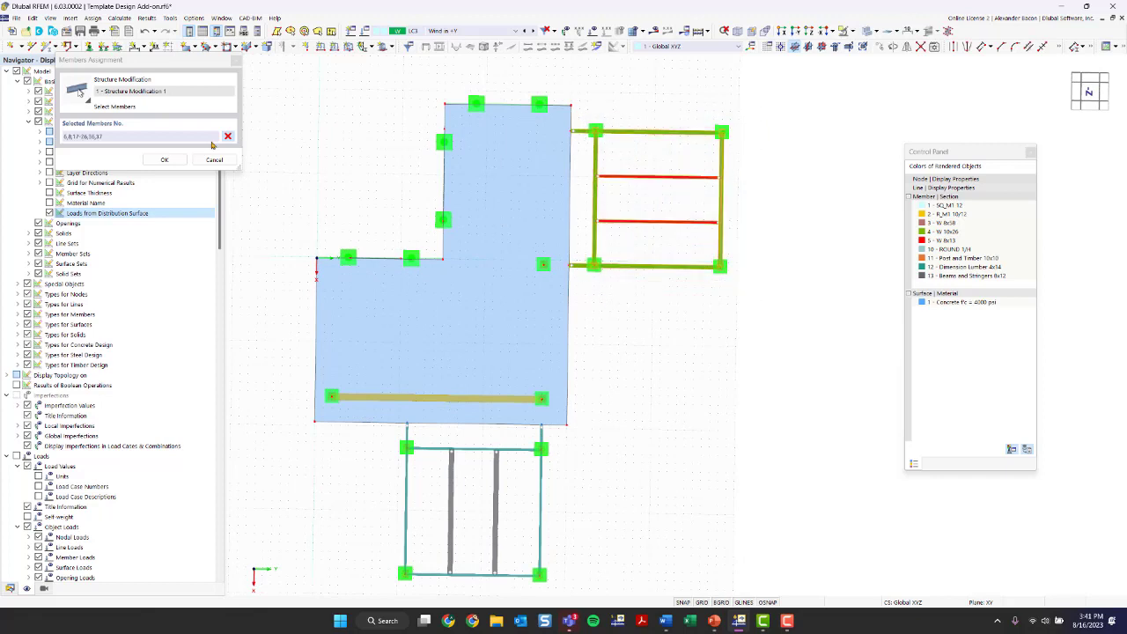
left_click_drag(117, 60, 255, 100)
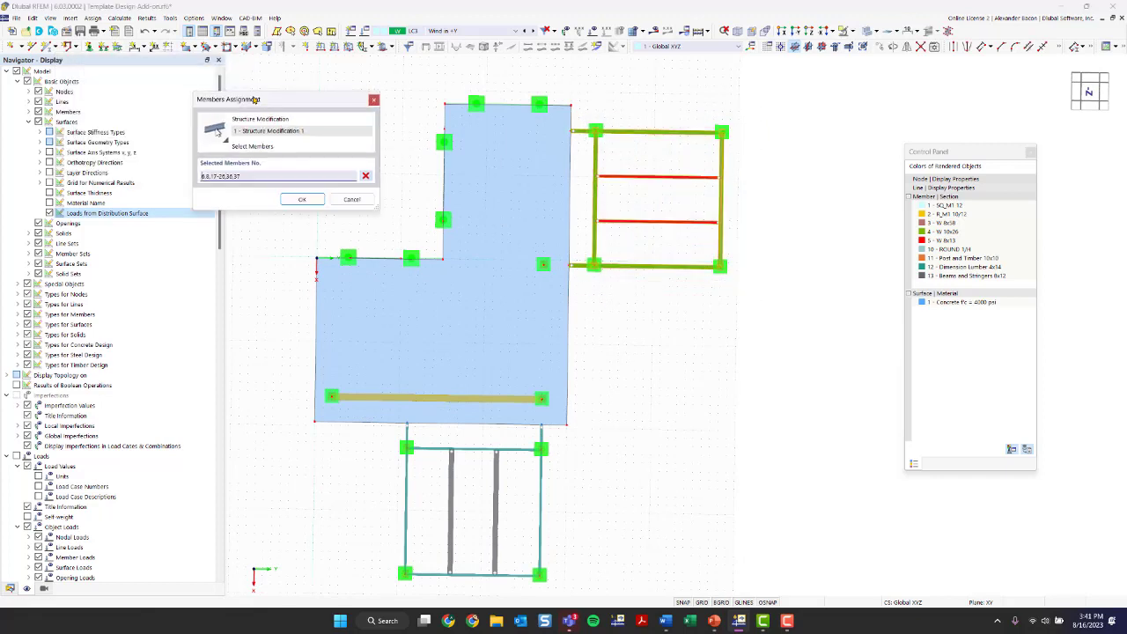
left_click(303, 199)
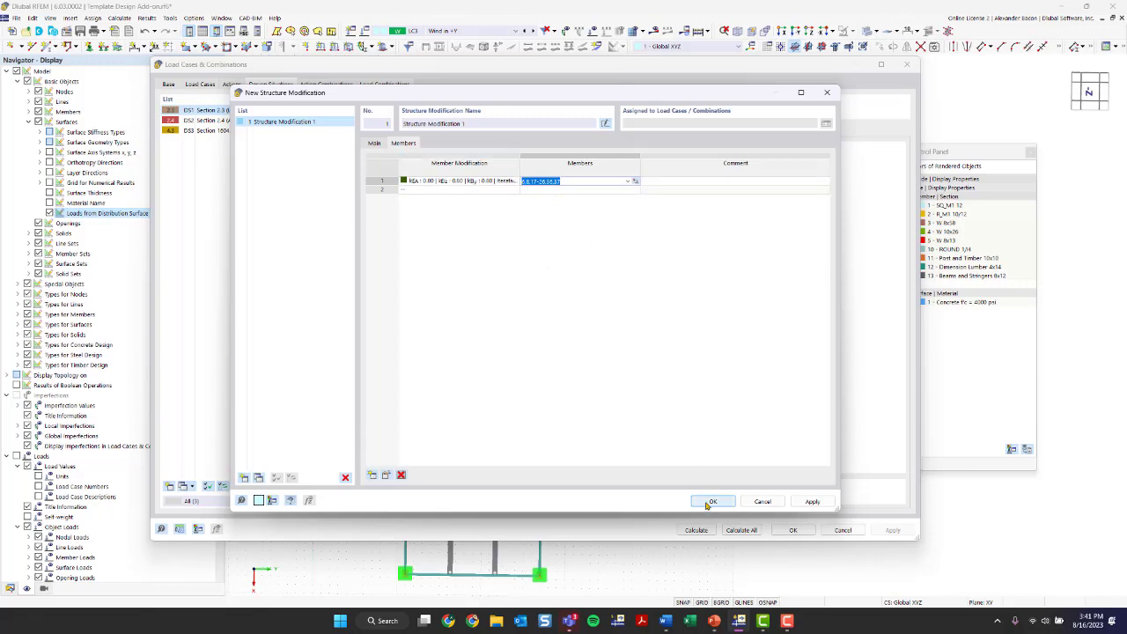
Step: Add a second member stiffness modification of type ACI 318-19 Table 6.6.3.1.1(a) | Concrete Structures with component type Columns
left_click(494, 191)
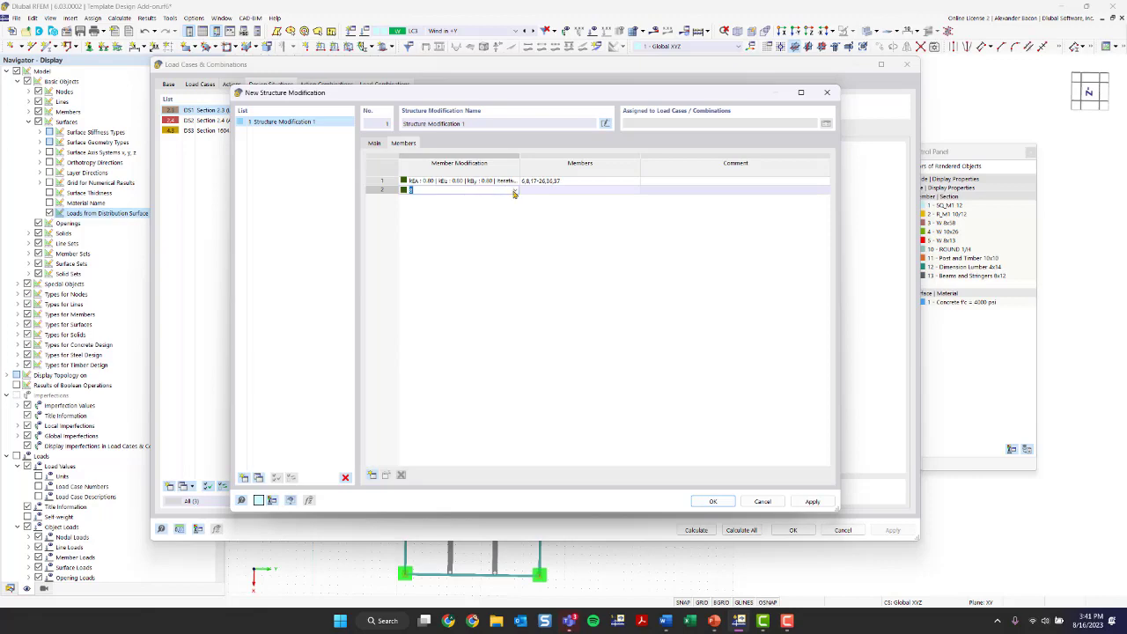
left_click(514, 192)
left_click(498, 206)
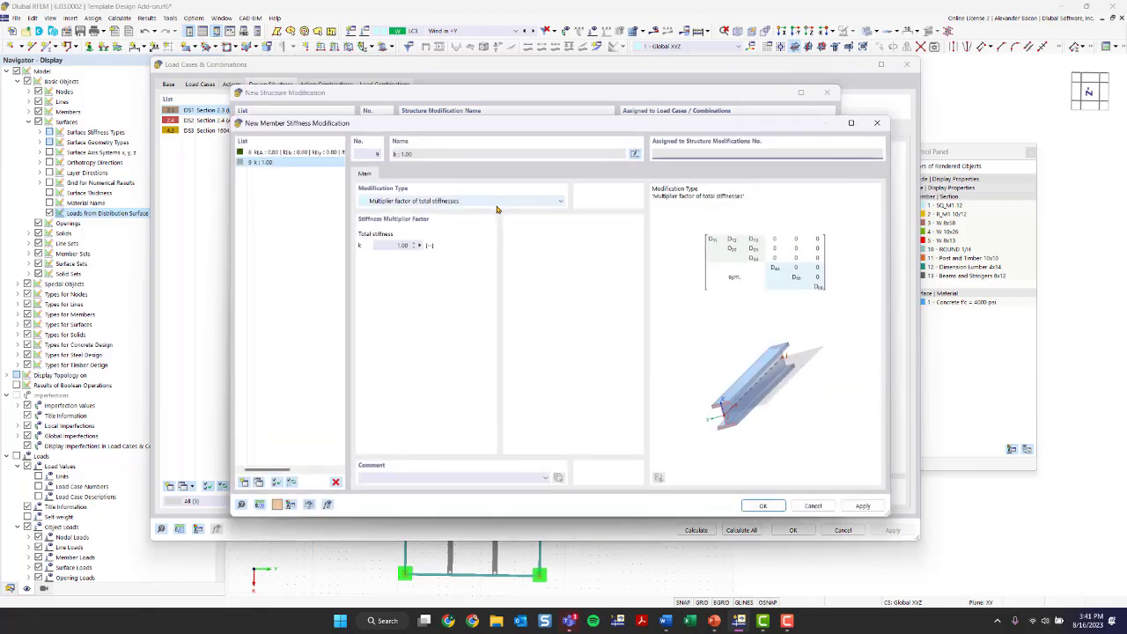
left_click(414, 202)
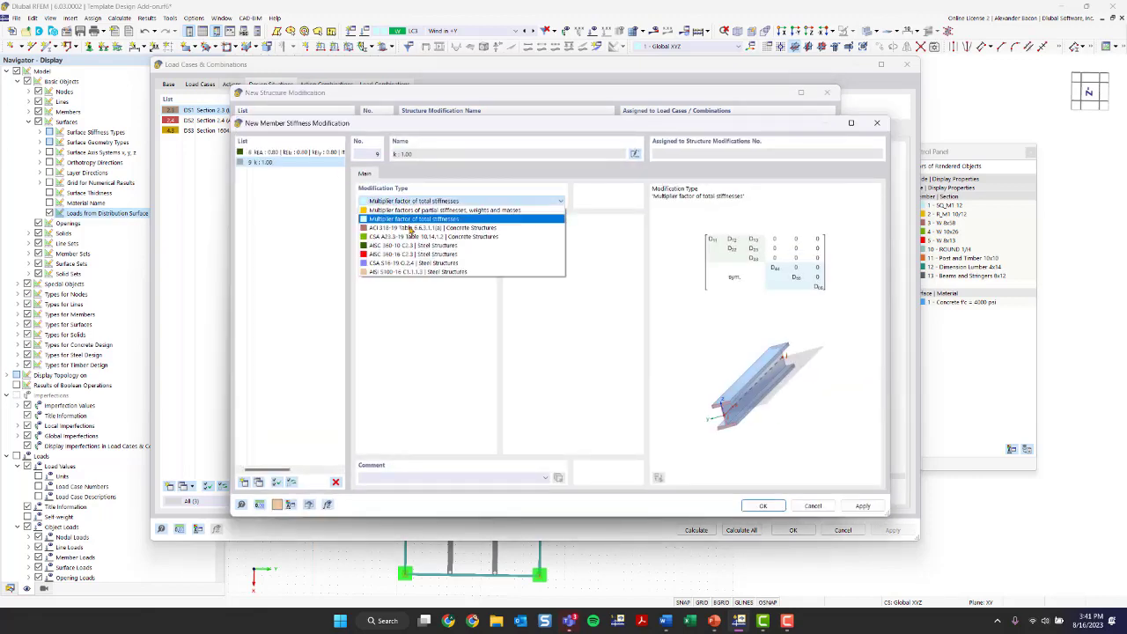
left_click(409, 227)
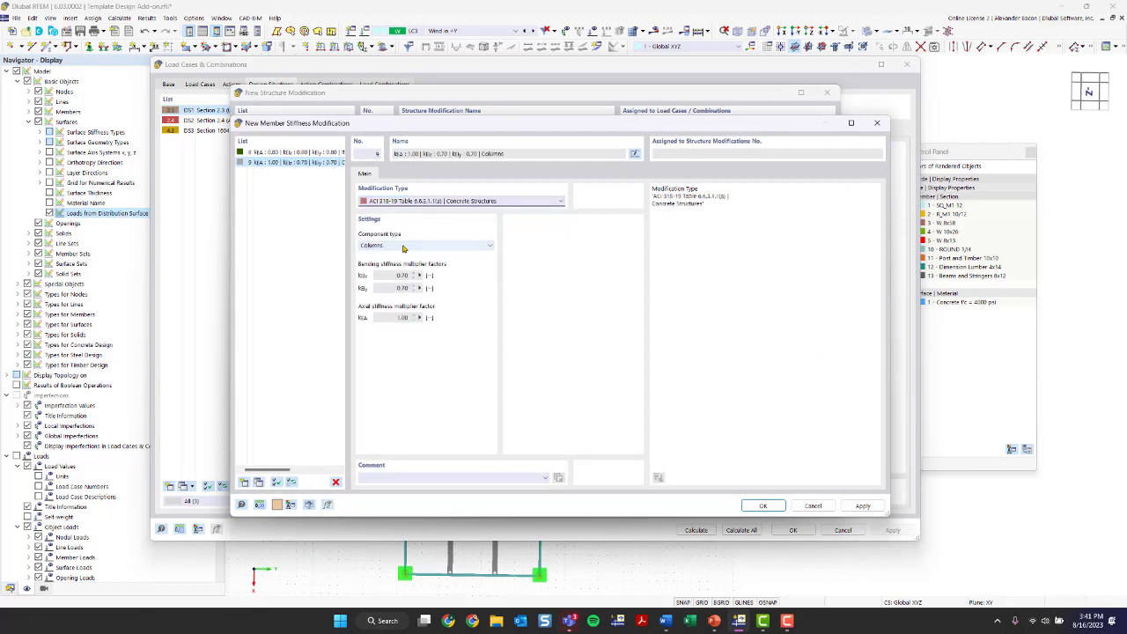
left_click(764, 508)
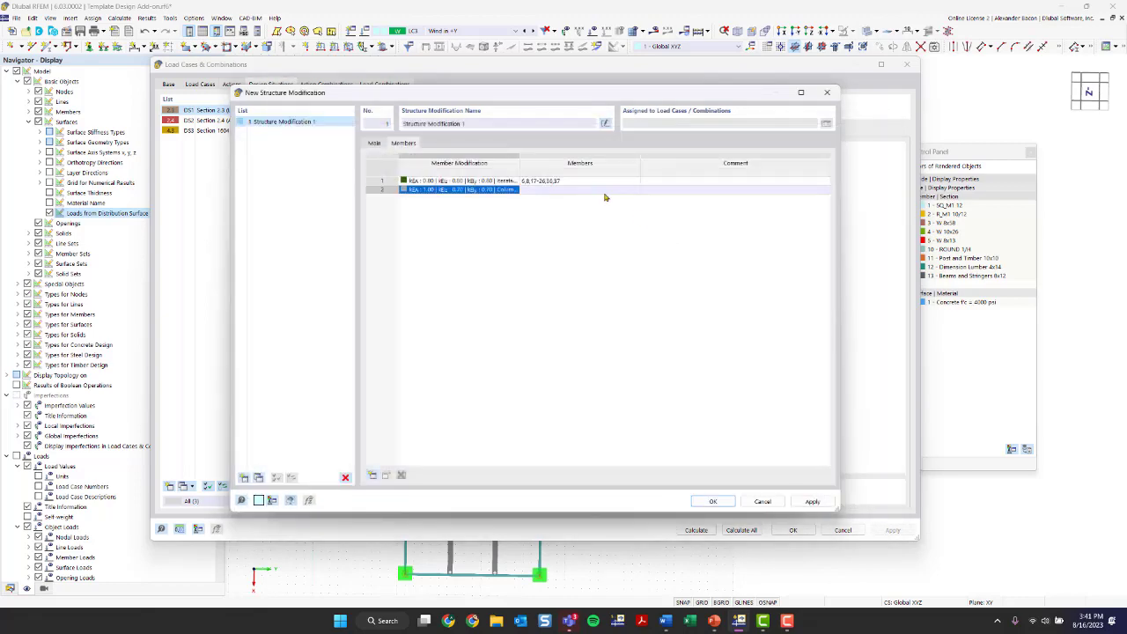
Step: Assign the ACI columns stiffness modification to the concrete columns, members 2, 41 and 44
left_click(616, 191)
left_click(636, 191)
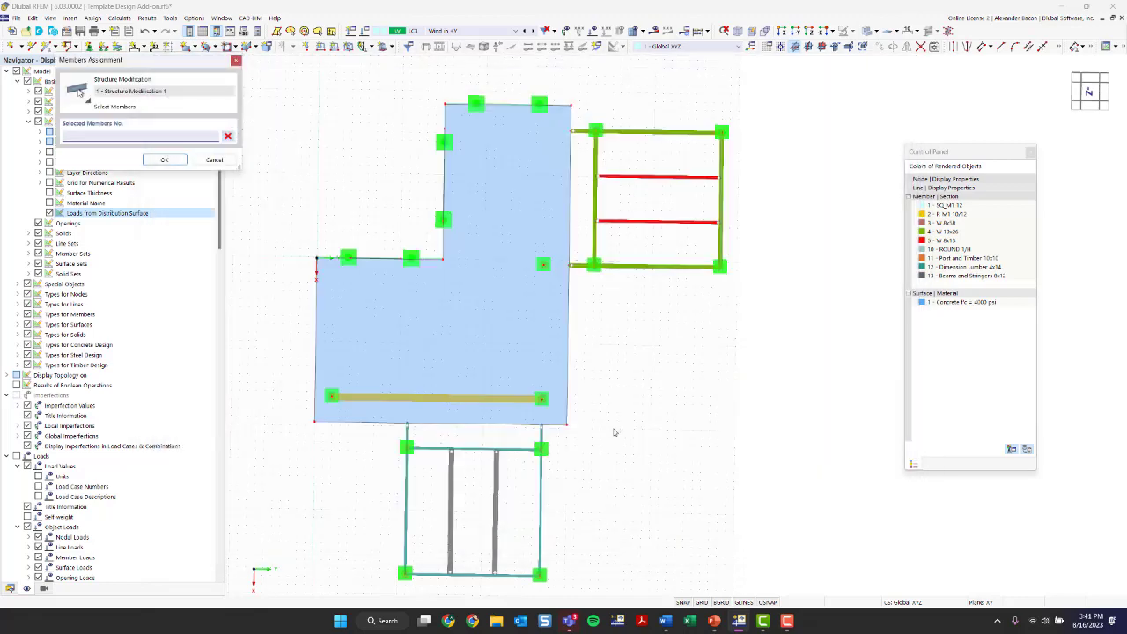
middle_click_drag(641, 429, 273, 318, "ctrl")
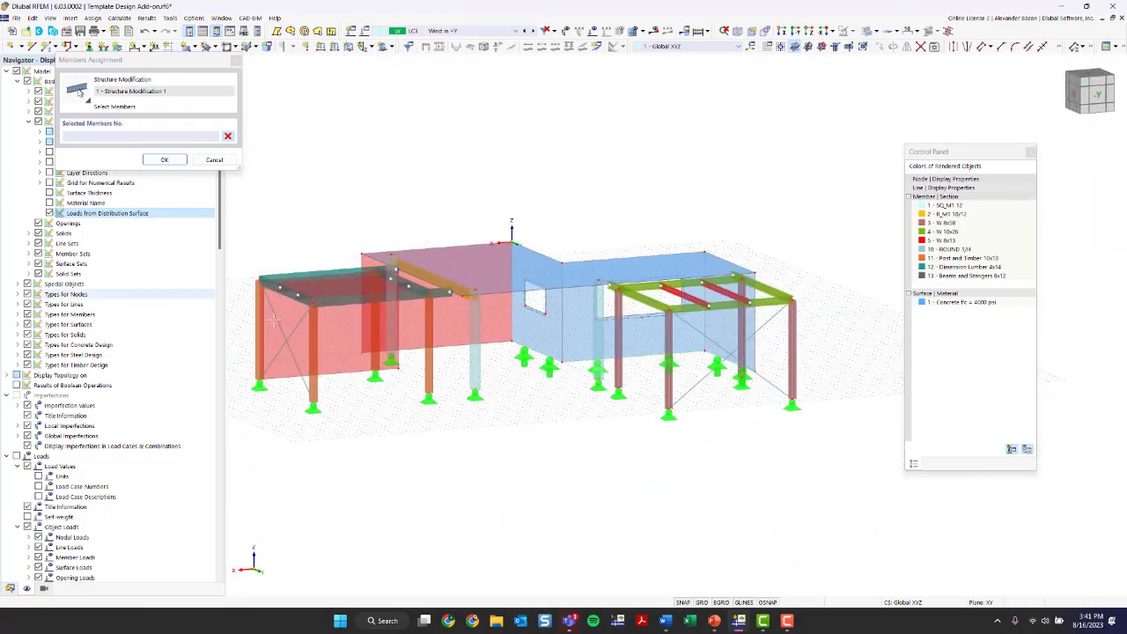
left_click(392, 334)
left_click(477, 356)
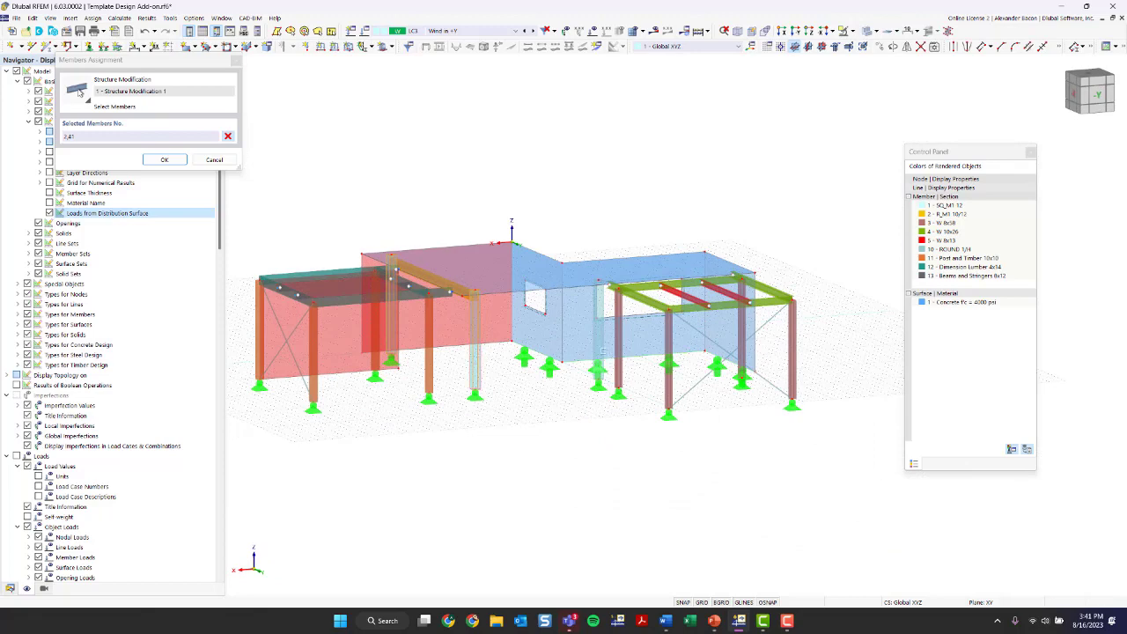
left_click(164, 160)
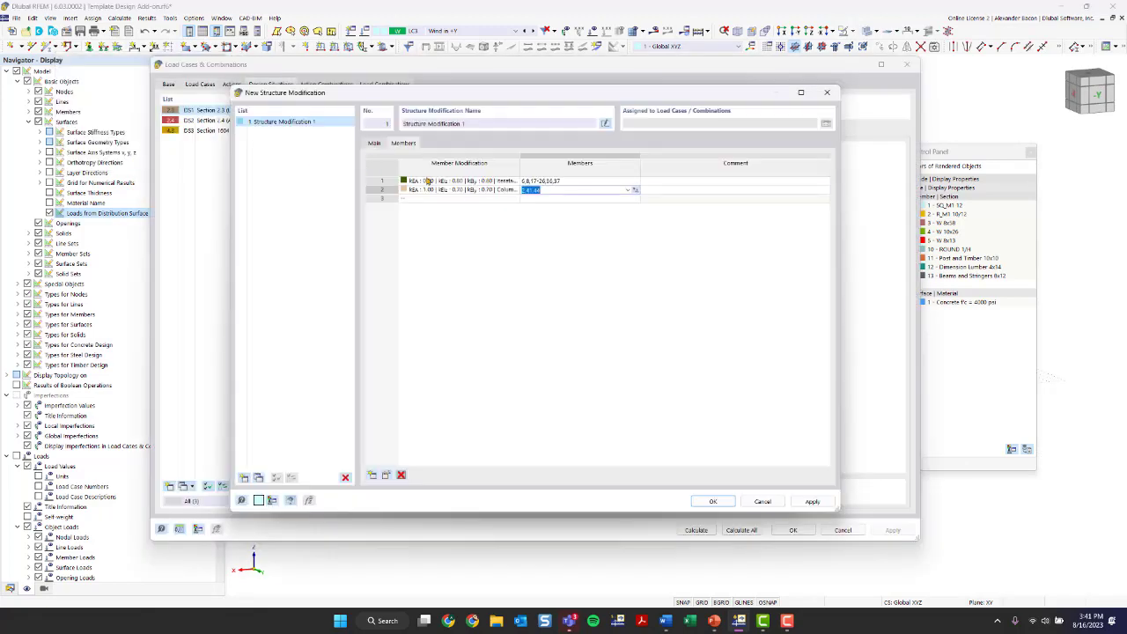
Step: Add a third member stiffness modification of type ACI 318-19 Table 6.6.3.1.1(a) | Concrete Structures with component type Beams
left_click(466, 199)
left_click(516, 199)
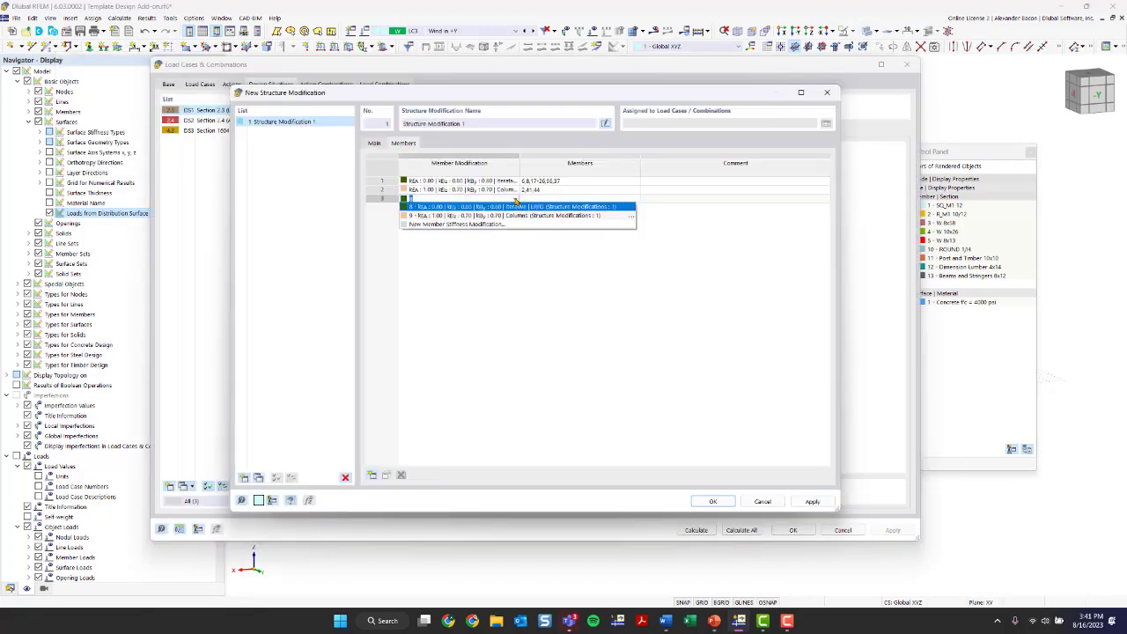
left_click(491, 224)
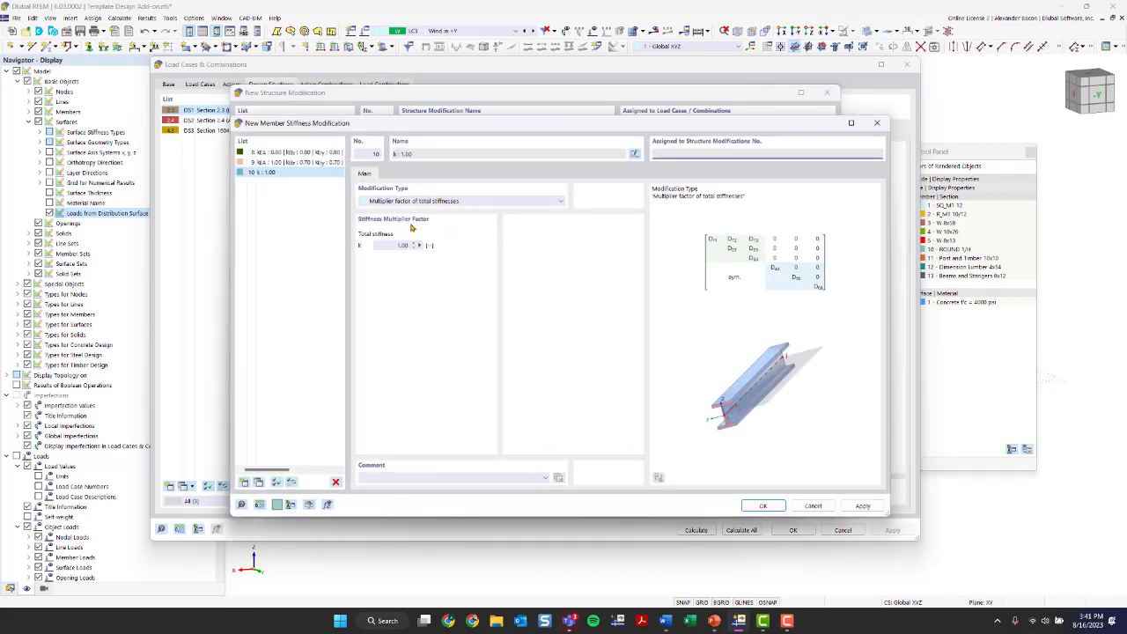
left_click(405, 201)
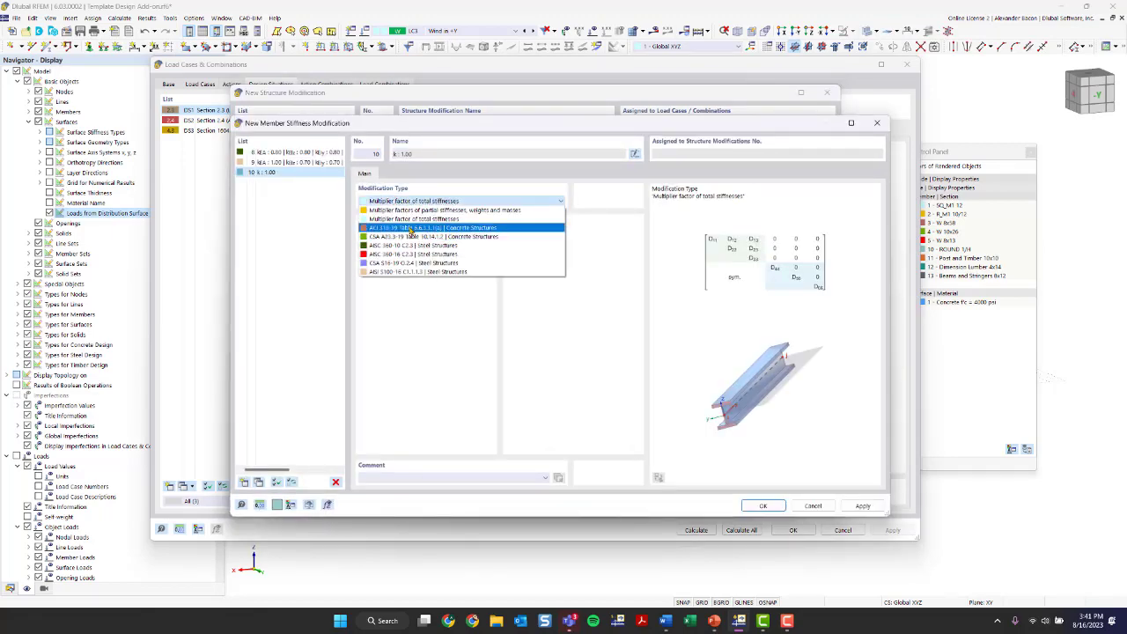
left_click(410, 228)
left_click(392, 246)
left_click(391, 261)
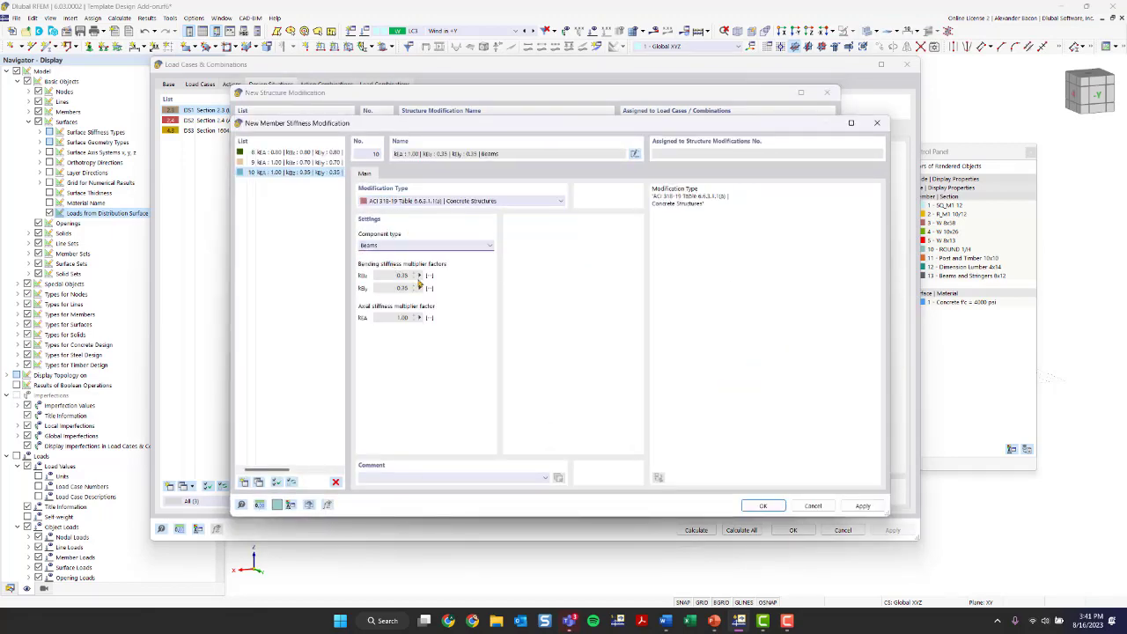
left_click(762, 506)
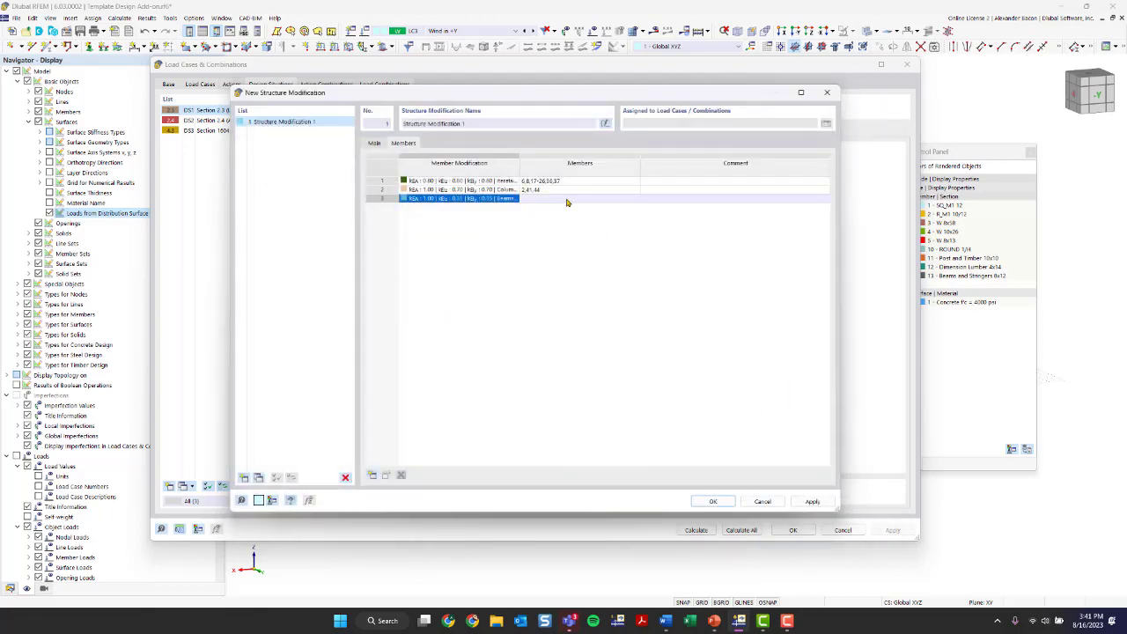
Step: Assign the ACI beams stiffness modification to the concrete rib, member 4
left_click(566, 203)
left_click(634, 199)
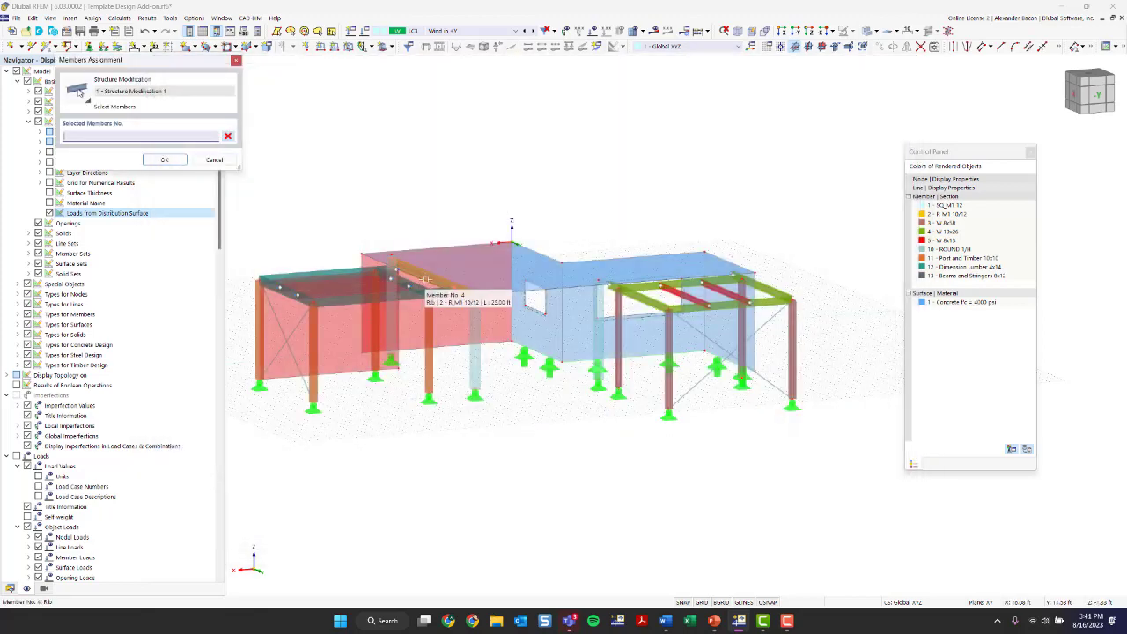
left_click(425, 280)
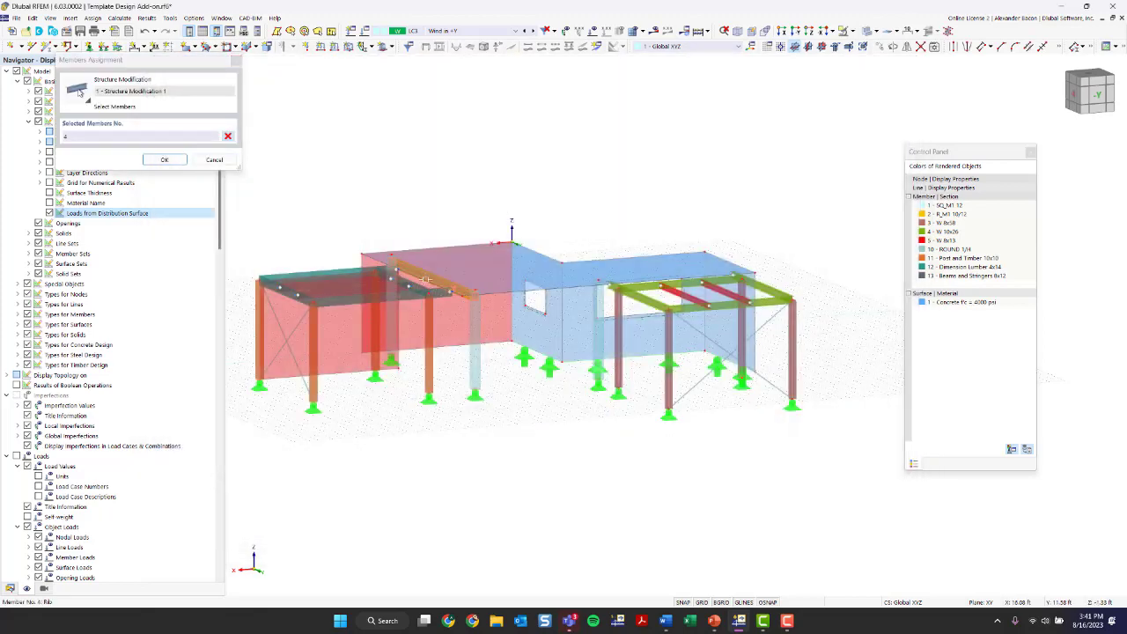
left_click(164, 160)
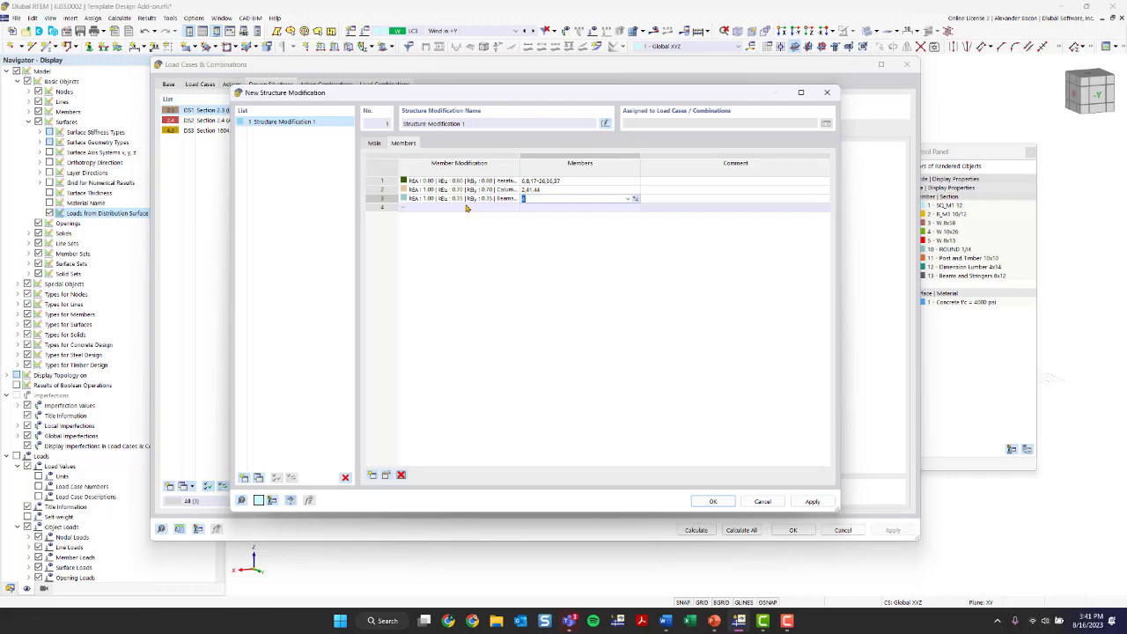
Step: Activate stiffness modification for surfaces in the structure modification and show its surface assignments
left_click(374, 143)
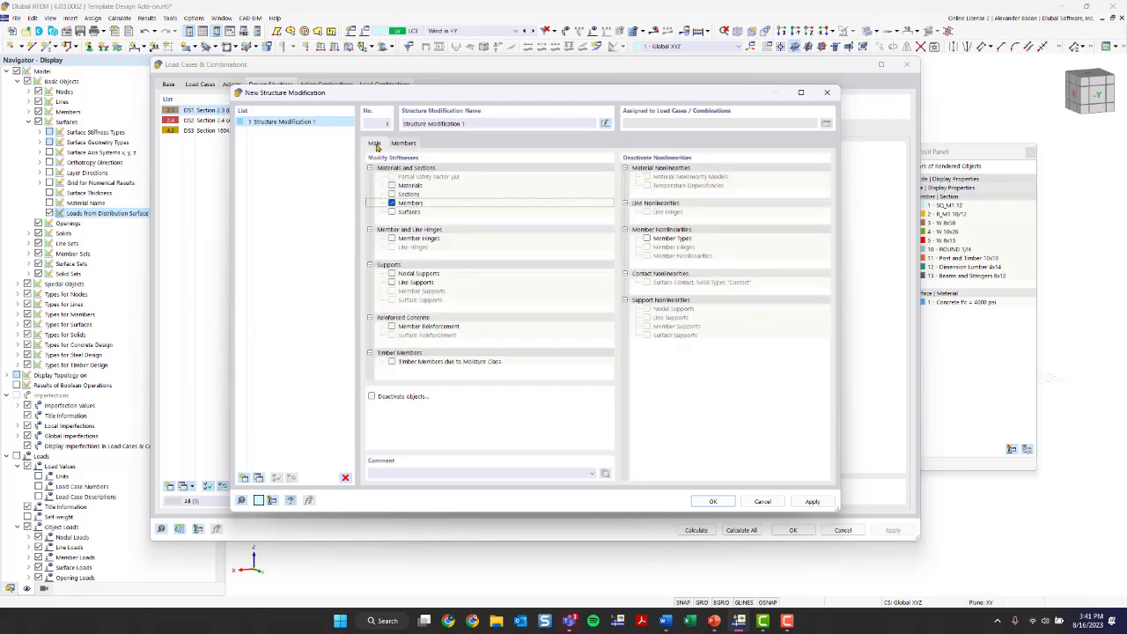
left_click(392, 213)
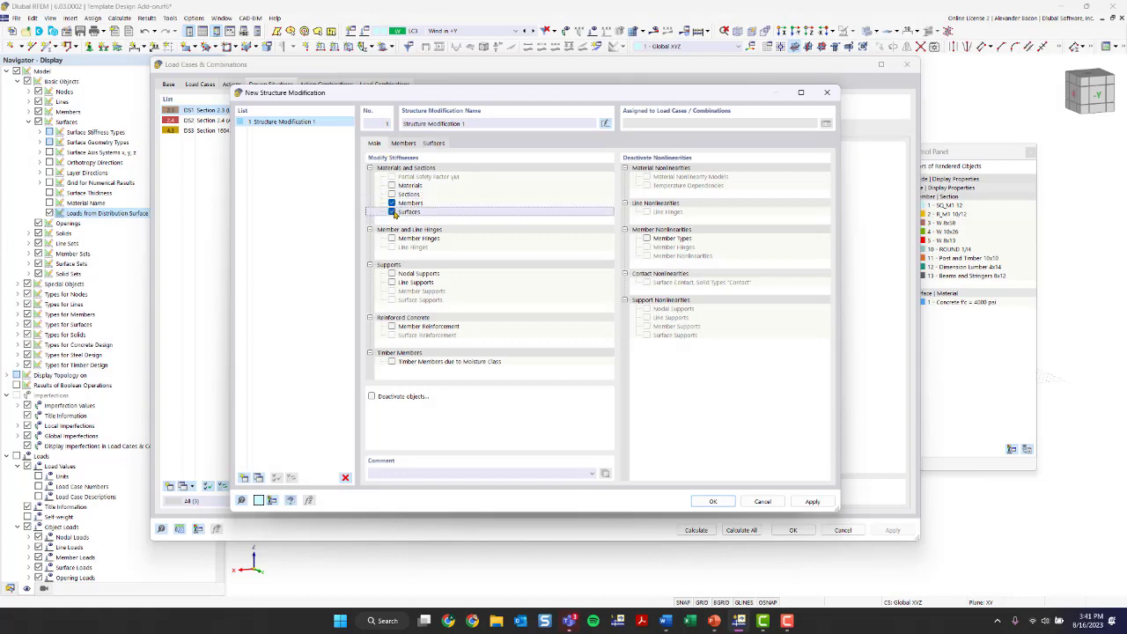
left_click(433, 142)
Step: Choose the existing flat plates and flat slabs modification with factor 0.25 as the first surface modification
left_click(499, 180)
left_click(518, 183)
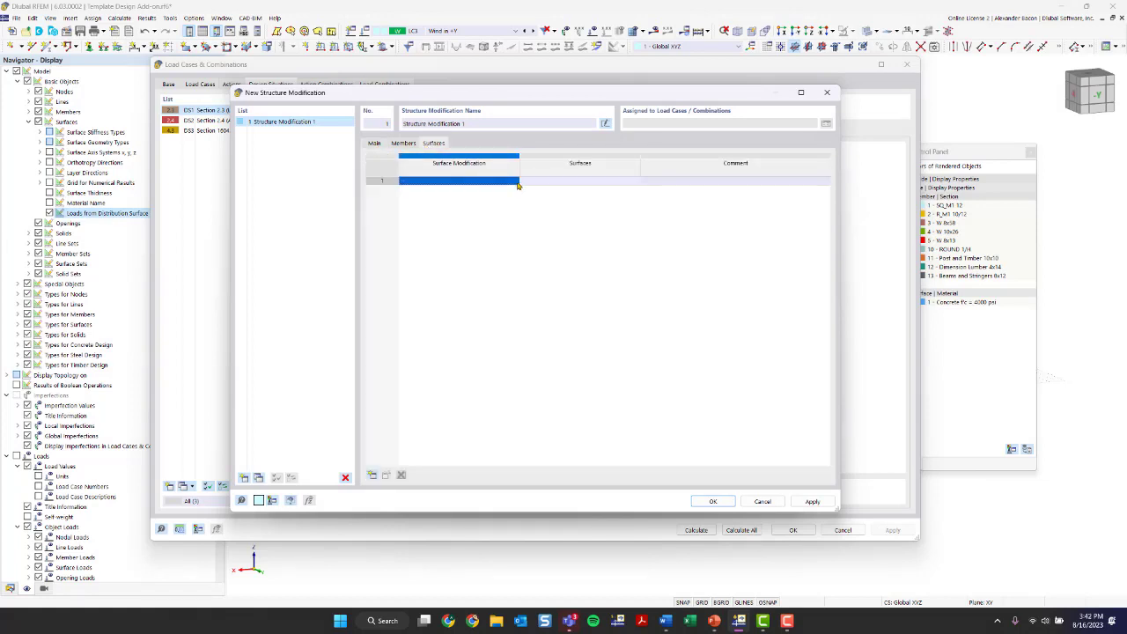
left_click(510, 180)
left_click(515, 182)
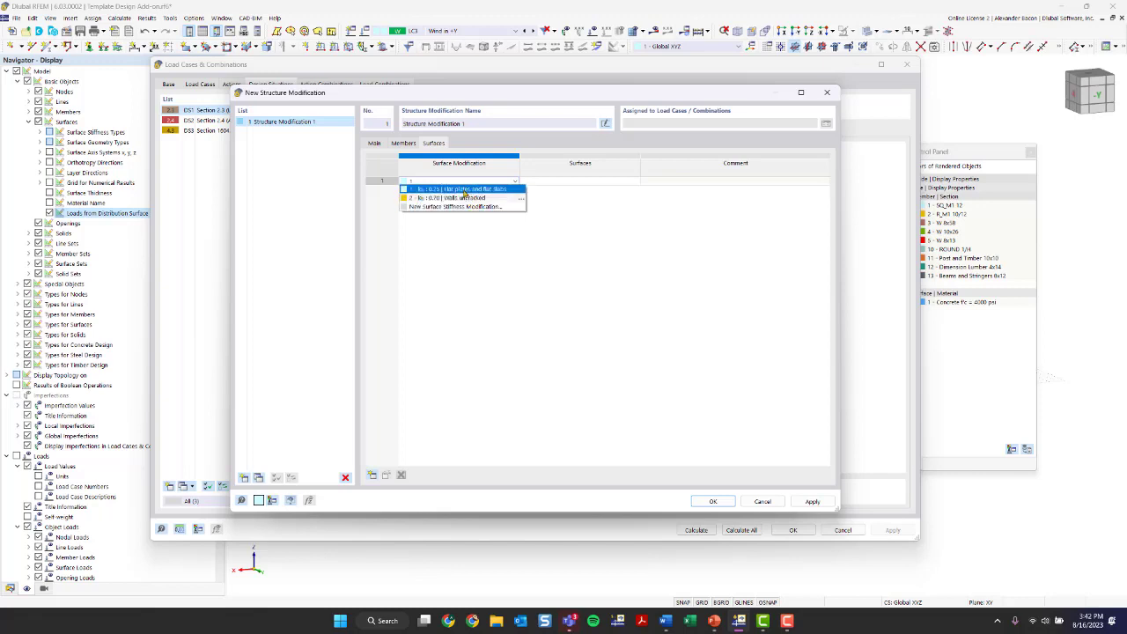
left_click(464, 192)
left_click(515, 182)
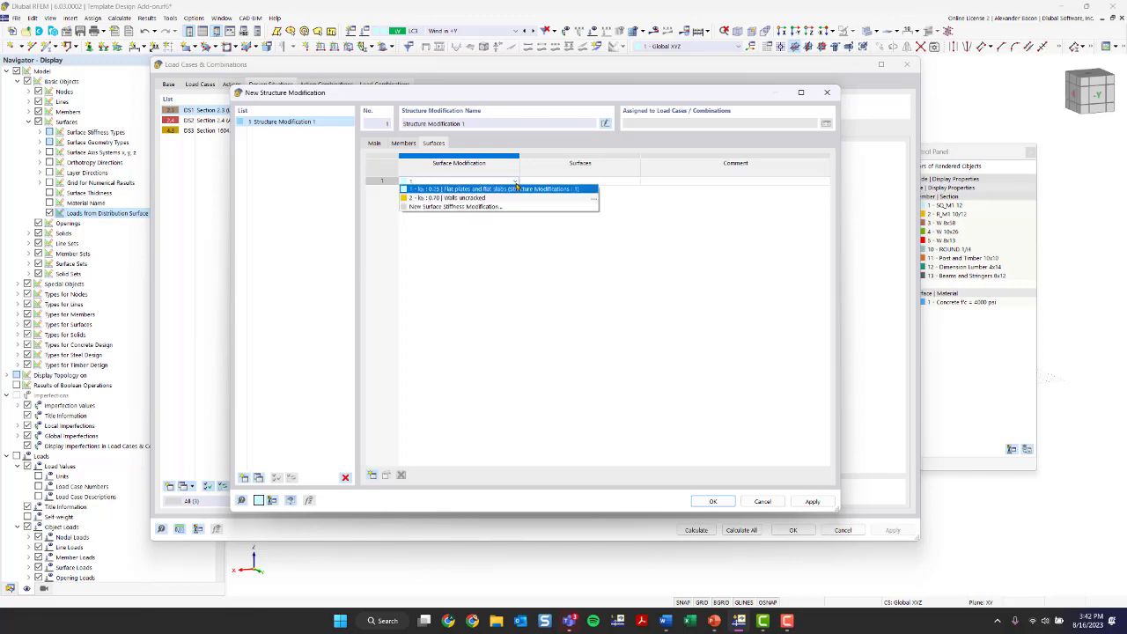
left_click(511, 191)
Step: Assign the flat plates and flat slabs modification to the concrete roof slab, surface 6
left_click(577, 182)
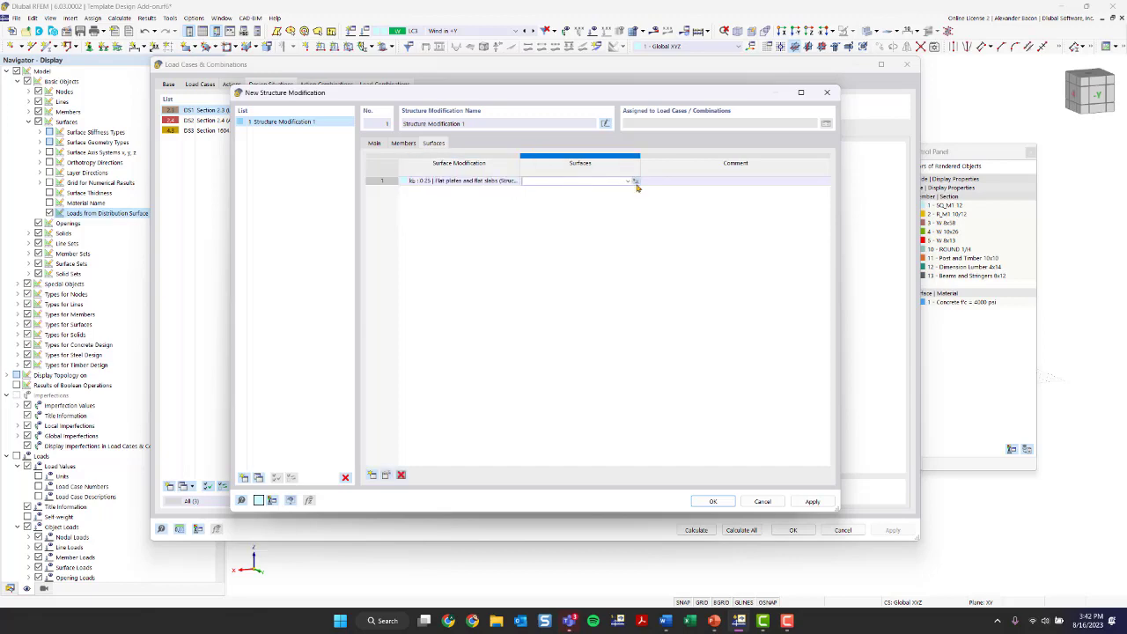
left_click(634, 182)
left_click(504, 260)
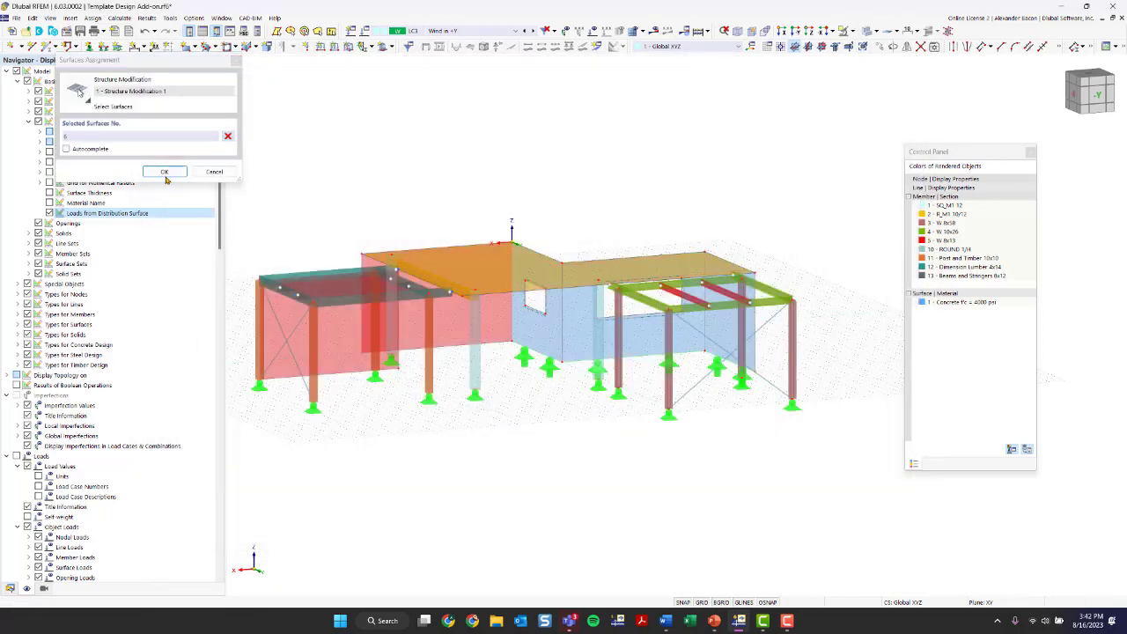
left_click(164, 171)
Step: Choose the existing uncracked walls modification with factor 0.70 as the second surface modification
left_click(457, 190)
left_click(515, 190)
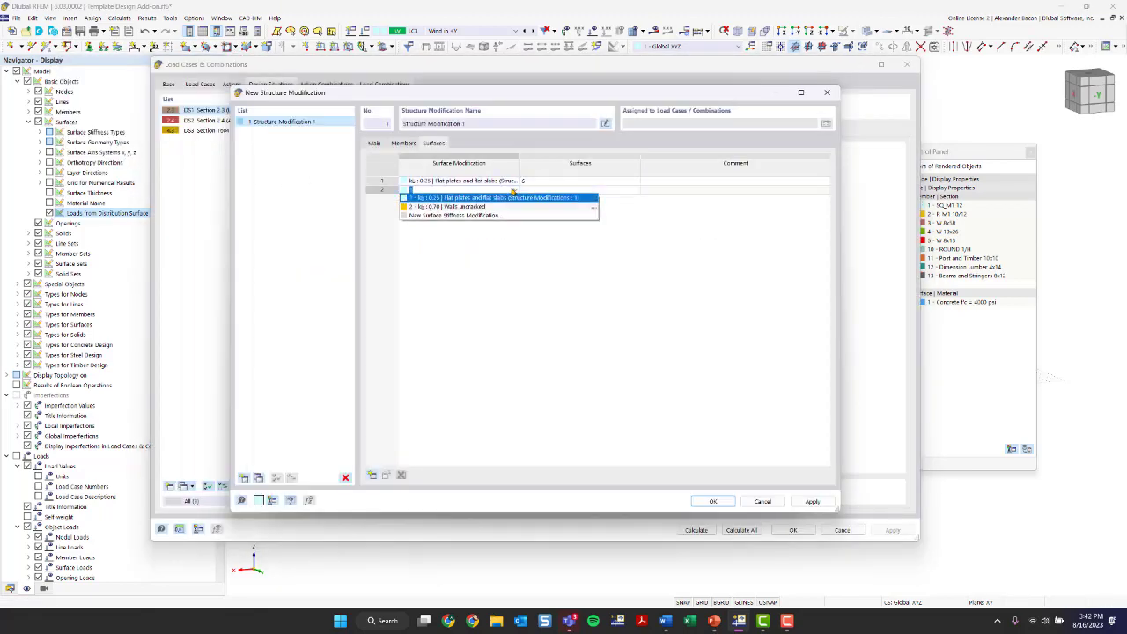
left_click(554, 201)
Step: Assign the uncracked walls modification to the concrete wall surfaces and accept the new structure modification
left_click(576, 191)
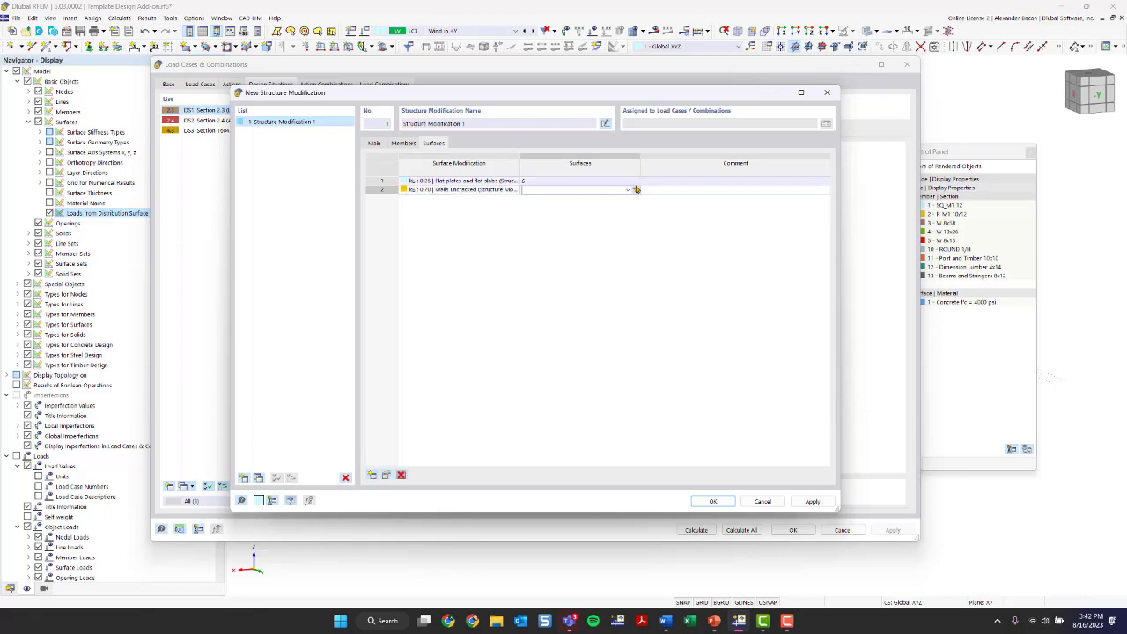
left_click(634, 189)
scroll(429, 292, "up", 5)
middle_click_drag(440, 295, 525, 287, "ctrl")
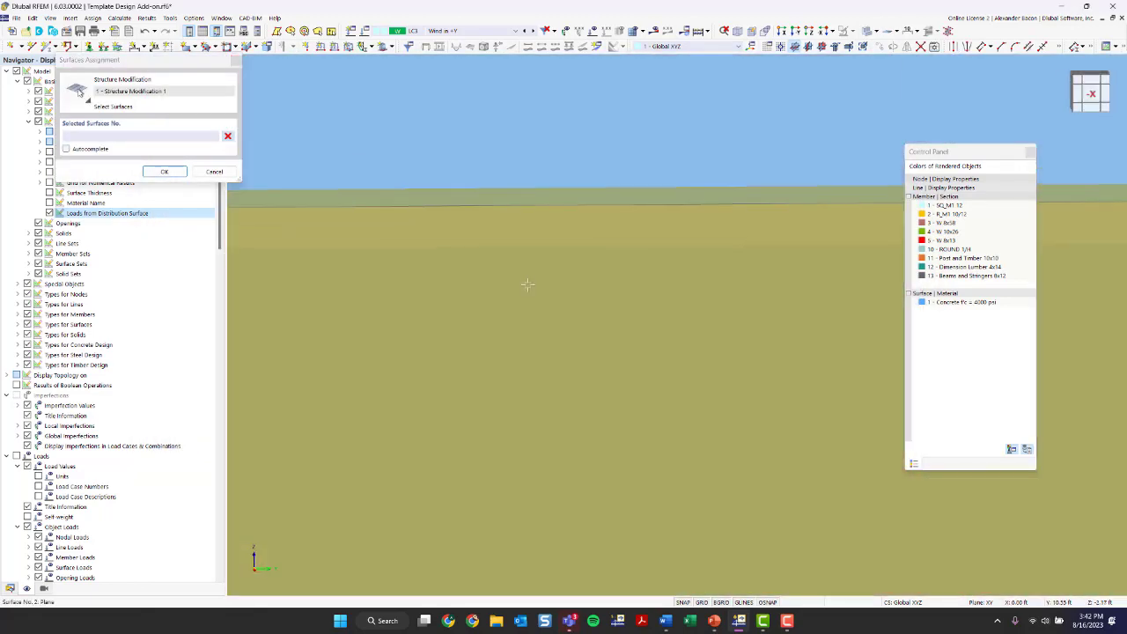
scroll(521, 292, "down", 8)
scroll(512, 306, "down", 4)
middle_click_drag(470, 322, 693, 491, "ctrl")
left_click_drag(707, 493, 496, 398)
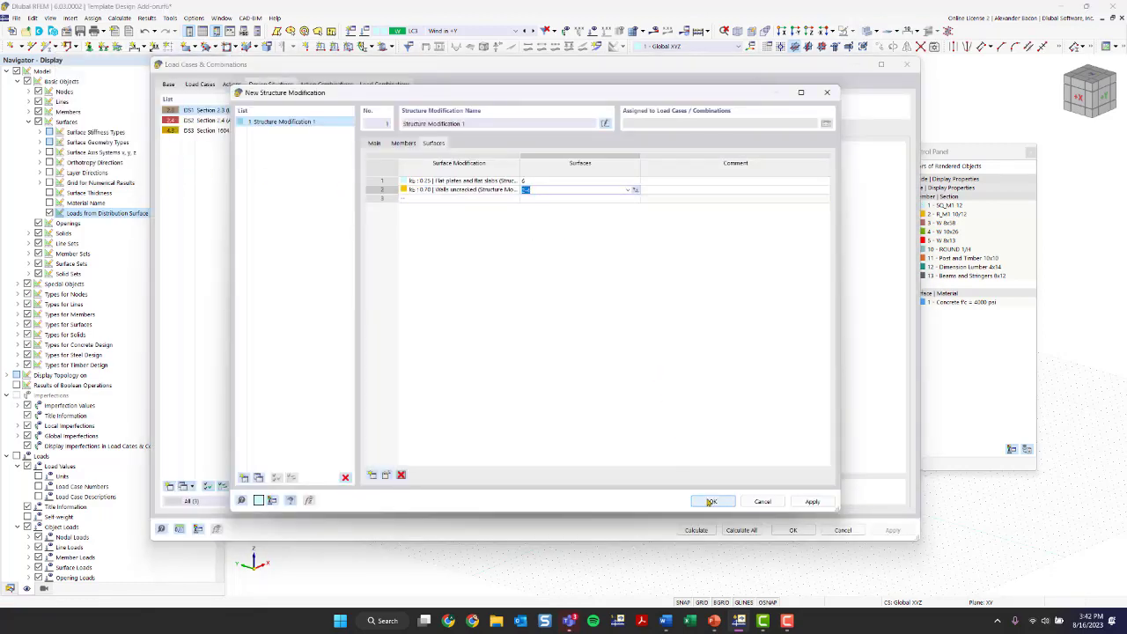
left_click(374, 143)
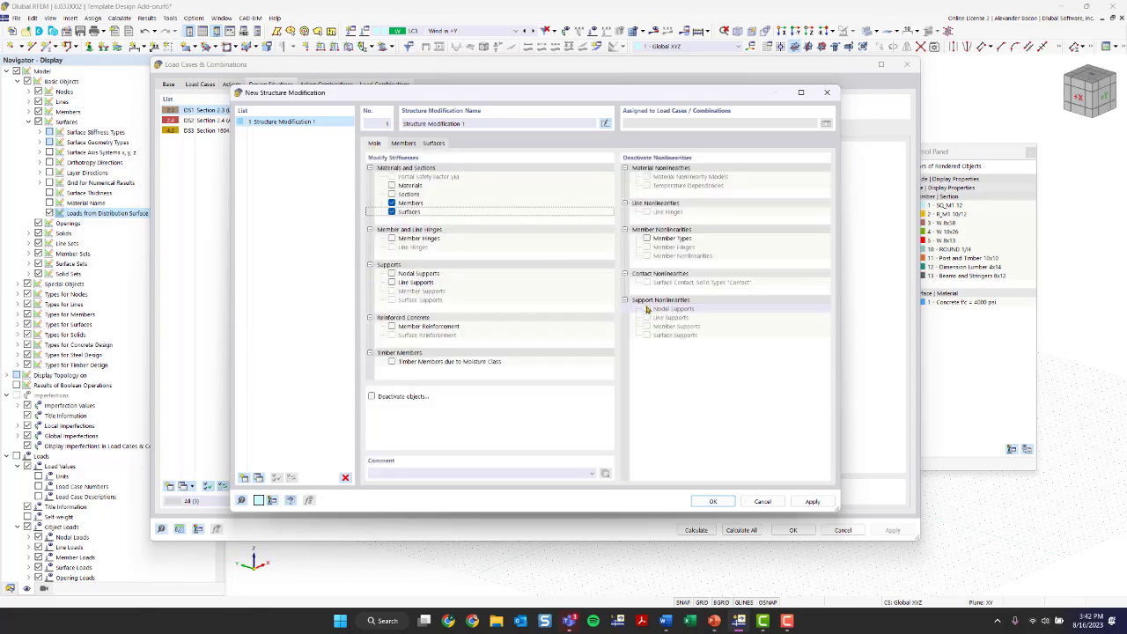
left_click(718, 502)
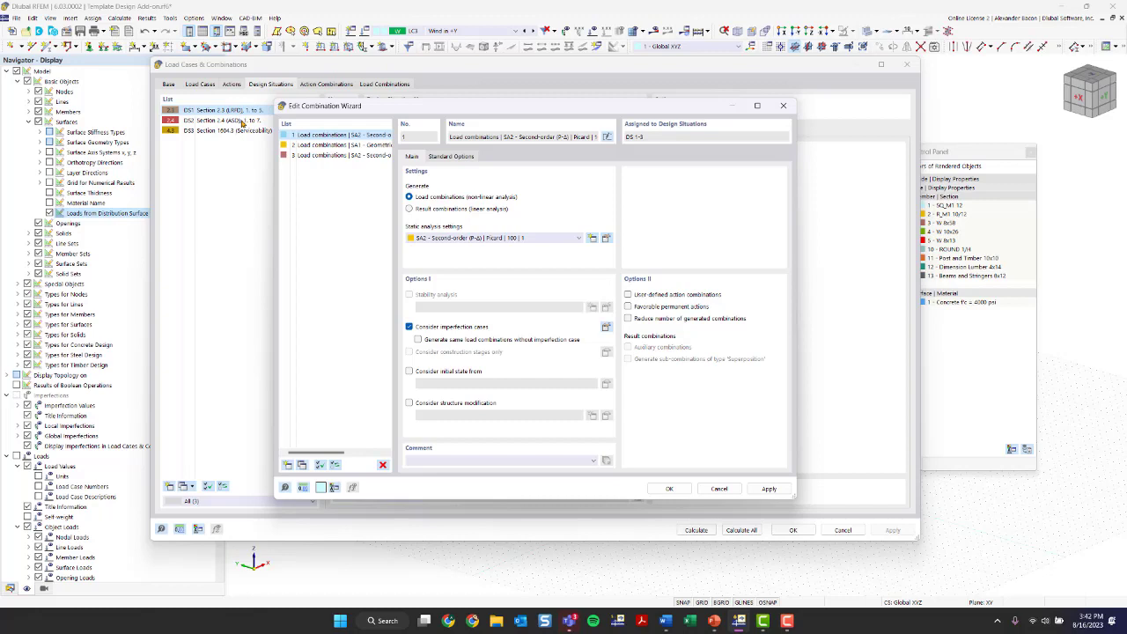
Step: Create a fourth combination wizard that uses the static analysis settings SA2 - Second-order (P-Δ) | Picard | 100 | 1
left_click(289, 466)
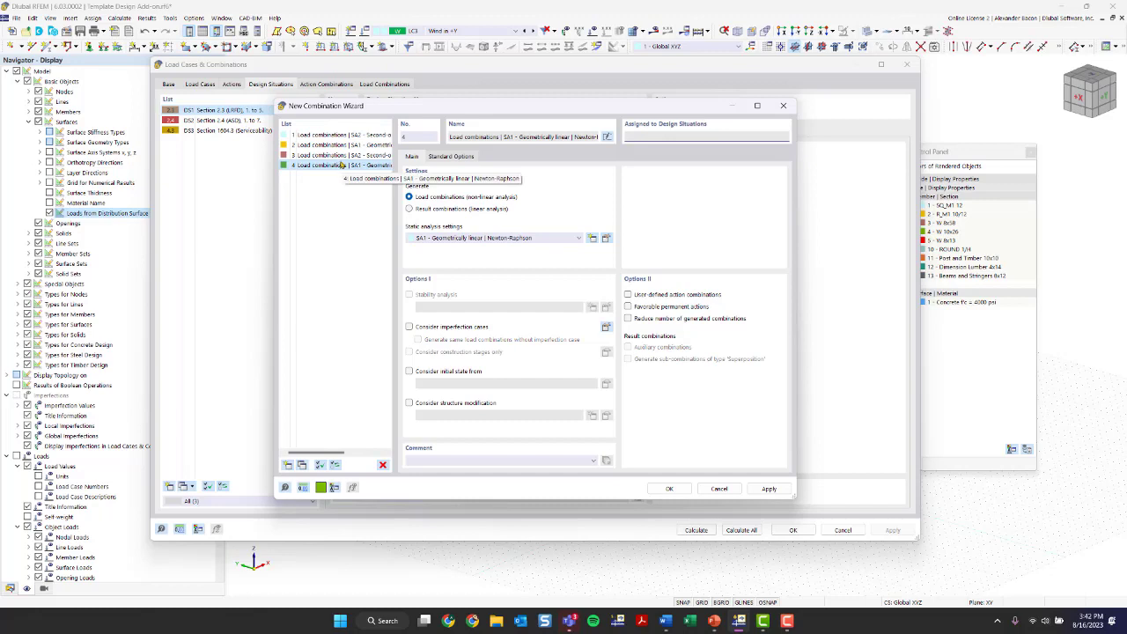
left_click(476, 238)
left_click(476, 256)
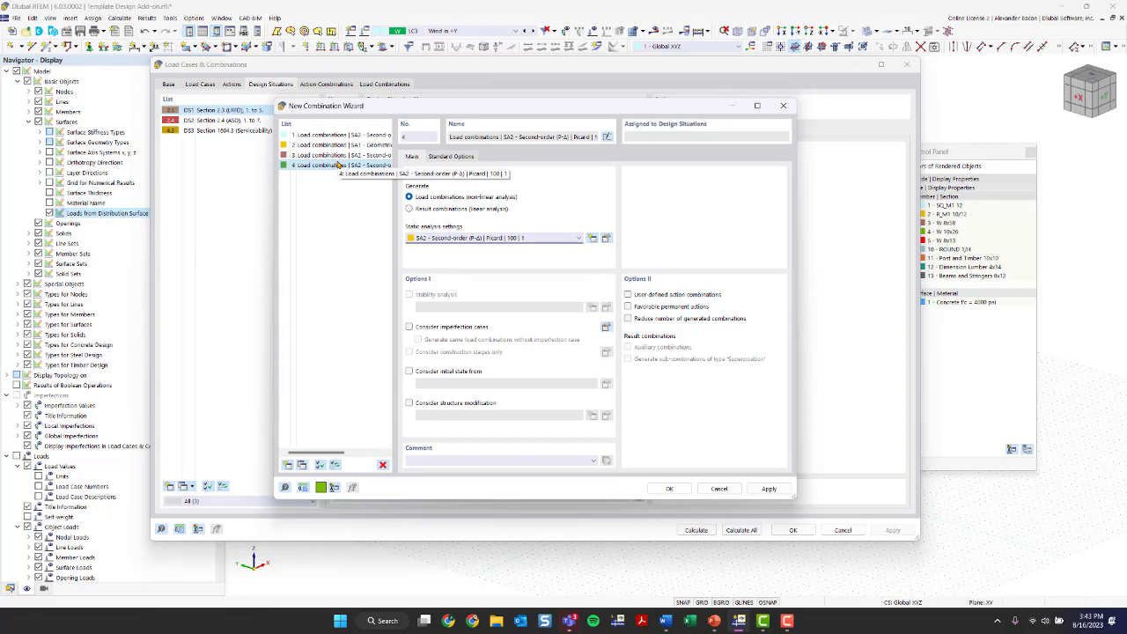
Step: Activate consideration of a structure modification in the new wizard and review the member assignments of Structure Modification 1
left_click(443, 404)
left_click(606, 415)
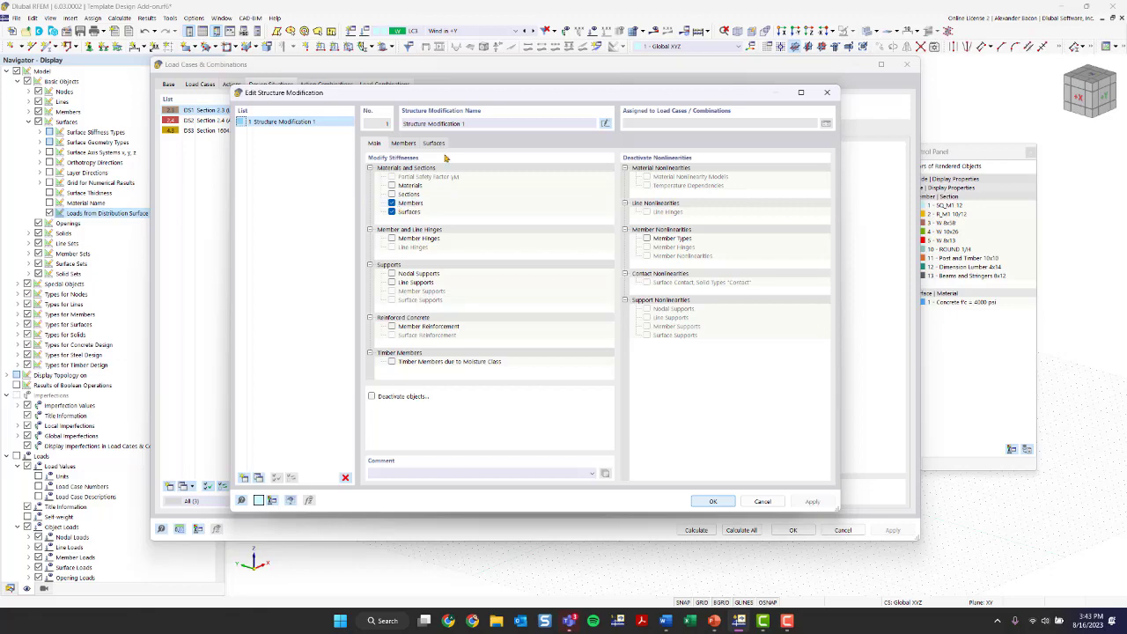
left_click(404, 143)
left_click(382, 144)
Step: Duplicate Structure Modification 1 and start a new member stiffness modification for the first member row of the copy
left_click(258, 478)
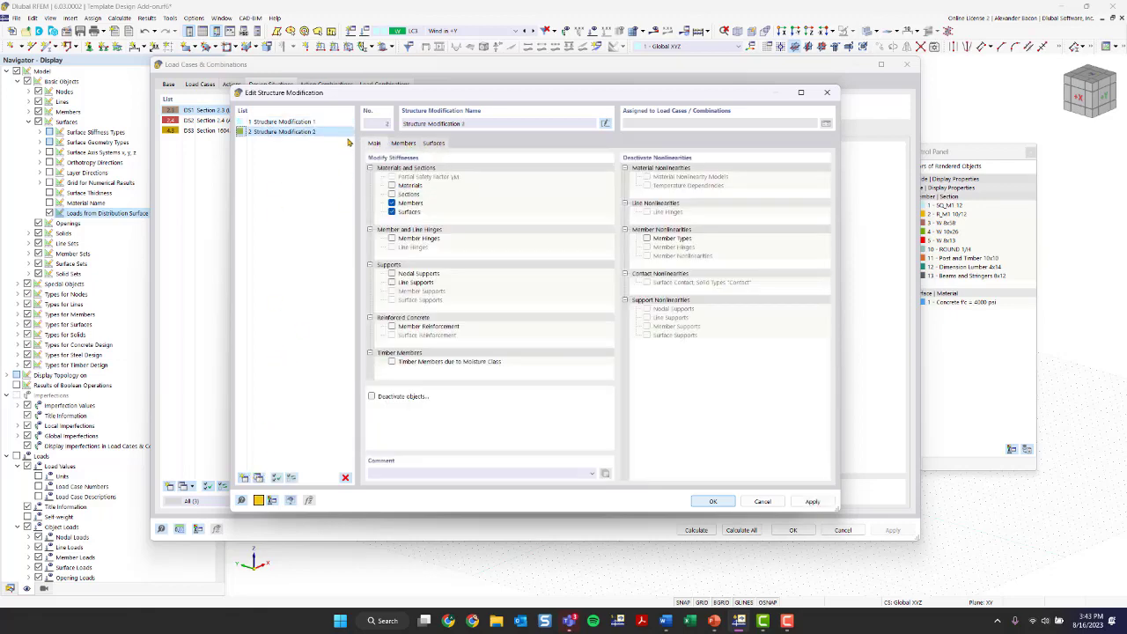
left_click(406, 146)
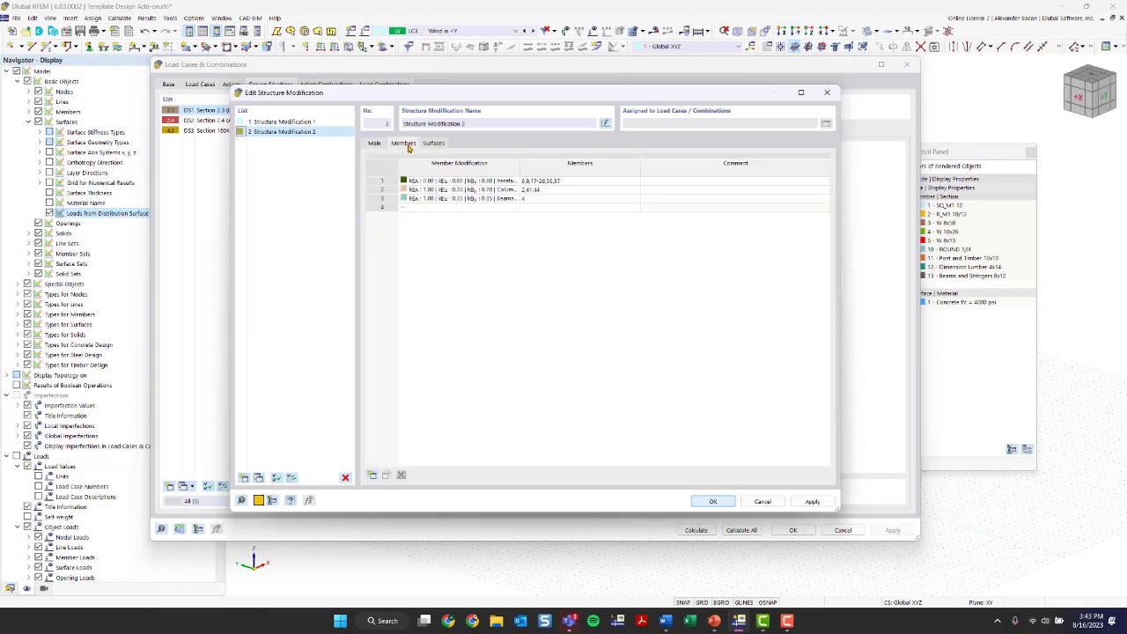
left_click(488, 182)
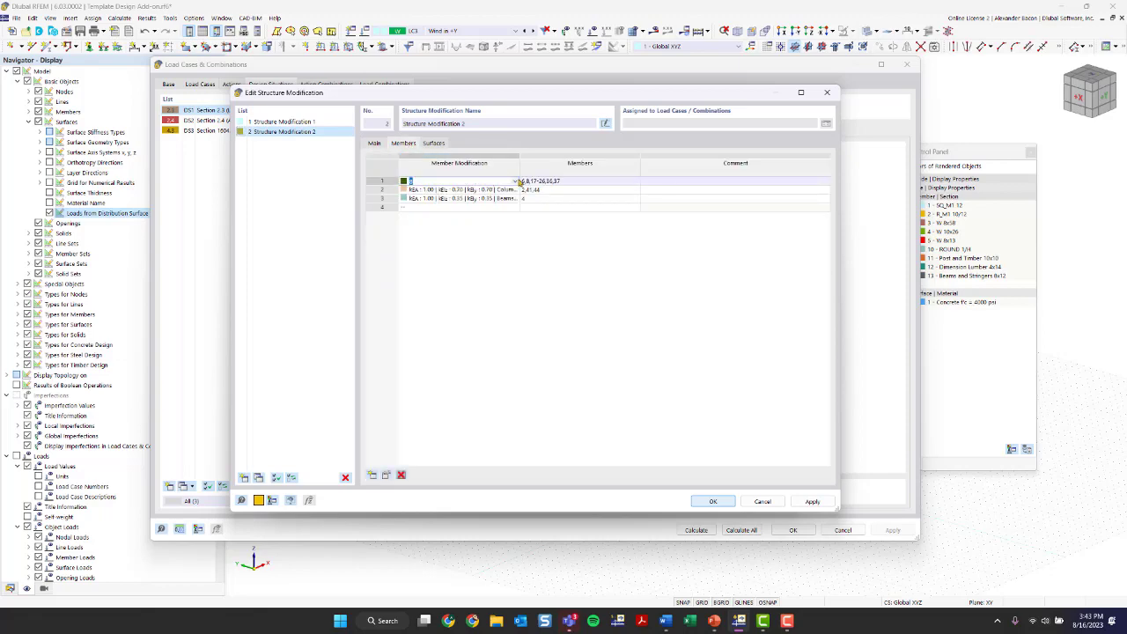
left_click(516, 181)
left_click(493, 218)
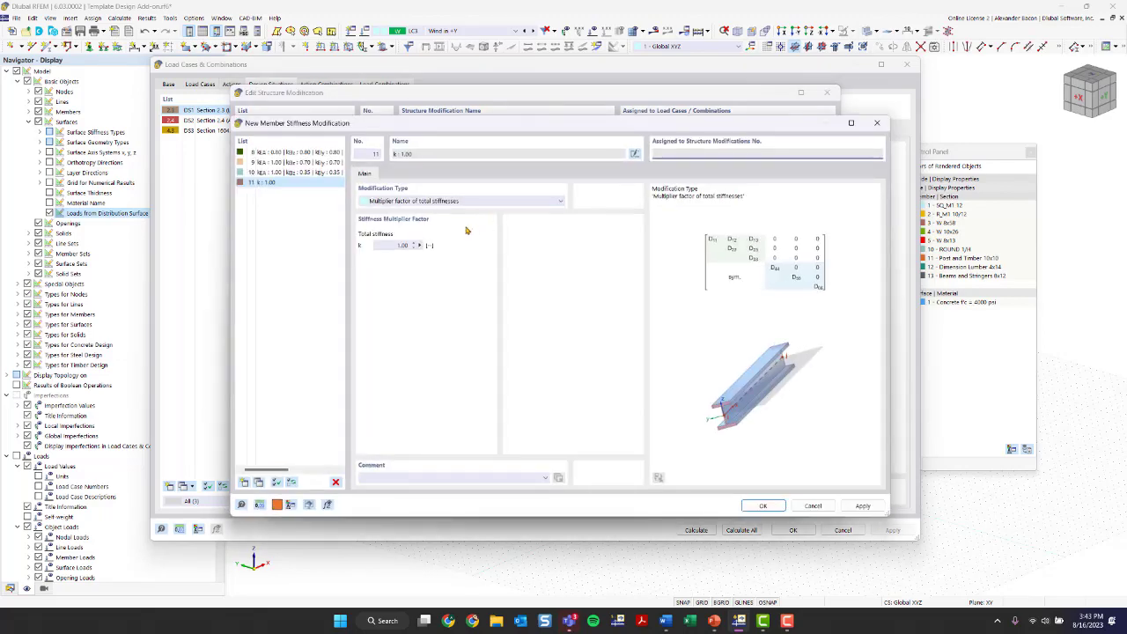
Step: Define the member stiffness modification as AISC 360-16 C2.3 | Steel Structures with the ASD design method and accept the structure modification
left_click(430, 203)
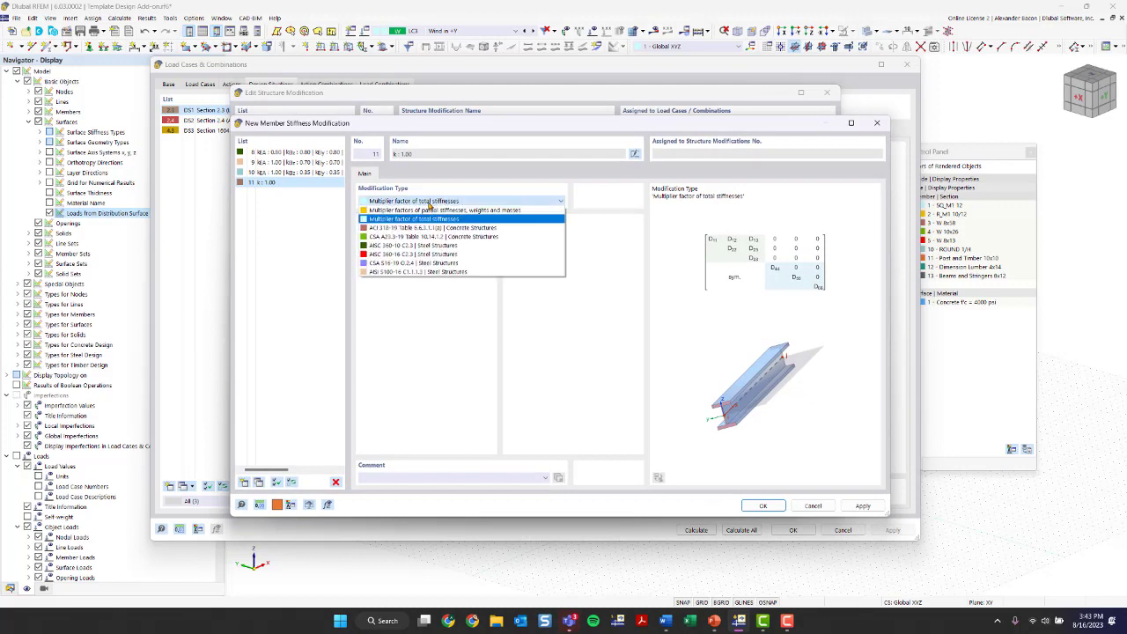
left_click(420, 255)
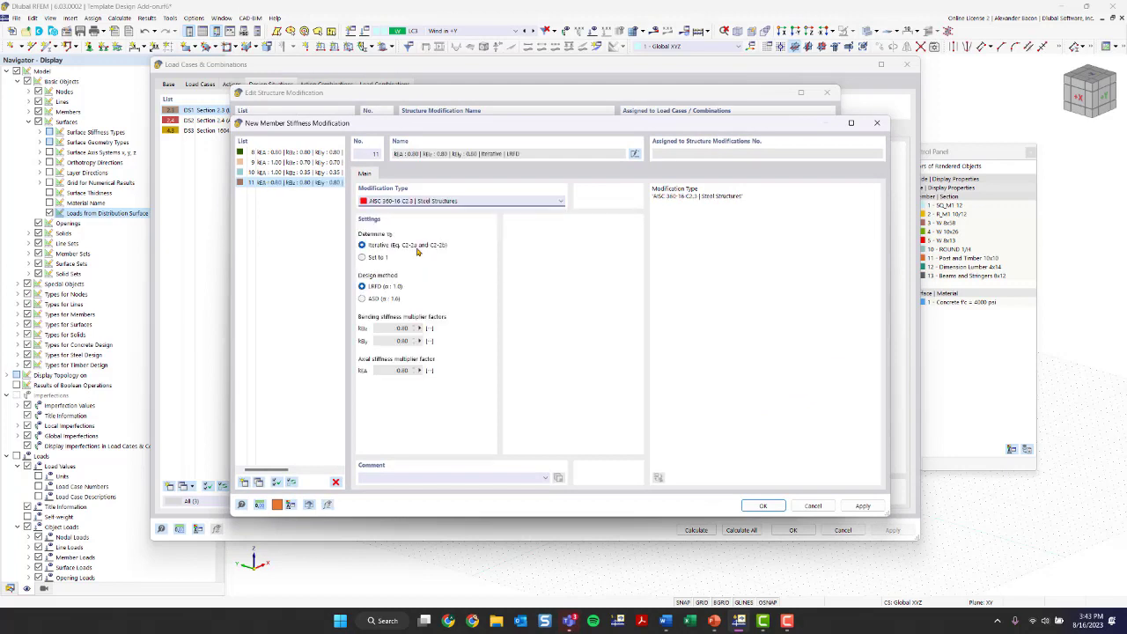
left_click(375, 299)
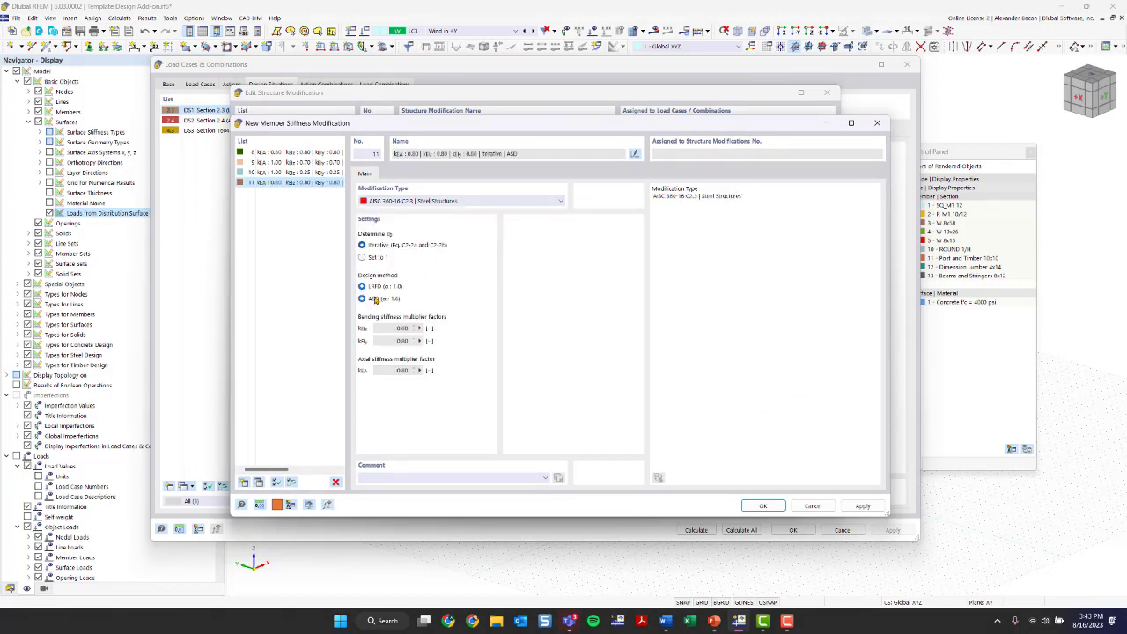
left_click(763, 506)
left_click(715, 501)
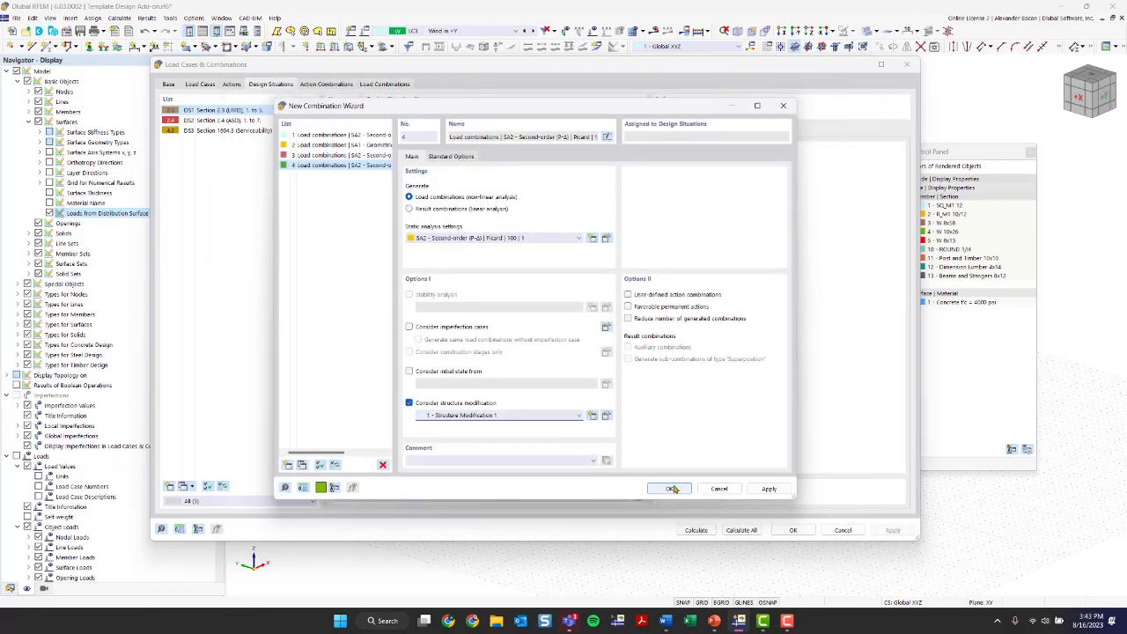
Step: Accept the new combination wizard and assign wizard 4 to the design situation DS2 Section 2.4 (ASD)
left_click(669, 489)
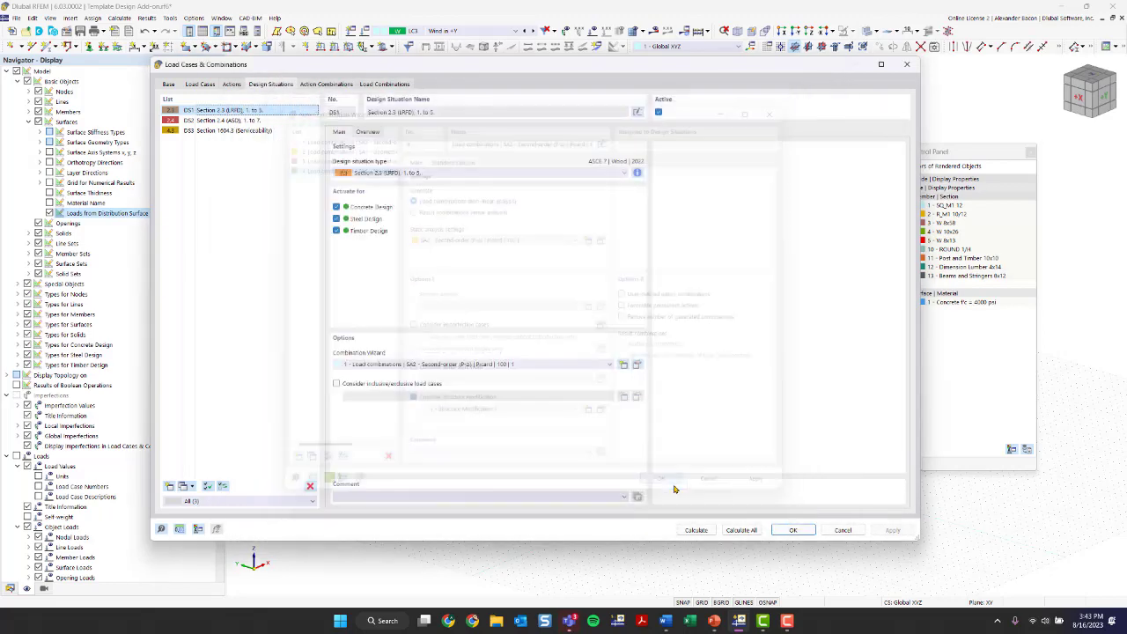
left_click(236, 120)
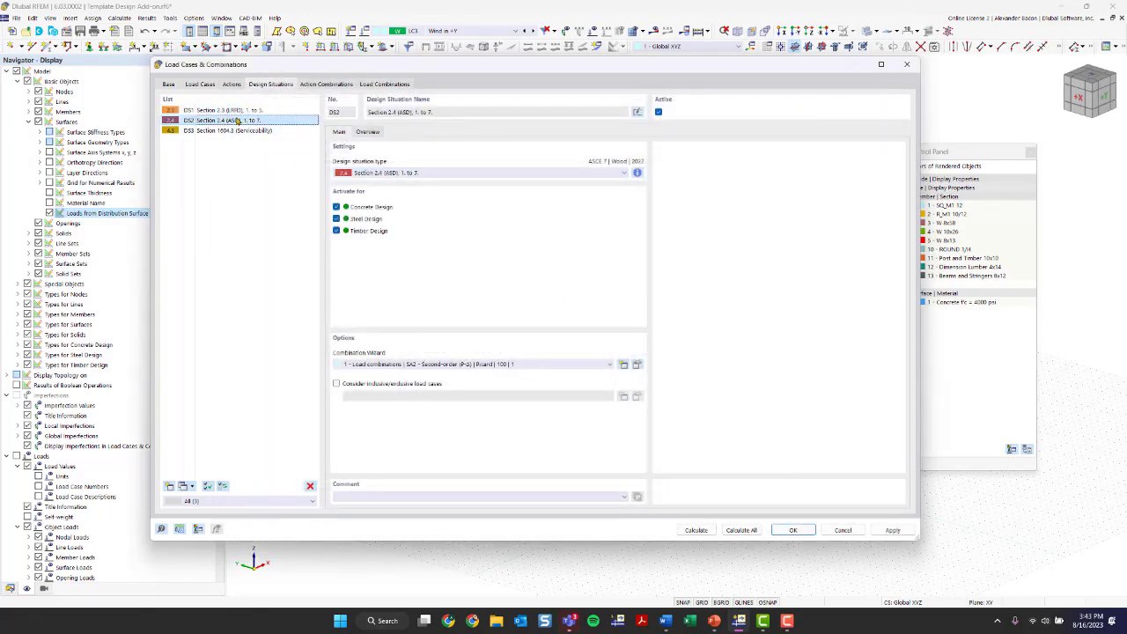
left_click(431, 365)
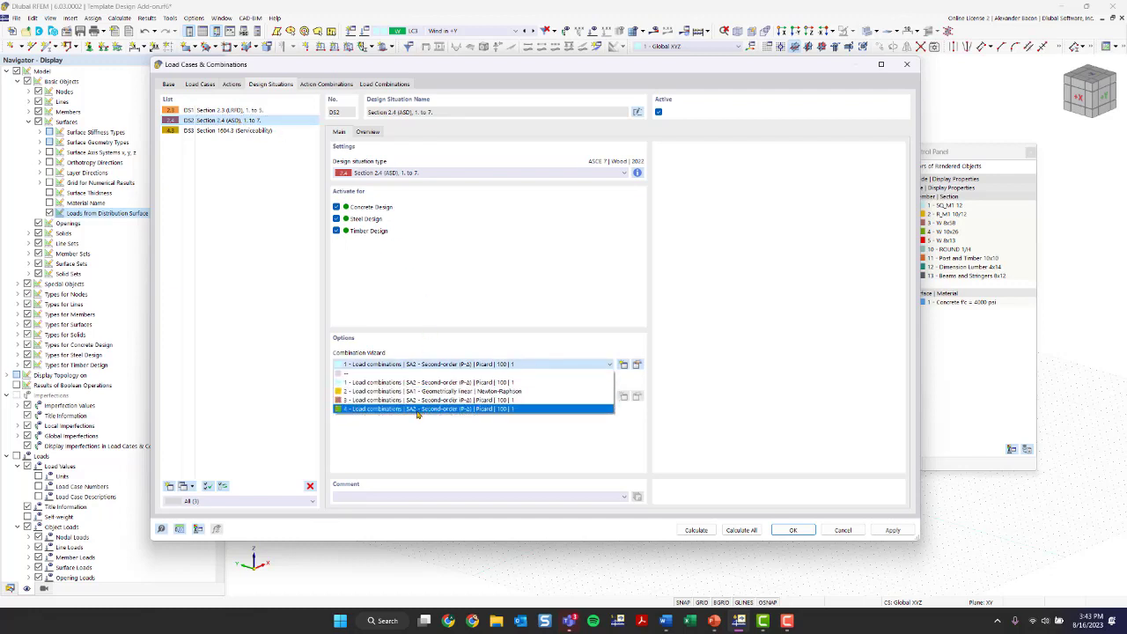
left_click(417, 410)
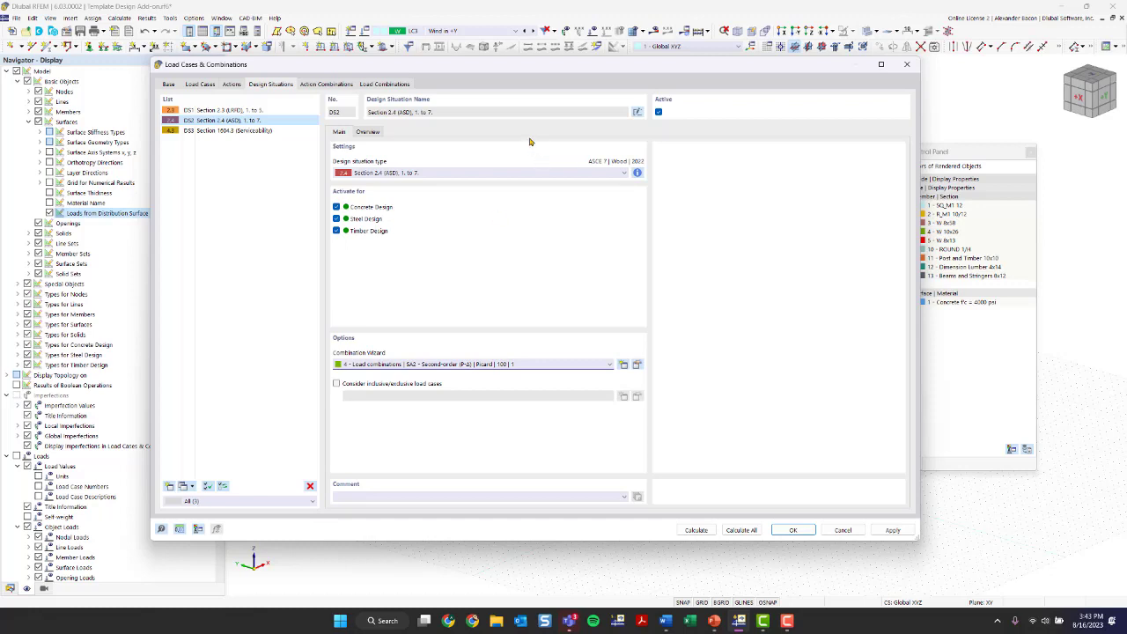
Step: Examine the combination rules of the design situation DS3 Section 1604.3 (Serviceability), including the creep factor
left_click(232, 131)
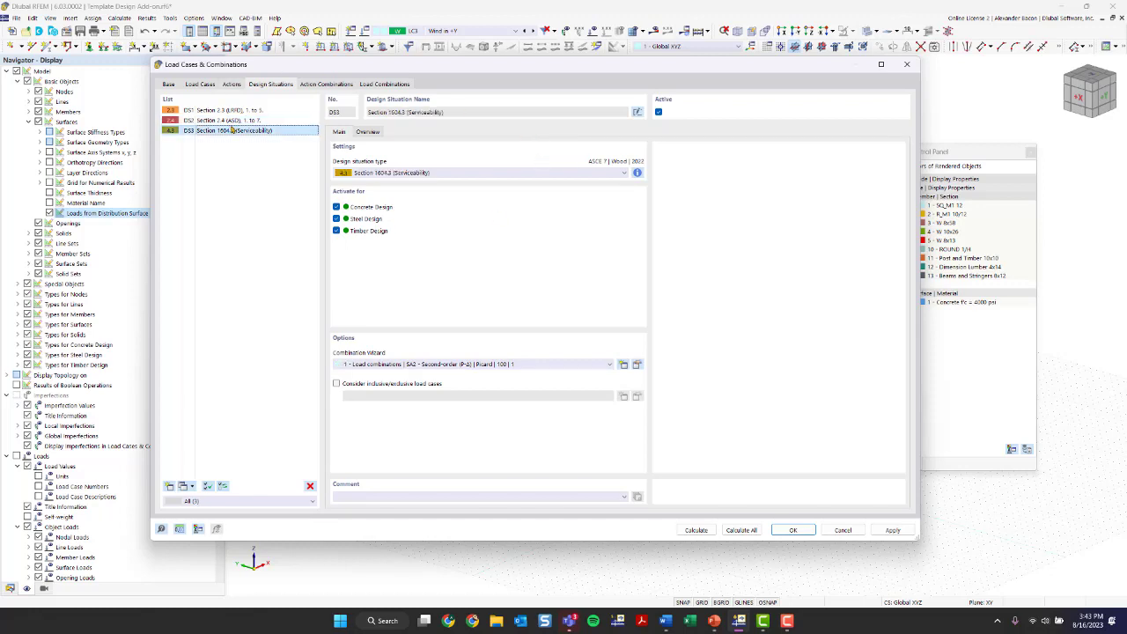
key("Up")
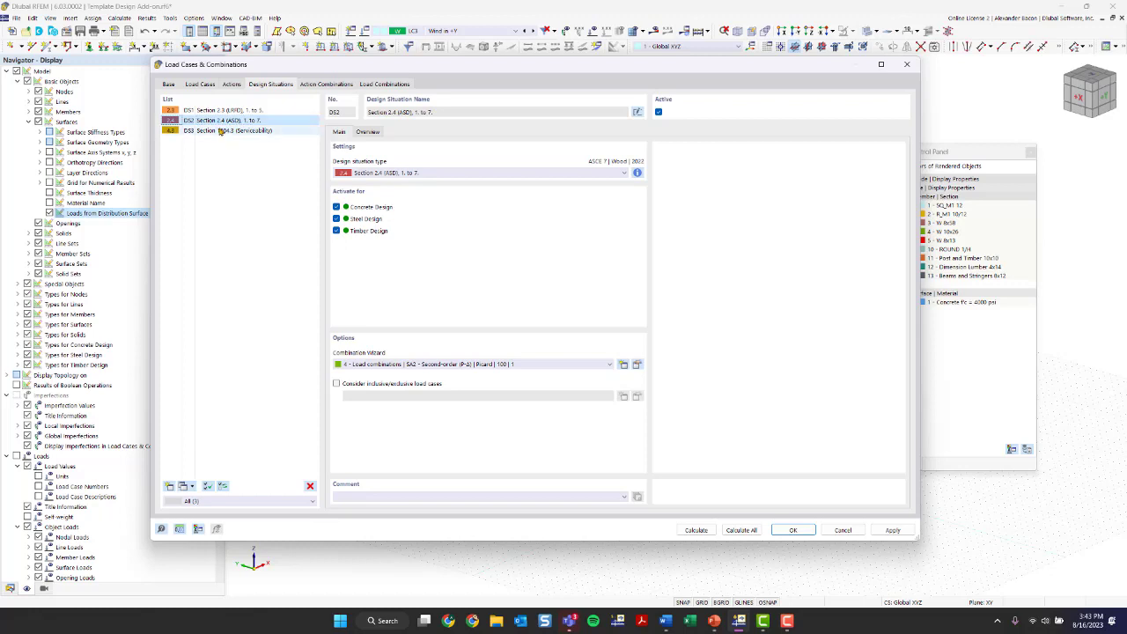
left_click(221, 130)
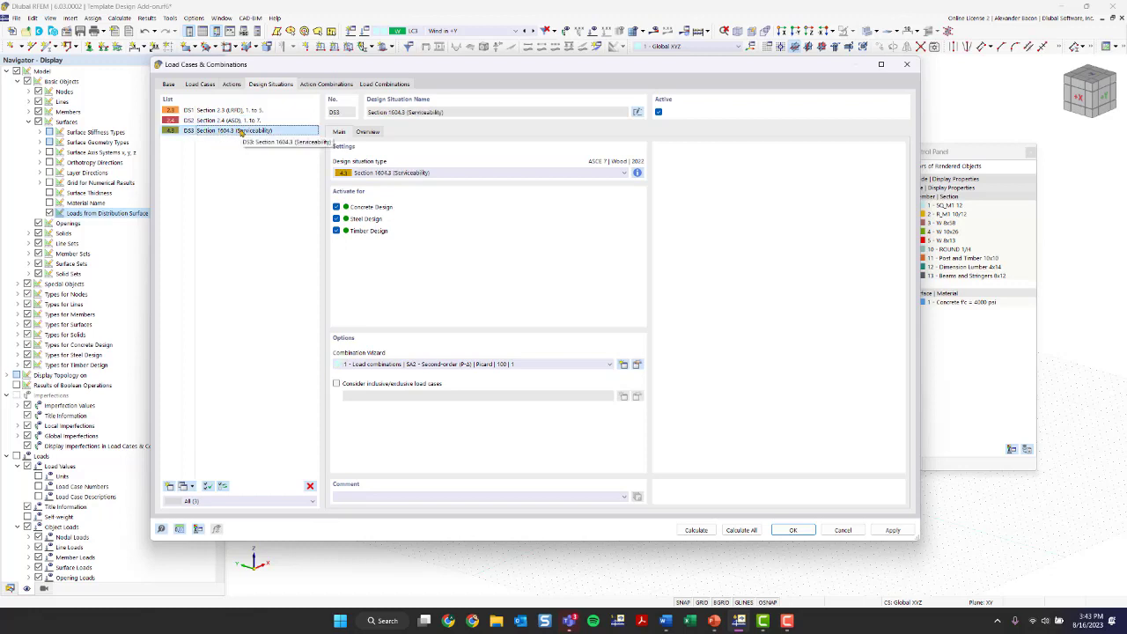
left_click(638, 173)
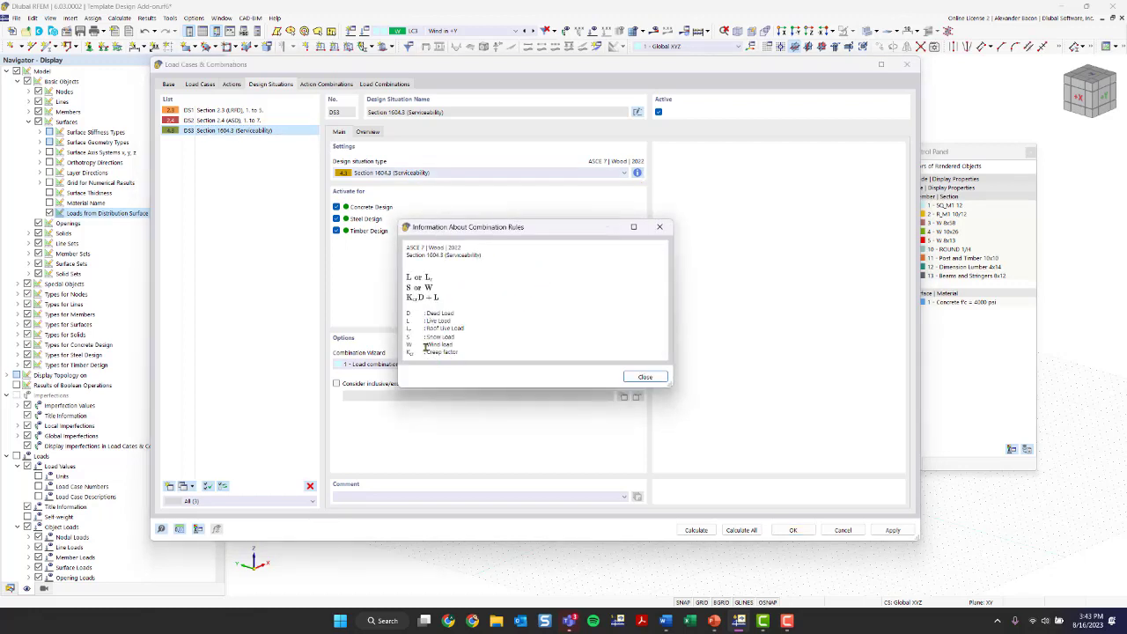
left_click_drag(426, 352, 458, 353)
left_click(659, 227)
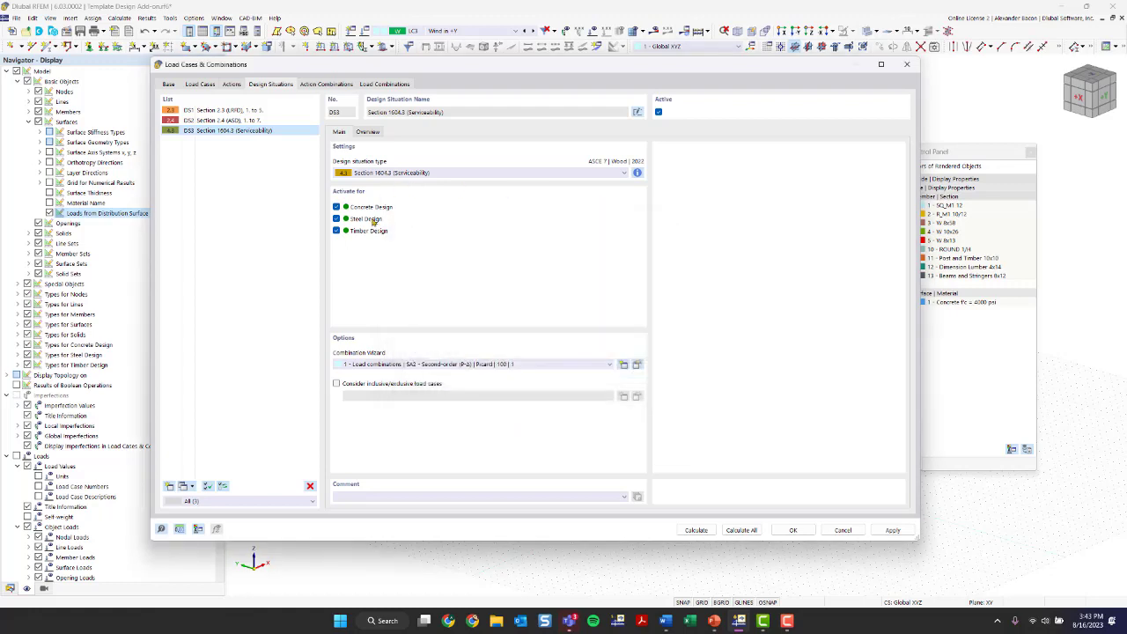
Step: Toggle steel design for the serviceability design situation, accept the load case settings and review the generated load combinations
left_click(336, 219)
left_click(793, 531)
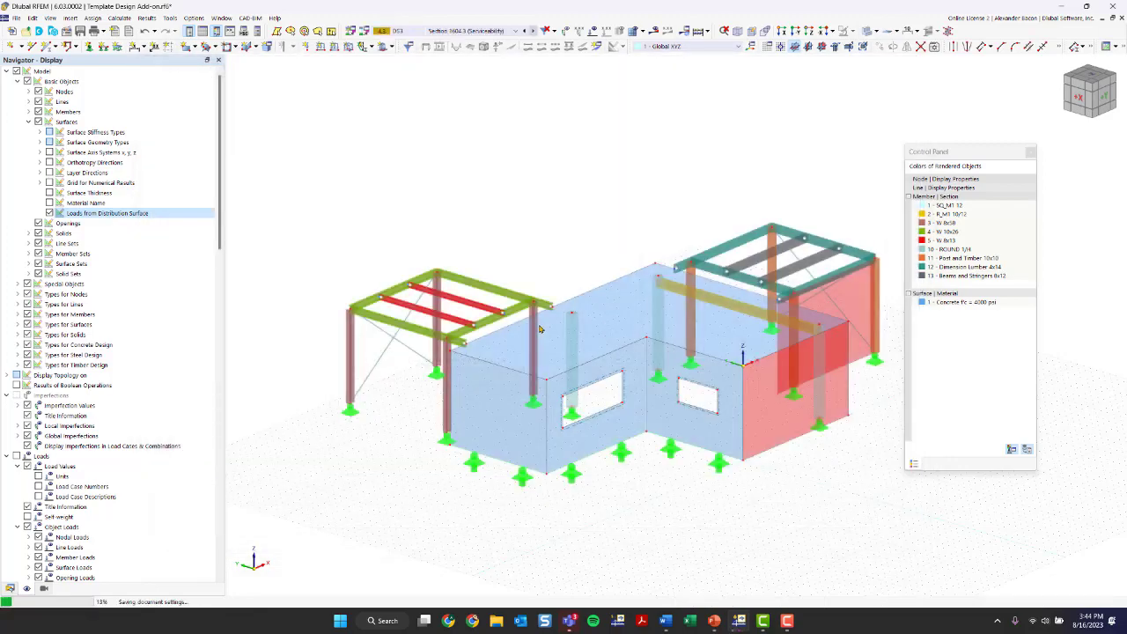
middle_click_drag(534, 222, 897, 248, "ctrl")
middle_click_drag(812, 227, 698, 205)
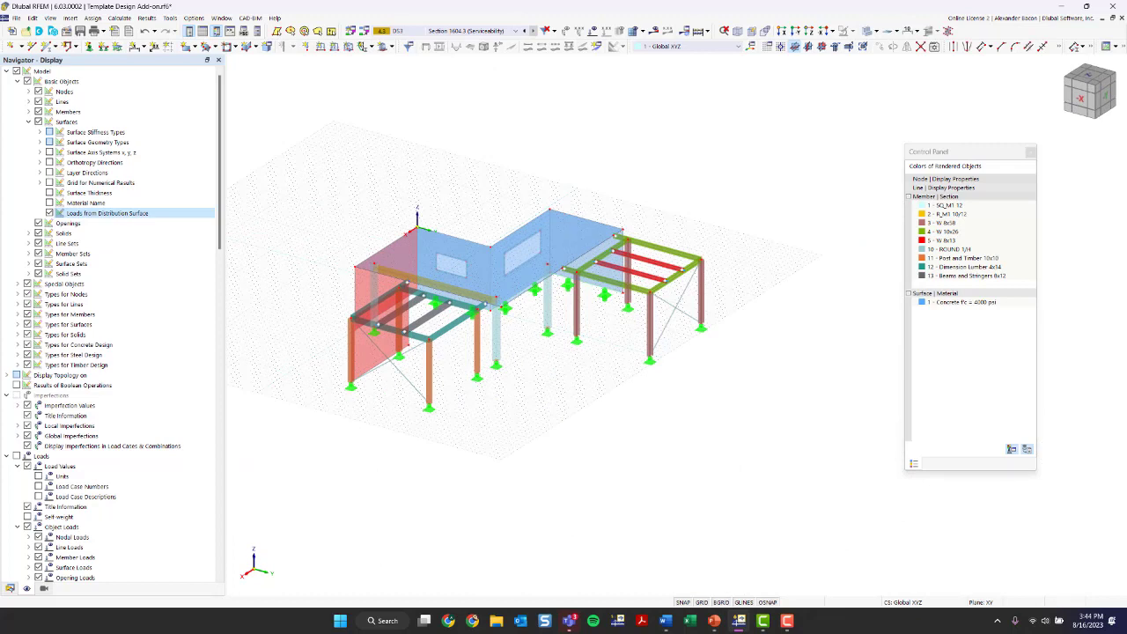
left_click(493, 33)
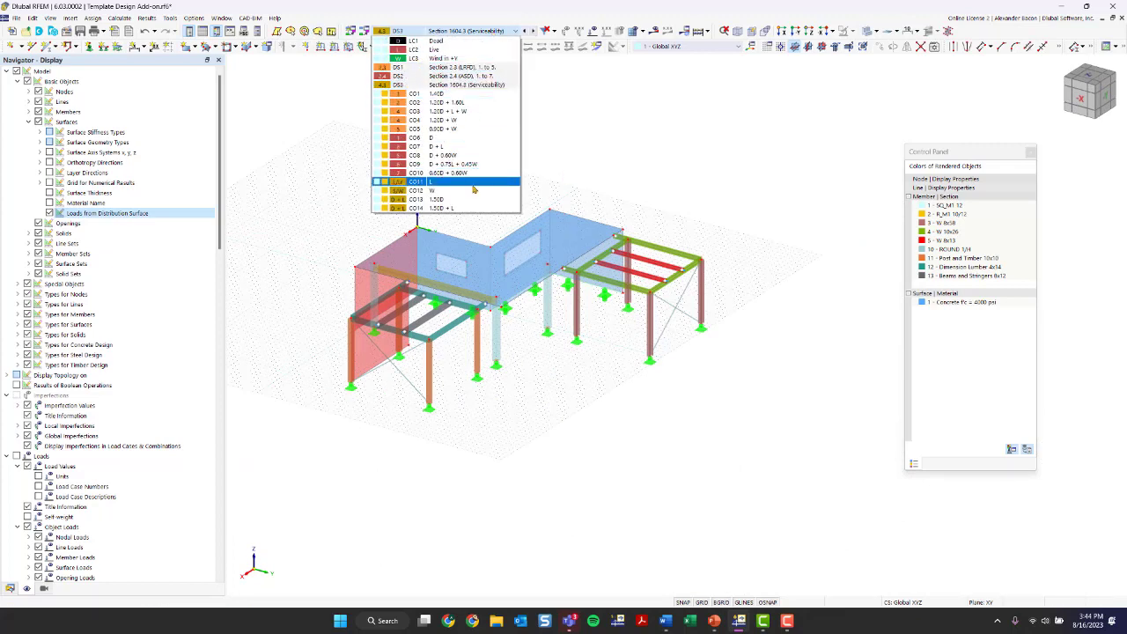
left_click(499, 32)
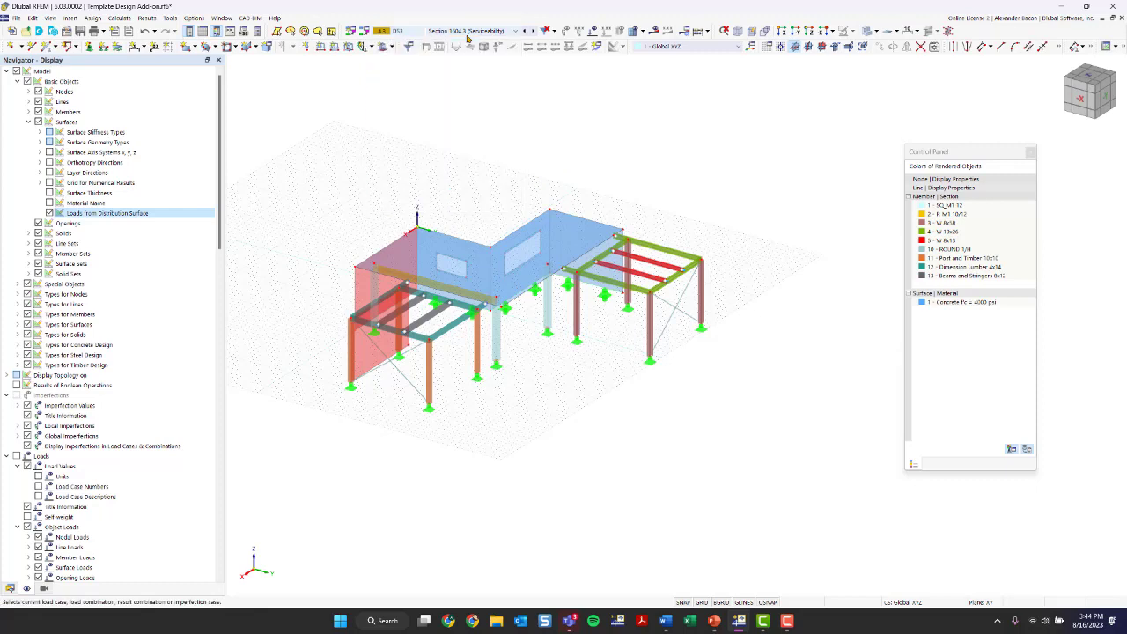
Step: Try to calculate the model and locate the flagged members 50 and 51 in the members table
left_click(698, 32)
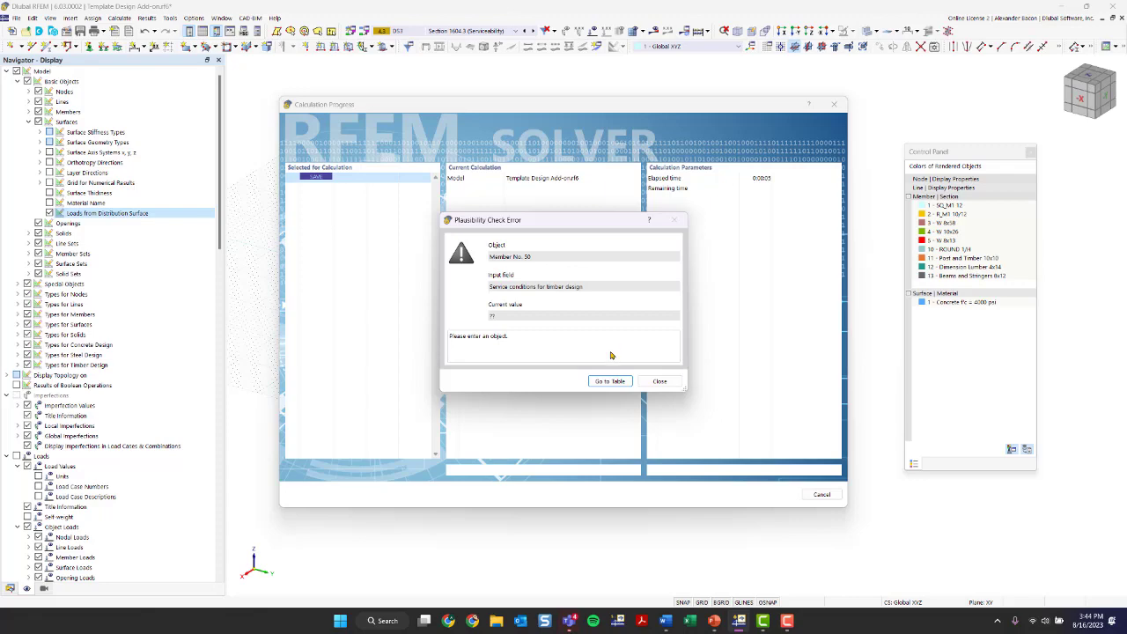
left_click(610, 381)
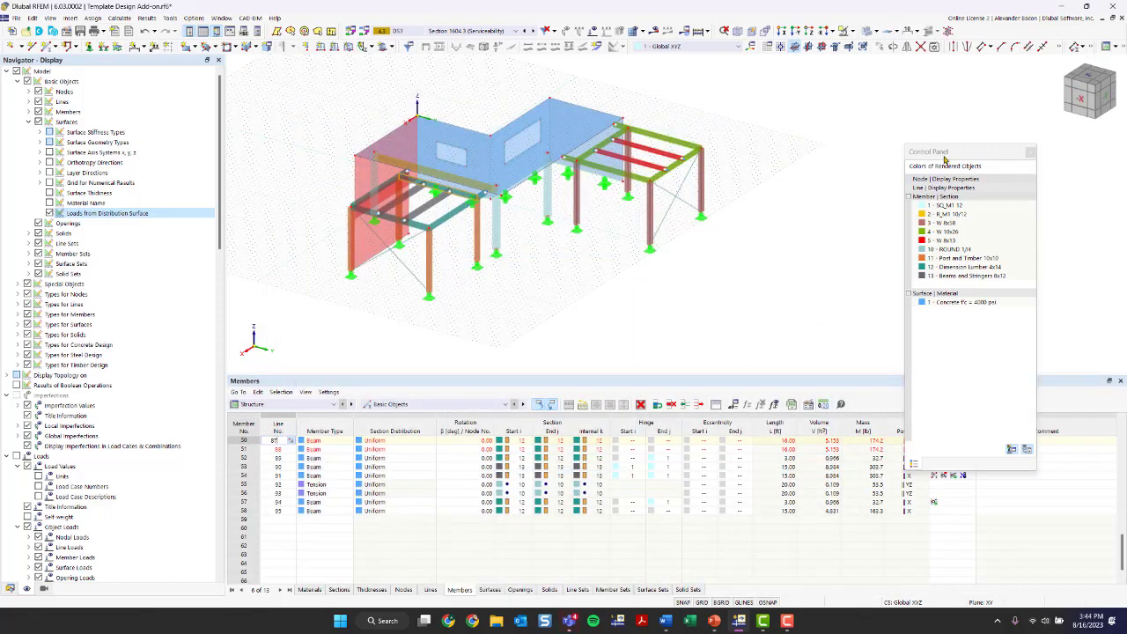
left_click_drag(948, 157, 1031, 109)
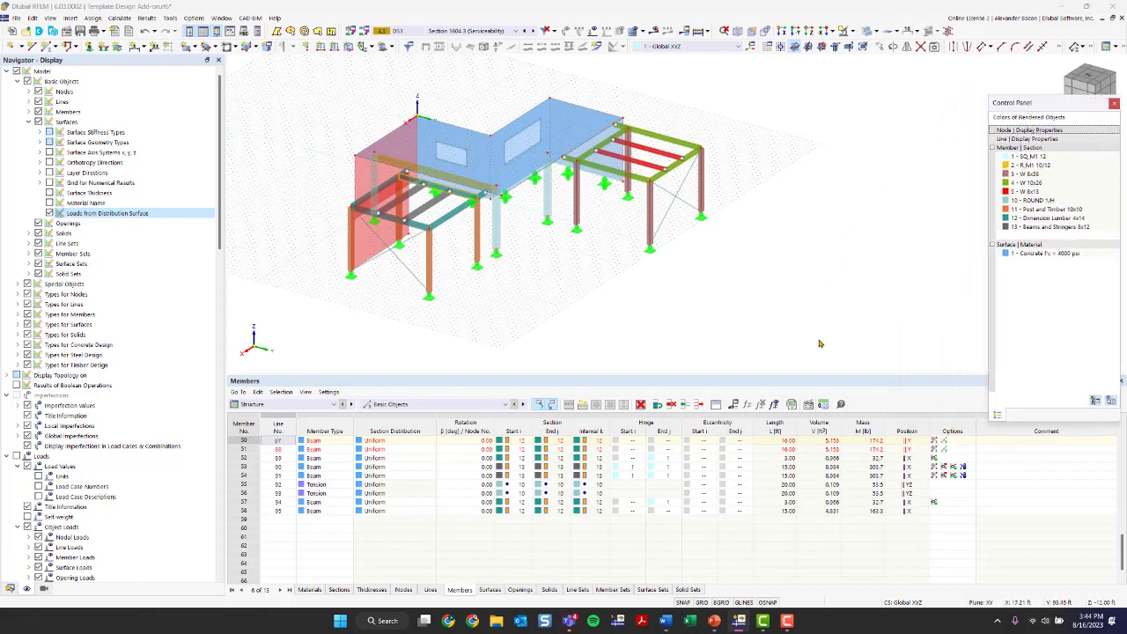
left_click(244, 440)
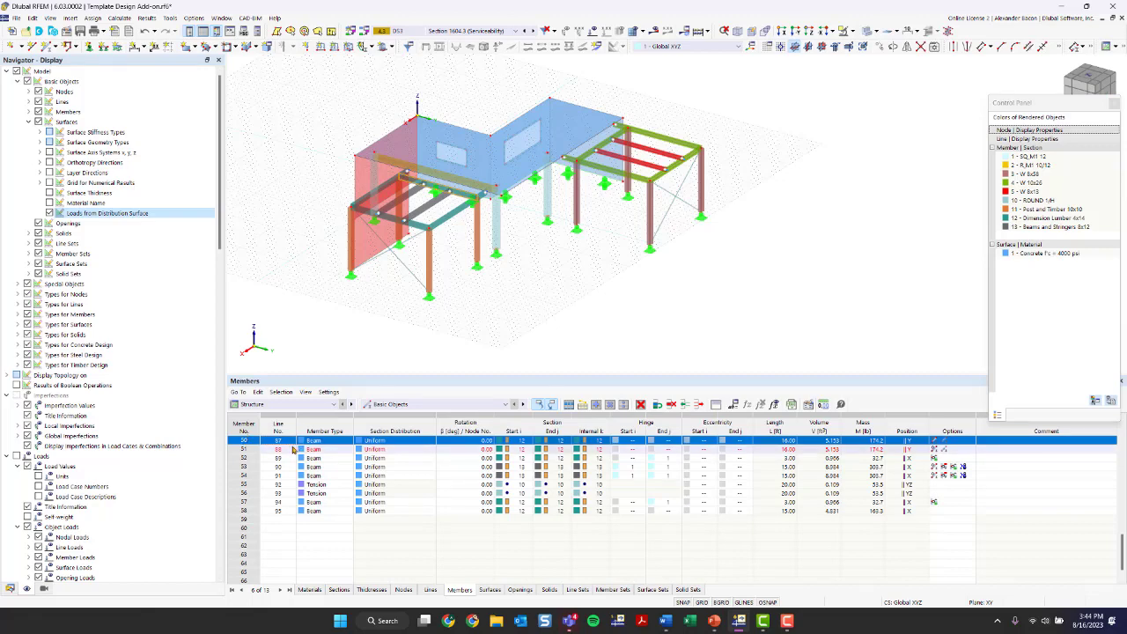
left_click(247, 449)
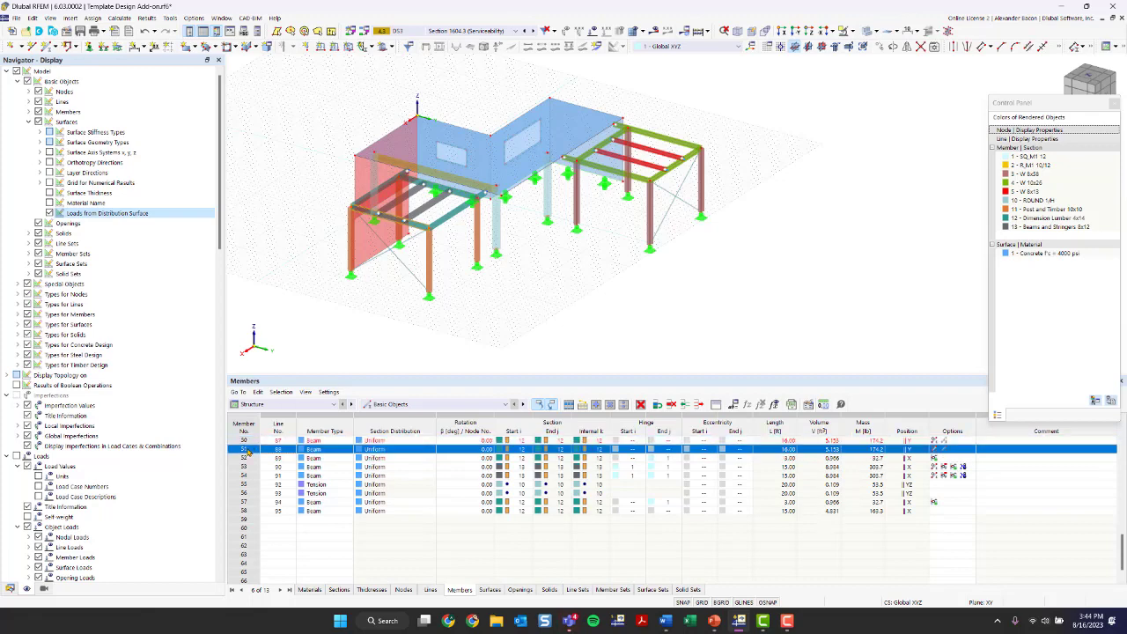
Step: Calculate the model again and inspect the serviceability deformations of the timber frame up close
left_click(699, 31)
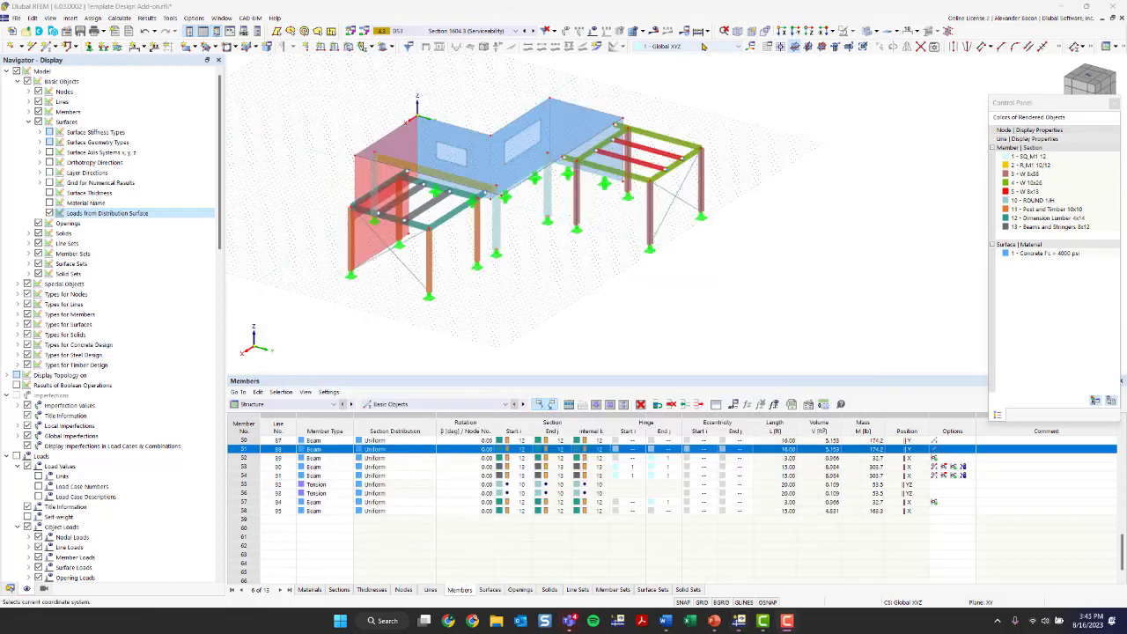
left_click(696, 35)
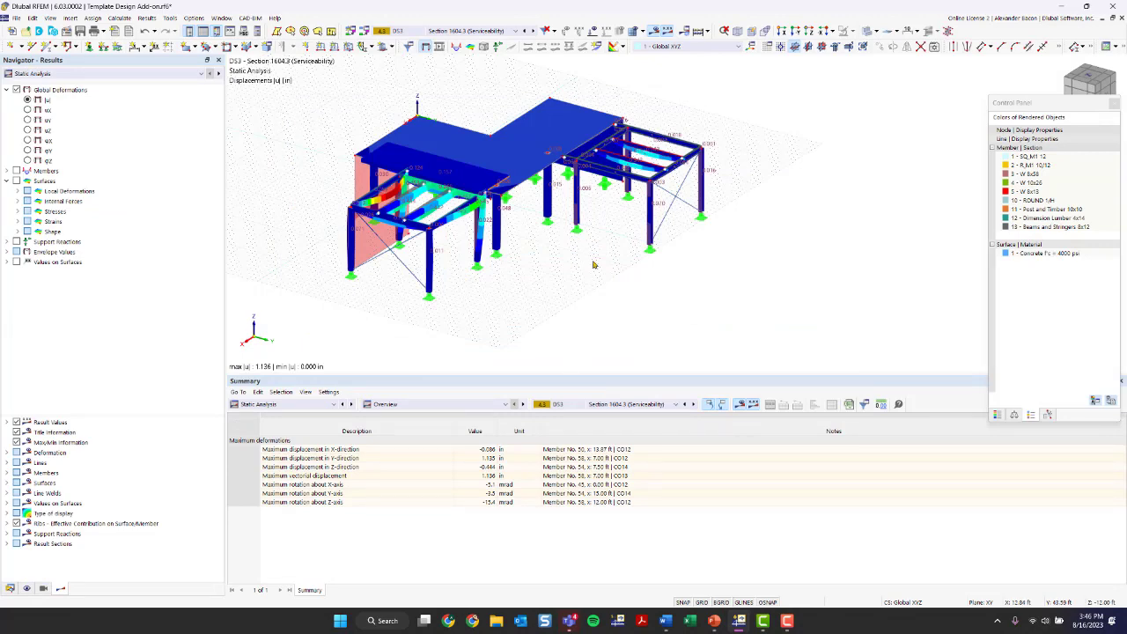
middle_click_drag(591, 261, 556, 305, "ctrl")
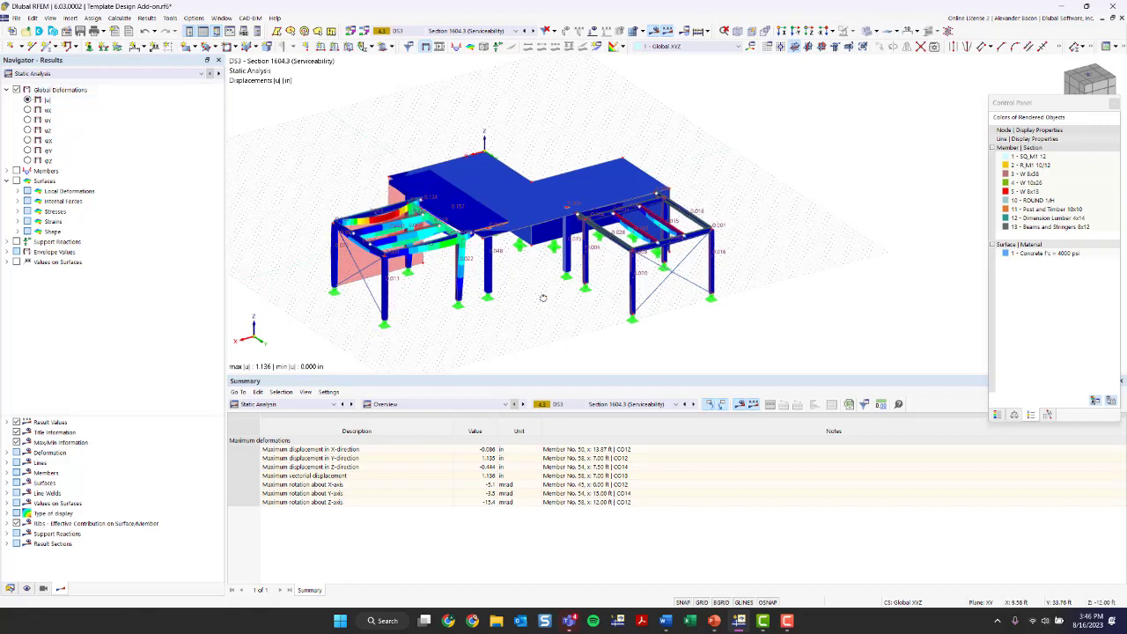
mouse_move(544, 298)
middle_mouse_down("ctrl")
mouse_move(581, 319)
mouse_move(655, 291)
mouse_move(528, 304)
middle_mouse_up("ctrl")
scroll(523, 307, "up", 5)
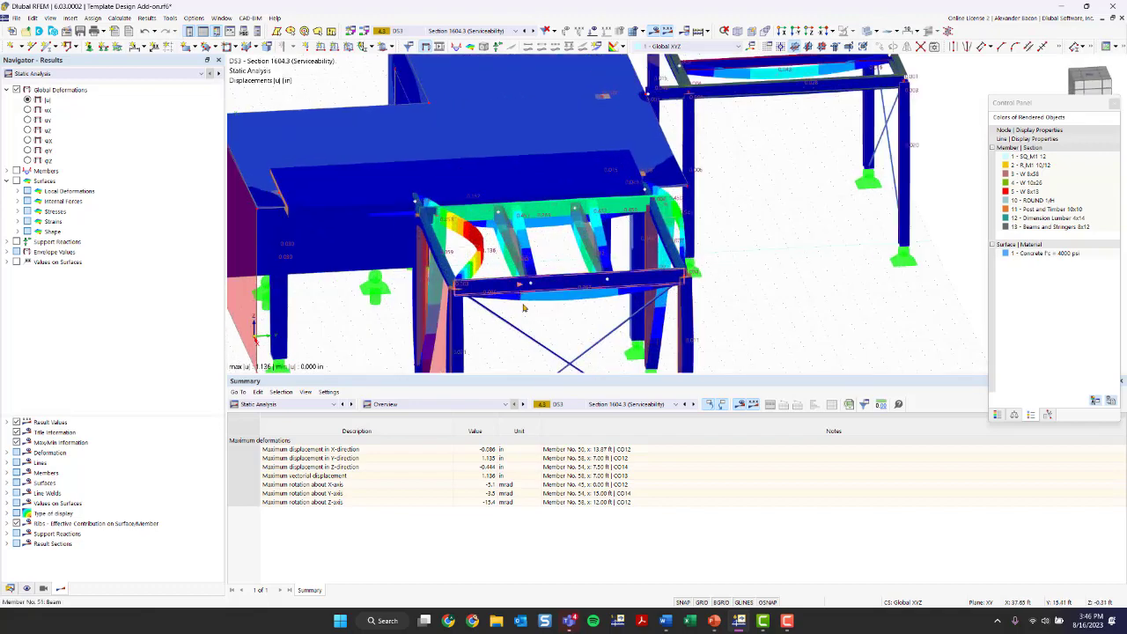
Step: Display the deformations of the design situation DS1 Section 2.3 (LRFD) with the envelope option Max and Min Values
left_click(480, 32)
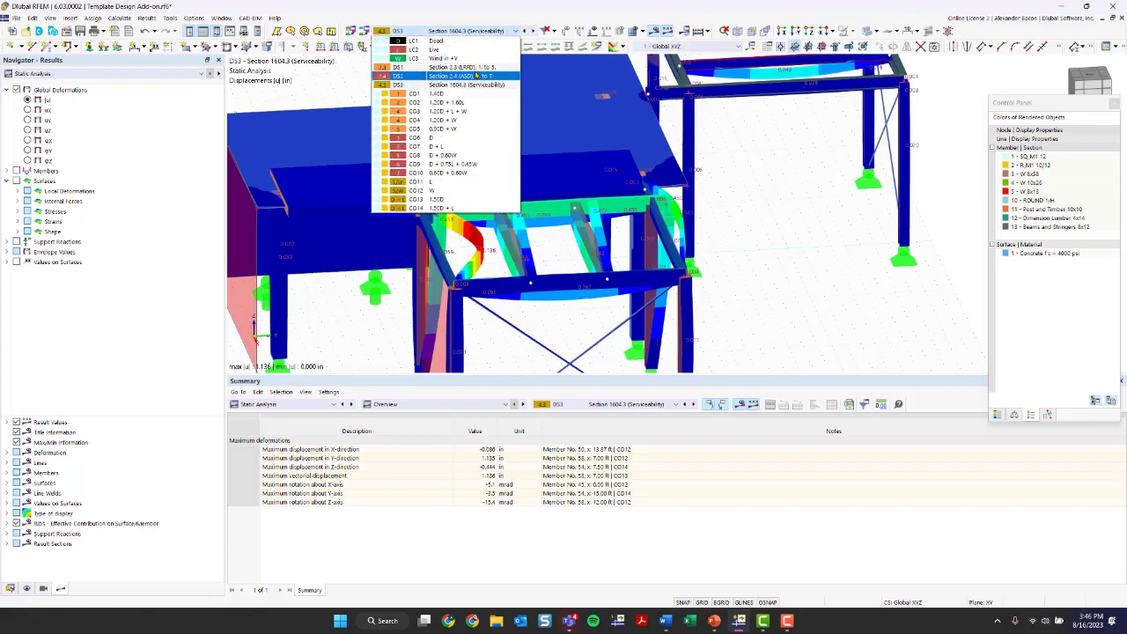
left_click(462, 67)
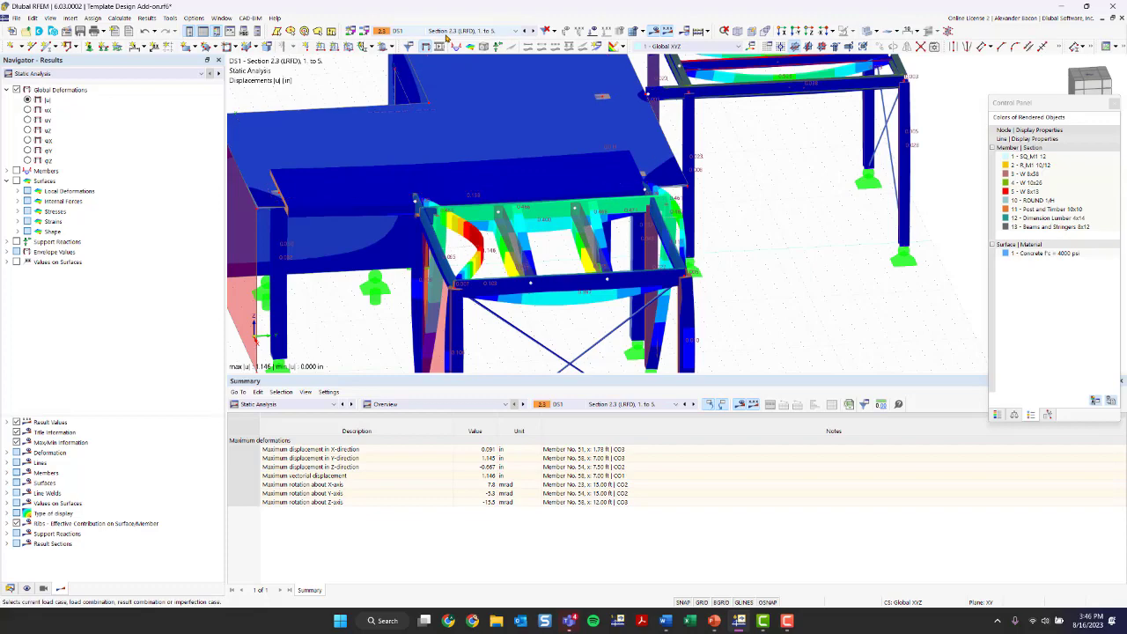
scroll(577, 222, "down", 5)
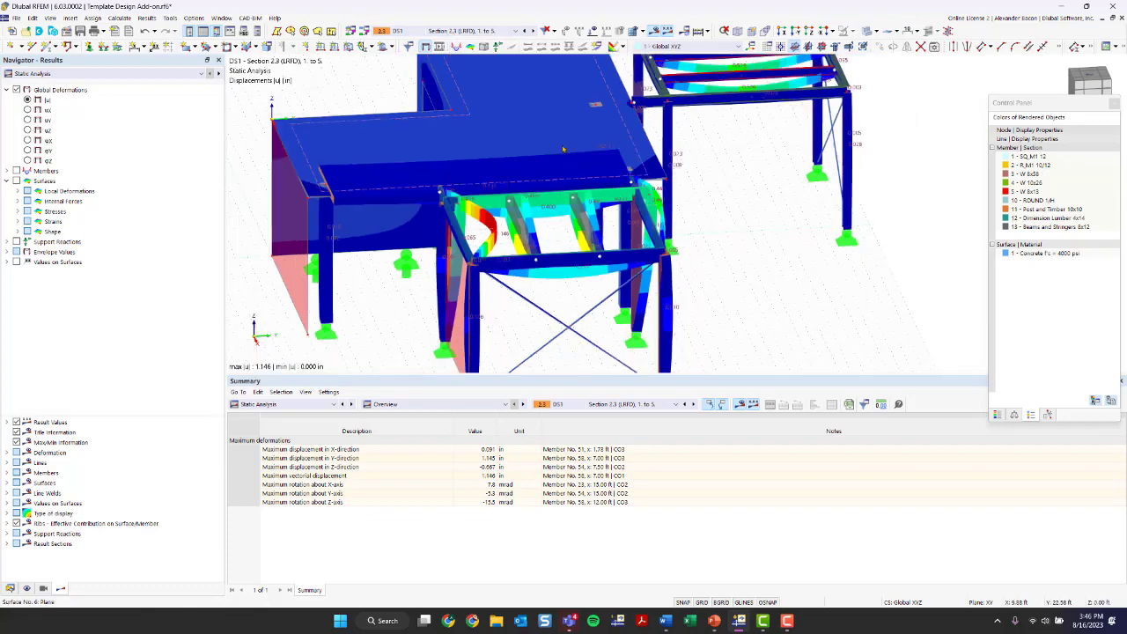
mouse_move(578, 221)
middle_mouse_down("ctrl")
mouse_move(563, 220)
mouse_move(594, 214)
mouse_move(565, 239)
middle_mouse_up("ctrl")
left_click(16, 253)
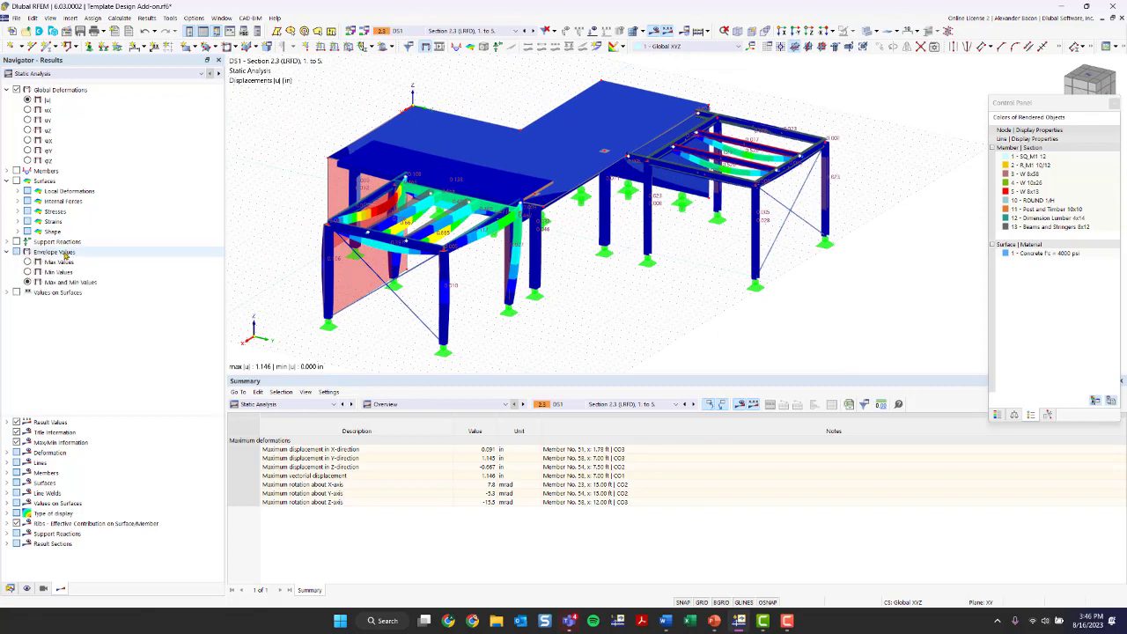
left_click(67, 282)
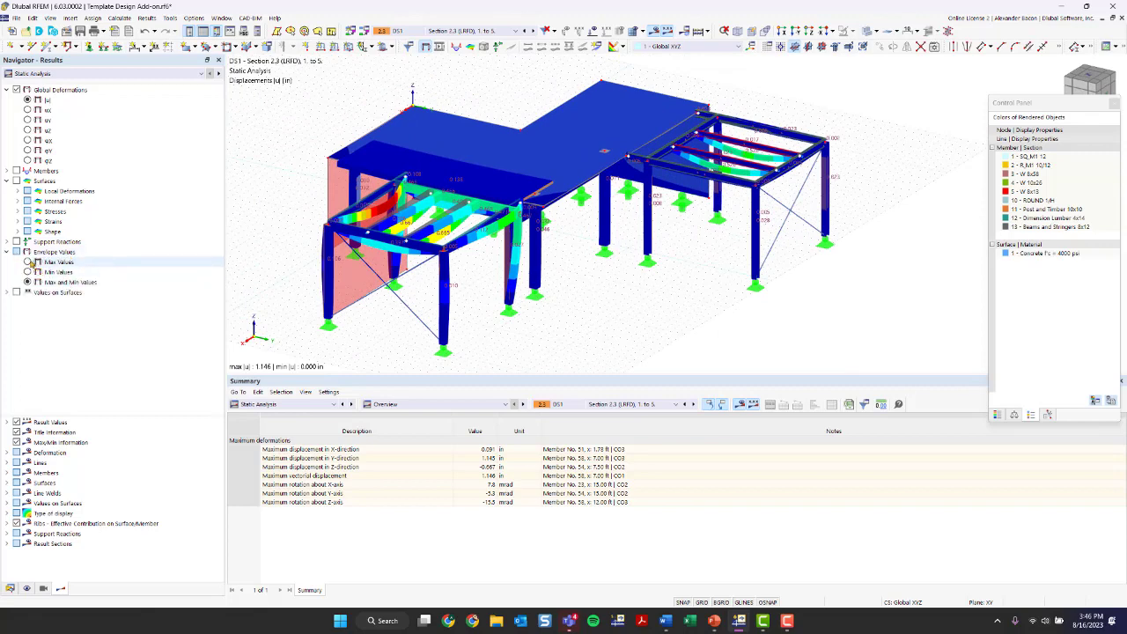
Step: Compare the Min Values and Max Values deformation envelopes, leaving Max Values displayed for the timber frame
left_click(28, 263)
left_click(28, 272)
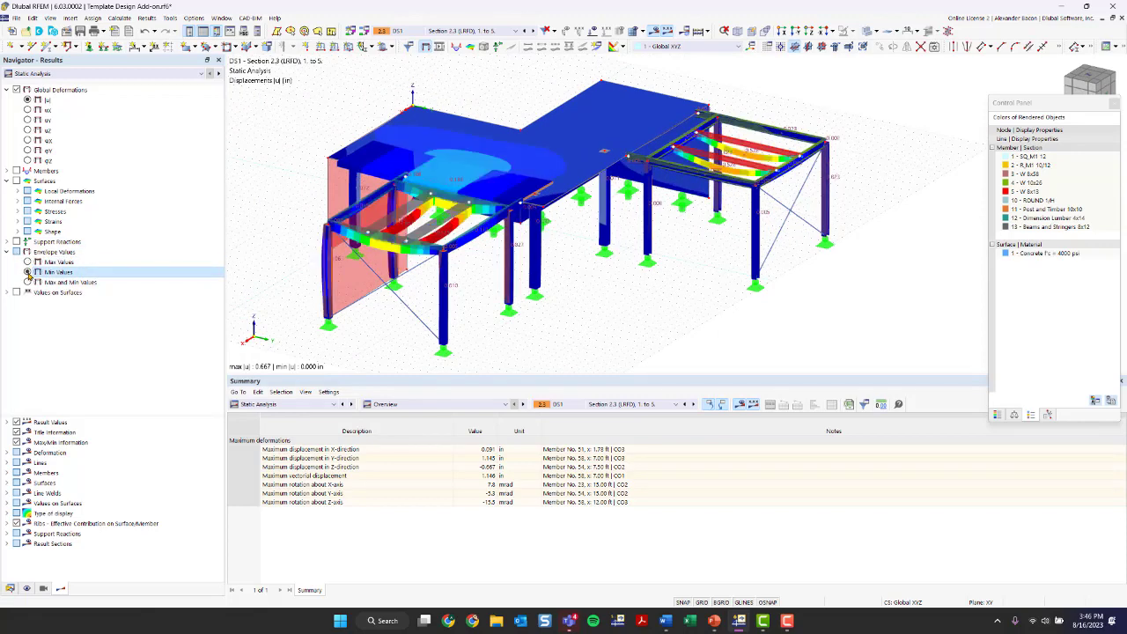
left_click(29, 263)
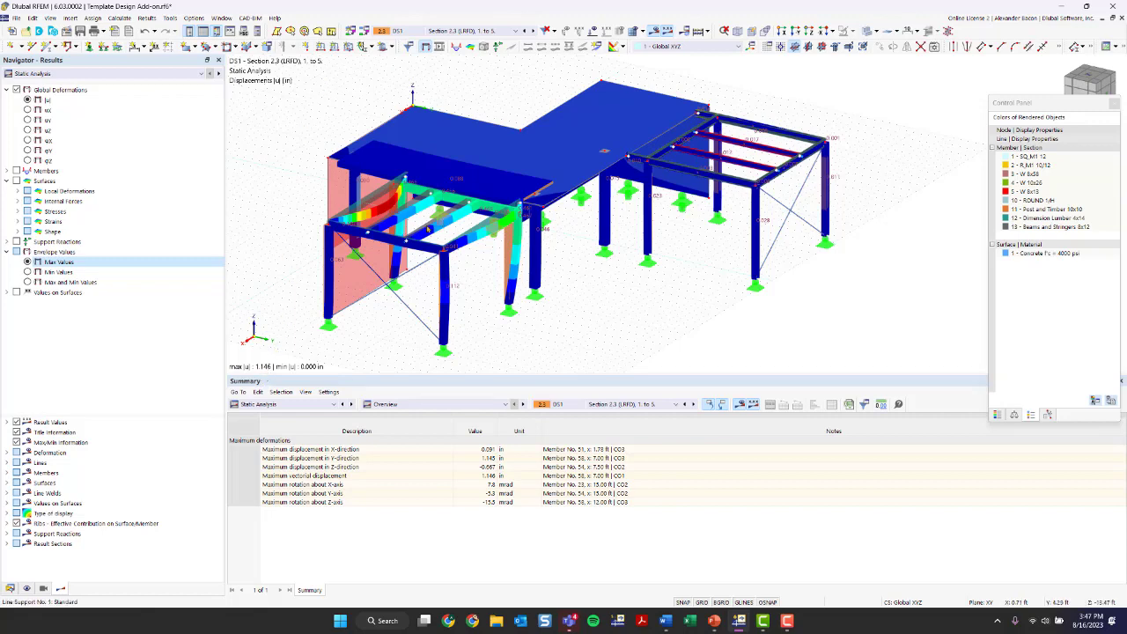
middle_click_drag(419, 275, 474, 279, "ctrl")
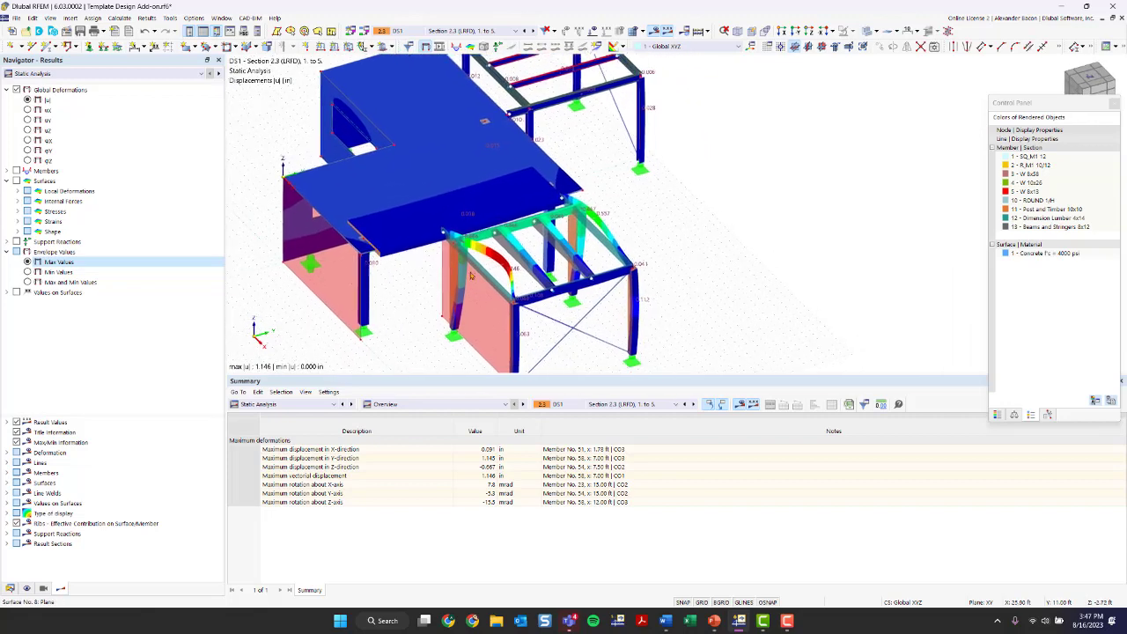
Step: Show the deformation colour scale in the control panel, dock the panel and bring up its display factors
left_click(997, 415)
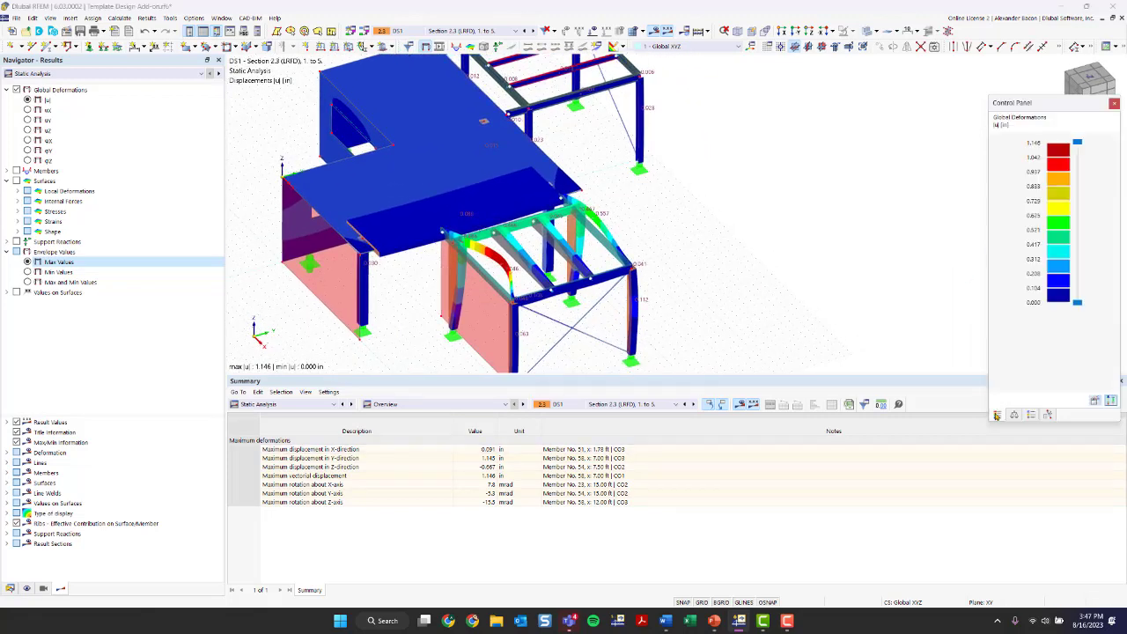
double_click(1043, 102)
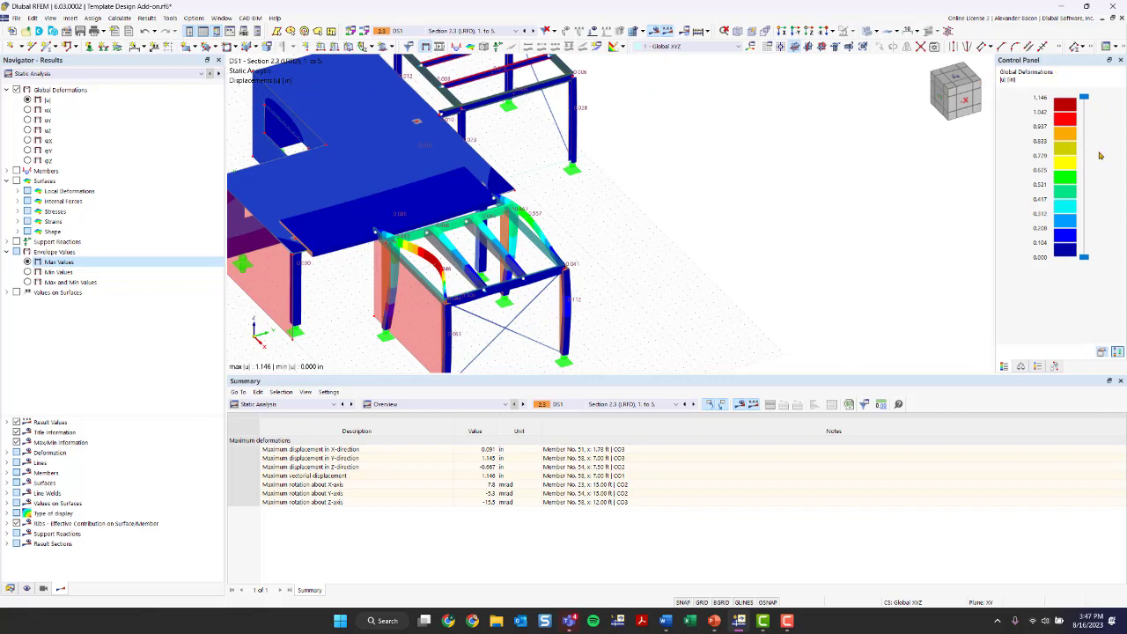
left_click(1021, 366)
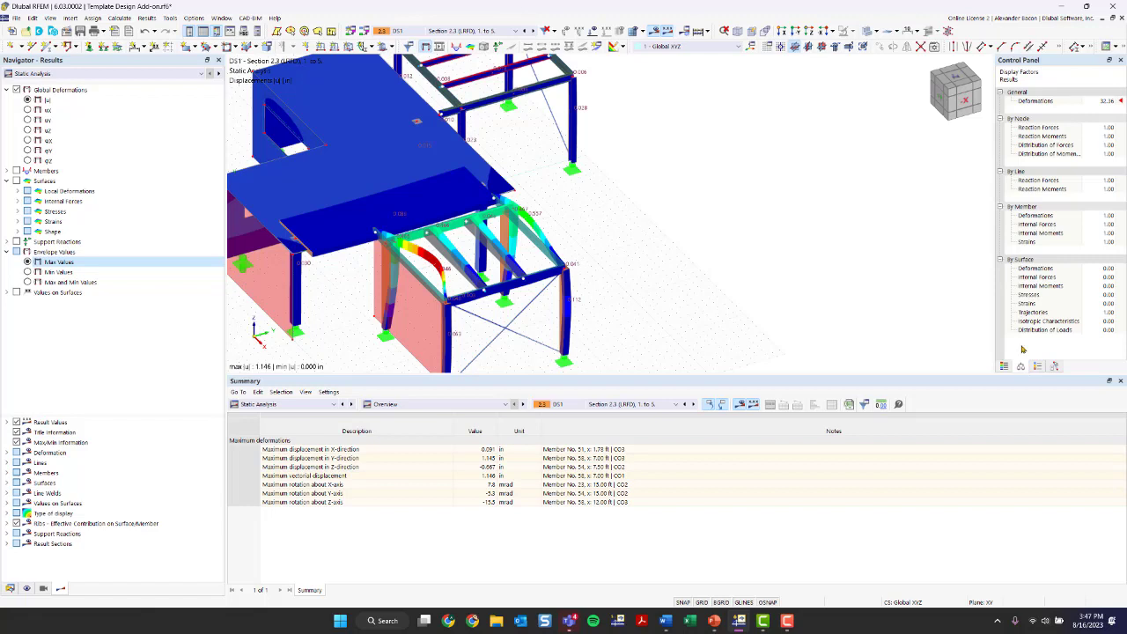
Step: Reduce the deformation display factor to 1.75 and view the nearly undeformed model
left_click(1106, 102)
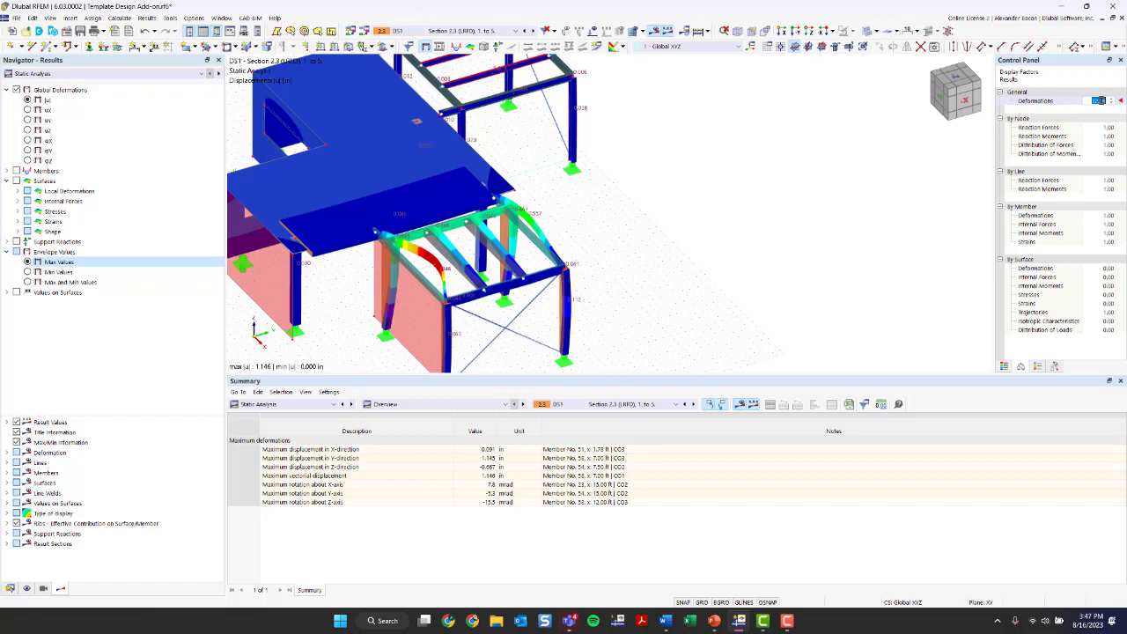
left_click(1114, 105)
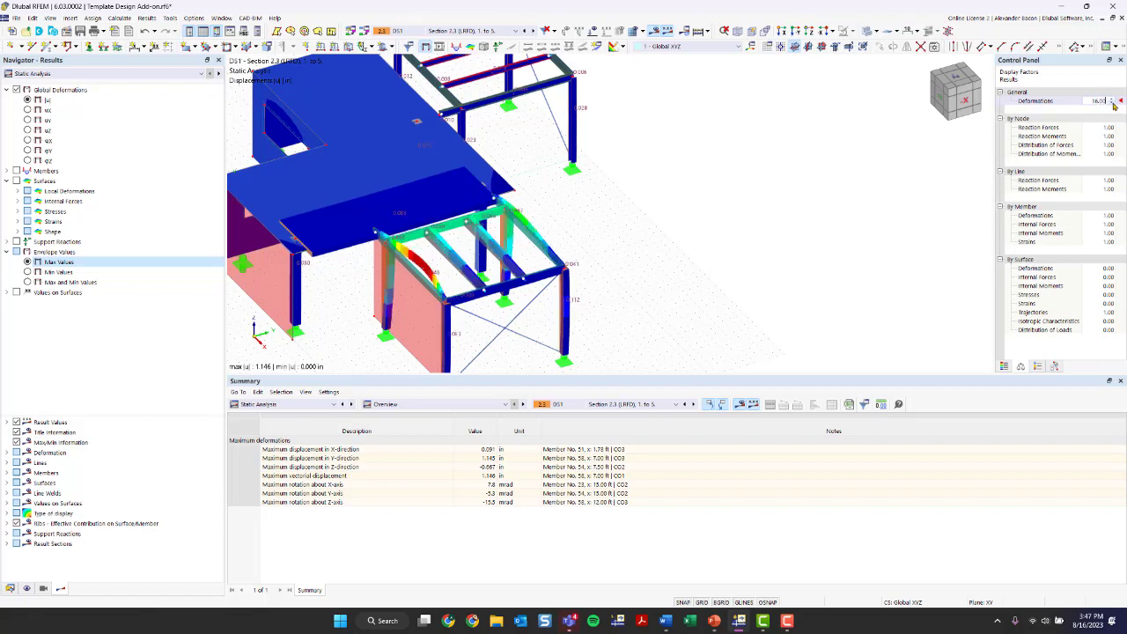
left_click(1113, 104)
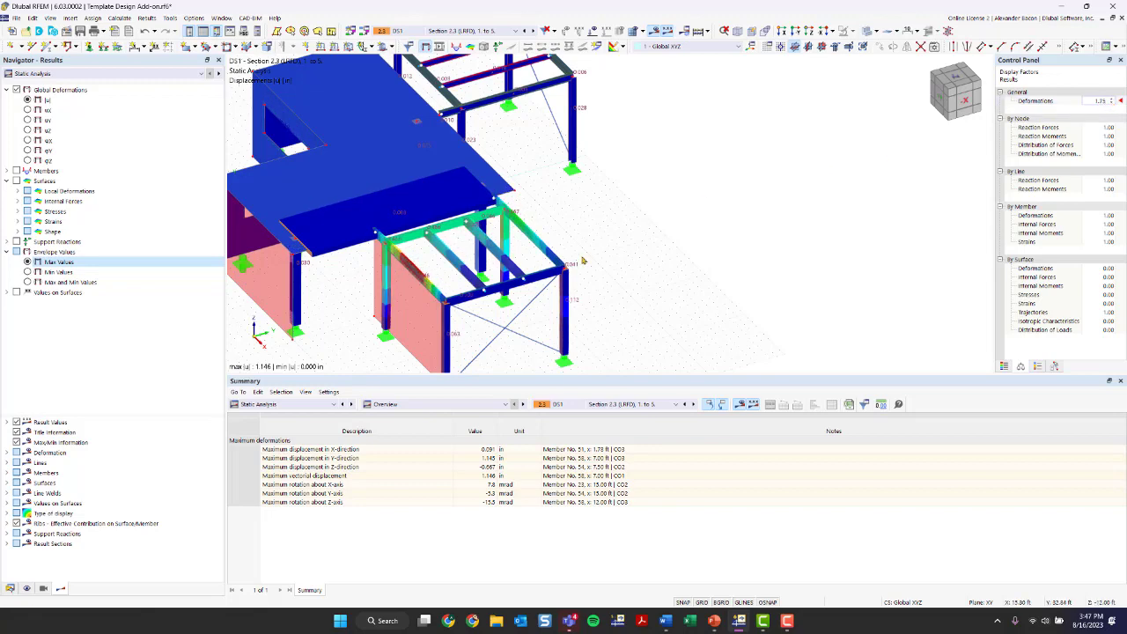
scroll(584, 261, "down", 3)
middle_click_drag(606, 263, 485, 252, "ctrl")
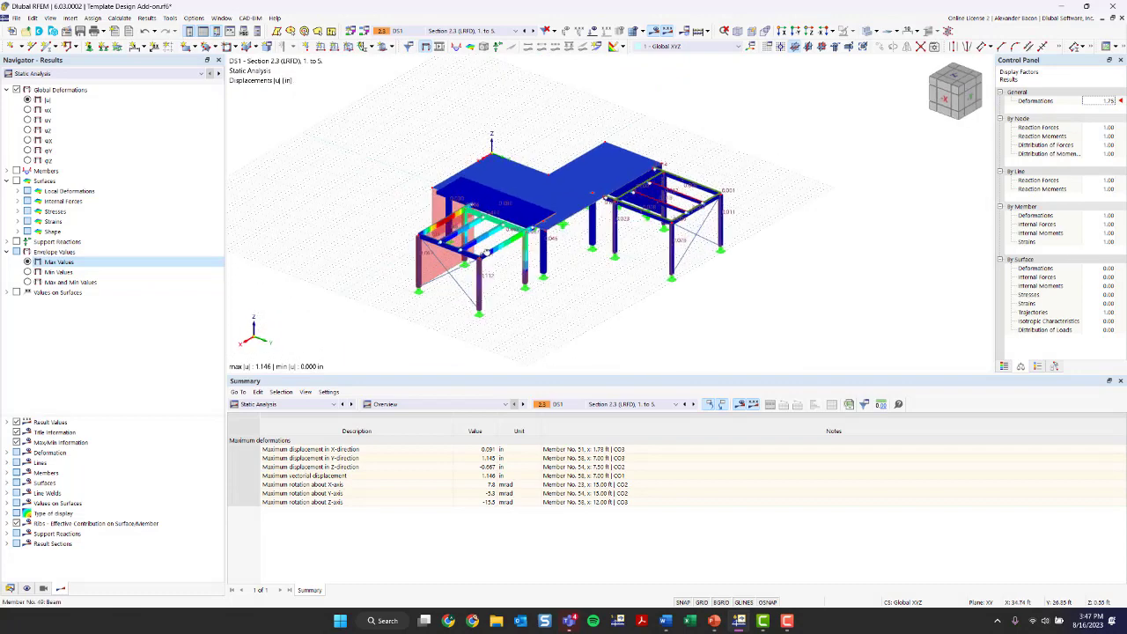
scroll(441, 224, "up", 2)
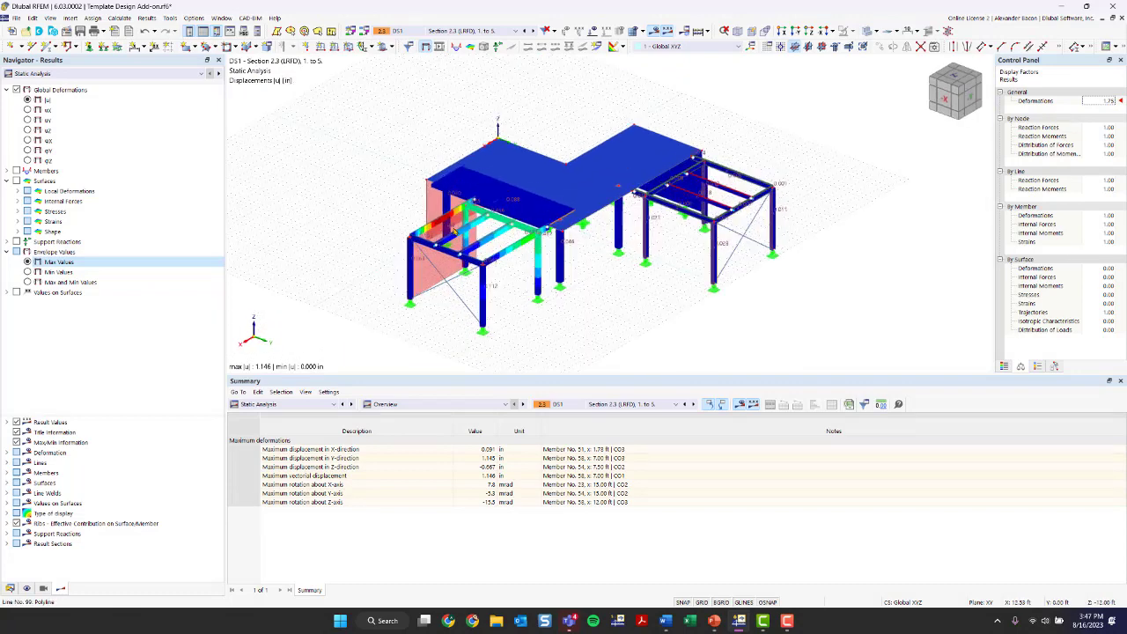
Step: Set the deformation display factor to 16.00 and view the timber frame's deformed shape
left_click(1111, 100)
left_click(1111, 100)
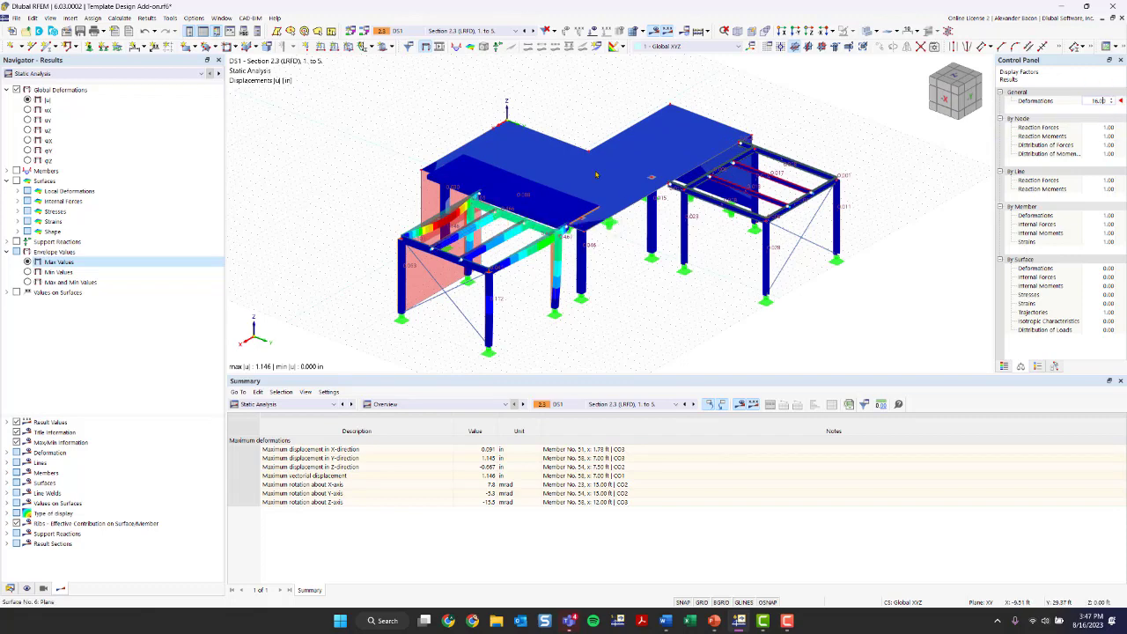
scroll(584, 329, "down", 2)
scroll(651, 313, "up", 3)
middle_click_drag(562, 280, 628, 228, "ctrl")
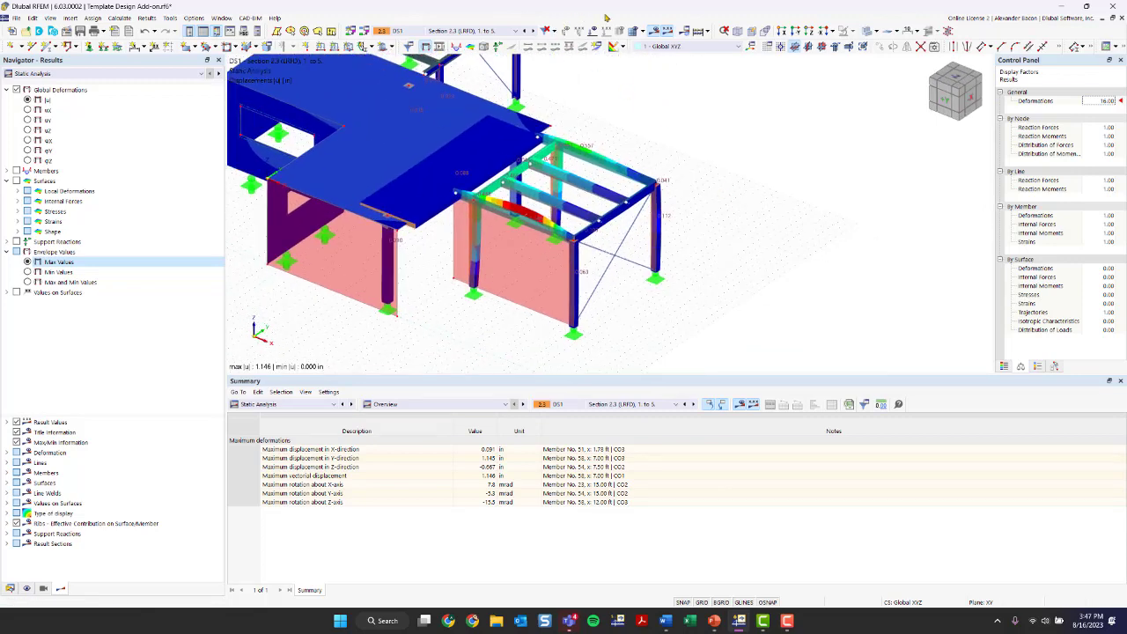
Step: Hide the results and show the timber frame's beams close up
left_click(655, 31)
scroll(663, 259, "up", 2)
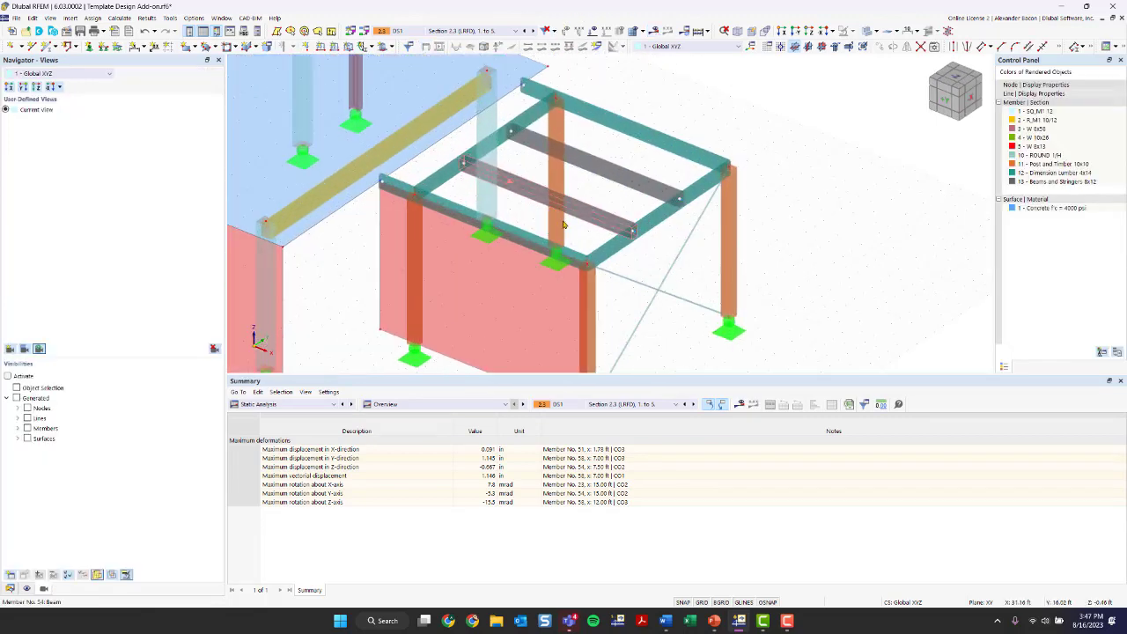
scroll(663, 259, "down", 1)
scroll(591, 233, "up", 1)
scroll(589, 232, "up", 1)
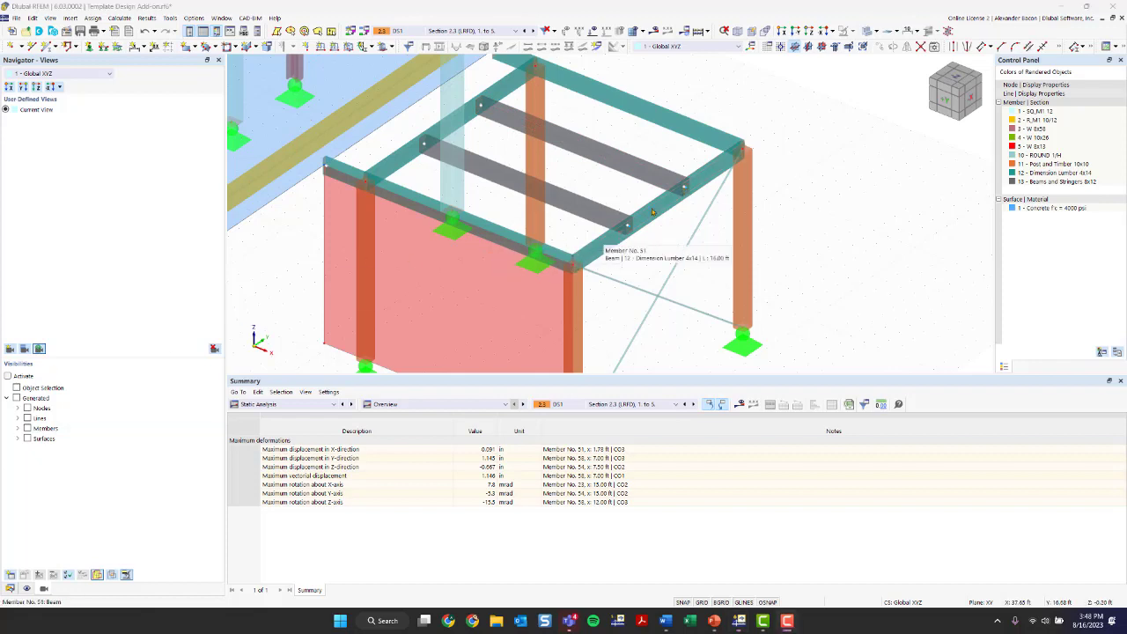
Step: Deactivate the design properties of beam member 54, review its start hinge definition and accept deleting the existing results
double_click(449, 152)
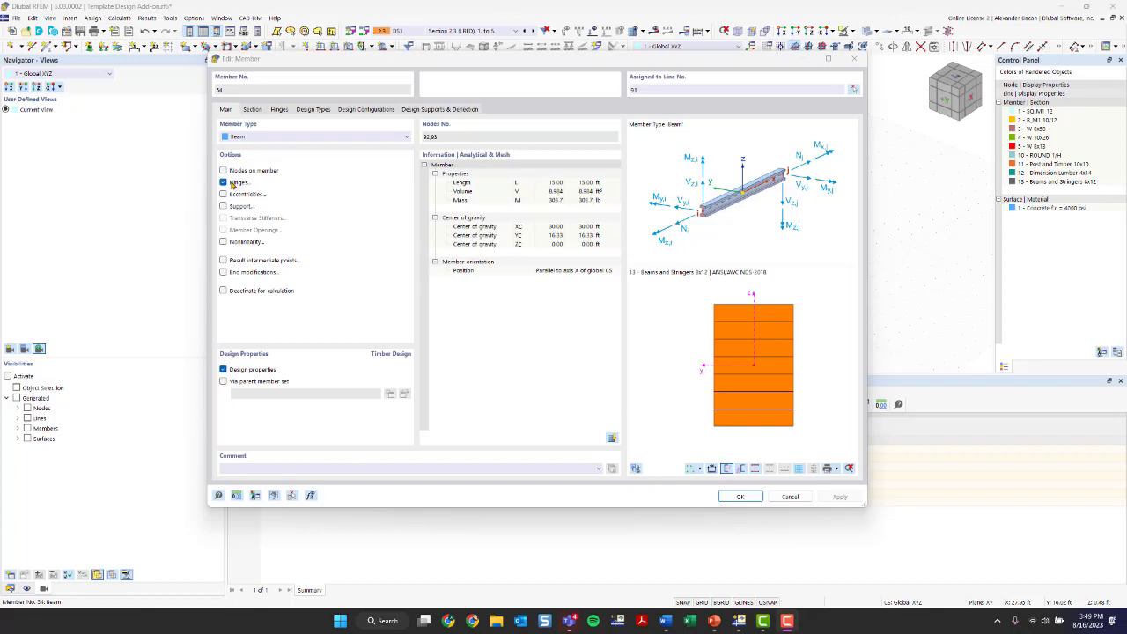
left_click(223, 370)
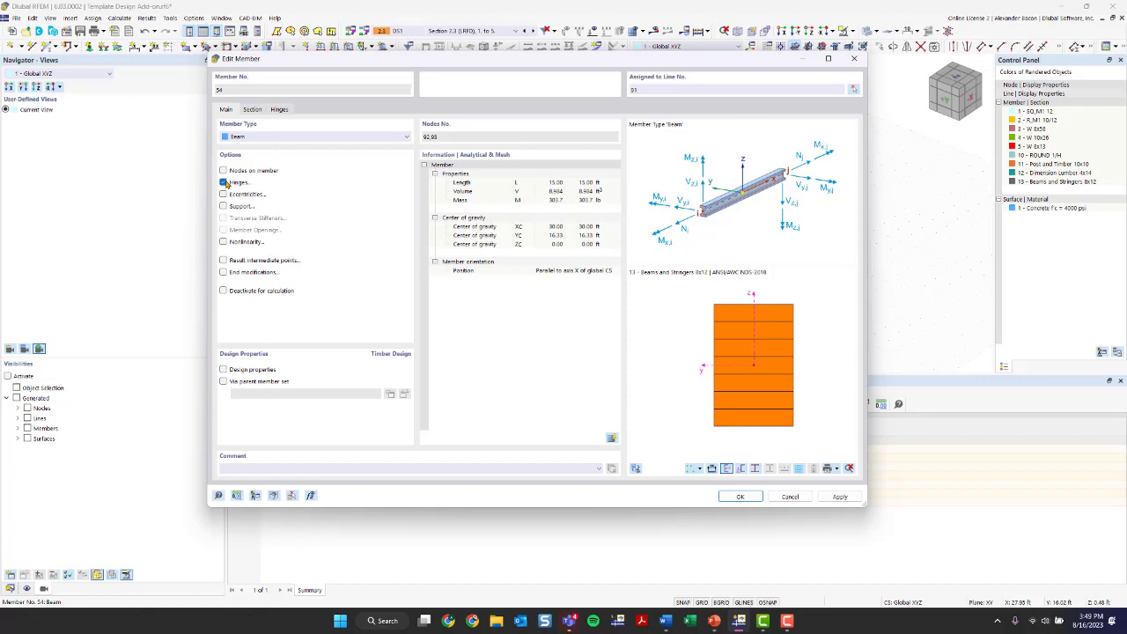
left_click(280, 109)
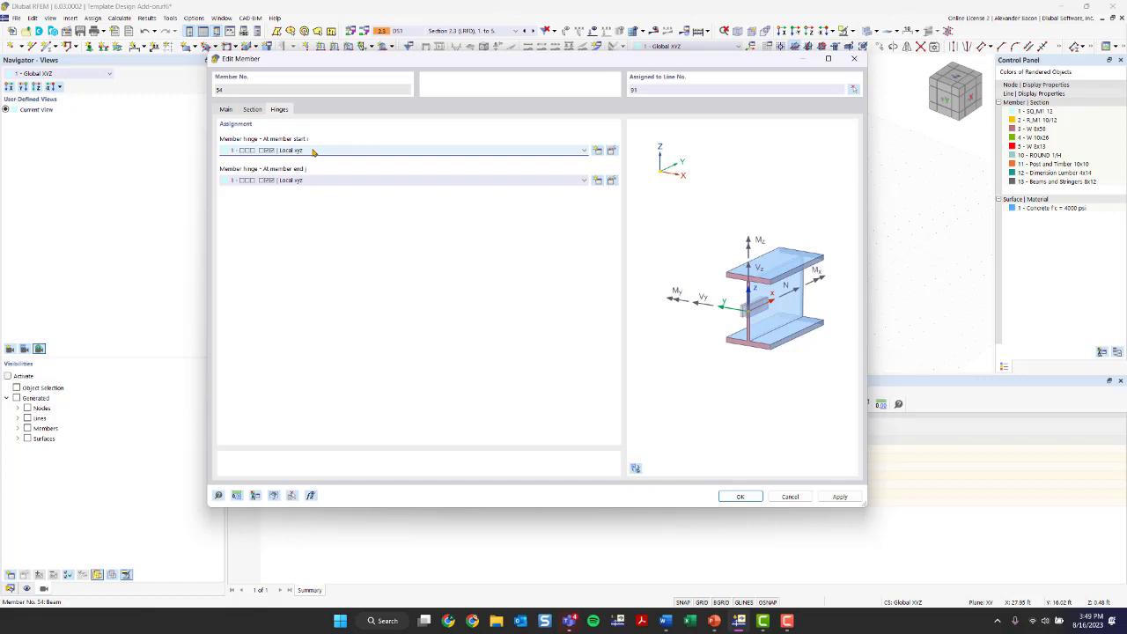
left_click(613, 153)
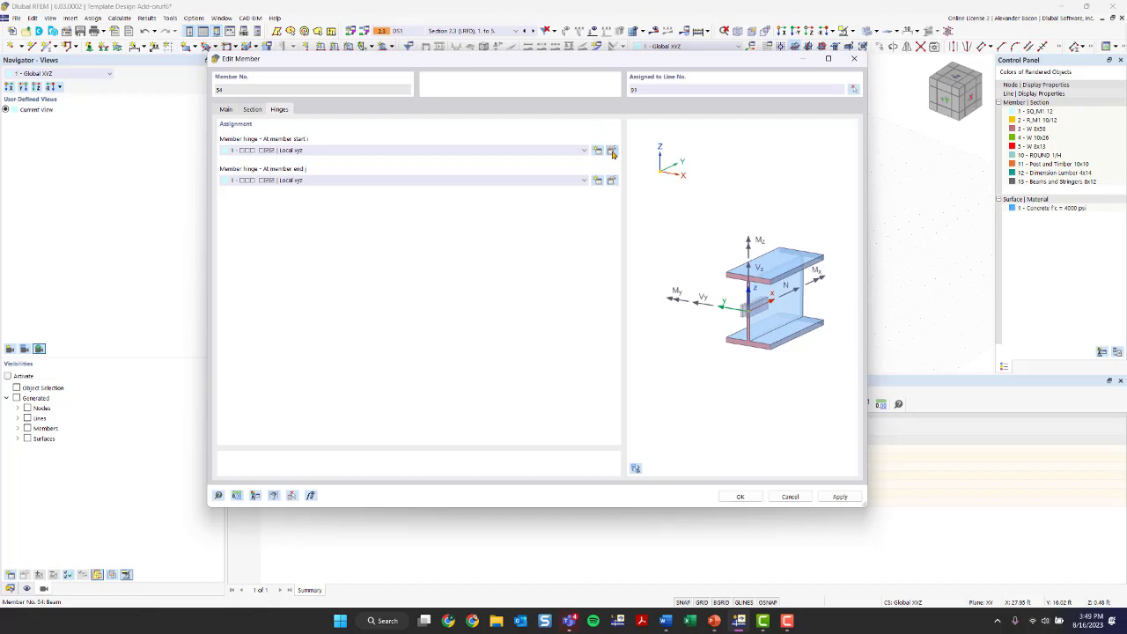
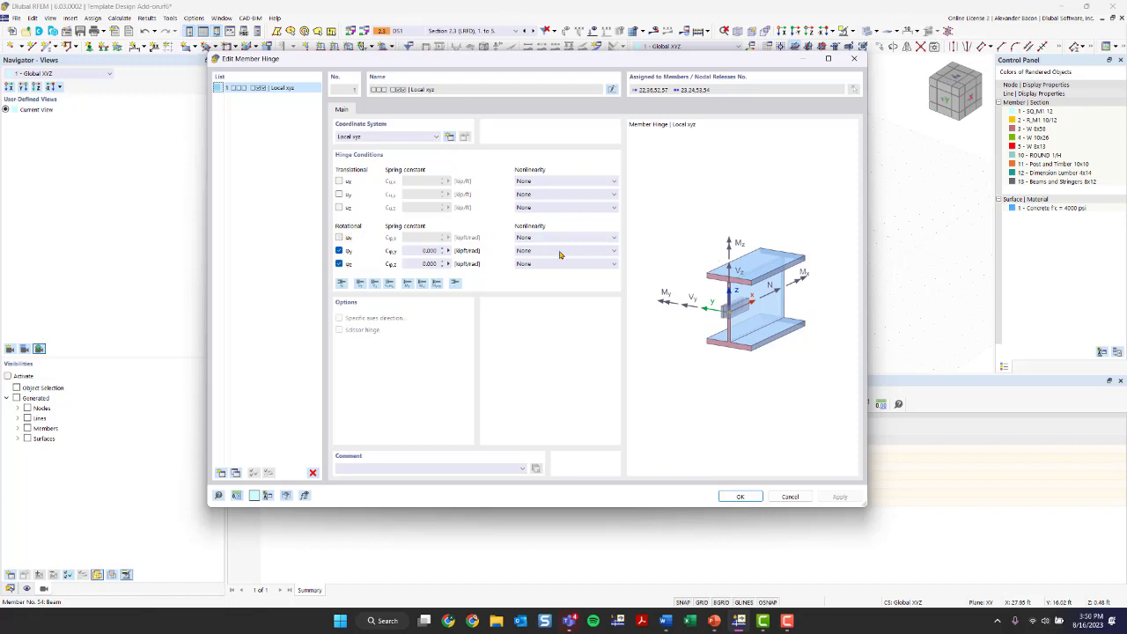
left_click(853, 58)
left_click(734, 496)
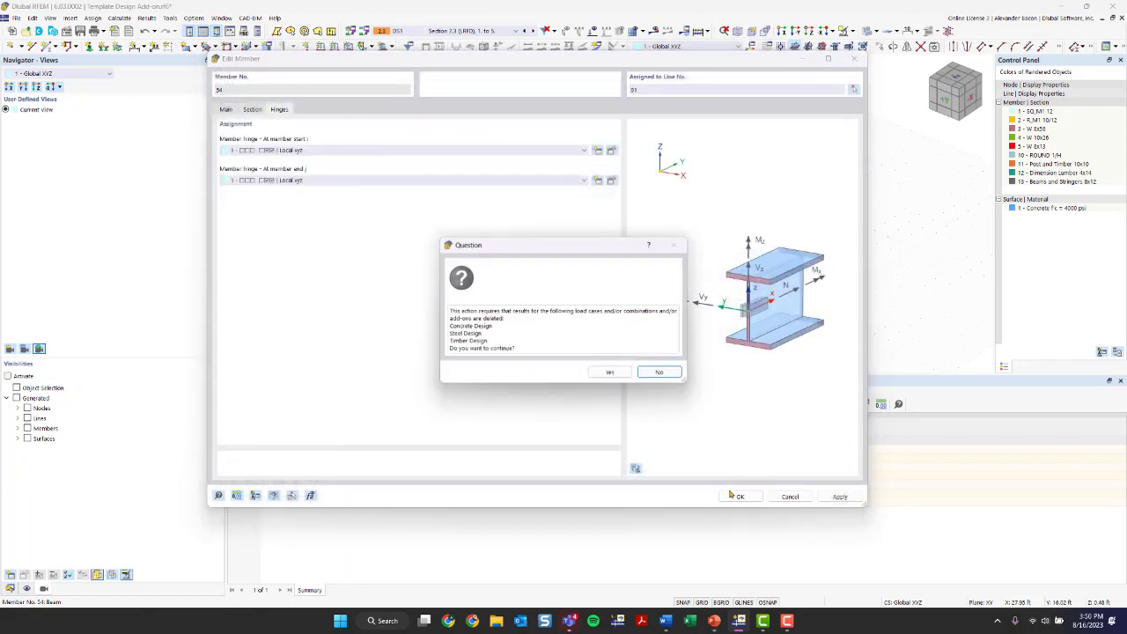
left_click(614, 372)
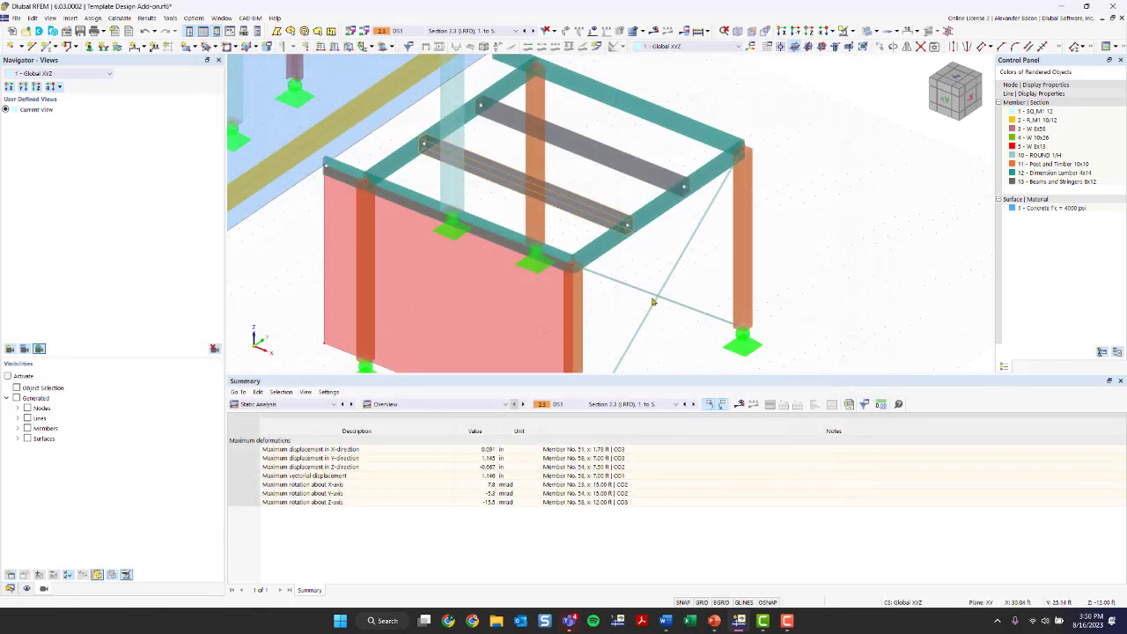
Step: Assign member hinge 1 to the start and end of the 4x14 timber beams 49-51 and 58, accepting deletion of results
middle_click_drag(677, 256, 604, 295)
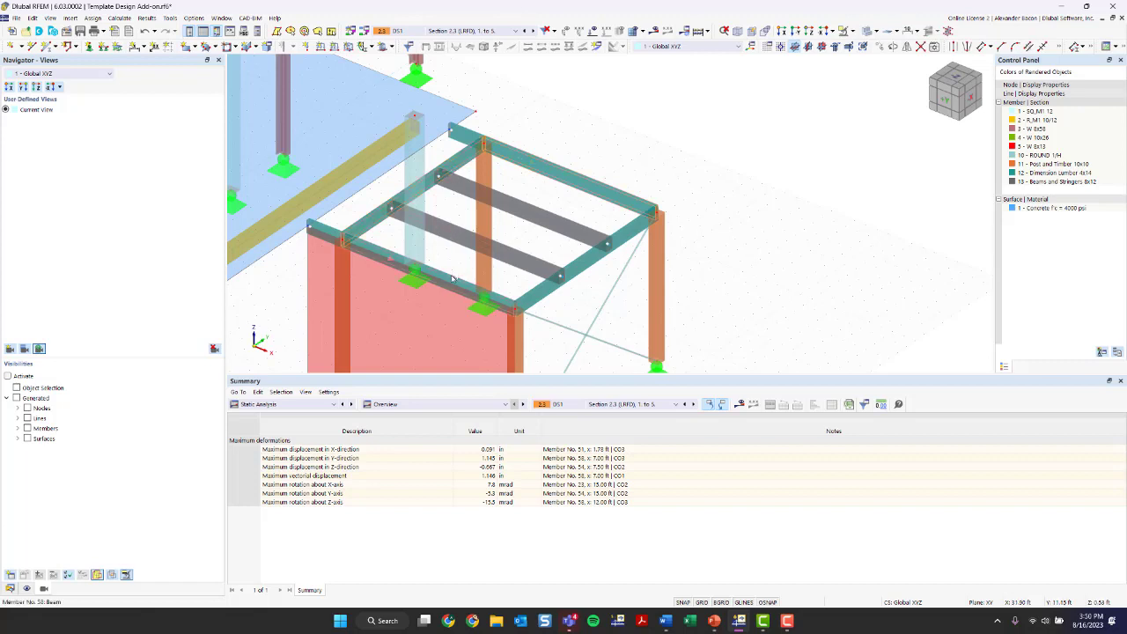
double_click(532, 296)
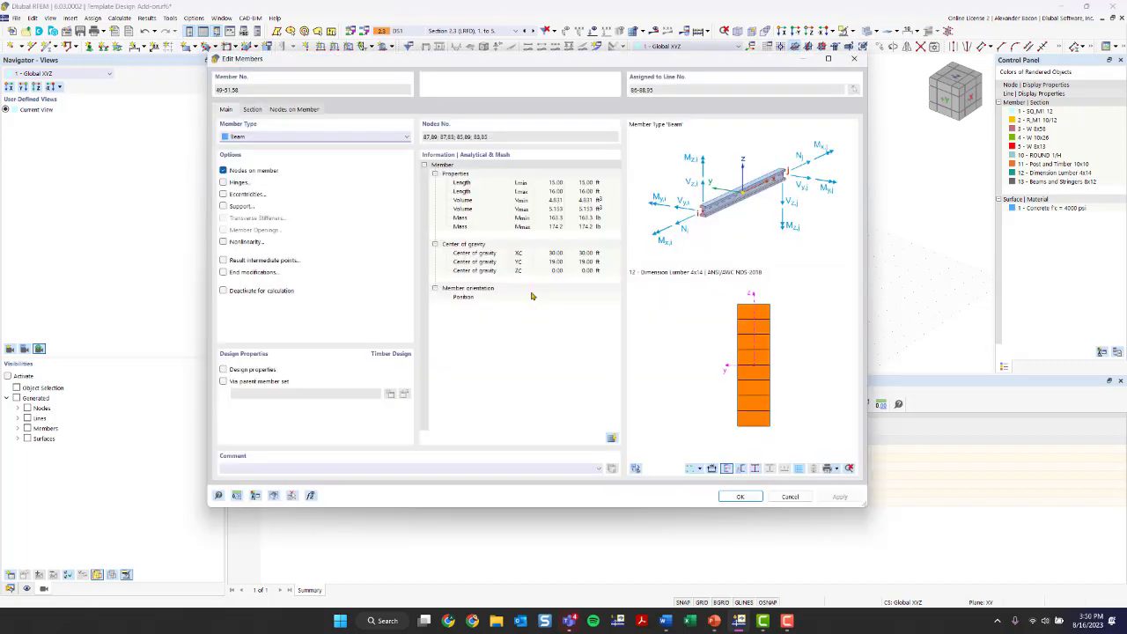
left_click(224, 182)
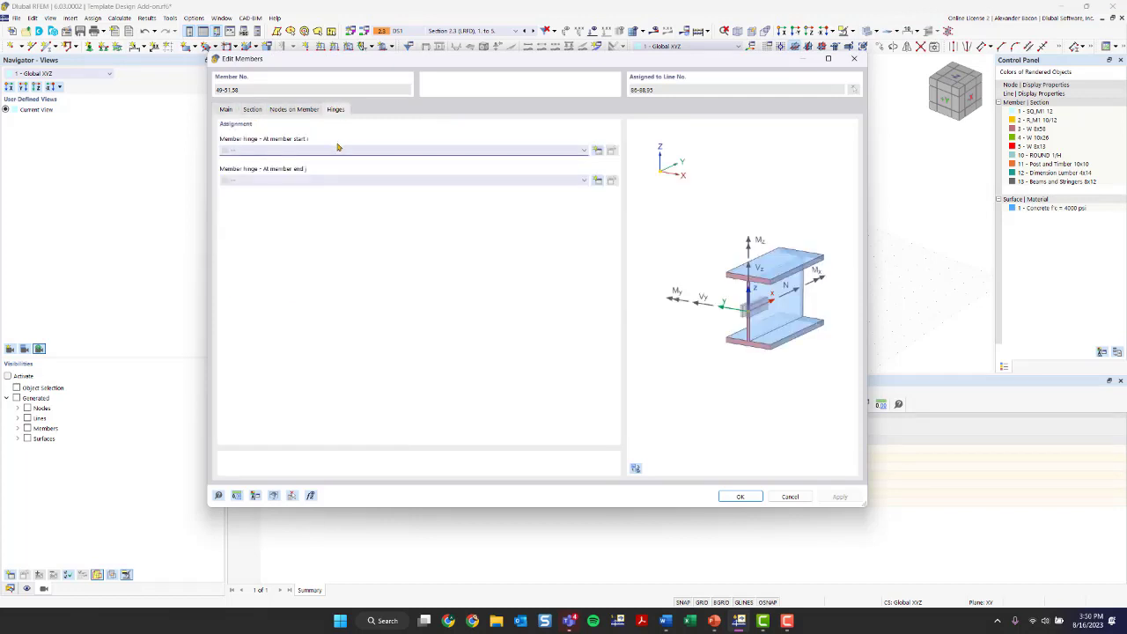
left_click(337, 147)
left_click(337, 167)
left_click(335, 180)
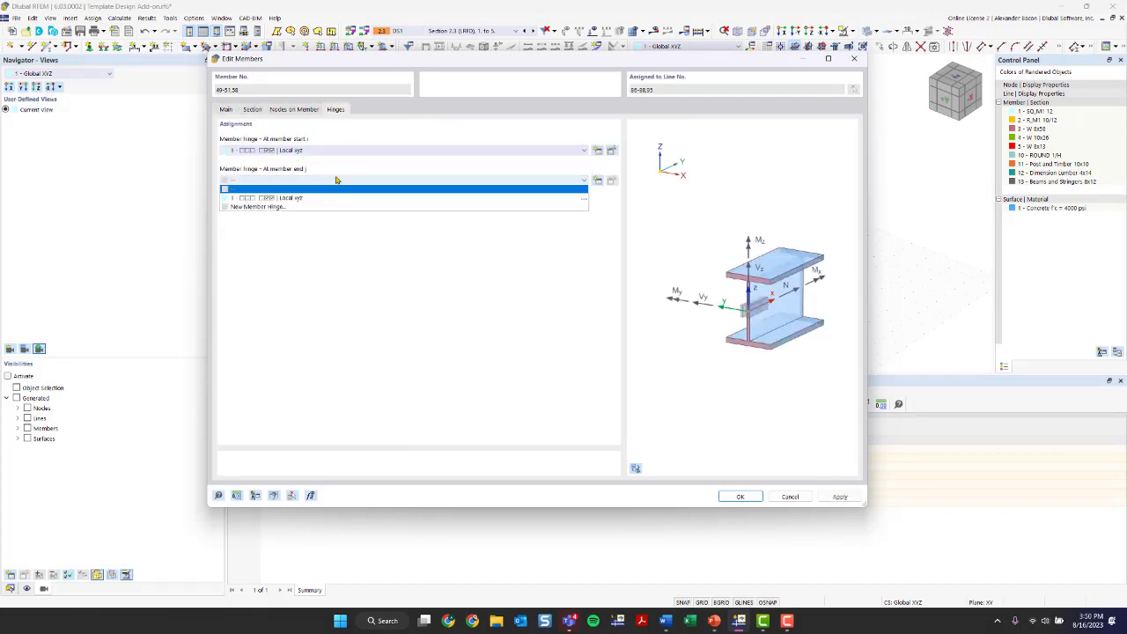
left_click(335, 198)
left_click(741, 497)
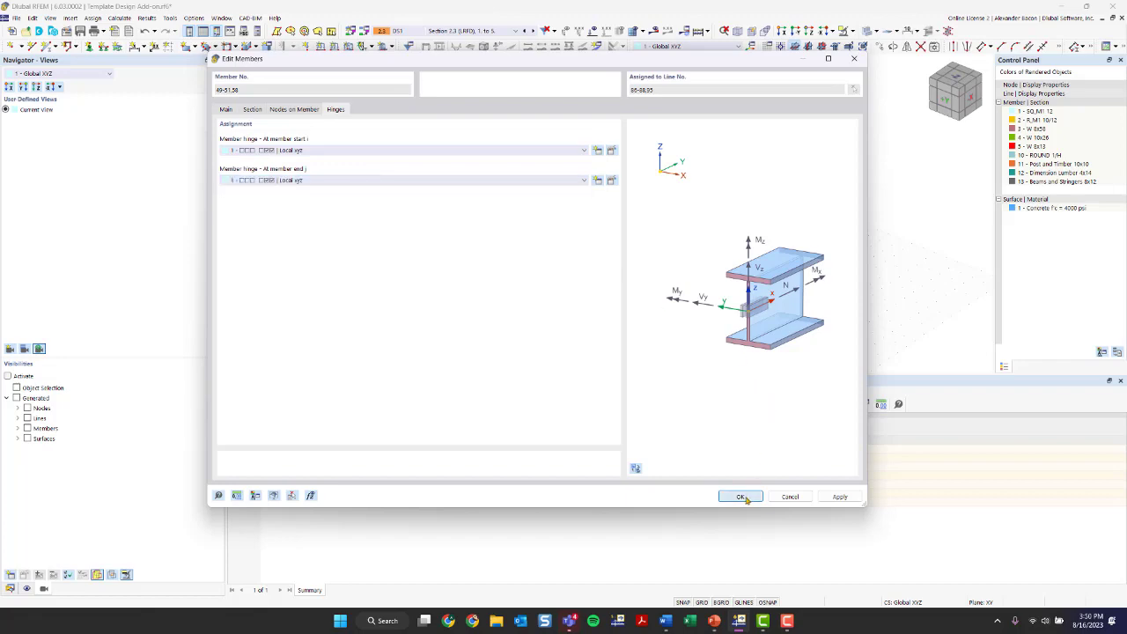
left_click(595, 355)
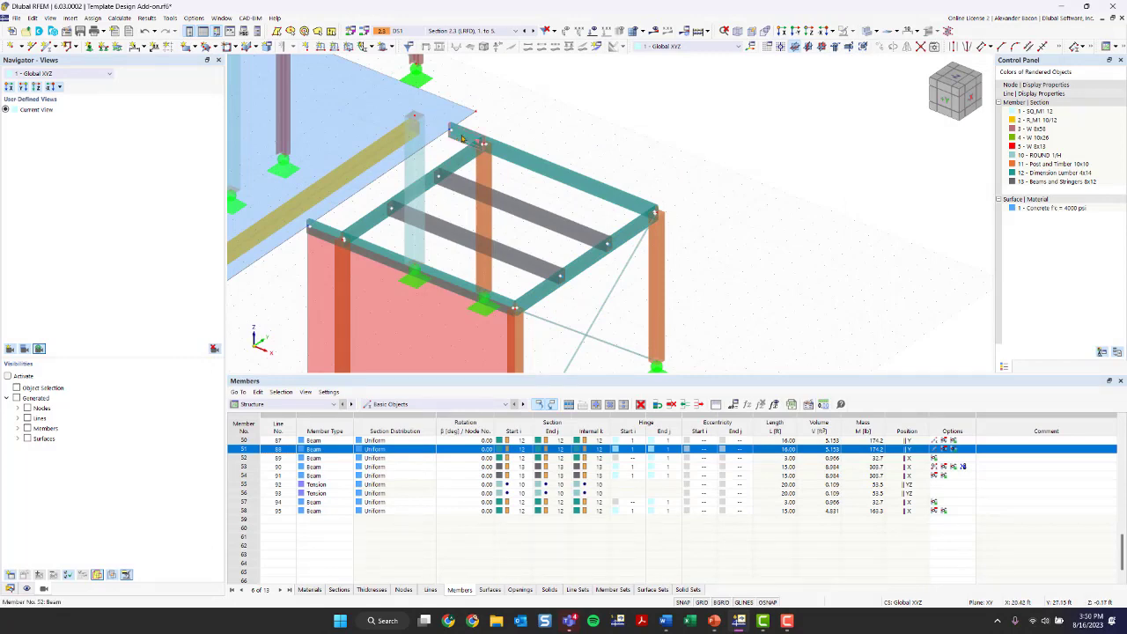
Step: Assign member hinge 1 to the start of the short 4x14 timber beams 52 and 57
double_click(333, 234)
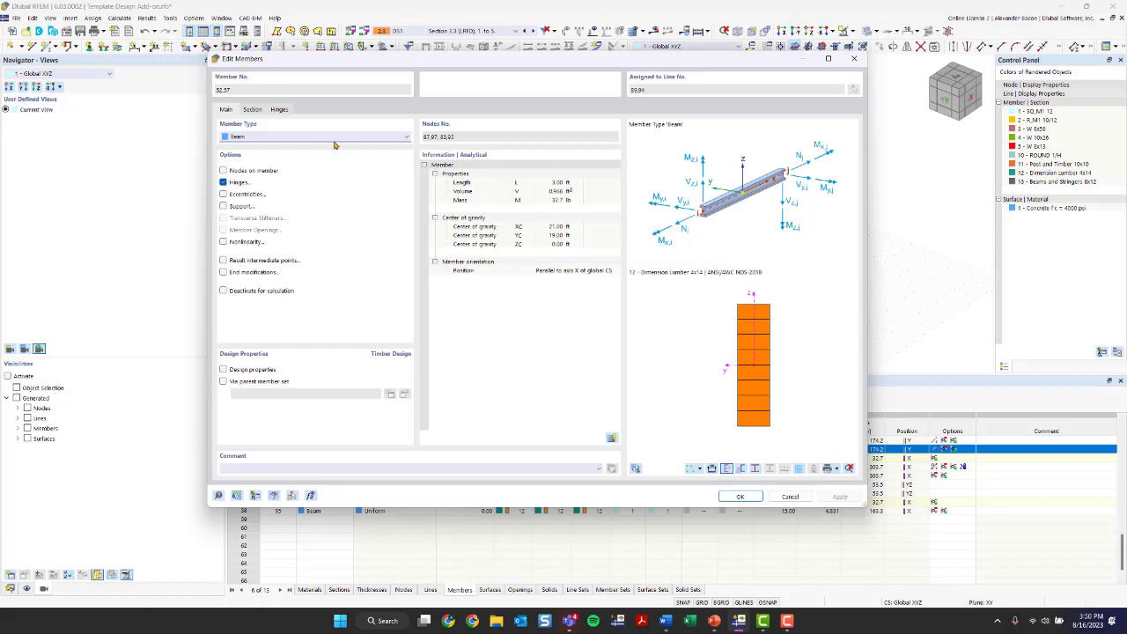
left_click(279, 110)
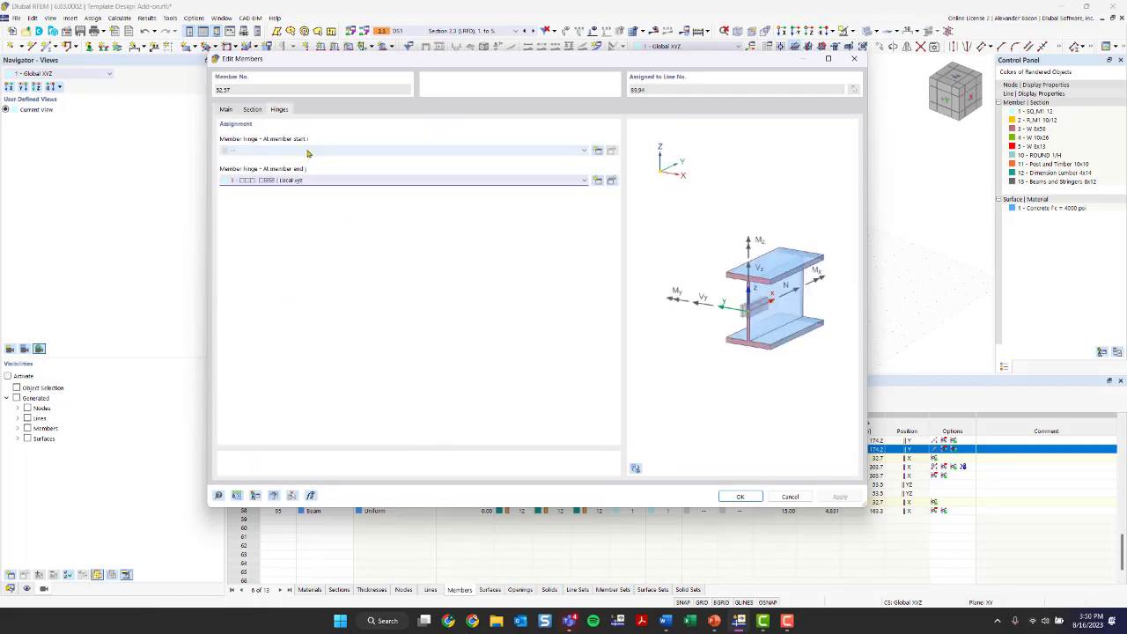
left_click(307, 152)
left_click(308, 167)
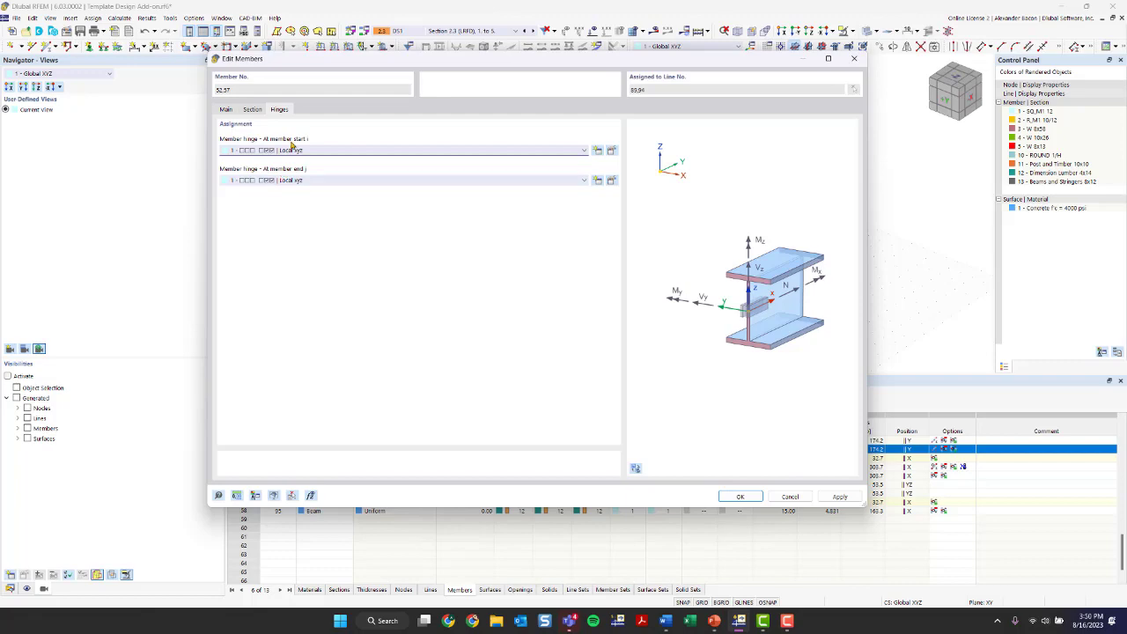
left_click(743, 495)
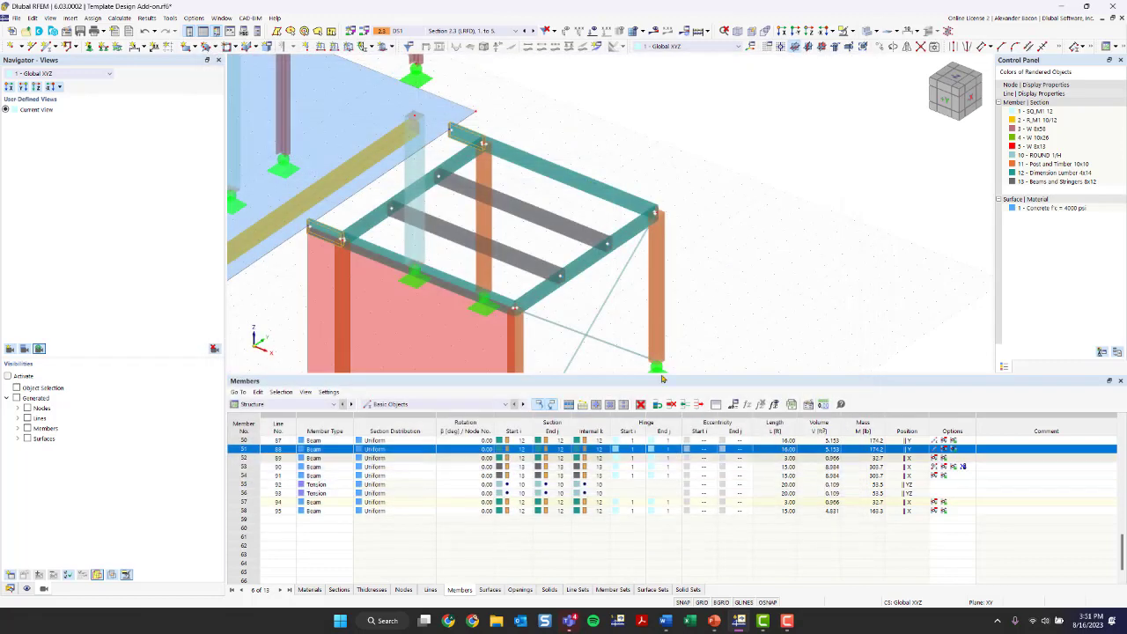
scroll(577, 315, "down", 1)
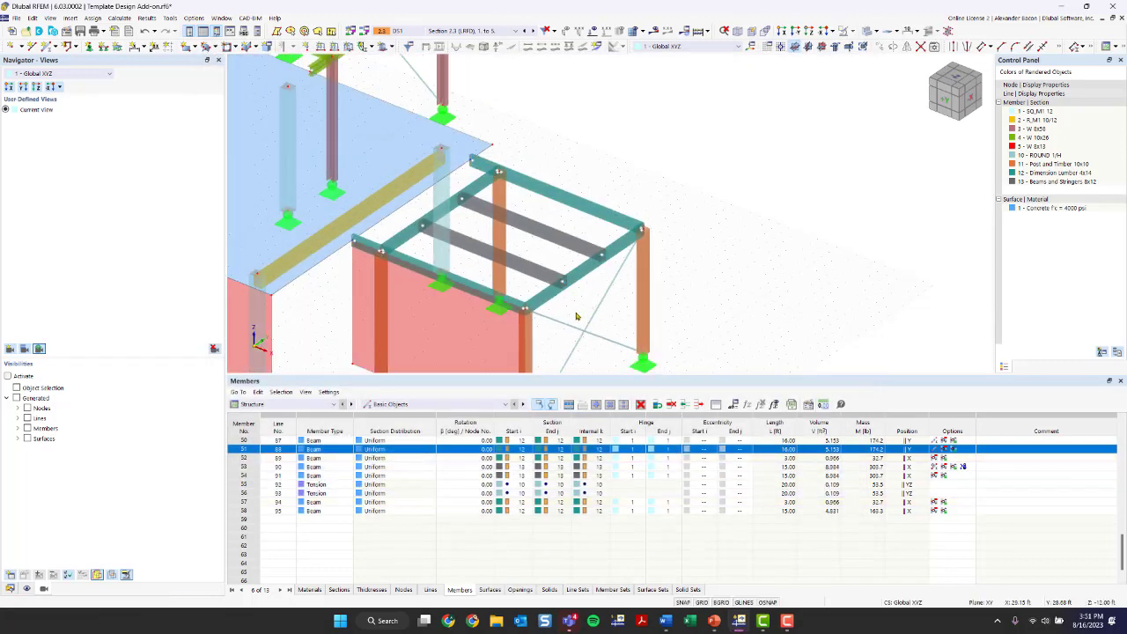
middle_click_drag(576, 314, 566, 289)
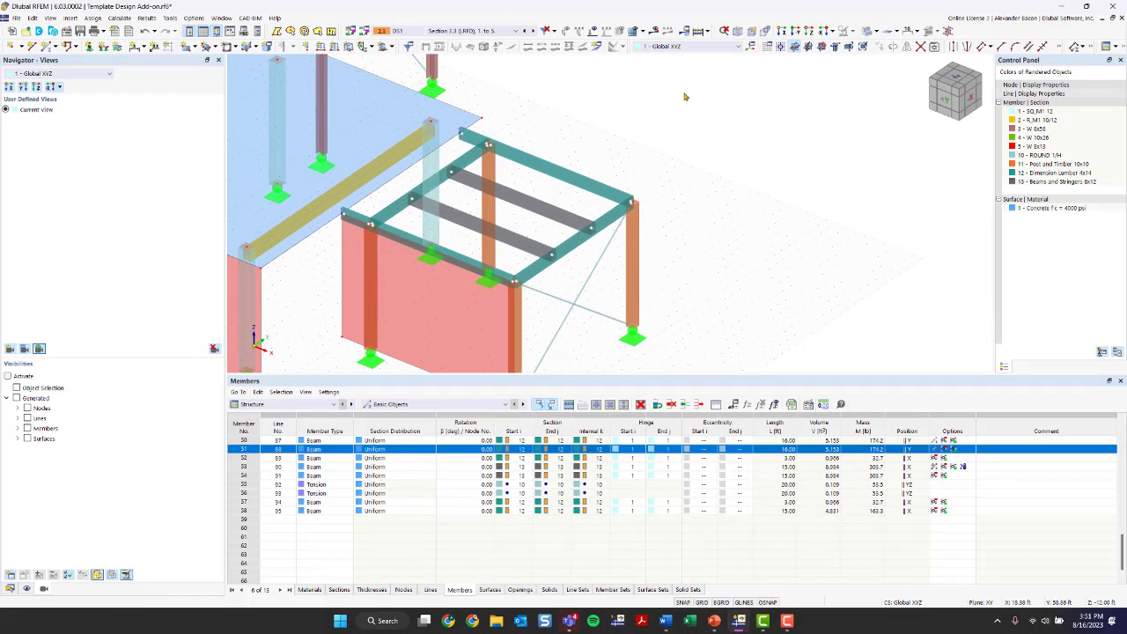
scroll(510, 286, "up", 2)
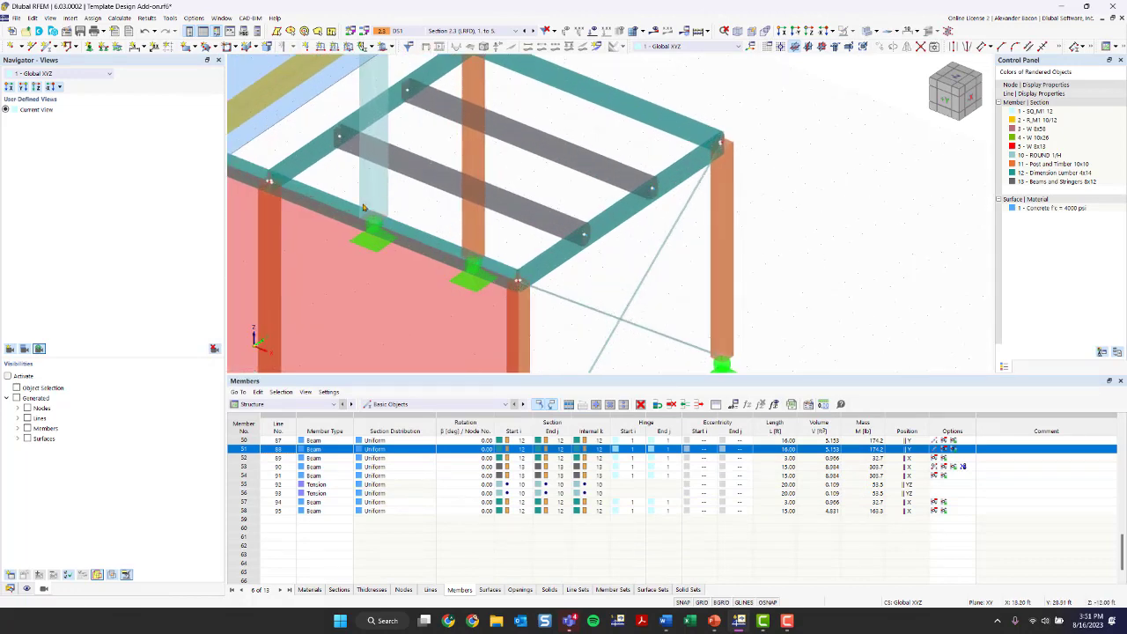
Step: Switch the model to wireframe display and inspect the timber frame's corner node where the beams meet the post
middle_click_drag(273, 179, 386, 252)
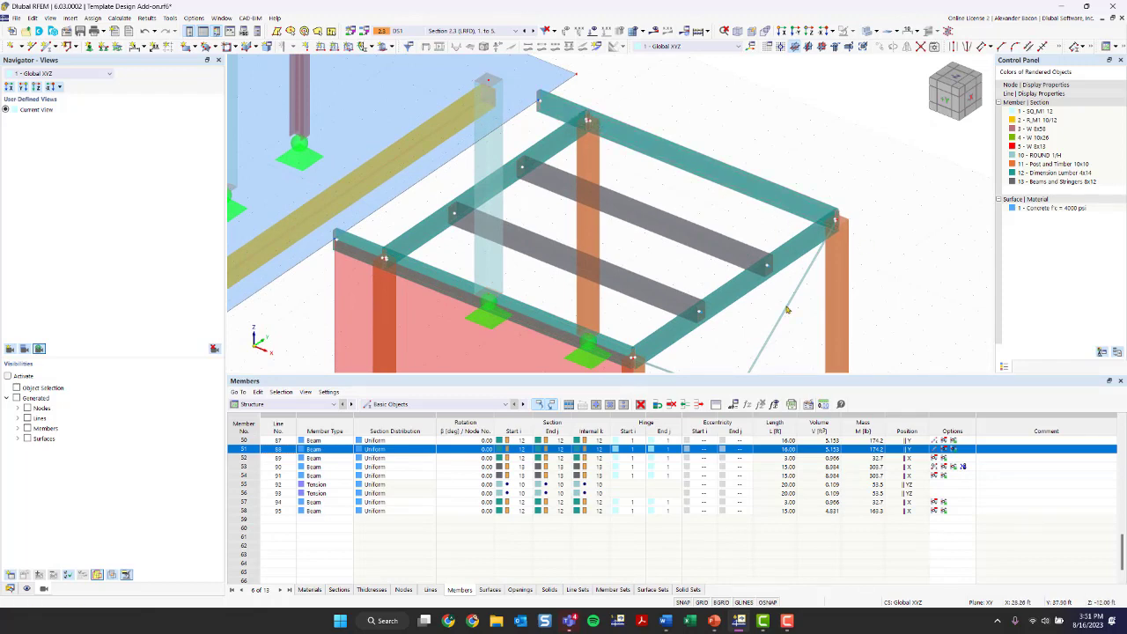
scroll(364, 255, "up", 3)
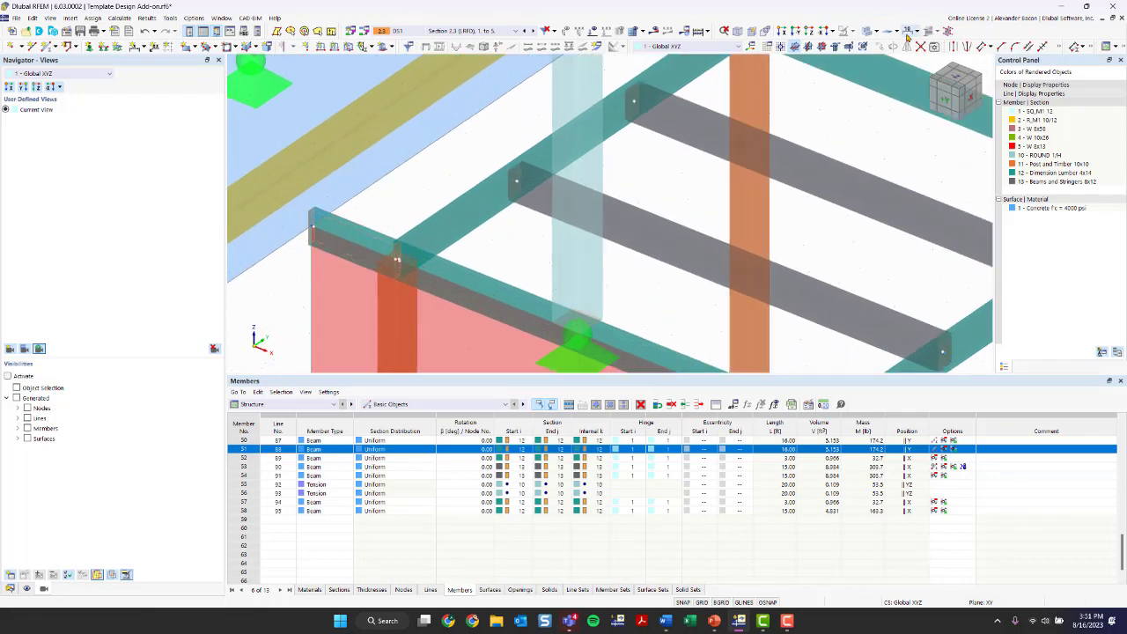
left_click(869, 31)
scroll(380, 265, "up", 3)
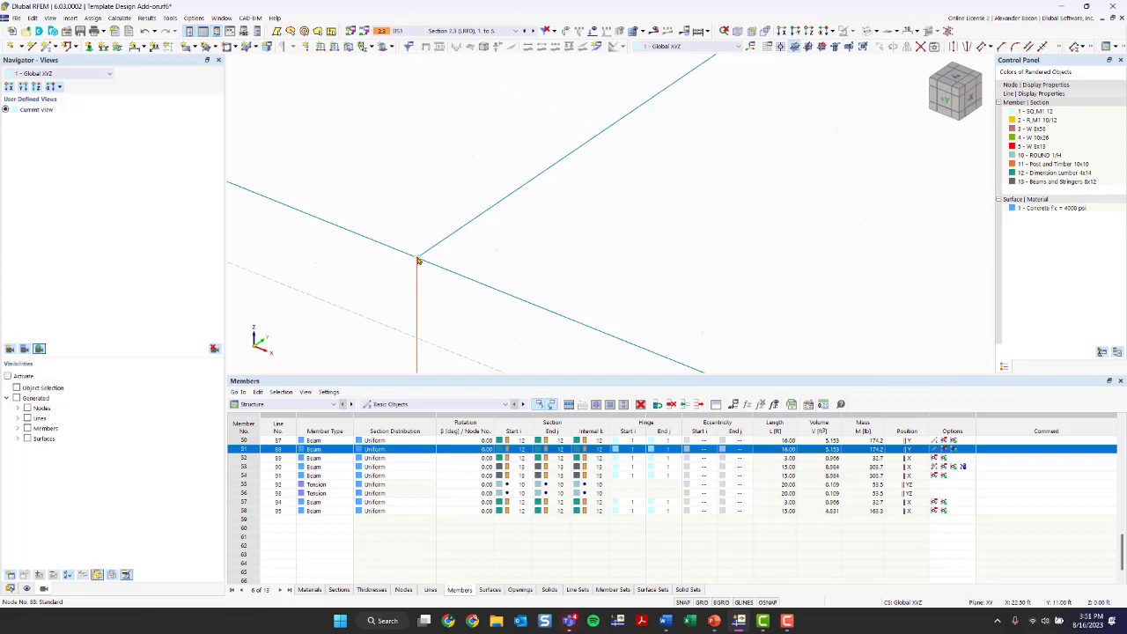
scroll(418, 261, "down", 6)
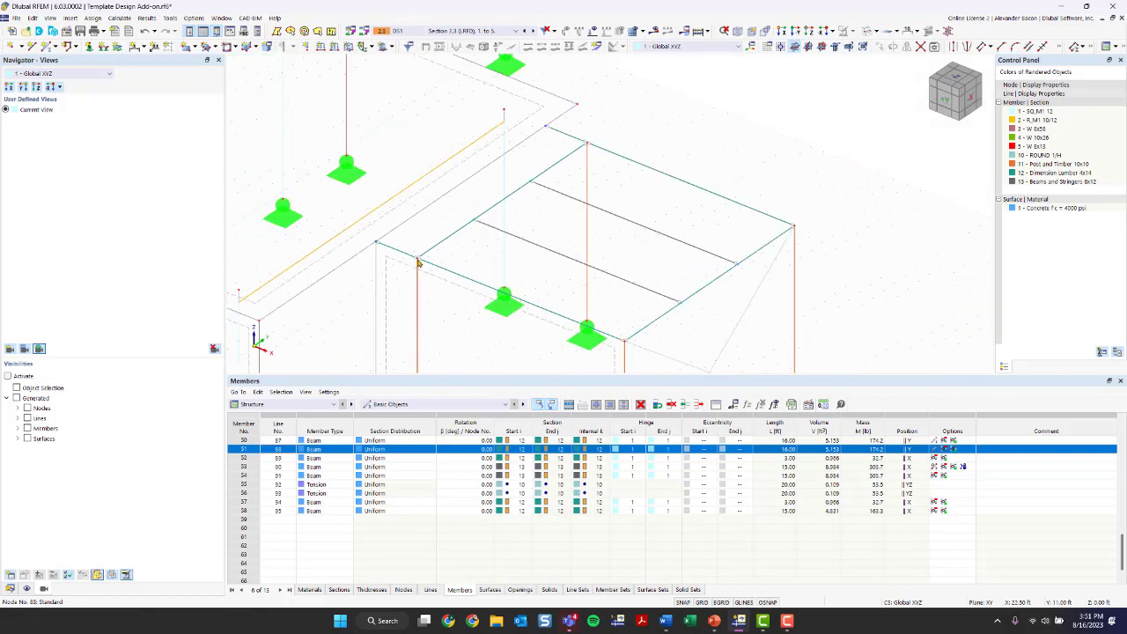
middle_click_drag(517, 284, 412, 262, "ctrl")
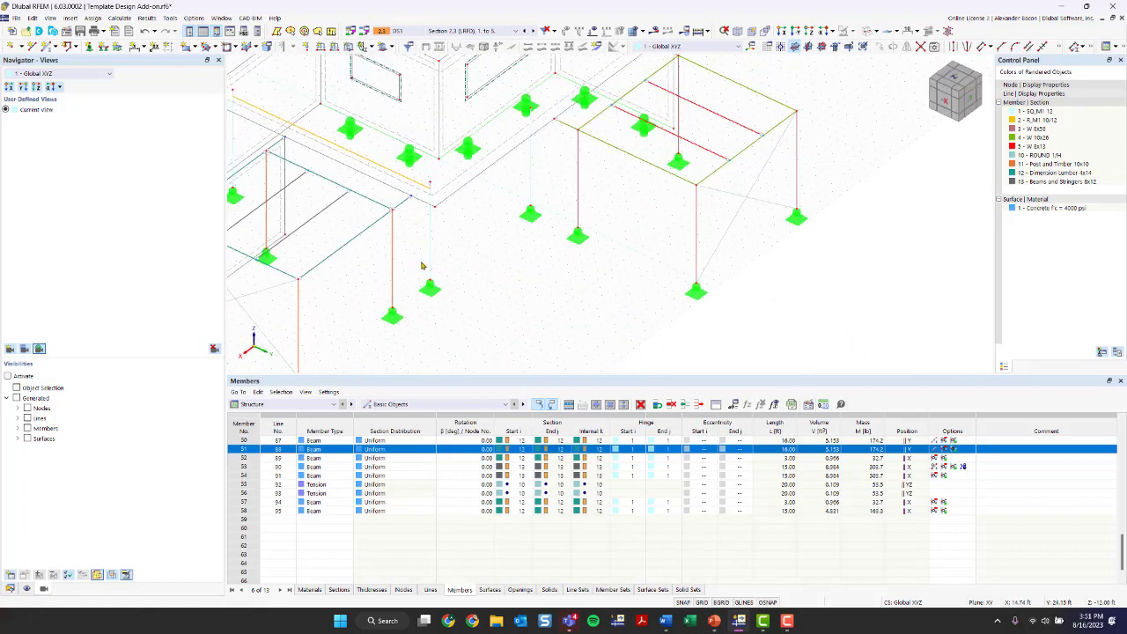
Step: Calculate the whole model and dismiss the error message to list the calculation errors and warnings
scroll(423, 265, "down", 3)
middle_click_drag(496, 261, 538, 302)
middle_click_drag(538, 302, 553, 235, "ctrl")
middle_click_drag(553, 235, 616, 197)
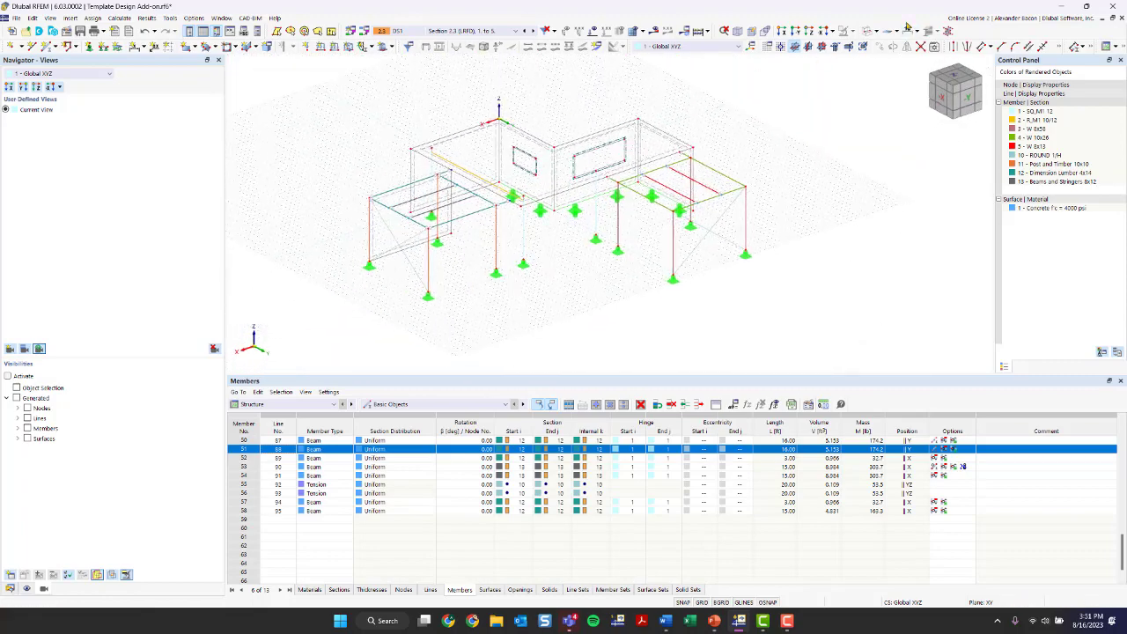
left_click(868, 32)
left_click(869, 31)
left_click(868, 31)
left_click(701, 31)
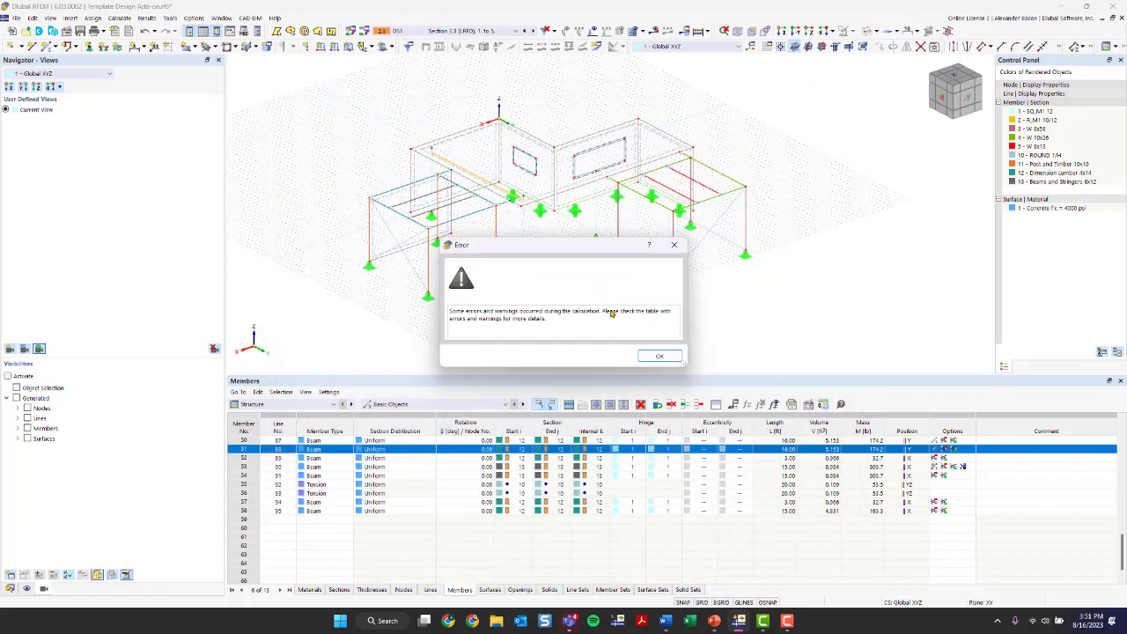
left_click(660, 357)
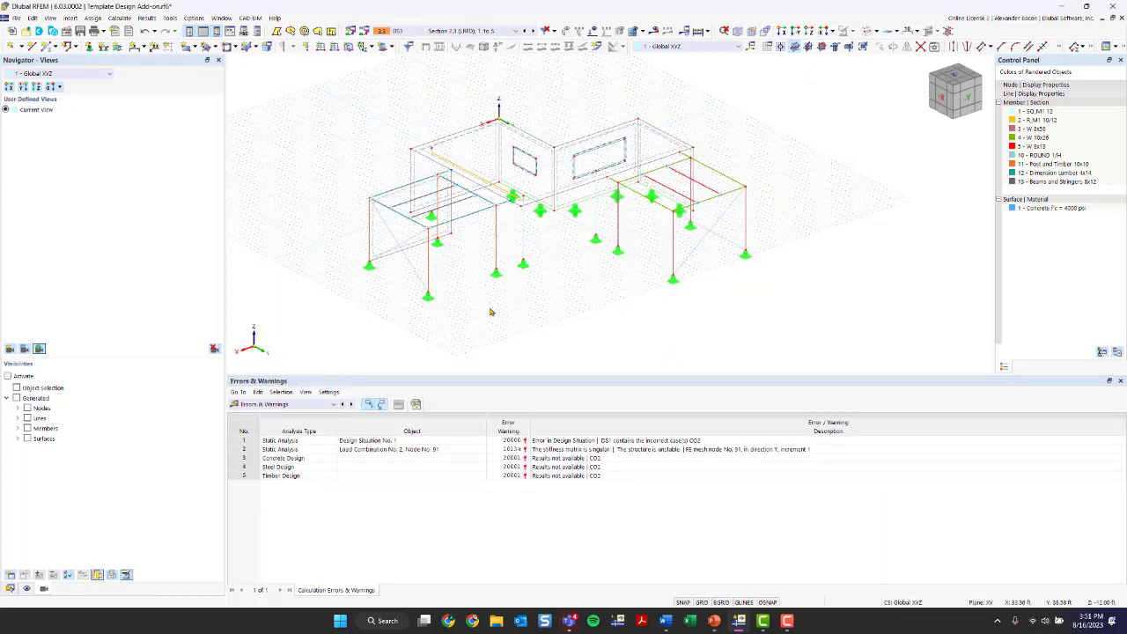
Step: Examine the timber frame's global deformations under load case LC3, Wind in +Y
middle_click_drag(515, 323, 582, 309, "ctrl")
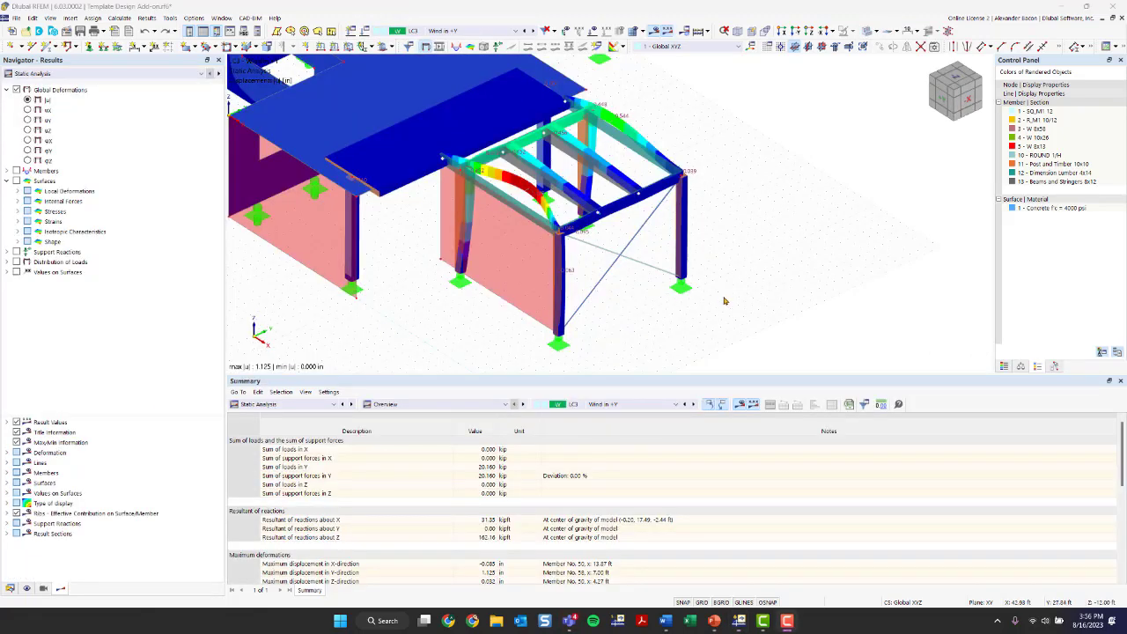
middle_click_drag(468, 314, 557, 340, "ctrl")
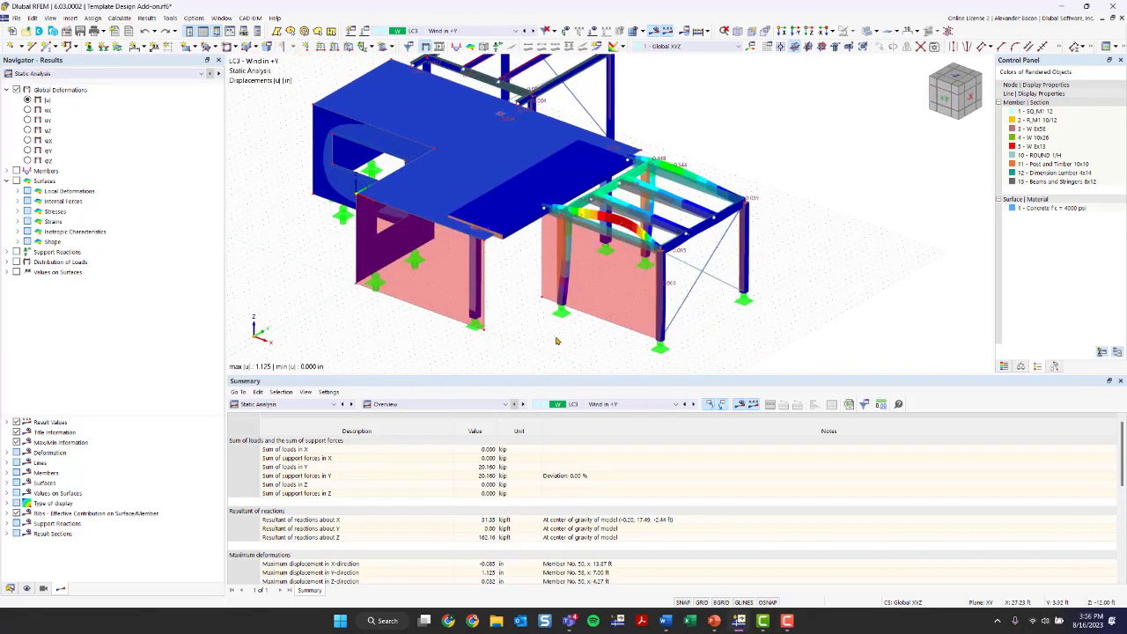
middle_click_drag(854, 190, 805, 186)
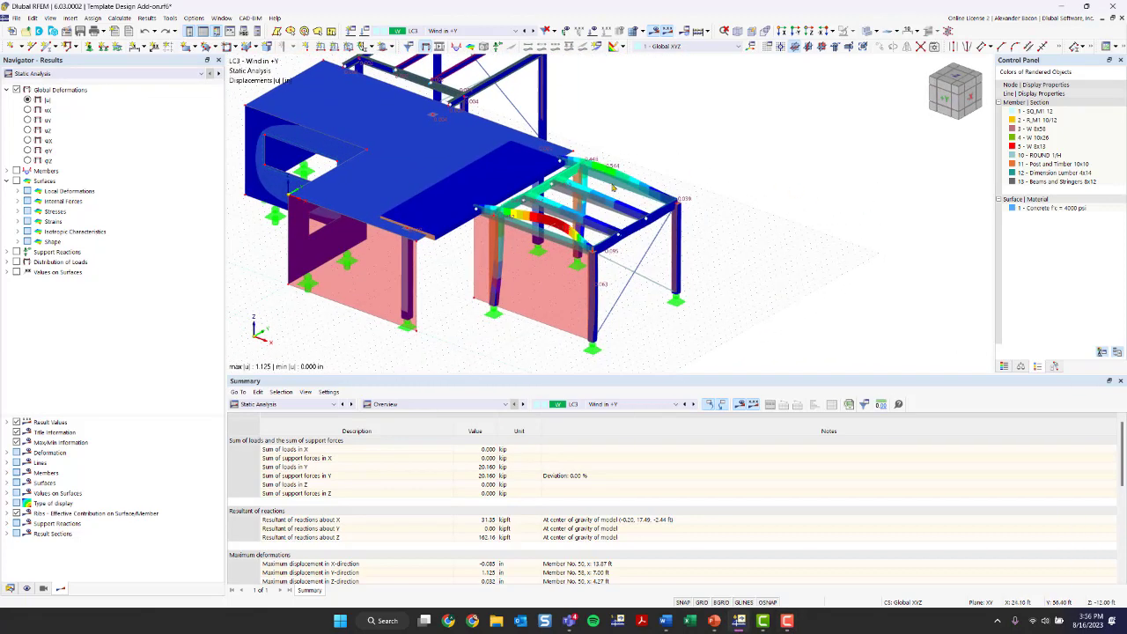
Step: Hide the results and inspect the timber frame's beam hinges, posts and bracing close up
left_click(655, 31)
scroll(499, 211, "up", 3)
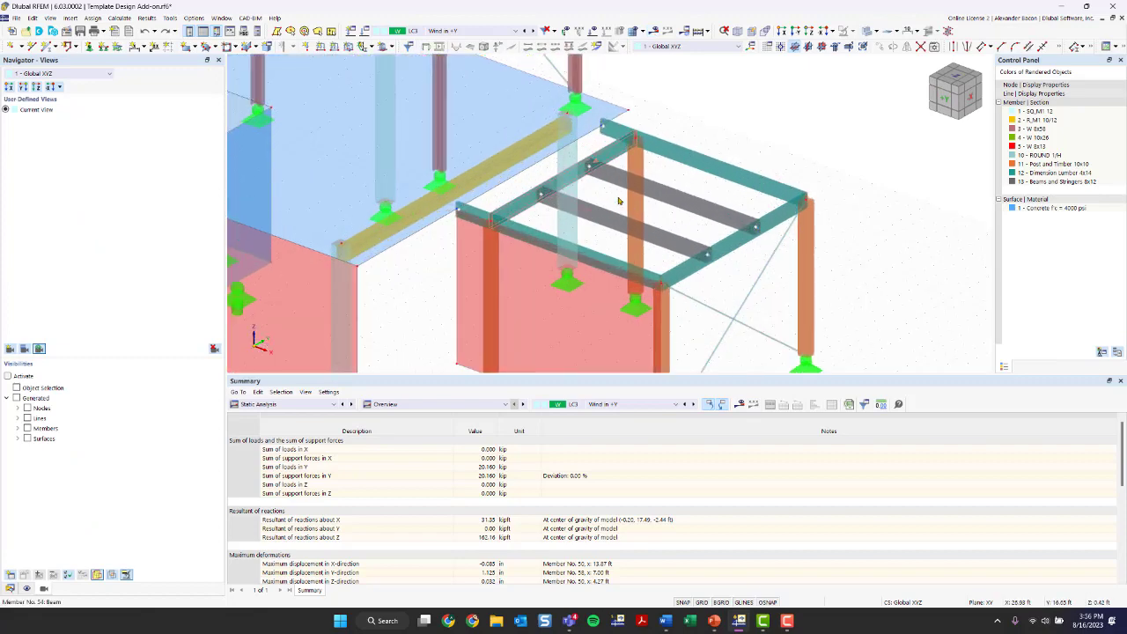
middle_click_drag(507, 265, 394, 194)
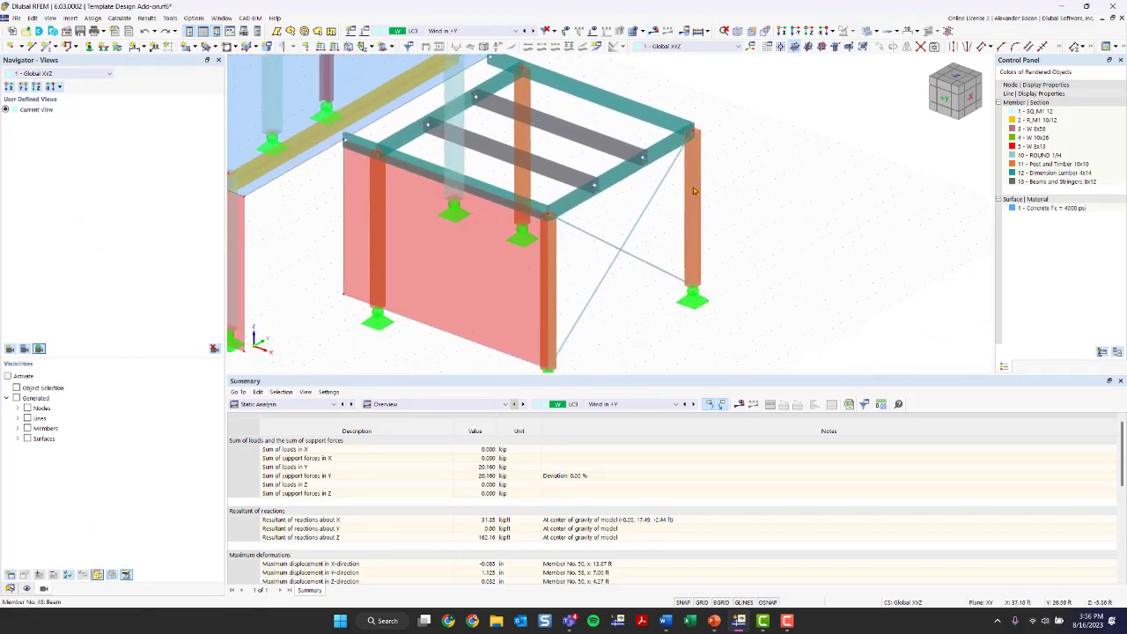
scroll(456, 218, "down", 2)
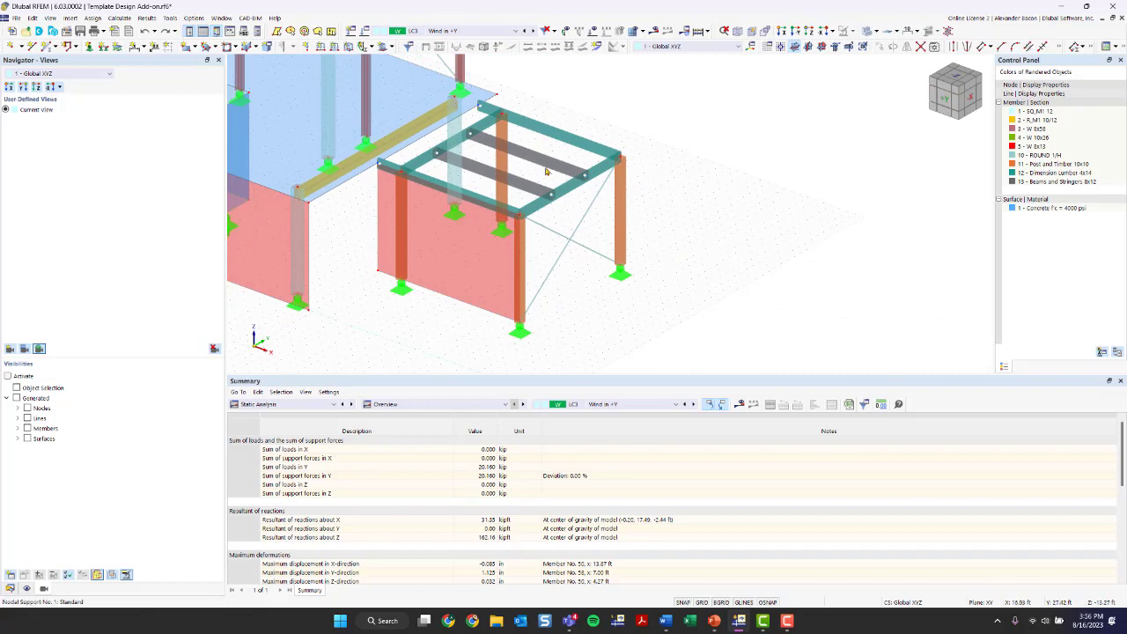
middle_click_drag(642, 230, 648, 280)
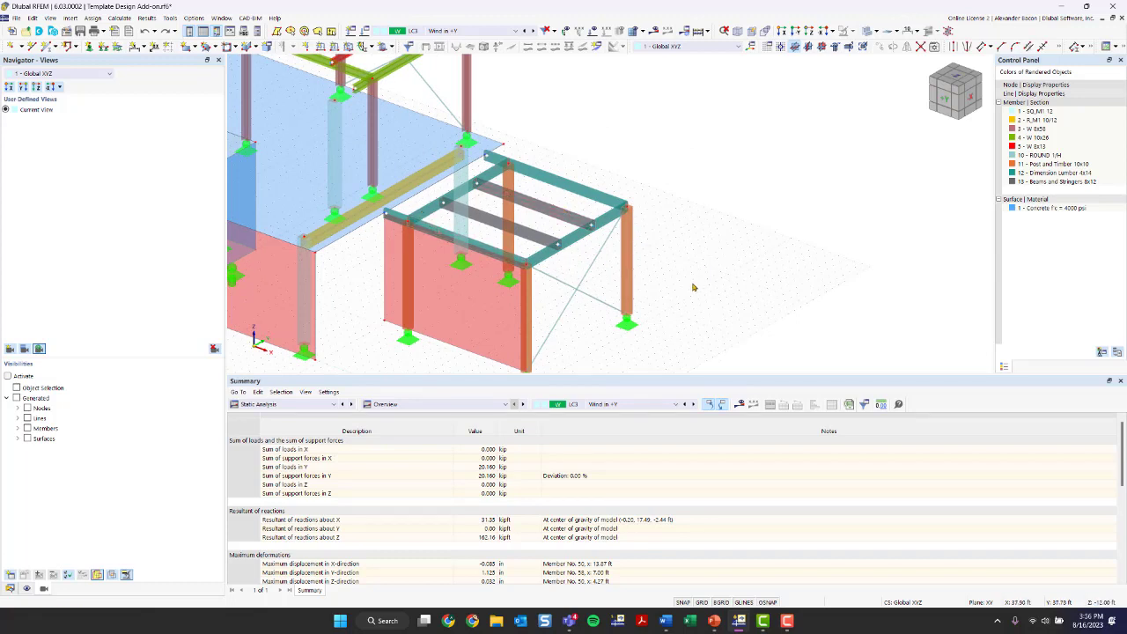
Step: Show the LC3 results again and compare the deformations of the timber and steel frames
left_click(697, 32)
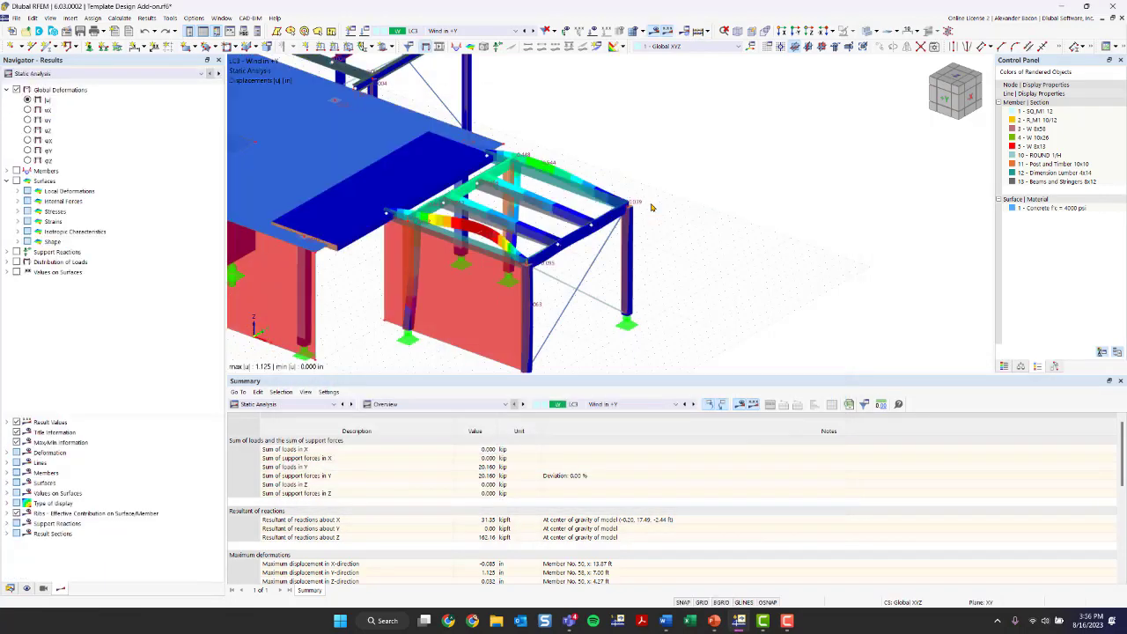
scroll(798, 228, "down", 4)
middle_click_drag(782, 238, 544, 266)
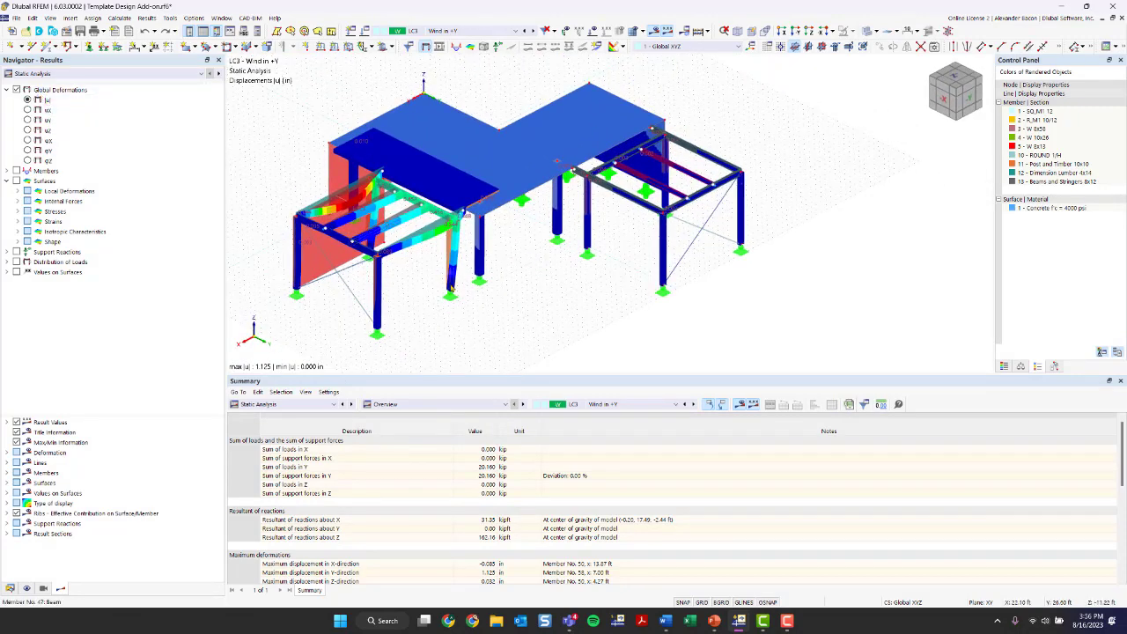
middle_click_drag(518, 325, 535, 309)
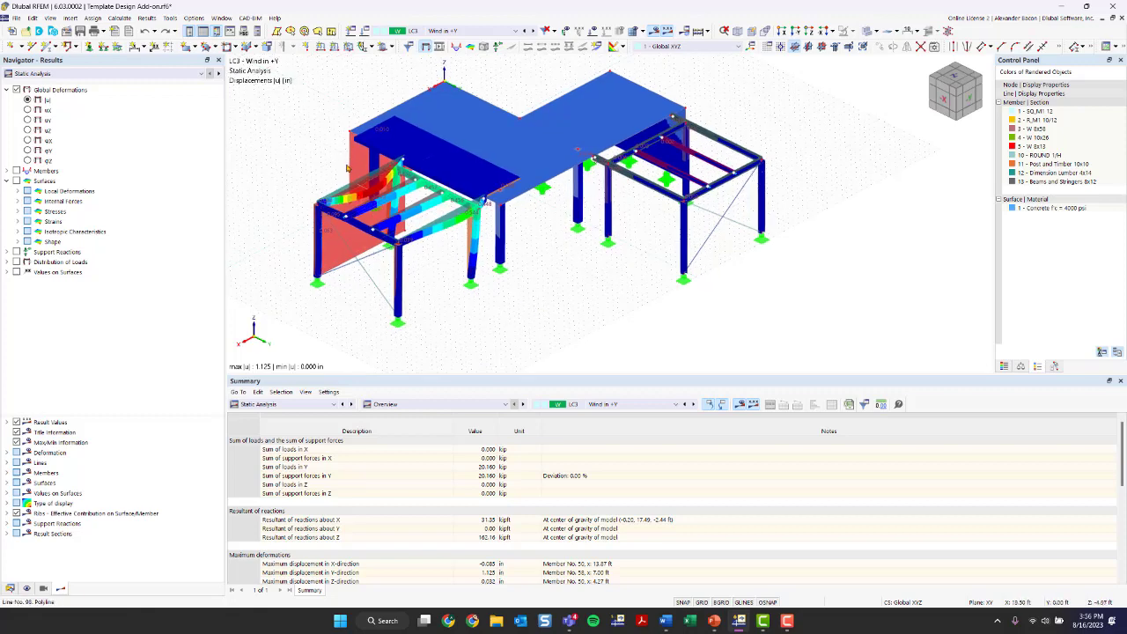
scroll(348, 215, "up", 1)
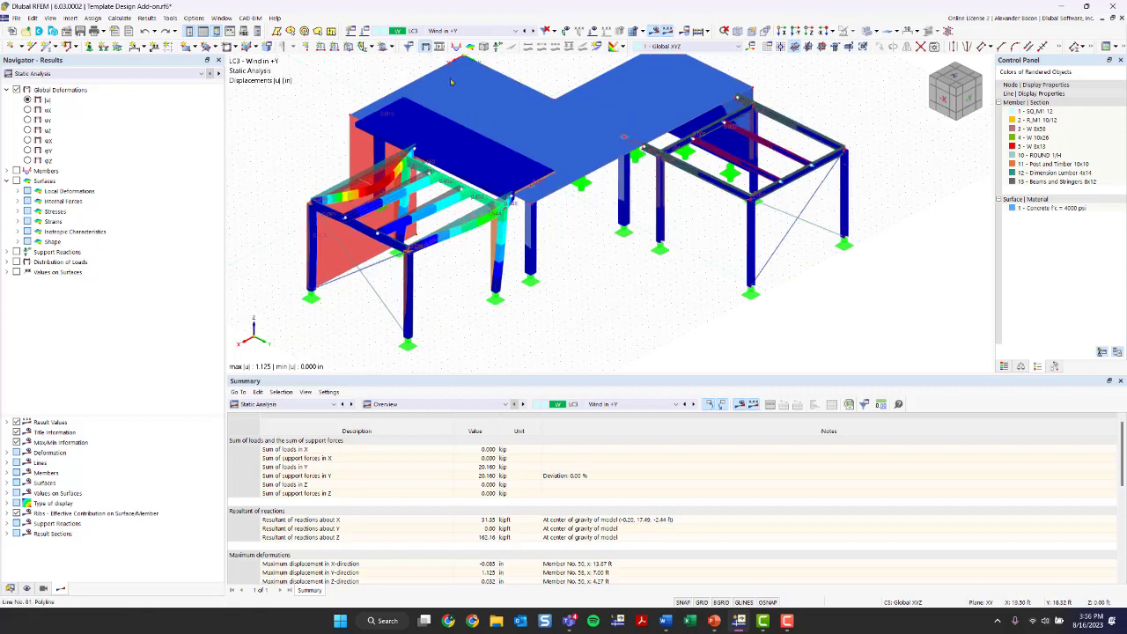
Step: Display the deformations for design situation DS1, Section 2.3 (LRFD), and view the timber frame from above
left_click(444, 32)
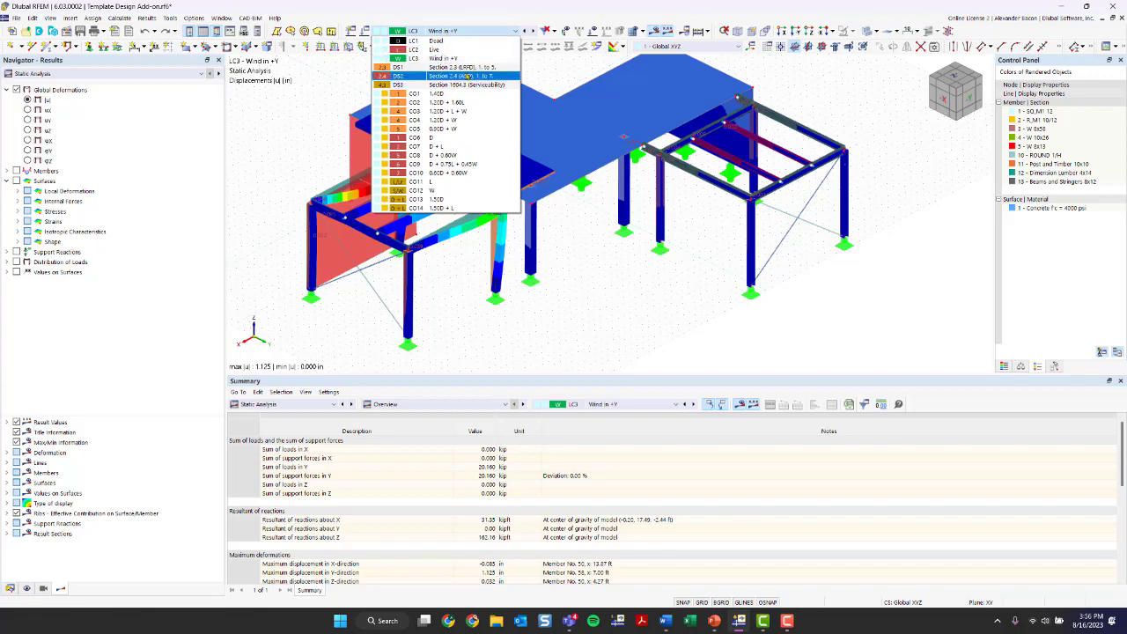
left_click(465, 68)
scroll(595, 266, "up", 1)
middle_click_drag(596, 240, 624, 285, "ctrl")
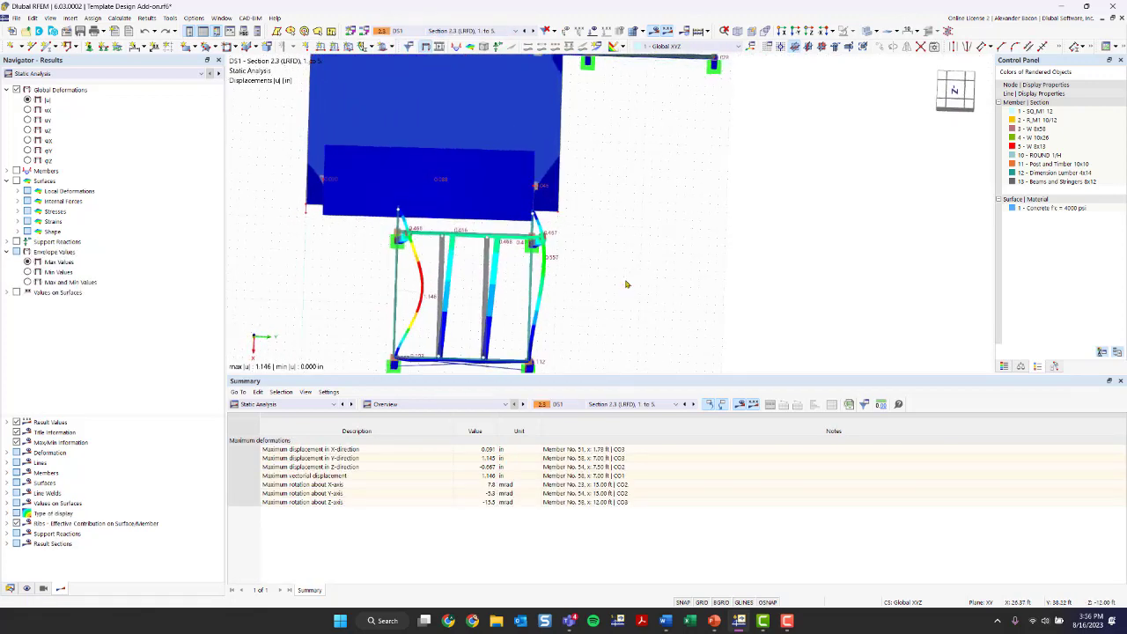
middle_click_drag(644, 246, 686, 188)
Step: Select the whole timber frame and hide it, leaving the concrete structure and steel frame with their deformation results
left_click_drag(643, 167, 398, 342)
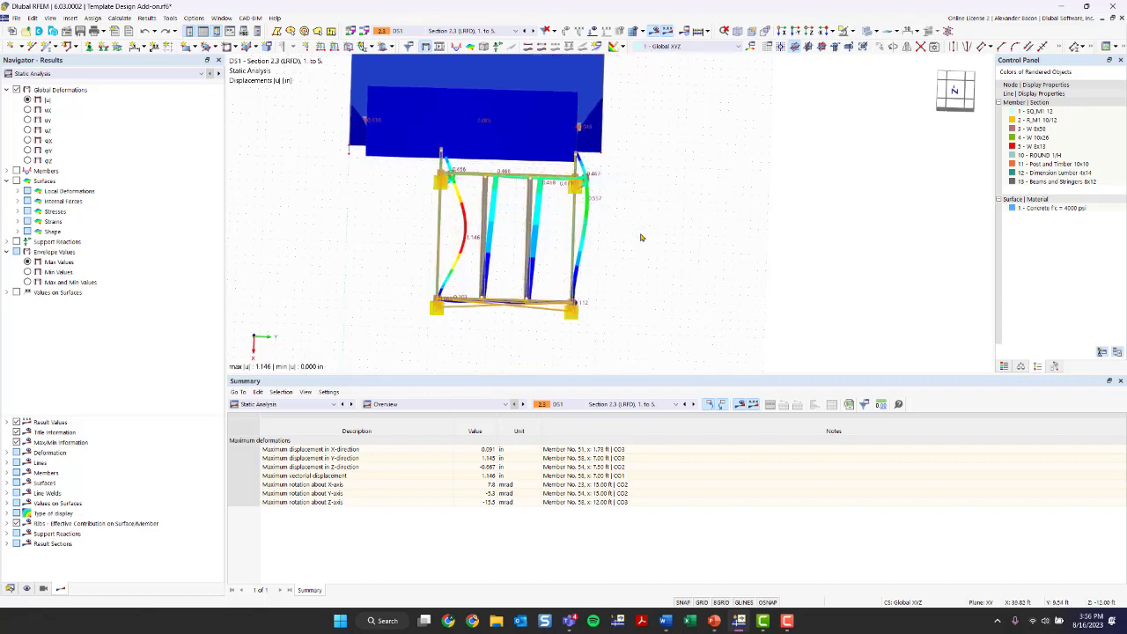
left_click(852, 34)
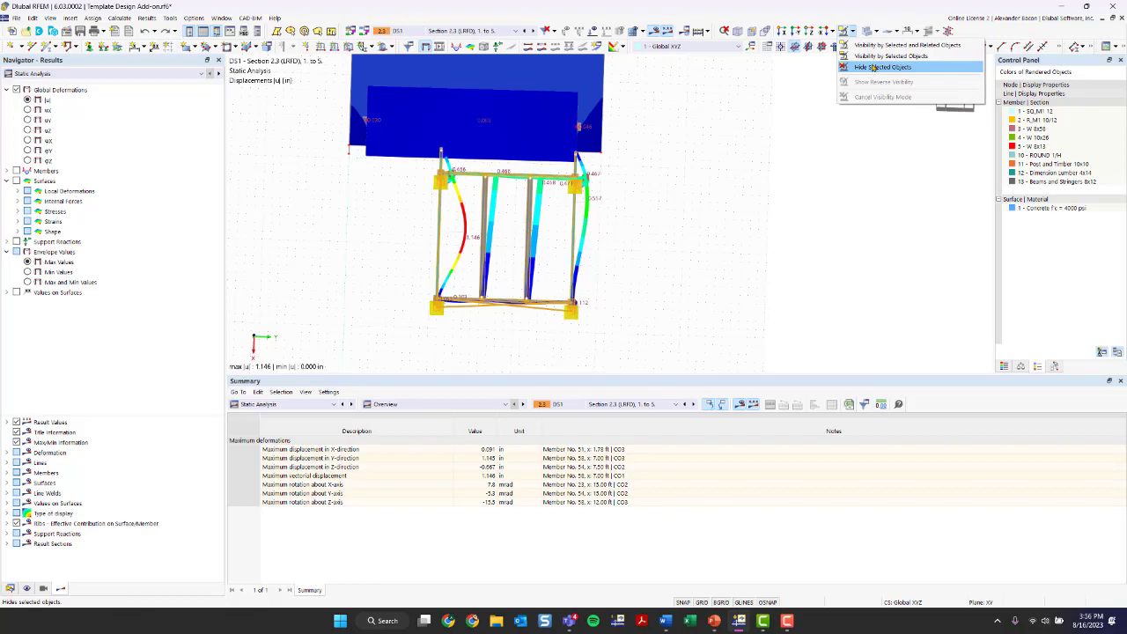
left_click(872, 68)
middle_click_drag(664, 247, 398, 193, "ctrl")
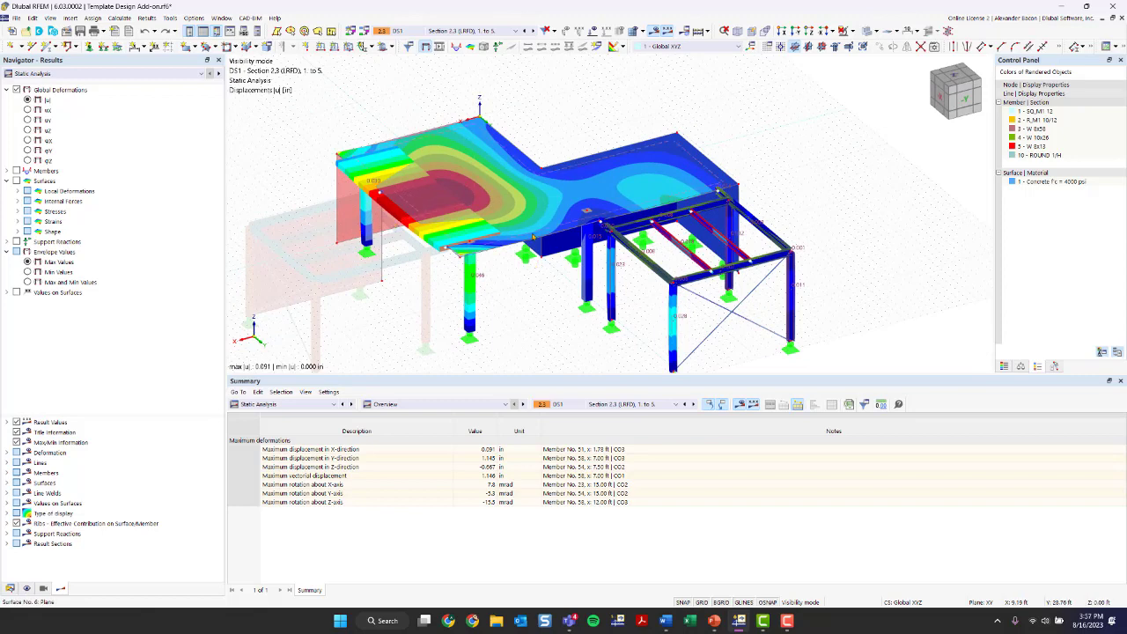
Step: Switch from global deformations to member internal forces and view the shear and axial force diagrams and the moment My
double_click(26, 173)
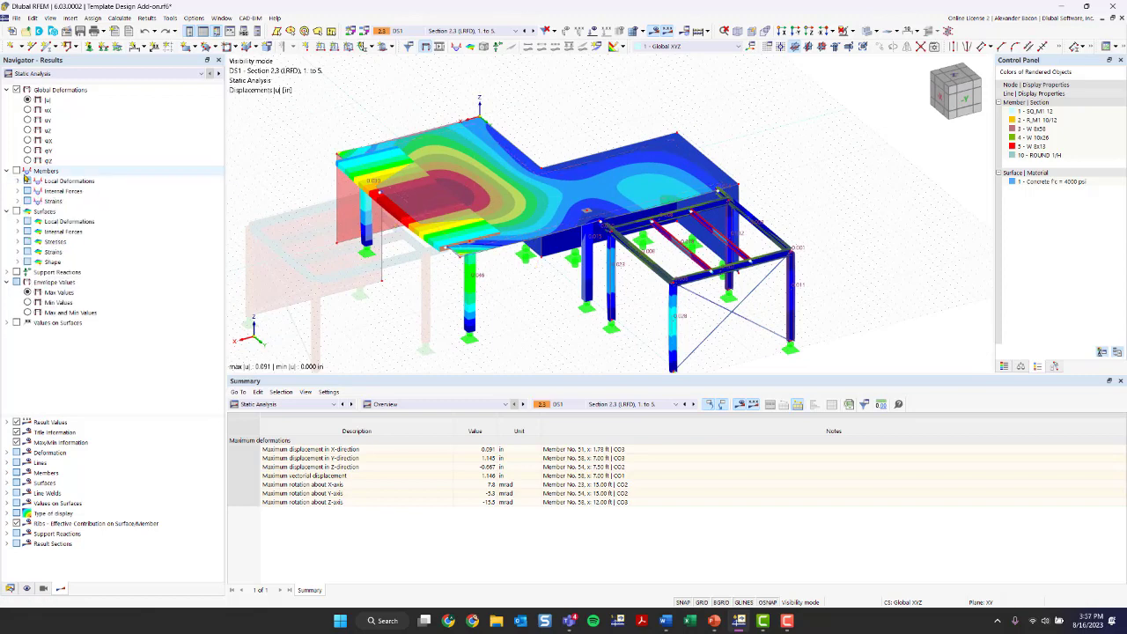
left_click(26, 171)
left_click(18, 191)
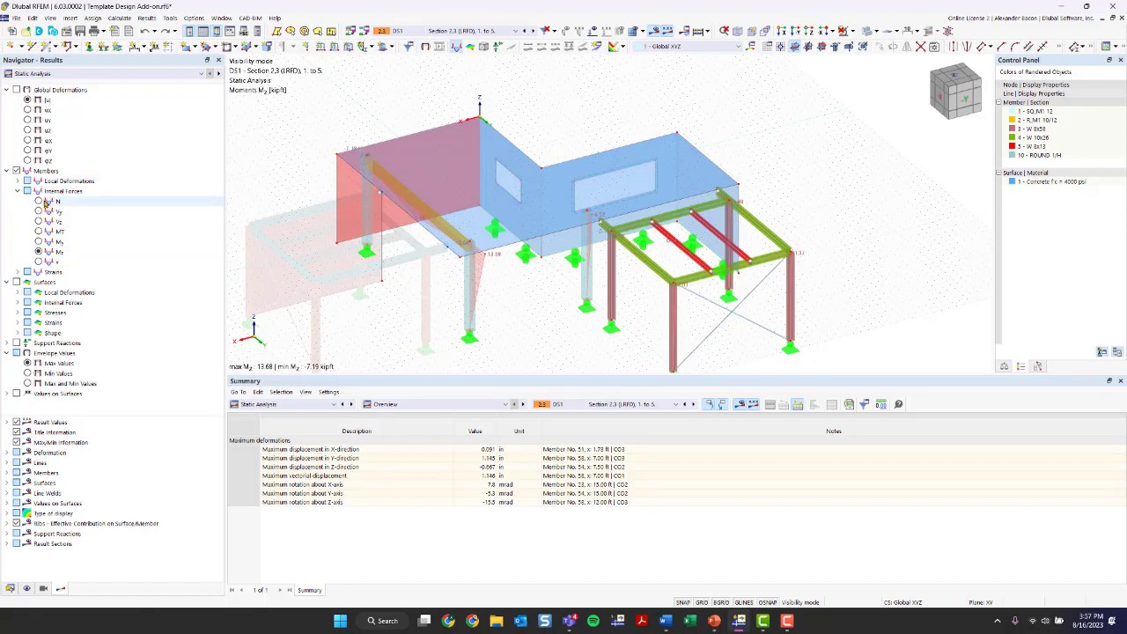
left_click(39, 221)
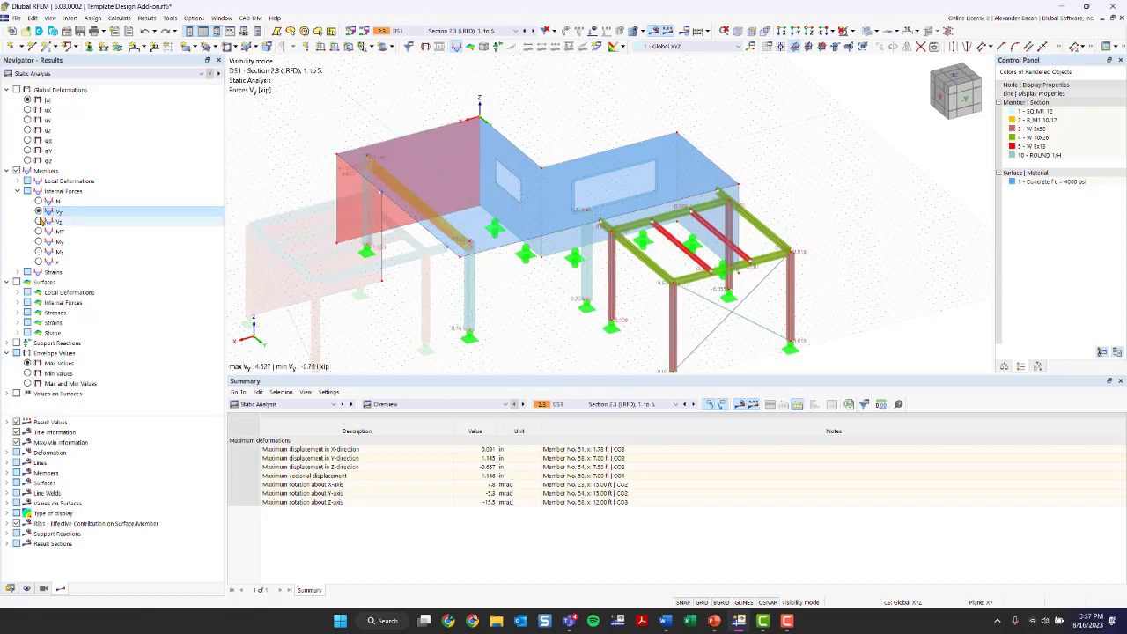
left_click(39, 201)
middle_click_drag(339, 304, 291, 207)
left_click(39, 242)
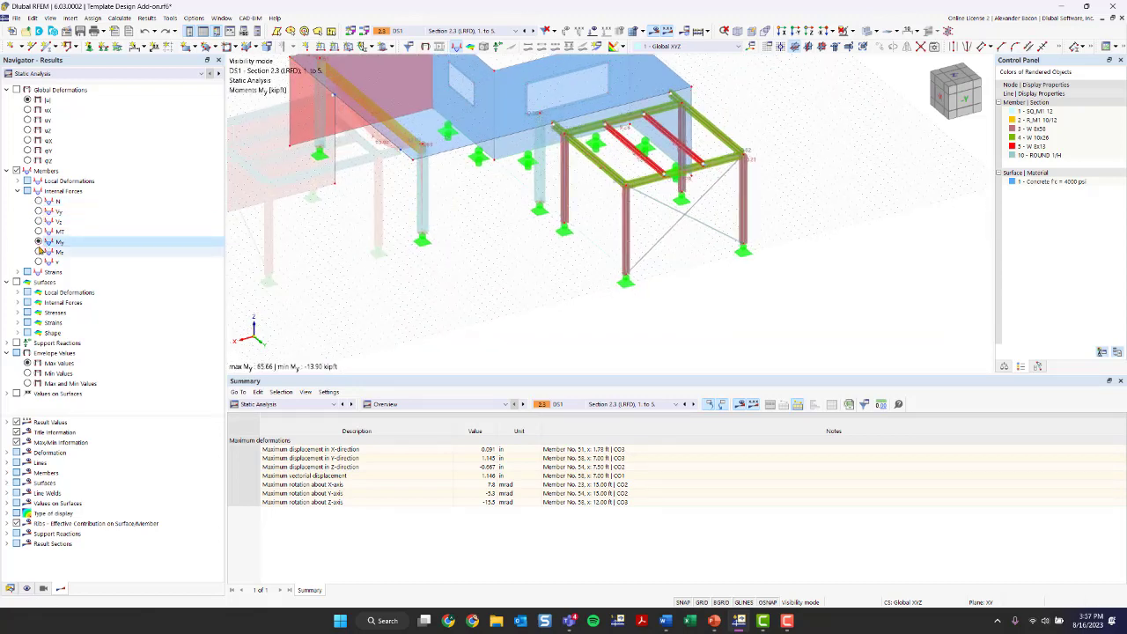
Step: Turn on the surface results and list the available surface stresses down to the equivalent Mises stresses
left_click(17, 281)
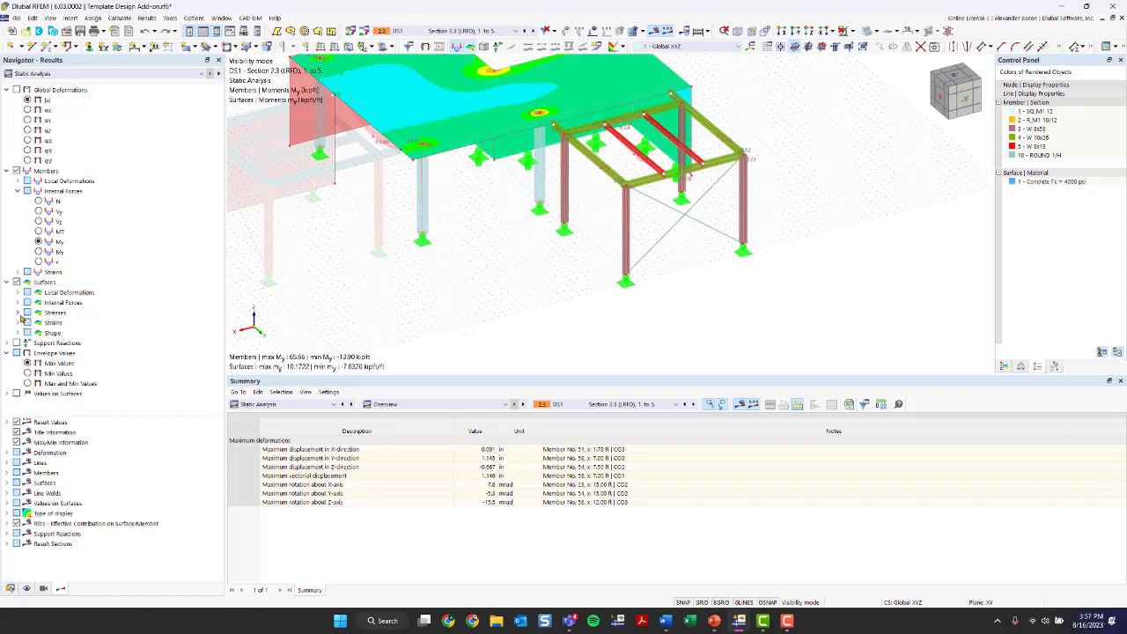
left_click(18, 313)
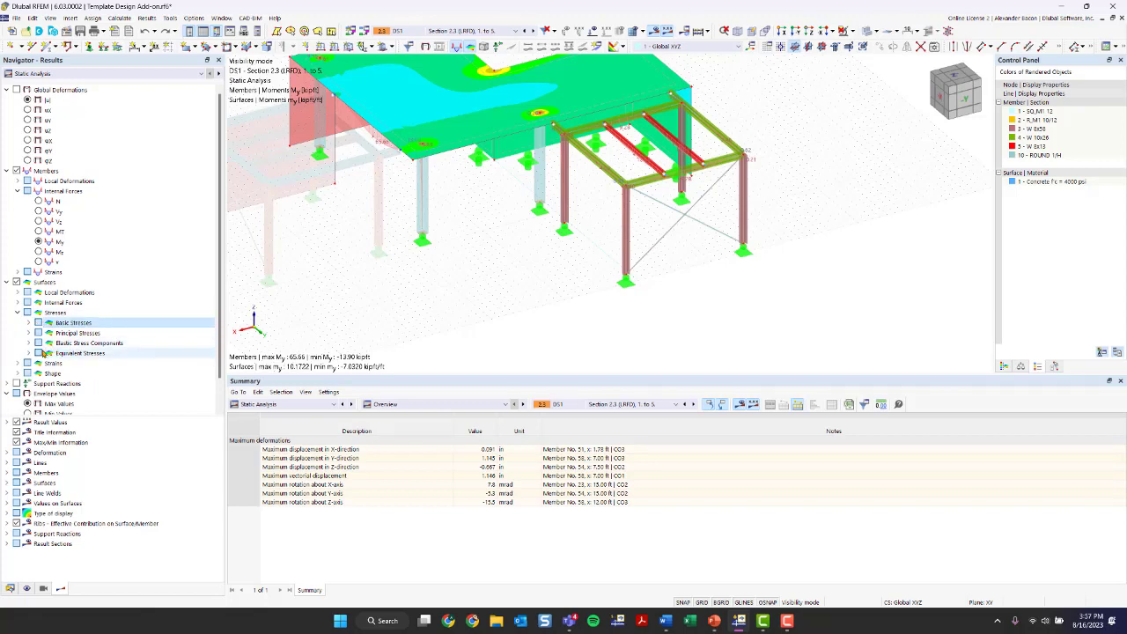
left_click(42, 353)
left_click(27, 353)
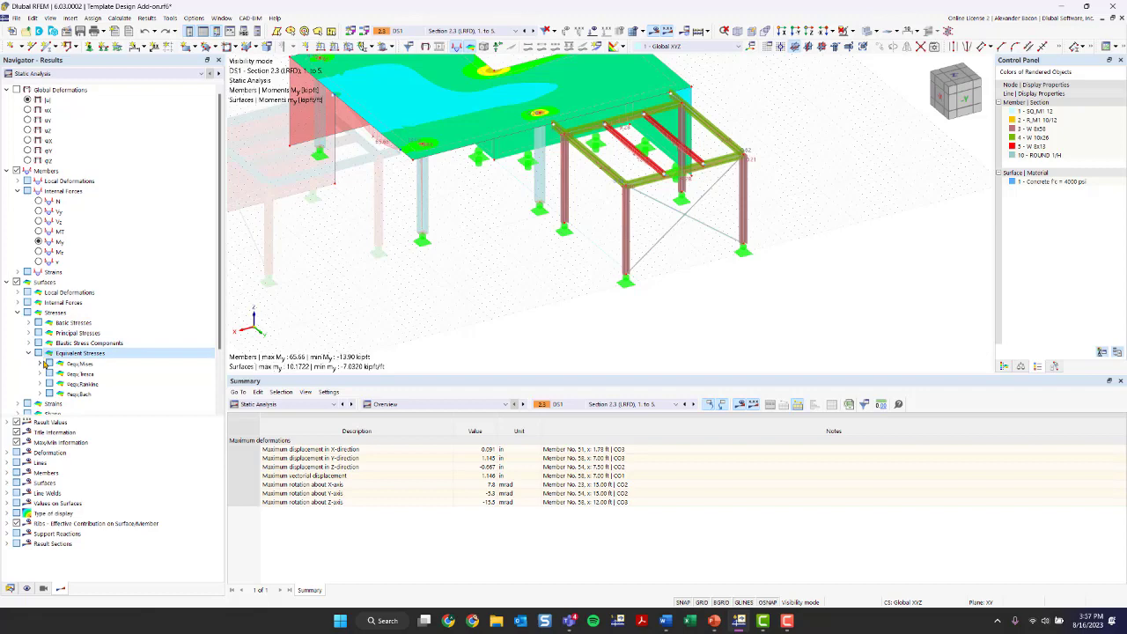
left_click(40, 363)
middle_click_drag(343, 264, 382, 302)
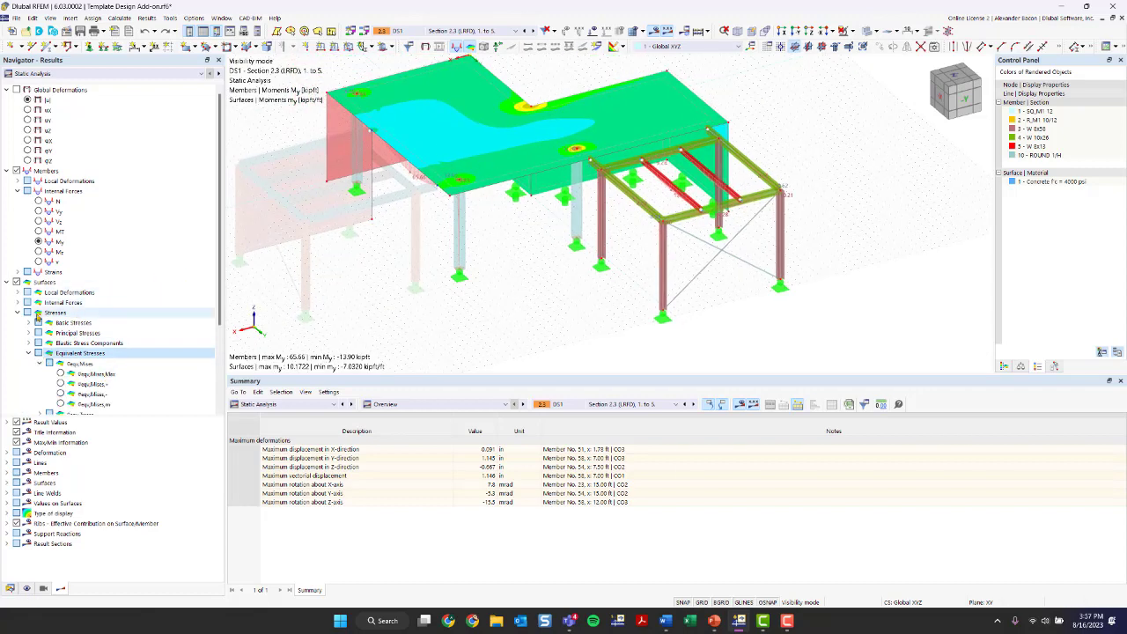
Step: Close the stress list and look through the available basic internal forces of the surfaces
left_click(19, 313)
left_click(18, 302)
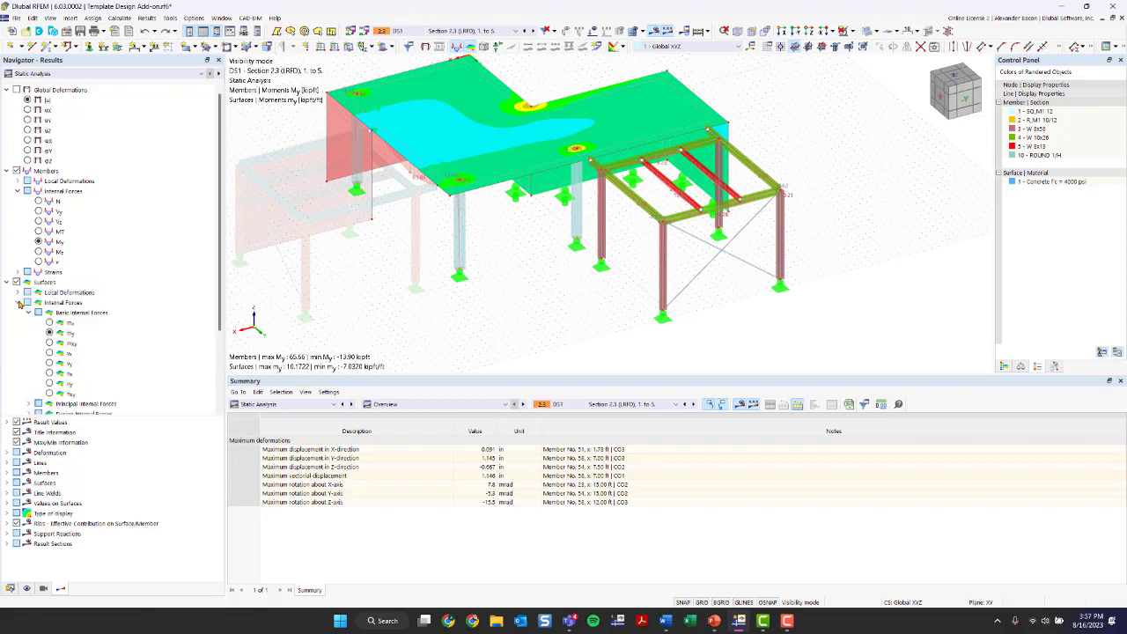
scroll(79, 317, "down", 1)
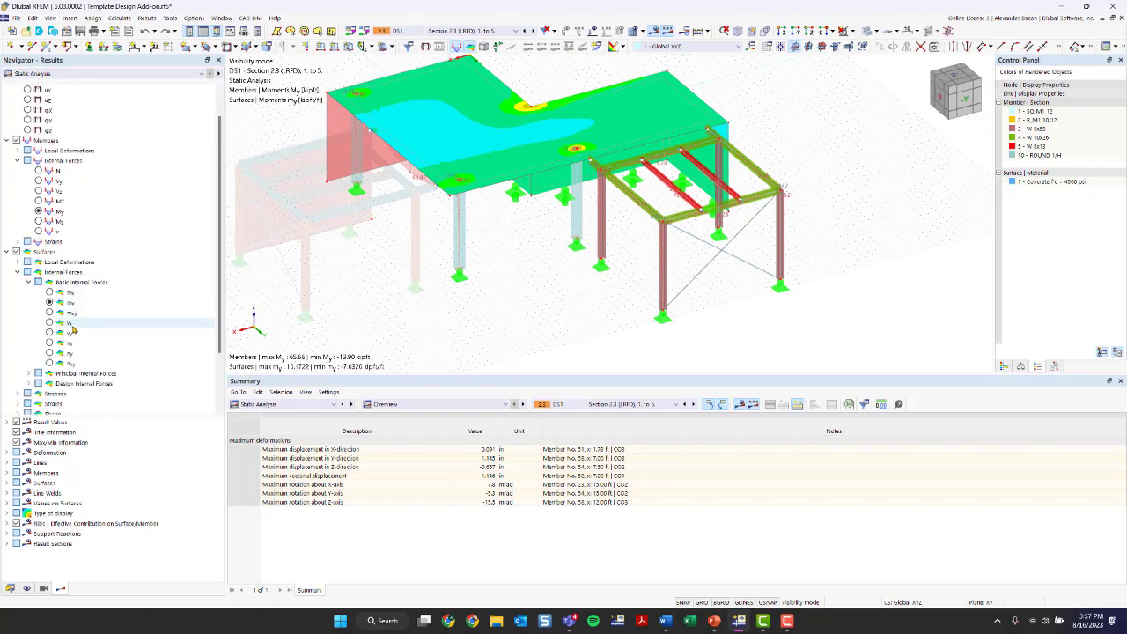
middle_click_drag(508, 172, 482, 248)
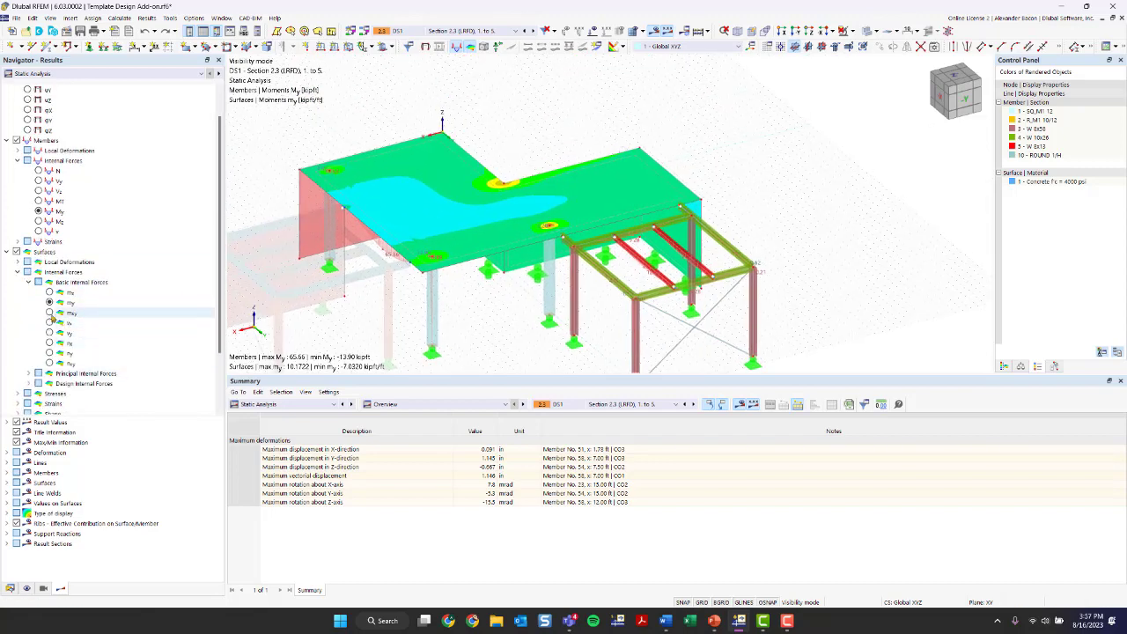
Step: Check the option for values on surfaces and display the colour scale of the surface moments my
scroll(65, 339, "down", 2)
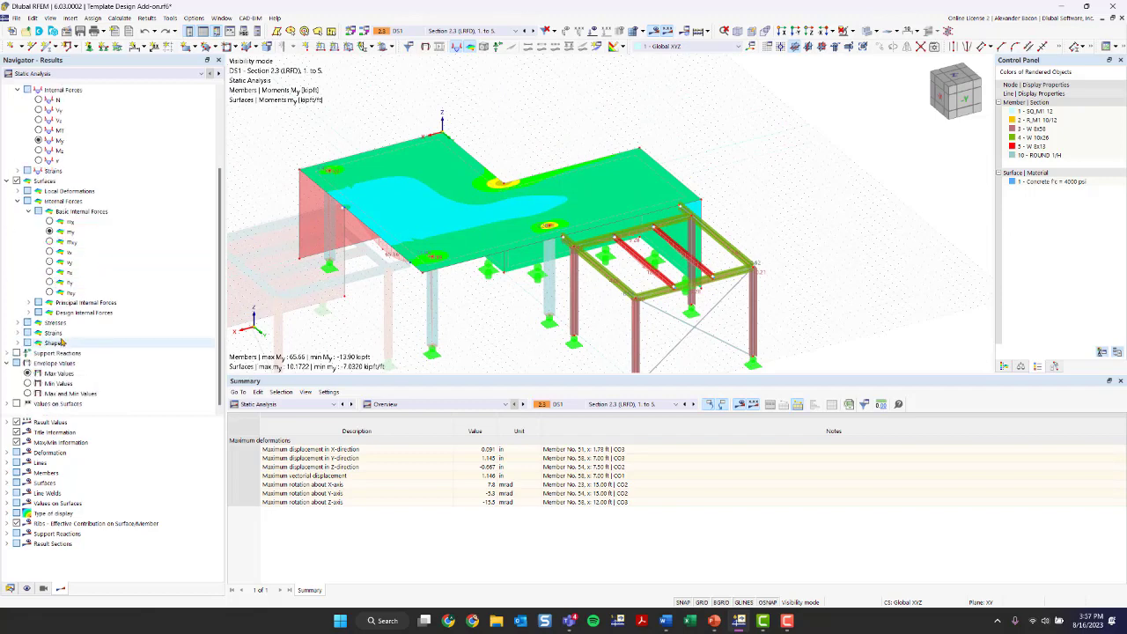
left_click(15, 403)
left_click(16, 403)
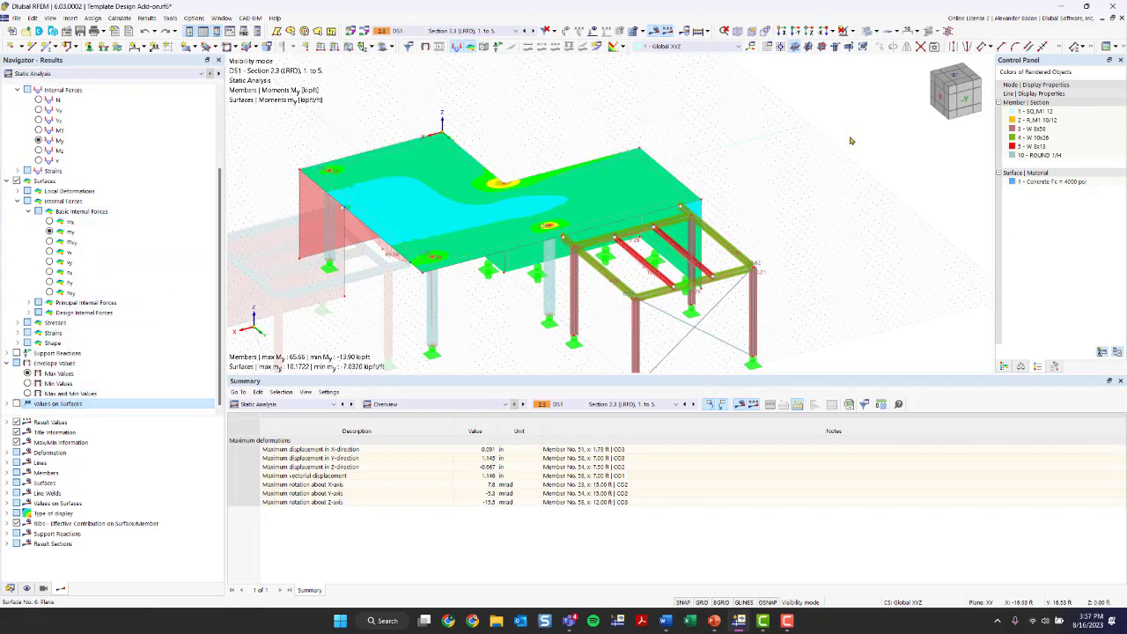
left_click(1004, 366)
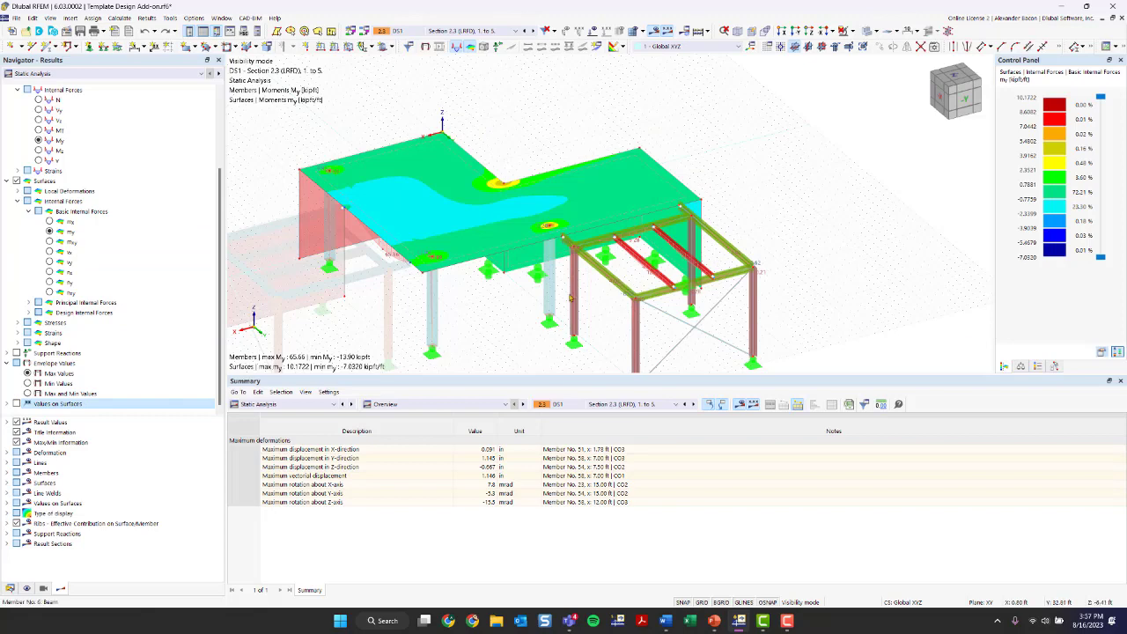
scroll(543, 304, "down", 1)
middle_click_drag(543, 304, 563, 240)
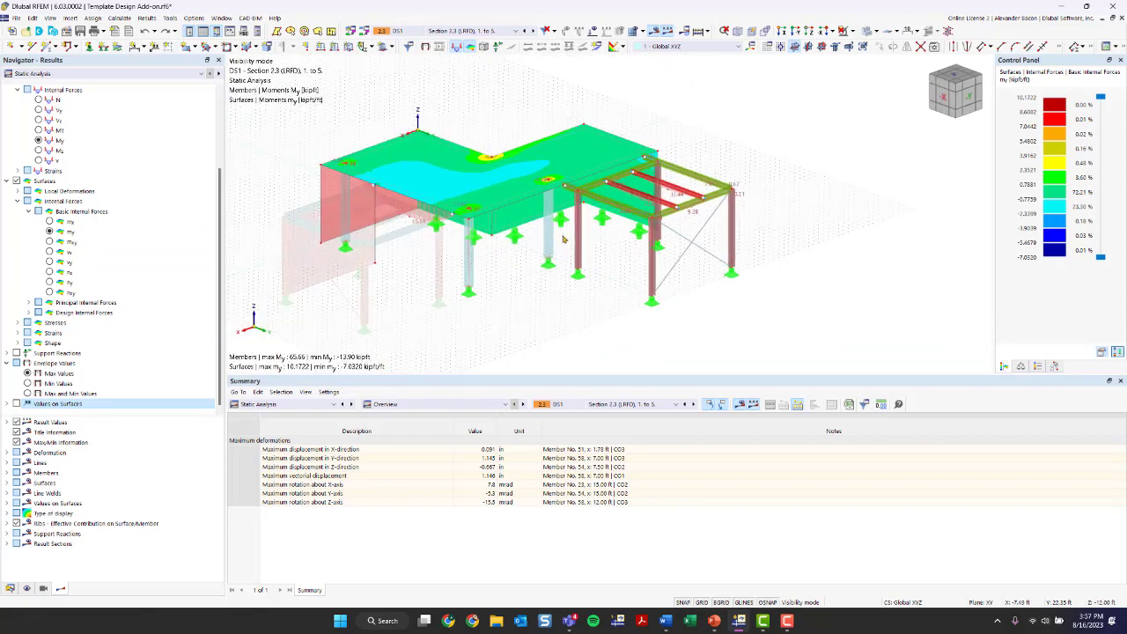
Step: Look through the analysis and design categories available for the results navigator and the summary table
left_click(87, 74)
left_click(77, 82)
left_click(309, 403)
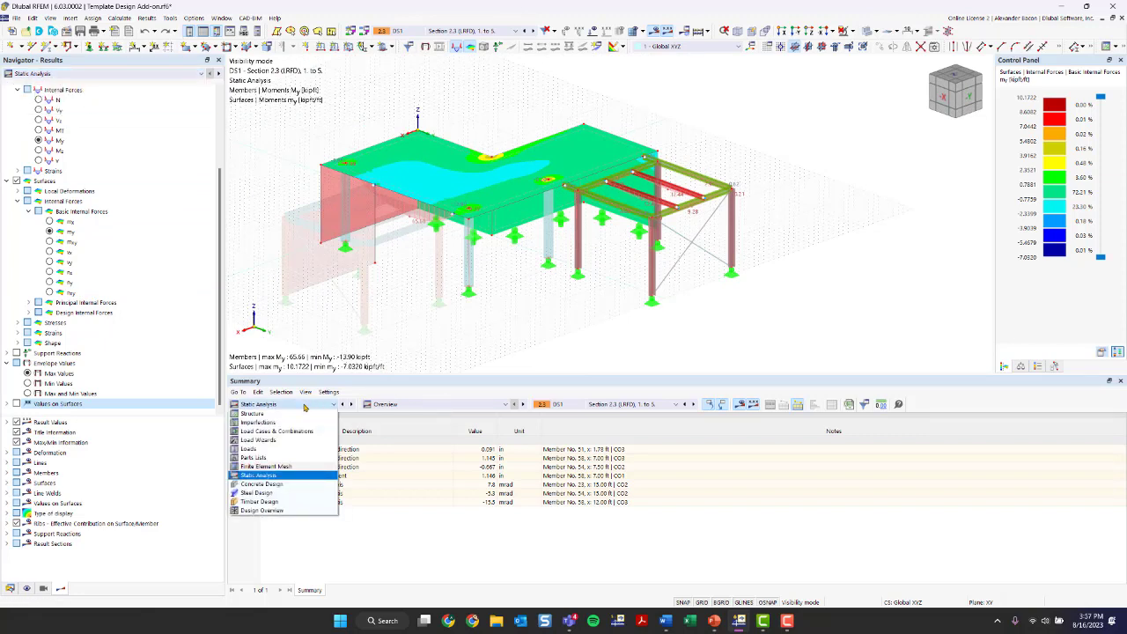
left_click(304, 406)
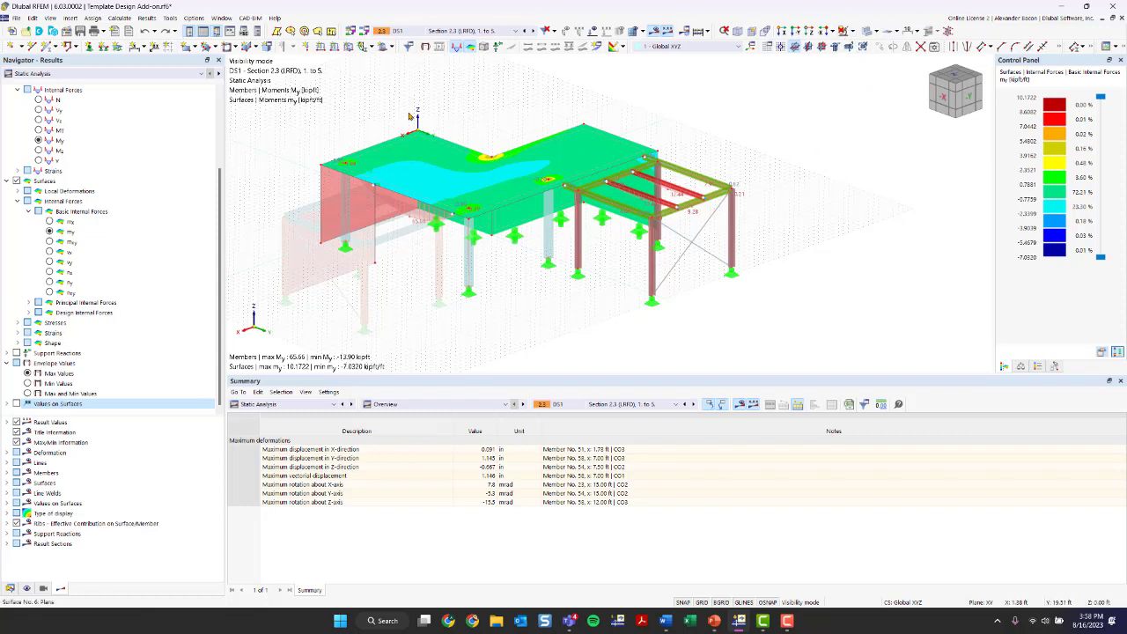
Step: Cancel the visibility mode to bring back the timber frame, and display the global deformations of the whole structure
left_click(848, 28)
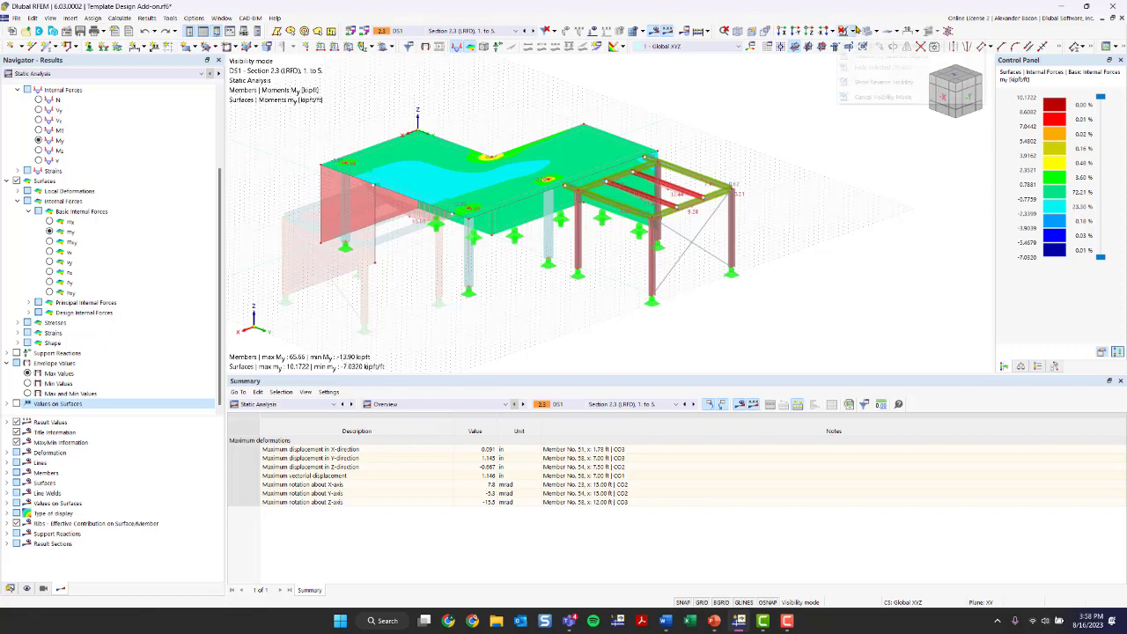
left_click(896, 94)
middle_click_drag(792, 129, 685, 107, "ctrl")
scroll(41, 114, "up", 5)
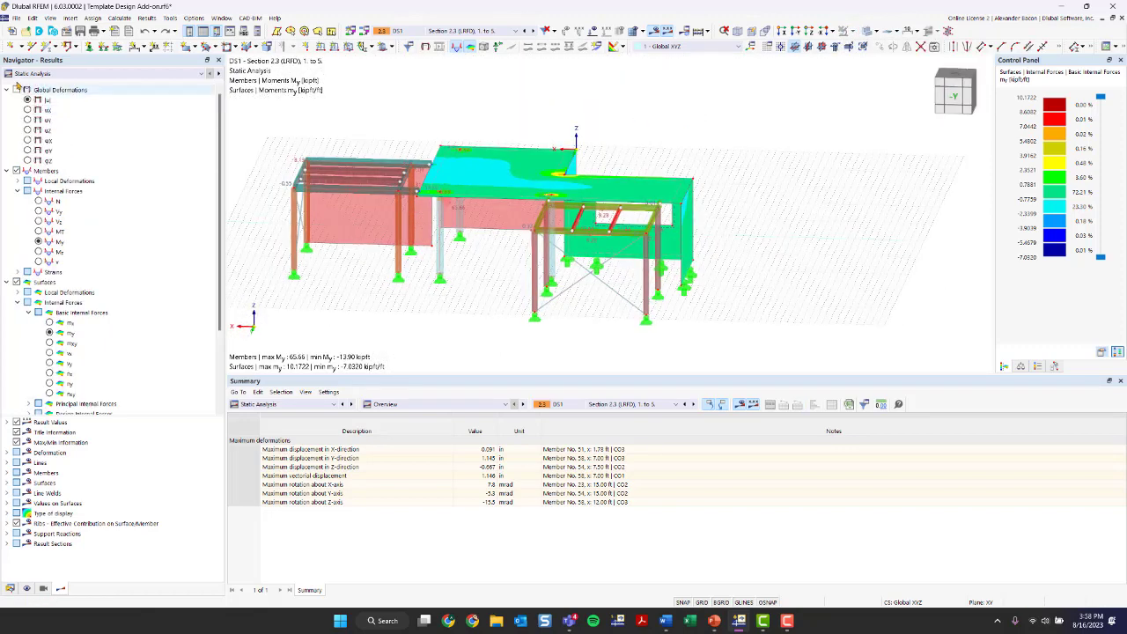
left_click(16, 90)
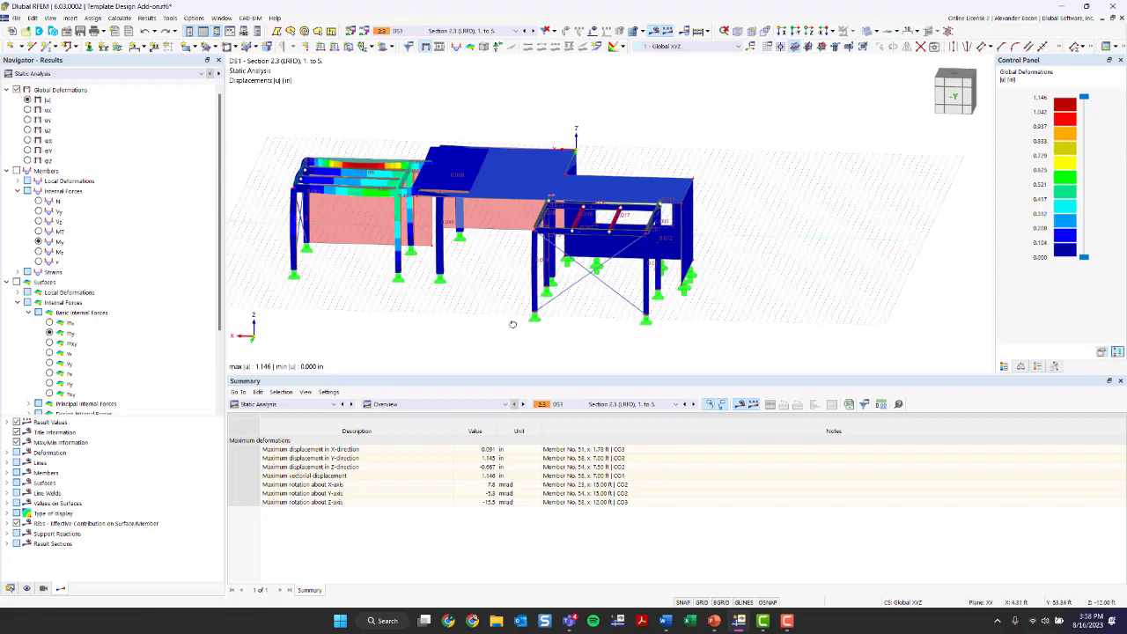
middle_click_drag(511, 324, 616, 342, "ctrl")
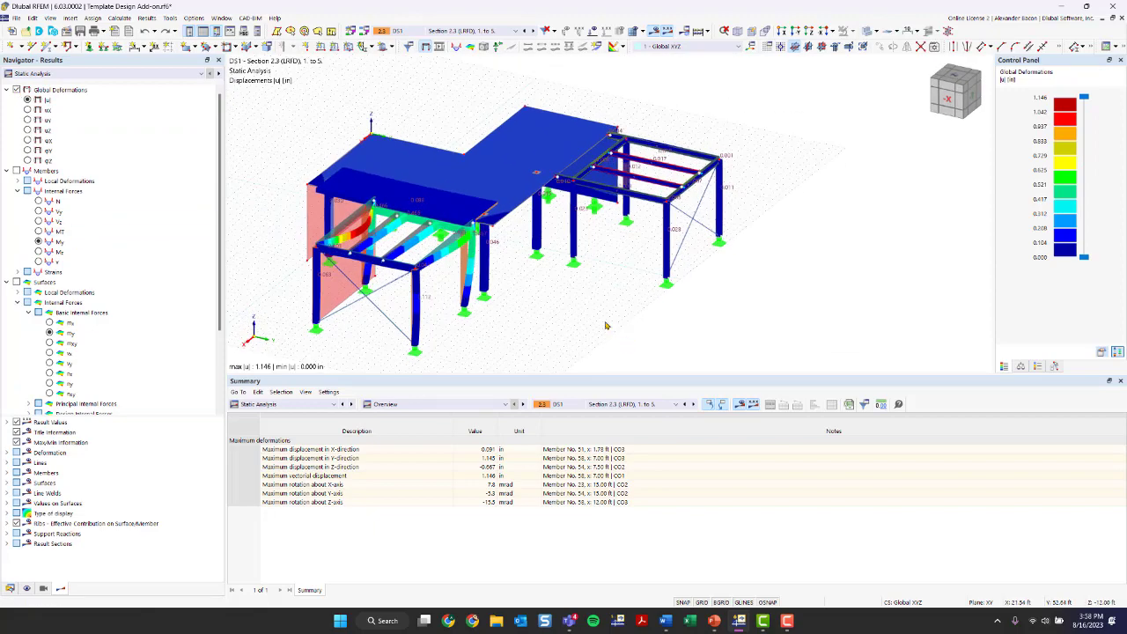
middle_click_drag(530, 304, 650, 300, "ctrl")
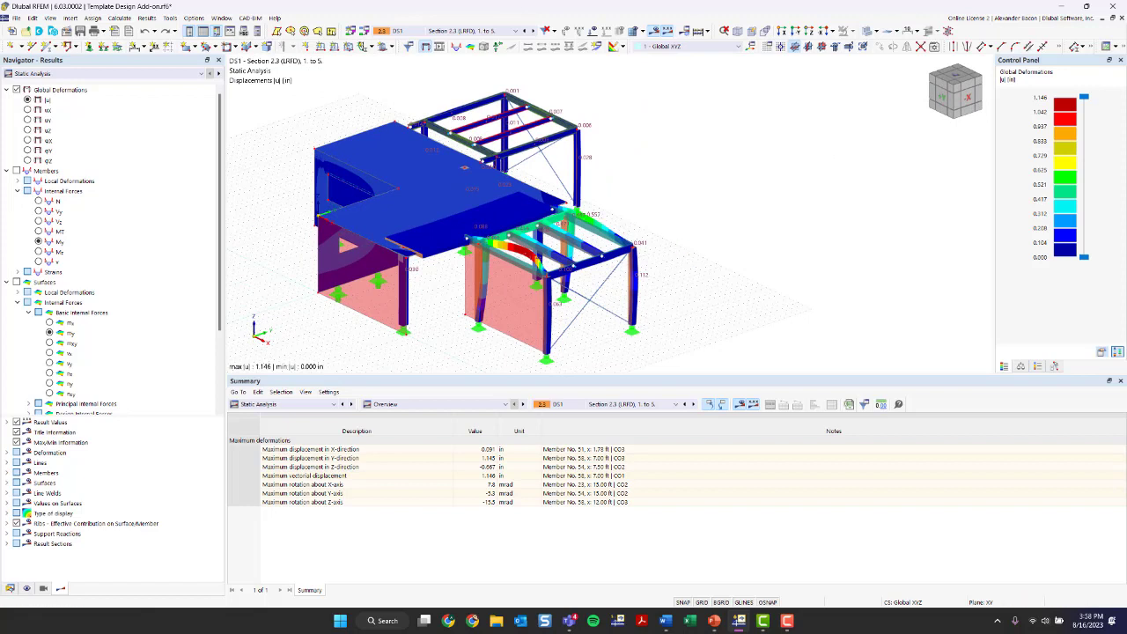
Step: Review the design add-ons activated in the model's base data and close the dialog without changes
left_click(68, 30)
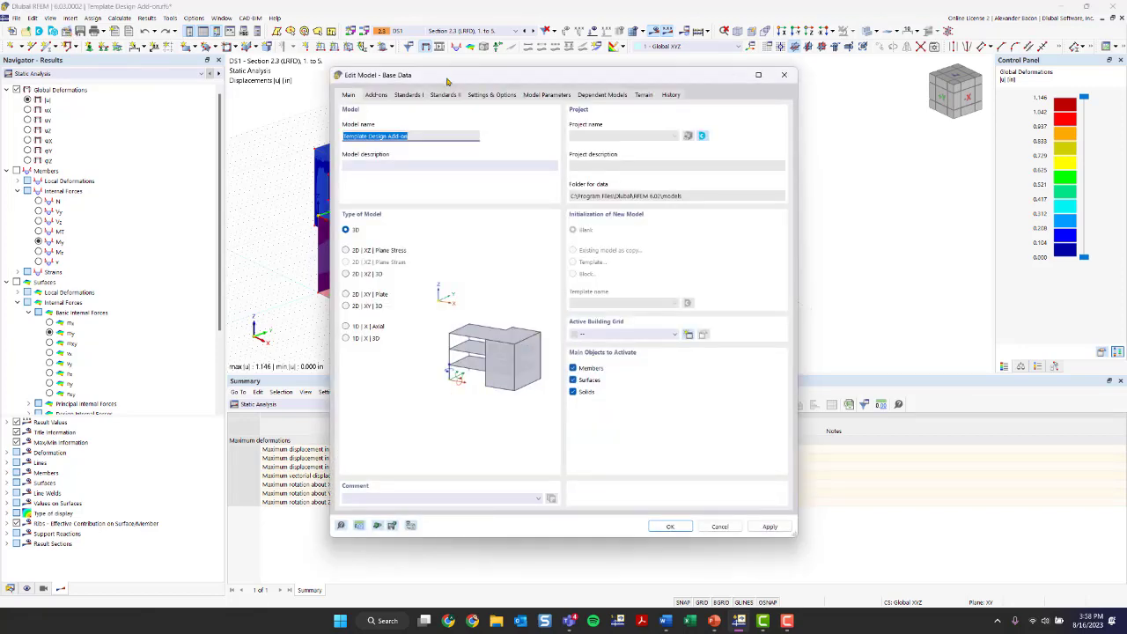
left_click(379, 94)
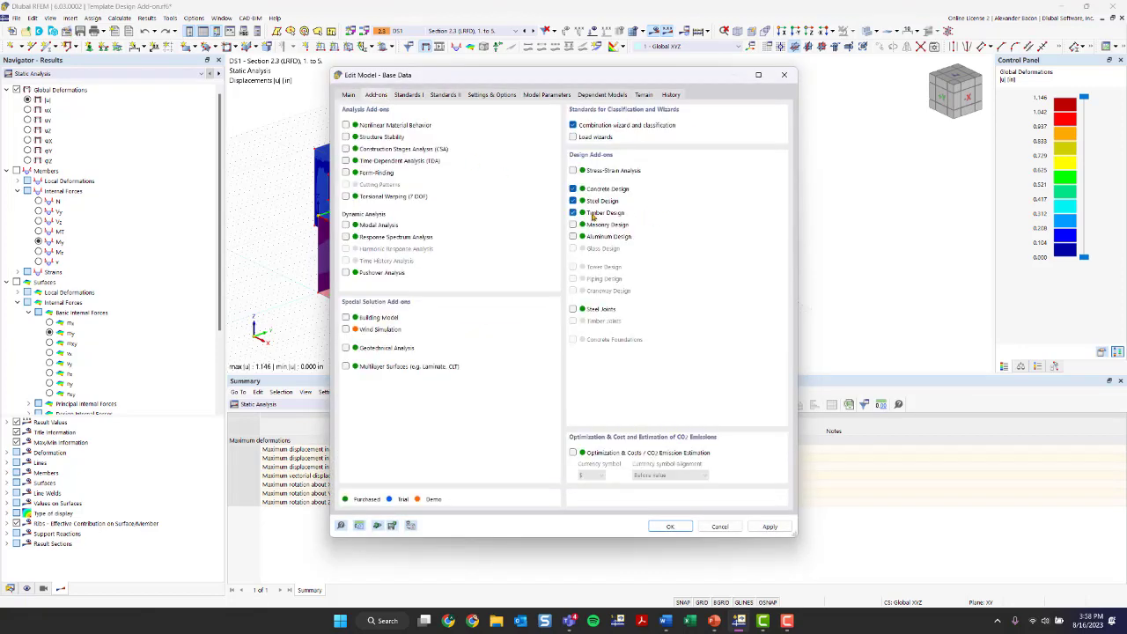
left_click(784, 74)
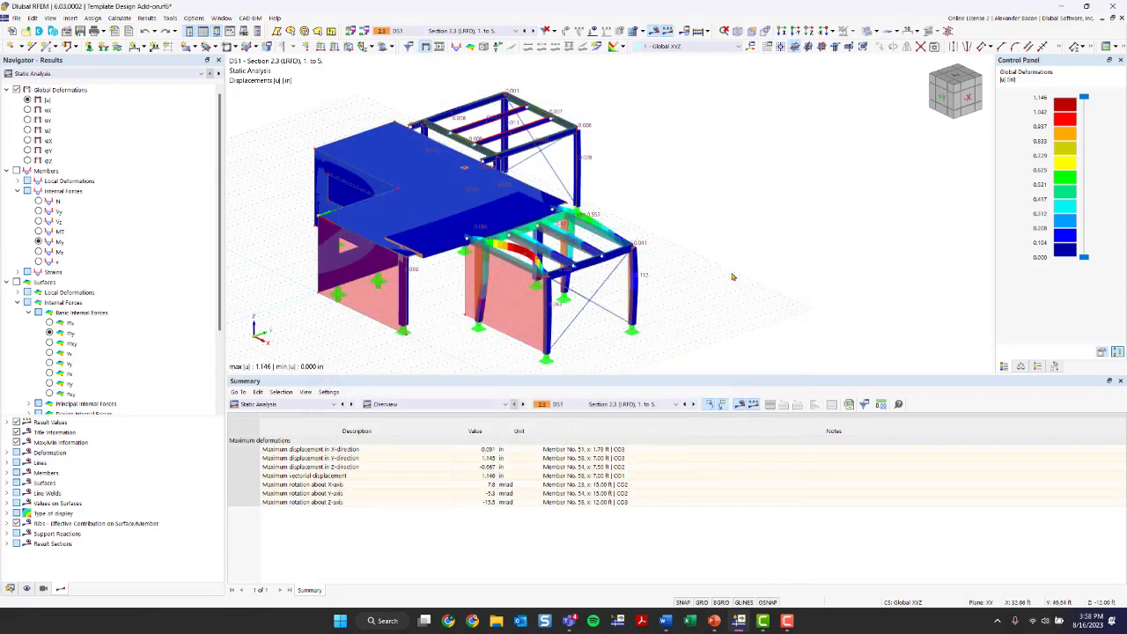
Step: Hide the results and turn on the object numbering around the timber frame
scroll(728, 245, "up", 1)
middle_click_drag(729, 245, 756, 222)
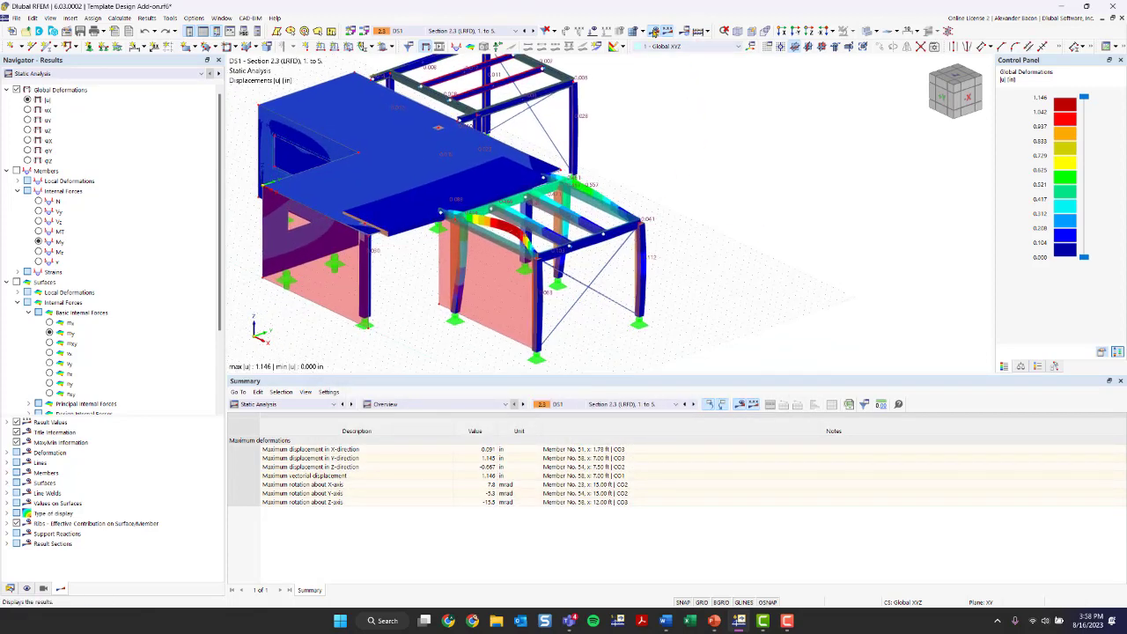
left_click(655, 32)
middle_click_drag(731, 189, 765, 152)
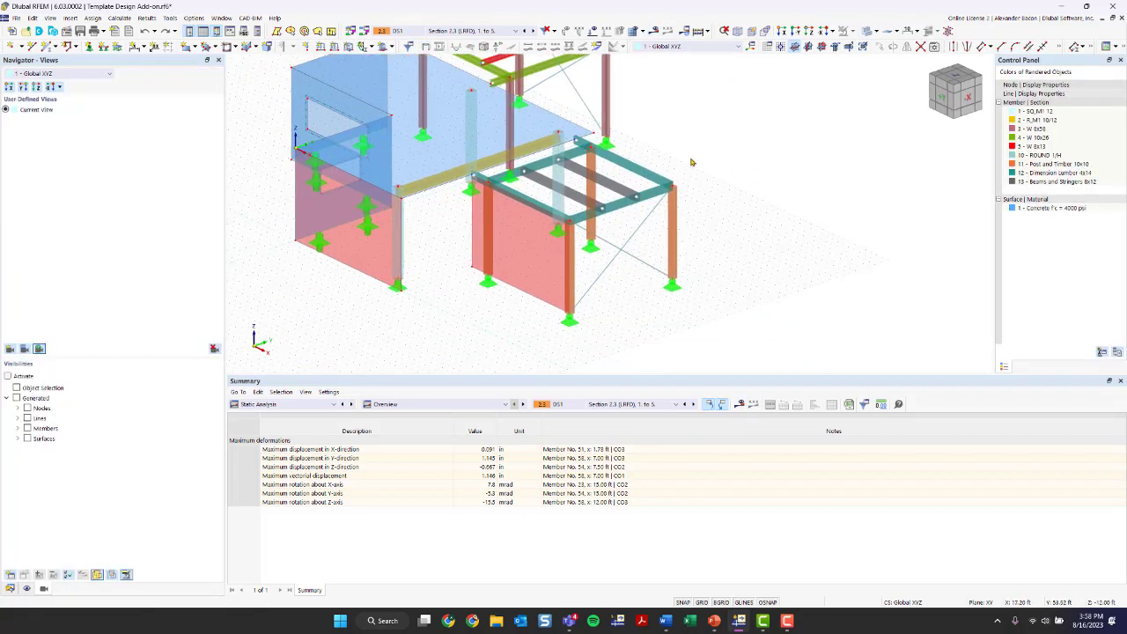
scroll(579, 177, "up", 1)
scroll(643, 182, "up", 3)
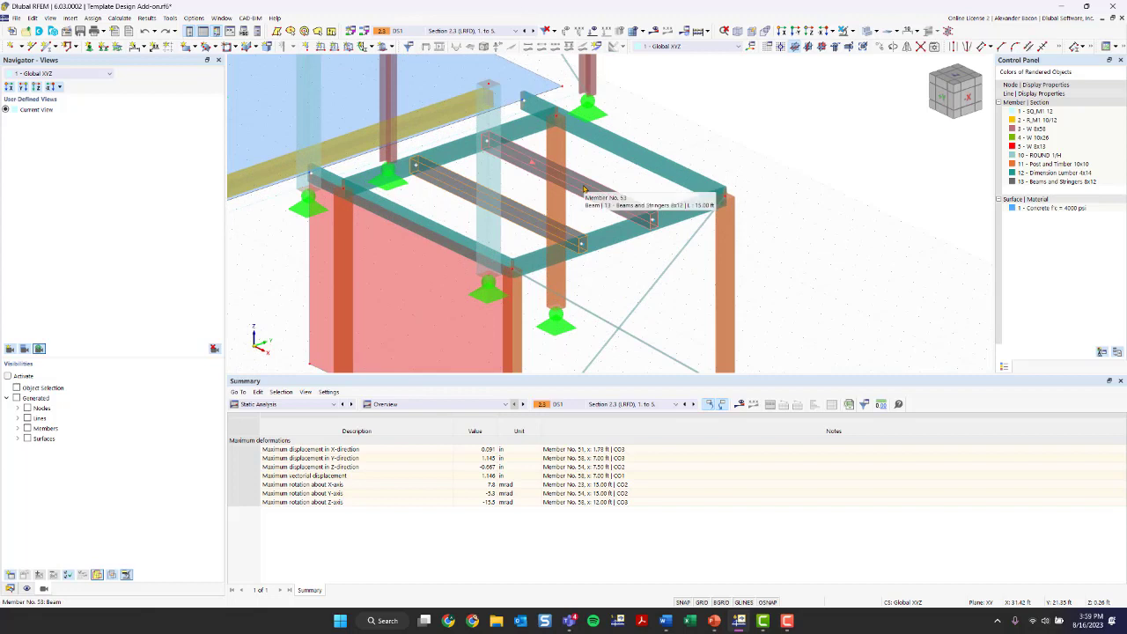
right_click(614, 182)
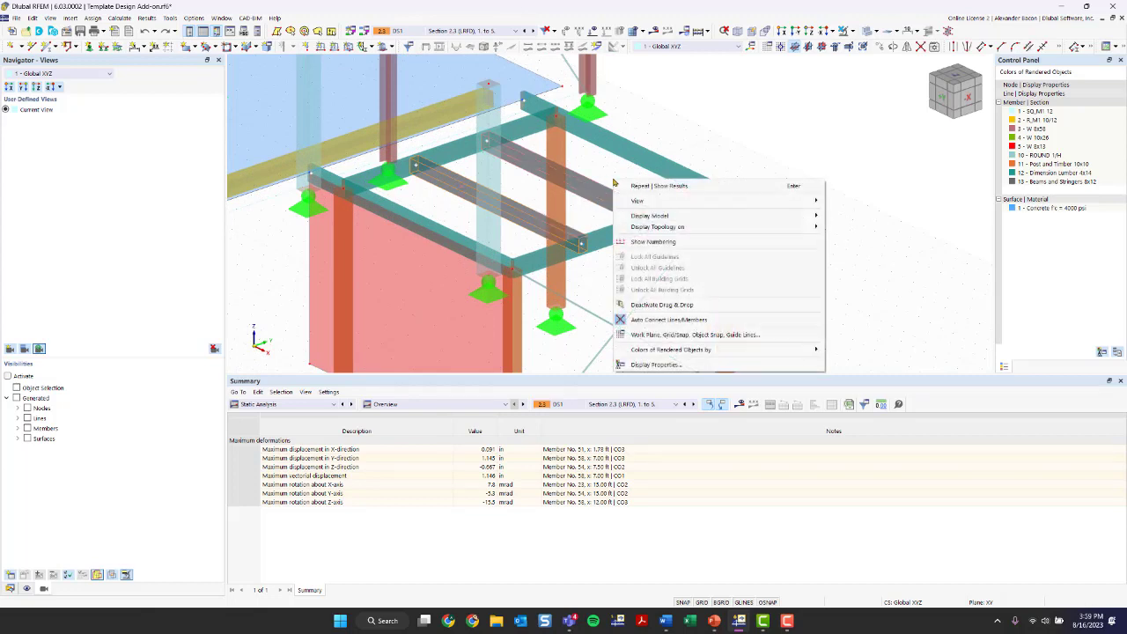
left_click(655, 243)
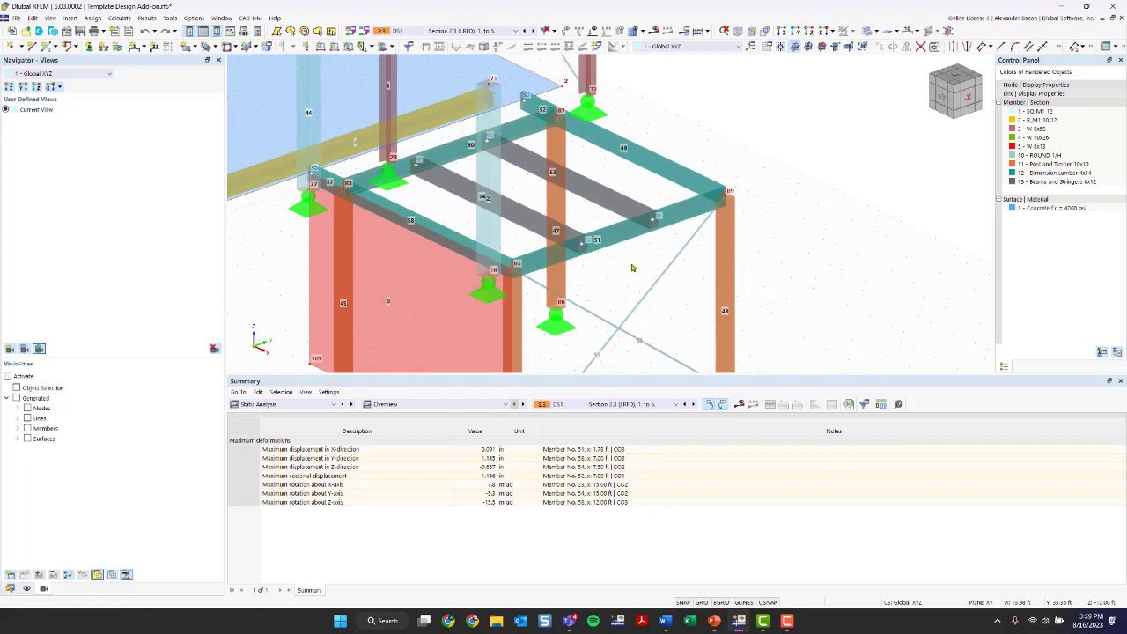
scroll(633, 268, "down", 3)
middle_click_drag(632, 270, 637, 219)
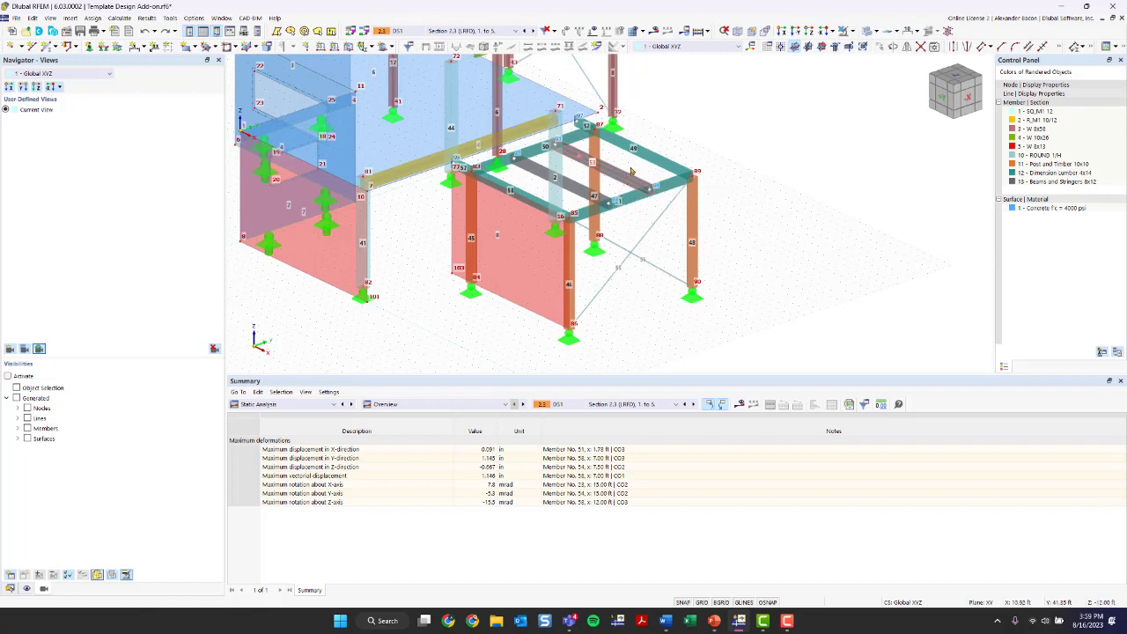
Step: Open timber beams 53 and 54 for editing and make sure their timber design properties are activated
double_click(570, 190)
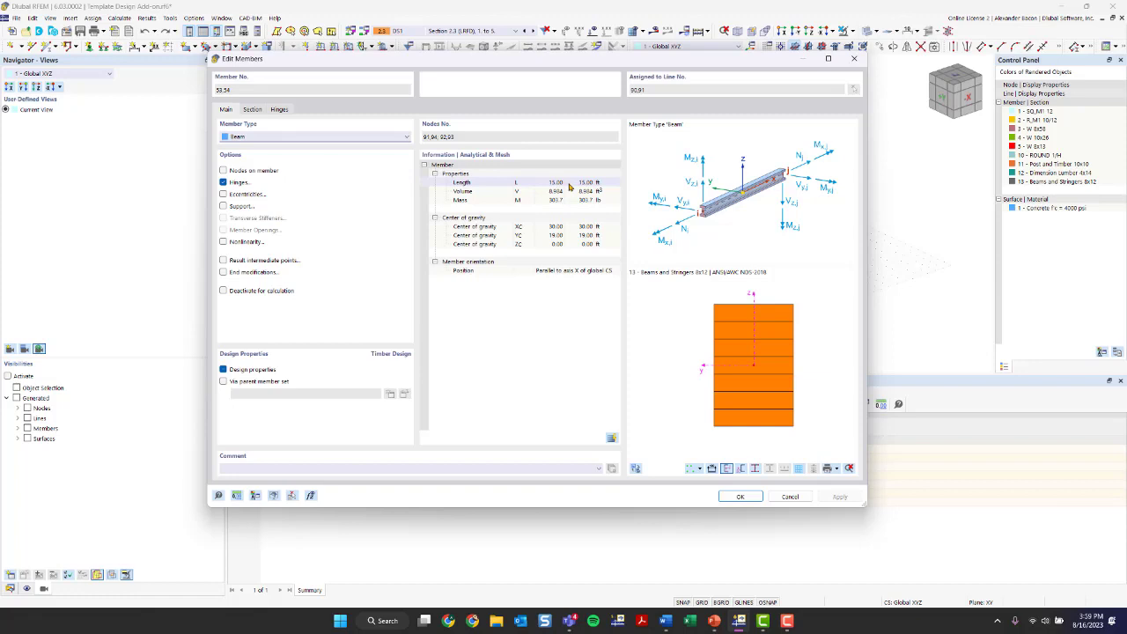
left_click(224, 370)
left_click(224, 370)
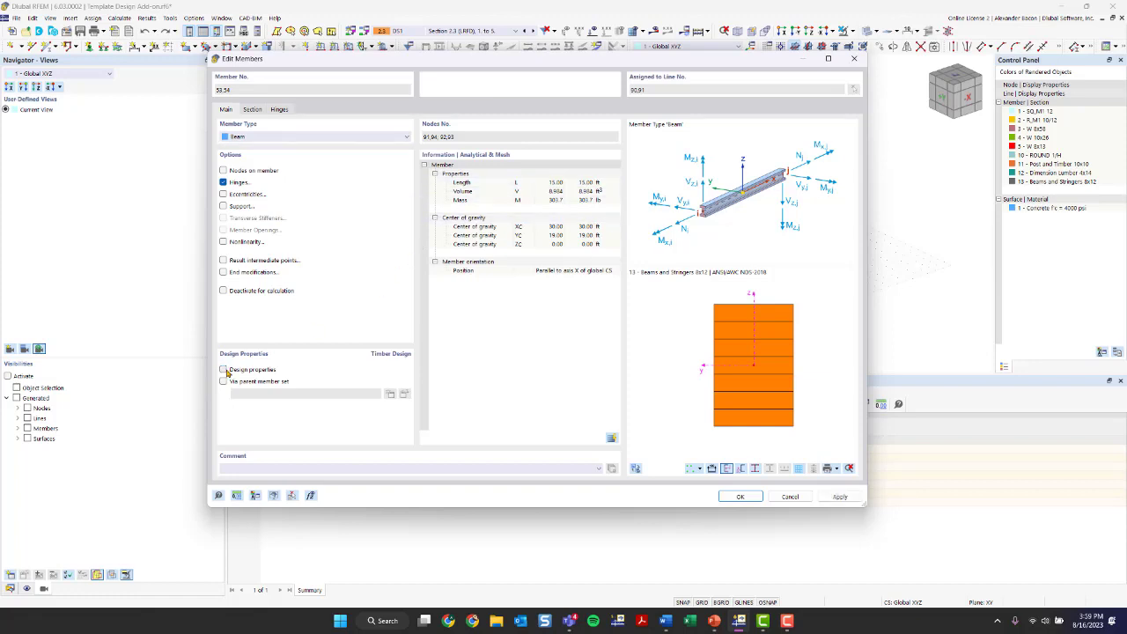
left_click(224, 370)
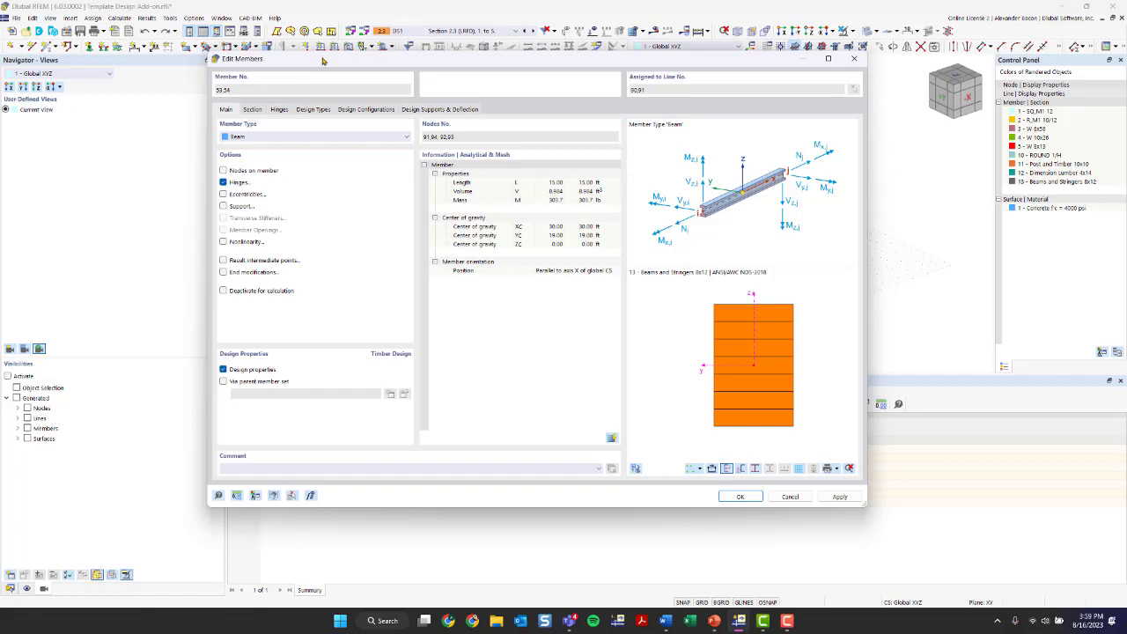
Step: Start new timber design effective lengths for beams 53 and 54 in their design types
left_click(314, 110)
left_click(320, 152)
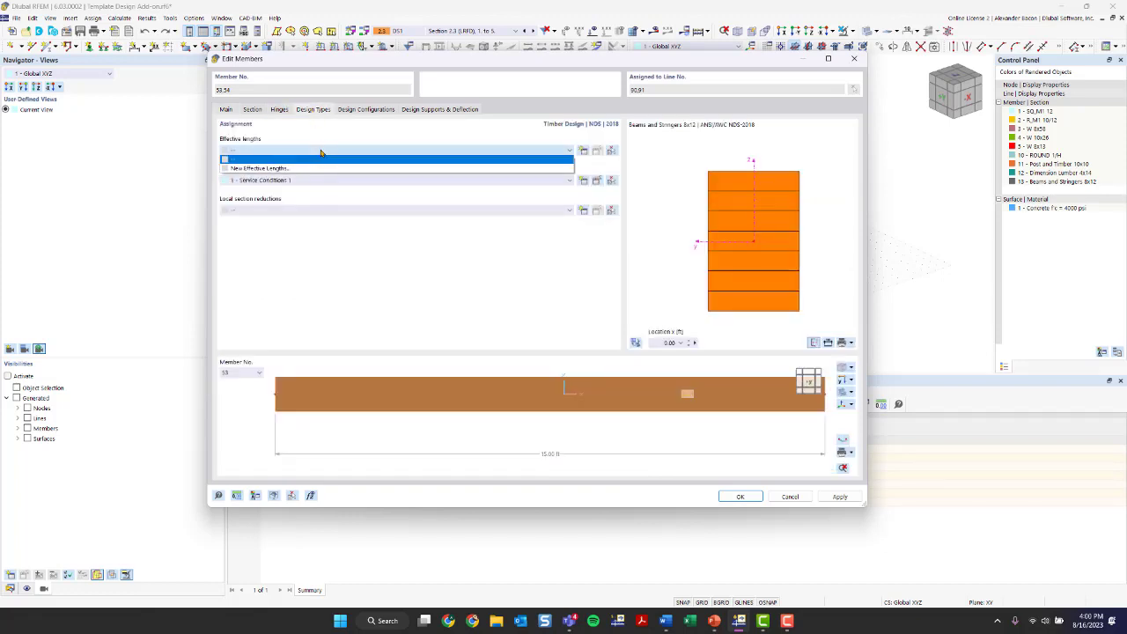
left_click(321, 153)
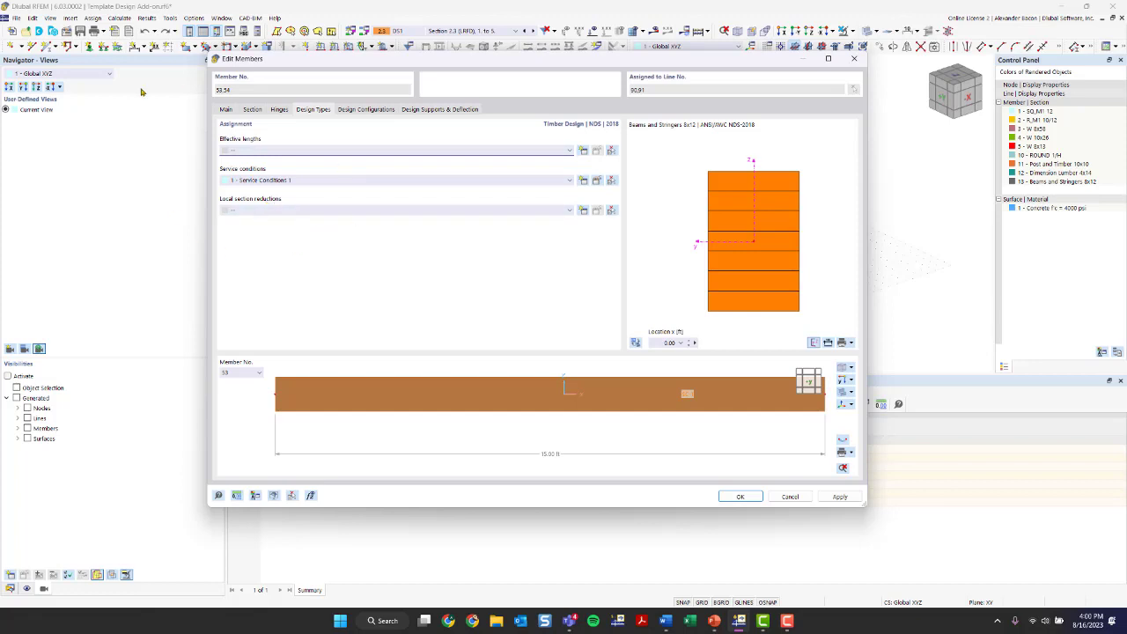
left_click(273, 153)
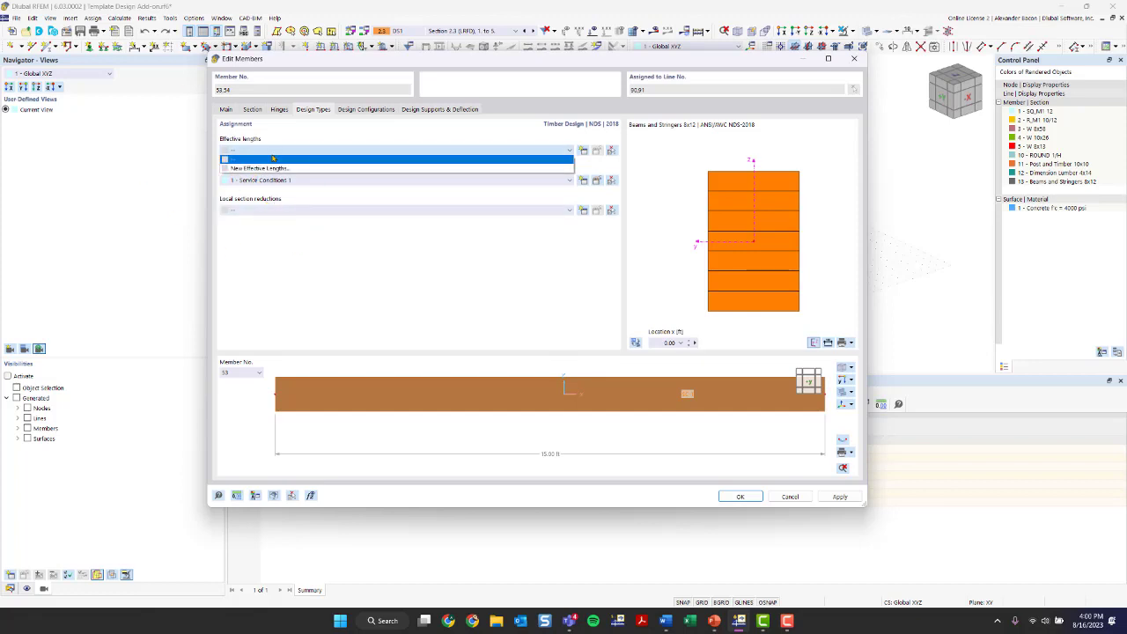
left_click(421, 170)
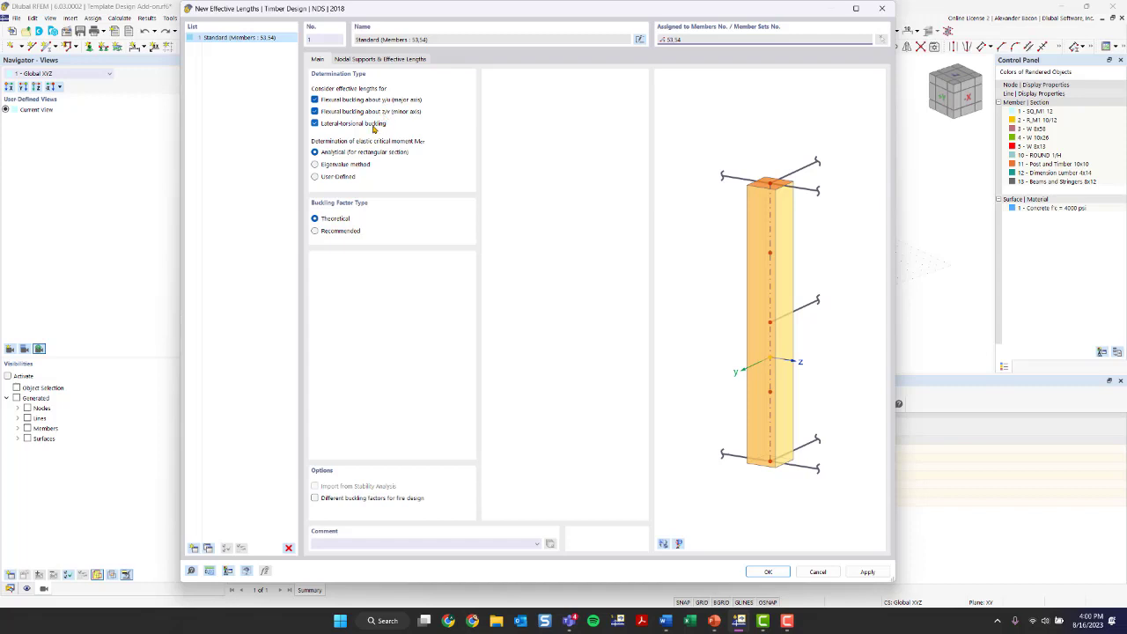
Step: Exclude lateral-torsional buckling from the effective lengths, keeping flexural buckling about both axes
left_click(374, 127)
left_click(373, 128)
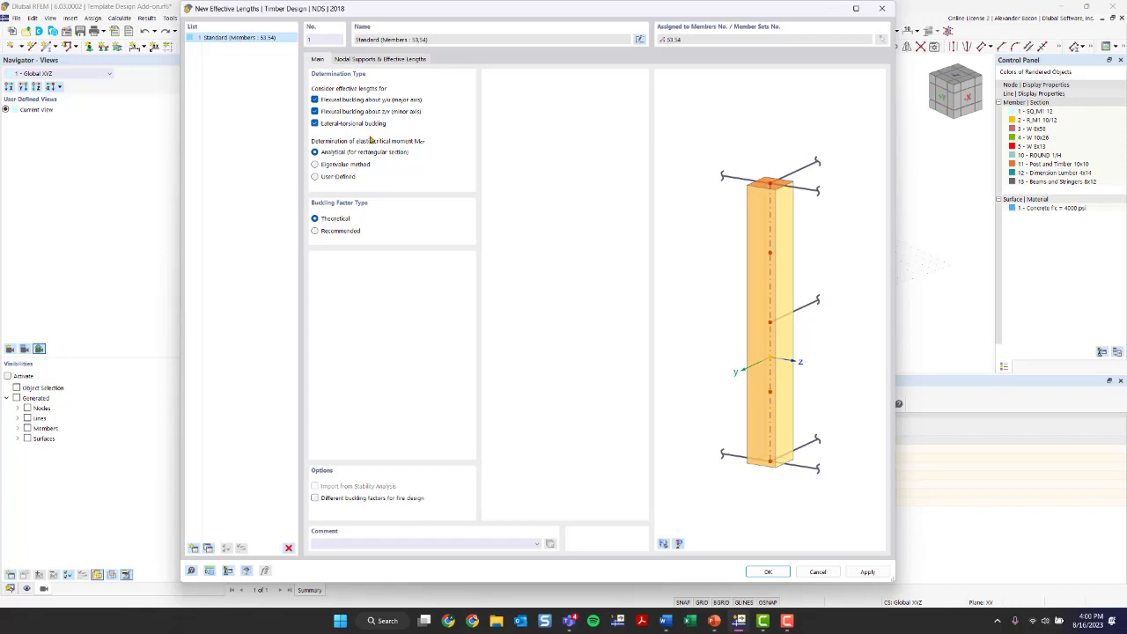
left_click(335, 126)
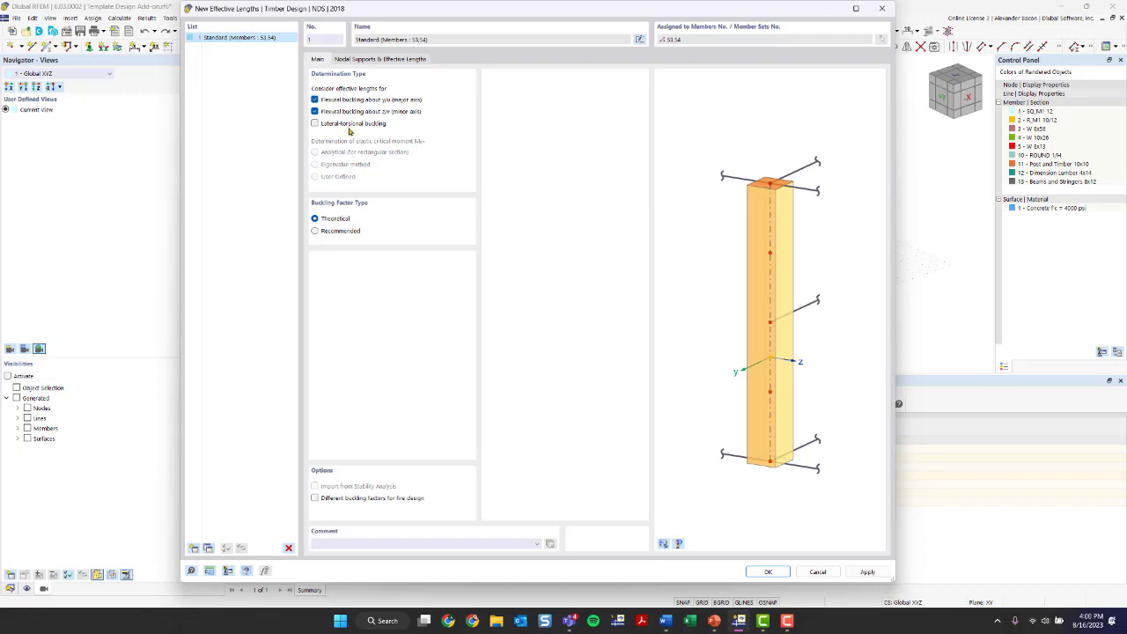
Step: Examine the beams' nodal supports and effective length factors, with the supports rendered on the actual model
left_click(360, 60)
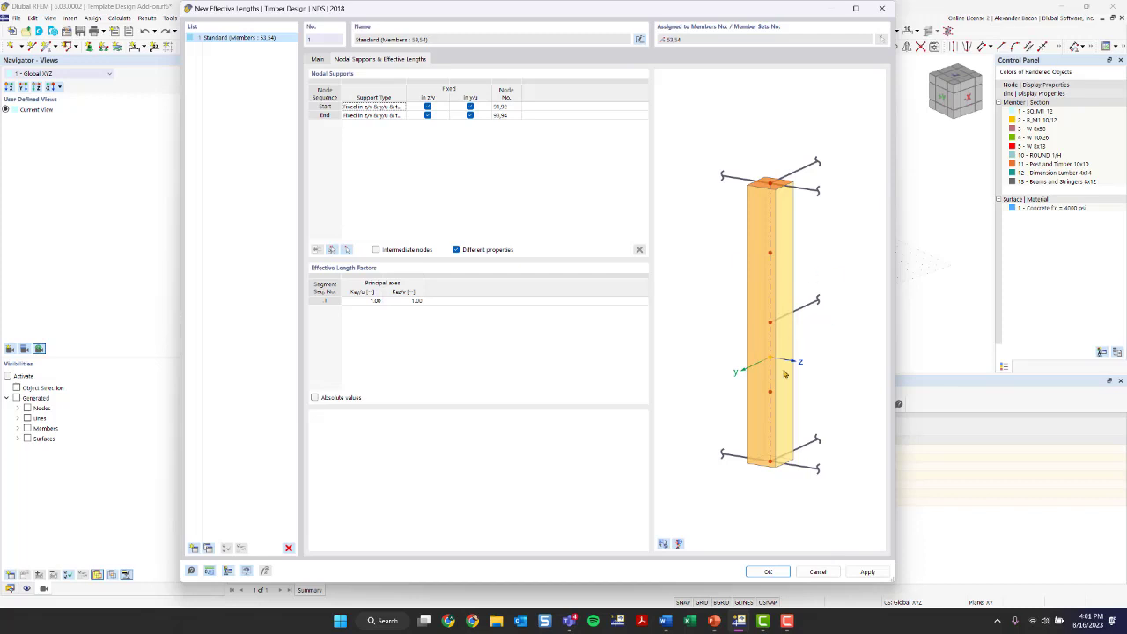
left_click(663, 543)
left_click(663, 543)
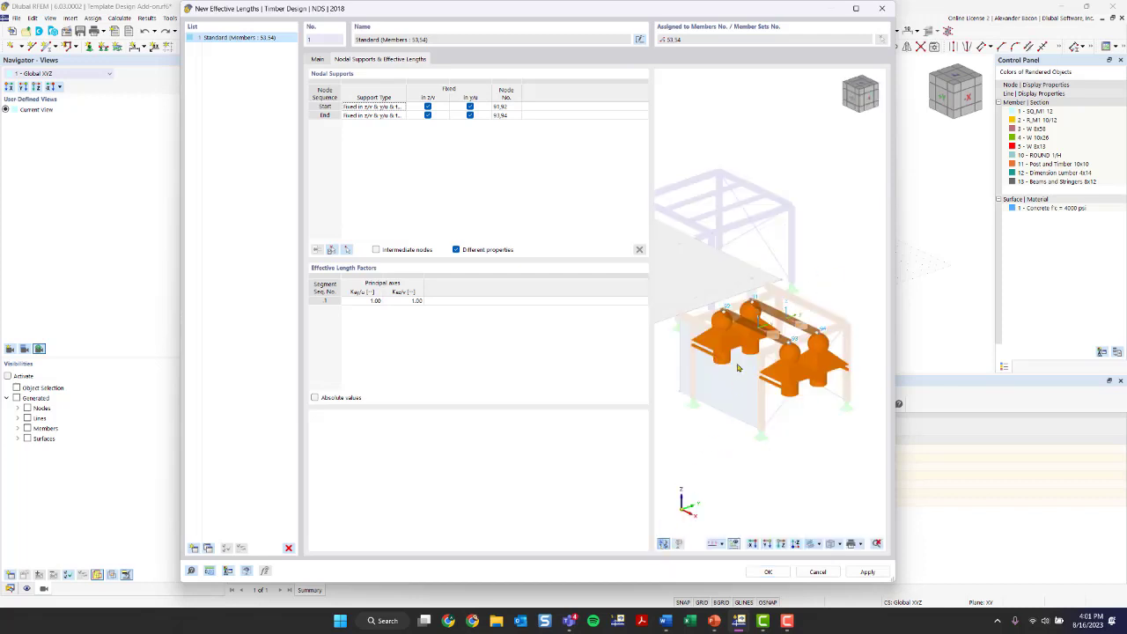
scroll(765, 317, "up", 3)
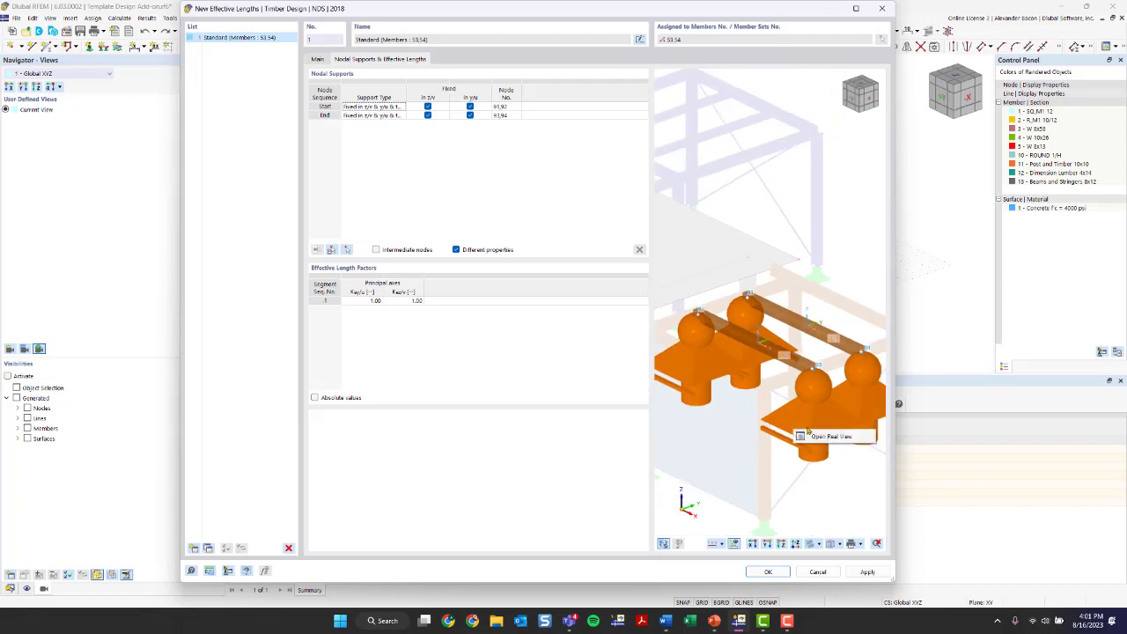
scroll(756, 327, "down", 5)
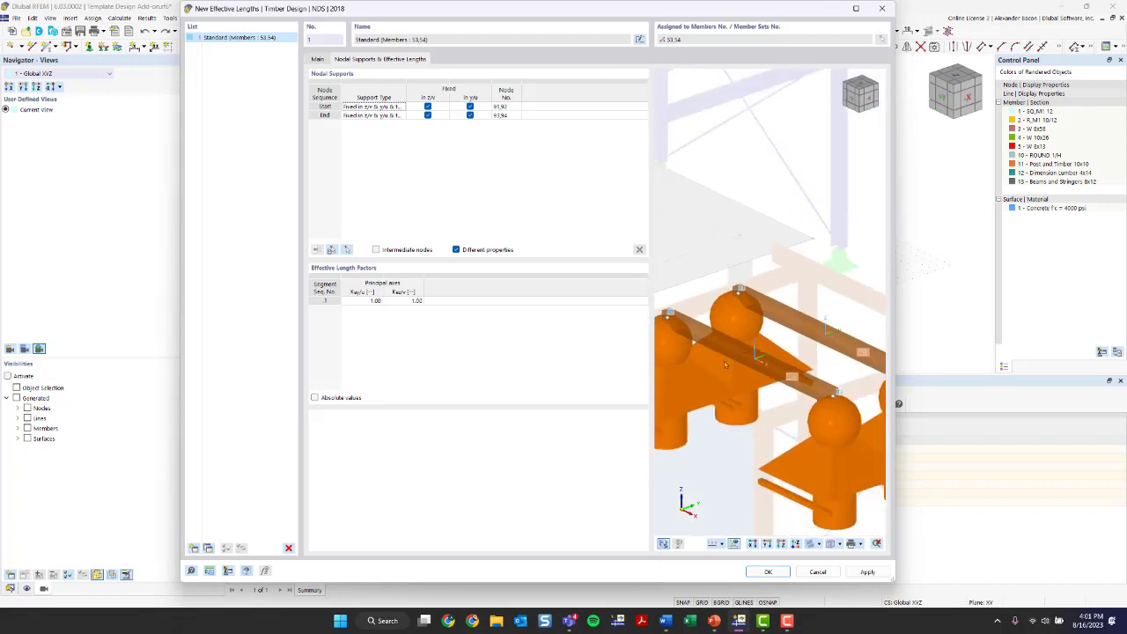
mouse_move(692, 371)
middle_mouse_down("ctrl")
mouse_move(759, 382)
mouse_move(696, 354)
middle_mouse_up("ctrl")
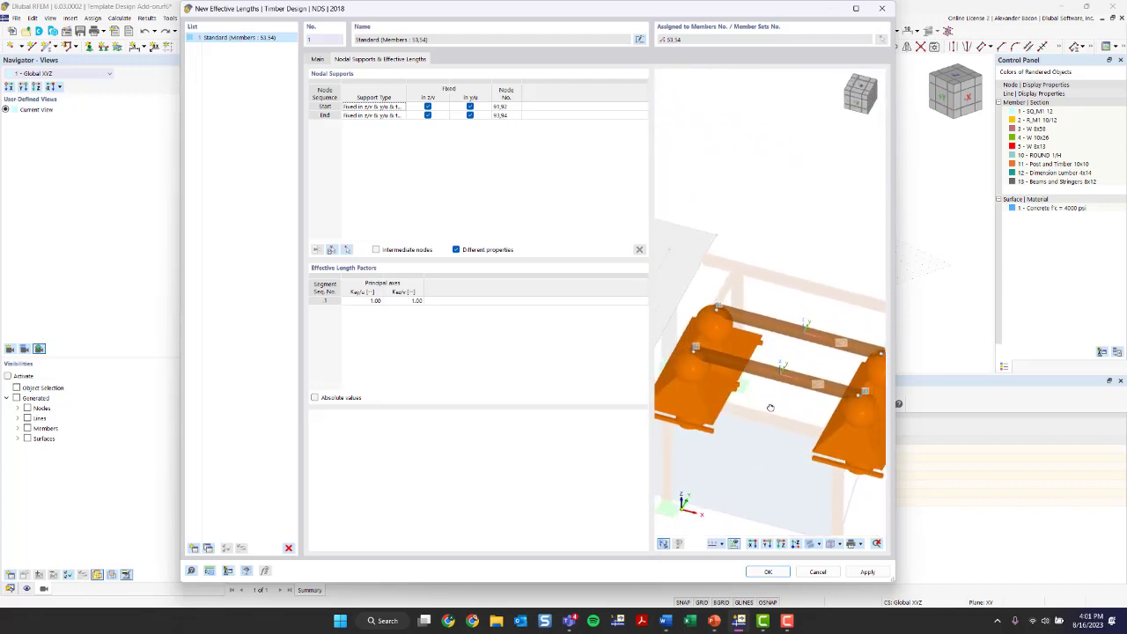
middle_click_drag(718, 309, 734, 340, "ctrl")
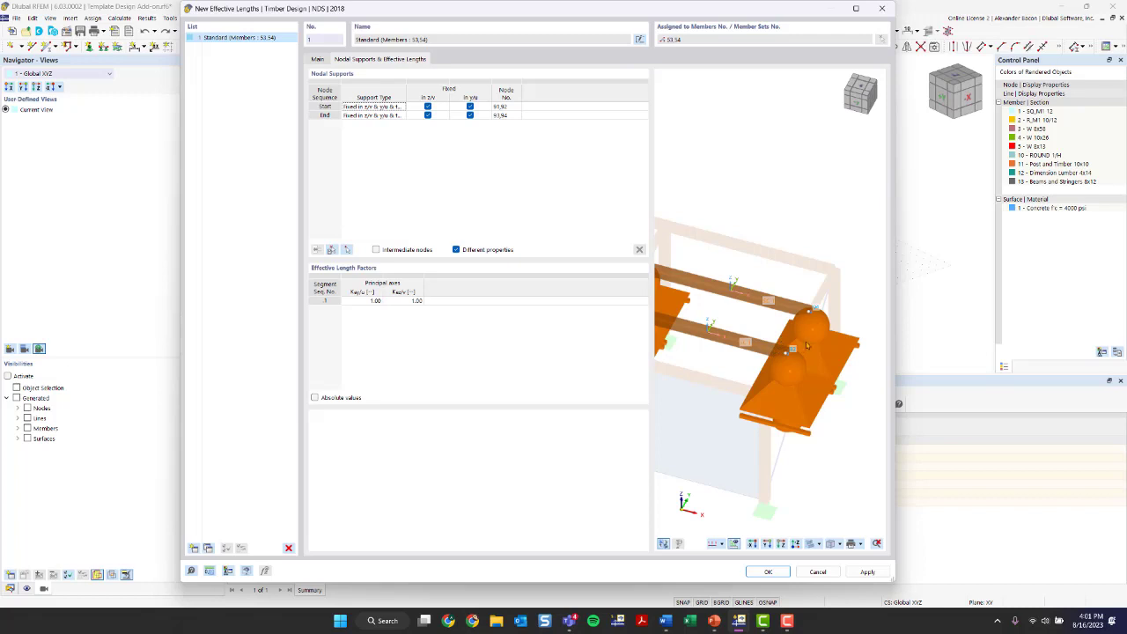
Step: Examine the start and end nodal supports of both beams by highlighting each one in the model preview
middle_click_drag(797, 333, 755, 324, "ctrl")
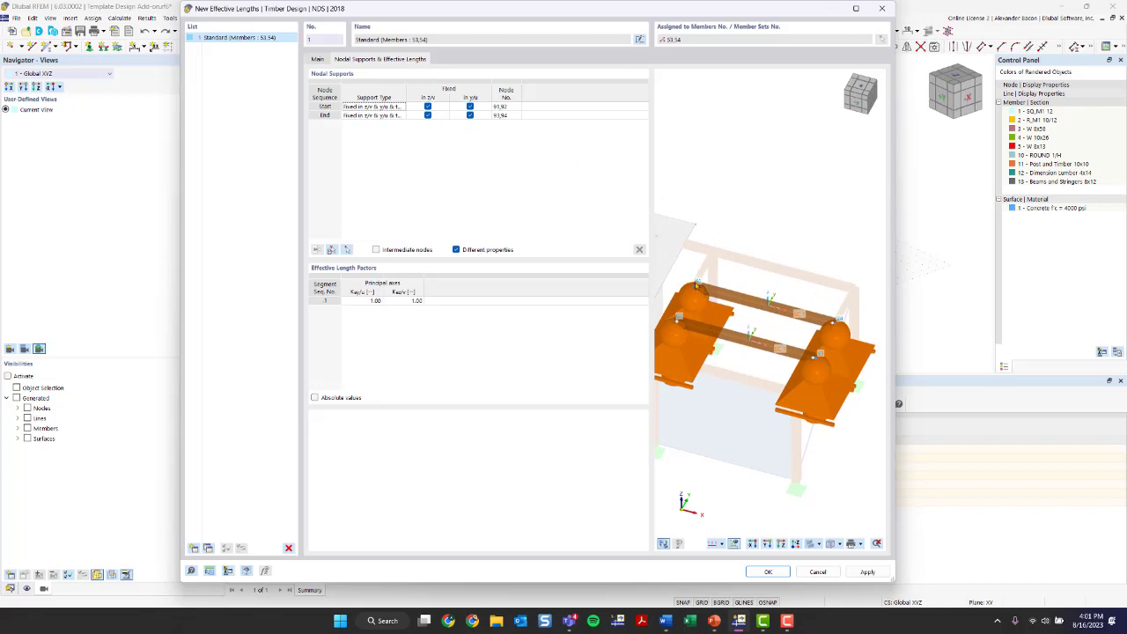
left_click(327, 107)
left_click(327, 109)
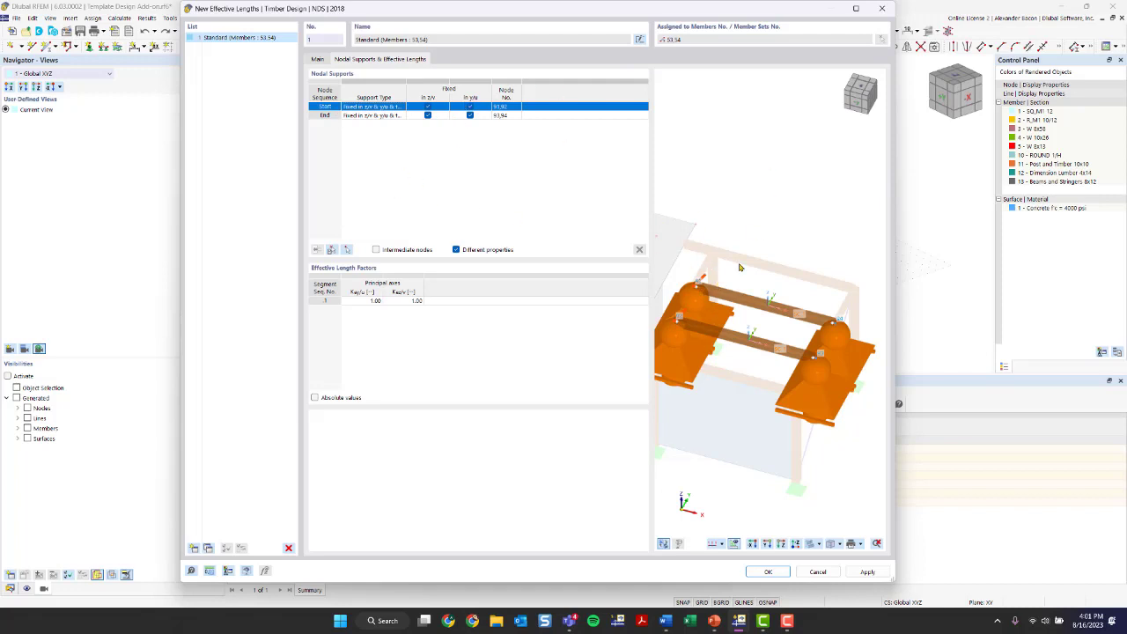
left_click(328, 116)
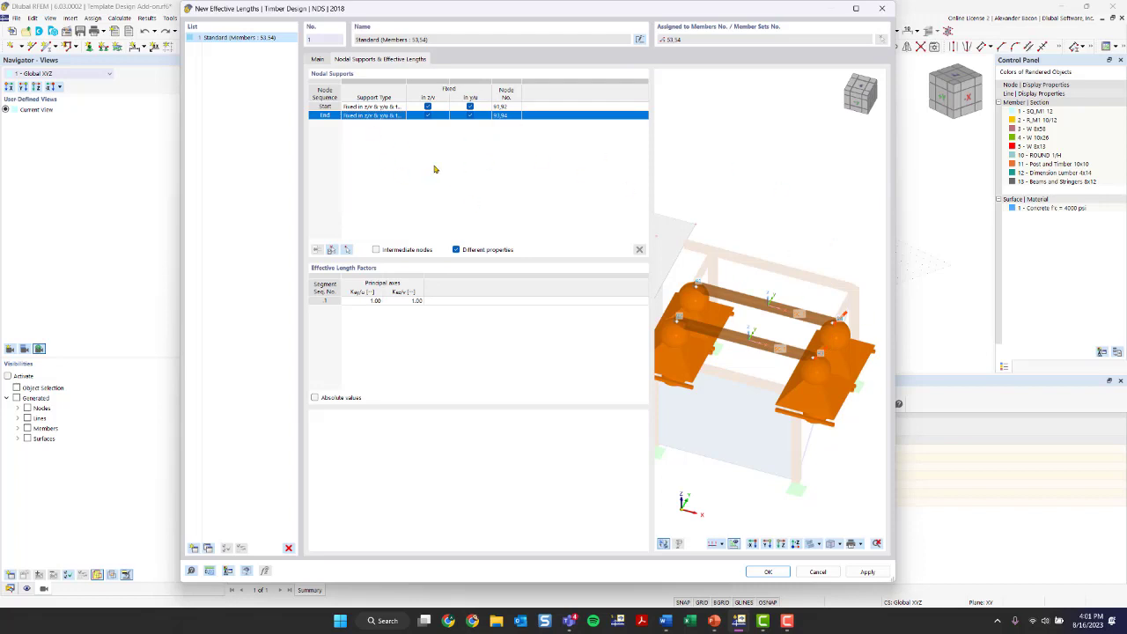
Step: Review the preset effective length factors for the first principal axis and the option to overwrite effective lengths with absolute values
left_click(366, 302)
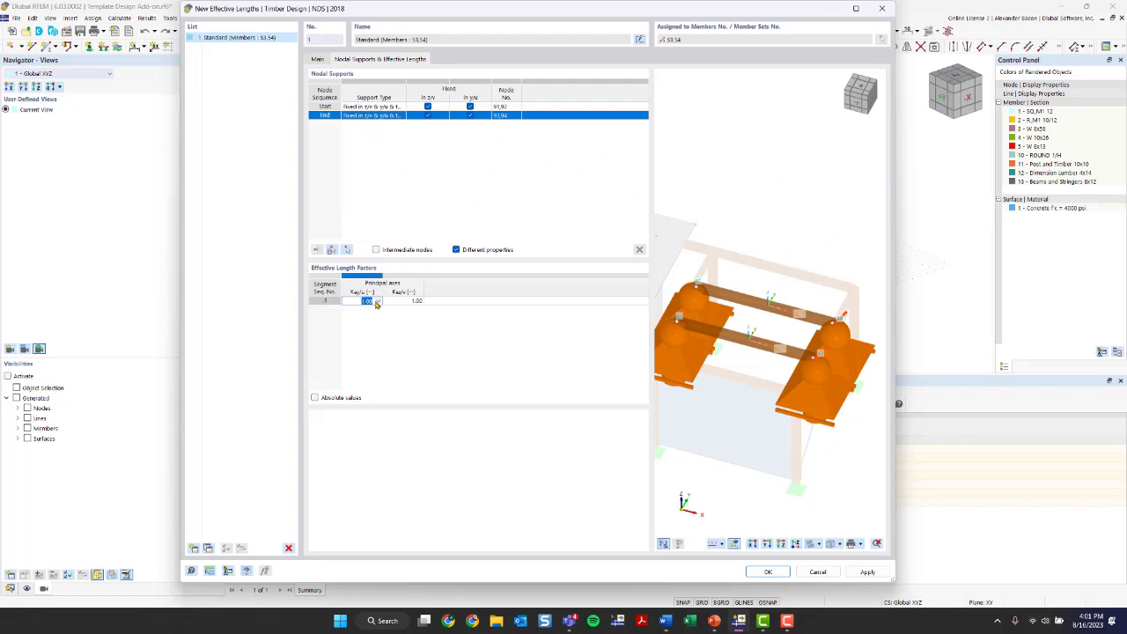
left_click(378, 302)
left_click(377, 301)
left_click(377, 301)
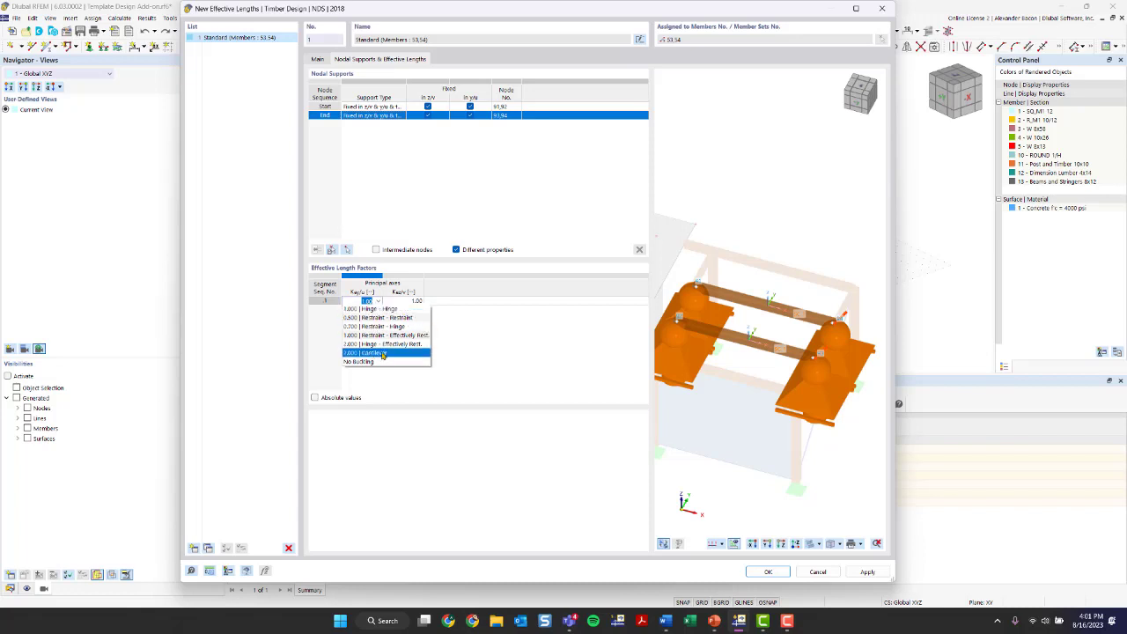
left_click(502, 393)
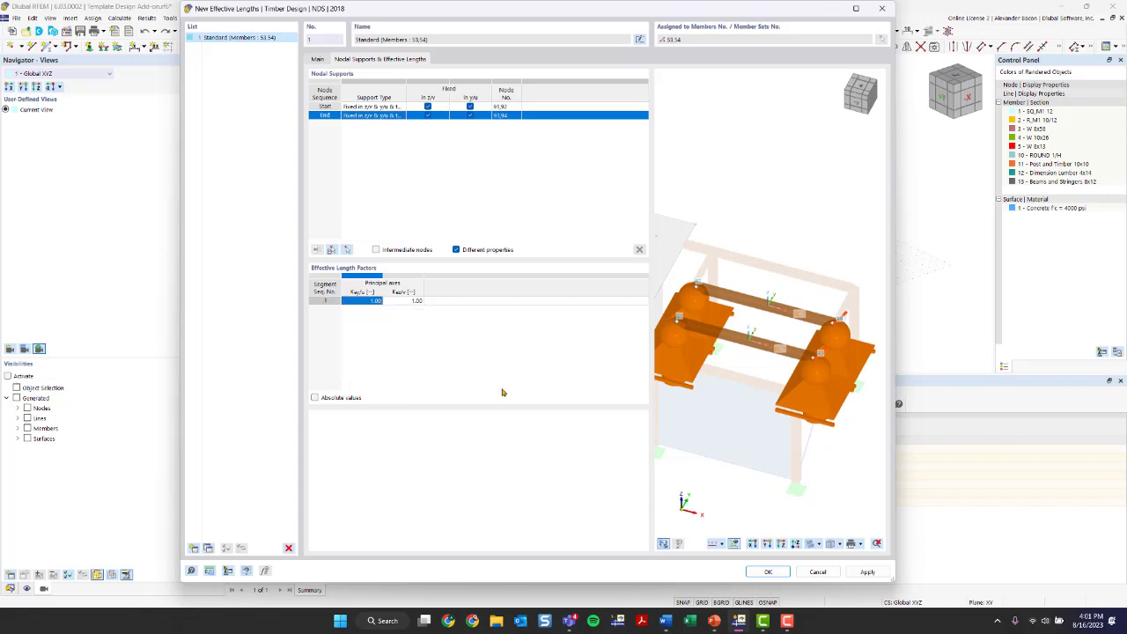
left_click(315, 398)
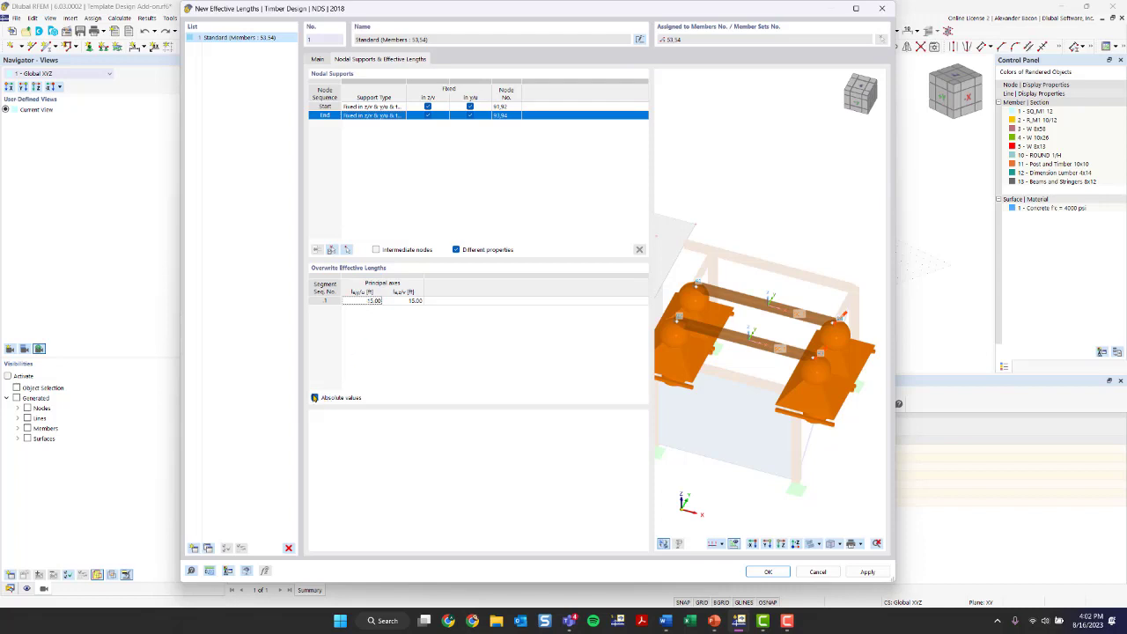
left_click(314, 398)
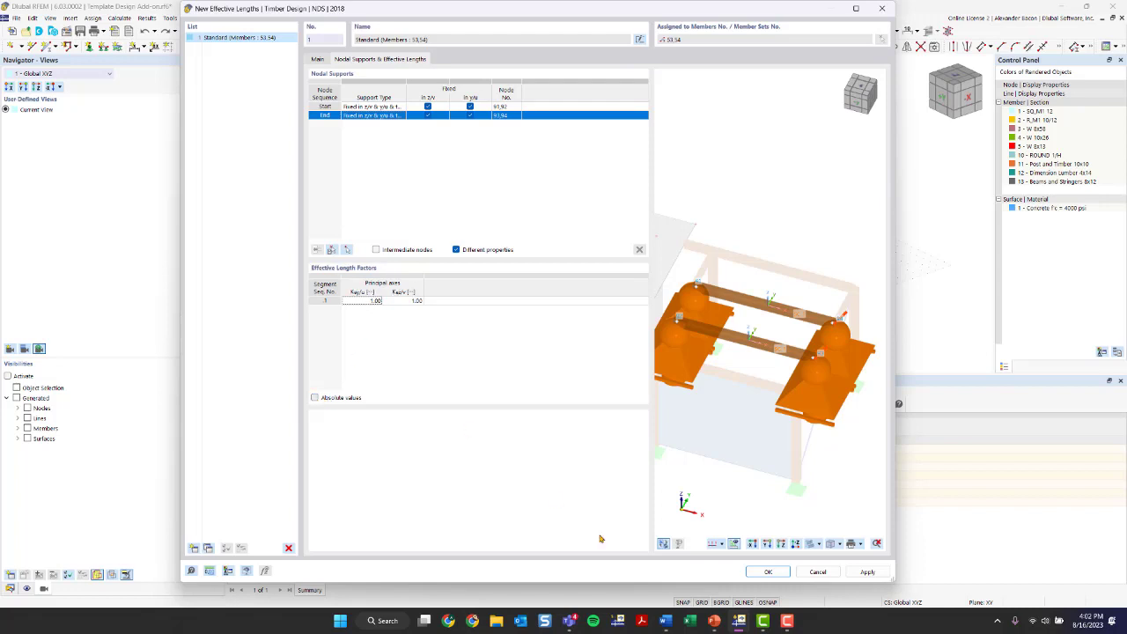
Step: Accept the new effective lengths for beams 53 and 54, allowing the existing Timber Design results to be deleted
left_click(768, 571)
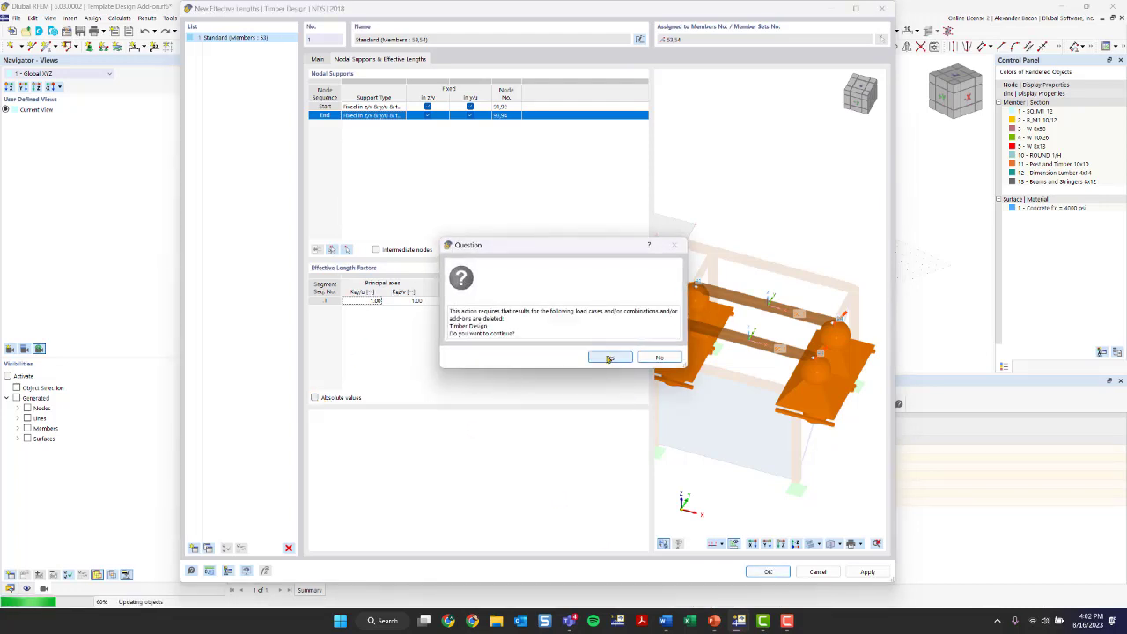
left_click(608, 358)
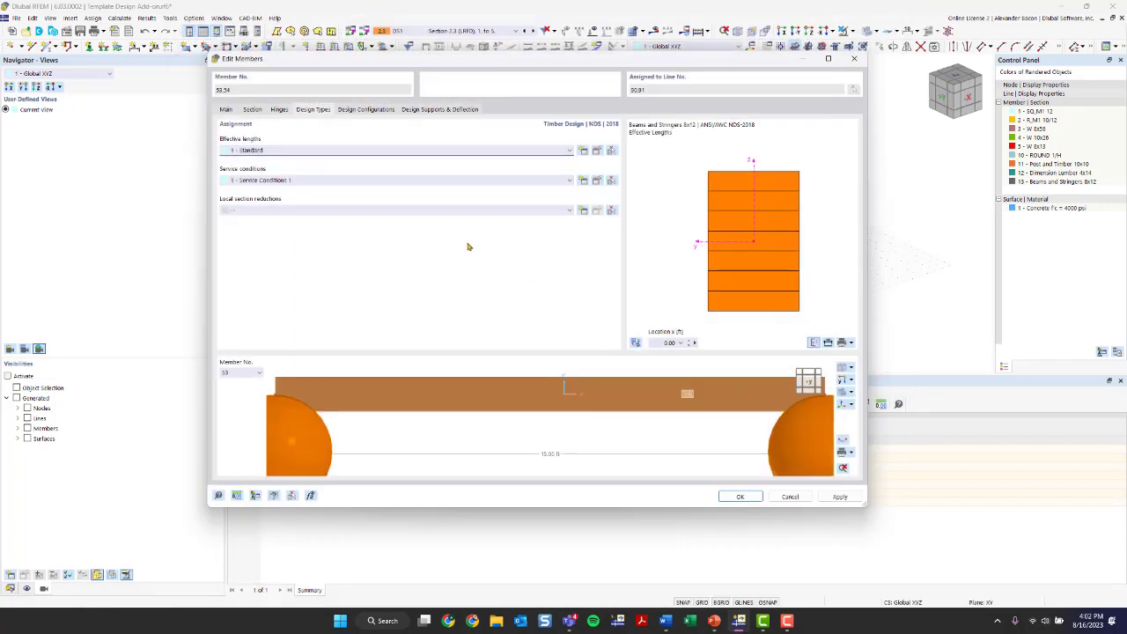
scroll(500, 393, "down", 6)
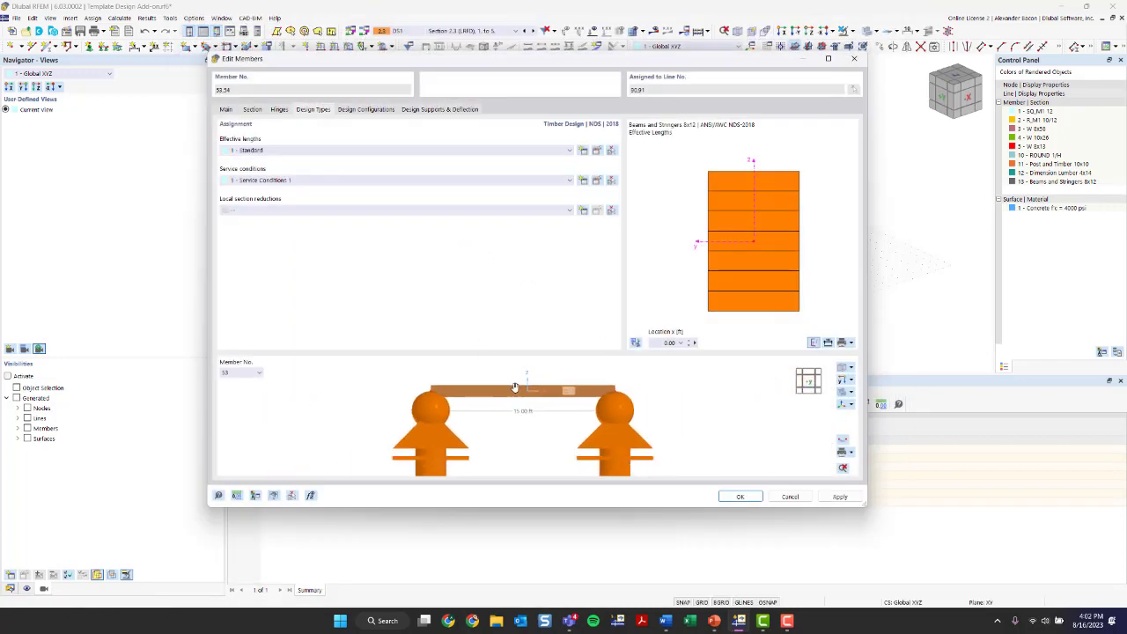
middle_click_drag(516, 388, 566, 459, "ctrl")
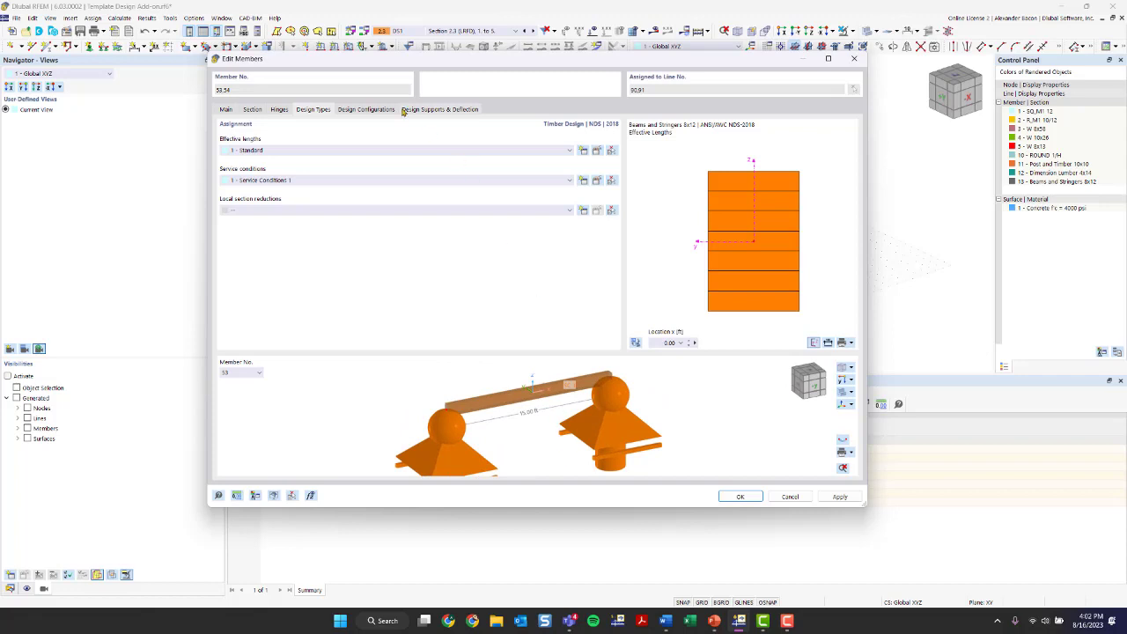
Step: Review the beams' default strength configuration, including its standard NDS 2018 load duration, temperature, format conversion and resistance factors, without changing it
left_click(365, 111)
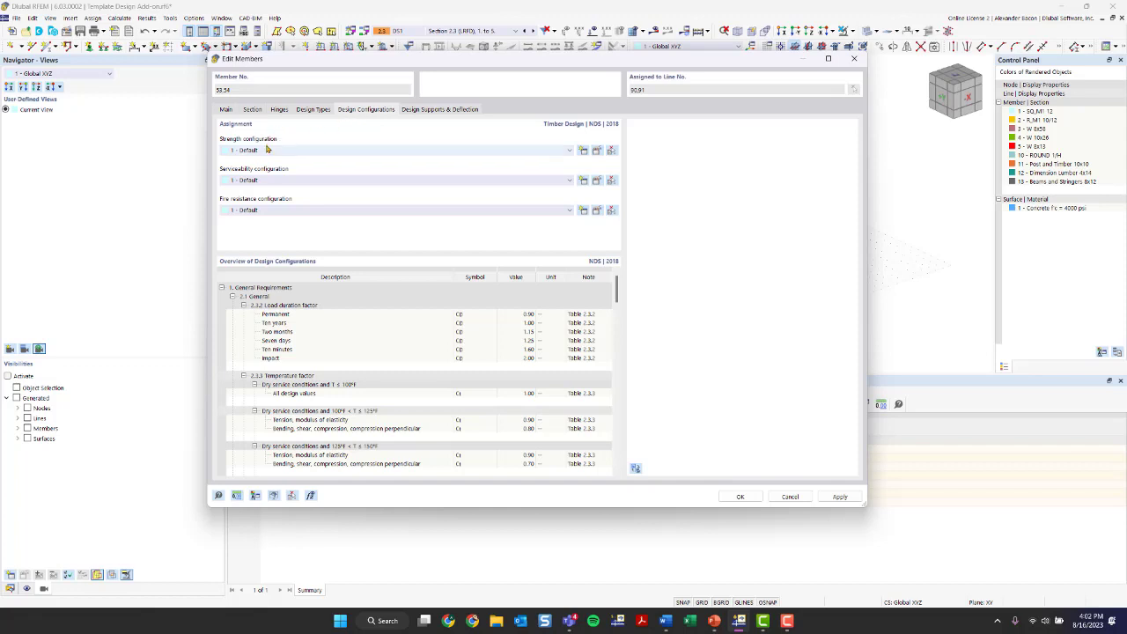
left_click(598, 151)
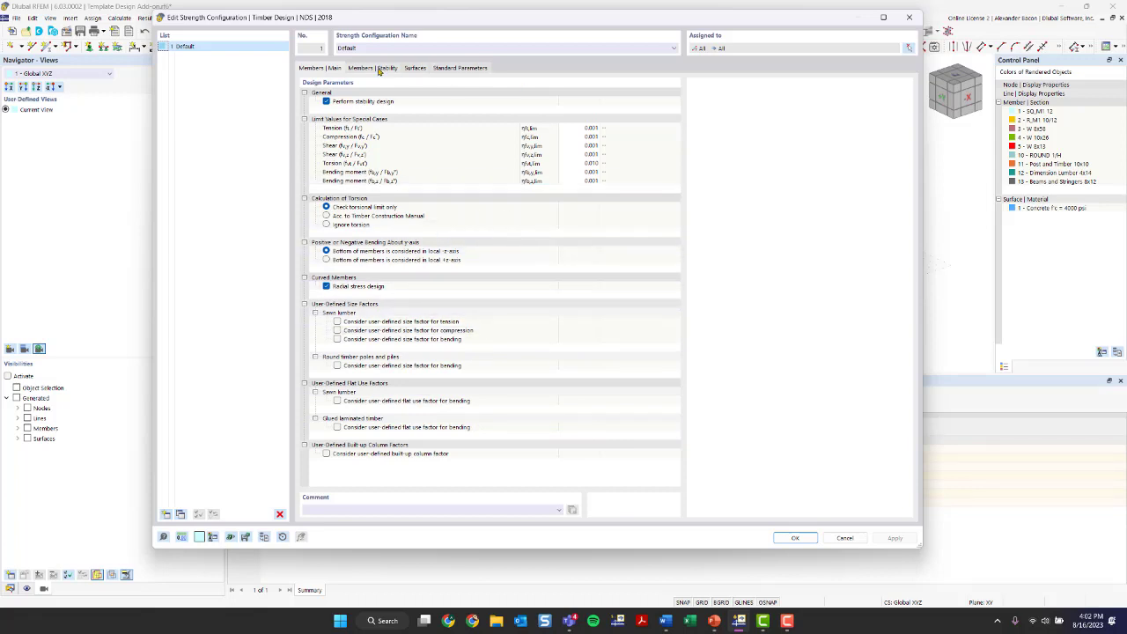
left_click(413, 69)
left_click(452, 70)
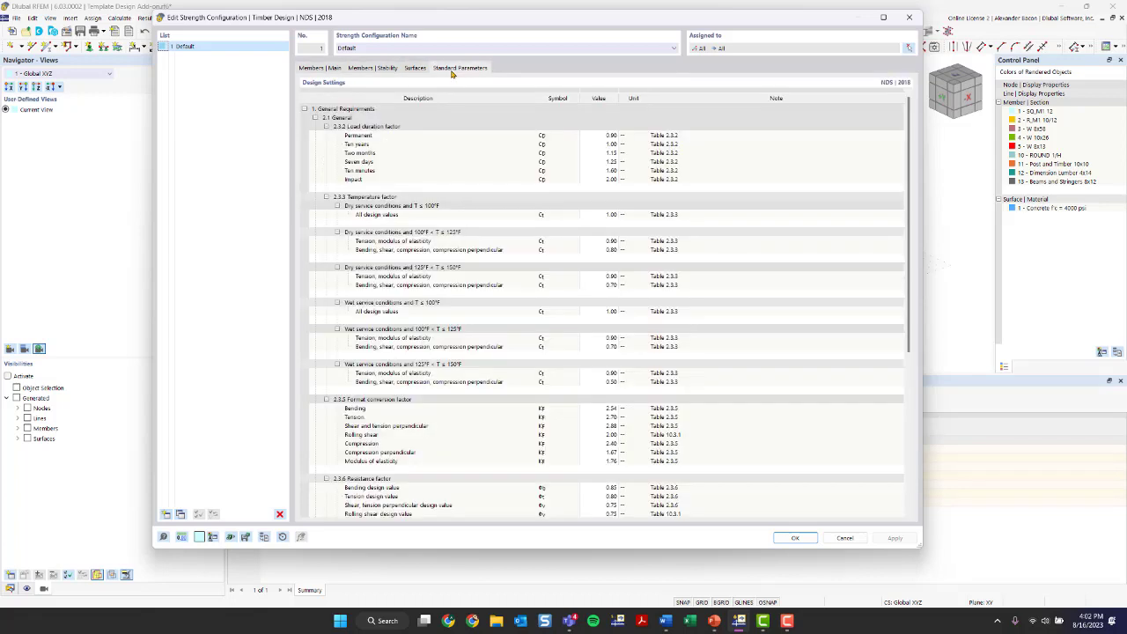
left_click(602, 243)
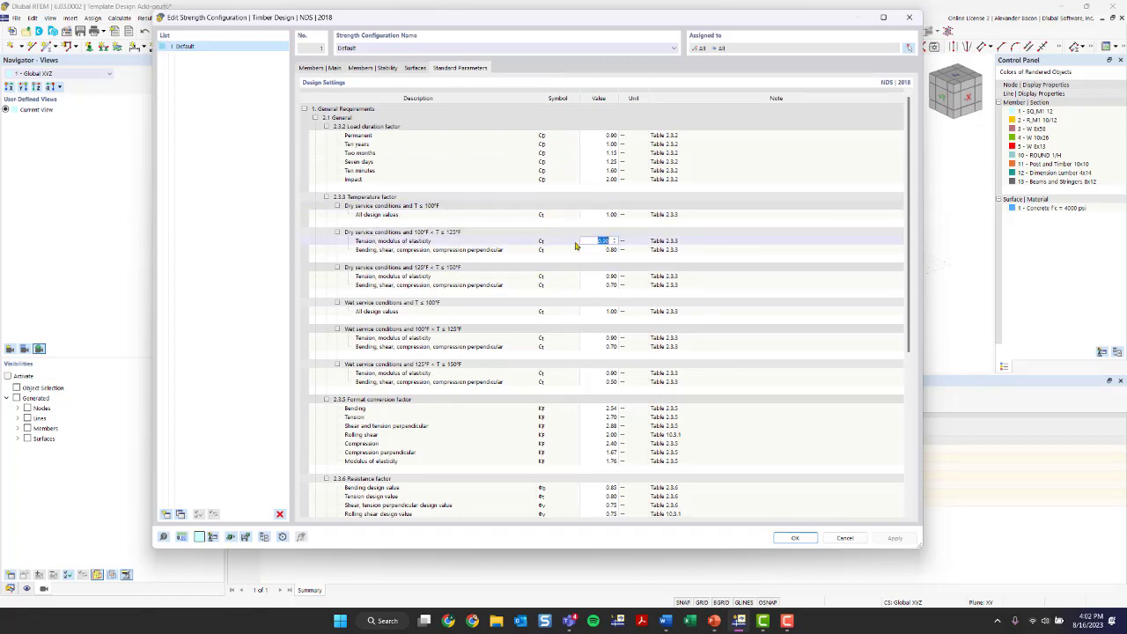
scroll(489, 229, "down", 1)
scroll(489, 229, "down", 2)
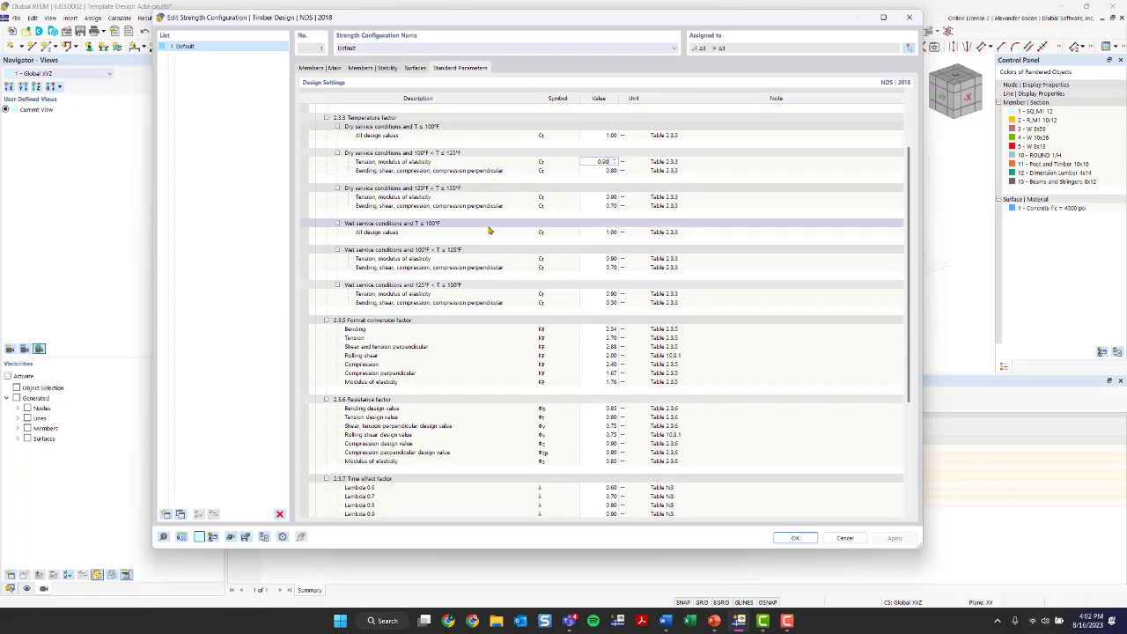
scroll(520, 303, "down", 3)
scroll(519, 303, "up", 6)
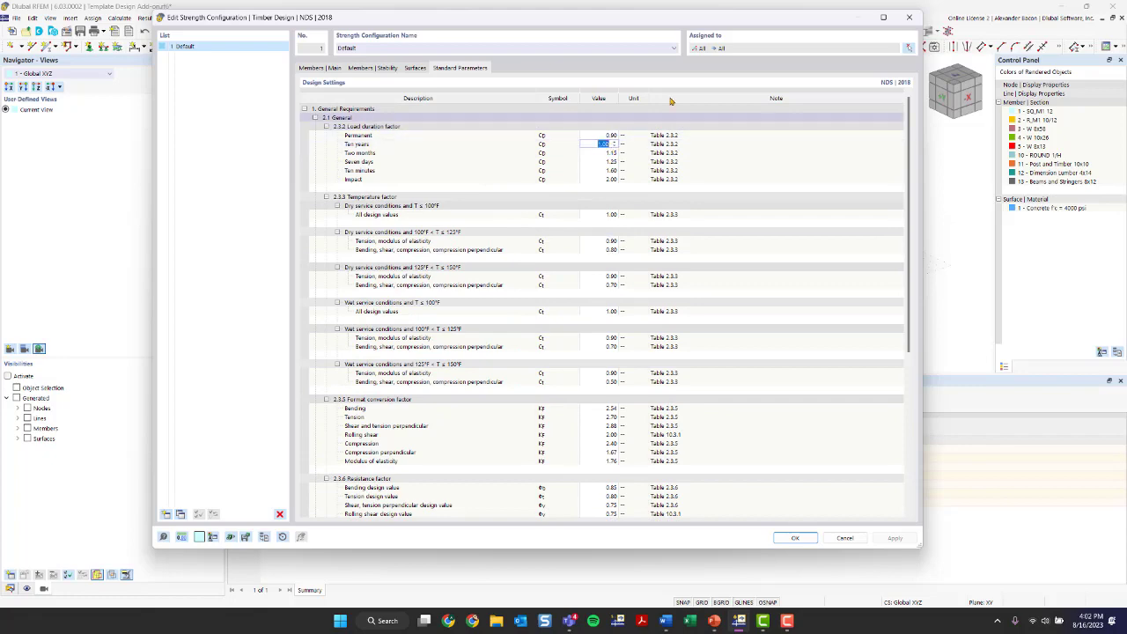
left_click(908, 17)
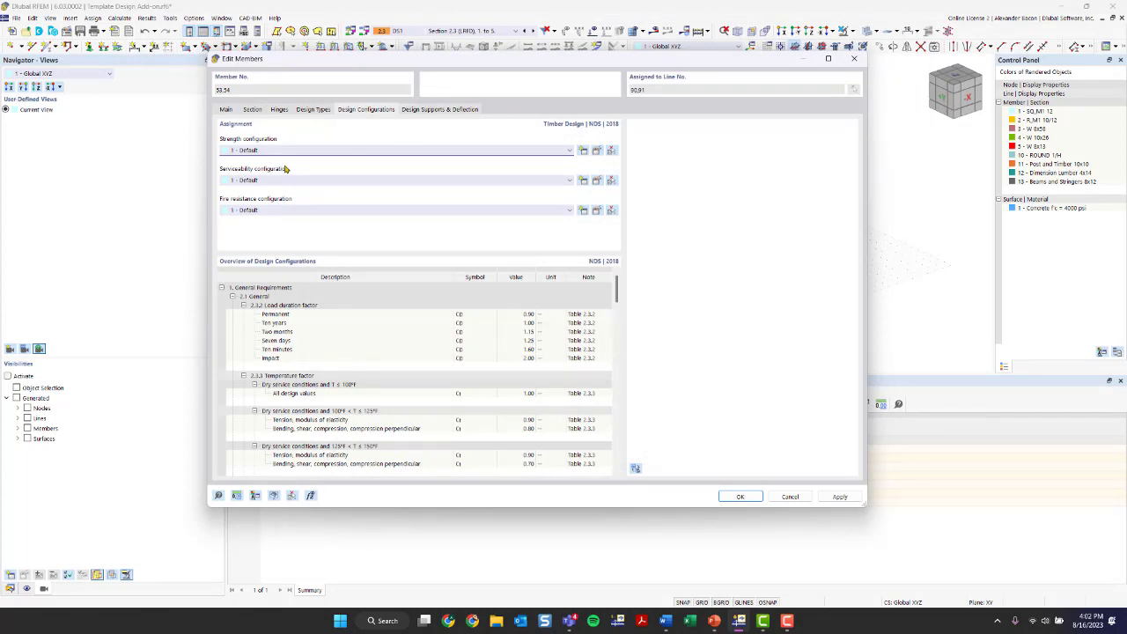
Step: Check the beam and cantilever deflection limits in the default serviceability configuration
left_click(597, 180)
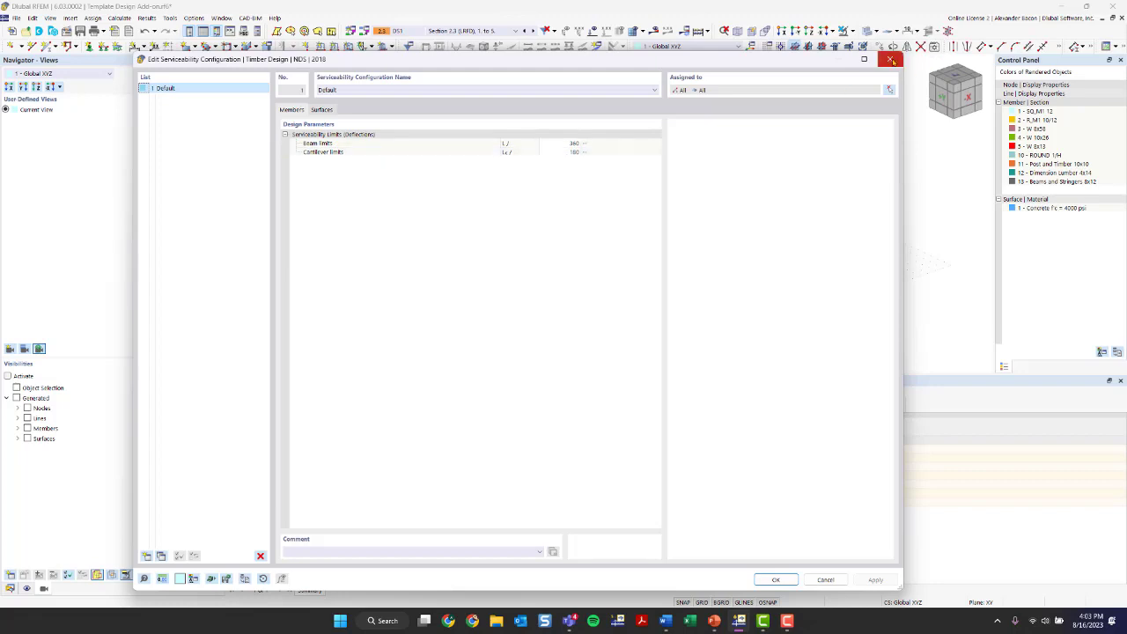
left_click(890, 59)
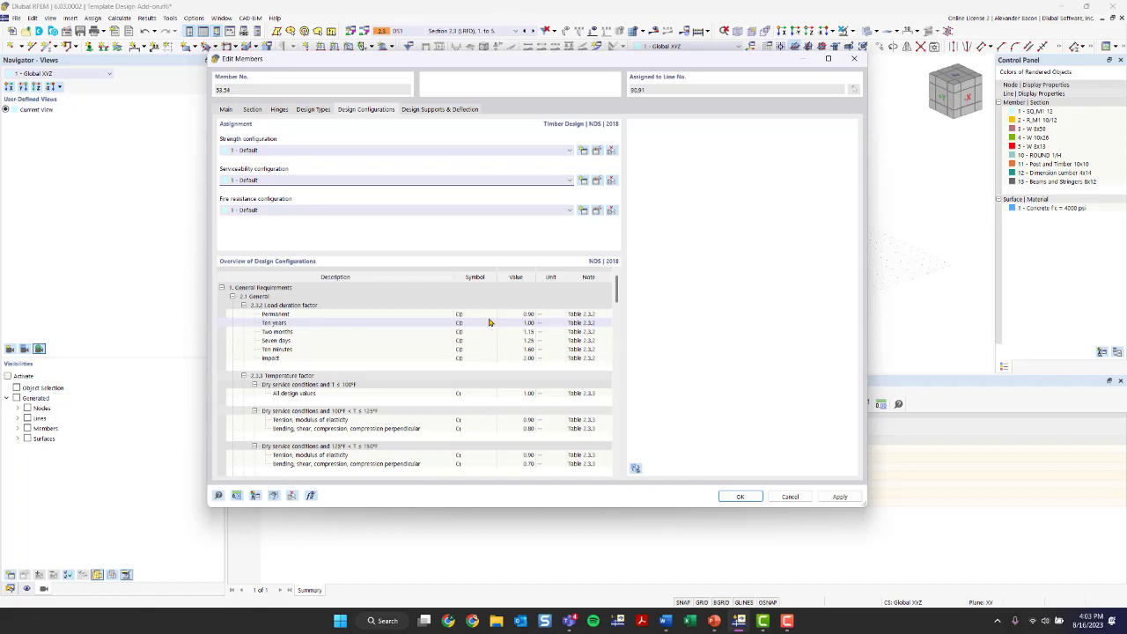
Step: Check the design supports and deflection settings of members 53 and 54, and apply the member edits, allowing deletion of the existing design results
left_click(432, 109)
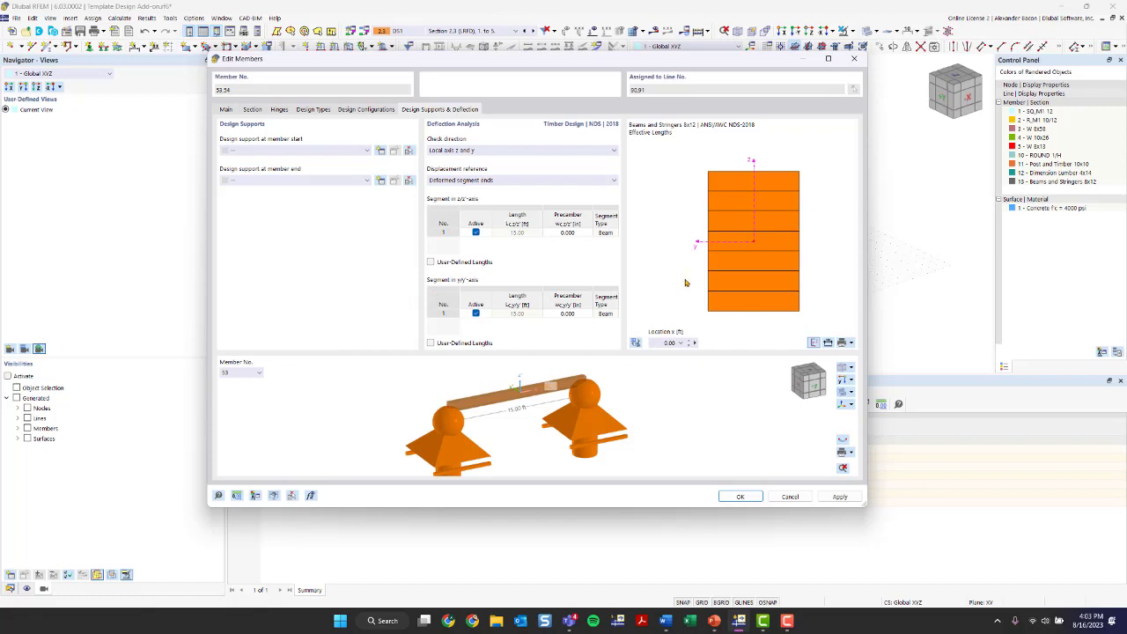
left_click(259, 154)
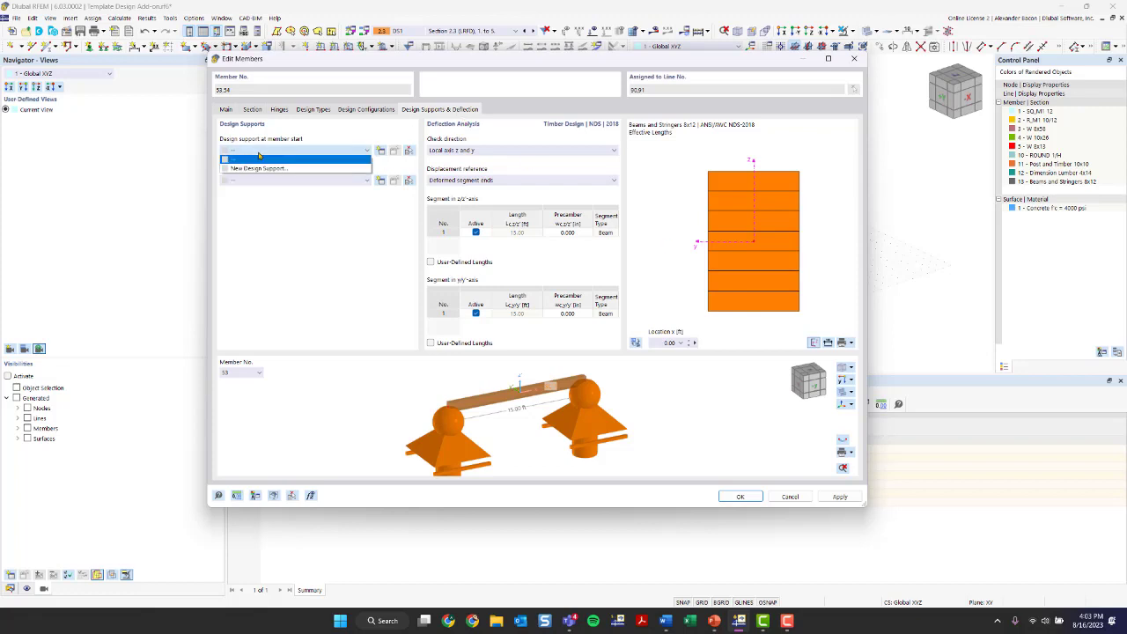
left_click(259, 157)
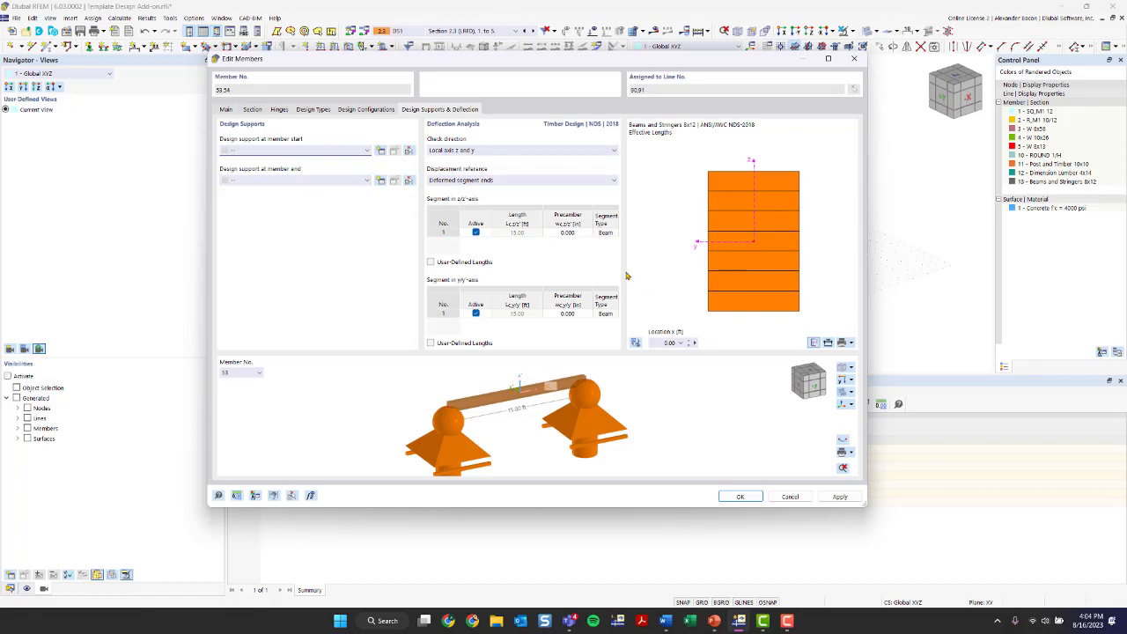
left_click(741, 498)
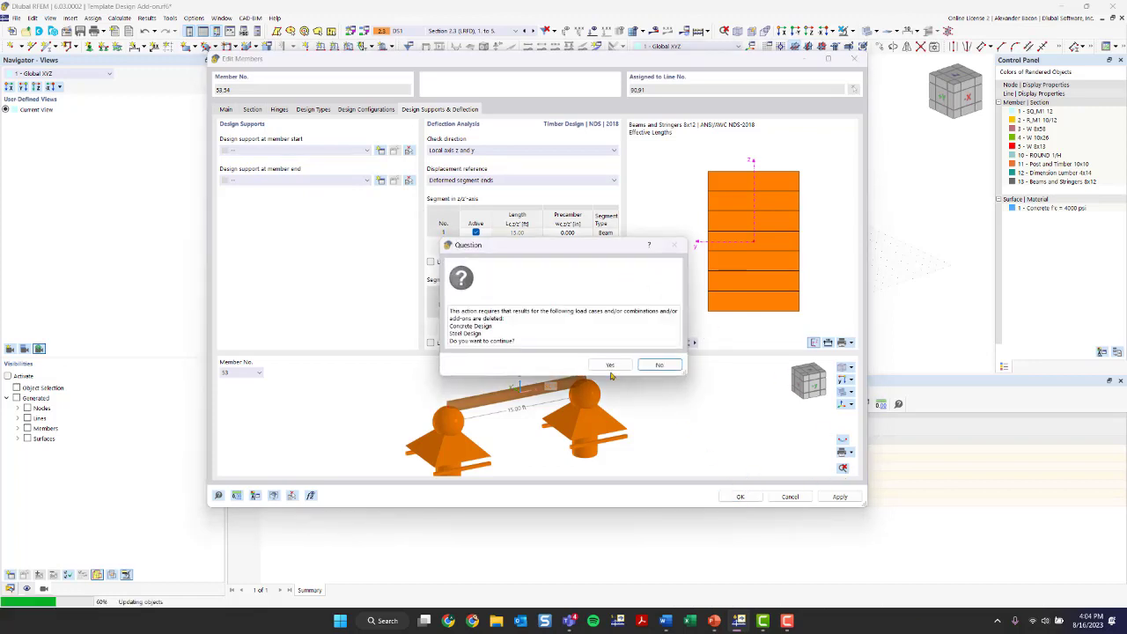
left_click(607, 368)
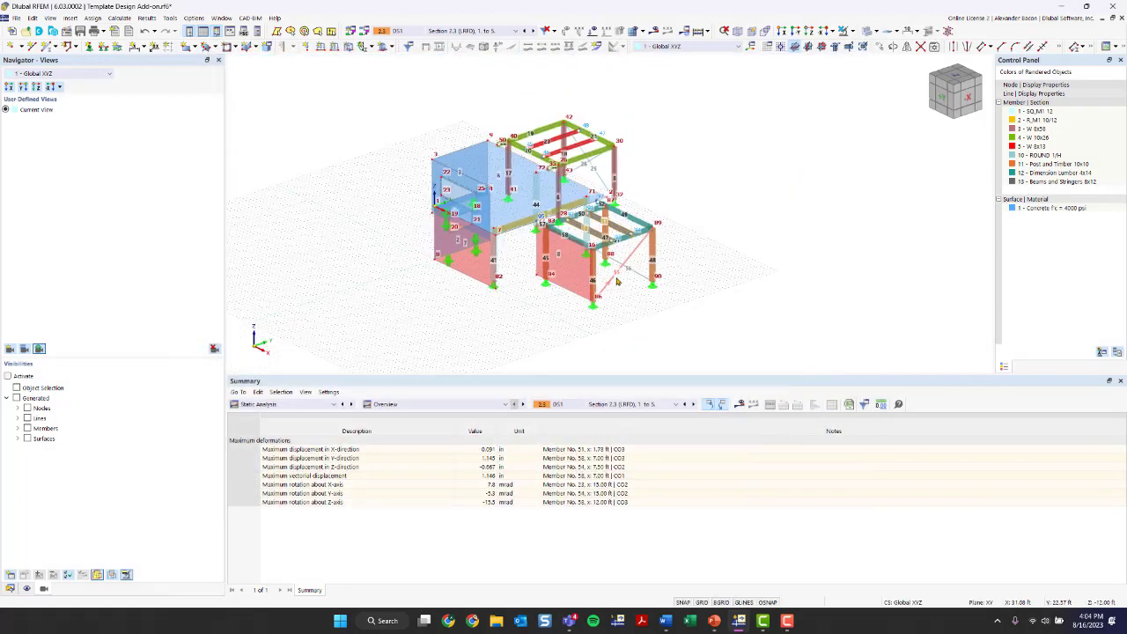
Step: Turn off the object numbering in the model view
right_click(715, 164)
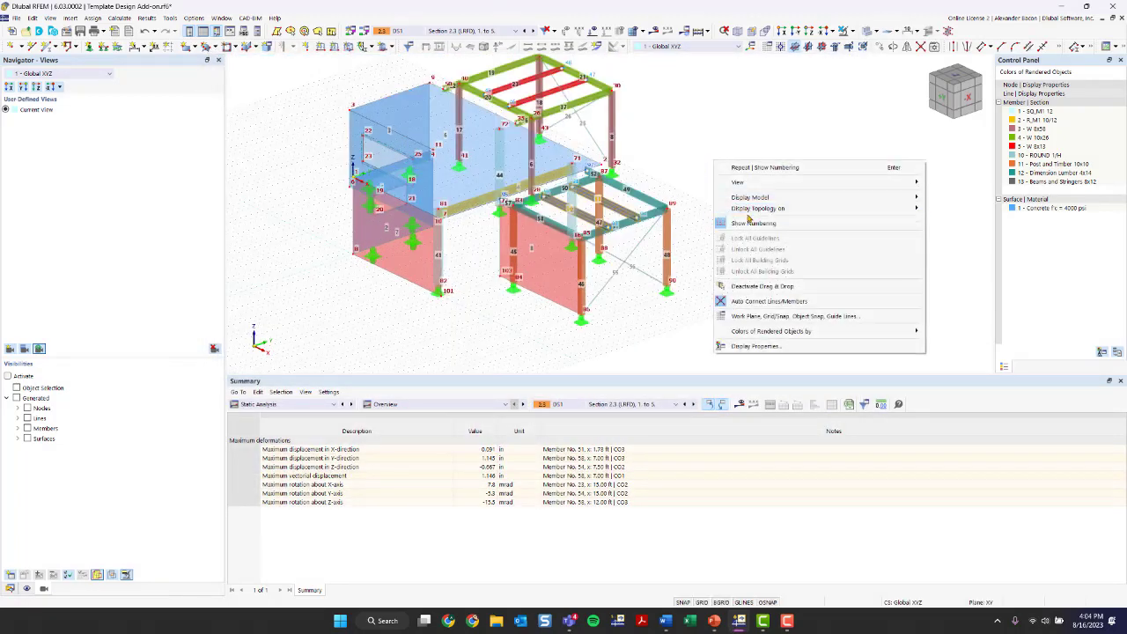
left_click(748, 217)
right_click(703, 192)
left_click(741, 254)
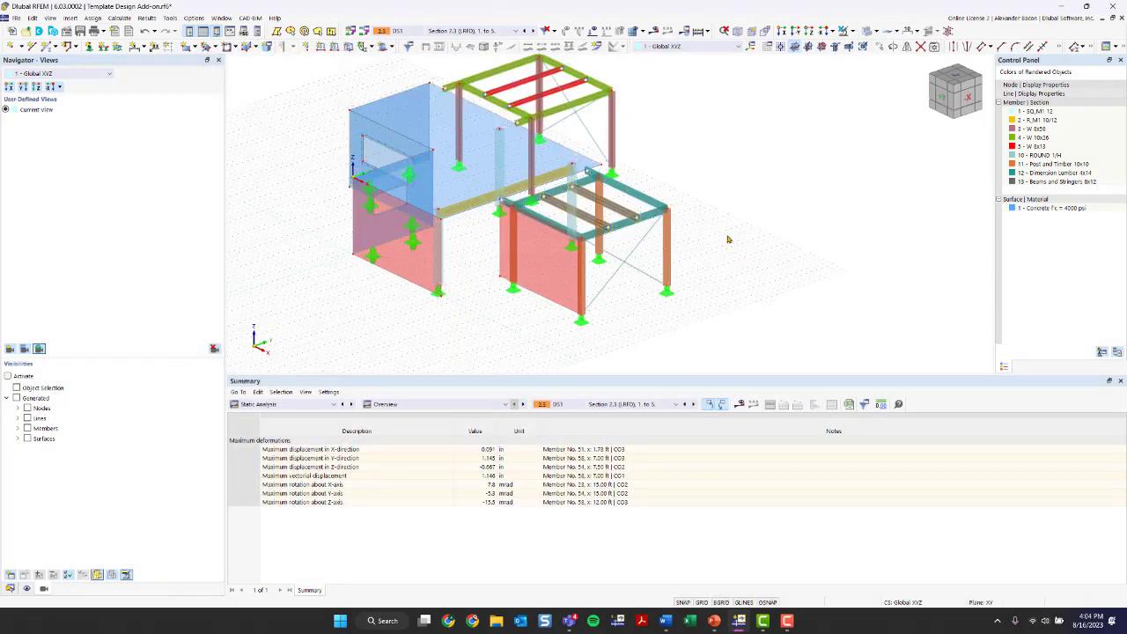
Step: Enlarge the table area by narrowing the navigator, and switch the table to the Timber Design category
scroll(568, 225, "up", 3)
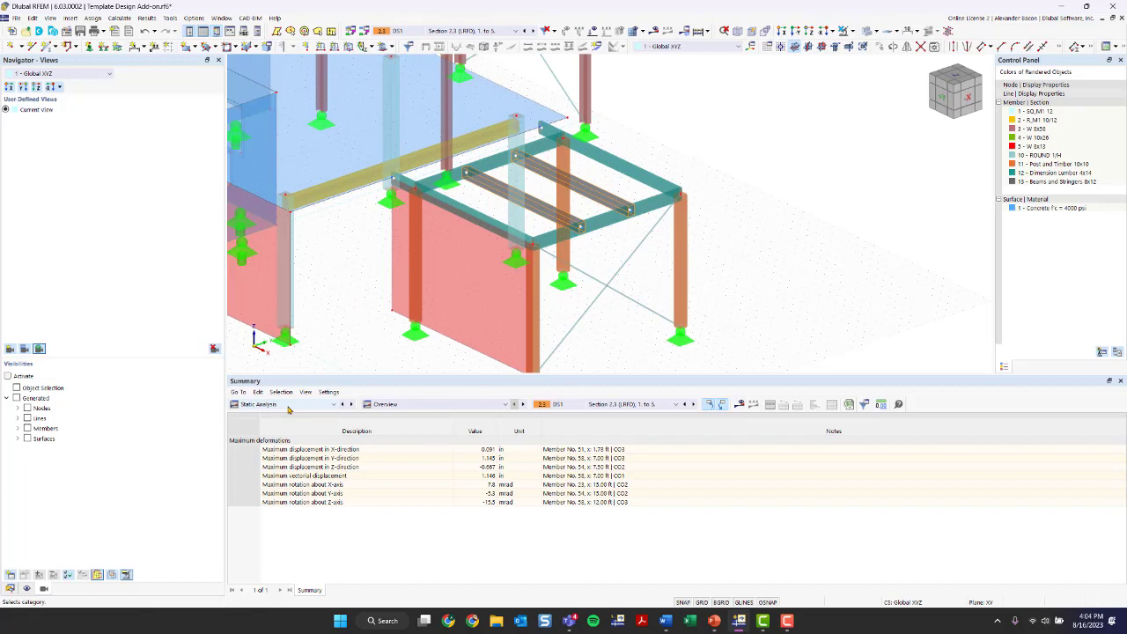
left_click_drag(226, 322, 142, 323)
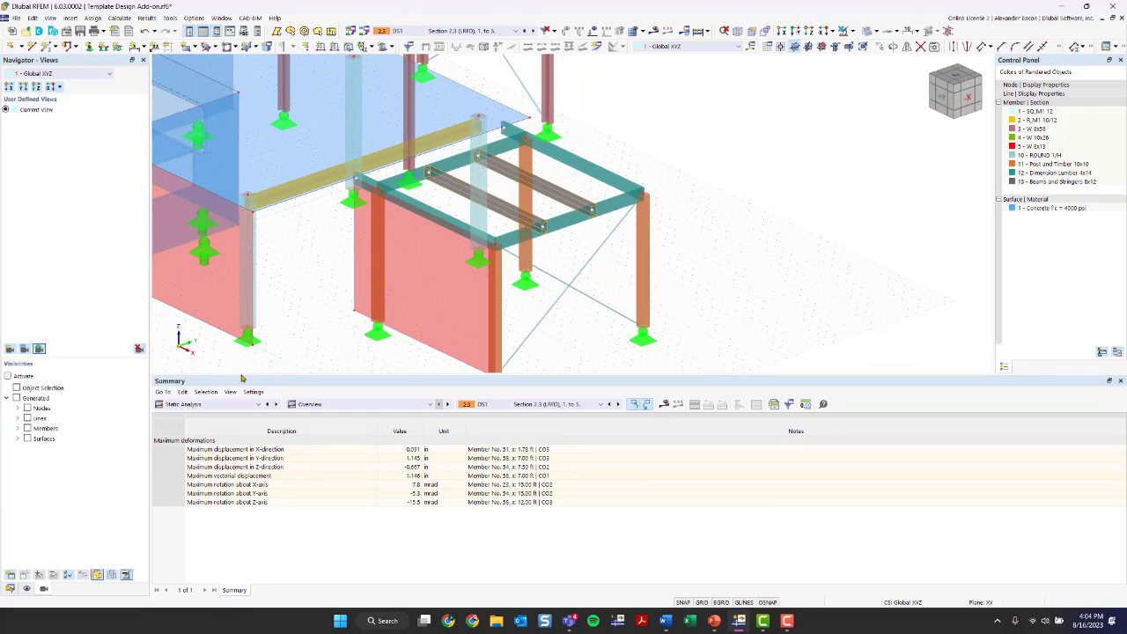
left_click_drag(245, 379, 241, 346)
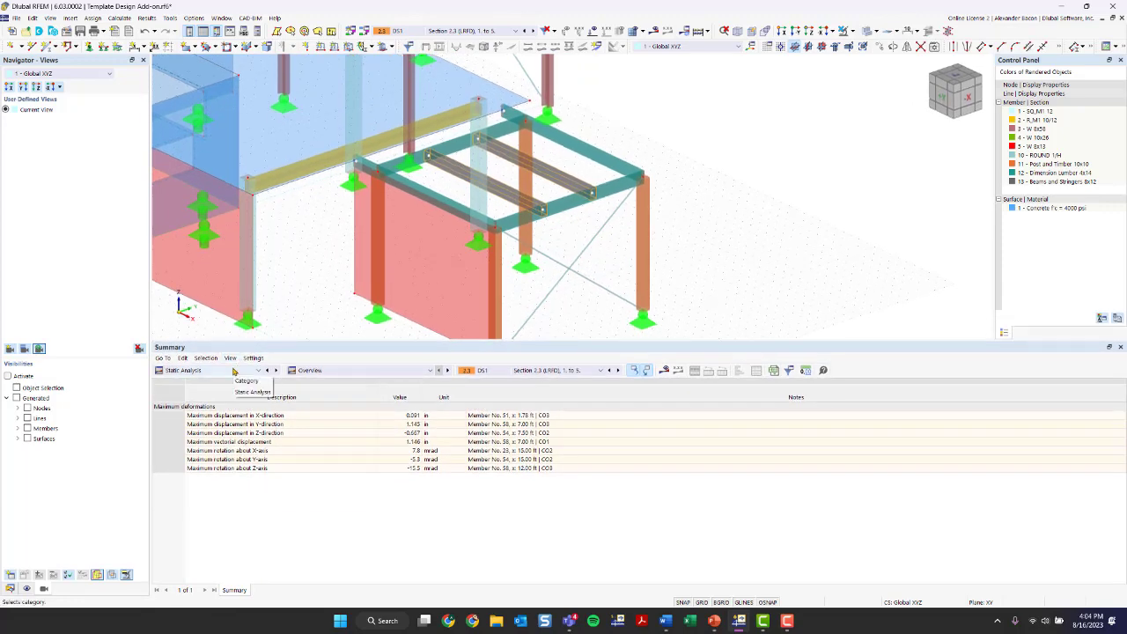
left_click(234, 371)
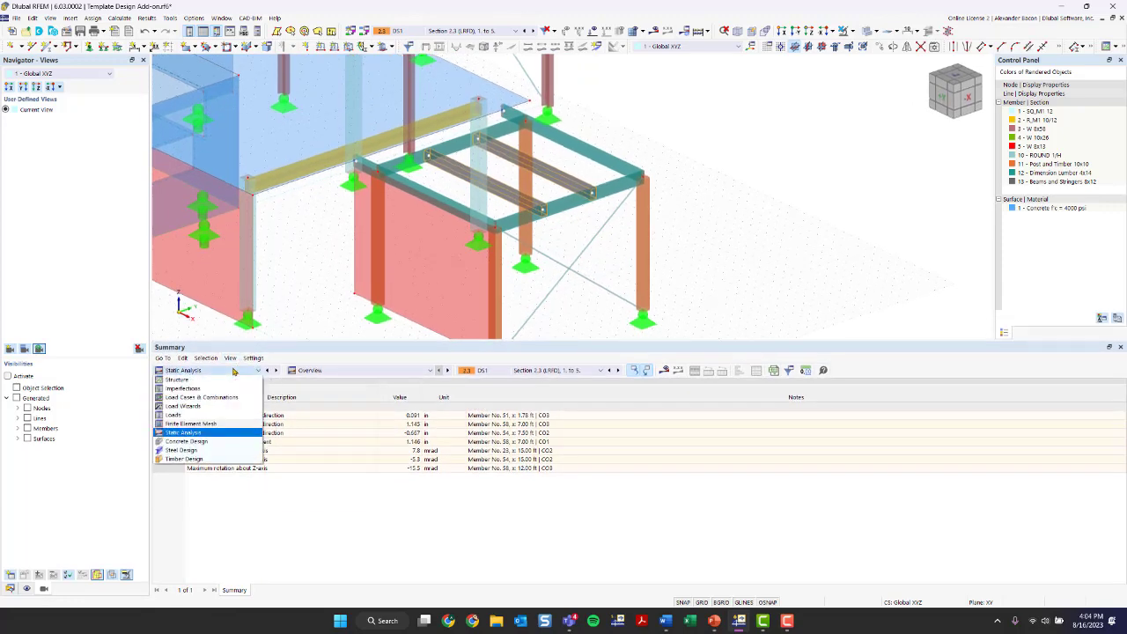
left_click(202, 460)
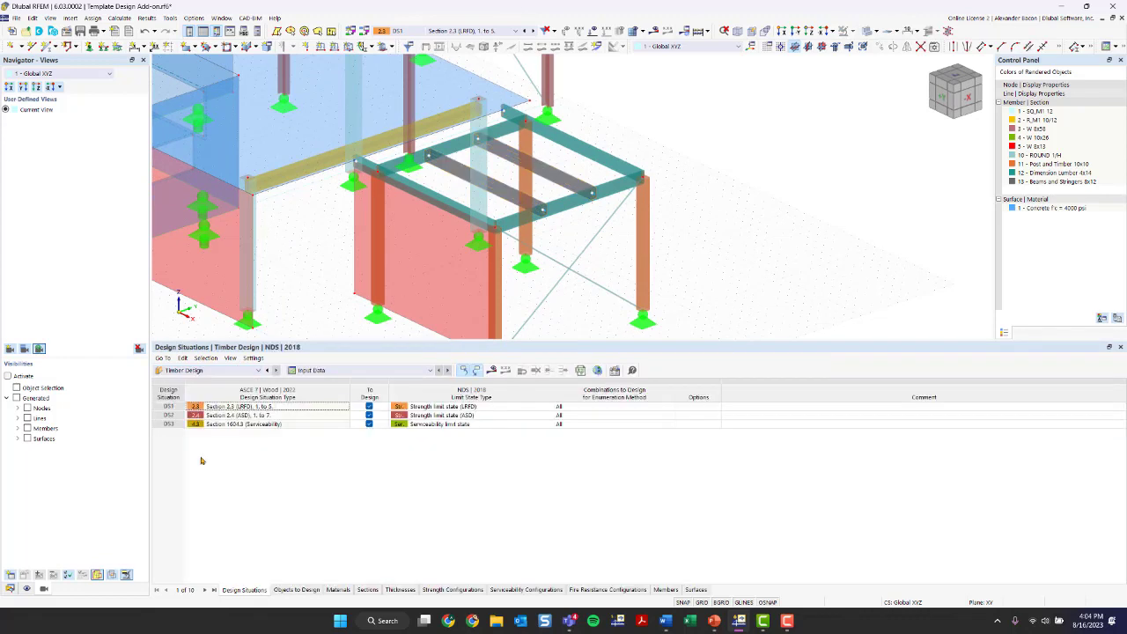
Step: Exclude the Section 2.4 (ASD) design situation from the timber design input data
left_click(359, 371)
left_click(360, 376)
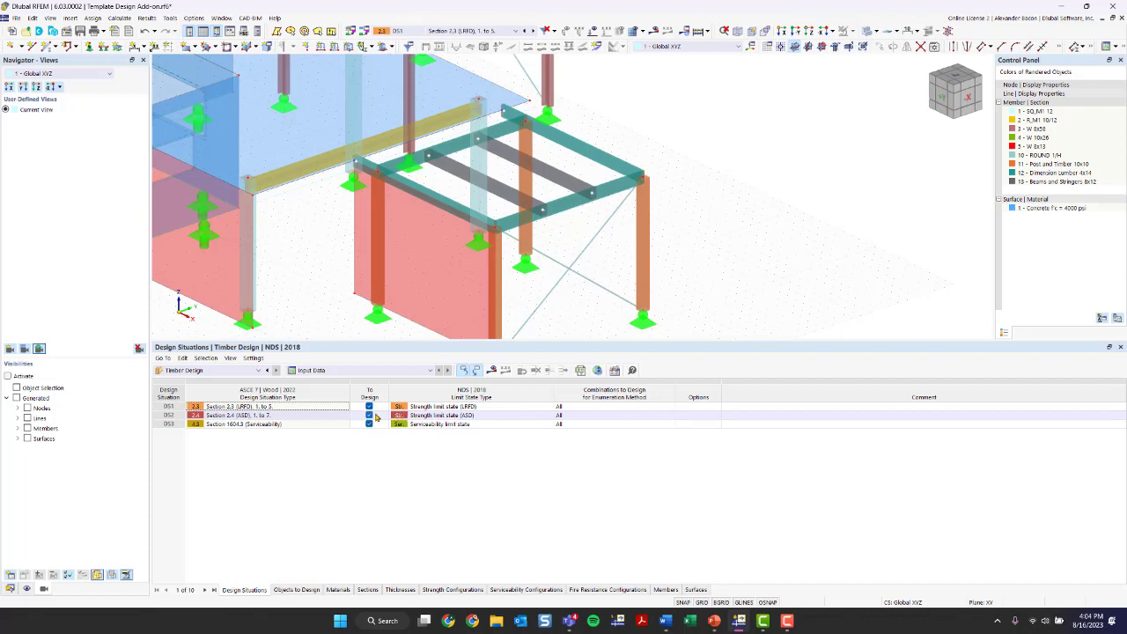
left_click(369, 414)
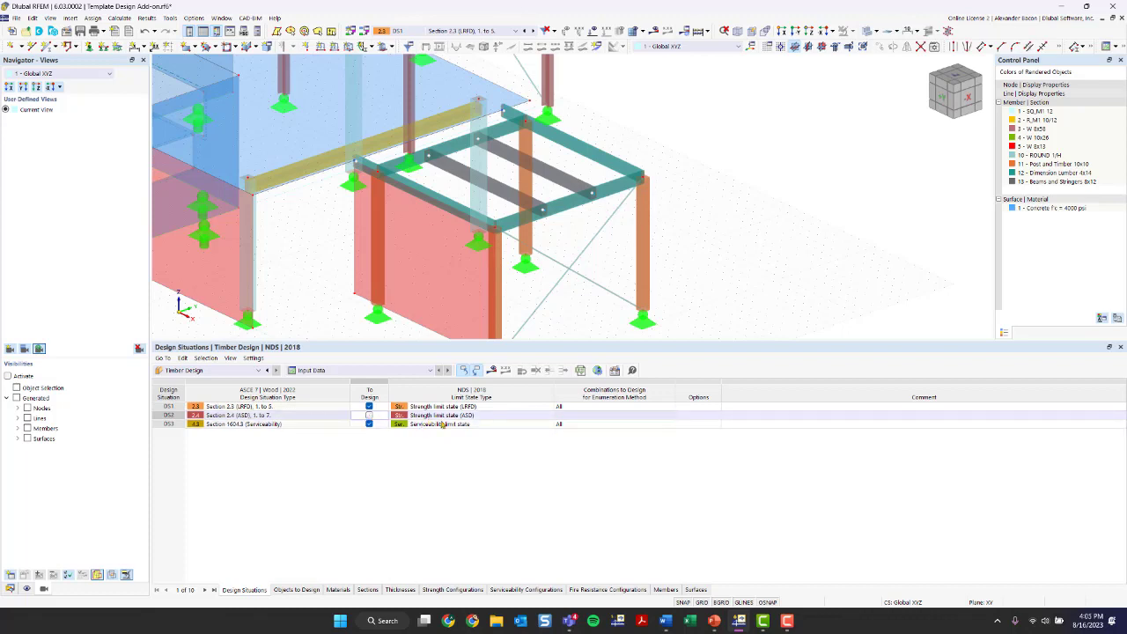
left_click(228, 425)
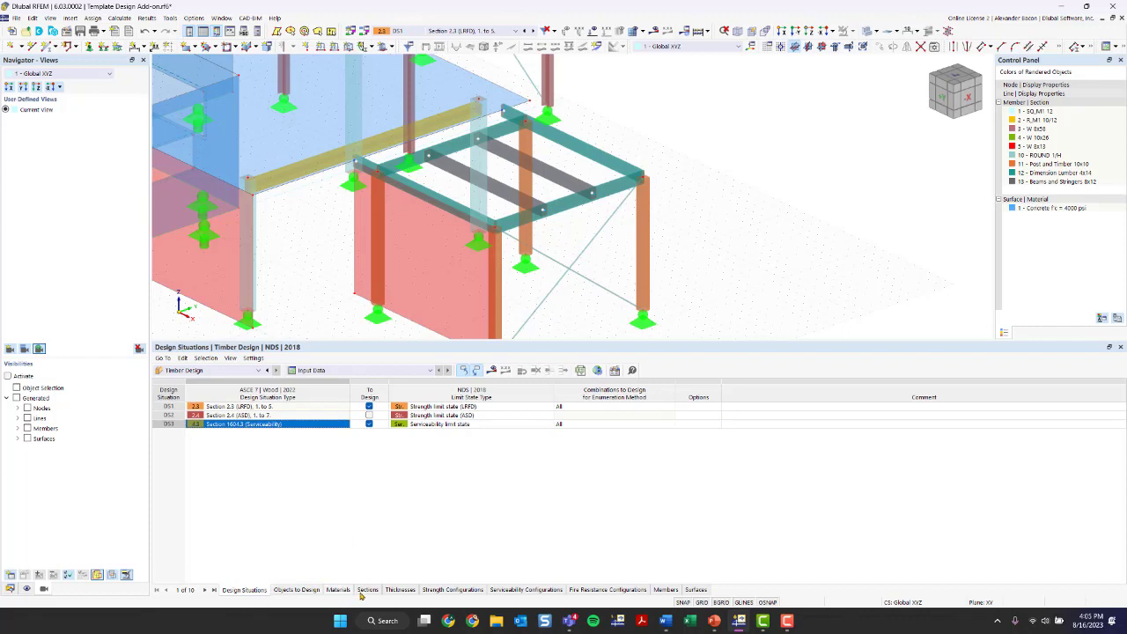
Step: Deselect designing all surfaces and all members, and assign only the two roof beams, members 53 and 54, to the timber design
left_click(296, 589)
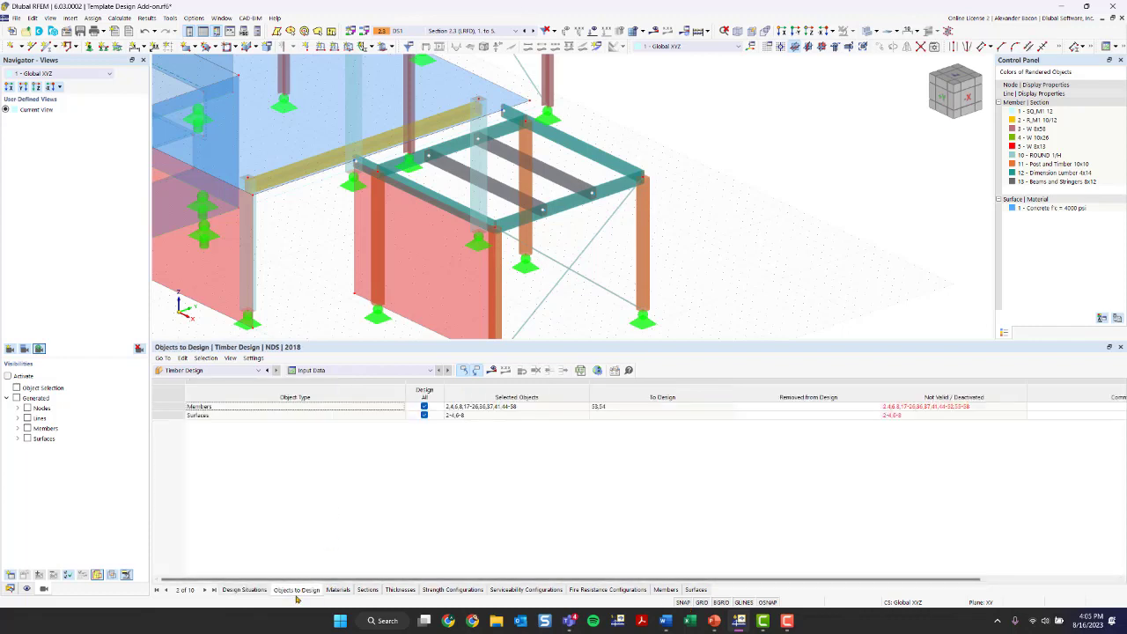
left_click(424, 415)
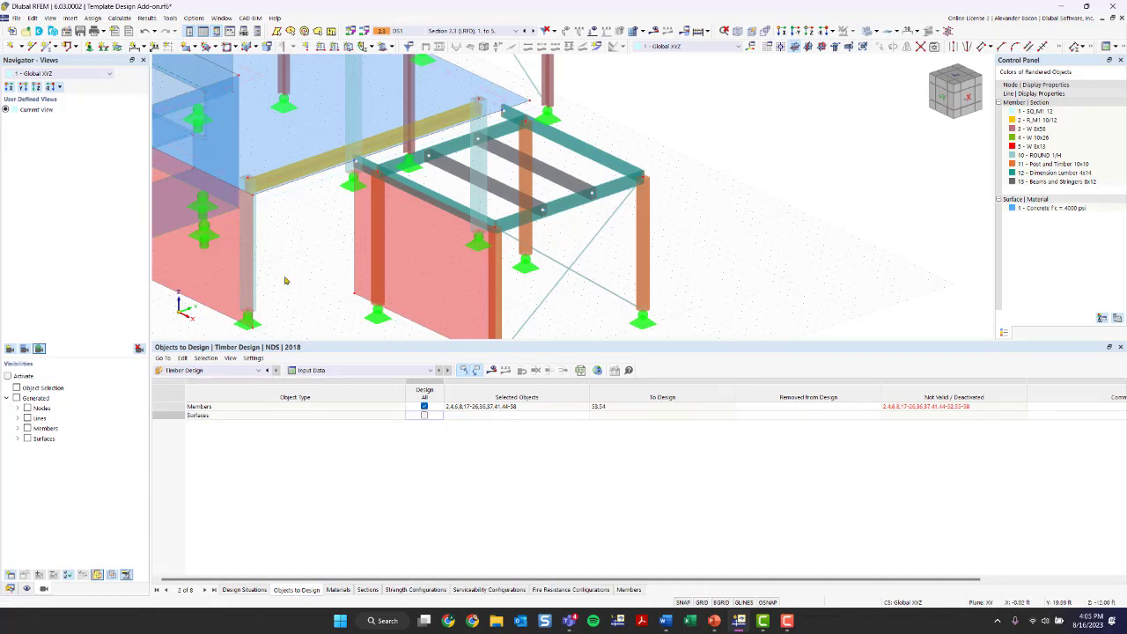
left_click(424, 407)
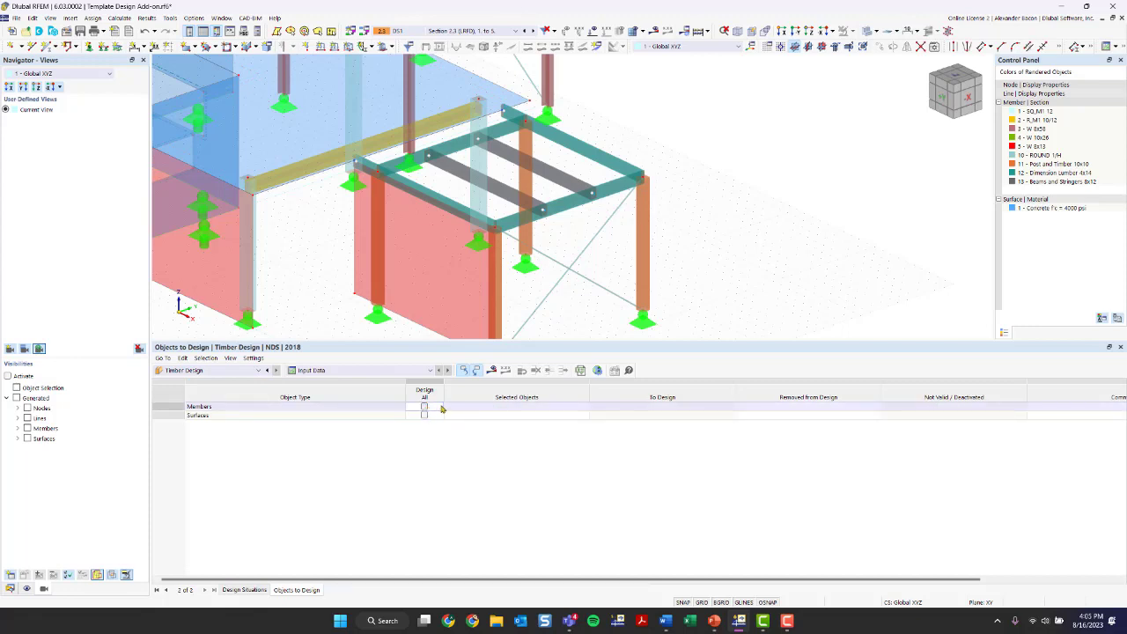
double_click(490, 408)
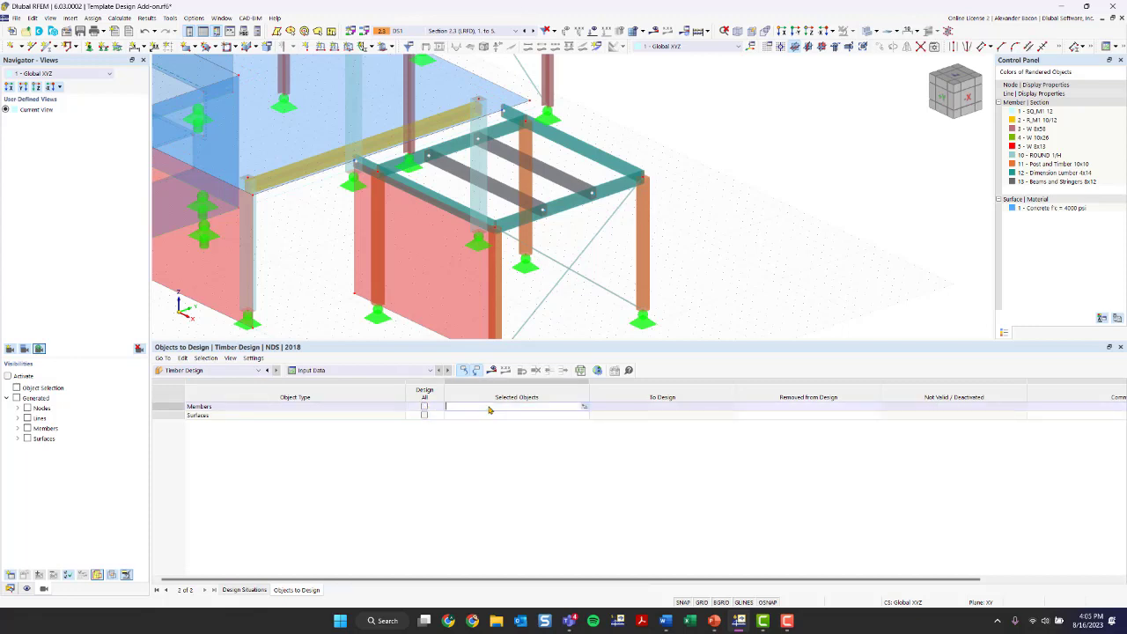
left_click(584, 410)
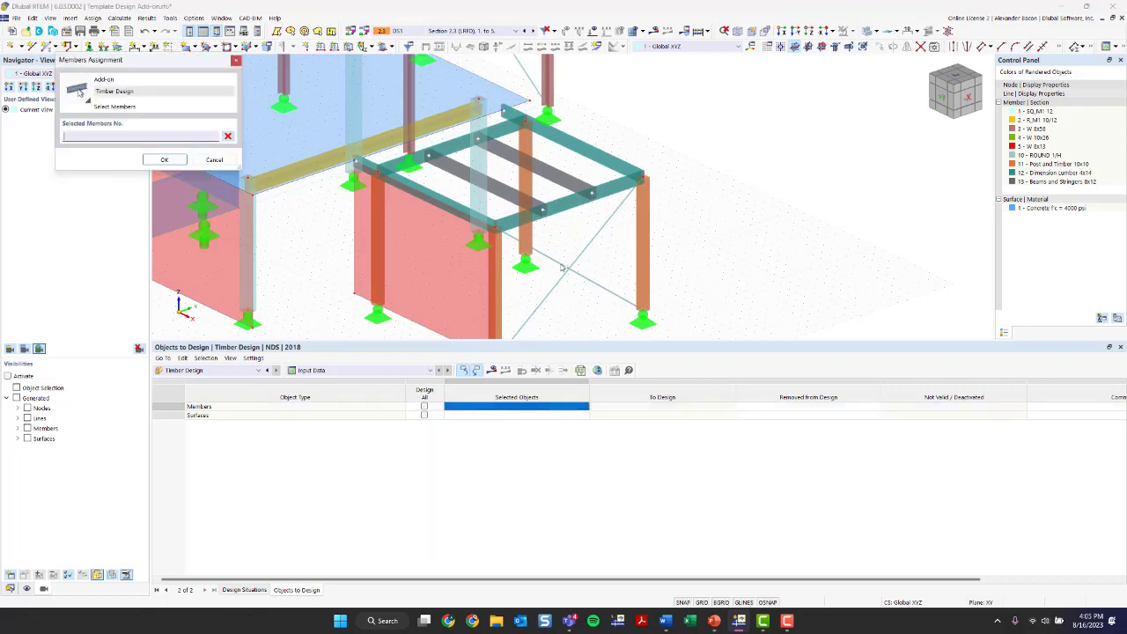
left_click(501, 186)
left_click(544, 169)
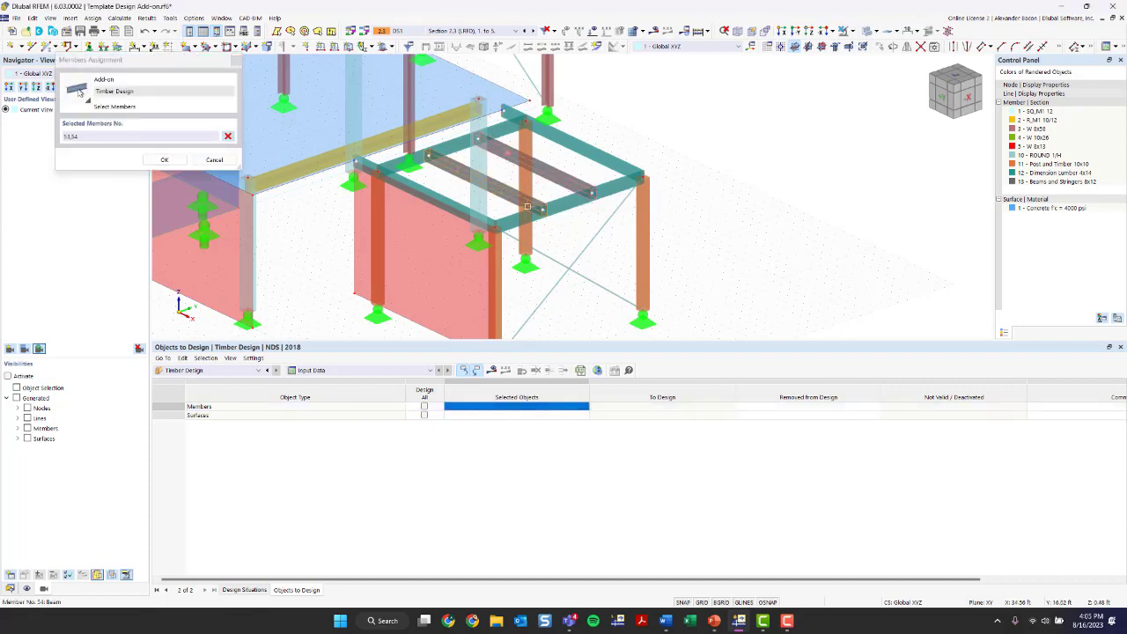
left_click(164, 159)
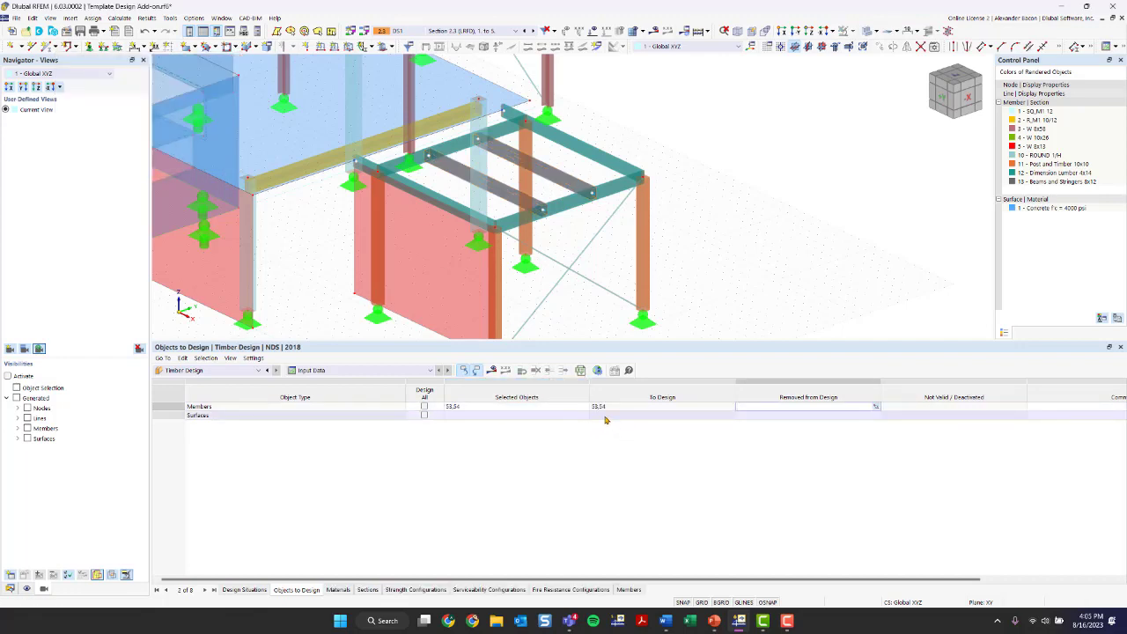
Step: Review the materials and sections listed in the timber design input data
left_click(355, 375)
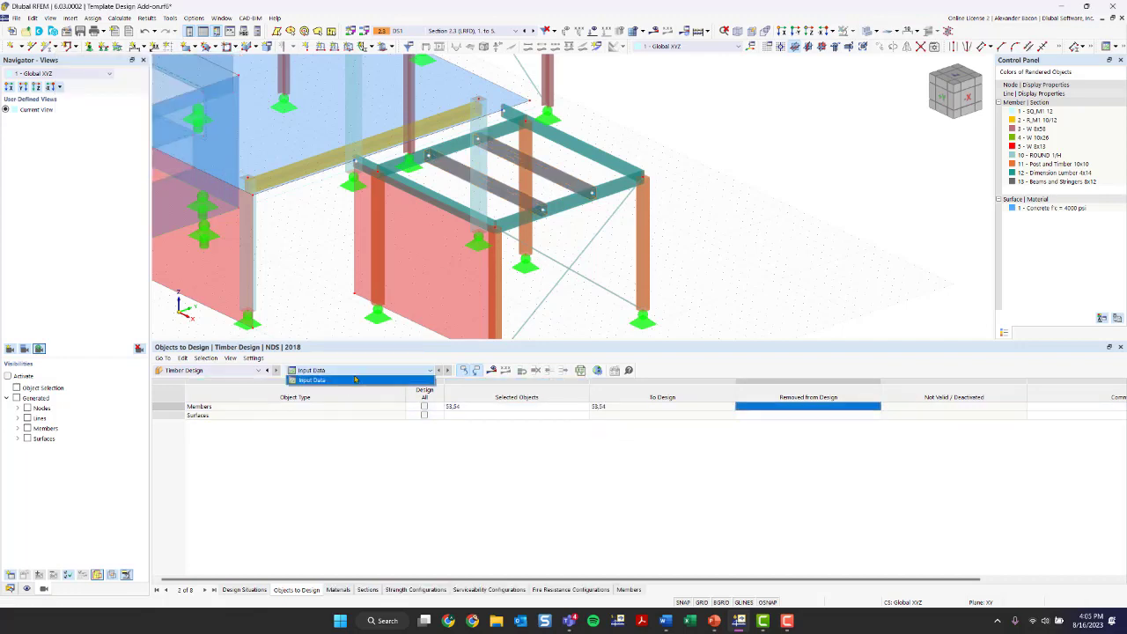
left_click(356, 378)
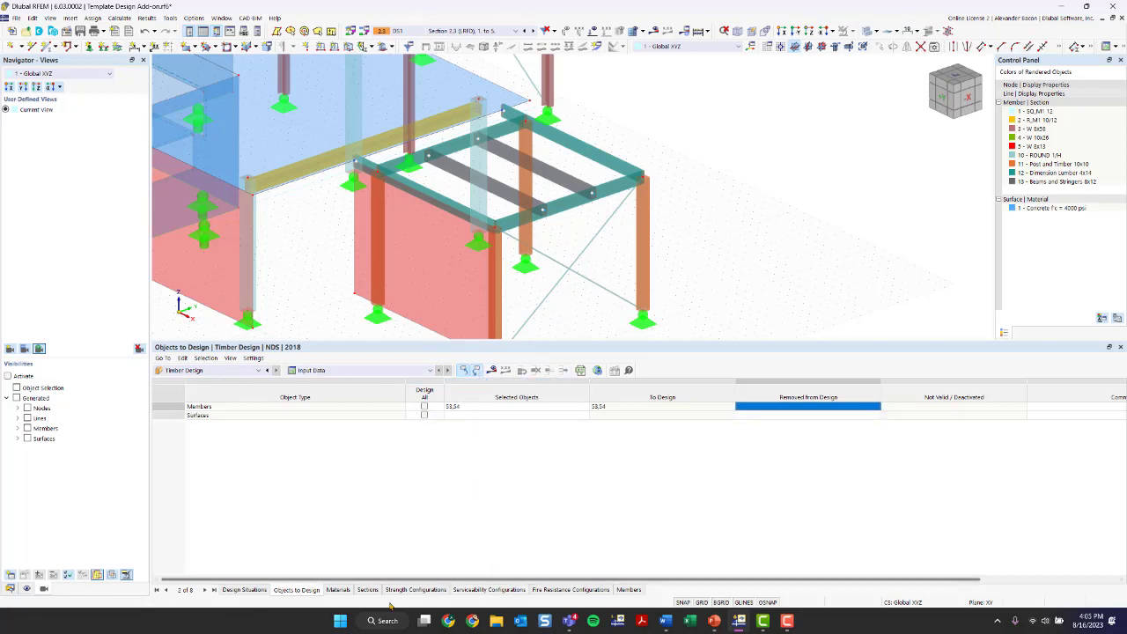
left_click(340, 590)
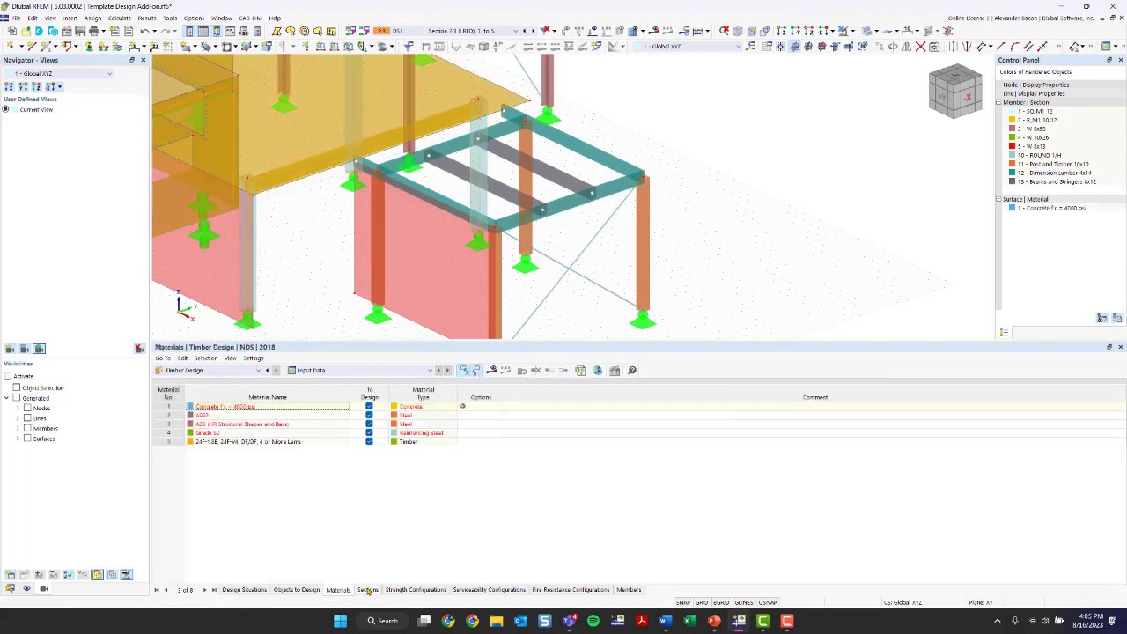
left_click(368, 591)
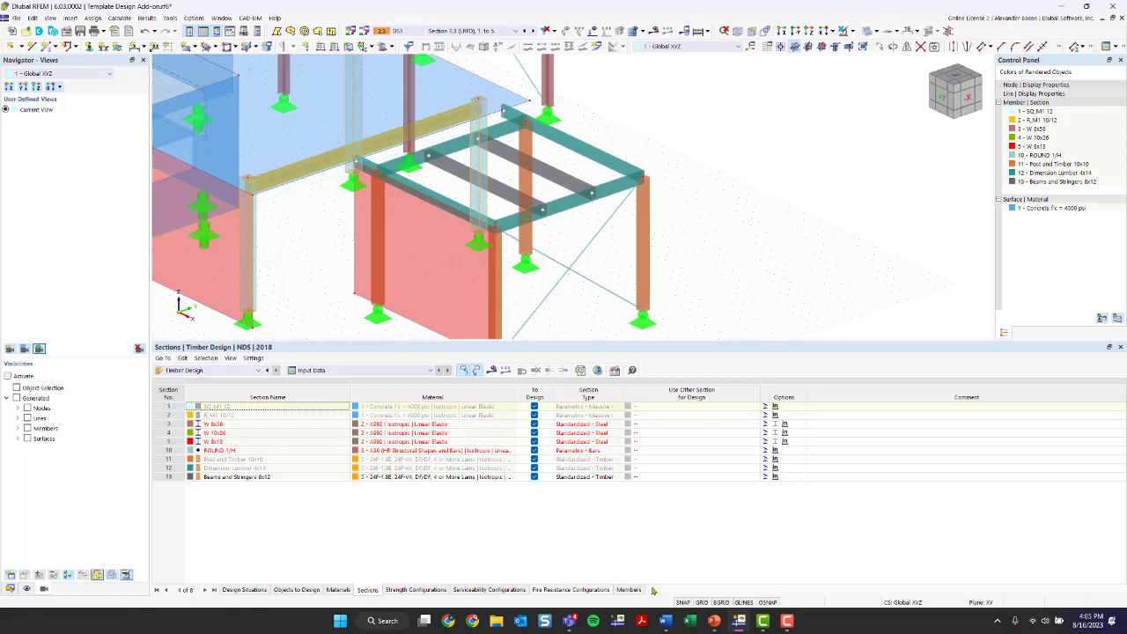
left_click(340, 590)
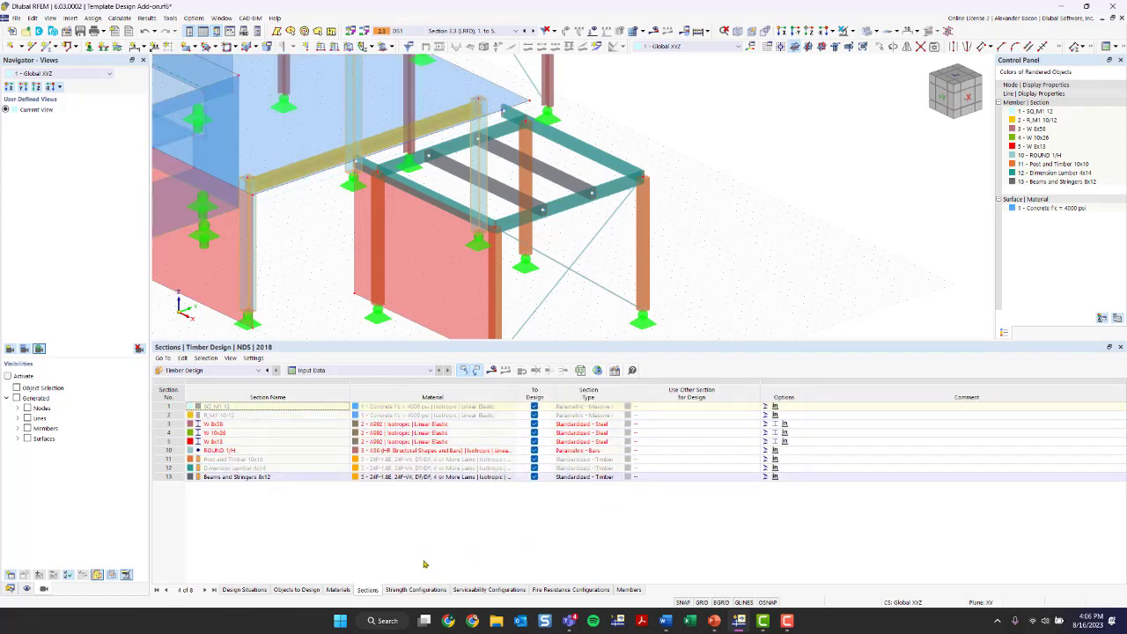
Step: Calculate the timber design from the design situations table and display the member design ratios by design situation
left_click(254, 590)
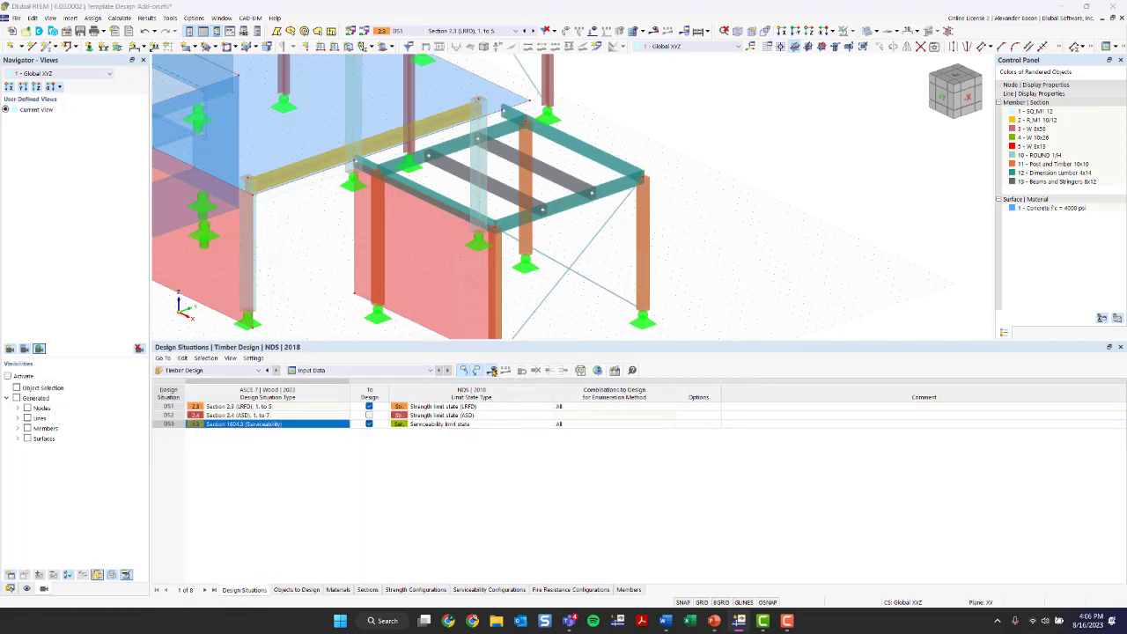
left_click(493, 370)
left_click(601, 355)
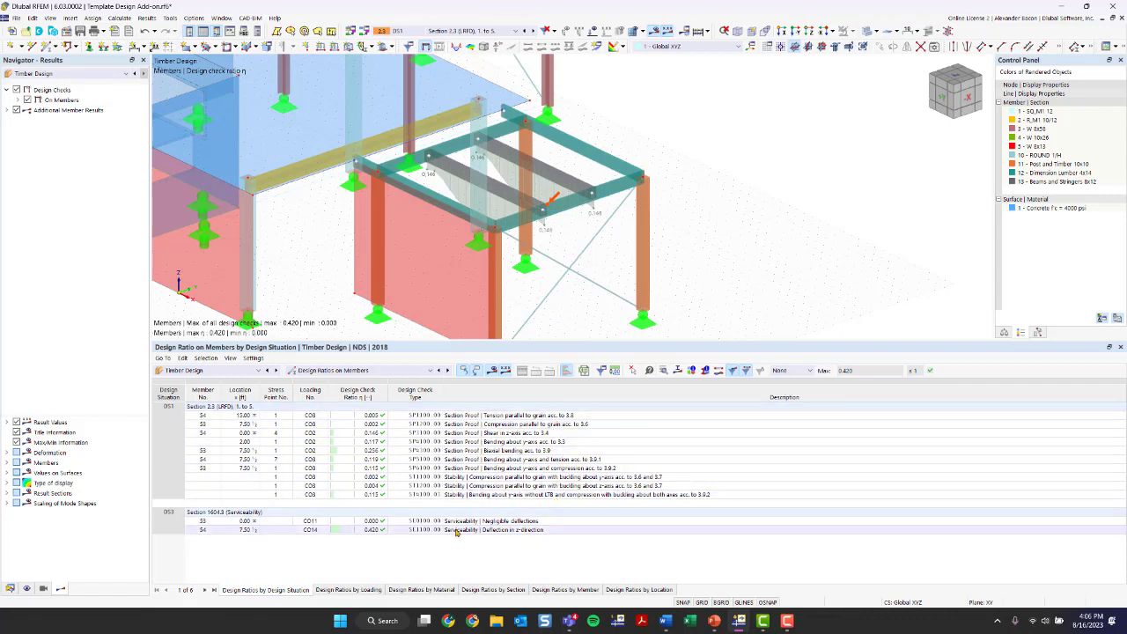
Step: Examine the design check details for bending about the y-axis acc. to 3.3 on member 54
left_click(526, 443)
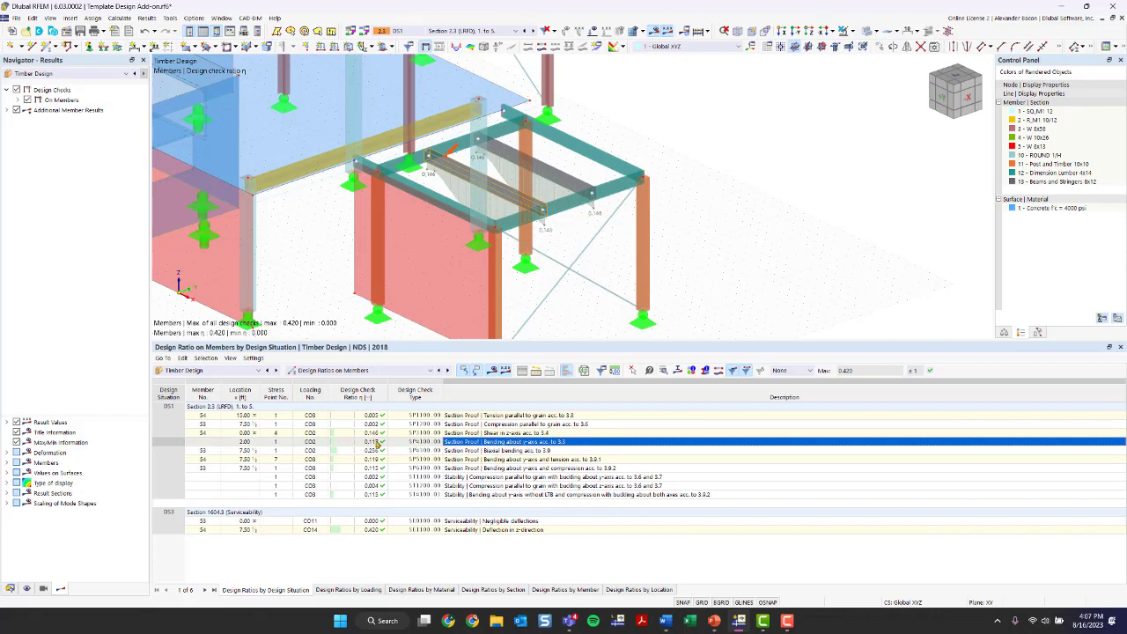
double_click(500, 447)
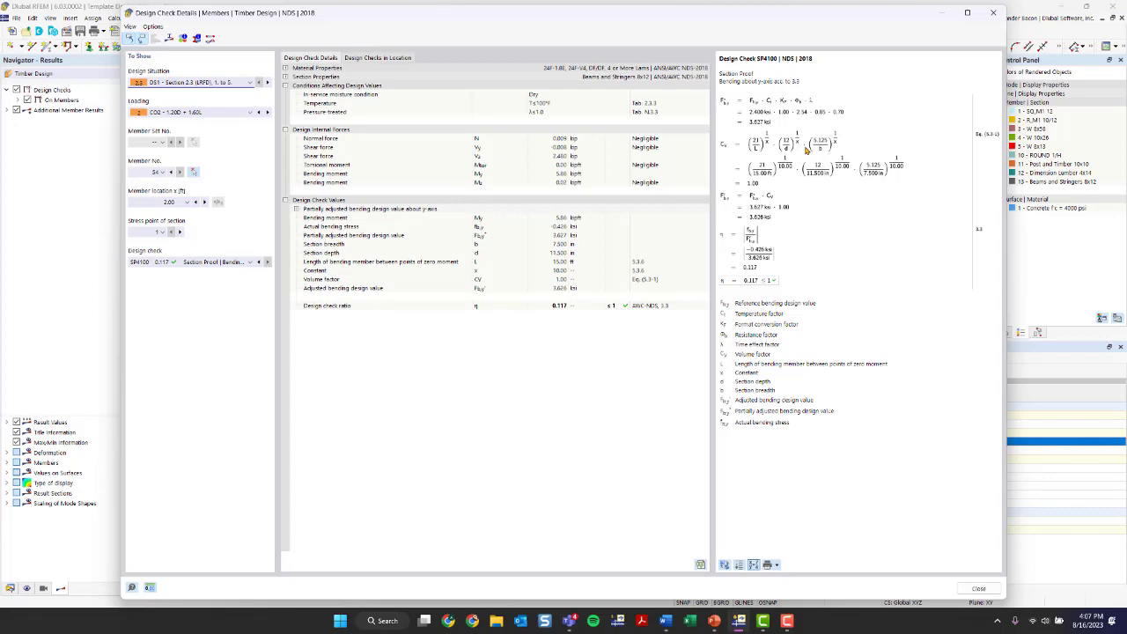
left_click(992, 12)
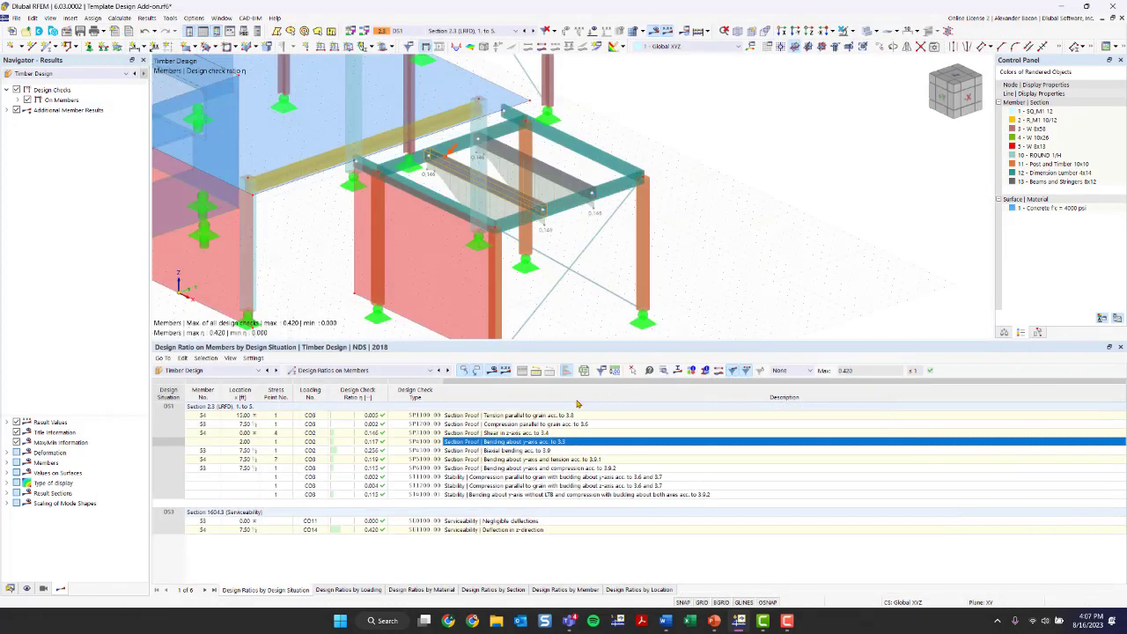
Step: Examine the design check details for tension parallel to grain acc. to 3.8 on member 54
left_click(564, 415)
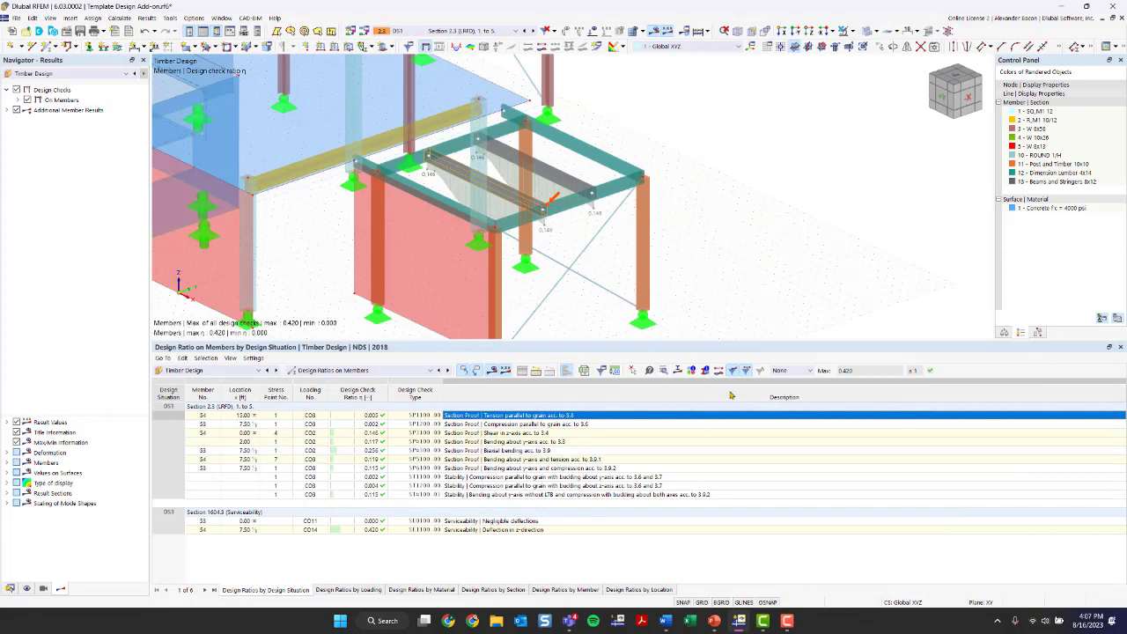
left_click(664, 371)
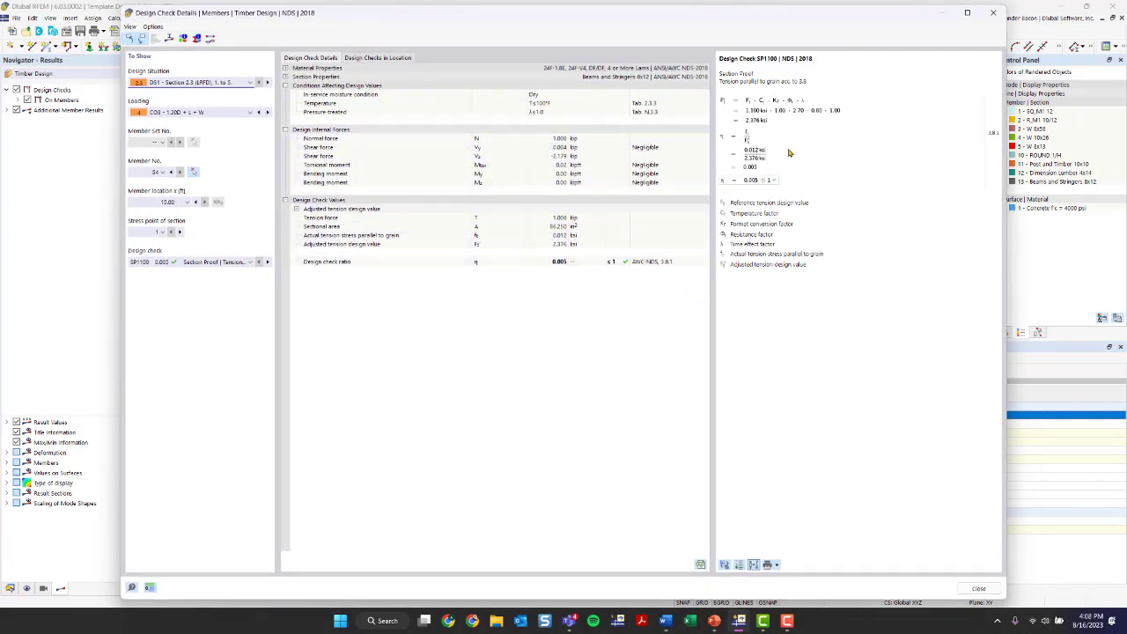
left_click(994, 13)
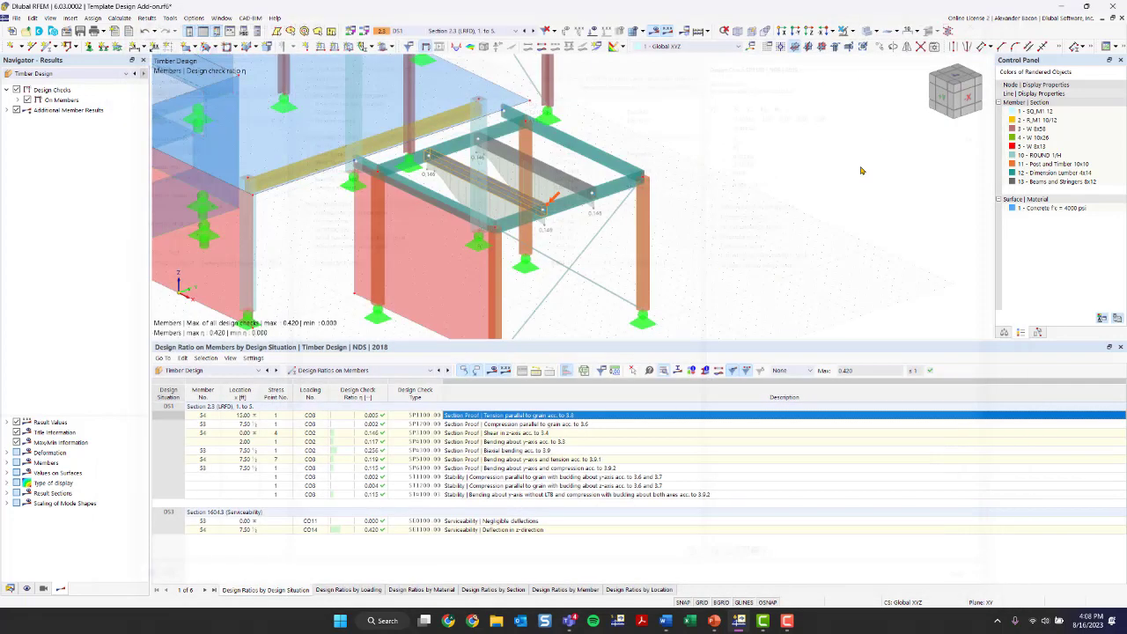
Step: Examine the design check details for bending about y-axis and tension acc. to 3.9.1 on member 54
left_click(667, 370)
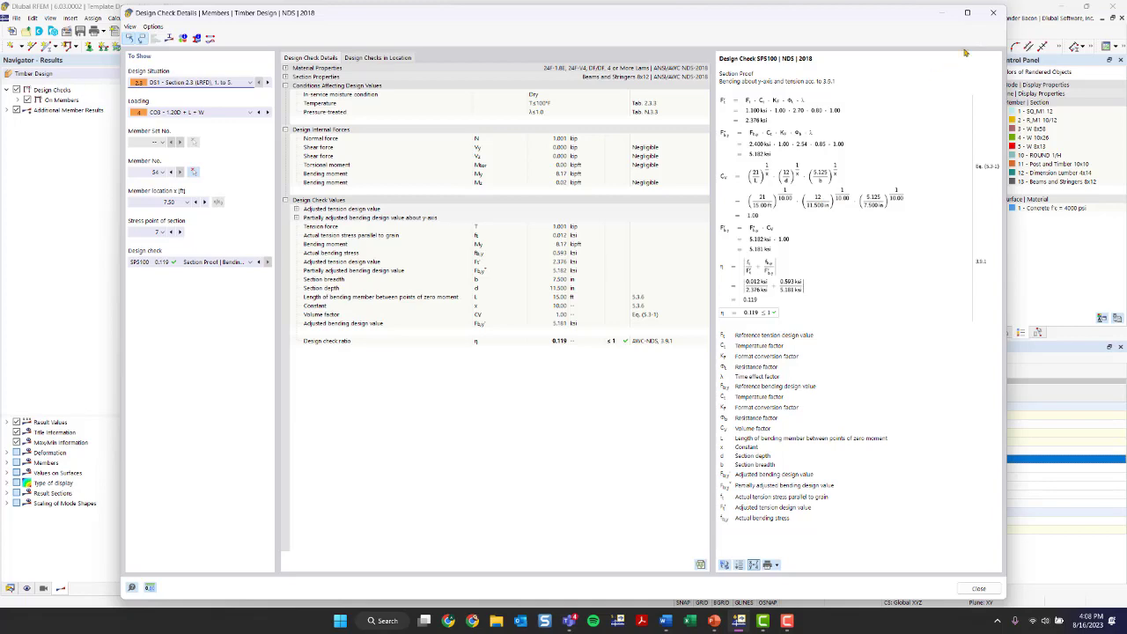
left_click(993, 12)
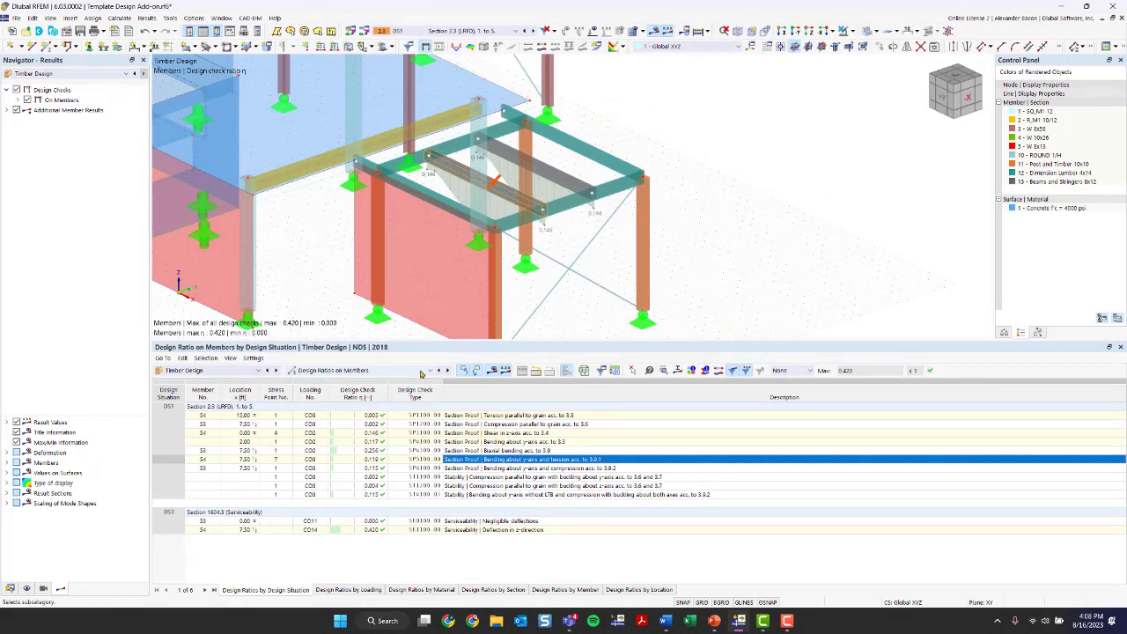
Step: Isolate members 53 and 54 in visibility mode and stop showing the hidden objects in the background
scroll(668, 222, "up", 5)
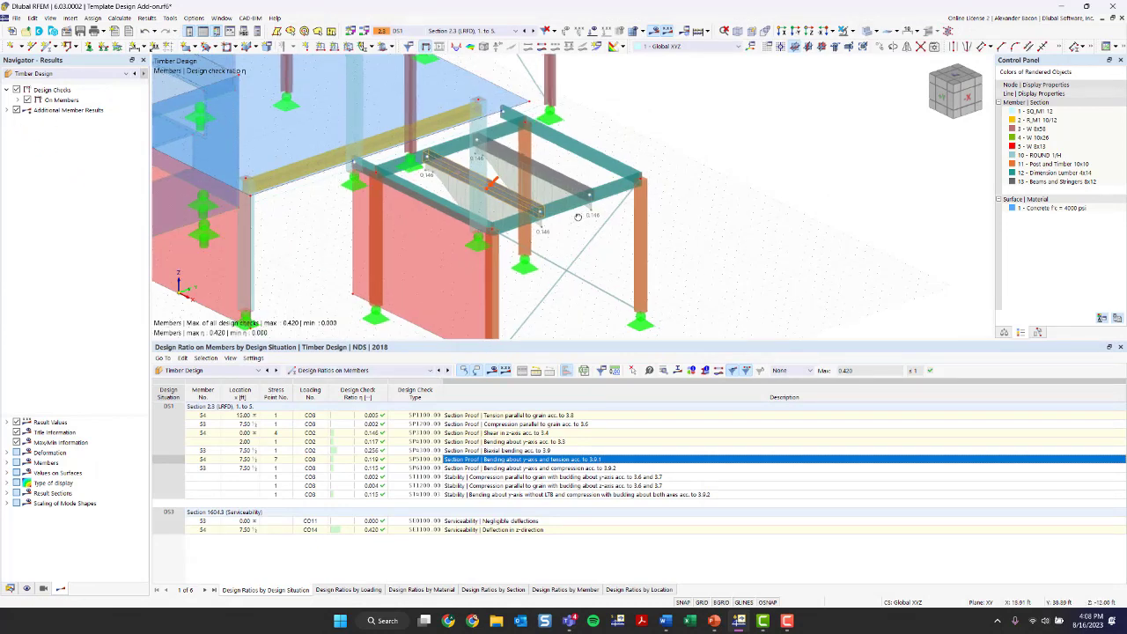
left_click(653, 154, "ctrl")
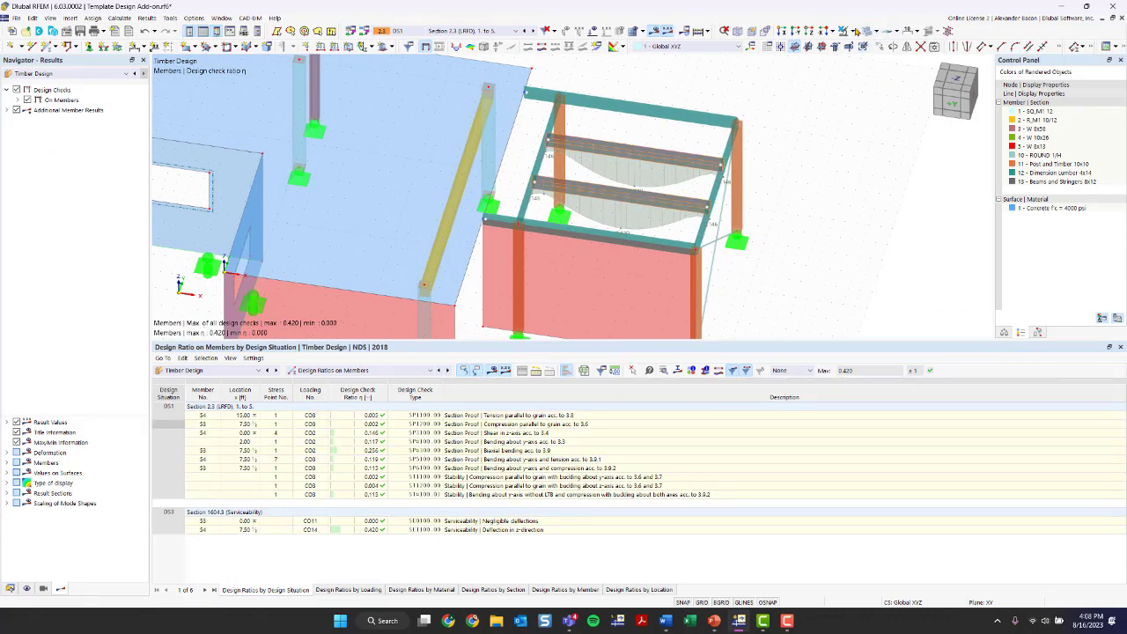
left_click(849, 31)
left_click(863, 44)
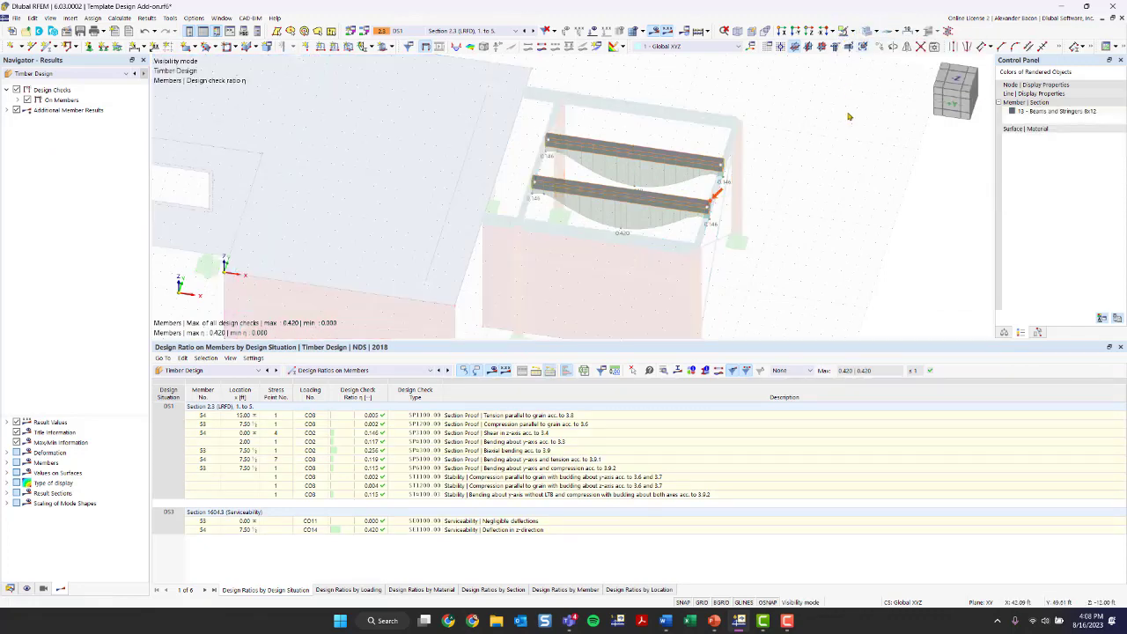
right_click(830, 224)
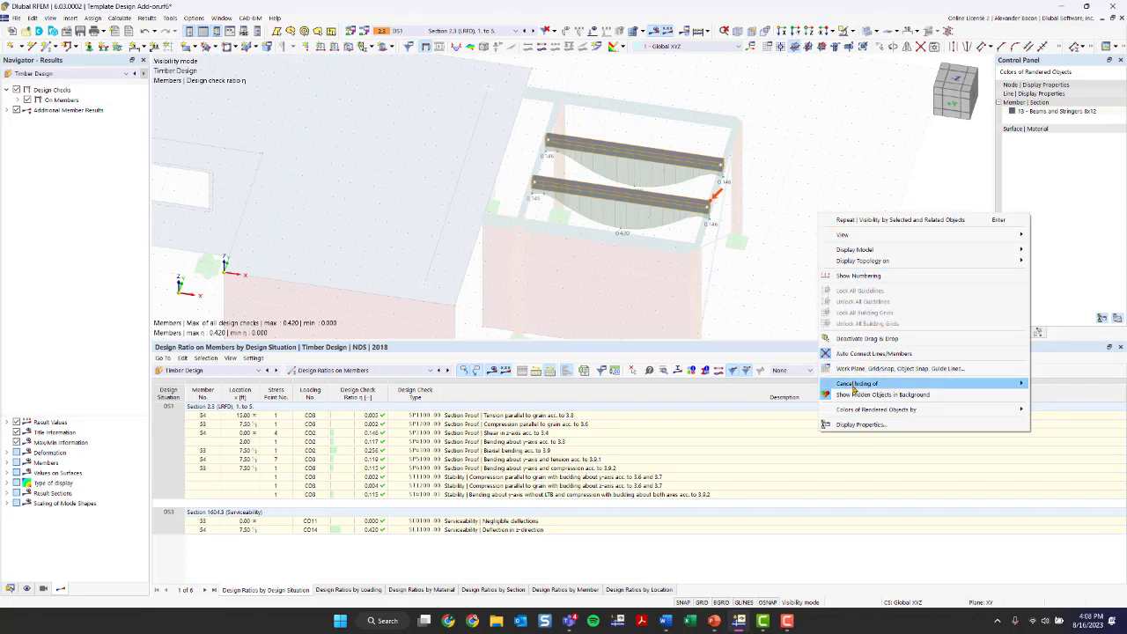
left_click(882, 394)
middle_click_drag(700, 194, 445, 239, "ctrl")
scroll(554, 186, "up", 4)
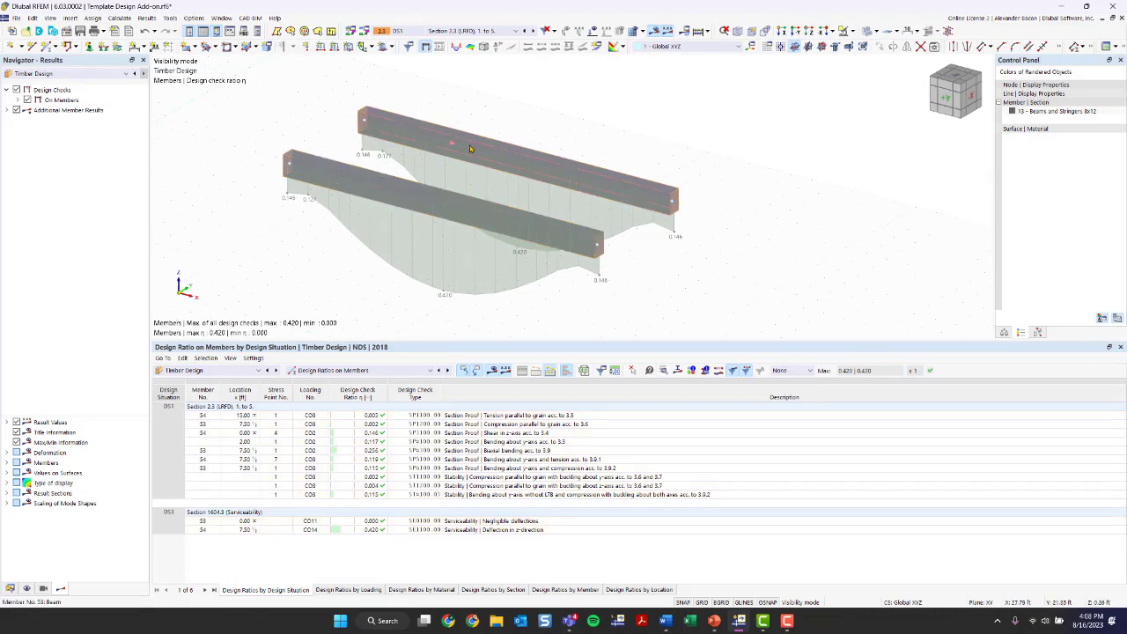
Step: Set the member ratio envelope to the maximum of selected design checks and list the strength limit state checks with readable names
left_click(7, 110)
left_click(18, 100)
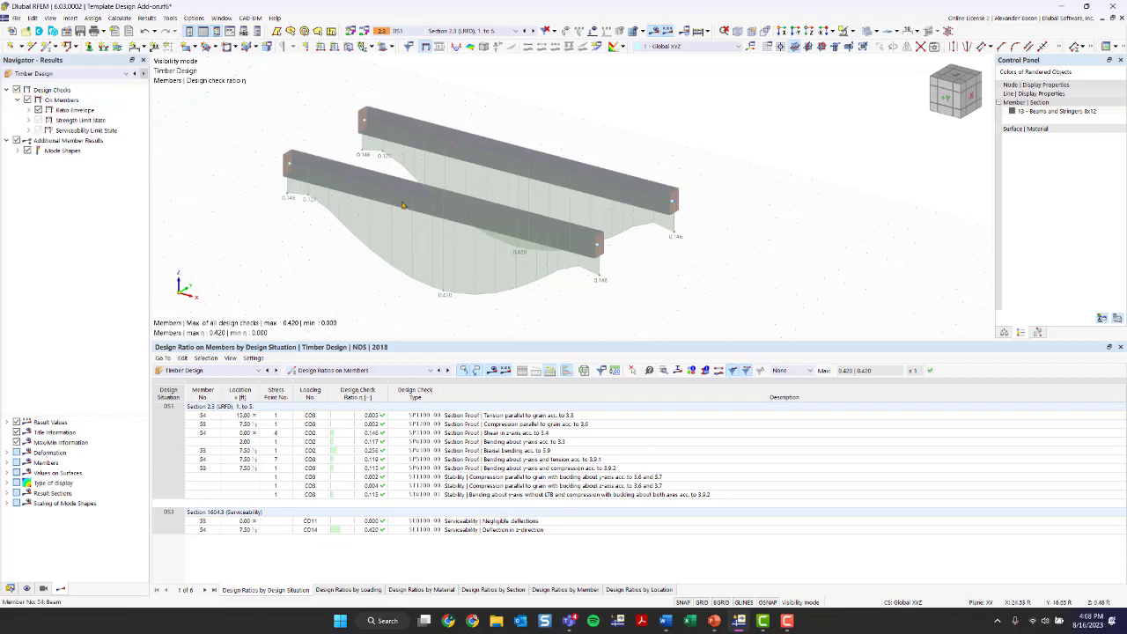
left_click(27, 110)
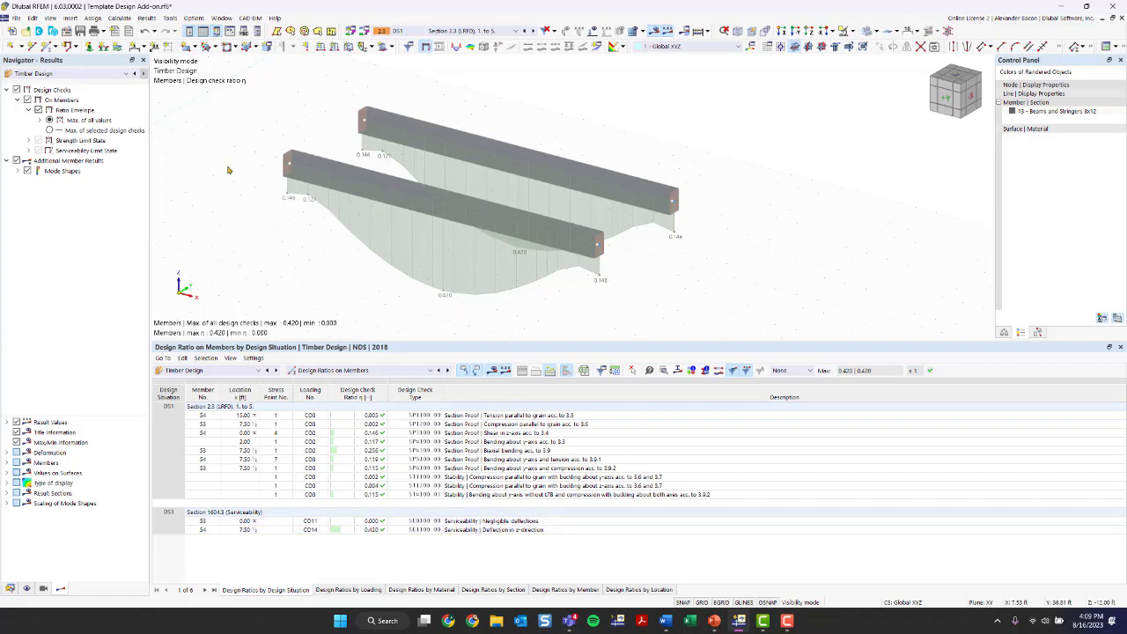
left_click(49, 130)
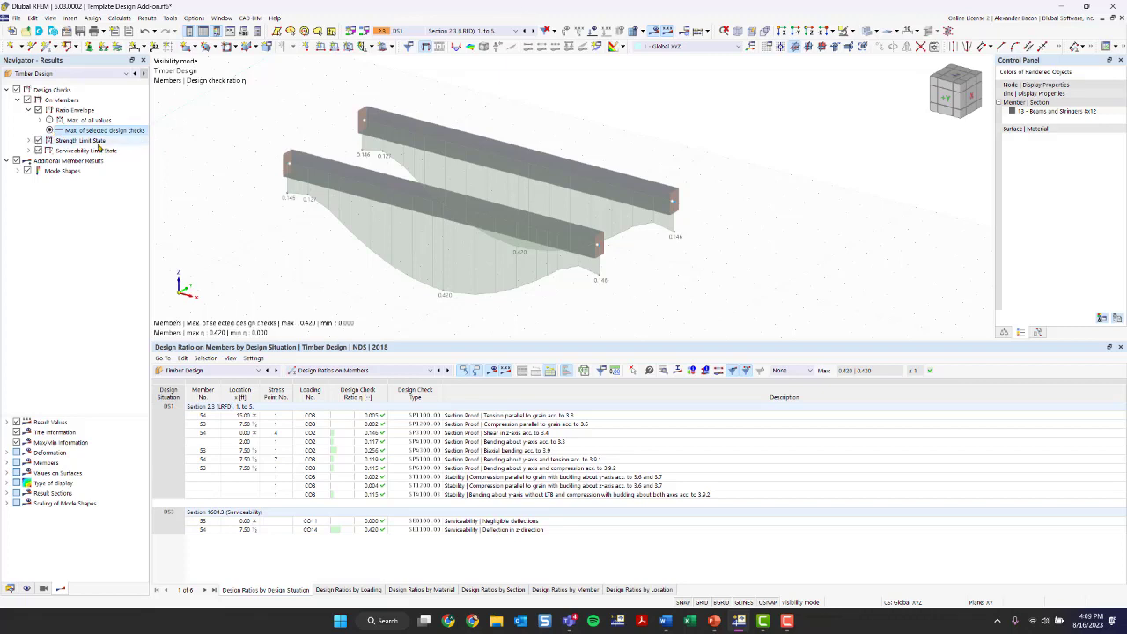
left_click(28, 140)
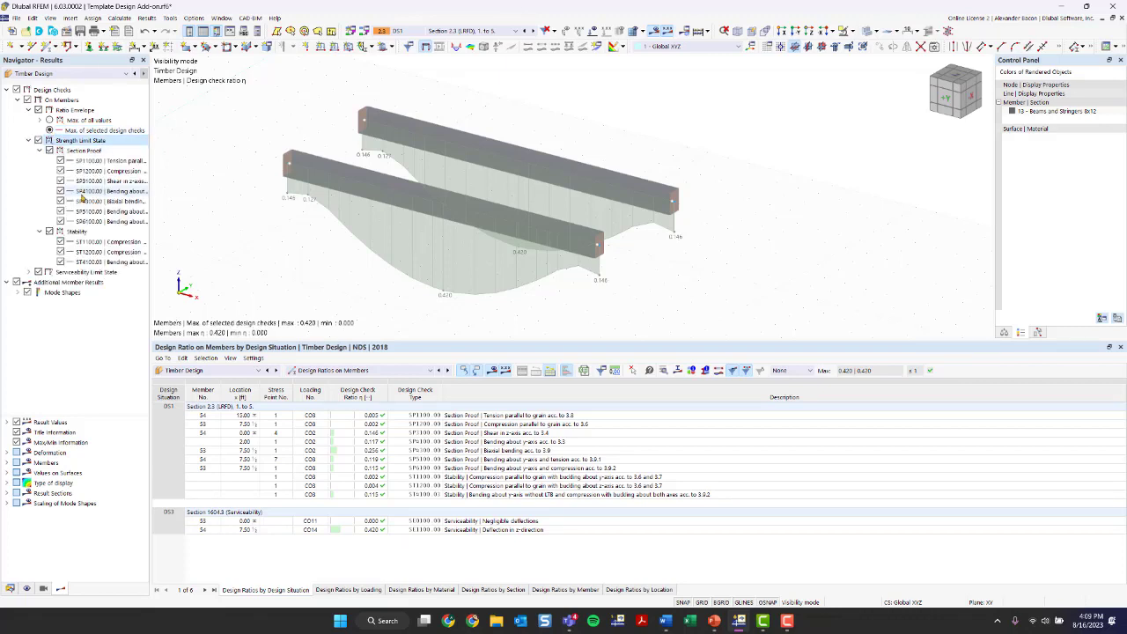
left_click_drag(150, 181, 228, 183)
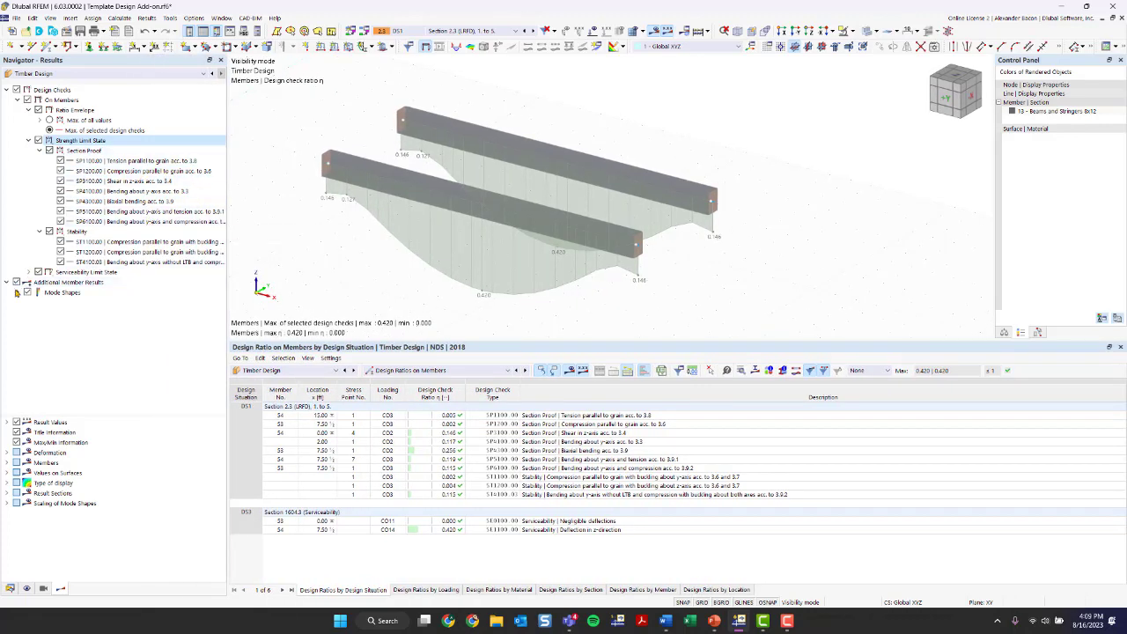
Step: Turn off the design check results and try the mode shapes by governing design check and individual CO, ending on selected design check
left_click(46, 291)
left_click(27, 90)
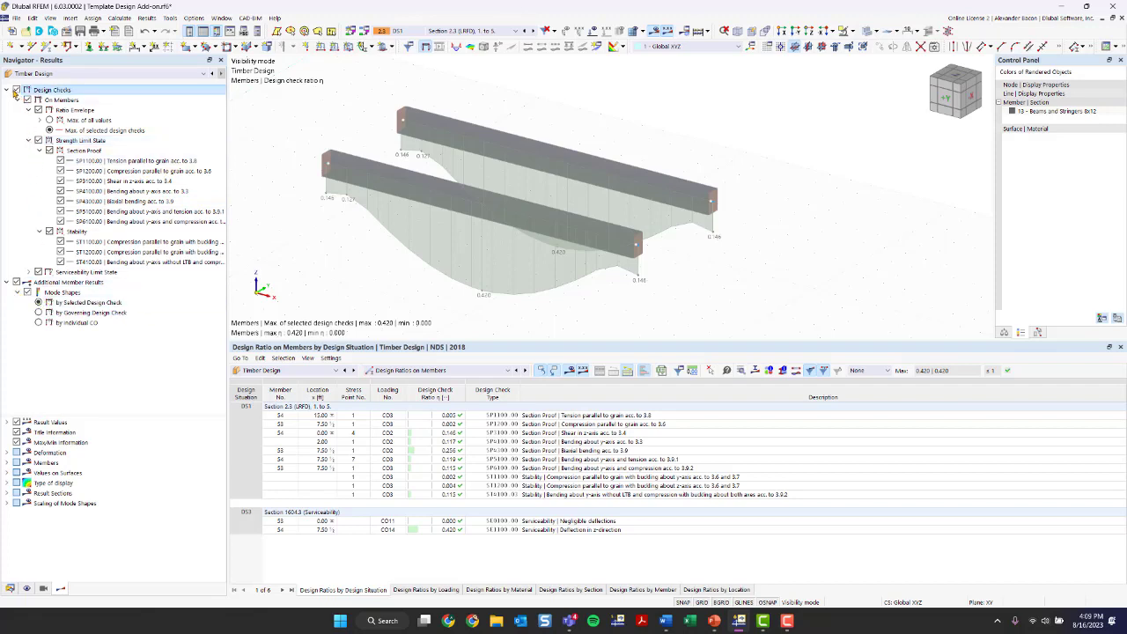
left_click(40, 312)
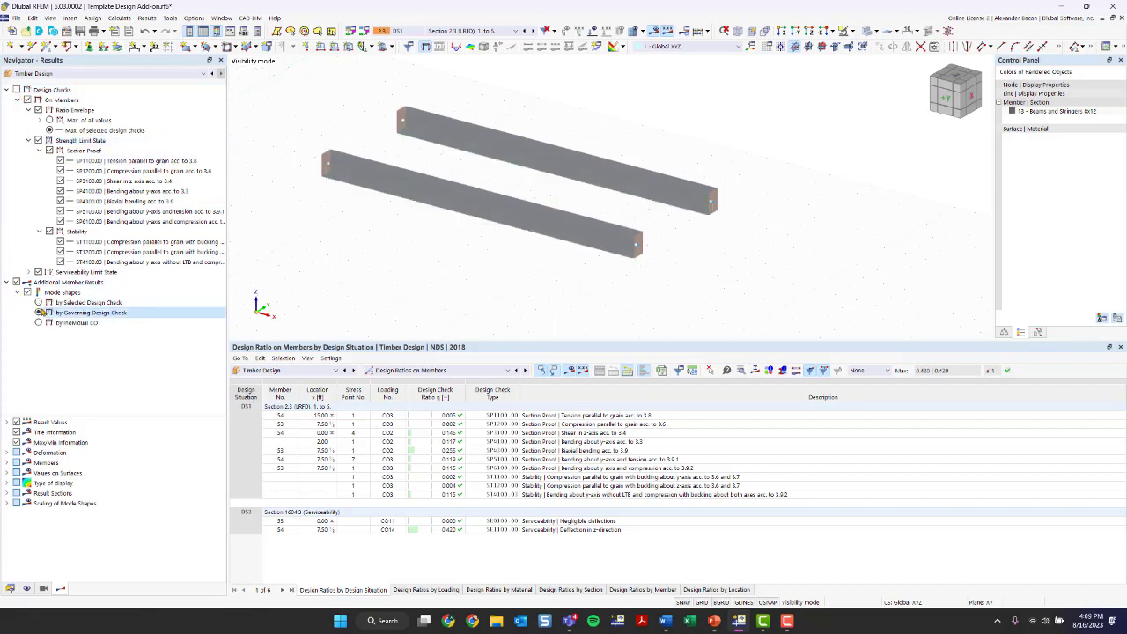
left_click(17, 292)
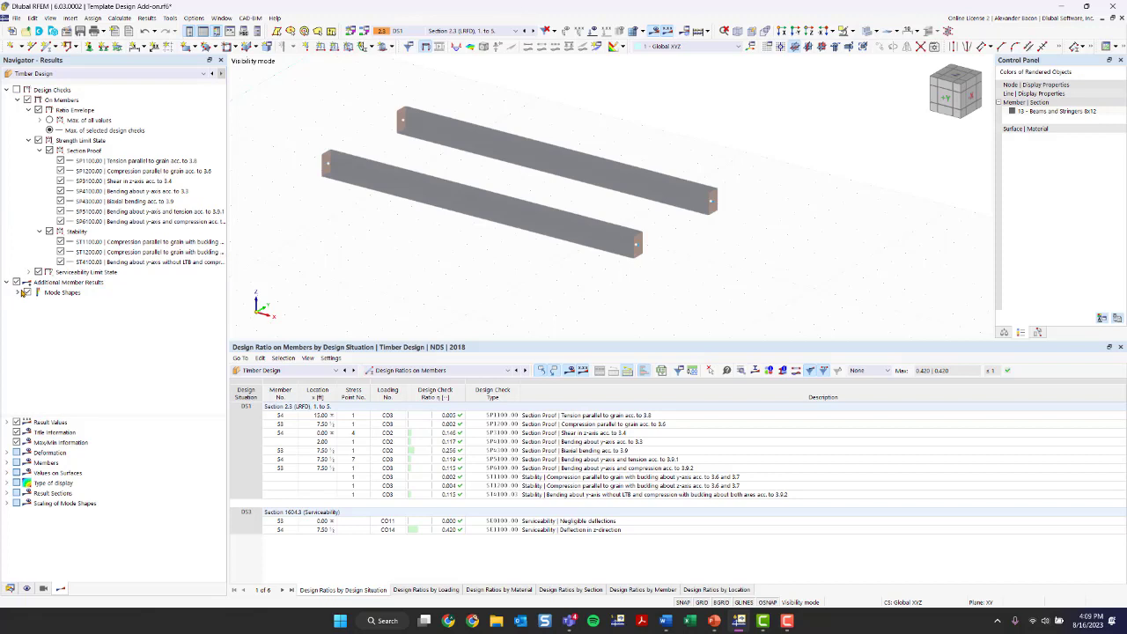
left_click(17, 292)
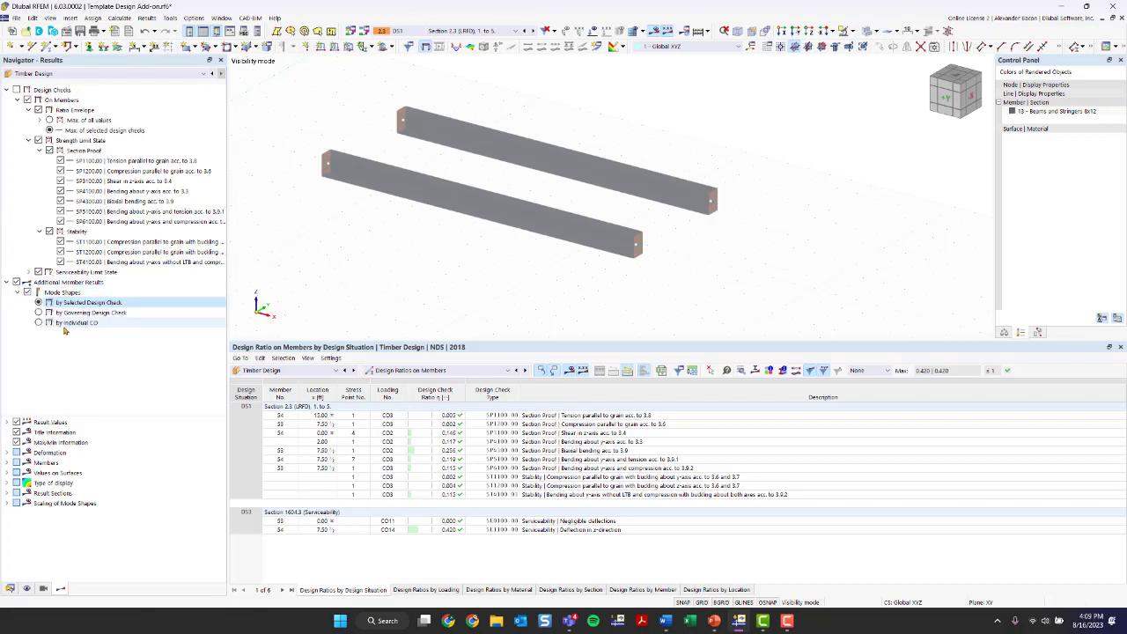
left_click(39, 323)
left_click(40, 313)
left_click(38, 303)
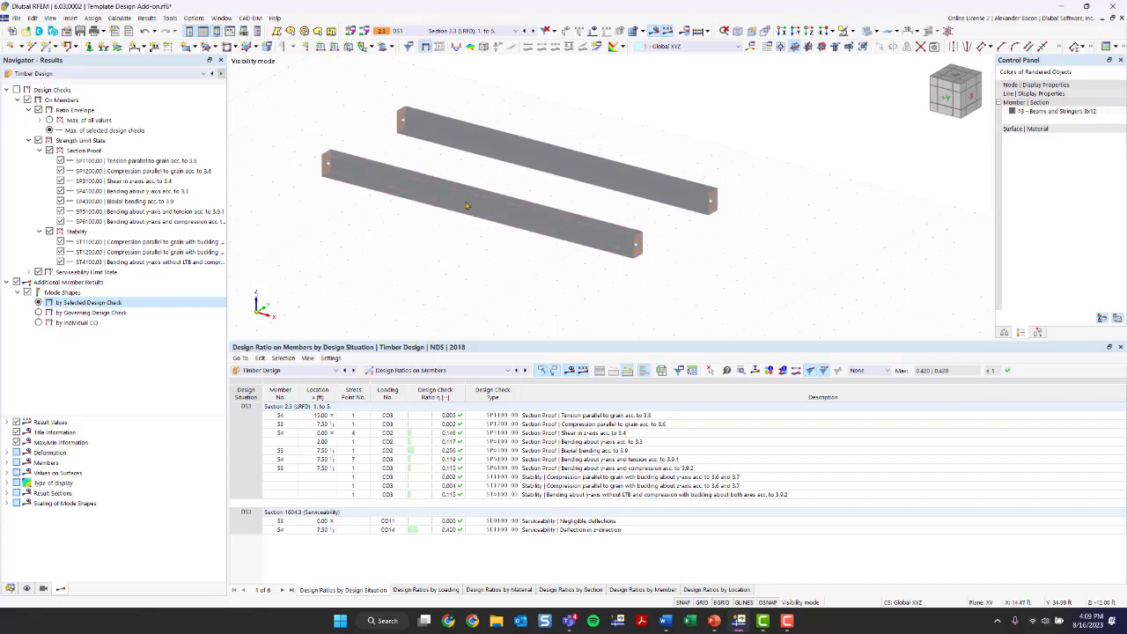
Step: Turn off the additional member results for the two isolated timber beams
left_click(17, 282)
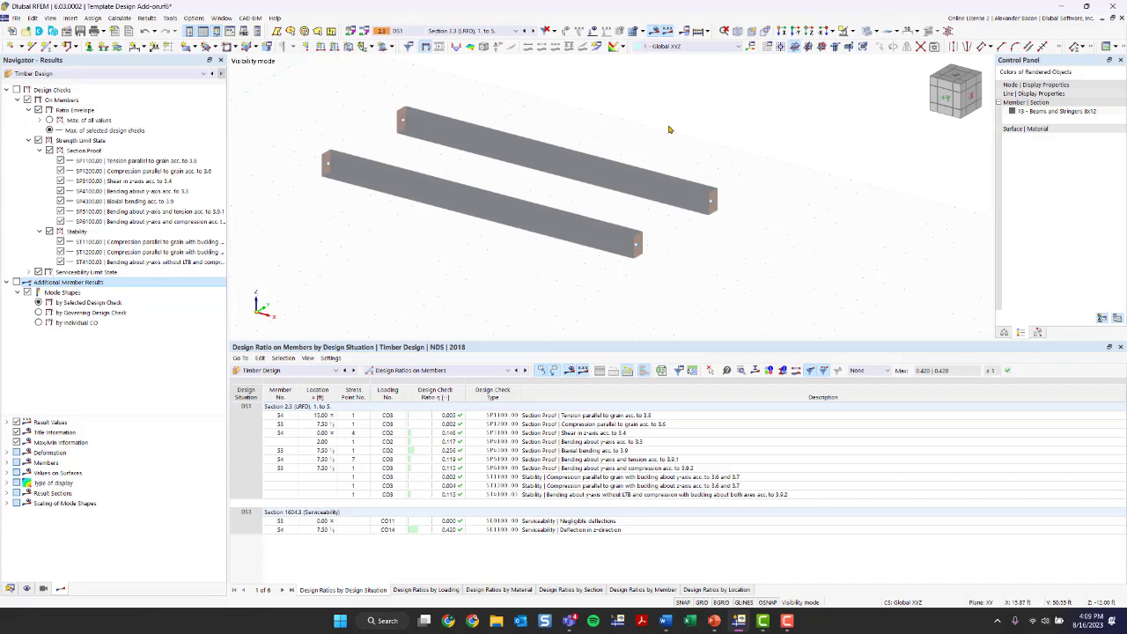
scroll(659, 144, "down", 1)
middle_click_drag(659, 147, 655, 177)
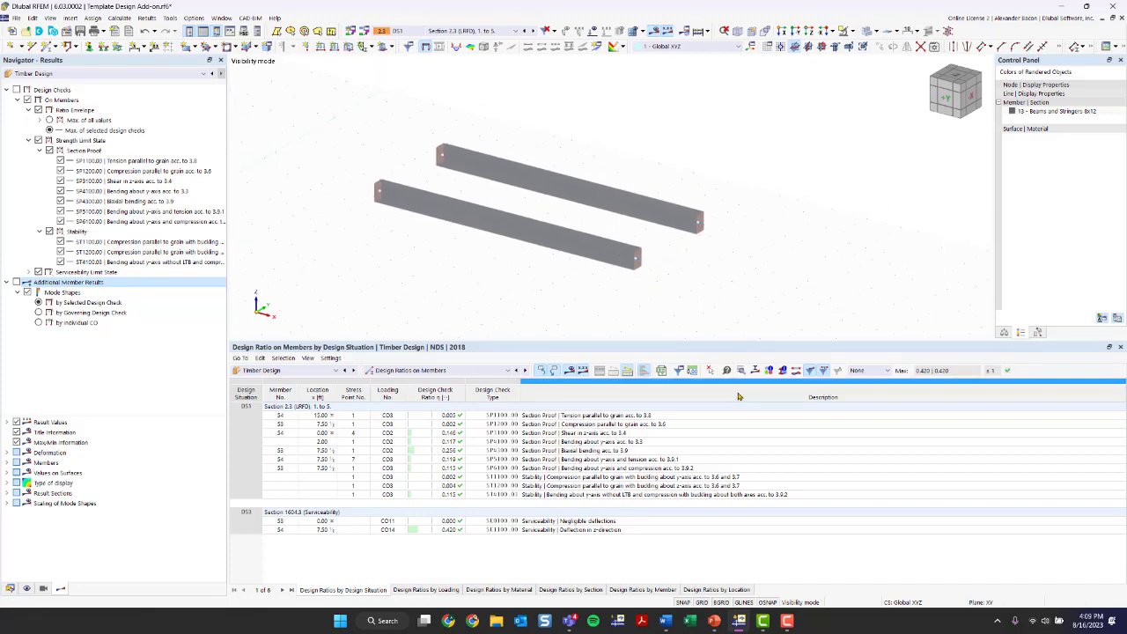
Step: Return to the model data, save the model and cancel visibility mode to show all objects
left_click(10, 589)
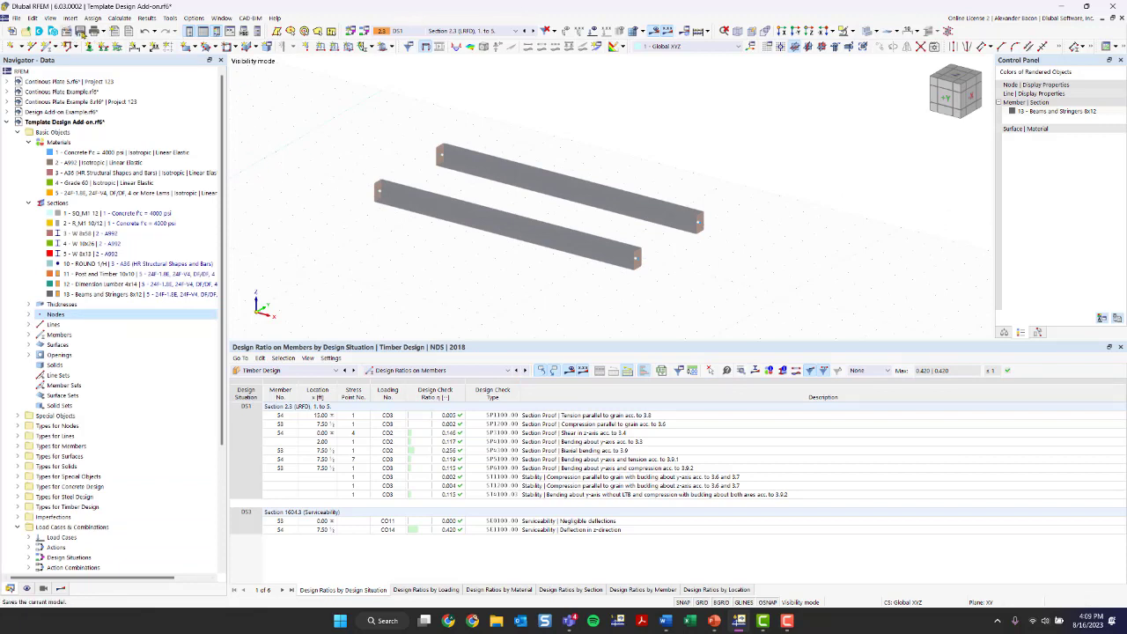
left_click(80, 32)
left_click(852, 31)
left_click(873, 98)
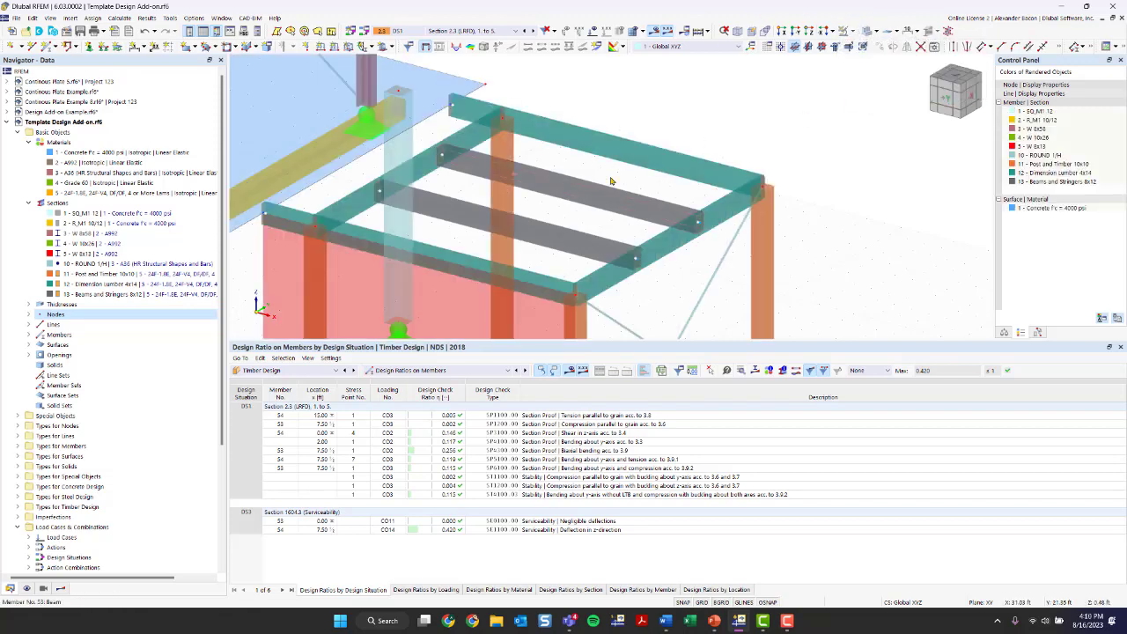
Step: Check in the model's base data that the Steel Design add-on is activated, then leave the settings without changes
middle_click_drag(707, 182, 592, 241, "ctrl")
scroll(591, 241, "up", 3)
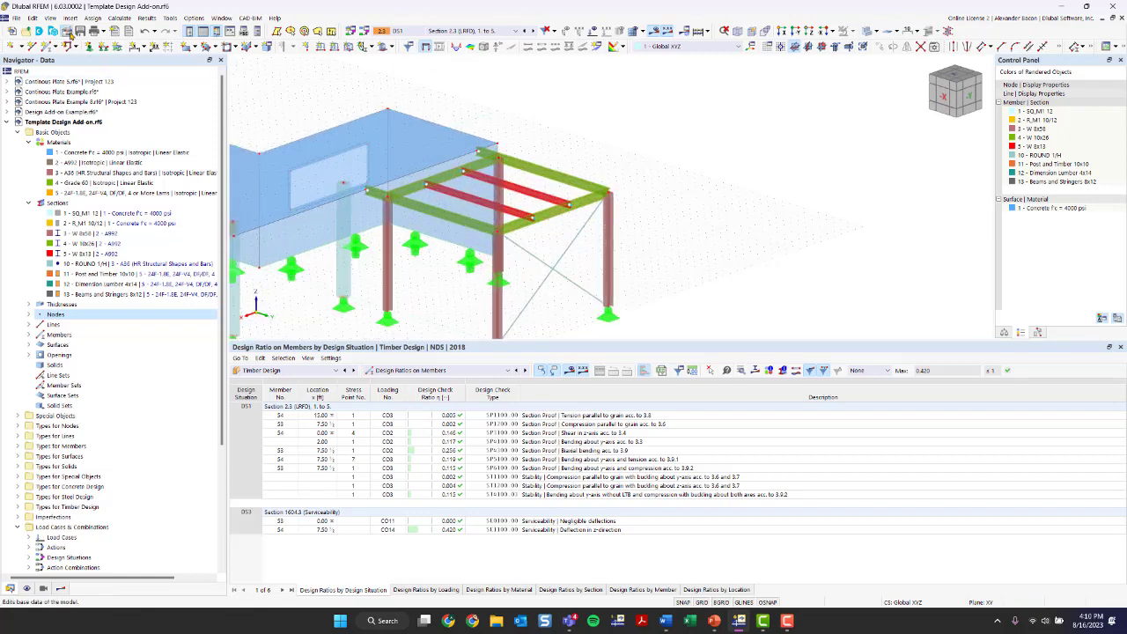
left_click(66, 31)
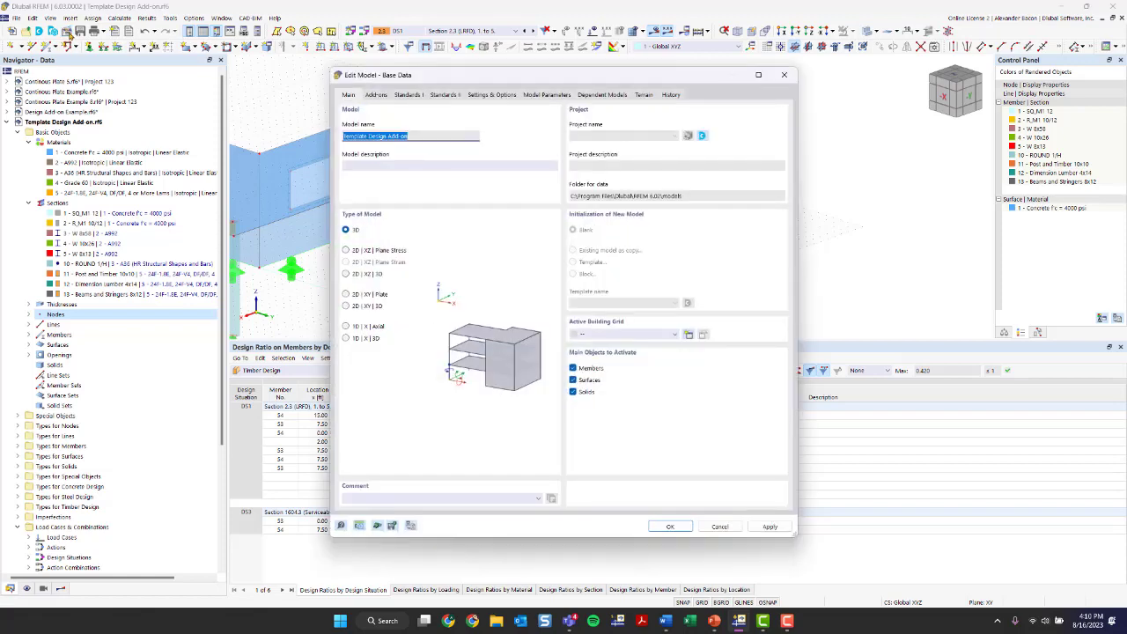
left_click(375, 95)
left_click(573, 200)
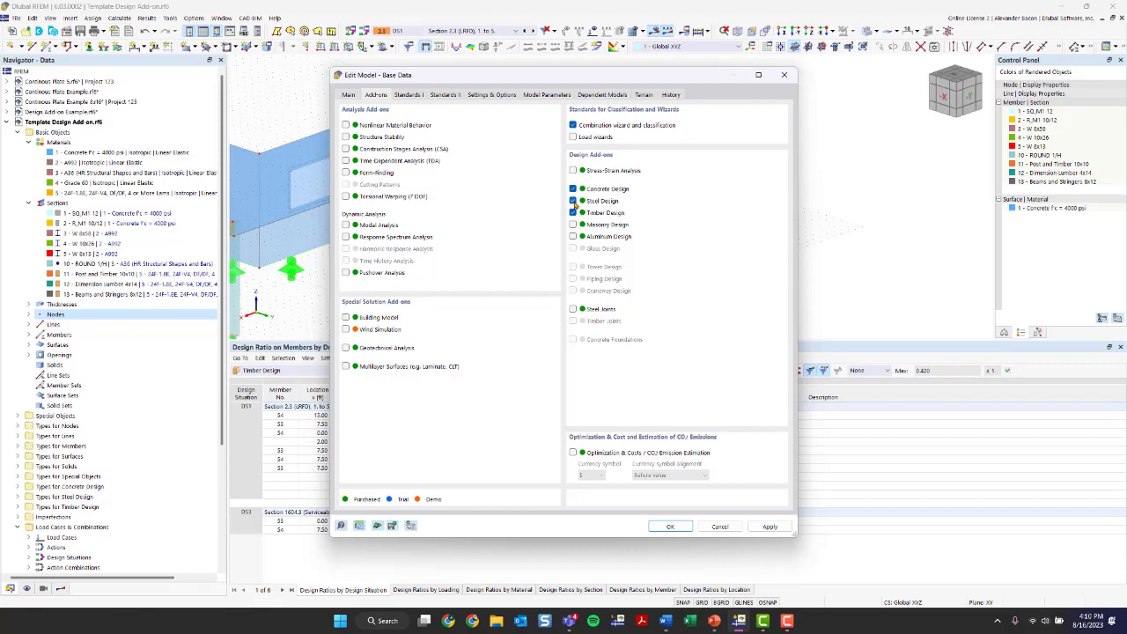
left_click(784, 75)
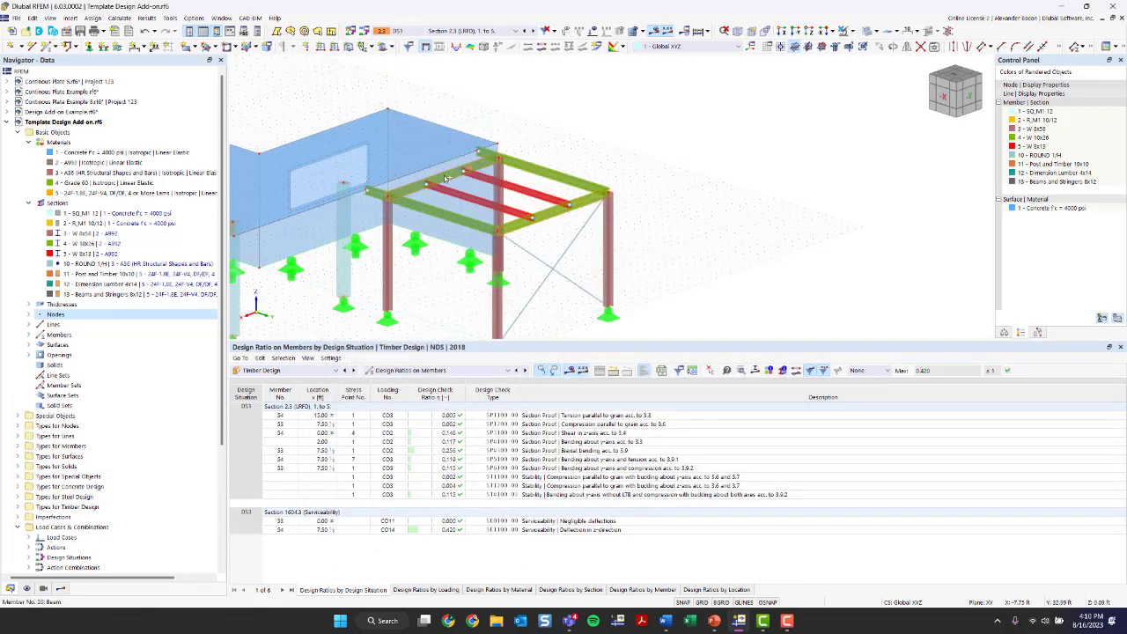
Step: Open the W 10x26 beams 20 and 21 for editing, review their section and create new steel effective lengths for them
double_click(547, 218)
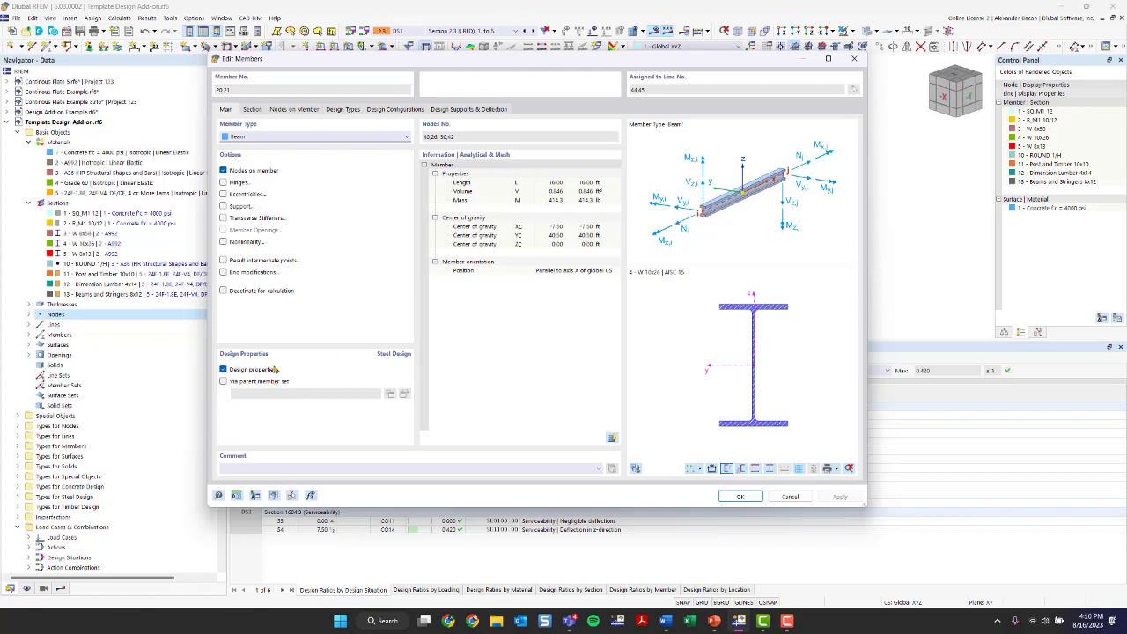
left_click(253, 109)
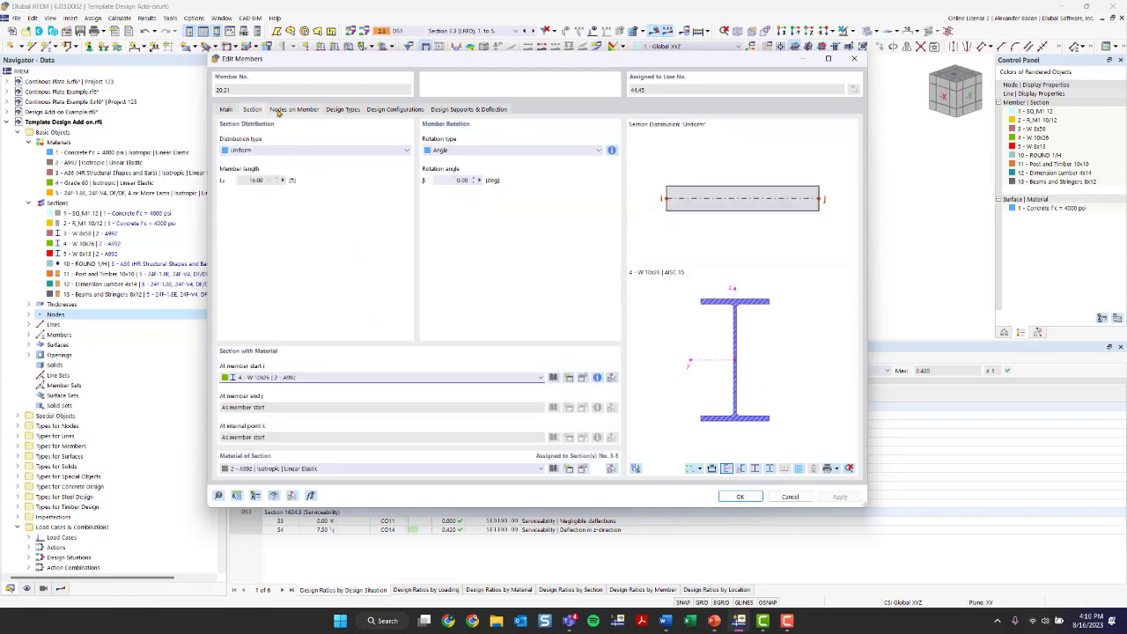
left_click(343, 109)
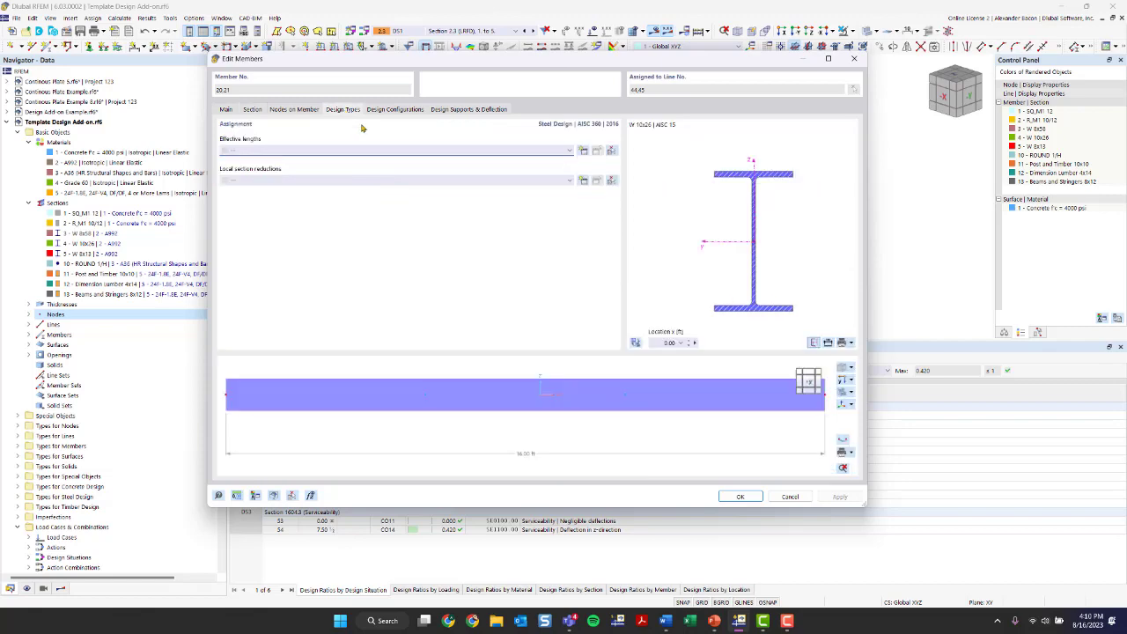
left_click(386, 151)
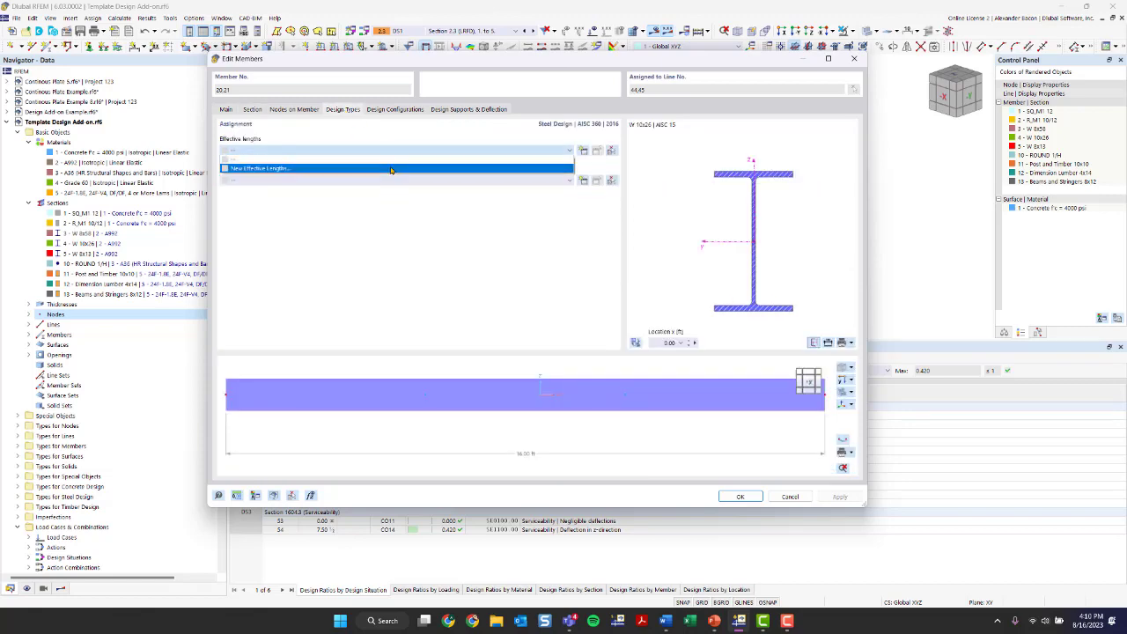
left_click(391, 168)
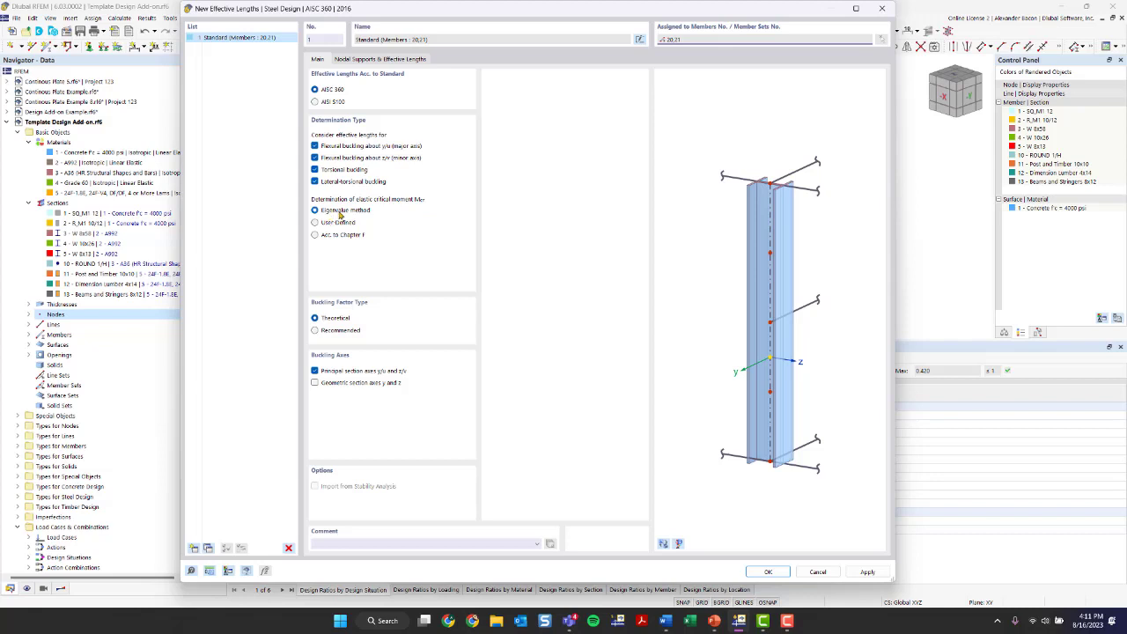
Step: Determine the elastic critical moment acc. to Chapter F instead of by the eigenvalue method
left_click(331, 236)
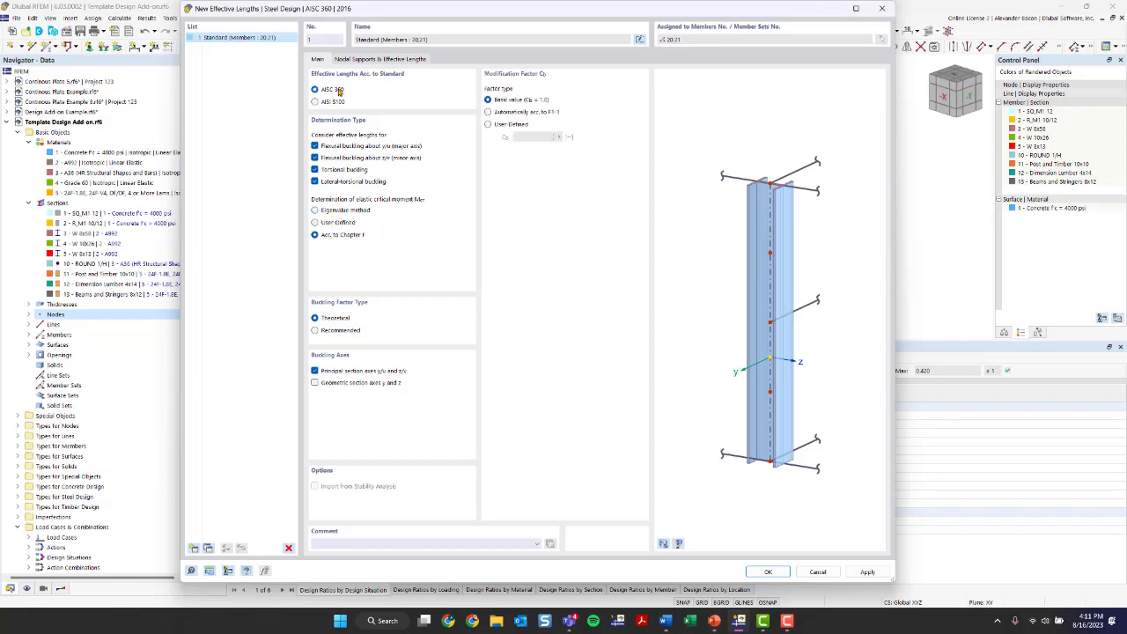
left_click(336, 213)
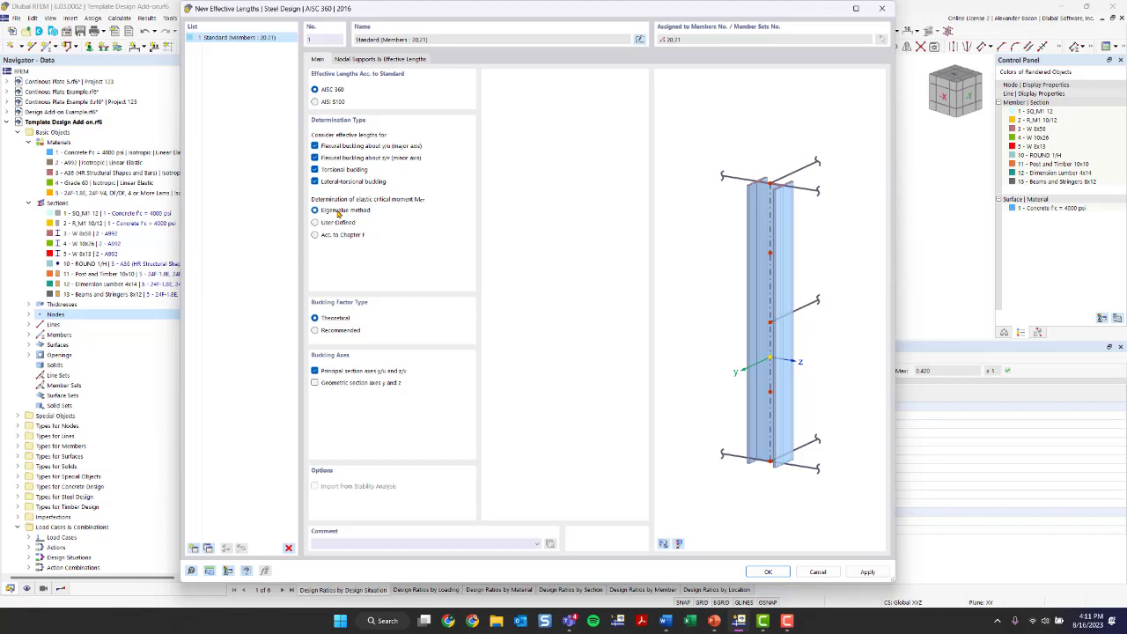
left_click(320, 238)
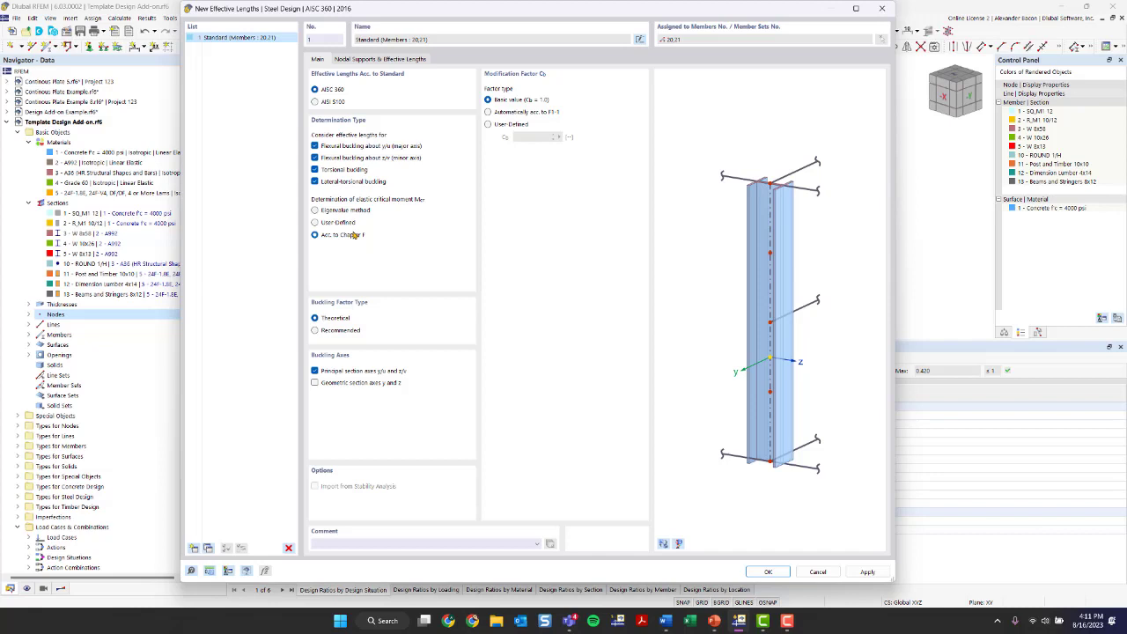
Step: Examine the default start and end nodal supports of beams 20 and 21 in the rendered model view
left_click(348, 59)
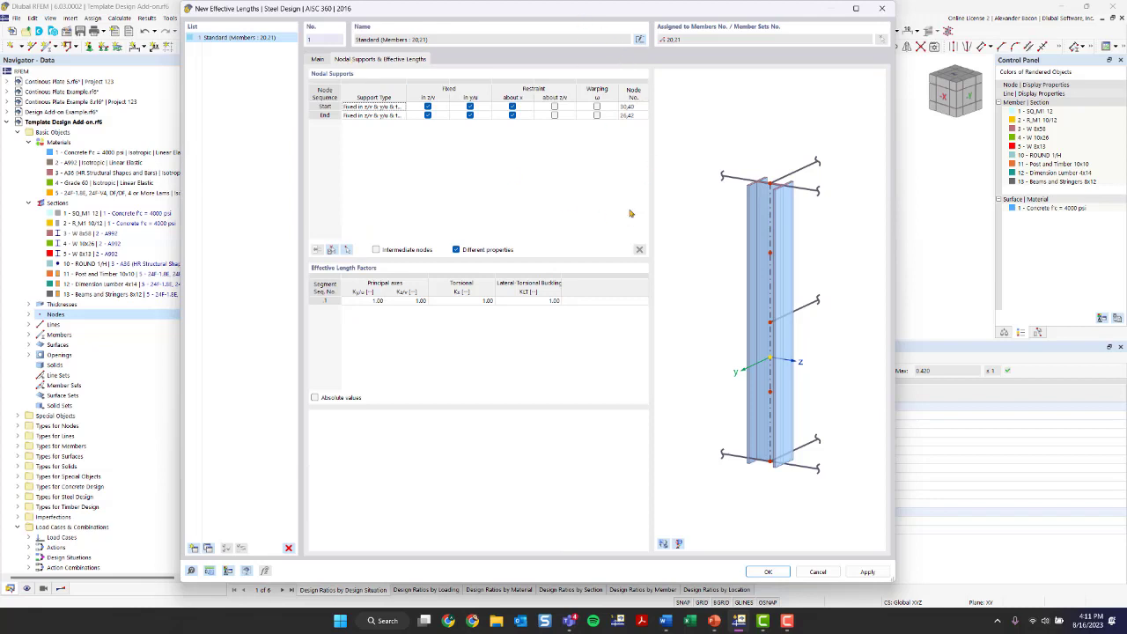
left_click(663, 544)
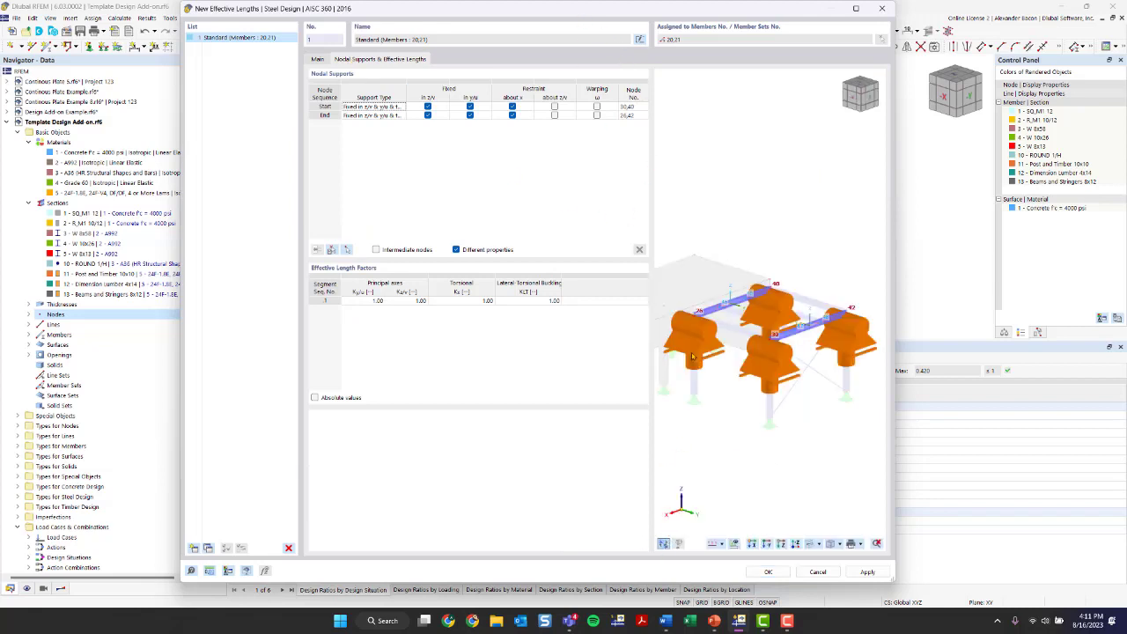
scroll(747, 353, "up", 6)
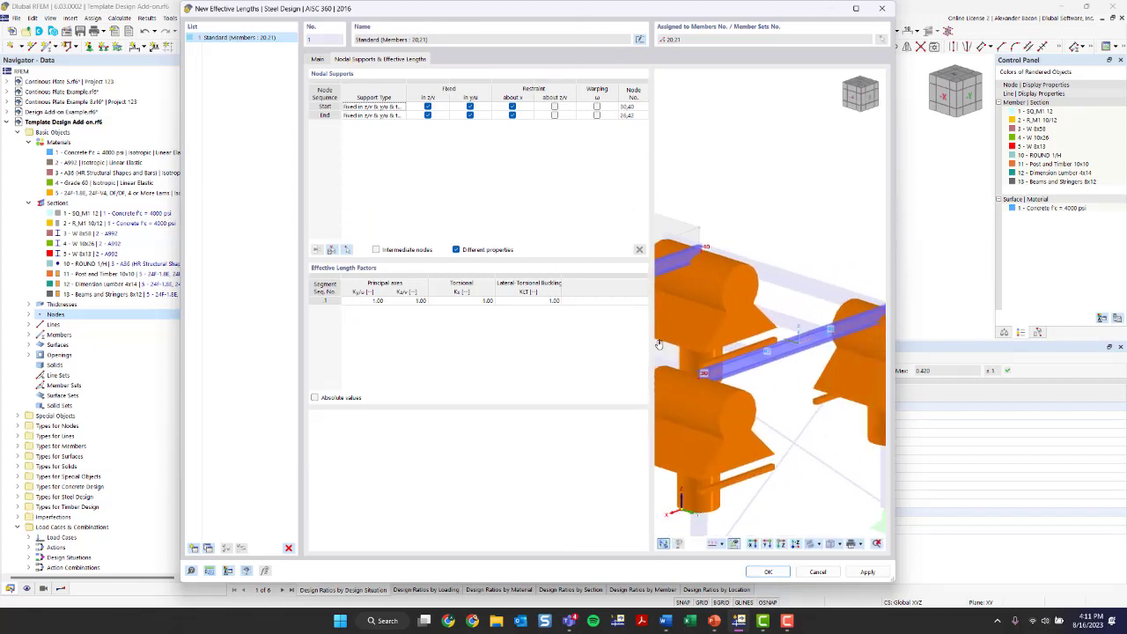
middle_click_drag(692, 390, 852, 360, "ctrl")
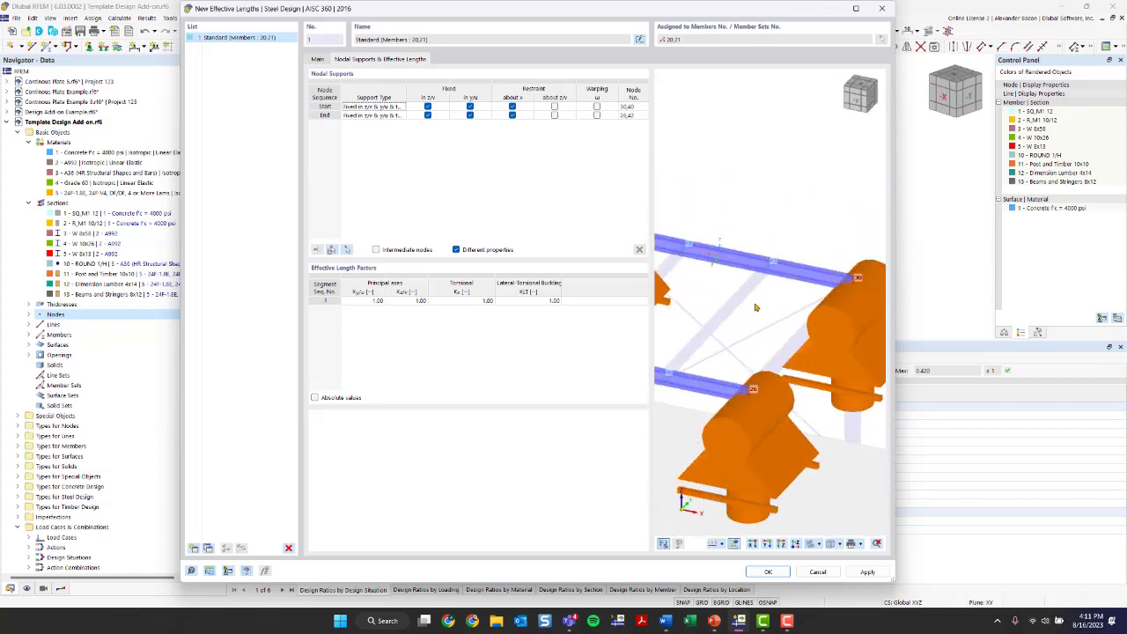
scroll(751, 283, "down", 3)
middle_click_drag(733, 320, 781, 338)
scroll(715, 338, "up", 3)
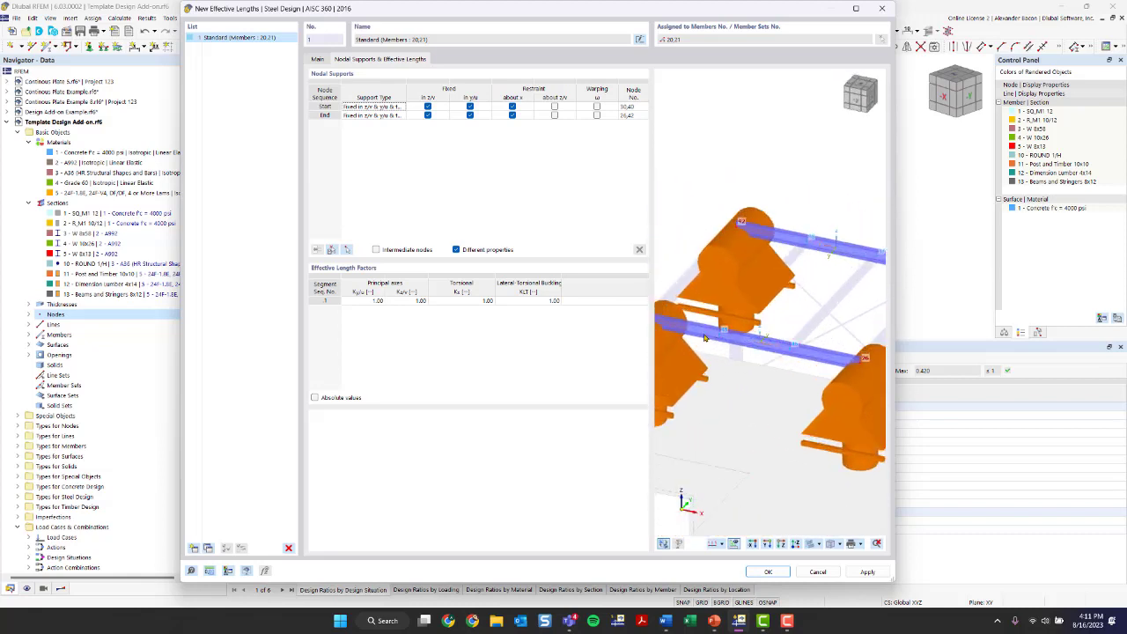
scroll(714, 337, "down", 2)
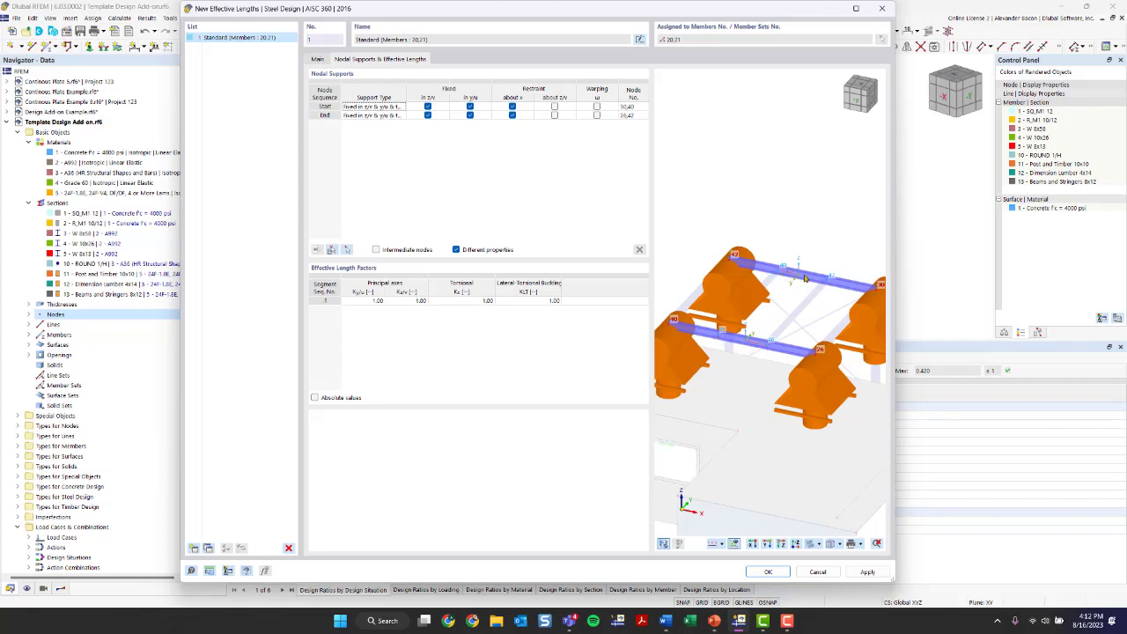
Step: Enable intermediate nodes for the nodal supports and try assigning the nodes where the W 8x13 beams frame into the W 10x26 beams
left_click(376, 250)
left_click(347, 252)
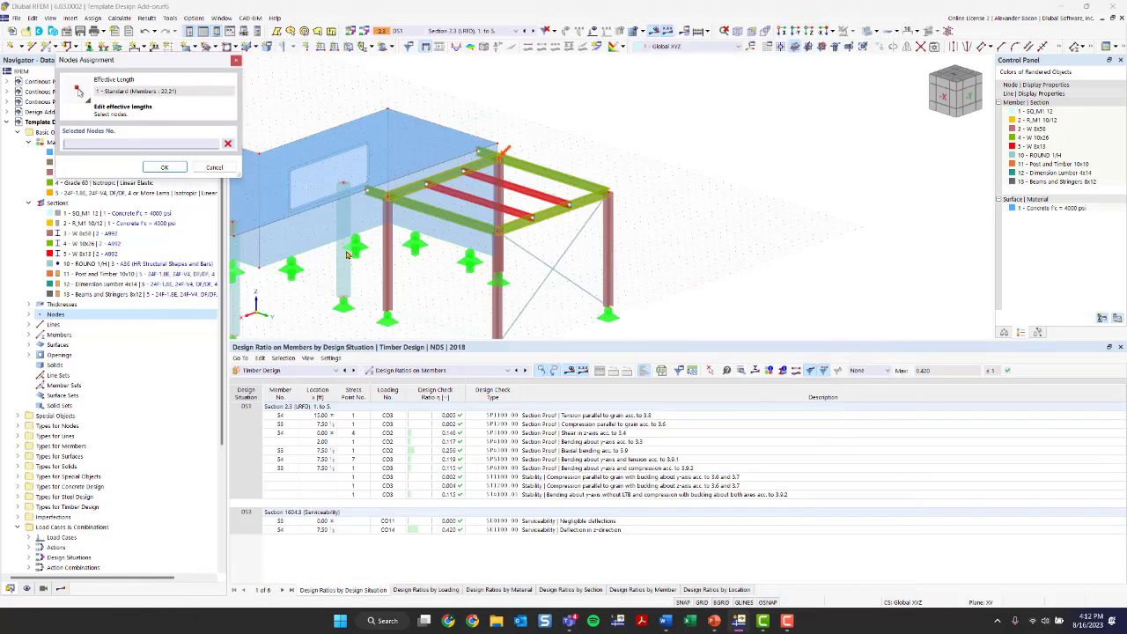
left_click(531, 217)
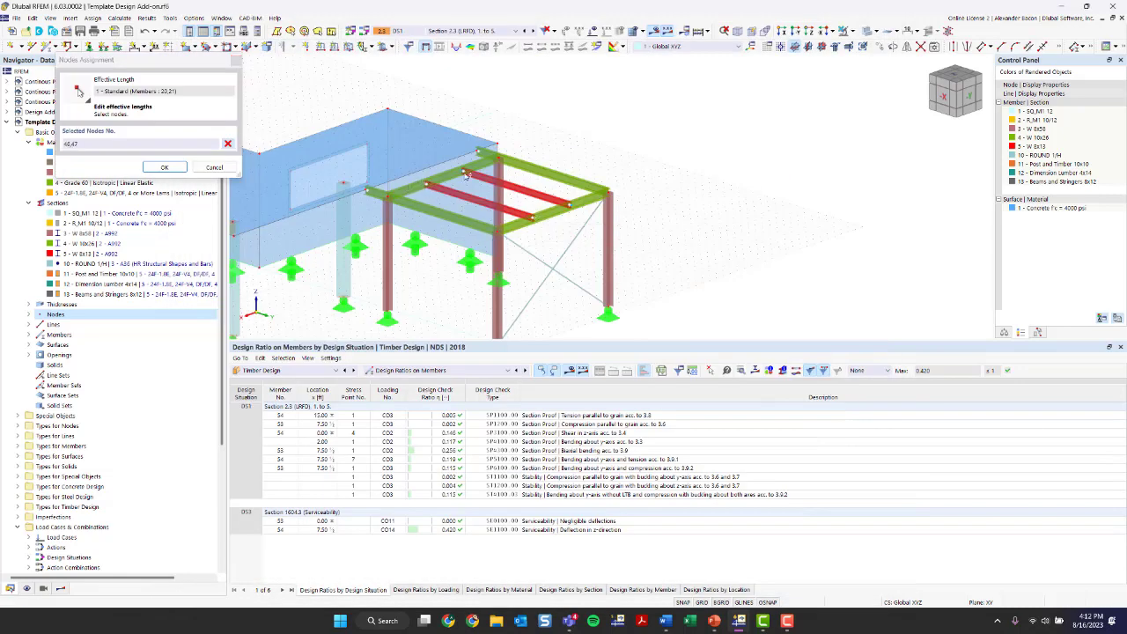
left_click(467, 175)
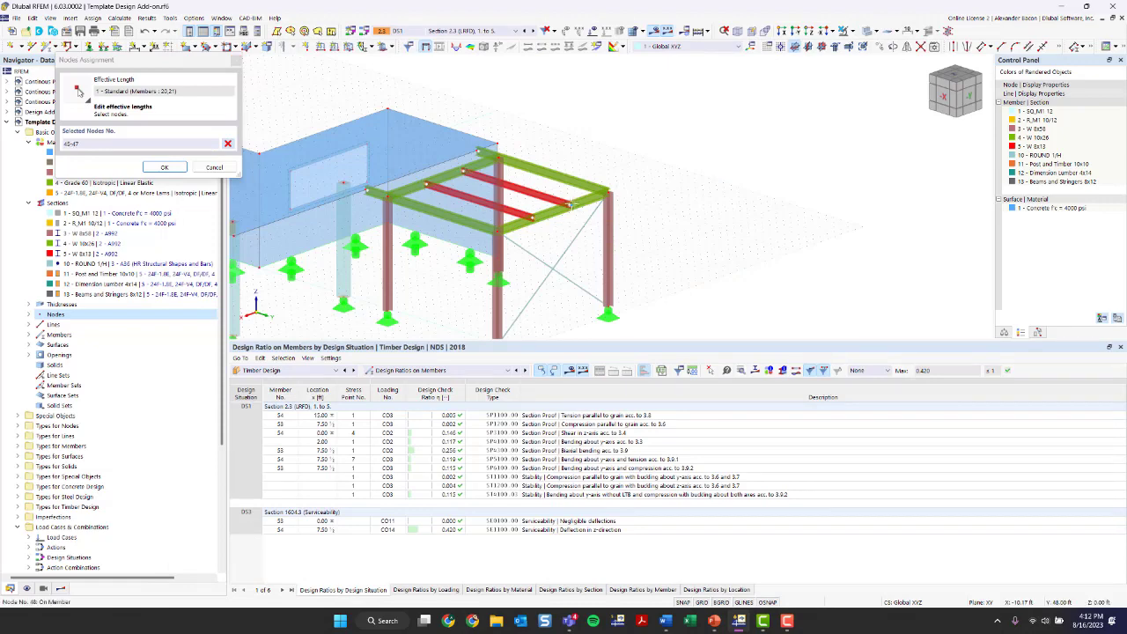
left_click(164, 167)
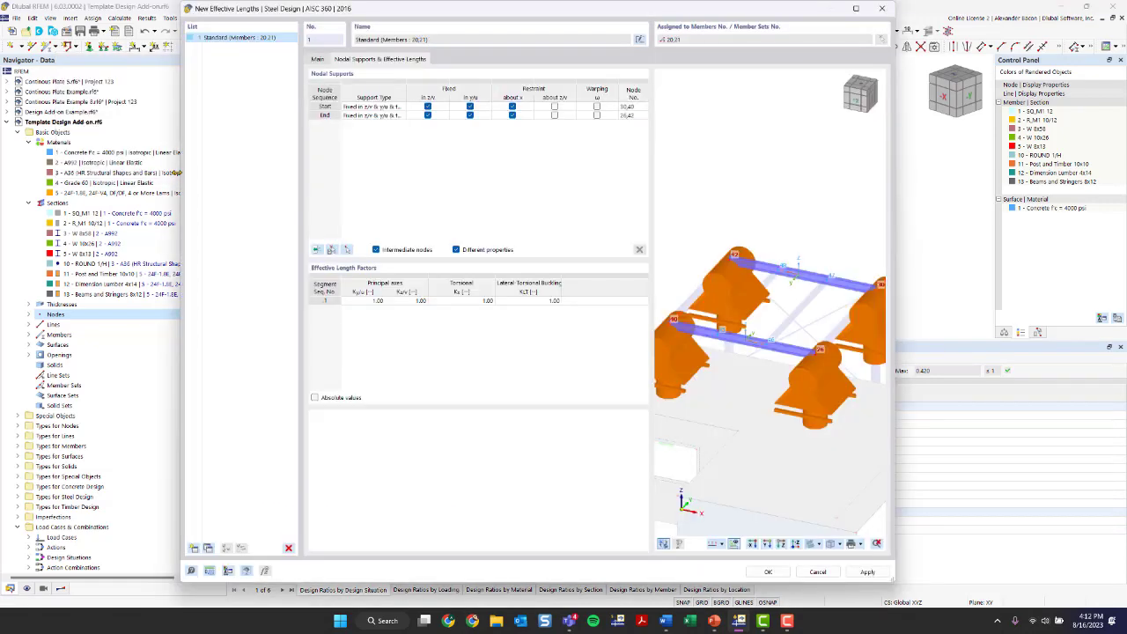
Step: Insert two intermediate nodal supports between the start and end of beams 20 and 21 and check their node assignment
left_click(318, 250)
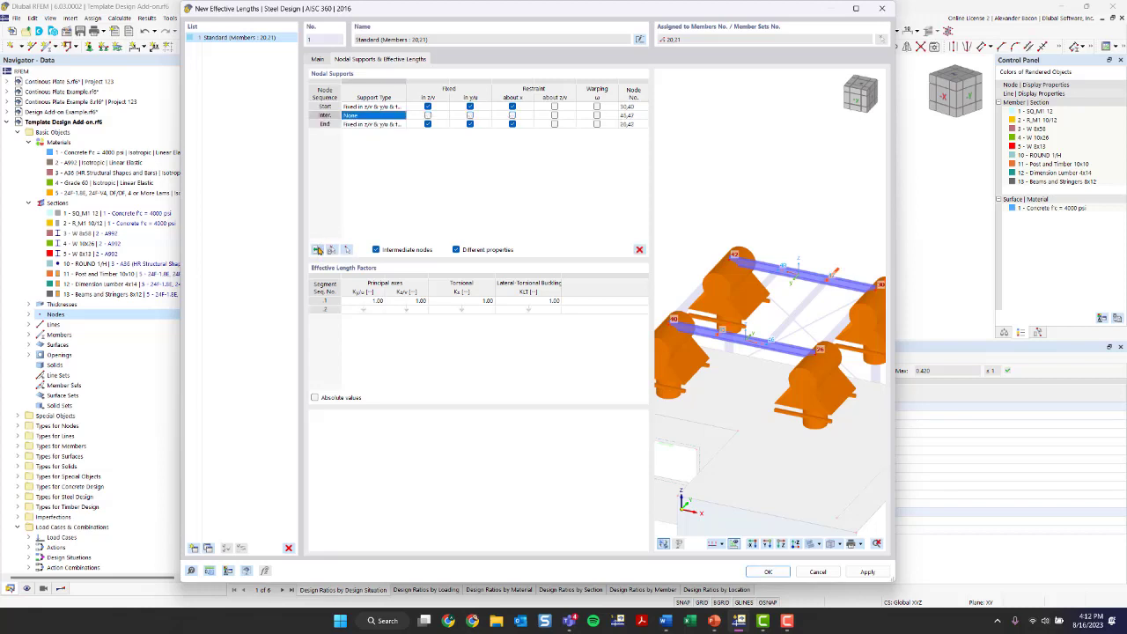
left_click(317, 250)
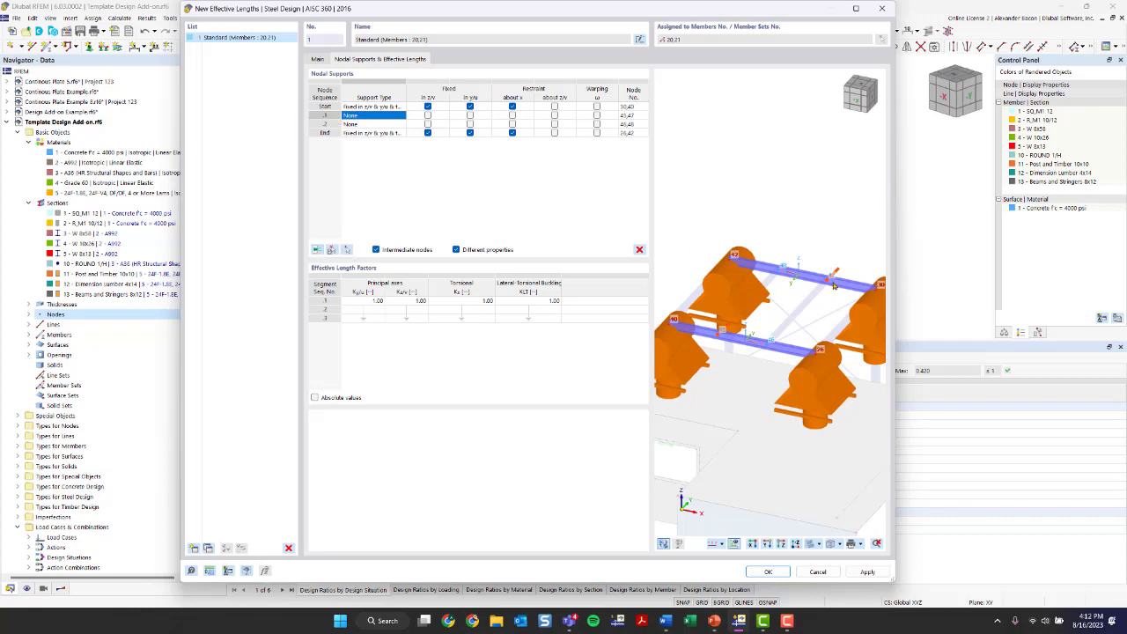
left_click(631, 116)
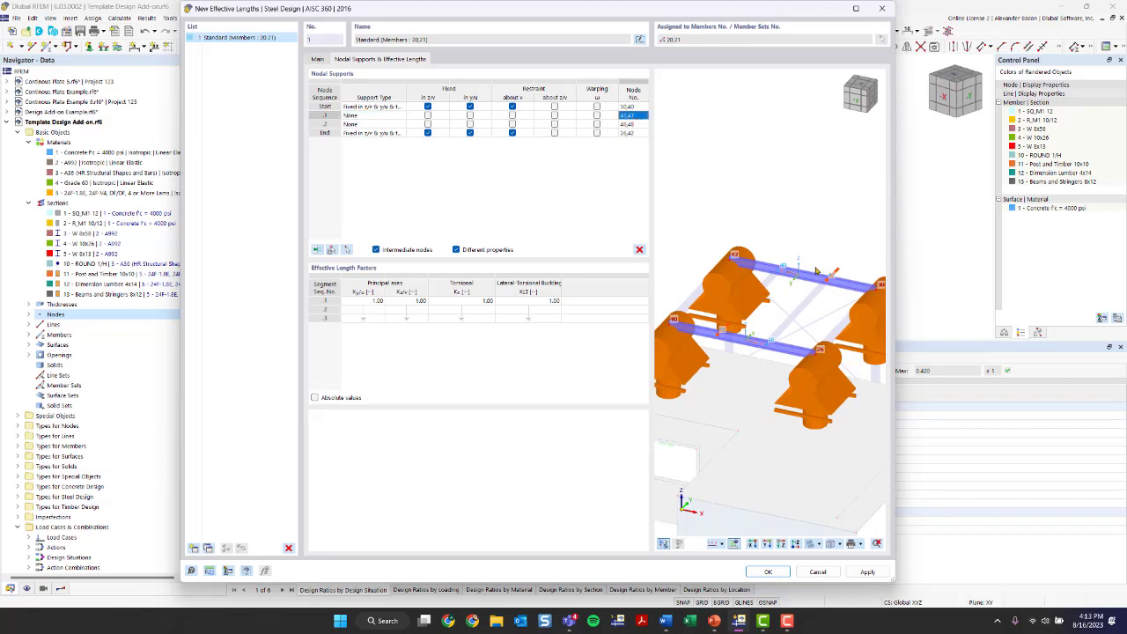
scroll(780, 273, "up", 4)
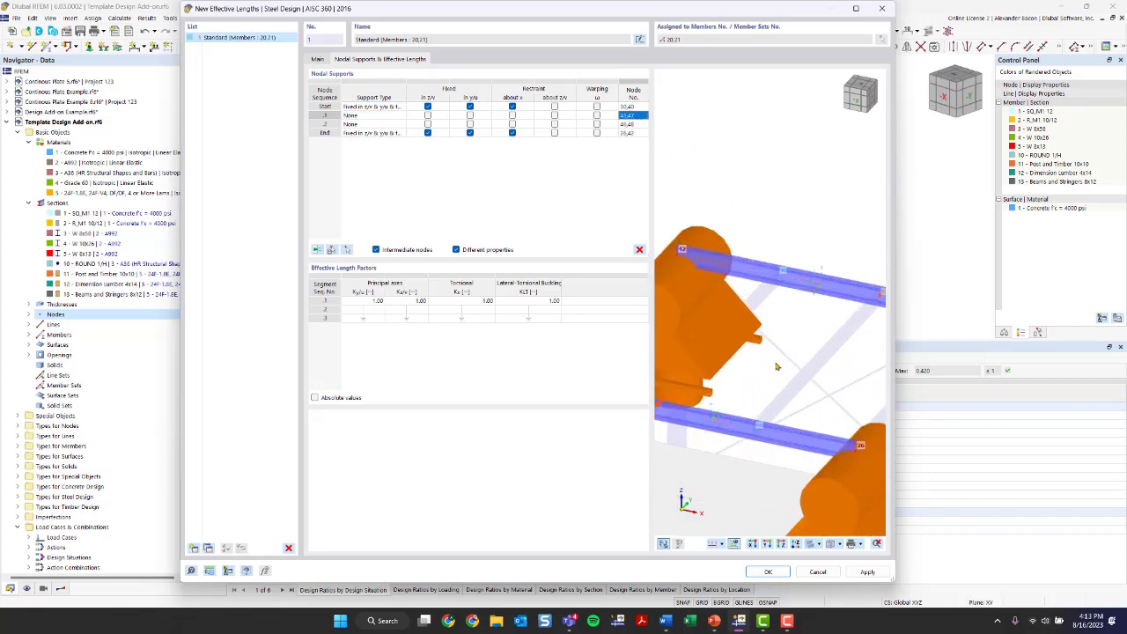
scroll(774, 359, "down", 3)
scroll(826, 317, "up", 2)
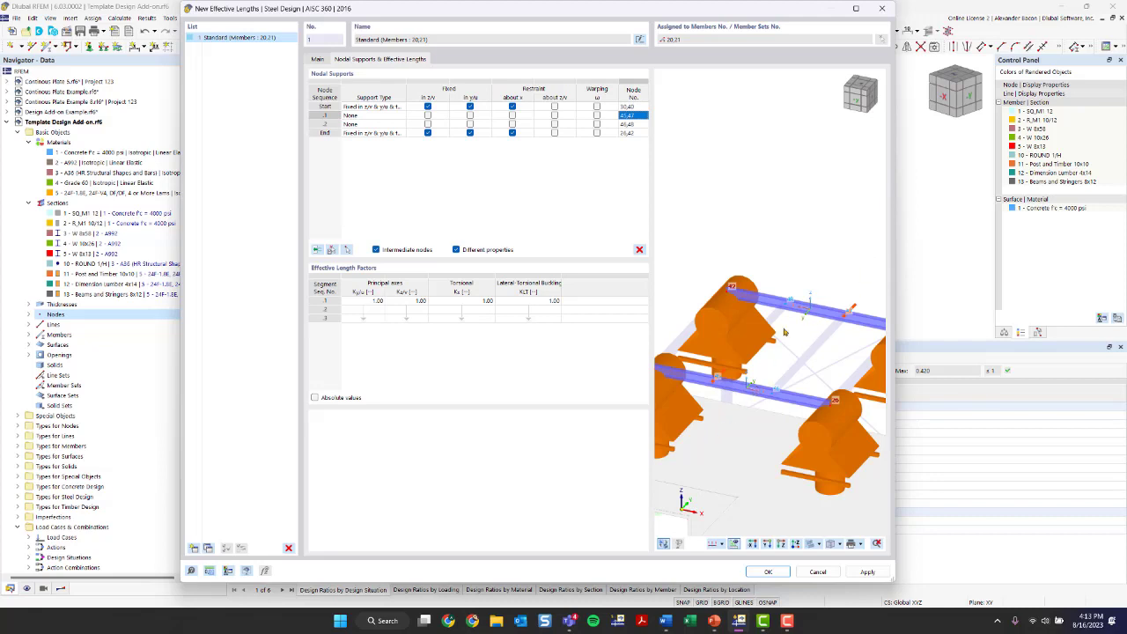
Step: Fix both intermediate nodal supports in the y/u direction
left_click(471, 115)
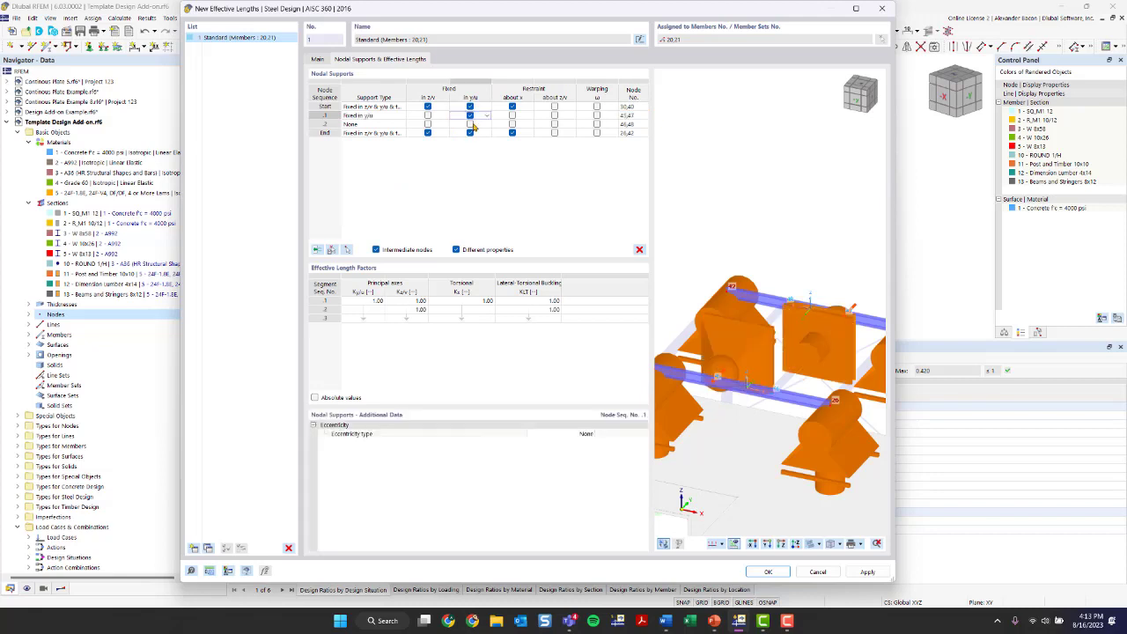
left_click(471, 124)
scroll(807, 358, "down", 2)
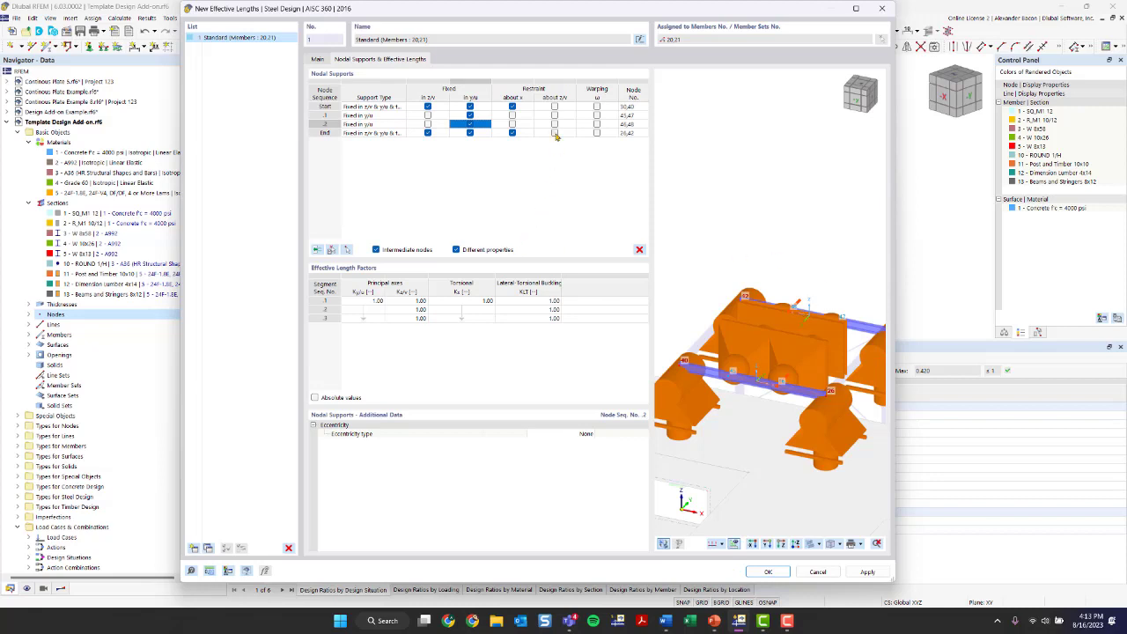
Step: Restrain both intermediate nodal supports about x and accept the new effective lengths
left_click(512, 123)
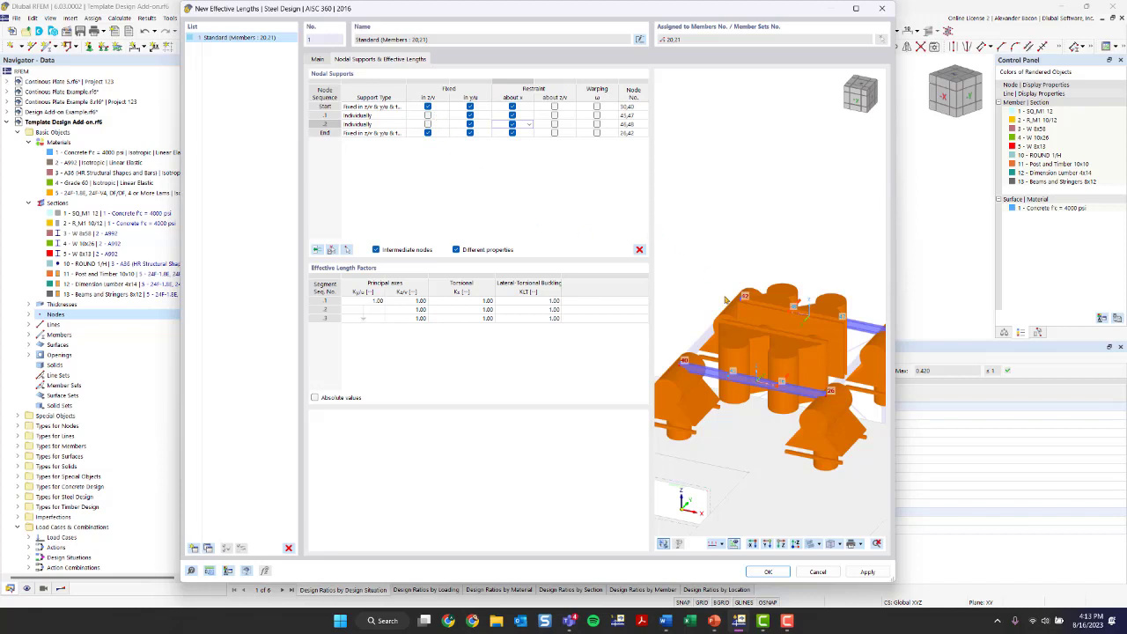
scroll(819, 408, "down", 1)
right_click(688, 408)
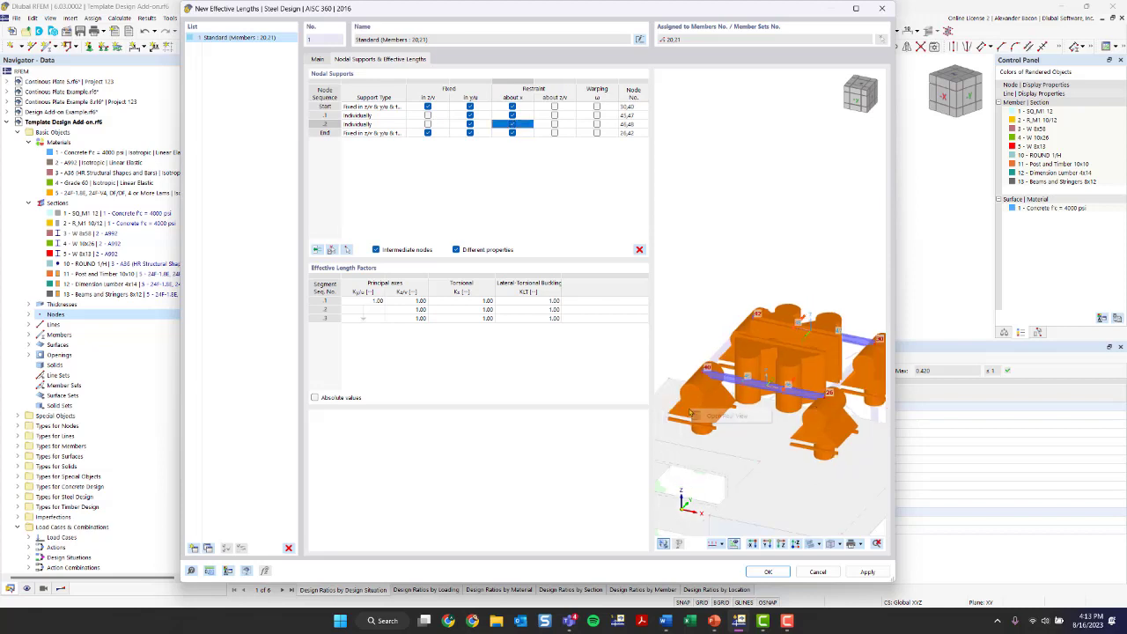
left_click(702, 401)
scroll(714, 400, "up", 2)
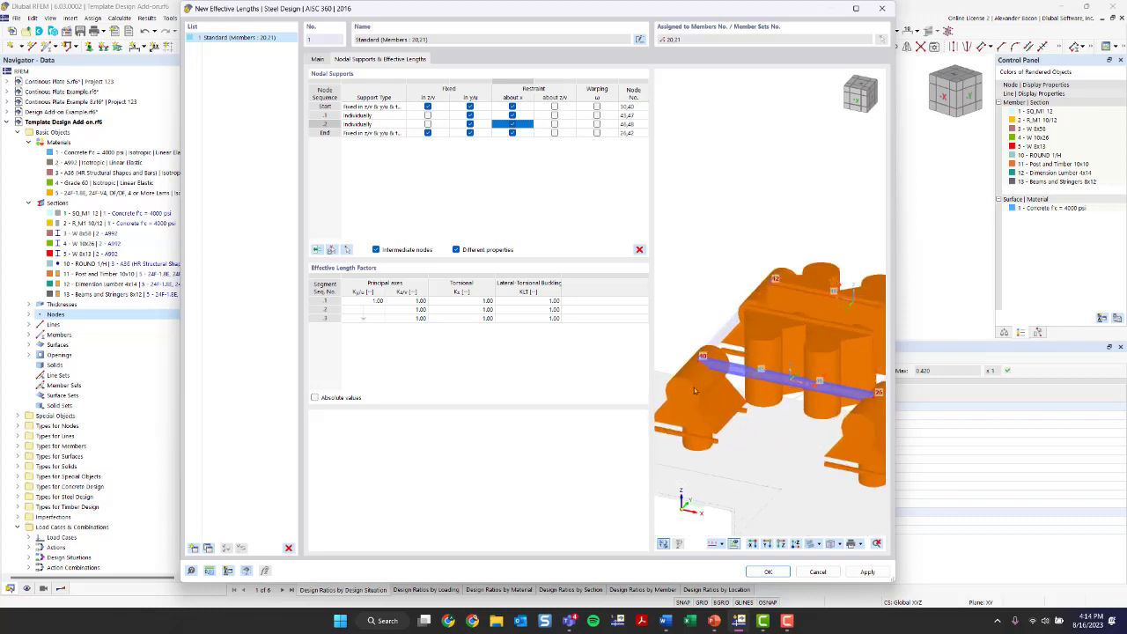
scroll(774, 370, "down", 3)
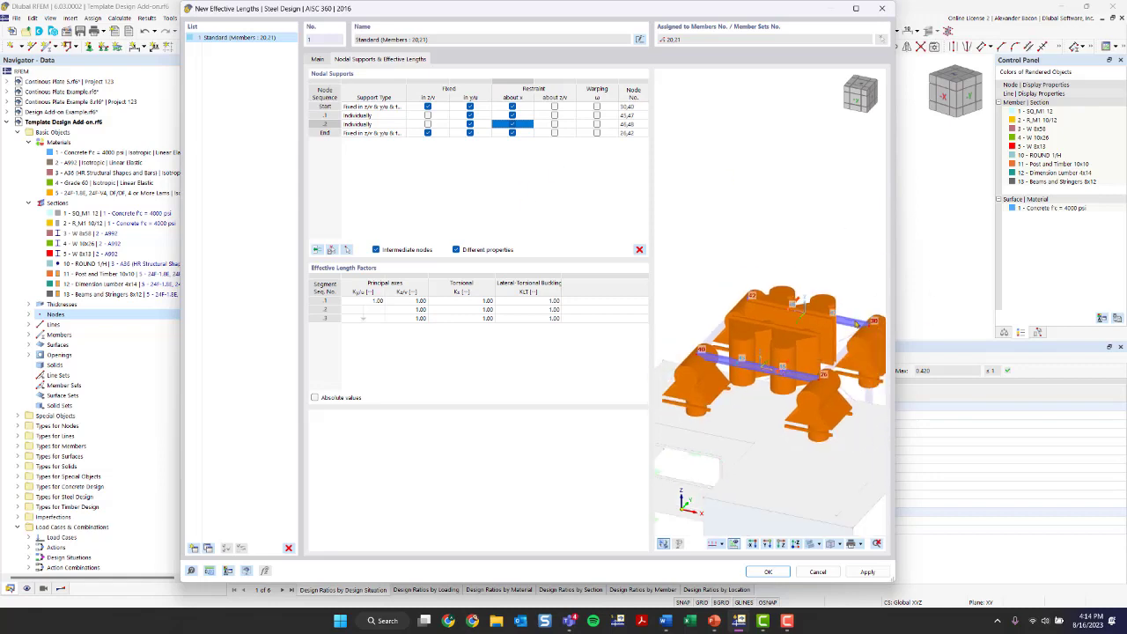
left_click(767, 571)
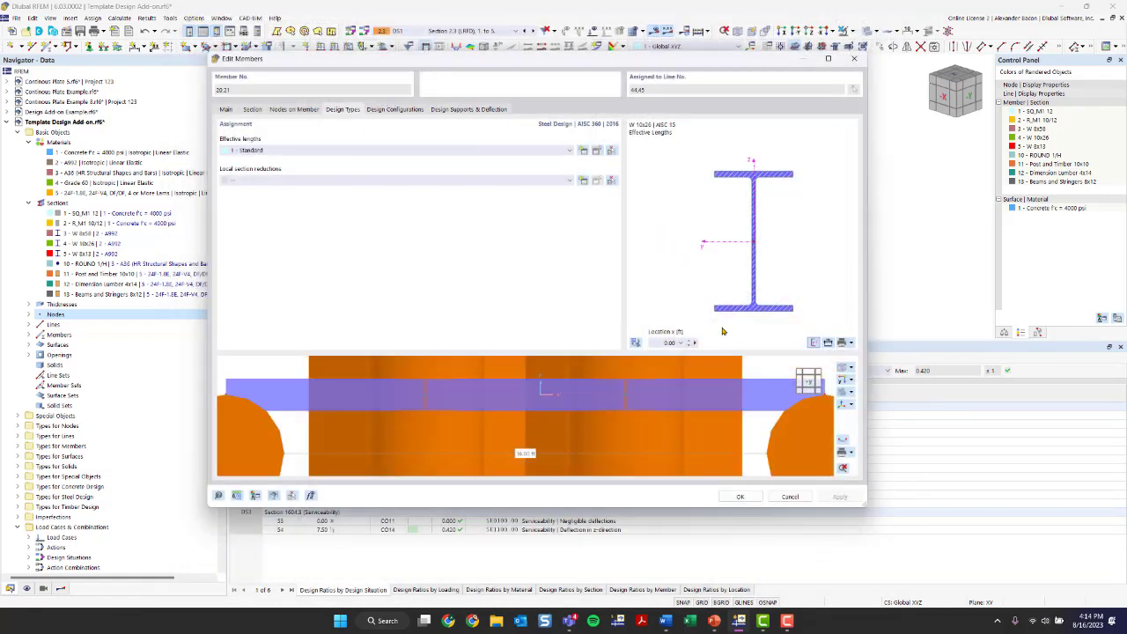
Step: Review the main and stability parameters of the default steel strength configuration, leaving them without changes
scroll(701, 412, "down", 6)
middle_click_drag(696, 415, 666, 496)
scroll(651, 456, "down", 1)
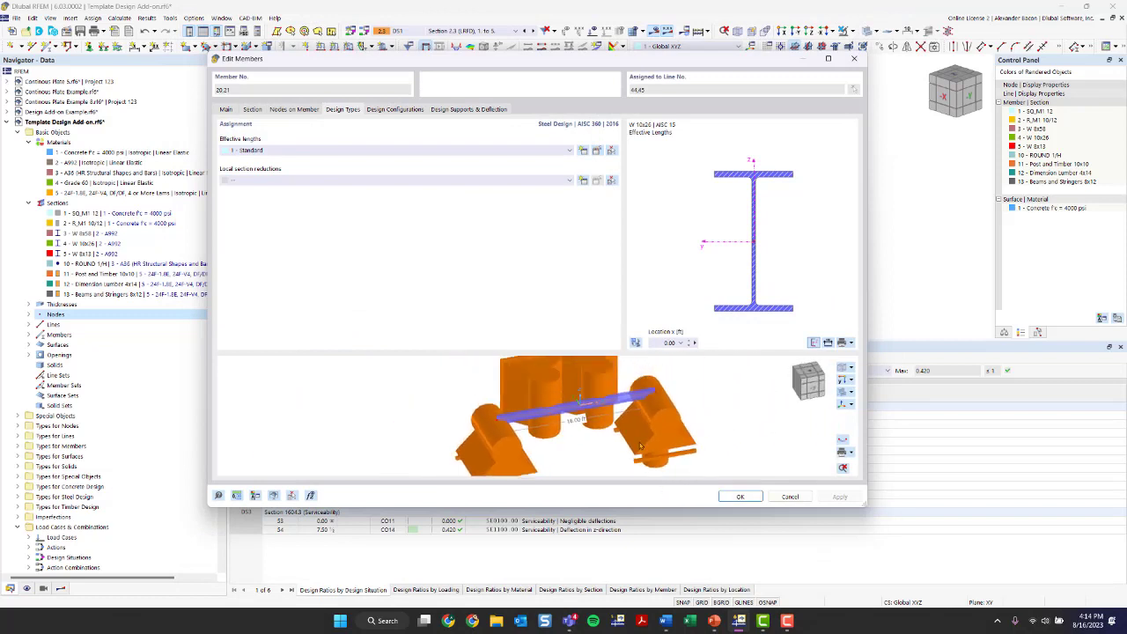
left_click(382, 111)
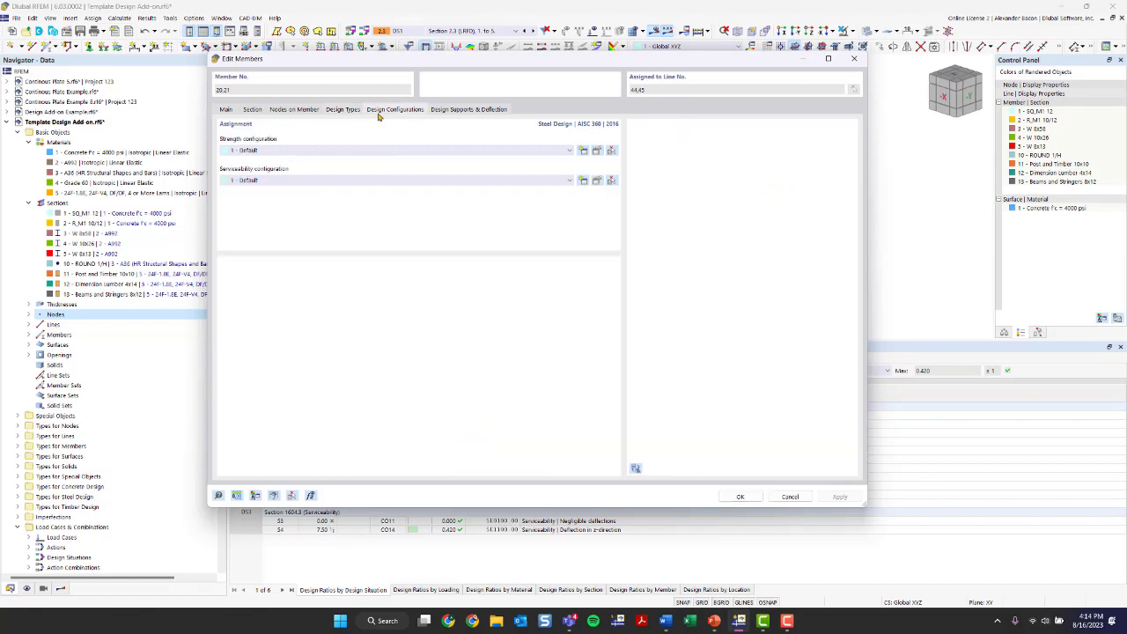
left_click(596, 152)
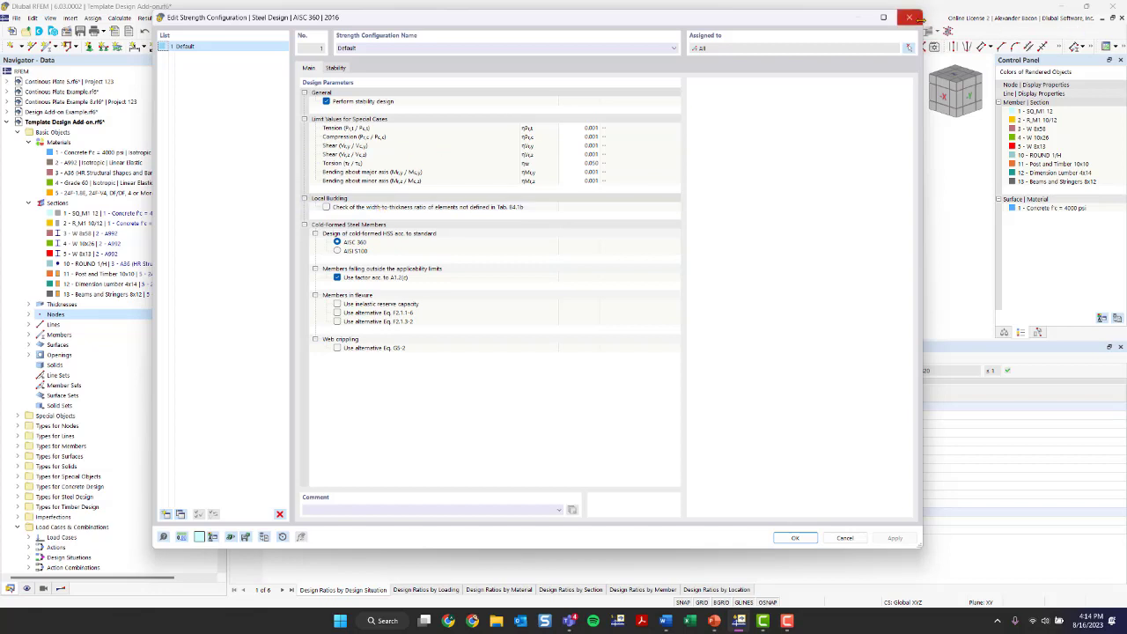
left_click(349, 69)
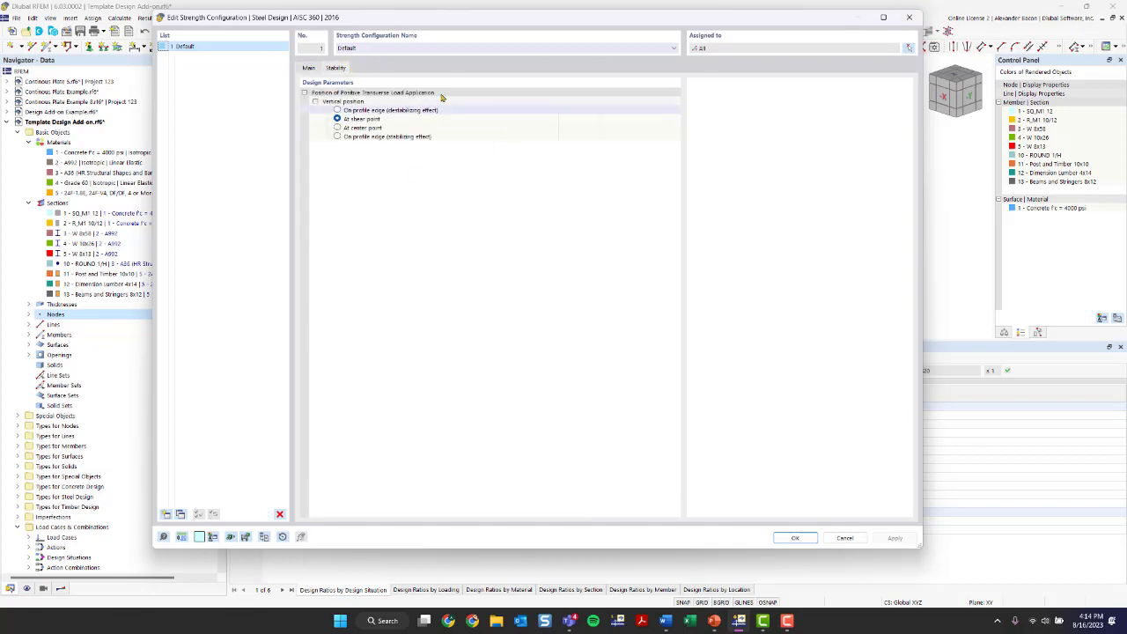
left_click(908, 17)
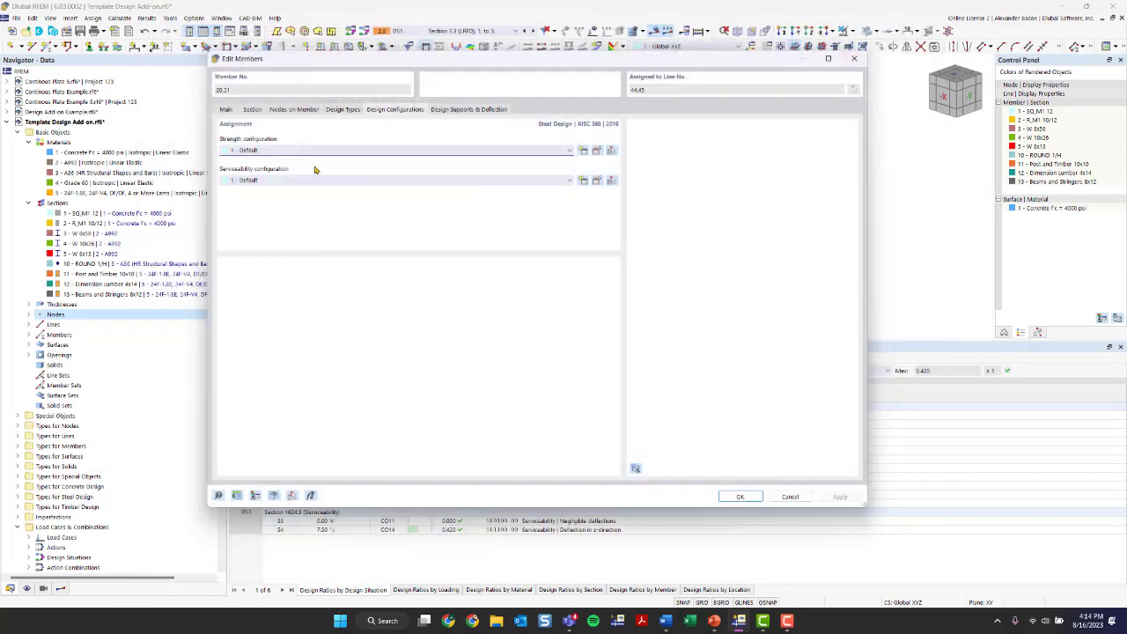
Step: Review the default serviceability deflection limits and the members' design supports and deflection settings, and accept the member edits
left_click(598, 180)
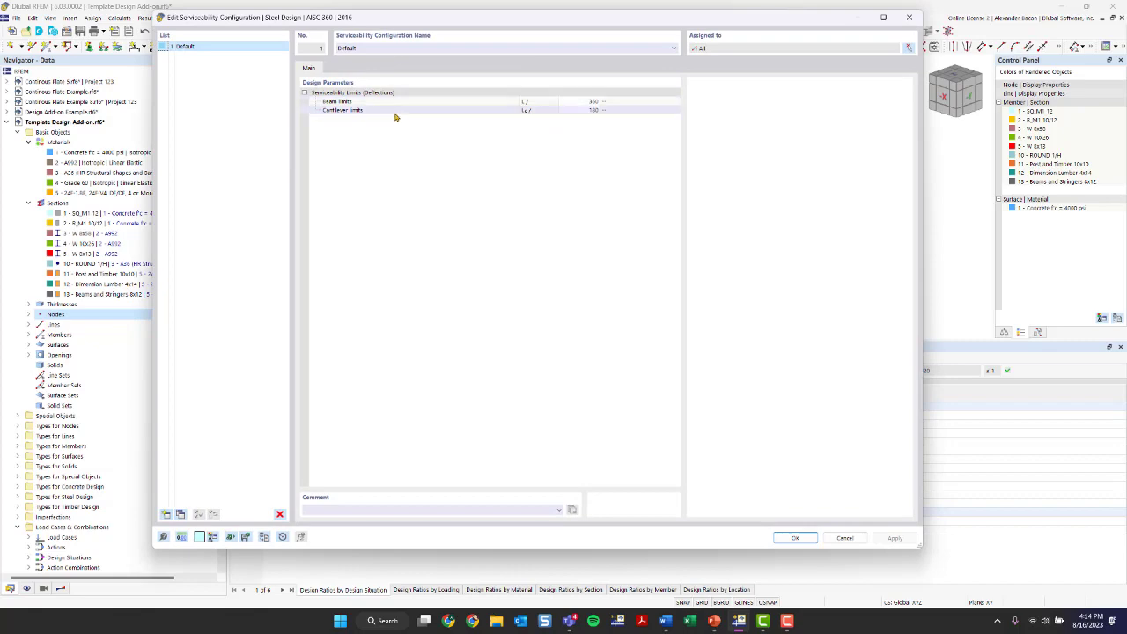
left_click(909, 16)
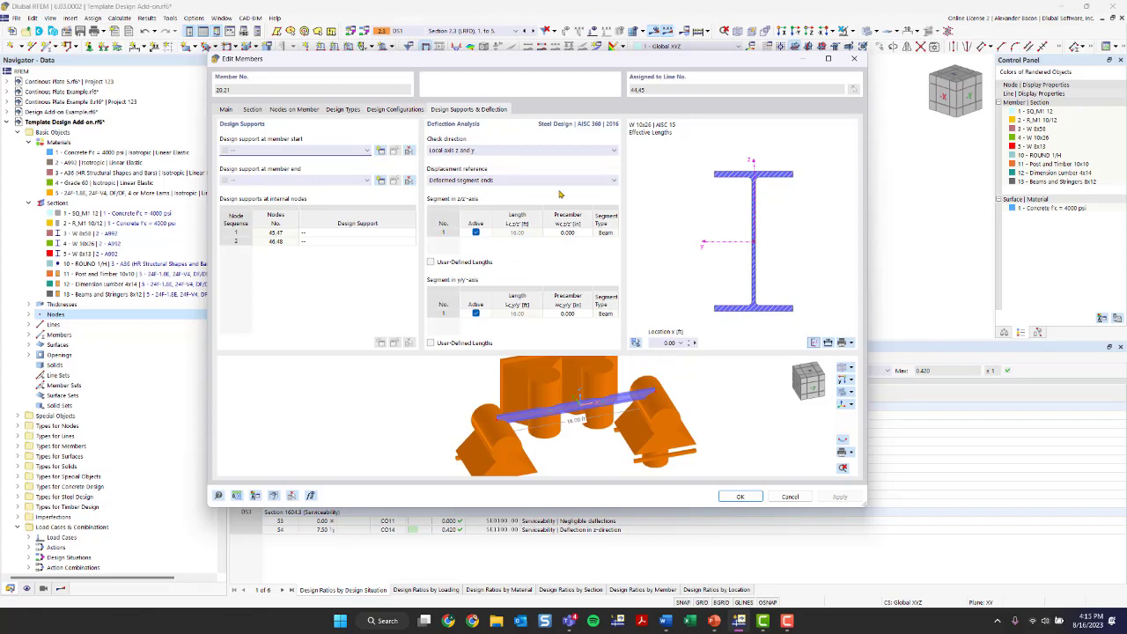
left_click(740, 496)
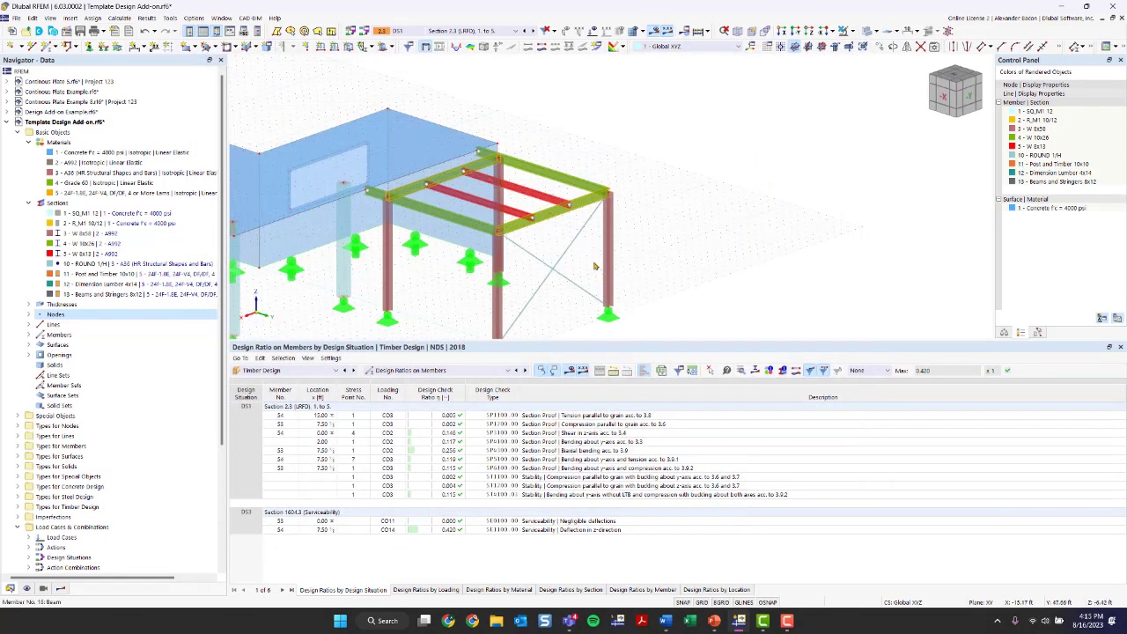
Step: Show the Steel Design input data and exclude the Section 2.4 (ASD) design situation DS2 from design
scroll(596, 267, "down", 3)
middle_click_drag(584, 274, 589, 241)
left_click(308, 374)
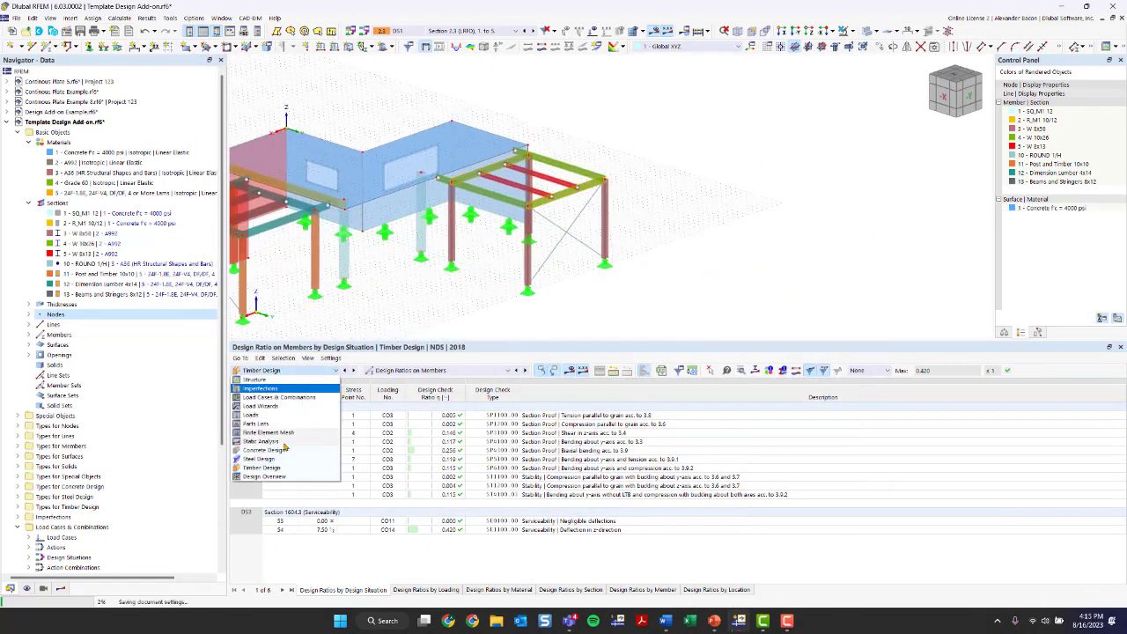
left_click(269, 464)
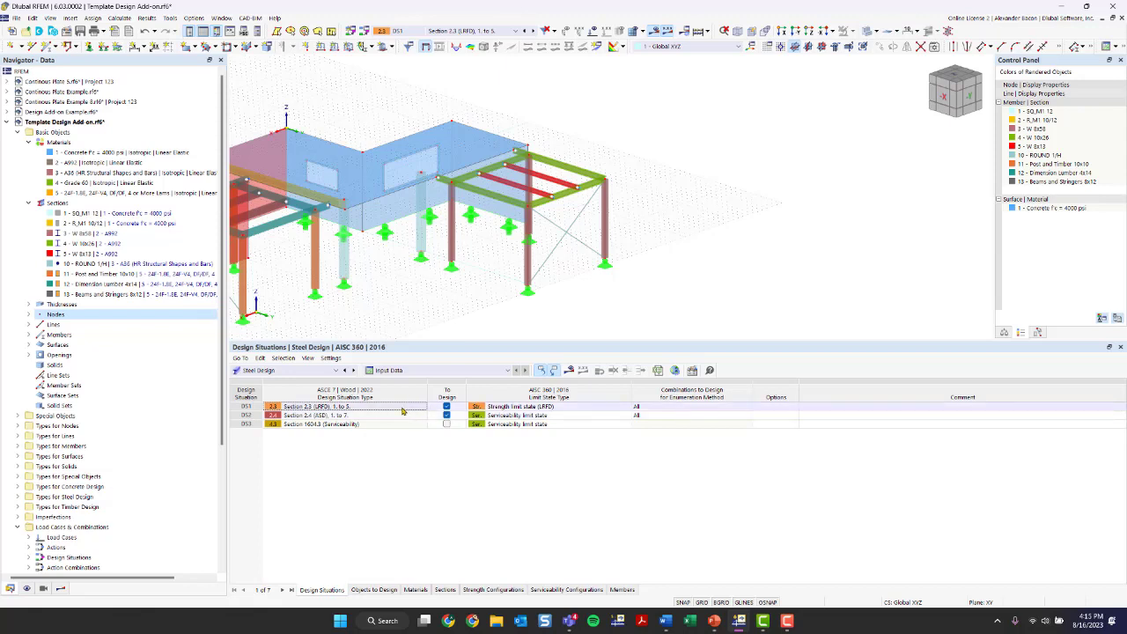
left_click(446, 415)
Step: Turn off designing all members in the Steel Design objects and select only members 20 and 21 for design
left_click(374, 589)
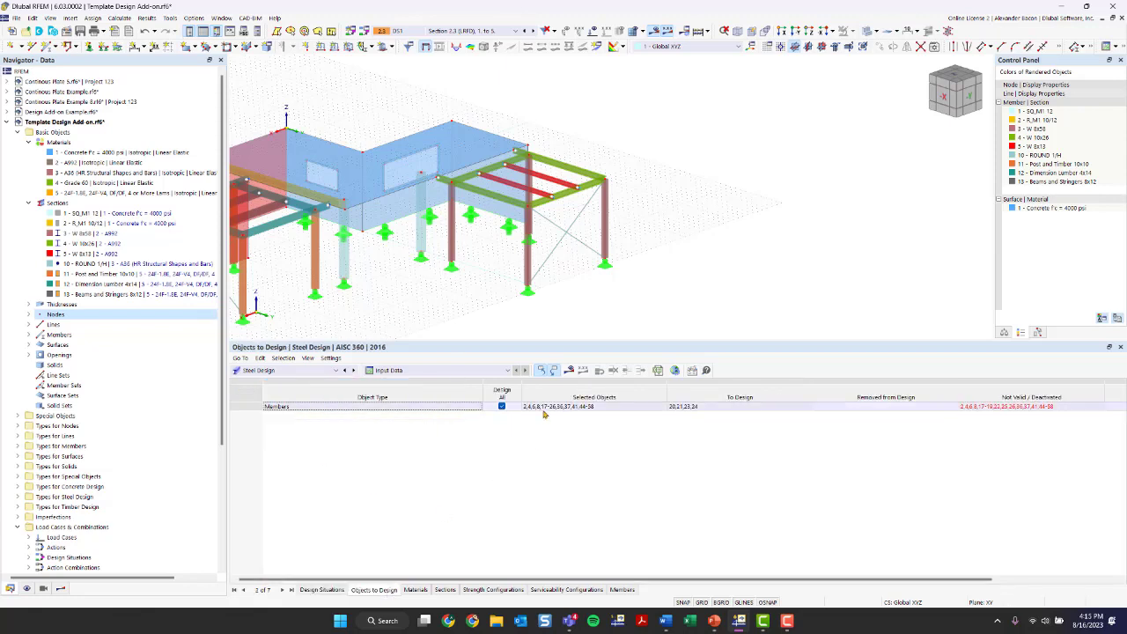
left_click(501, 407)
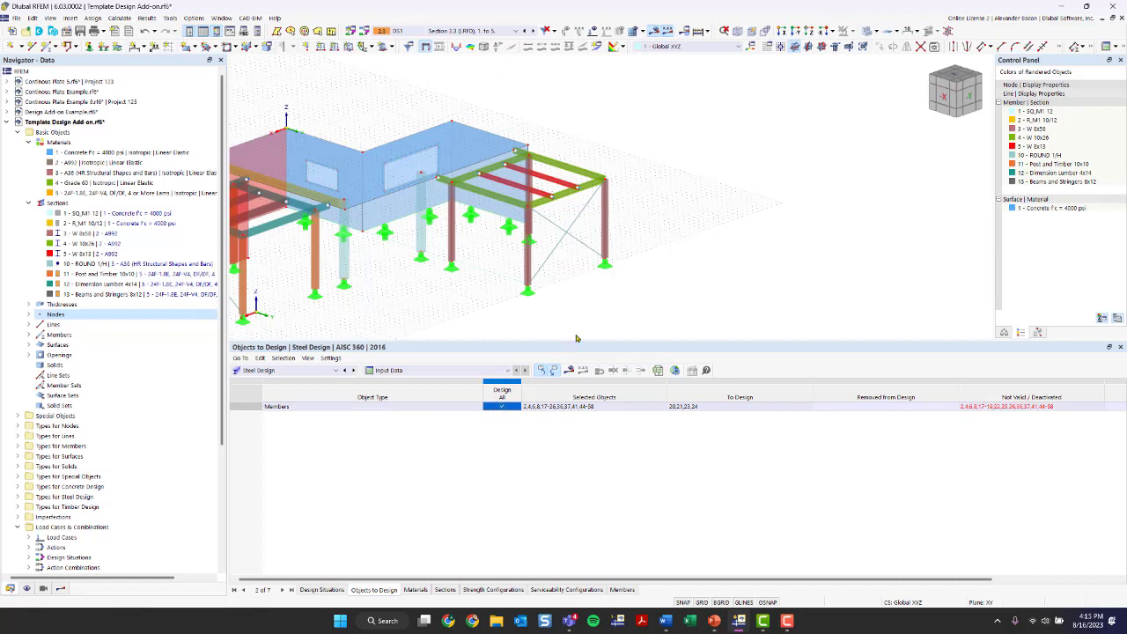
left_click(609, 407)
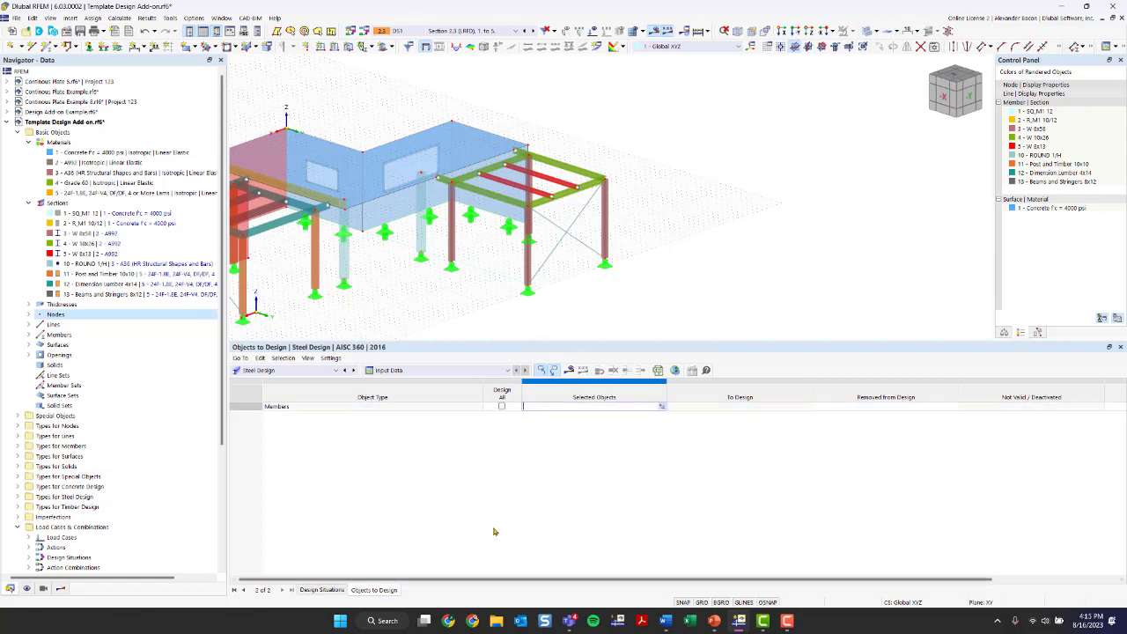
left_click(661, 406)
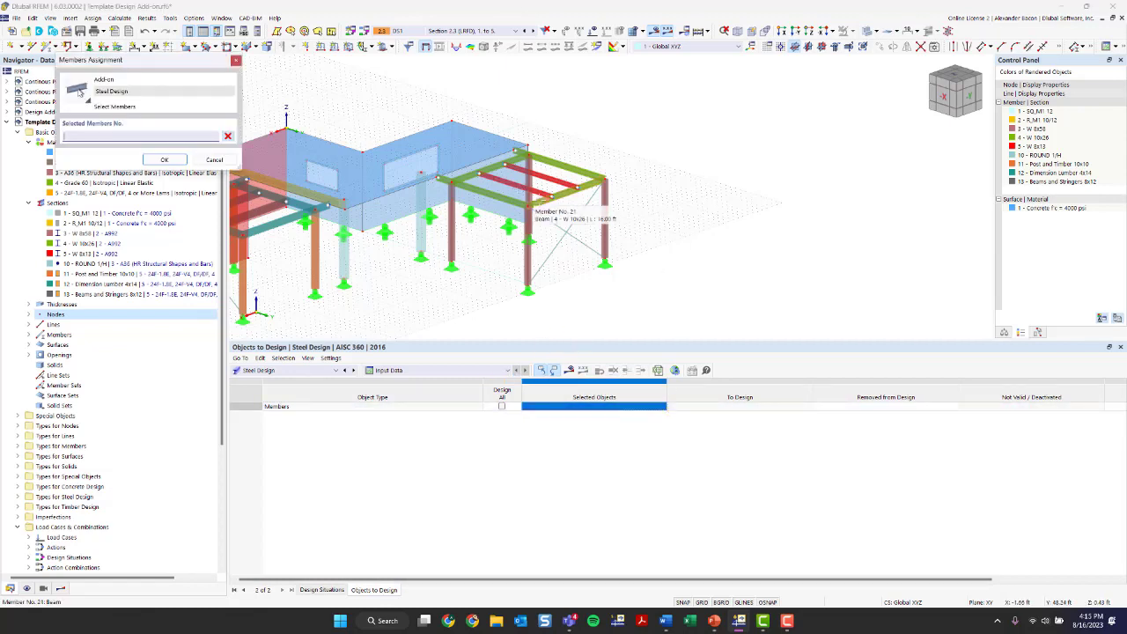
left_click(526, 189)
left_click(537, 175)
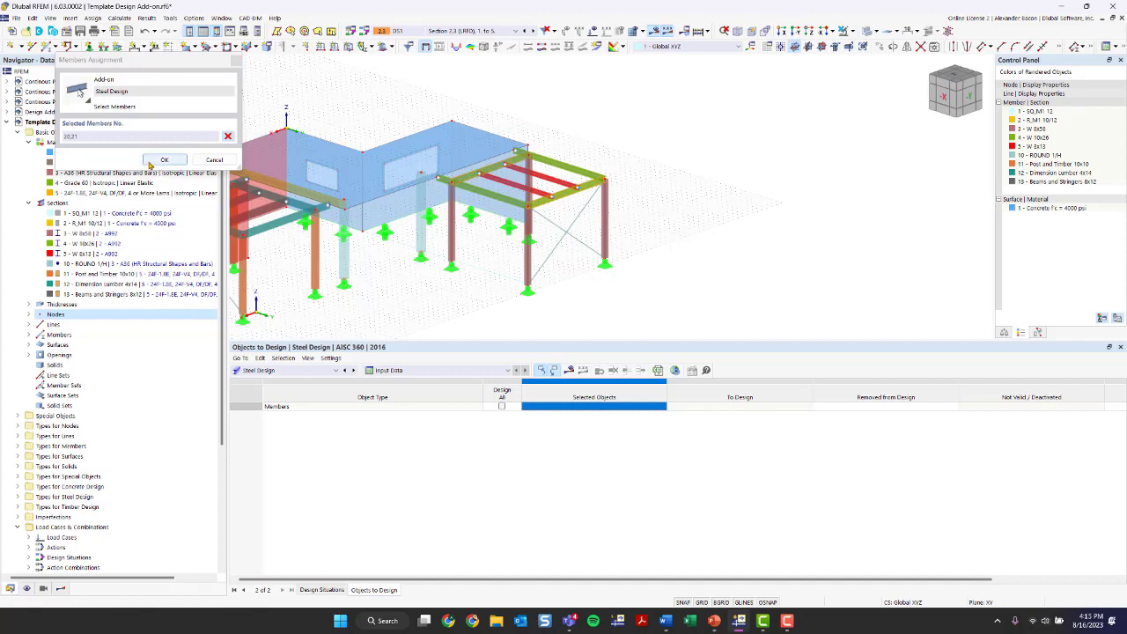
left_click(164, 160)
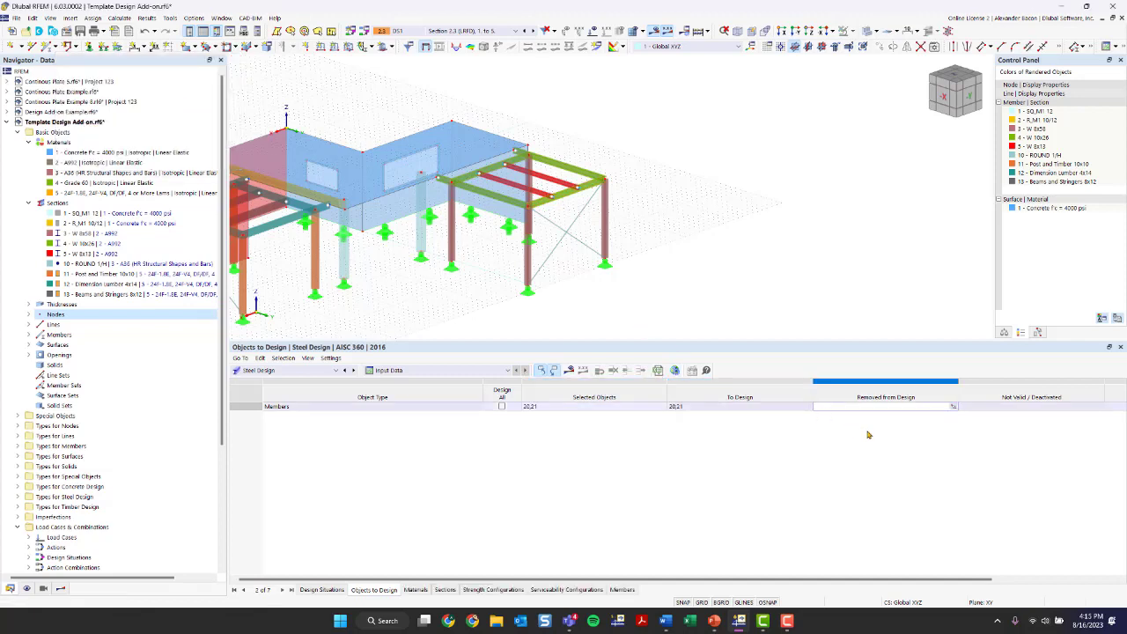
Step: Check the steel design materials, run the Steel Design calculation, and view the resulting design ratios on the steel frame
left_click(421, 589)
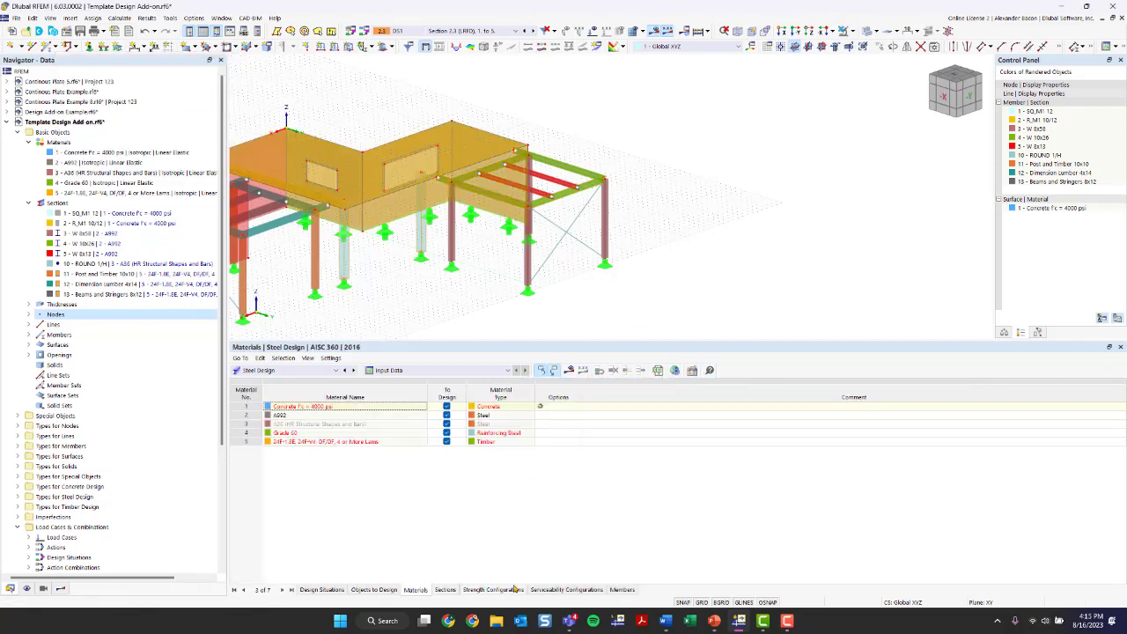
left_click(570, 370)
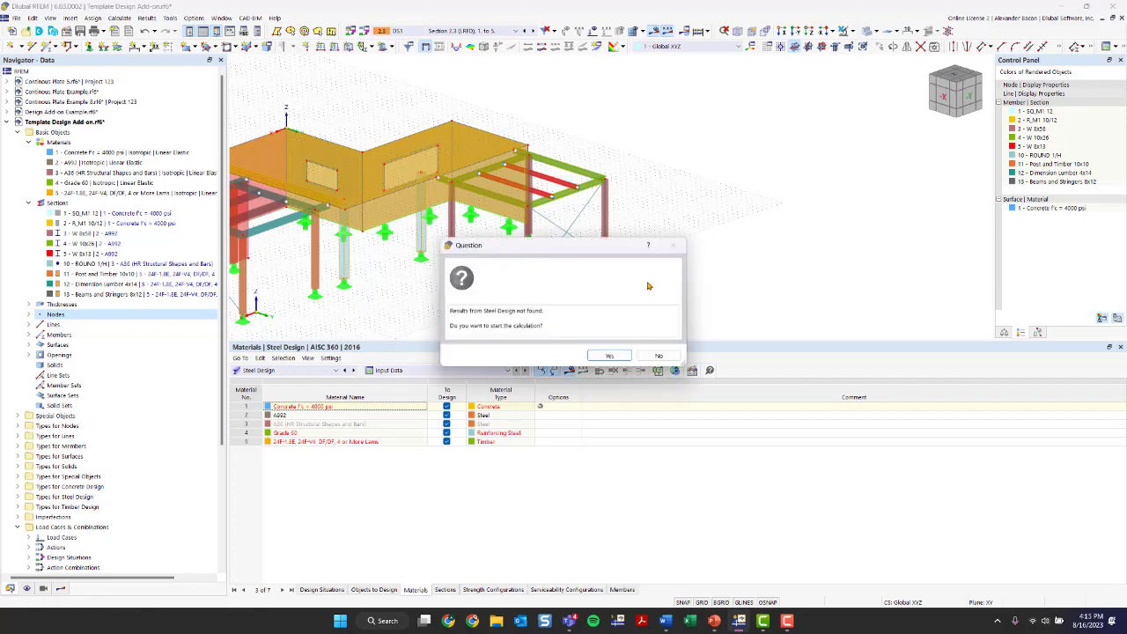
left_click(613, 358)
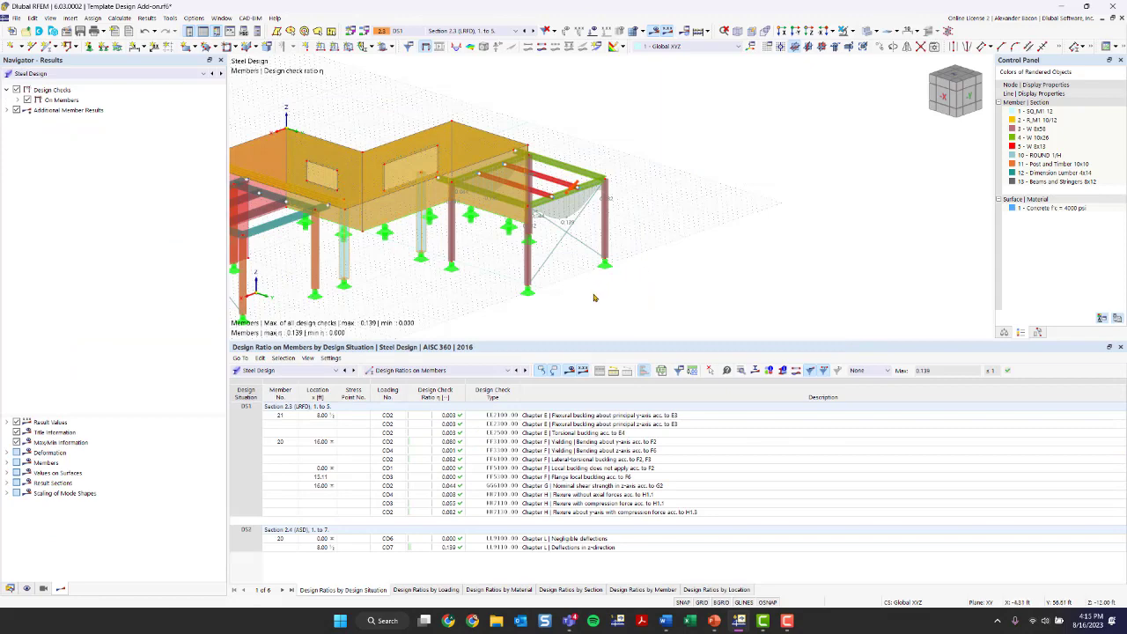
middle_click_drag(595, 298, 578, 315, "ctrl")
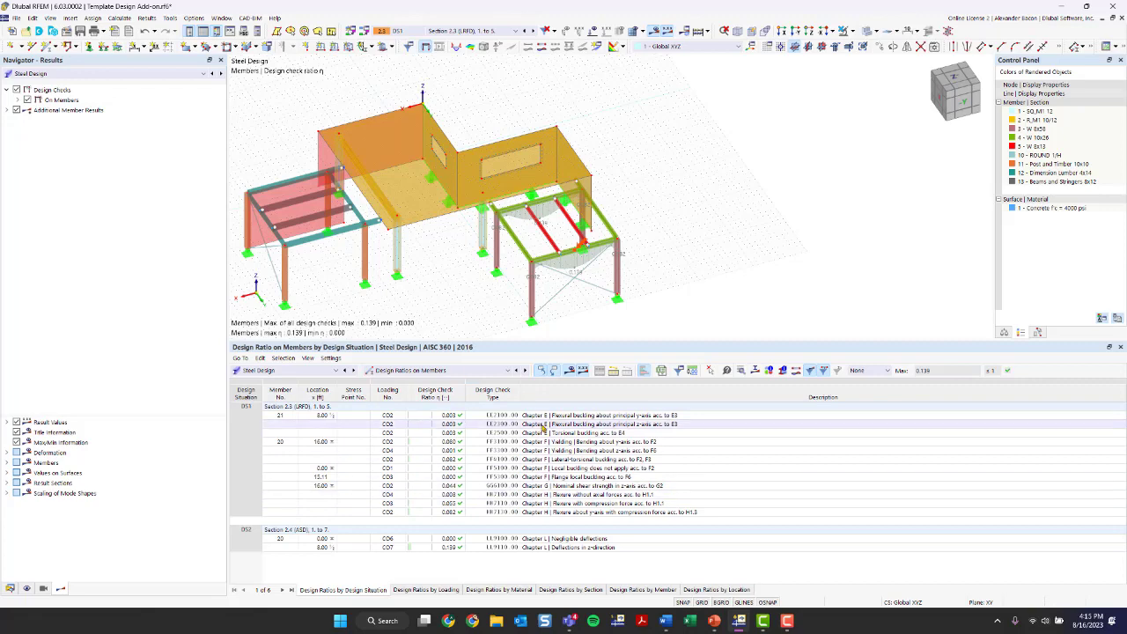
scroll(636, 273, "up", 5)
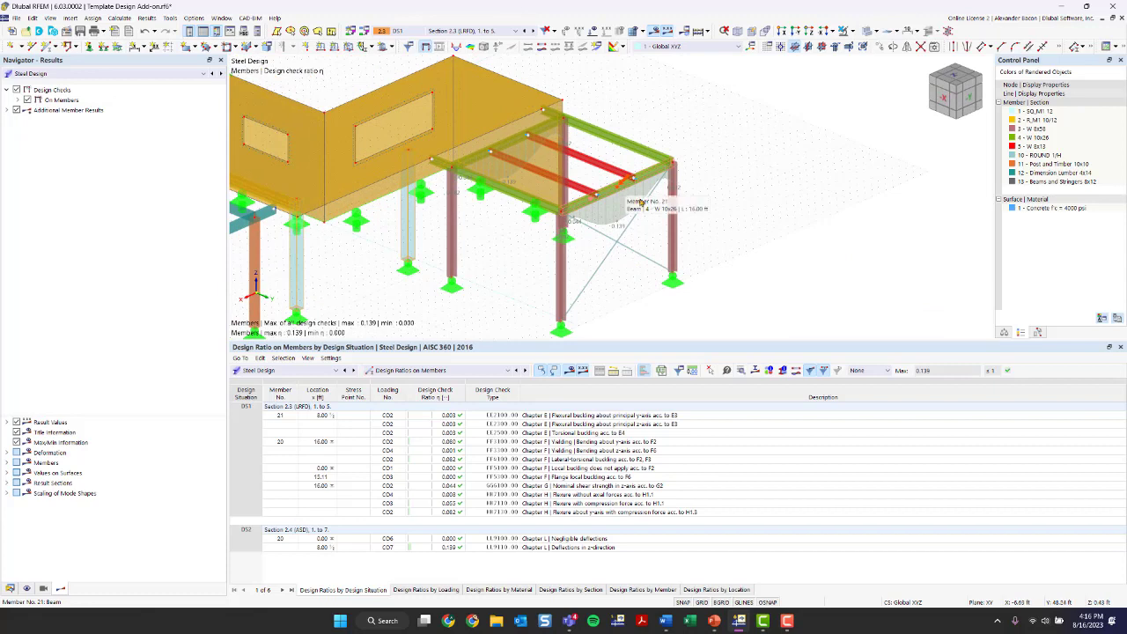
middle_click_drag(422, 276, 611, 232)
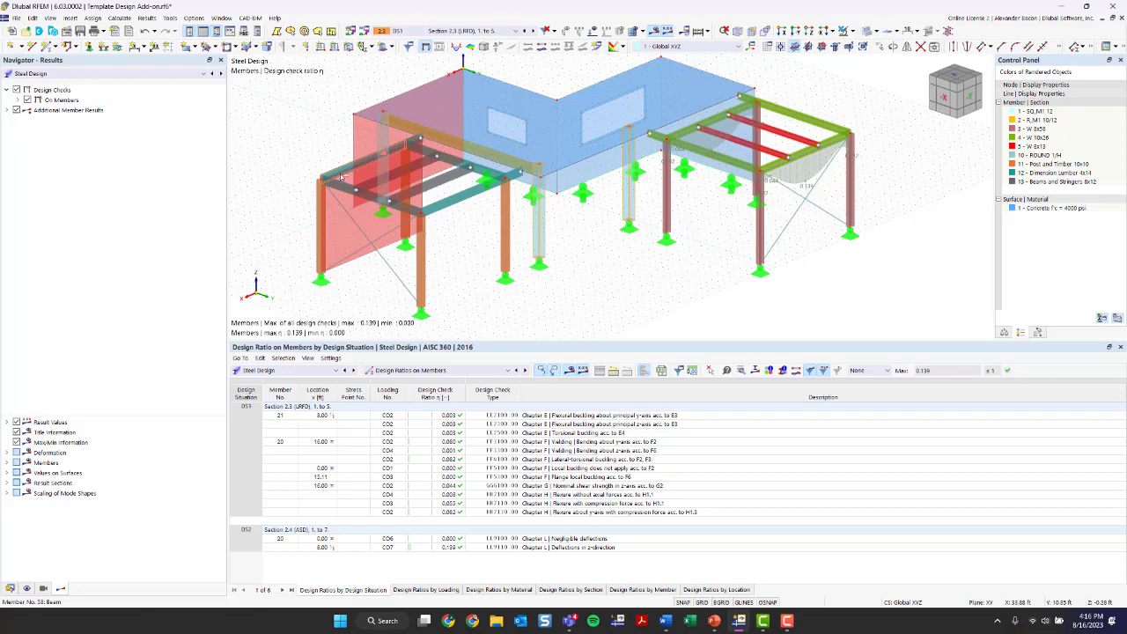
Step: Open concrete members 2, 41 and 44 for editing, keep the Beam member type, and activate their design properties
double_click(384, 143)
left_click(384, 140)
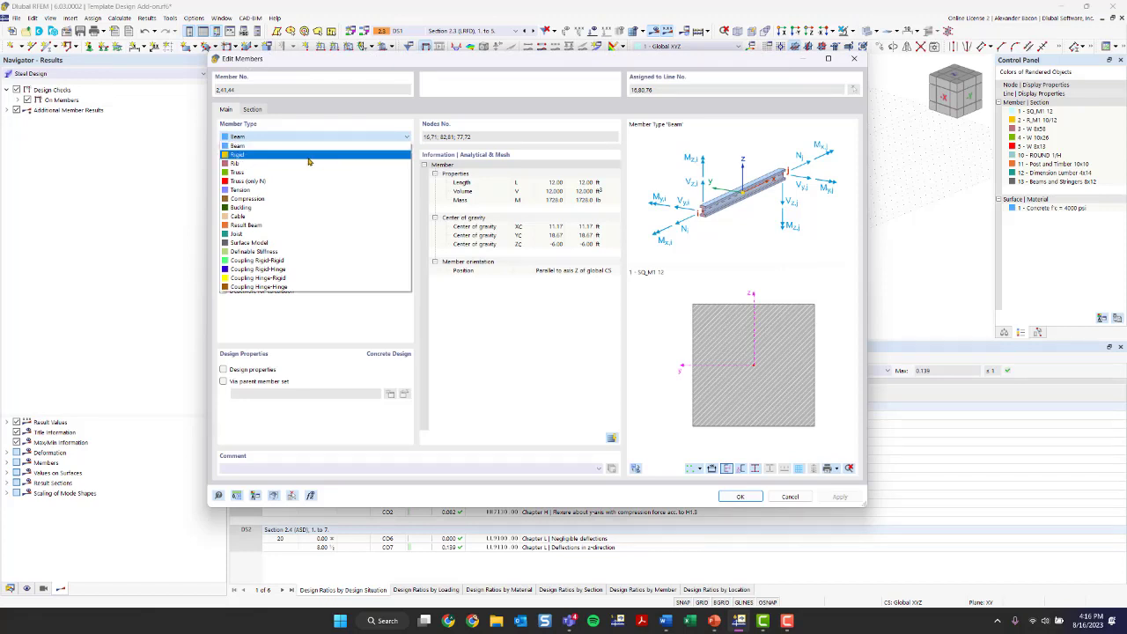
left_click(290, 144)
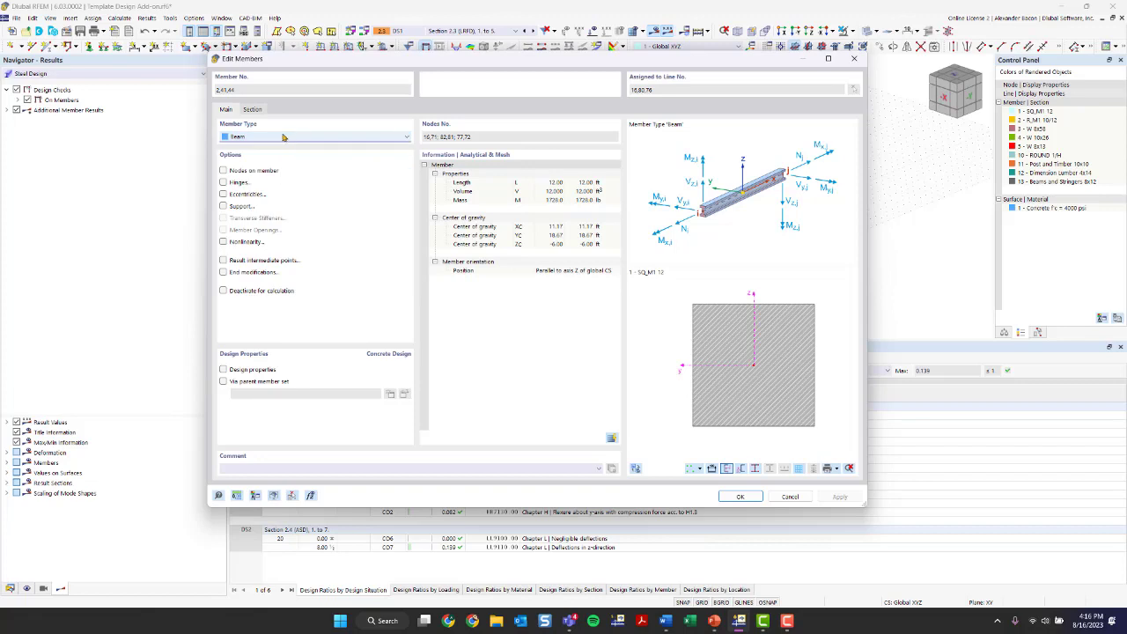
left_click(237, 371)
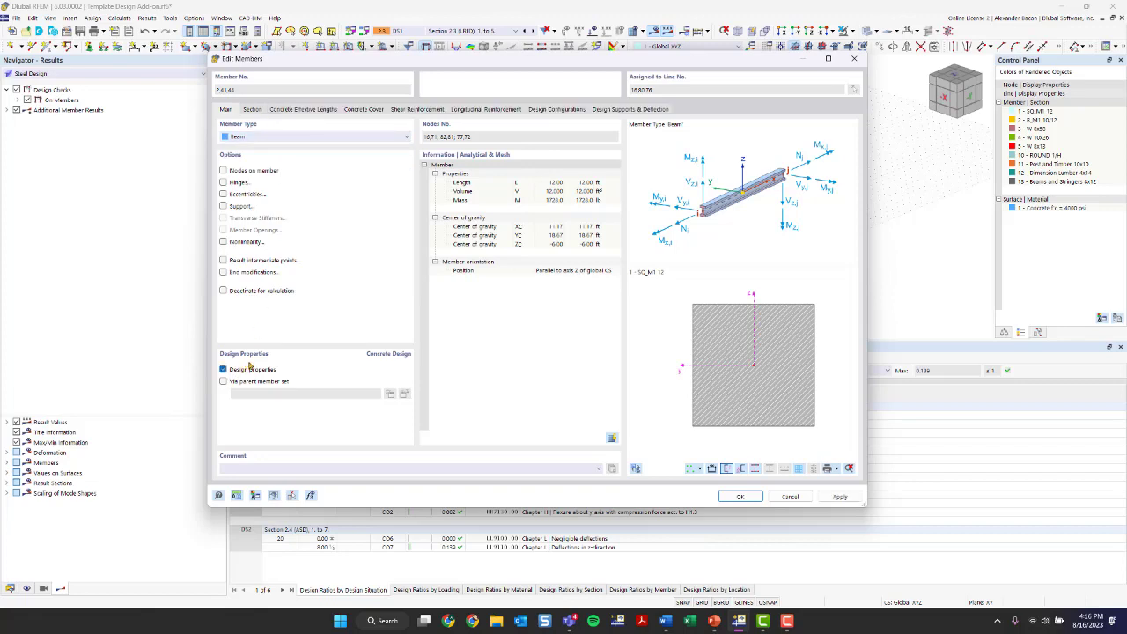
Step: Look at the concrete effective length assignment and set the user-defined concrete cover of the members to 0.5 in
left_click(298, 110)
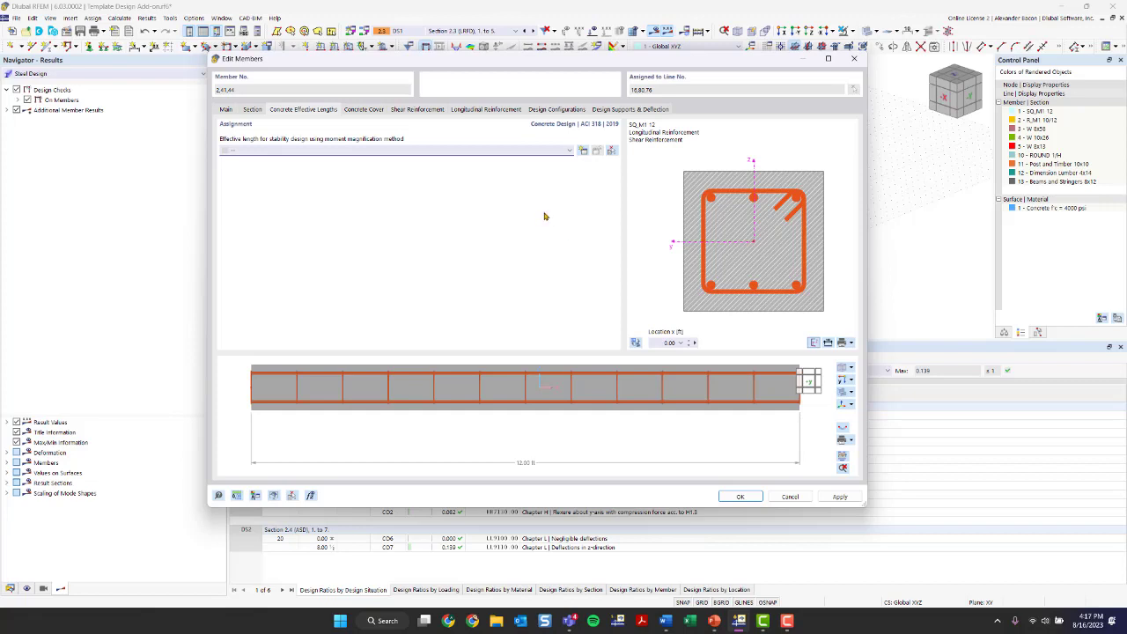
left_click(352, 111)
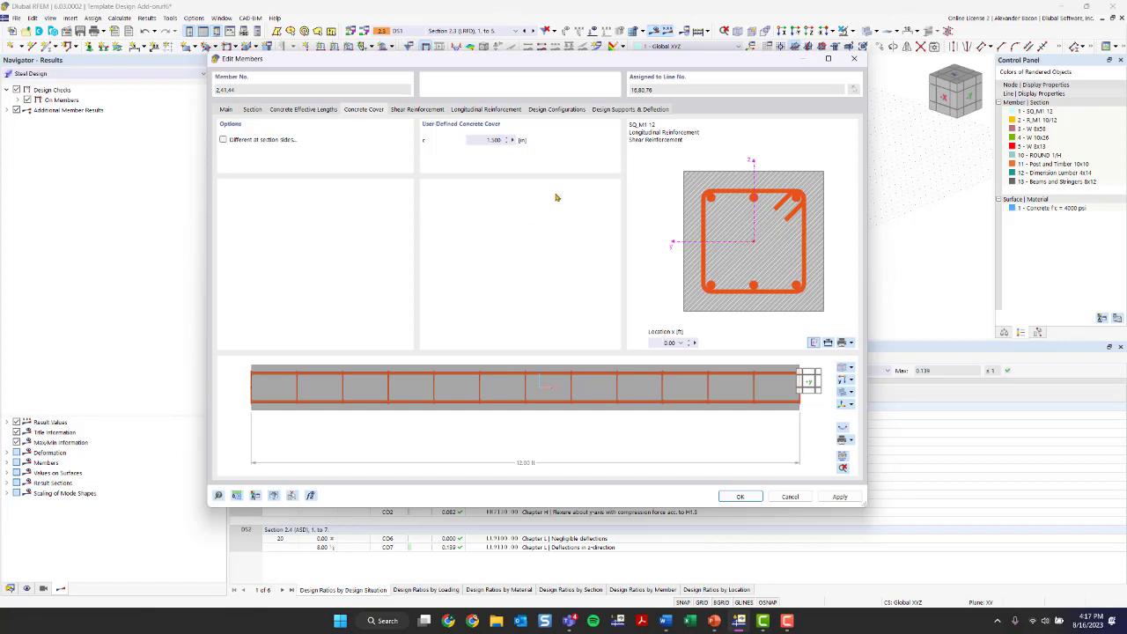
double_click(478, 141)
type("0.5")
Step: Review the stirrup type and material choices of the shear reinforcement, keeping two-legged closed stirrups and Grade 60, and inspect the stirrups in 3D
left_click(411, 111)
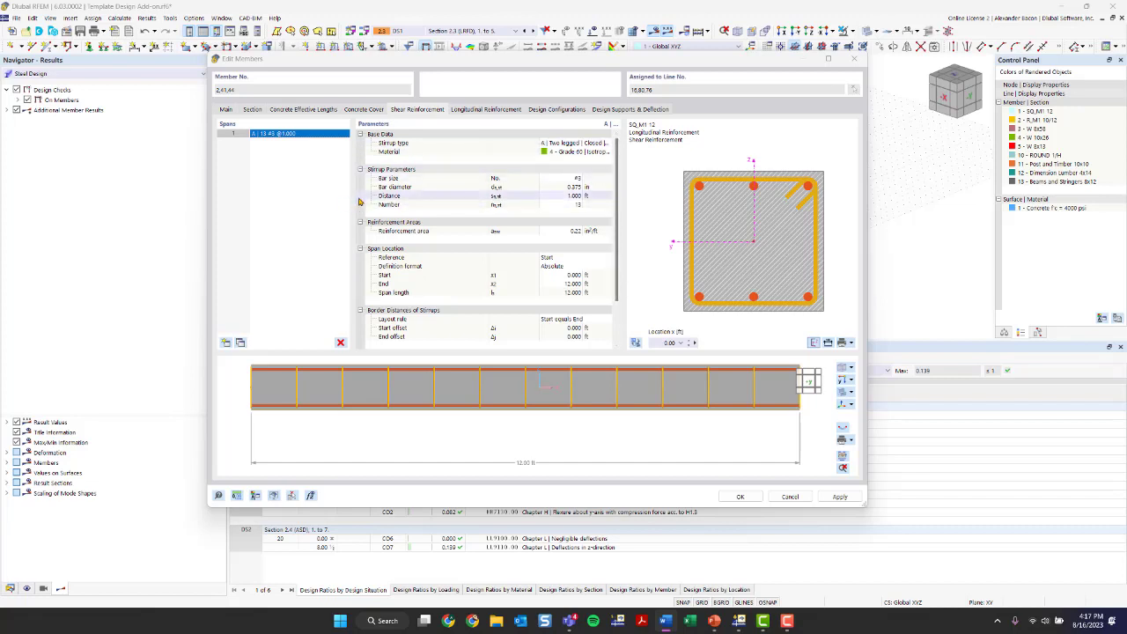
left_click(579, 145)
left_click(579, 144)
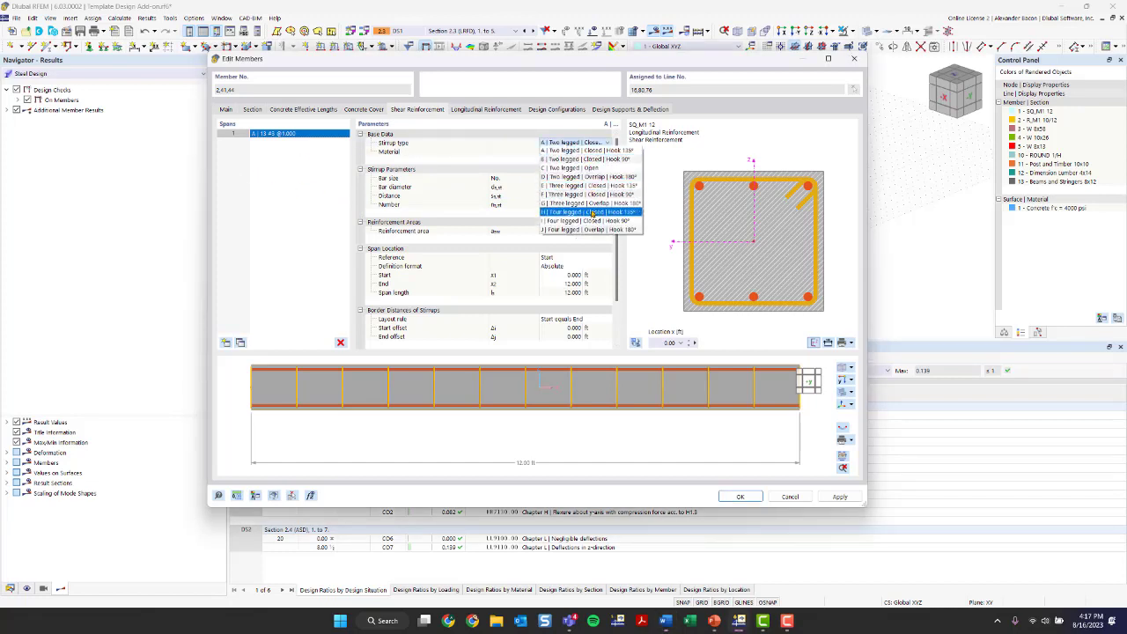
left_click(602, 152)
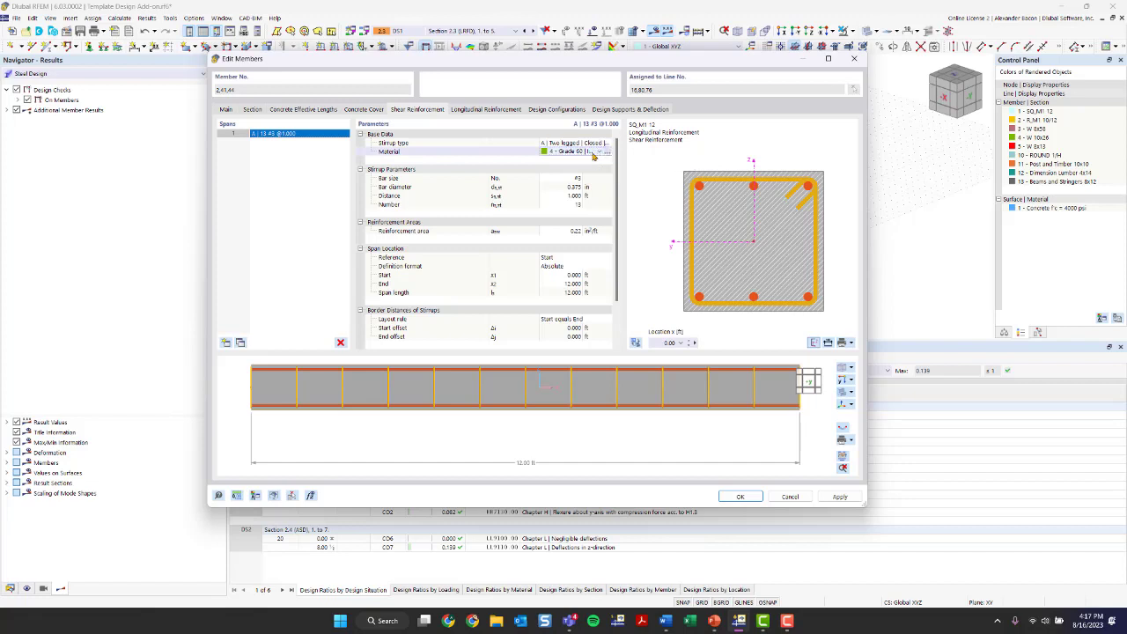
left_click(595, 153)
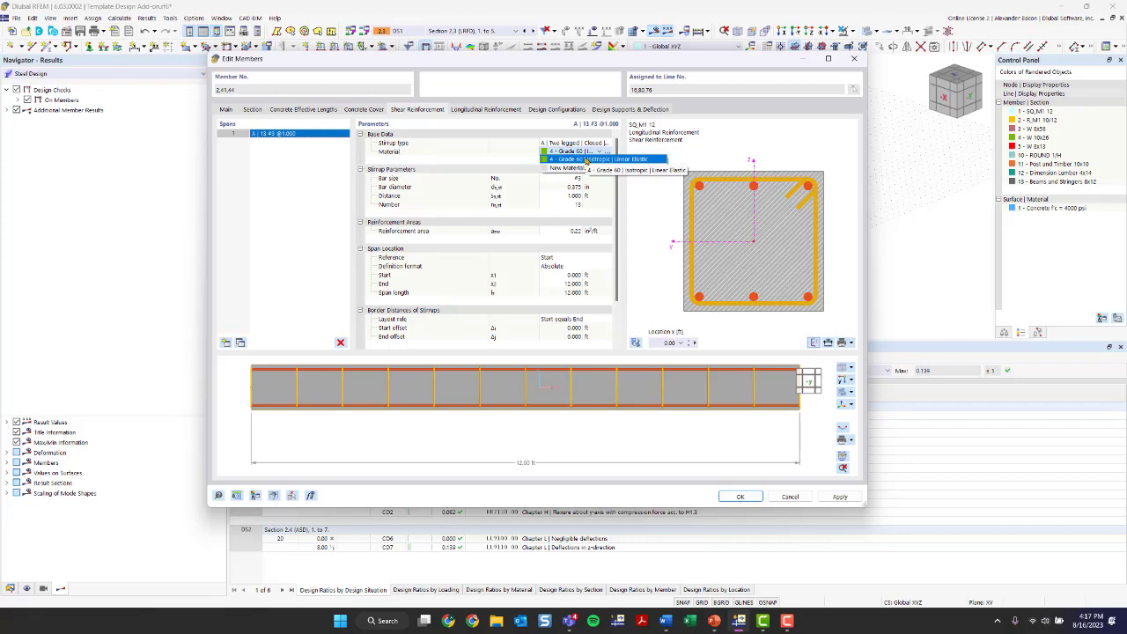
left_click(673, 408)
middle_click_drag(674, 408, 616, 444, "ctrl")
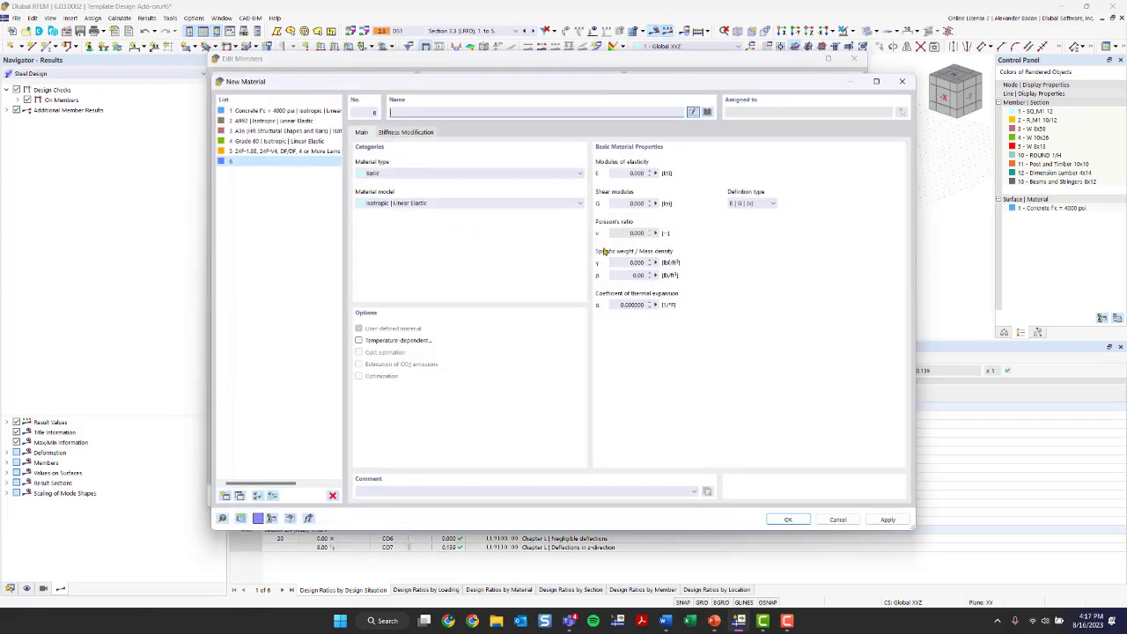
Step: Browse the material library for a new stirrup material, filtering it to reinforcing steel from all regions
left_click(708, 112)
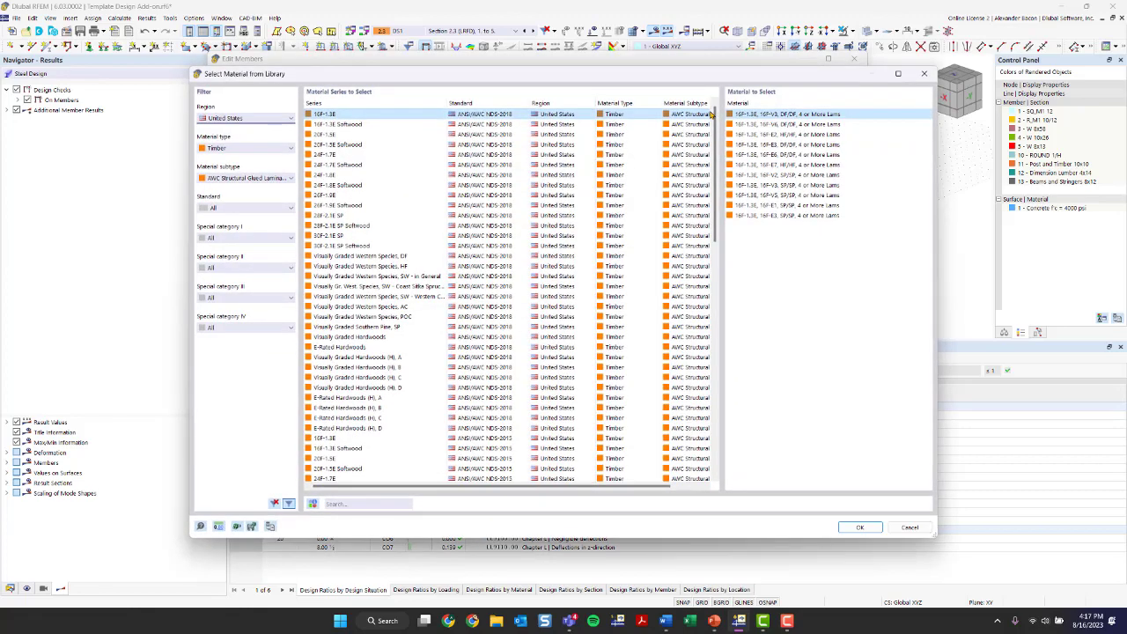
left_click(244, 118)
left_click(243, 125)
left_click(240, 150)
left_click(240, 150)
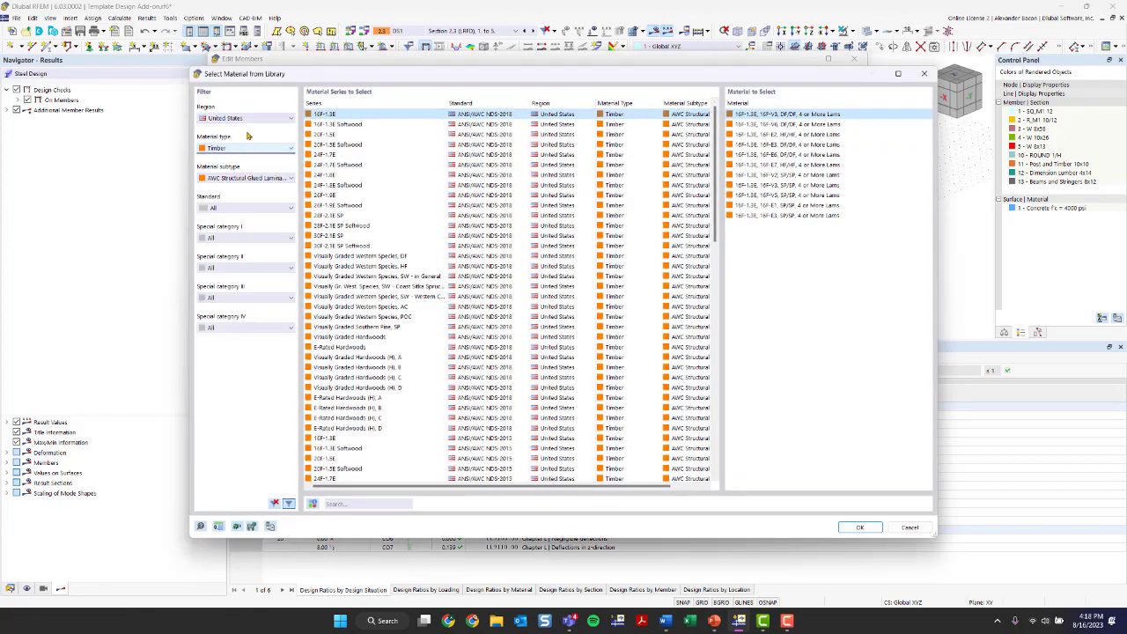
left_click(245, 118)
left_click(243, 126)
left_click(239, 149)
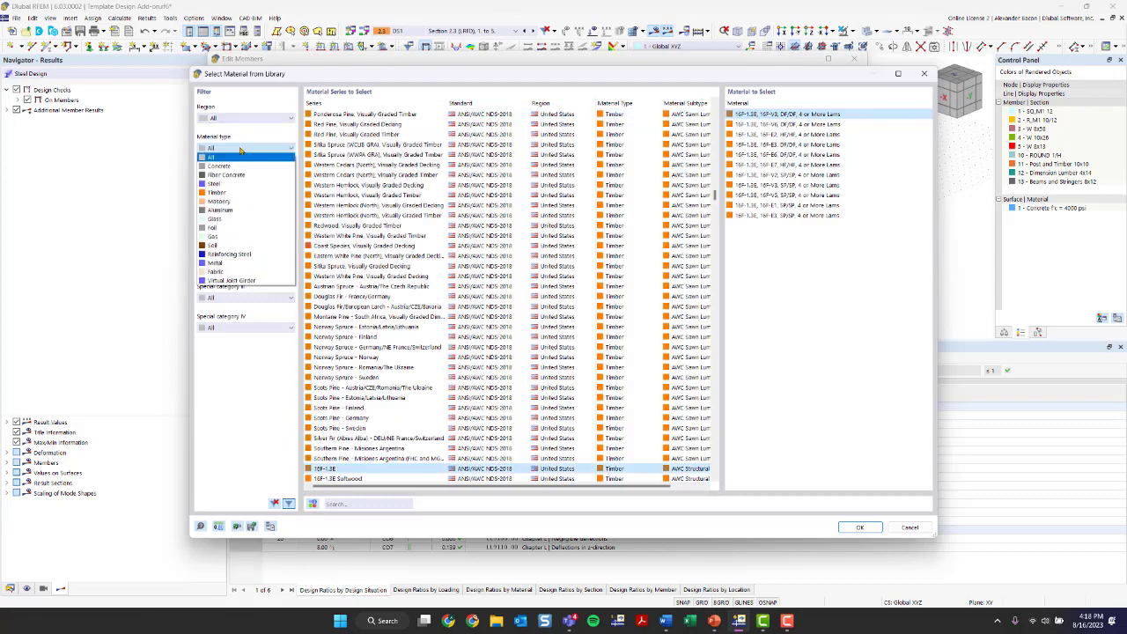
left_click(250, 253)
left_click(248, 180)
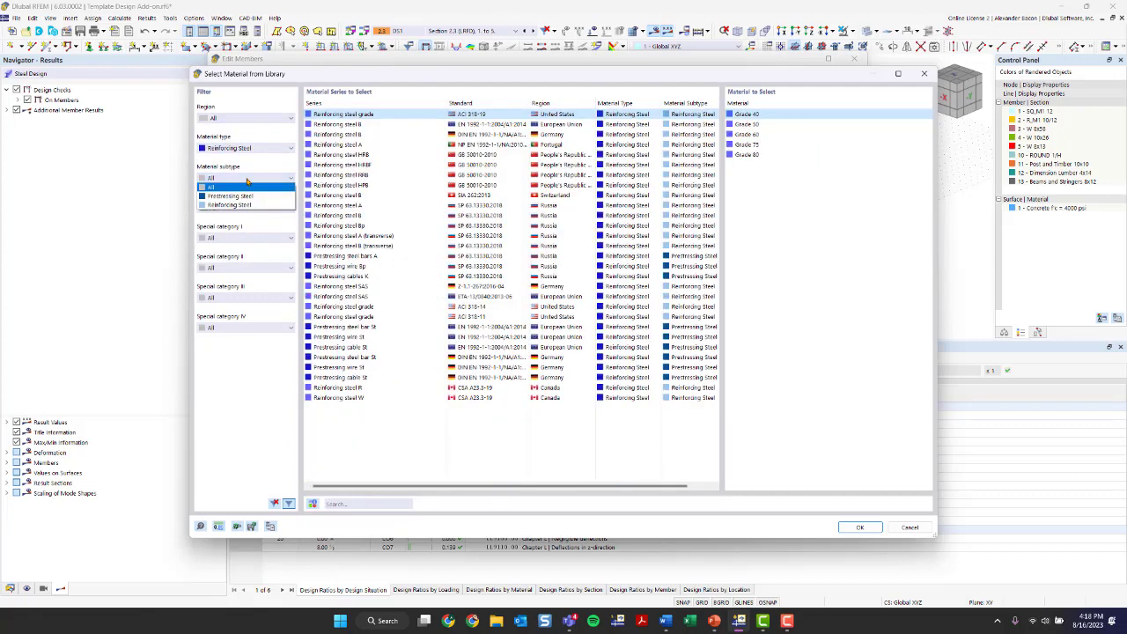
left_click(247, 179)
Step: Narrow the library to United States reinforcing steel, look at Grade 60, and close the library and new material without adding anything
left_click(238, 120)
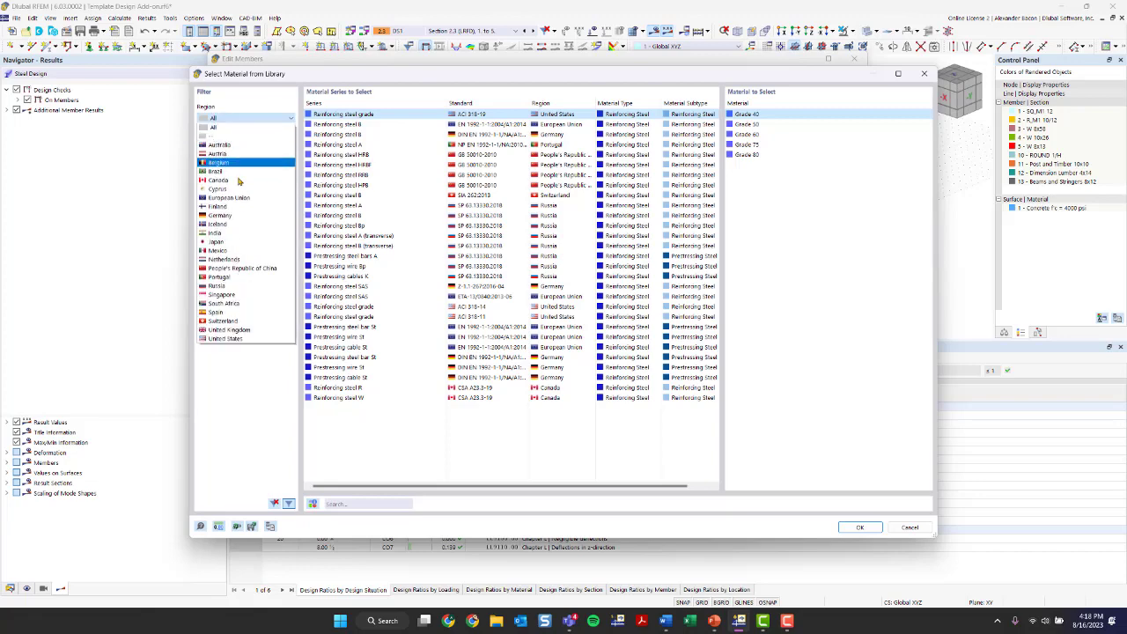
left_click(233, 338)
left_click(256, 147)
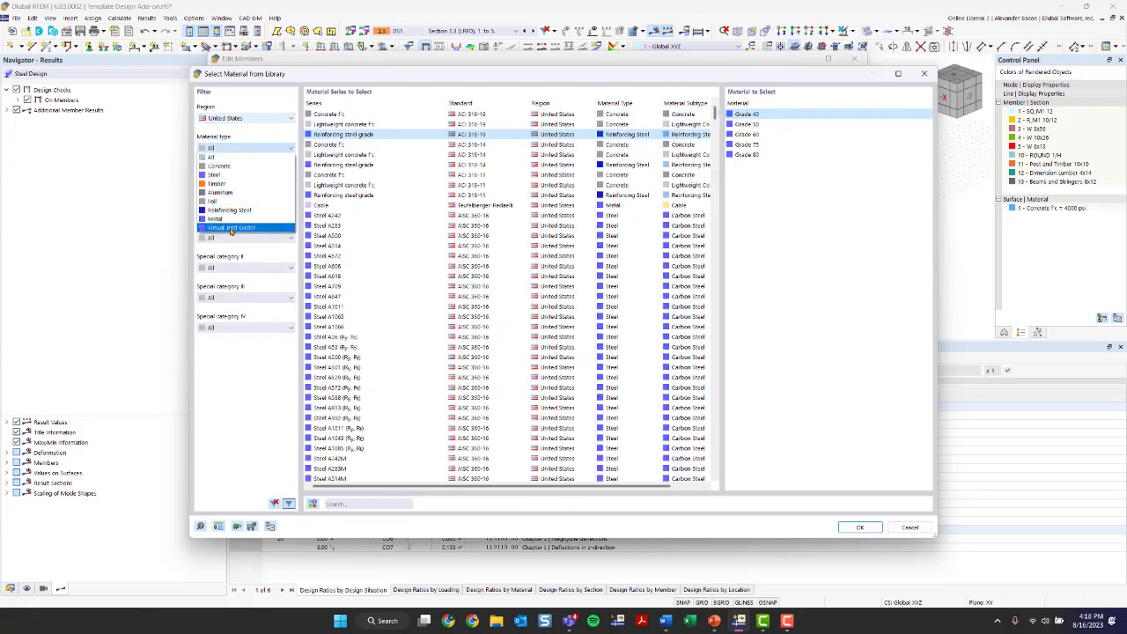
left_click(227, 209)
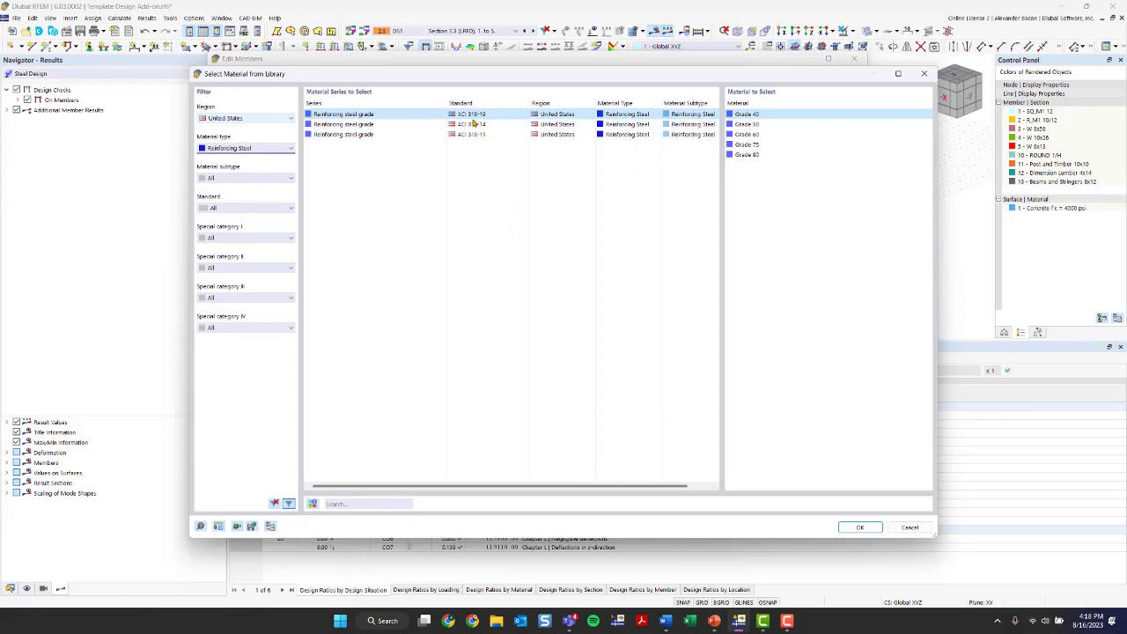
left_click(768, 137)
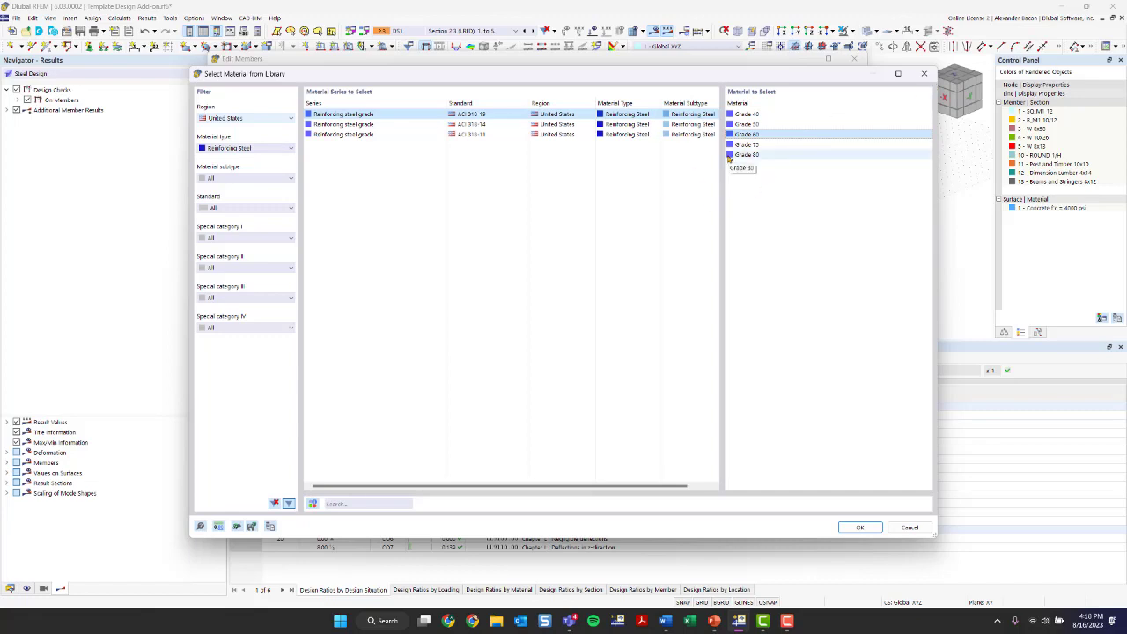
left_click(924, 73)
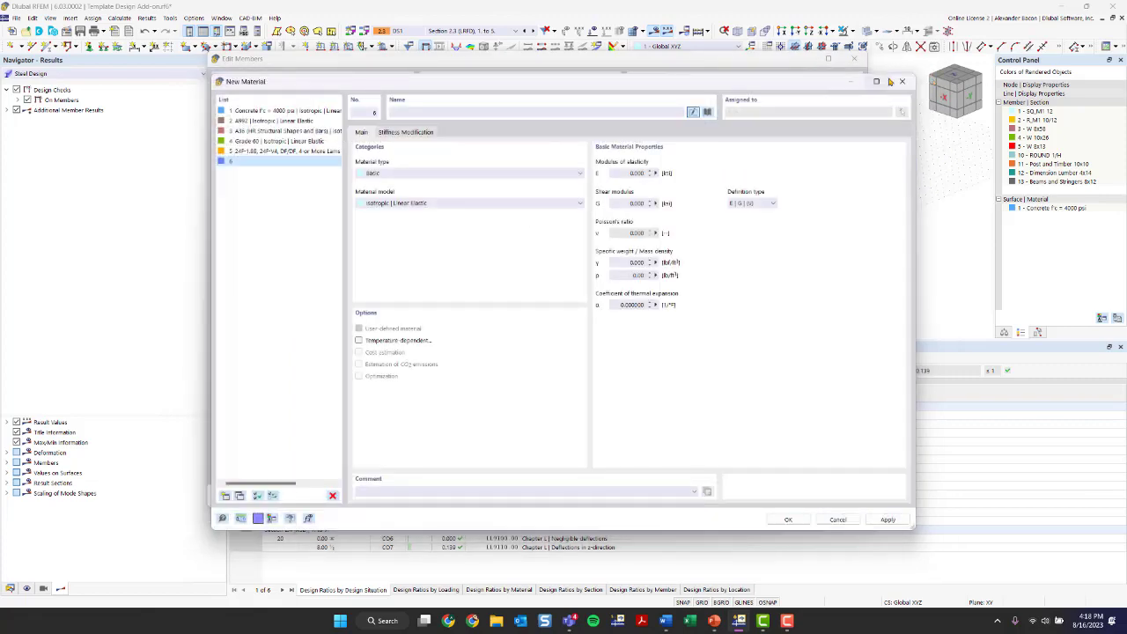
left_click(902, 81)
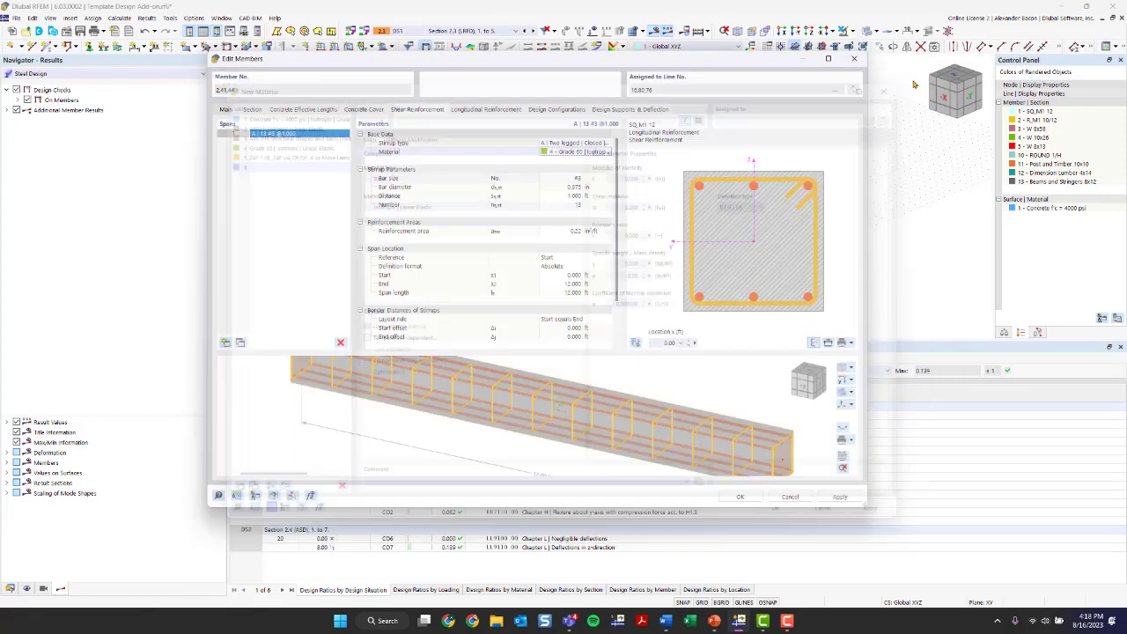
Step: Set the stirrup bar size of the shear reinforcement to #4
left_click(562, 180)
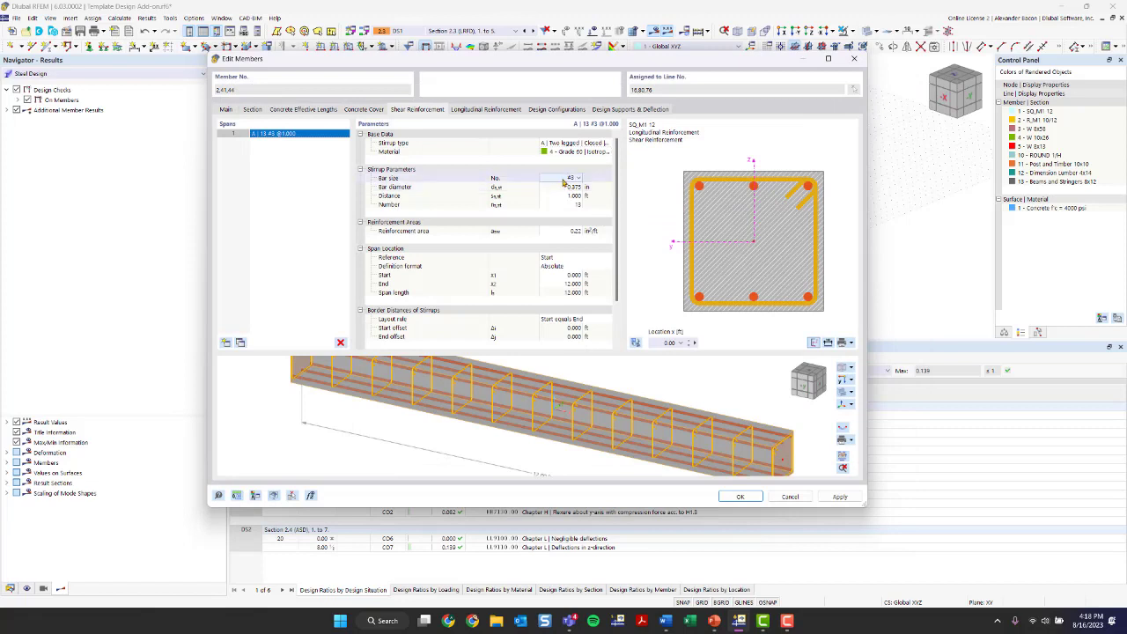
left_click(568, 179)
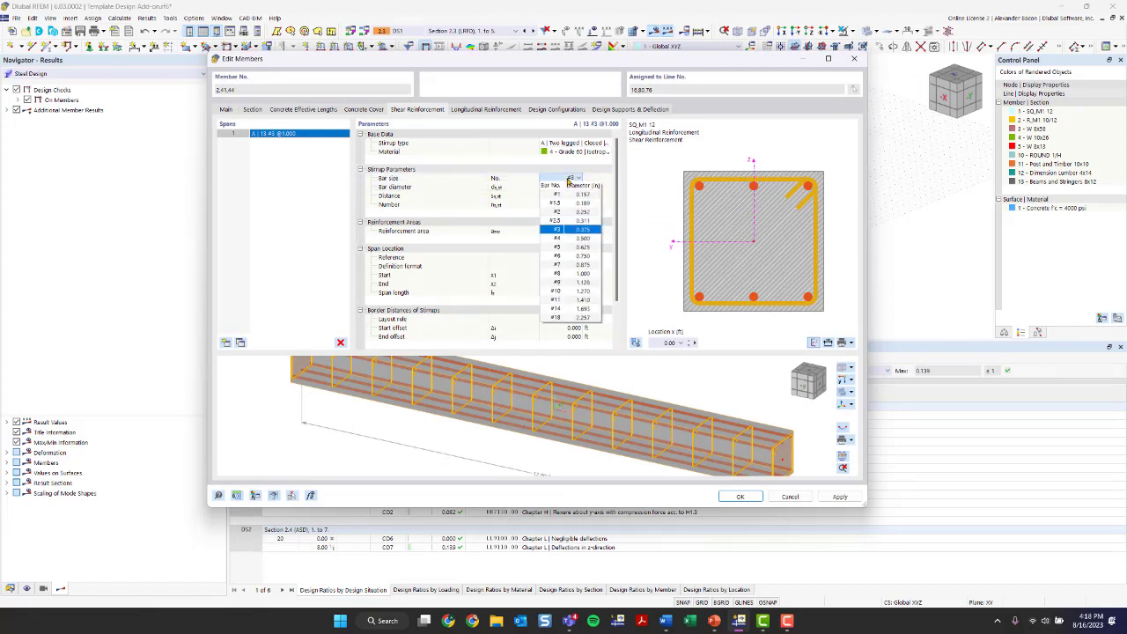
left_click(569, 196)
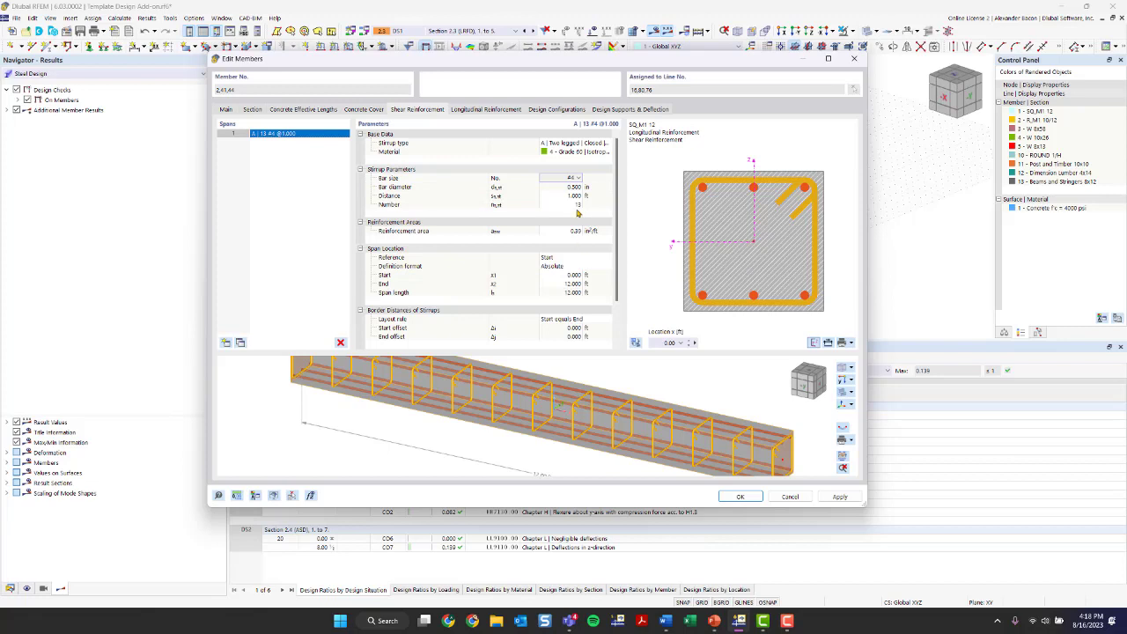
Step: Try 17 stirrups in the shear reinforcement, then return the number of stirrups to 13
left_click(577, 204)
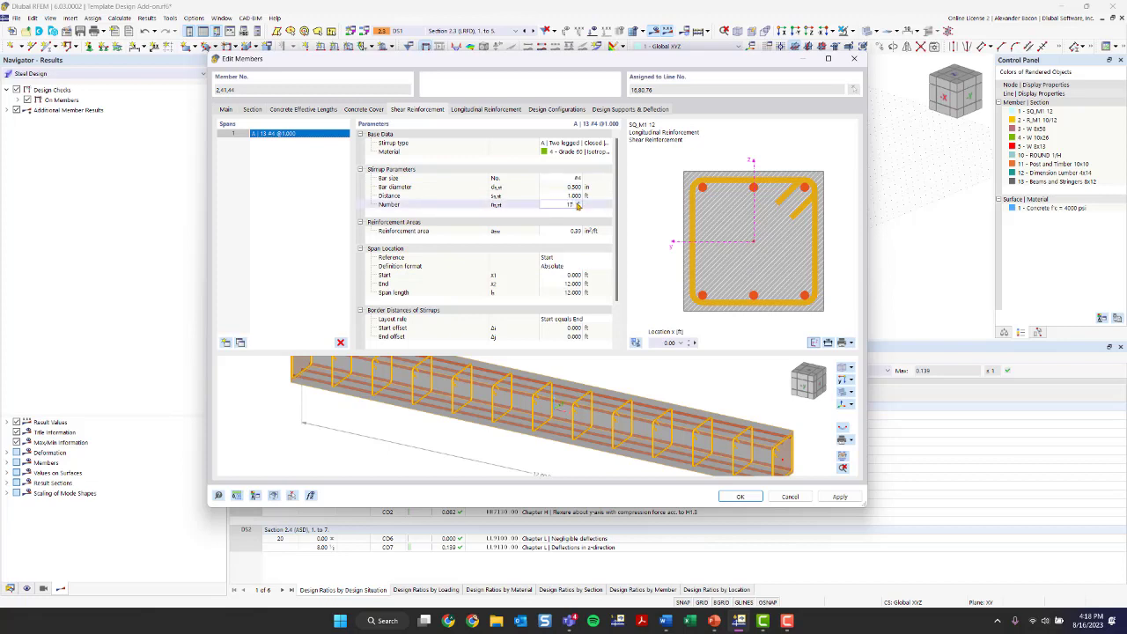
type("17")
key("Return")
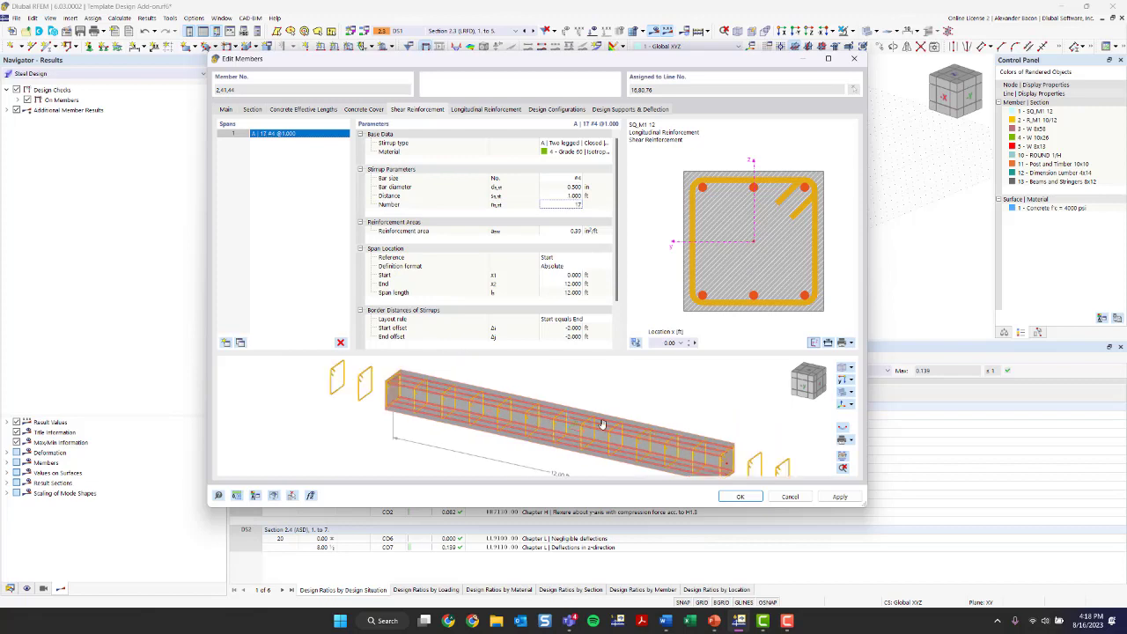
left_click(577, 205)
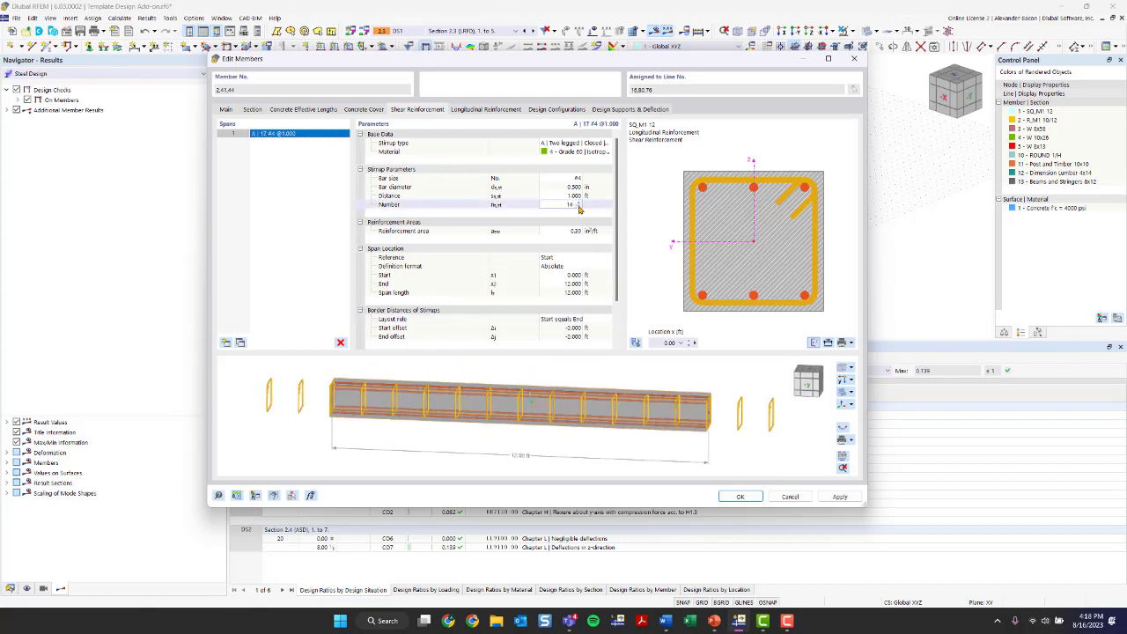
left_click(578, 208)
left_click(575, 423)
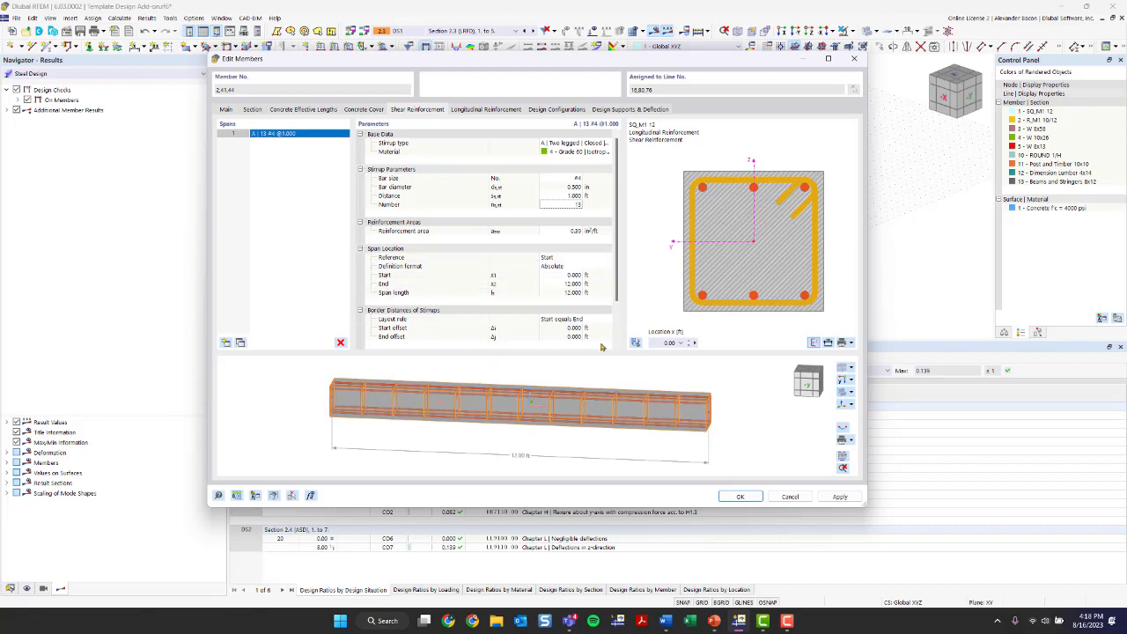
Step: Set the stirrup distance to 0.790 ft and the number of stirrups to 15
left_click(567, 196)
type("0.670")
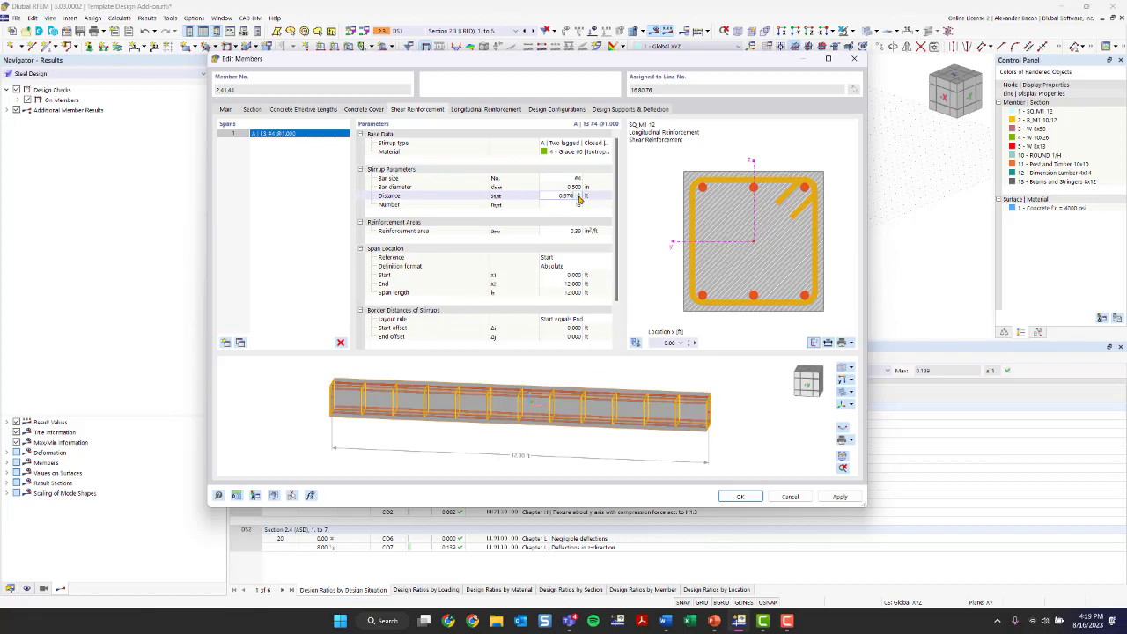
left_click(580, 199)
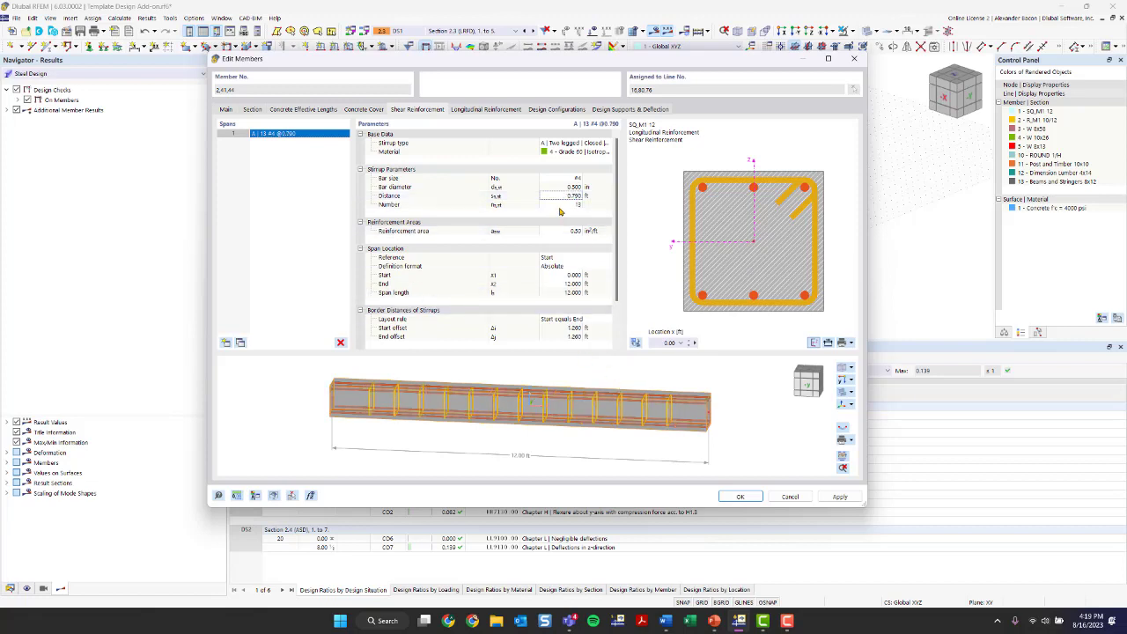
left_click(578, 206)
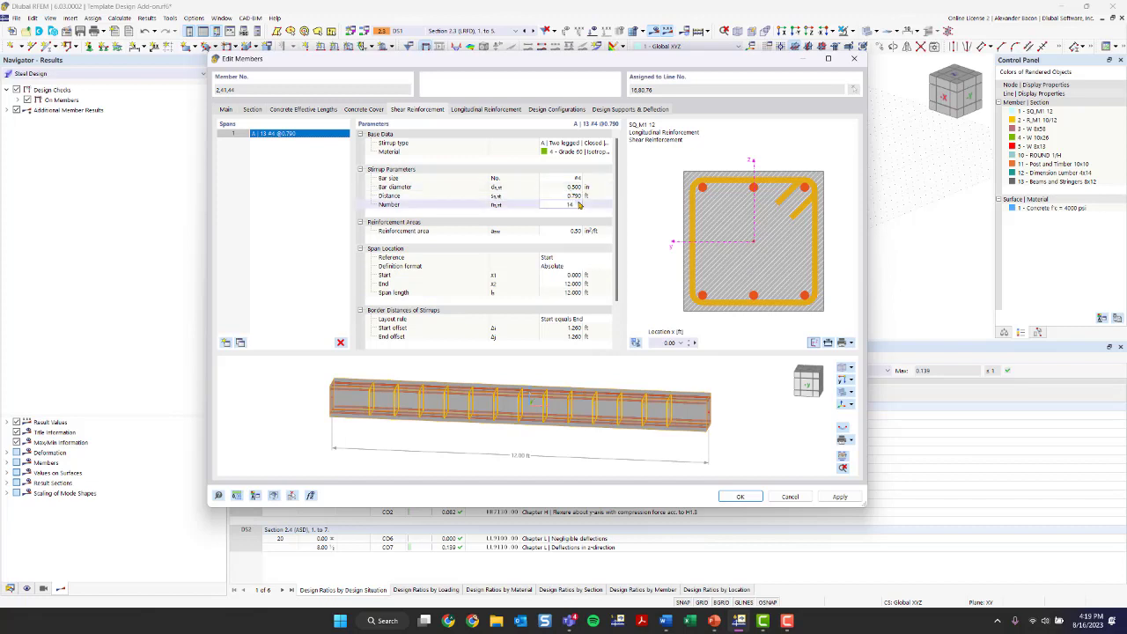
key("Return")
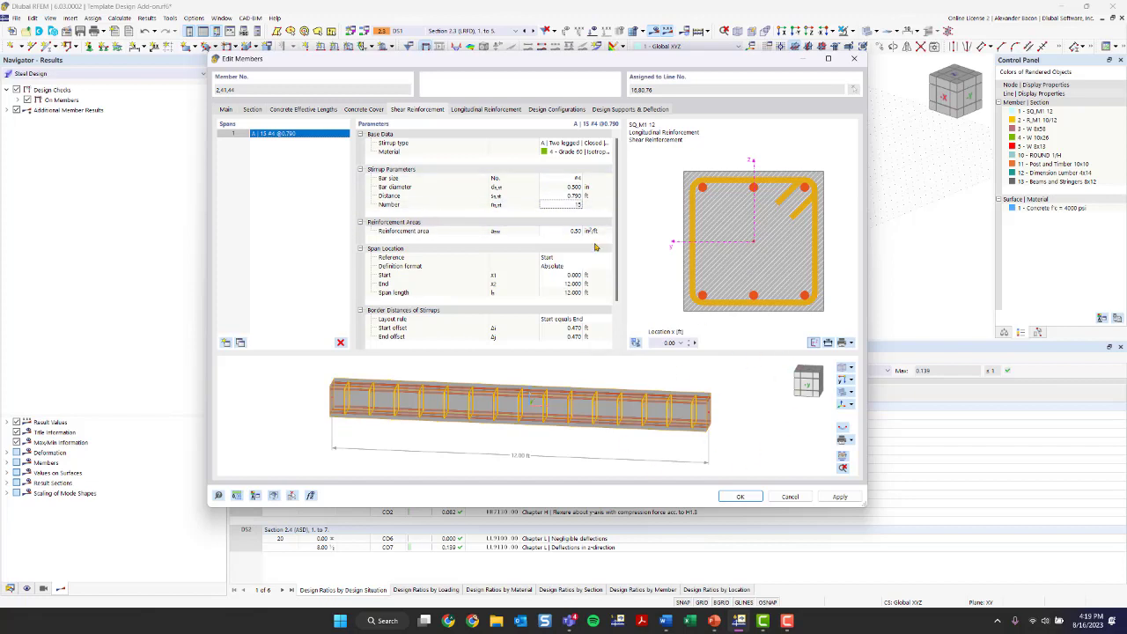
scroll(380, 194, "down", 2)
scroll(573, 251, "up", 2)
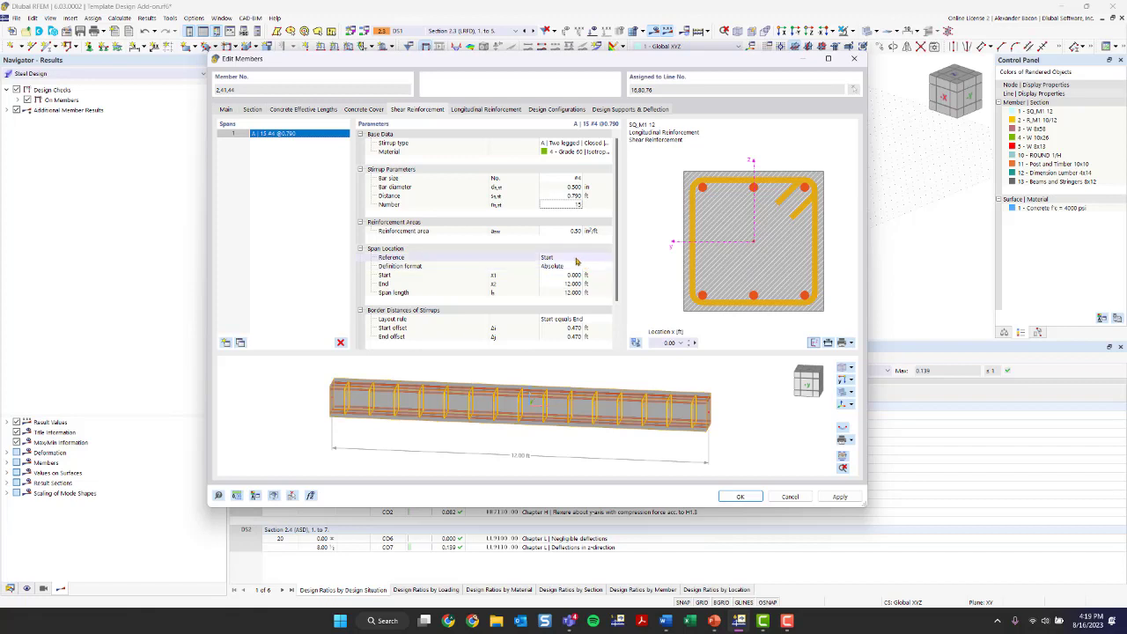
scroll(577, 262, "down", 2)
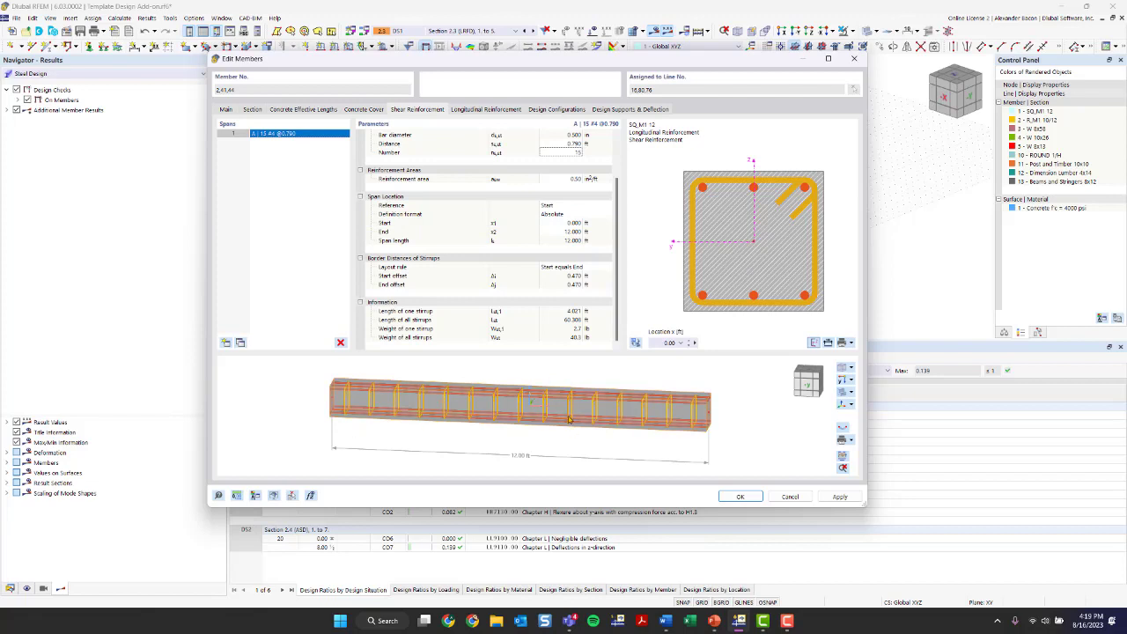
Step: Try dividing the shear reinforcement into four stirrup spans, then delete spans until only one is left
left_click(226, 342)
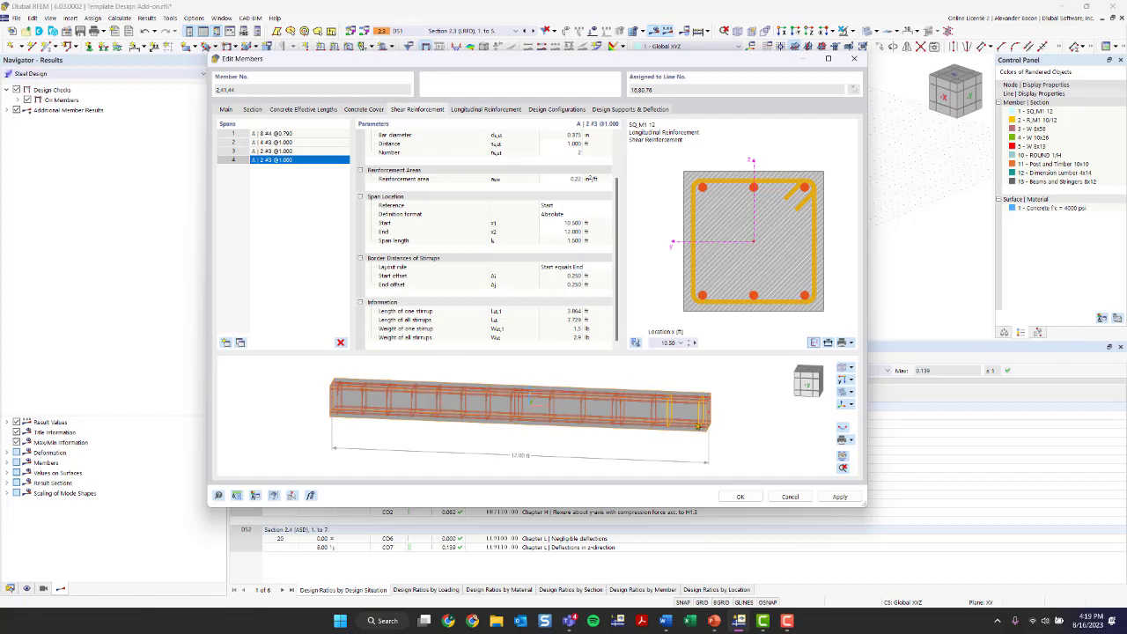
left_click(341, 344)
left_click(341, 343)
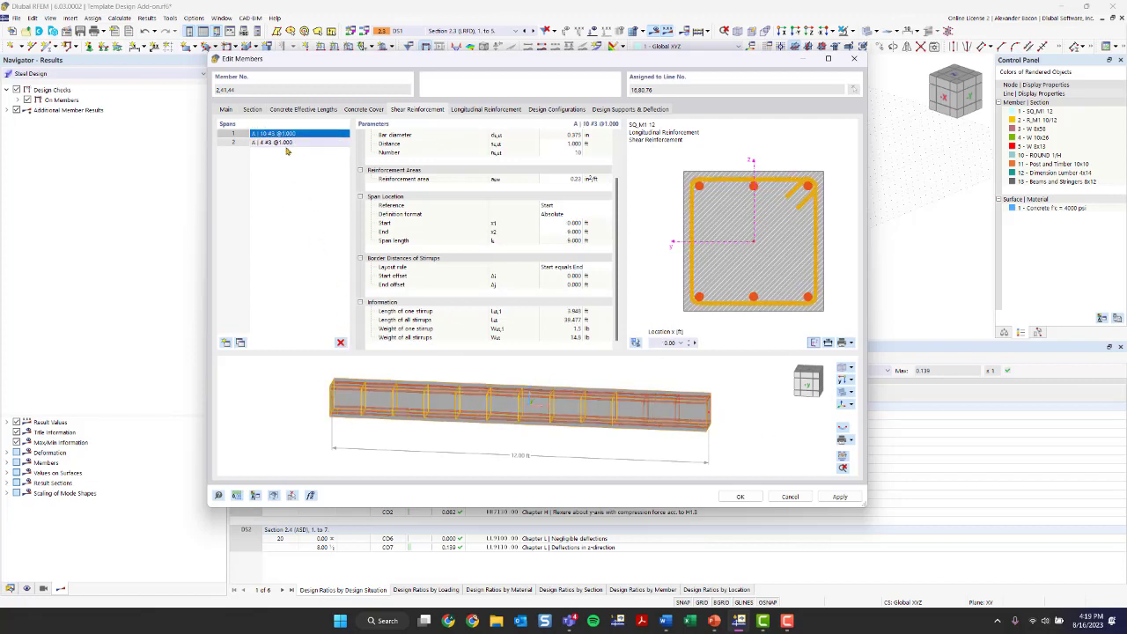
left_click(340, 343)
Step: Set the stirrup bar size of the remaining span to #4 and the stirrup distance to 0.75 ft
scroll(528, 229, "up", 2)
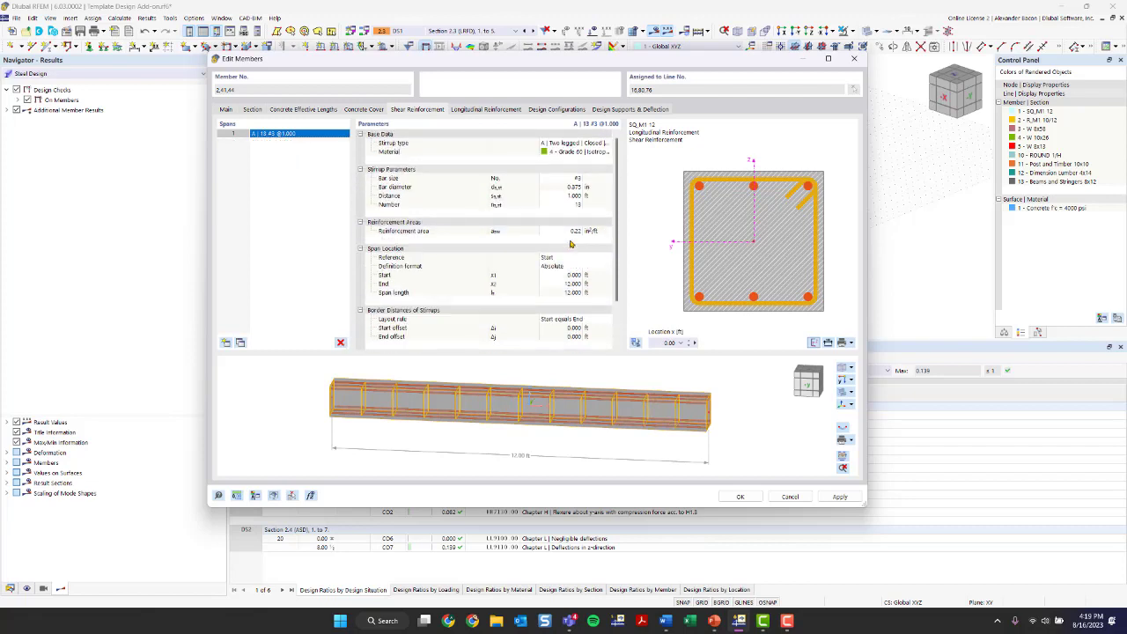
left_click(575, 179)
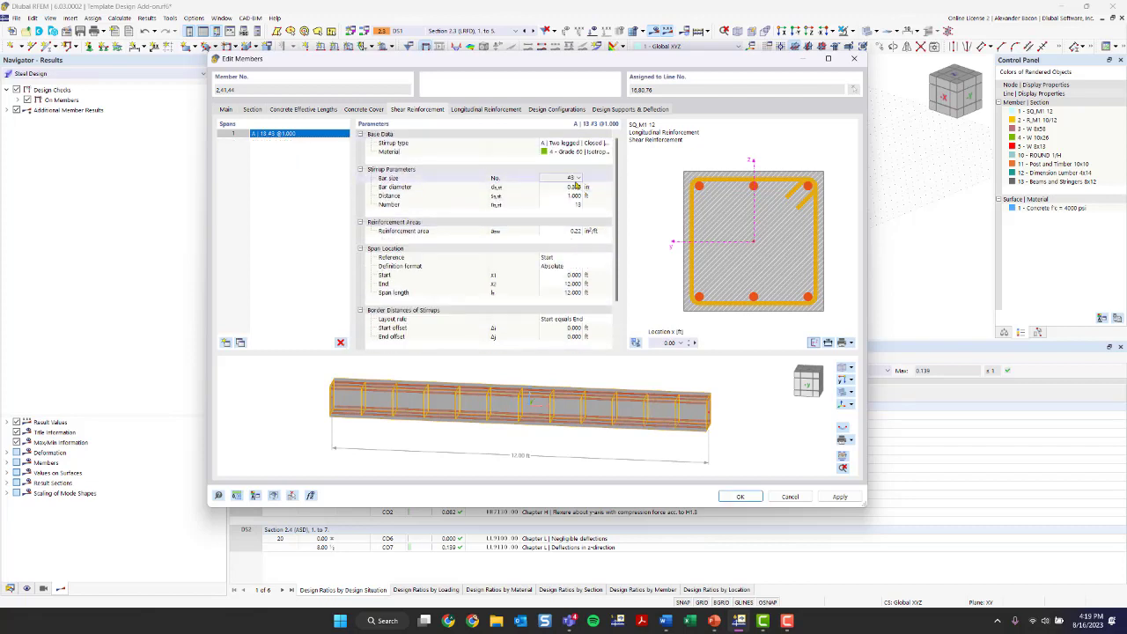
left_click(577, 181)
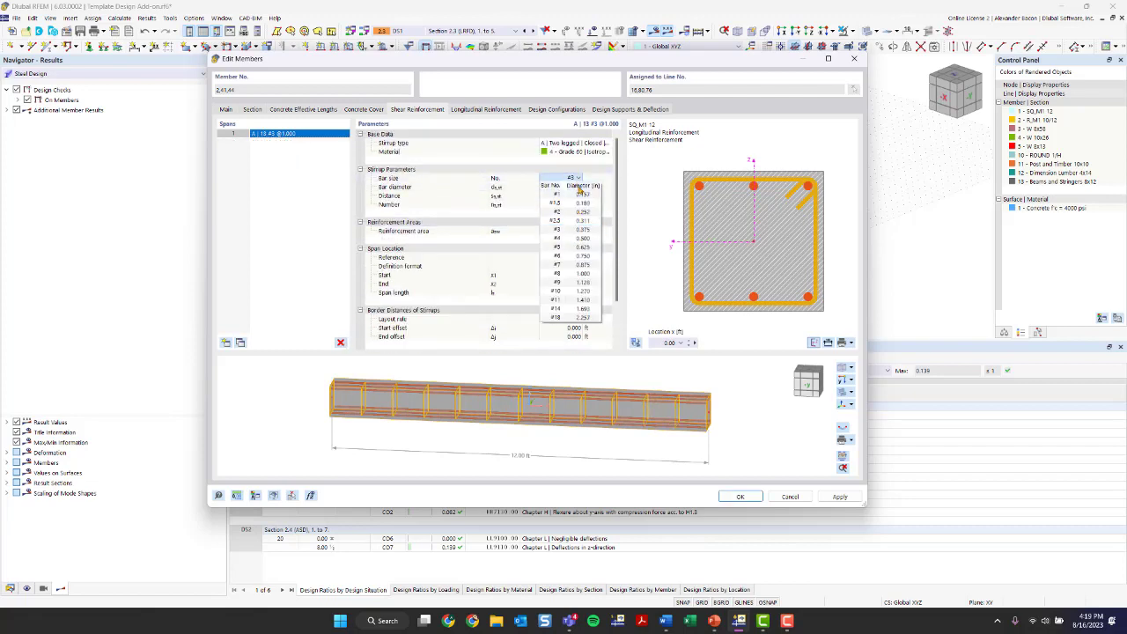
left_click(586, 239)
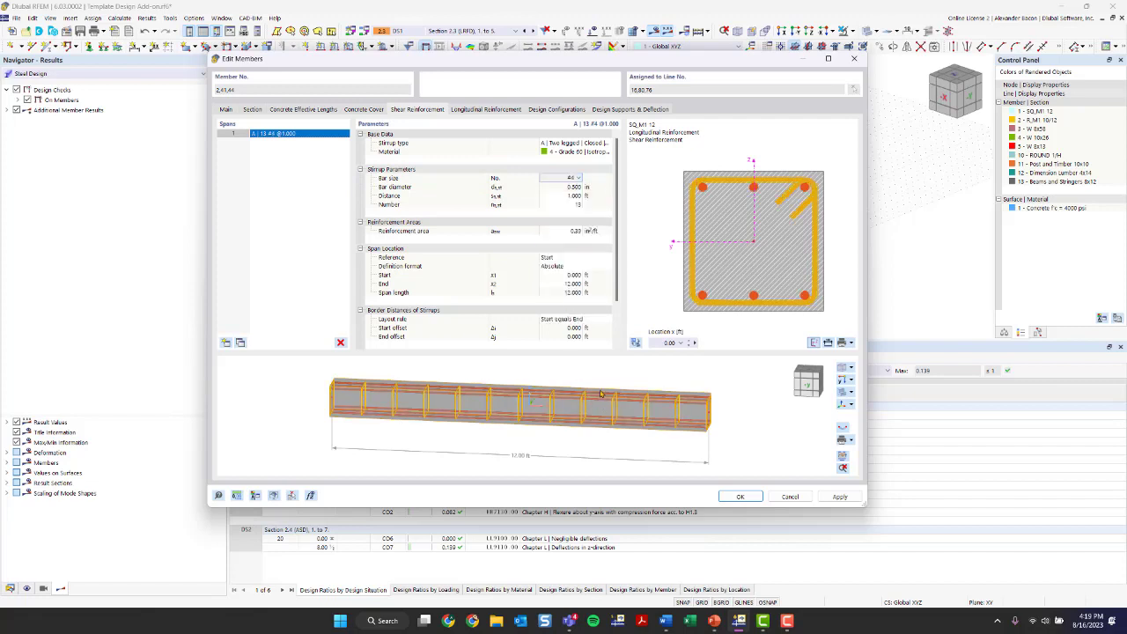
left_click(578, 197)
type("0.")
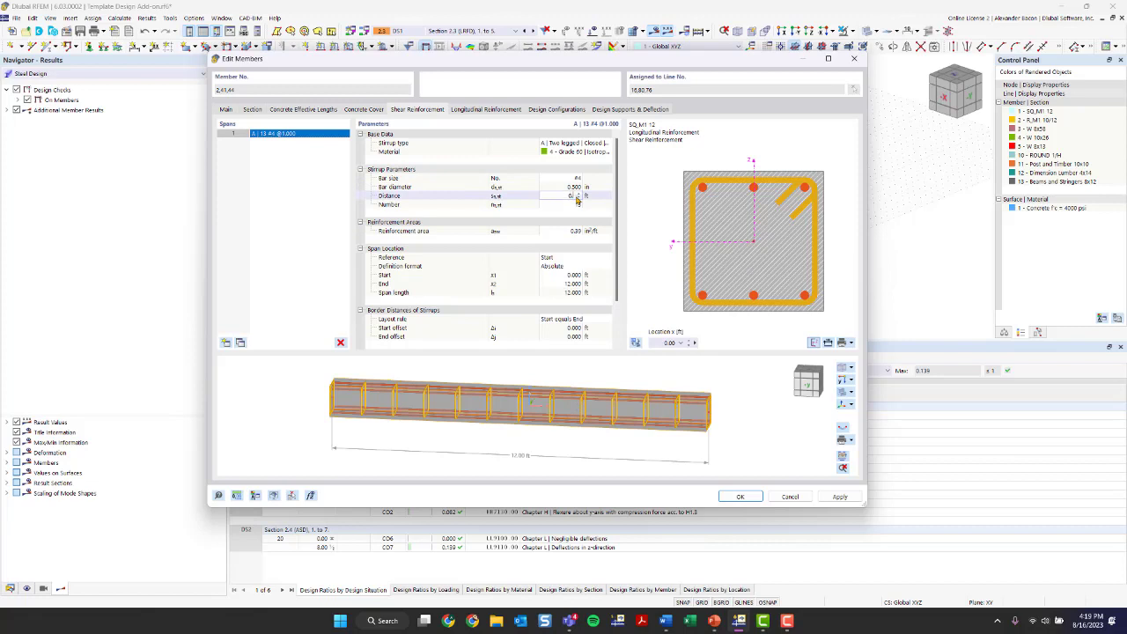
type("75")
key("Return")
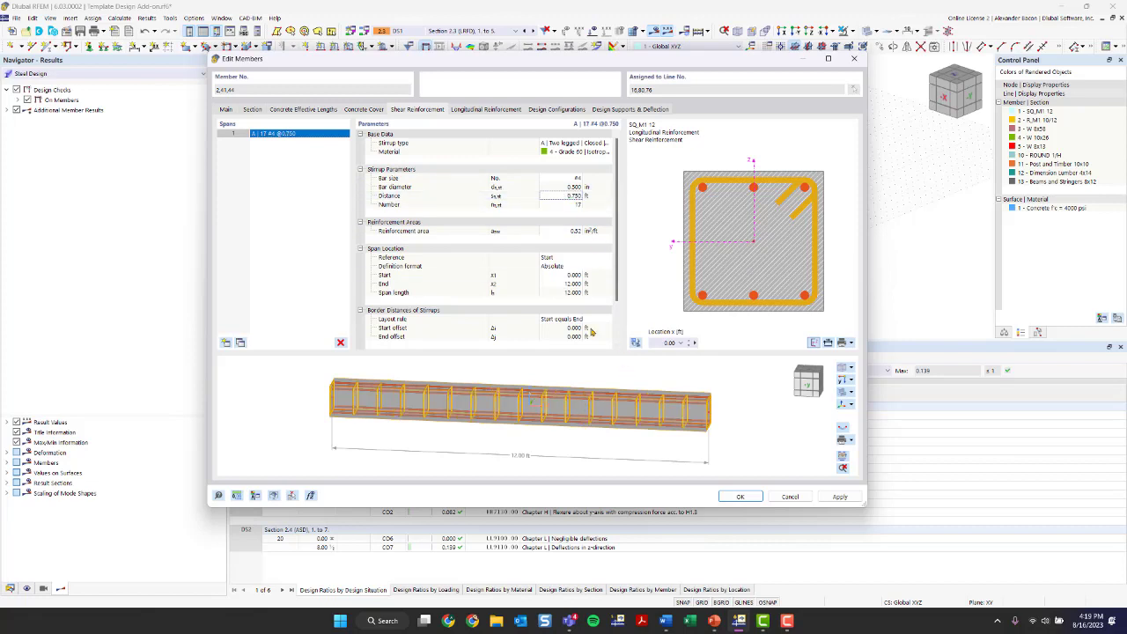
Step: Change the rebar type of the longitudinal reinforcement to Uniformly surrounding and inspect the bars in 3D
left_click(469, 110)
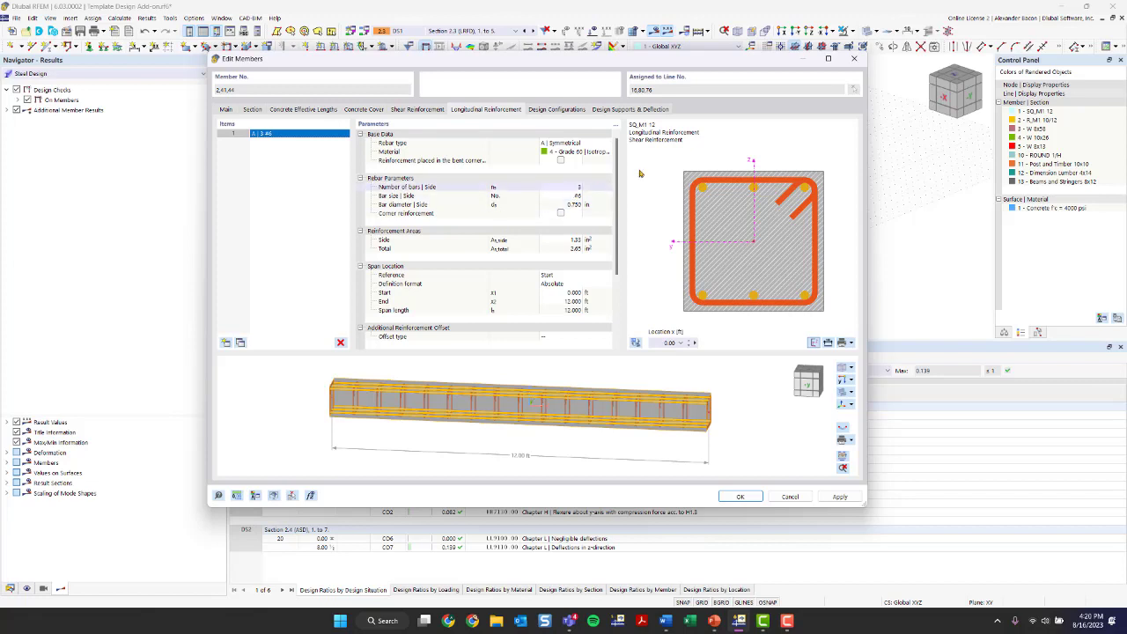
left_click(583, 144)
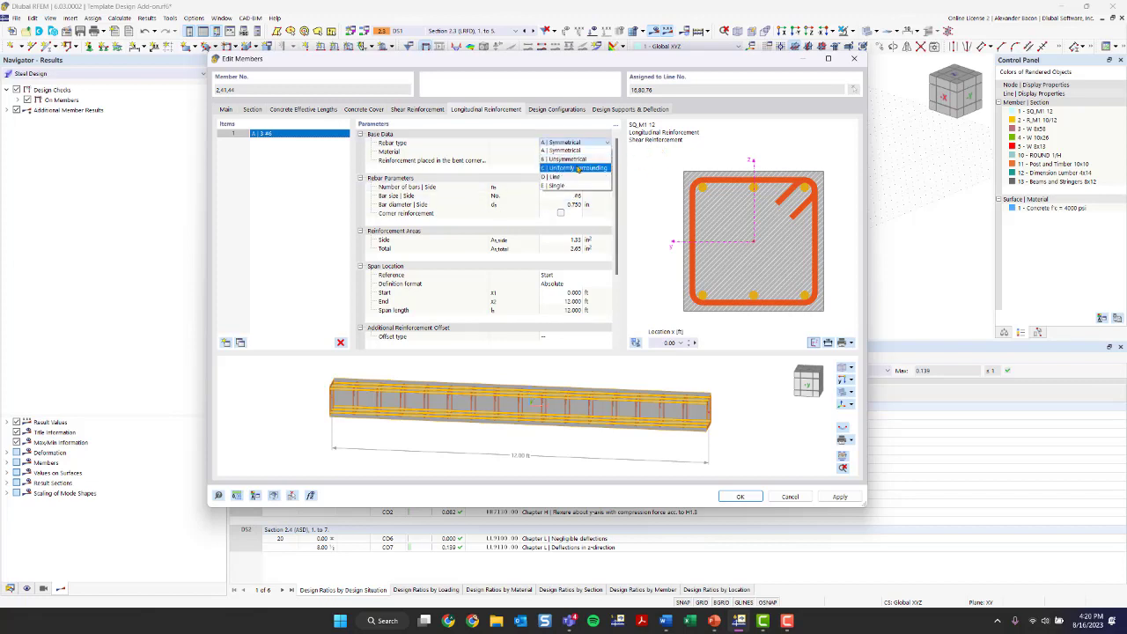
left_click(580, 167)
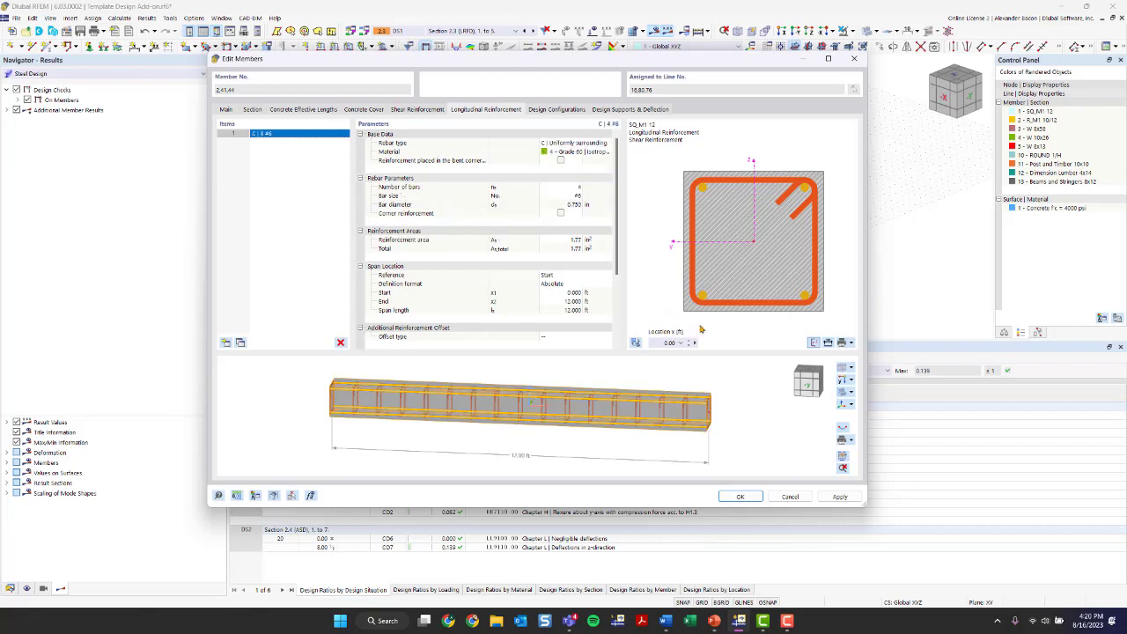
middle_click_drag(697, 410, 629, 409, "ctrl")
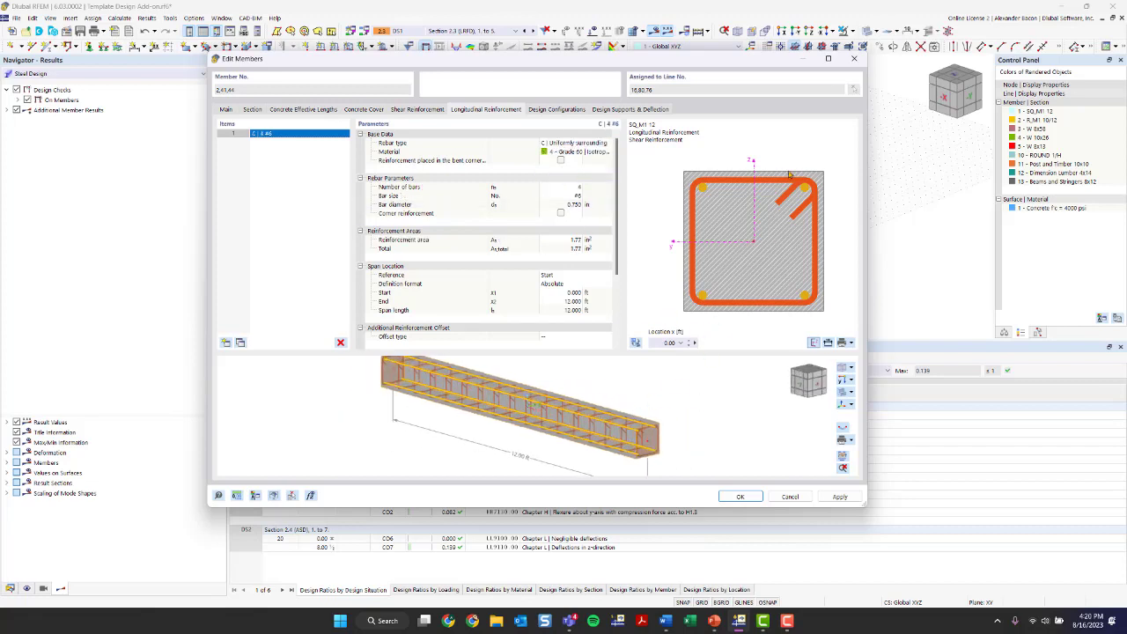
Step: Keep four longitudinal bars and set their bar size to #8
left_click(572, 188)
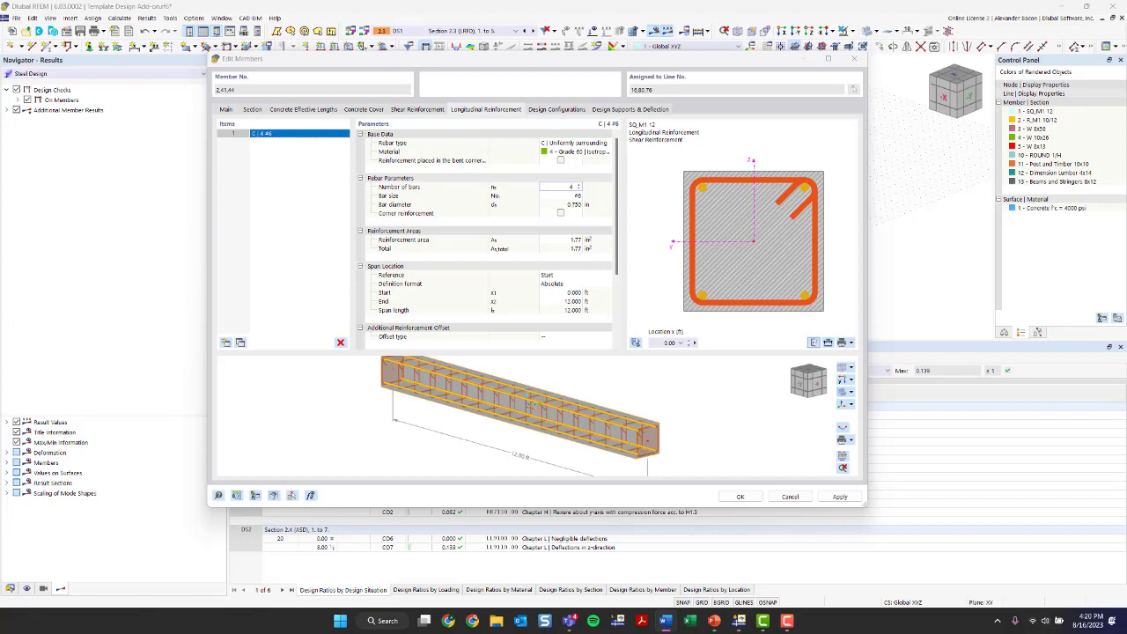
left_click(580, 196)
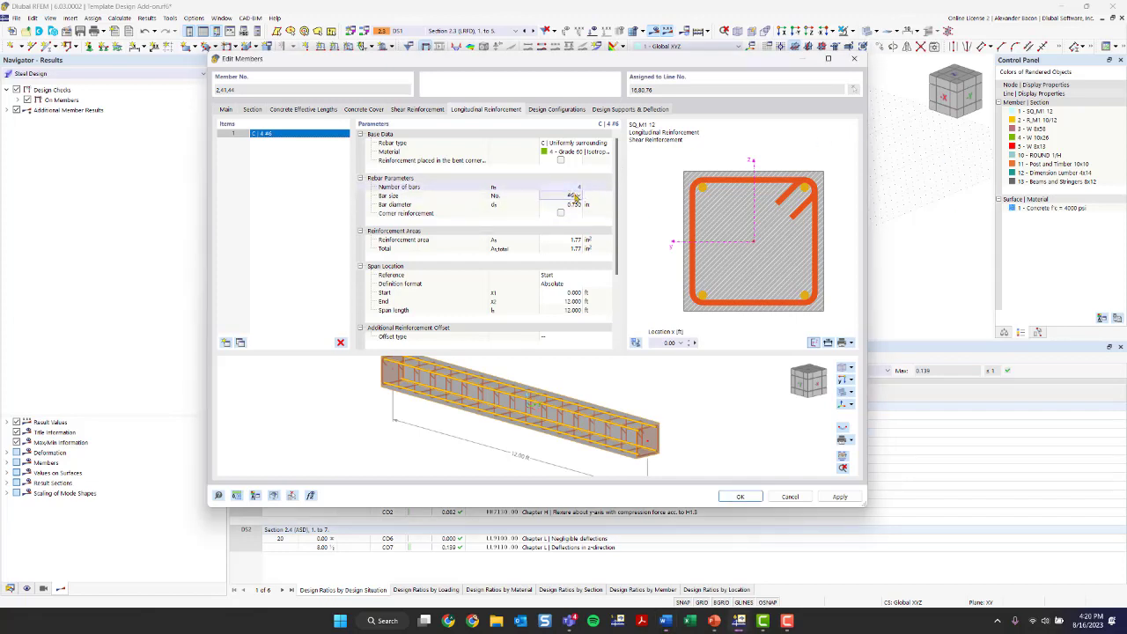
left_click(577, 196)
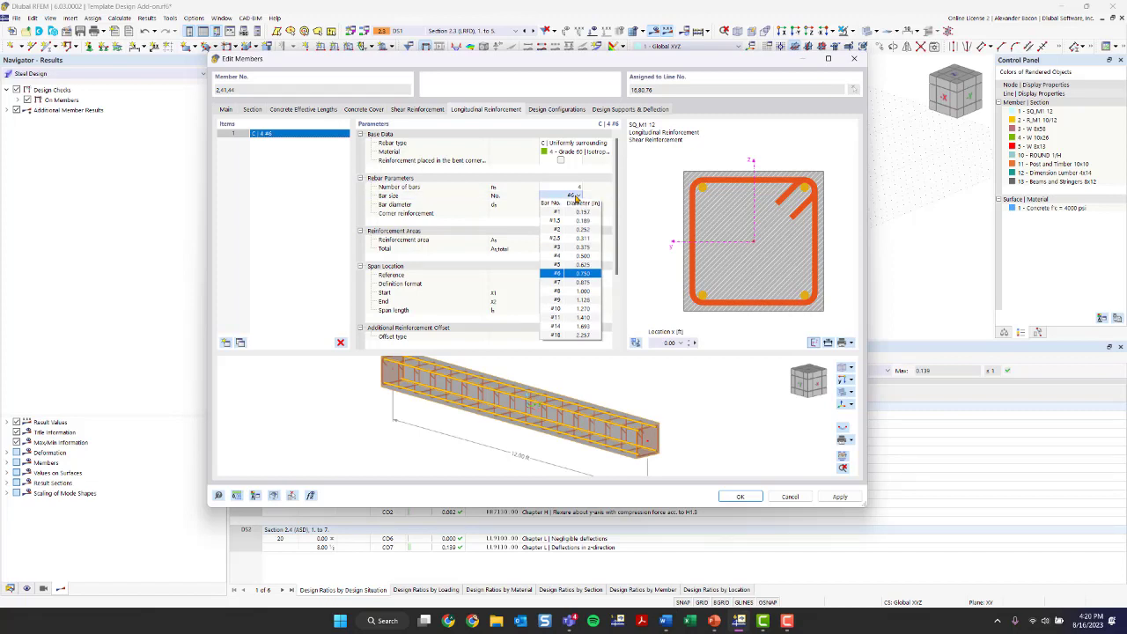
left_click(572, 293)
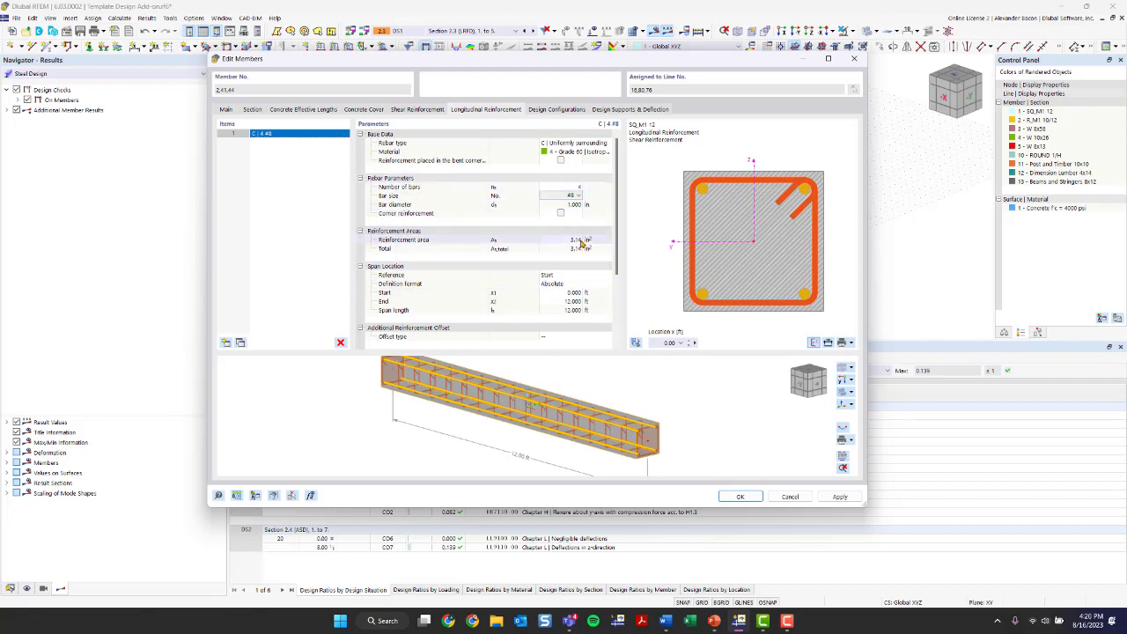
Step: Review the additional offset types and anchorage types for the longitudinal bars, leaving them unassigned
scroll(577, 292, "down", 3)
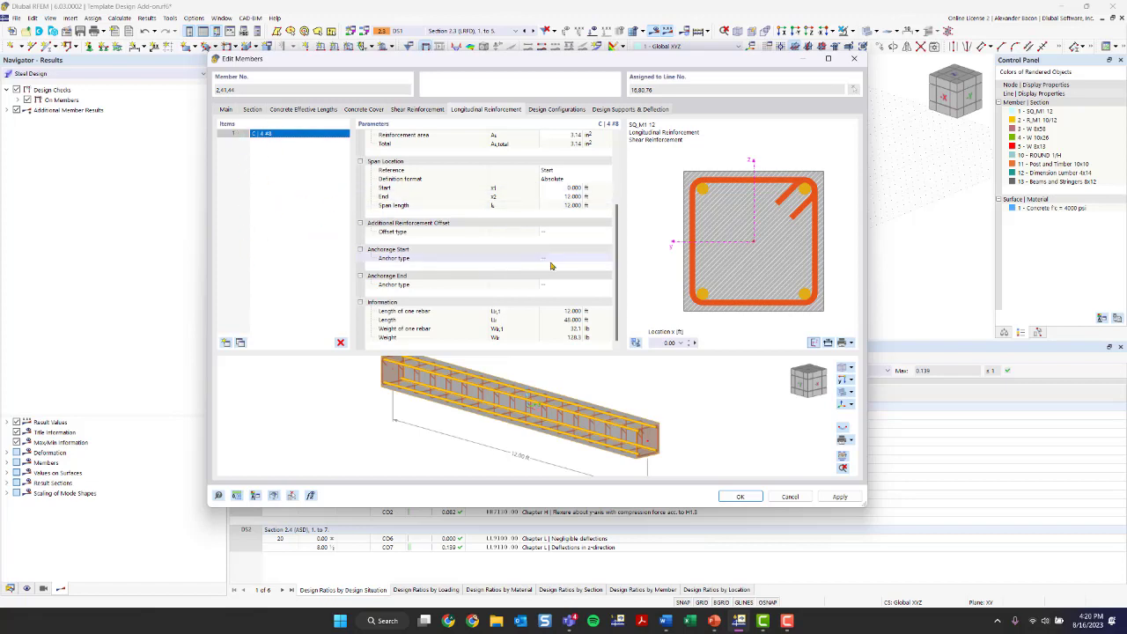
left_click(552, 234)
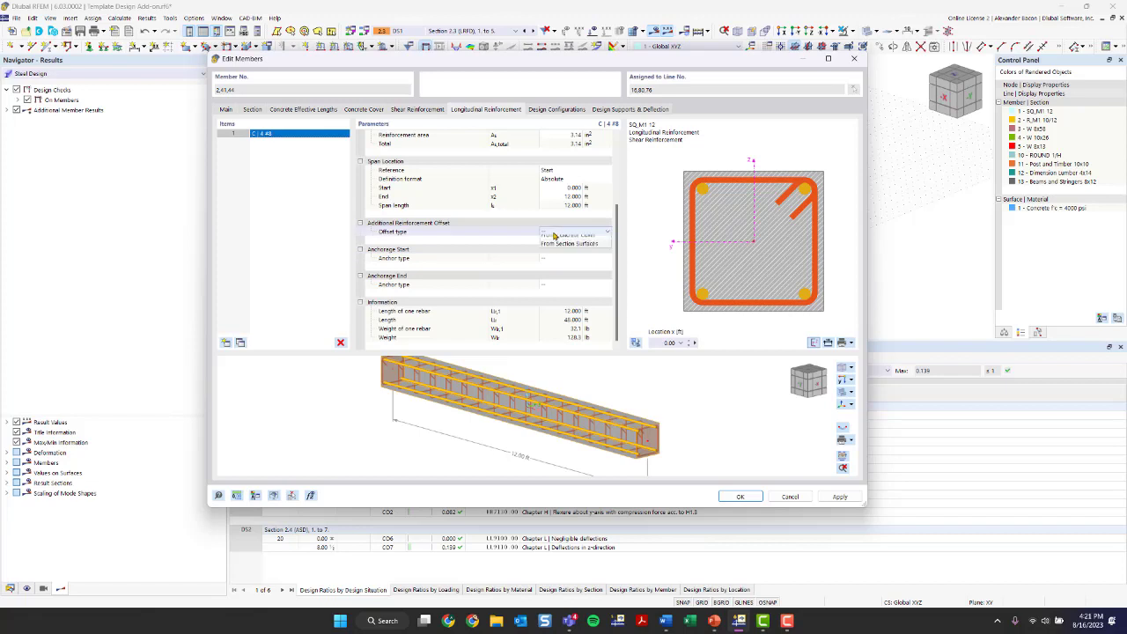
left_click(565, 259)
left_click(565, 260)
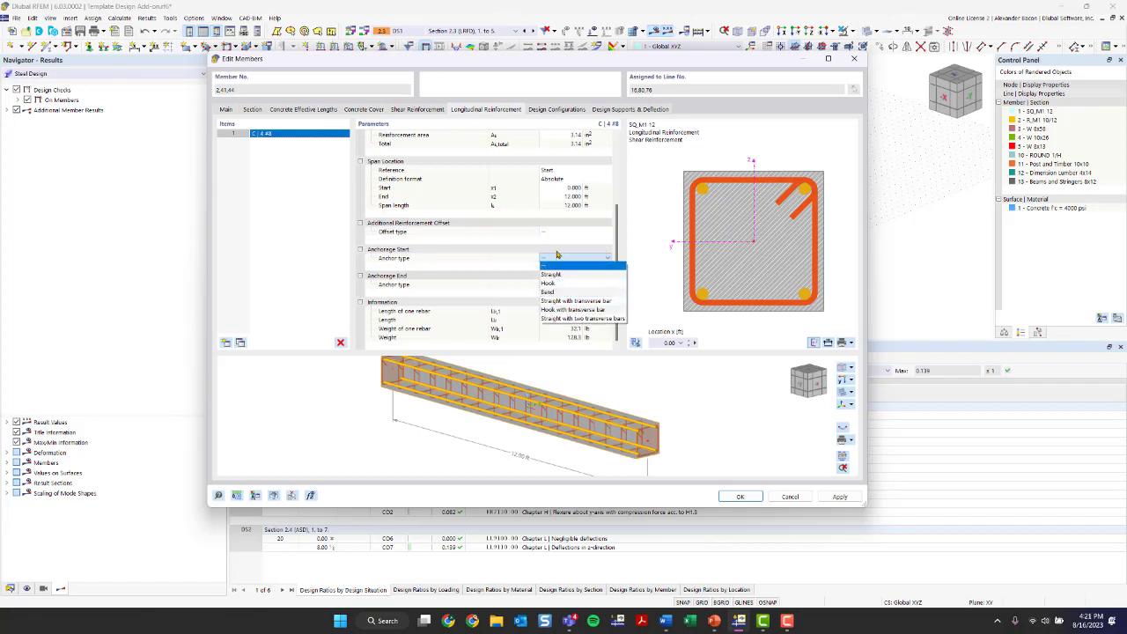
left_click(558, 264)
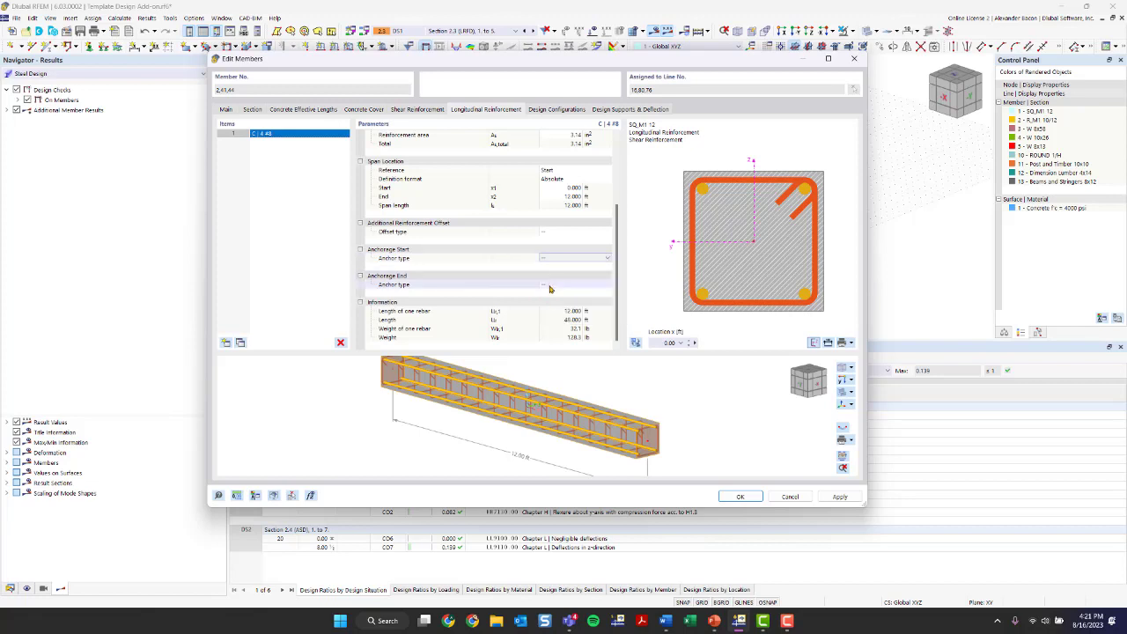
scroll(549, 281, "up", 3)
Step: Review the member, stability, surface and punching settings of the default ACI 318 strength configuration and close it without changes
left_click(556, 110)
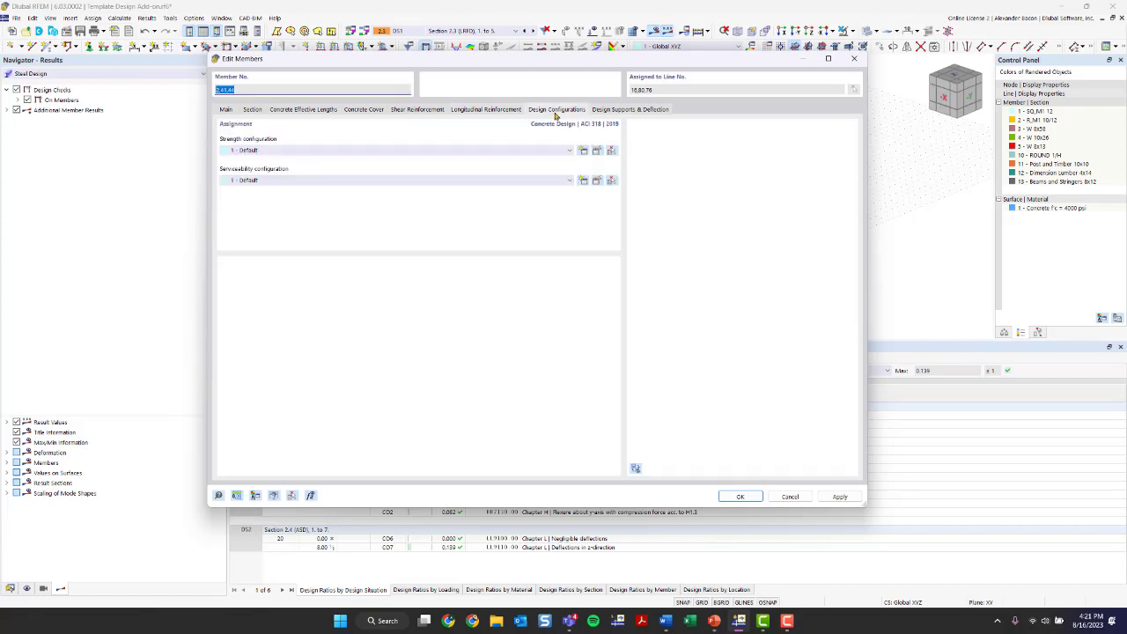
left_click(598, 152)
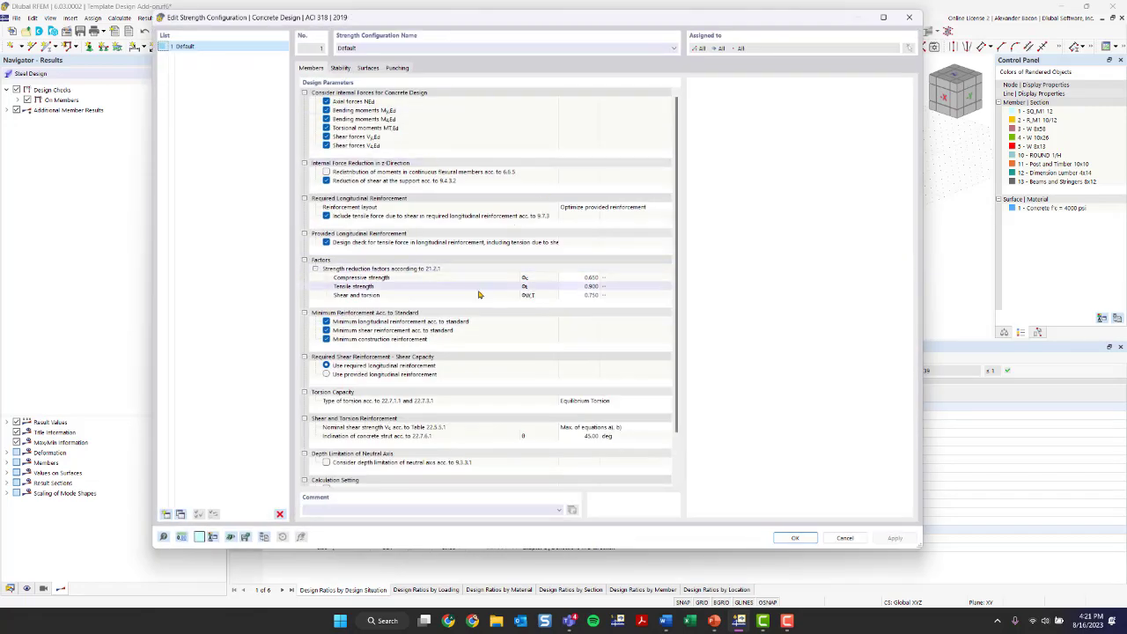
scroll(479, 295, "down", 2)
scroll(483, 307, "up", 2)
left_click(340, 68)
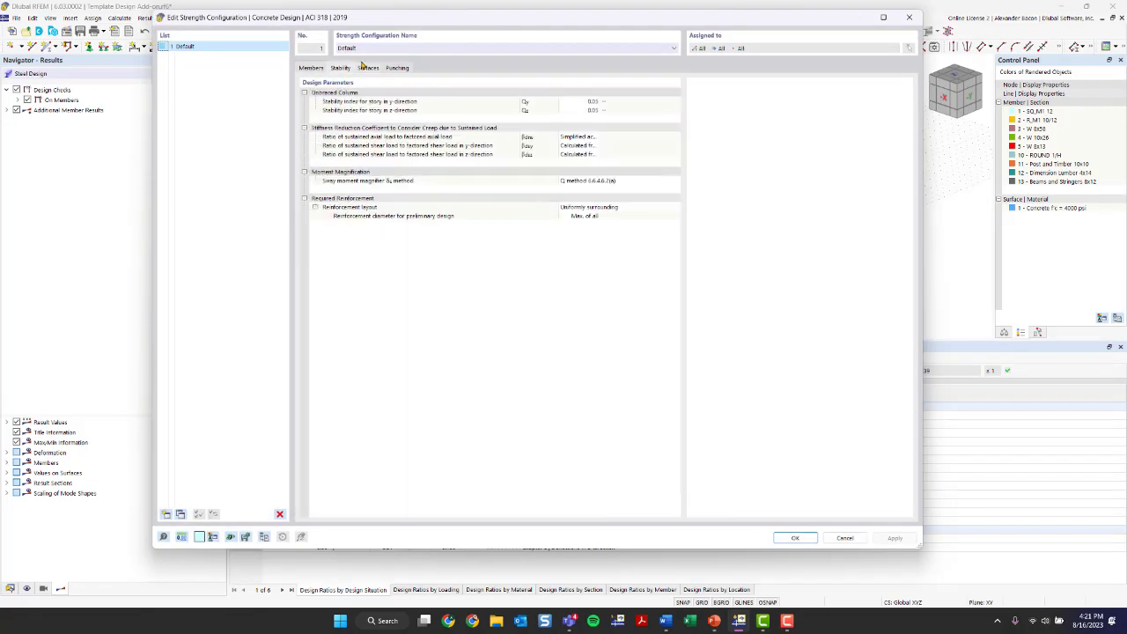
left_click(366, 68)
left_click(401, 68)
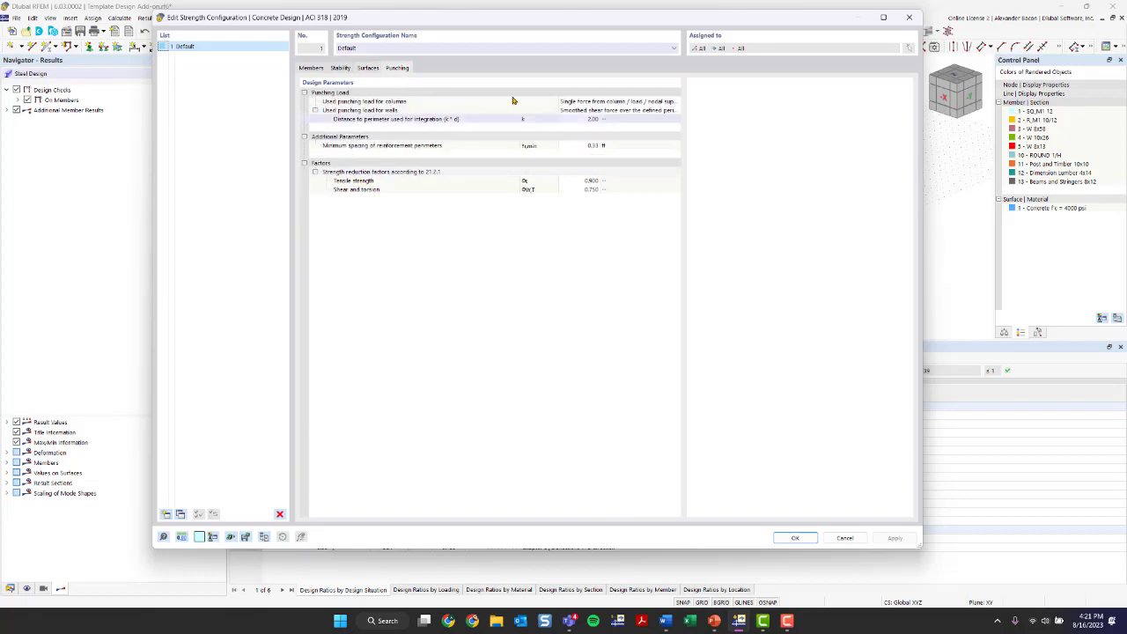
left_click(909, 16)
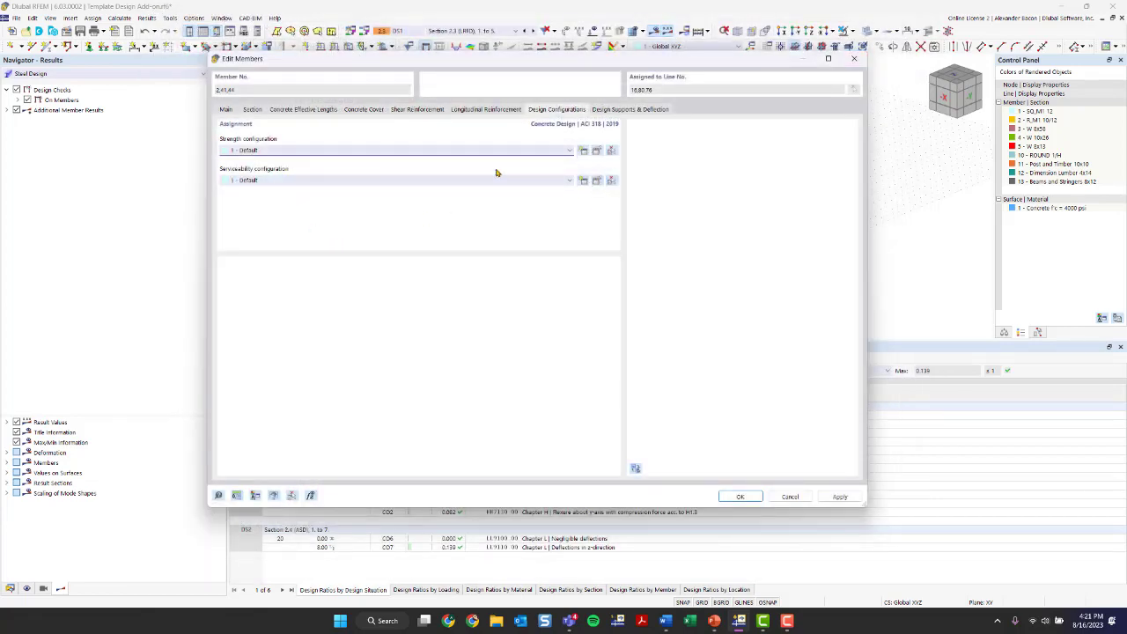
Step: Review the default serviceability configuration and the design supports and deflection settings, and accept the concrete design properties of members 2, 41 and 44
left_click(598, 181)
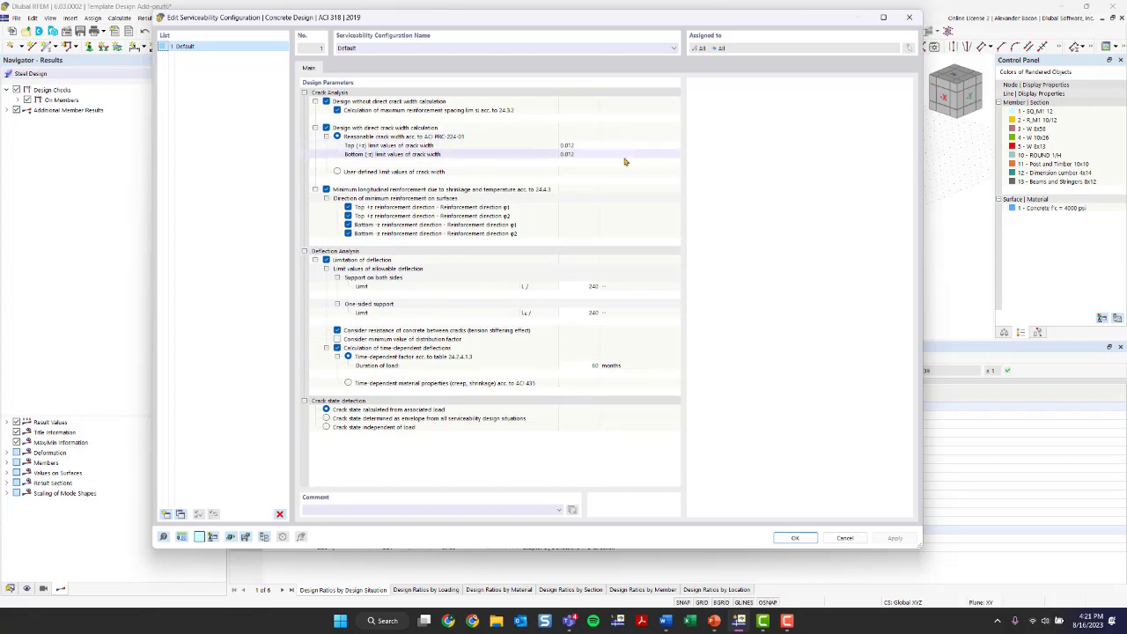
left_click(910, 16)
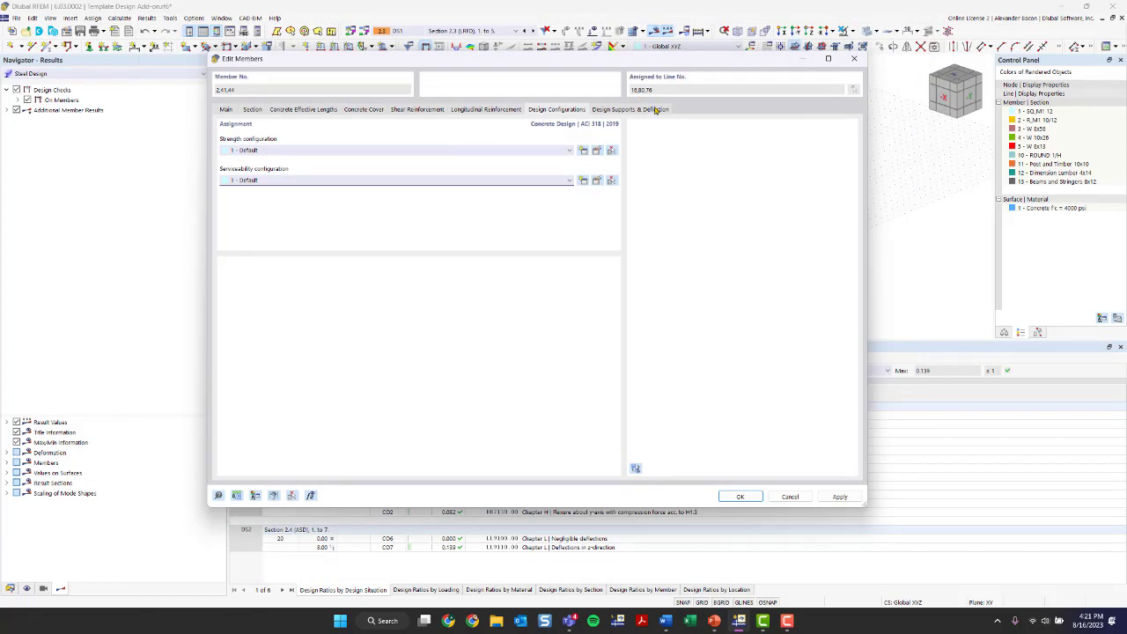
left_click(656, 109)
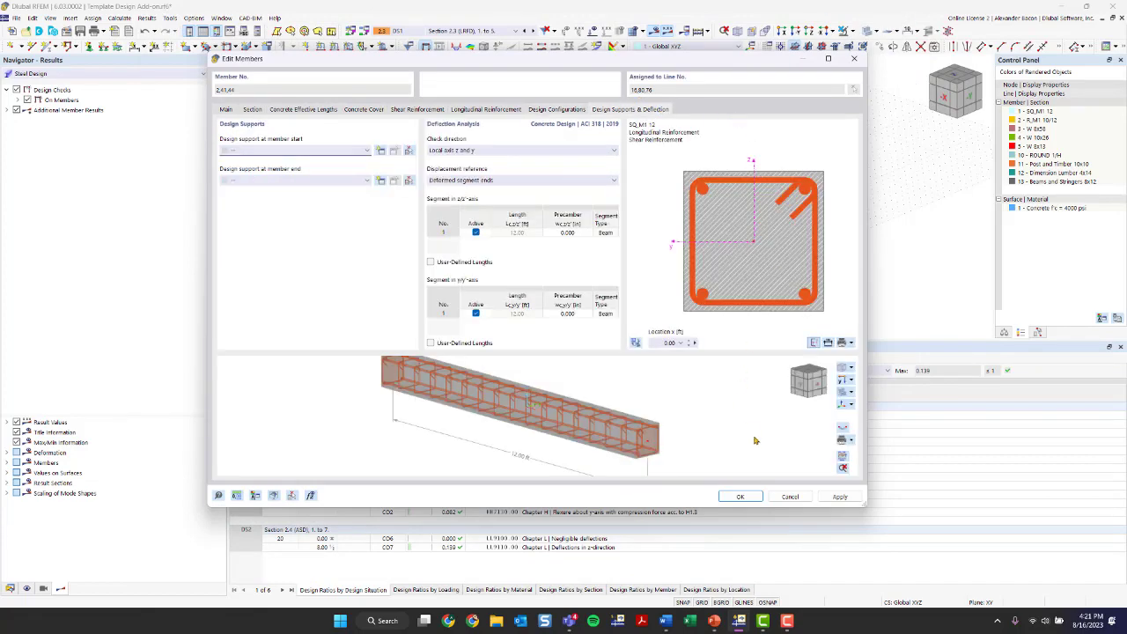
left_click(755, 497)
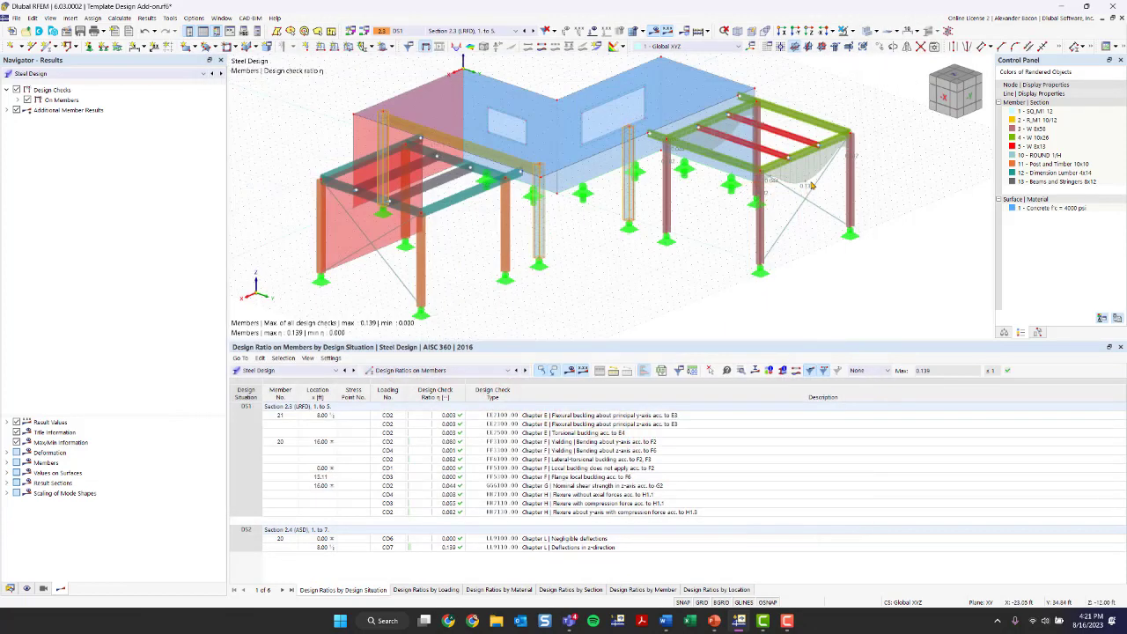
Step: Run the ACI 318 concrete design calculation and show the design ratios on members
left_click(289, 370)
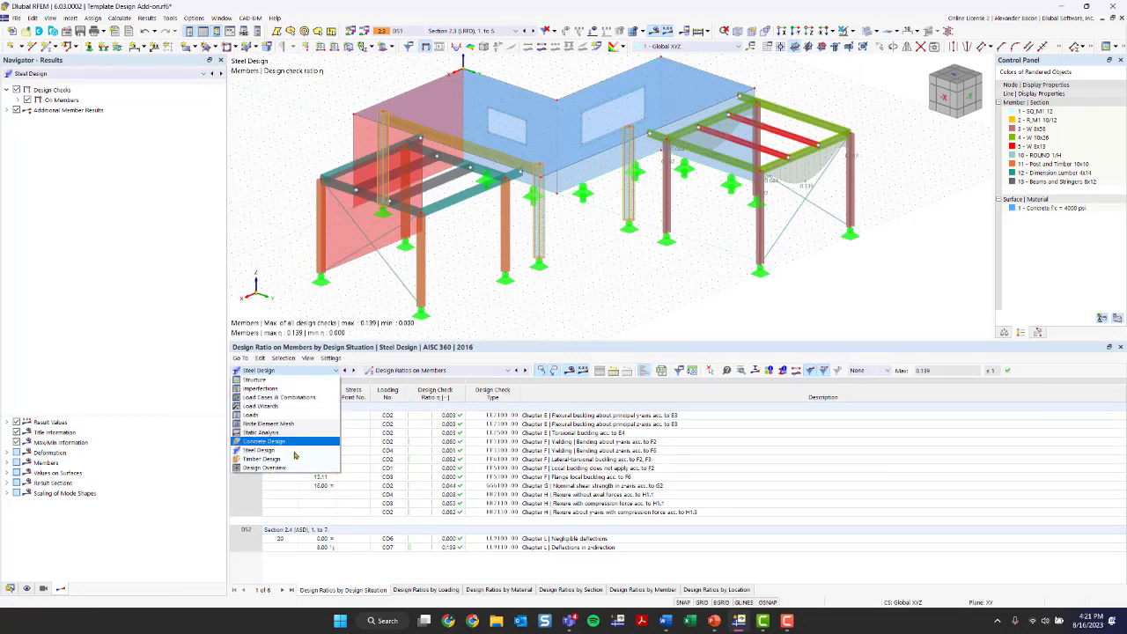
left_click(278, 441)
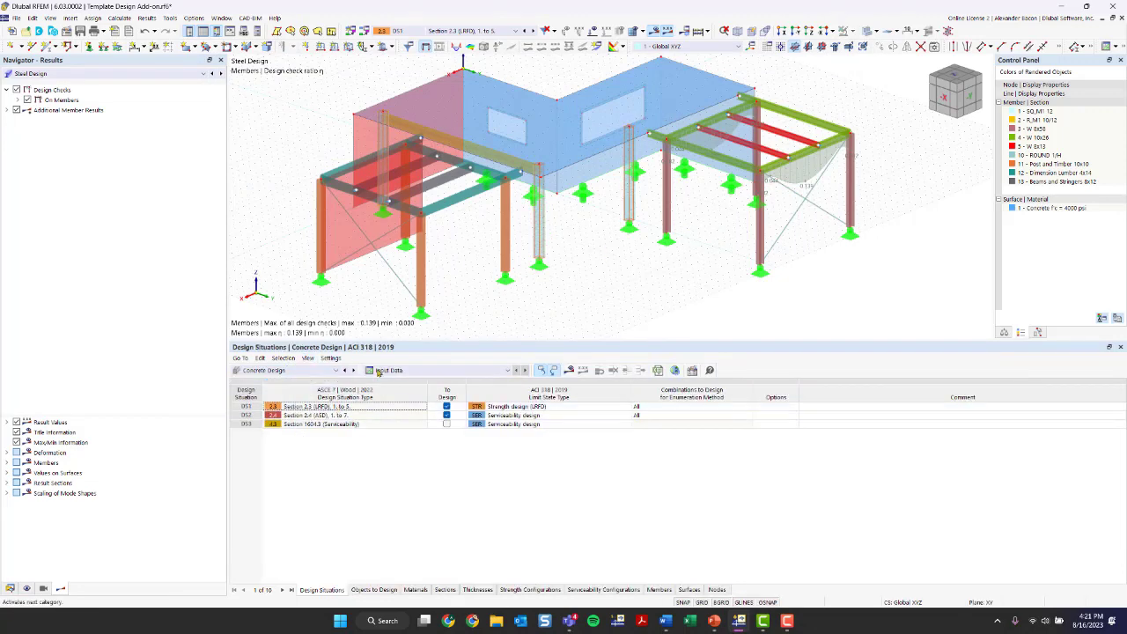
left_click(570, 370)
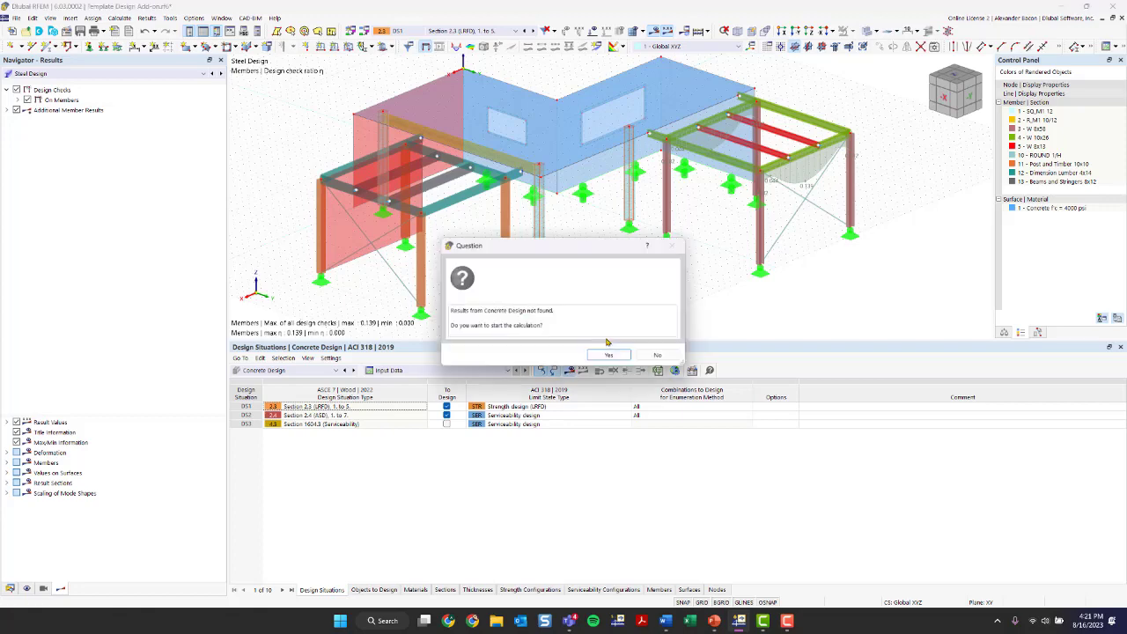
left_click(608, 355)
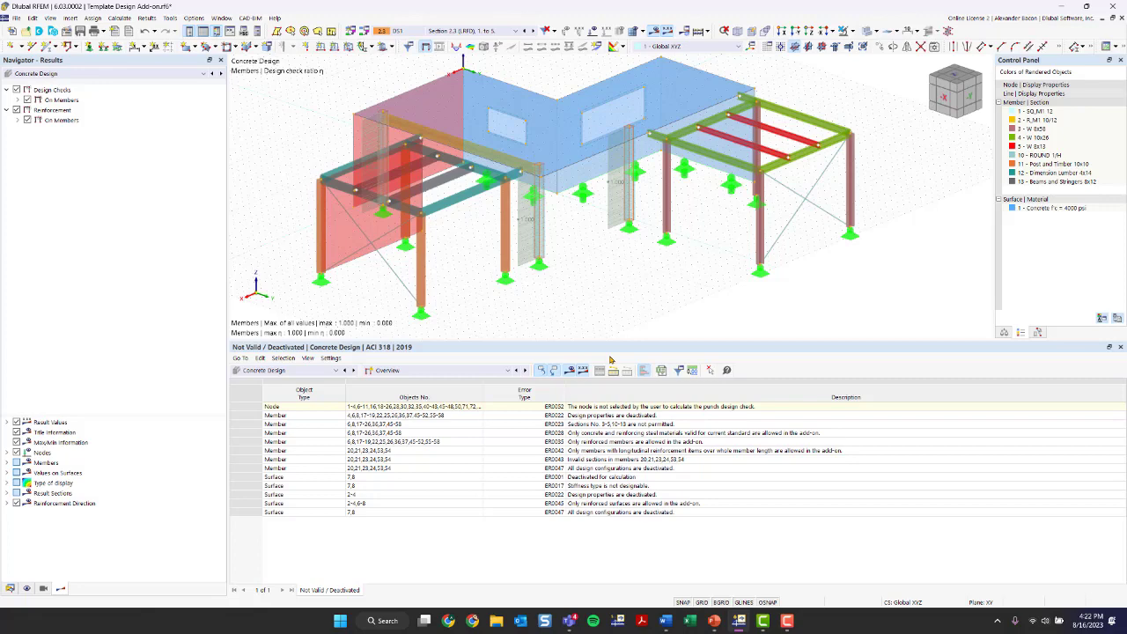
left_click(422, 374)
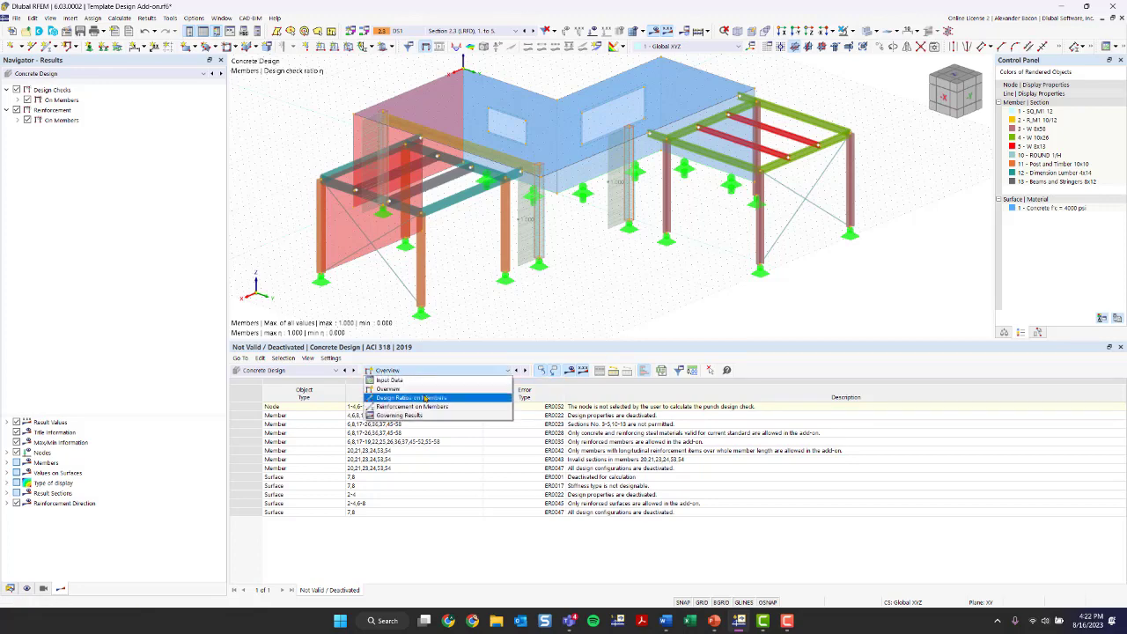
left_click(426, 399)
Step: Turn off designing all nodes with punching, surfaces and members in the concrete design's objects to design, accepting the deletion of existing results
left_click(418, 369)
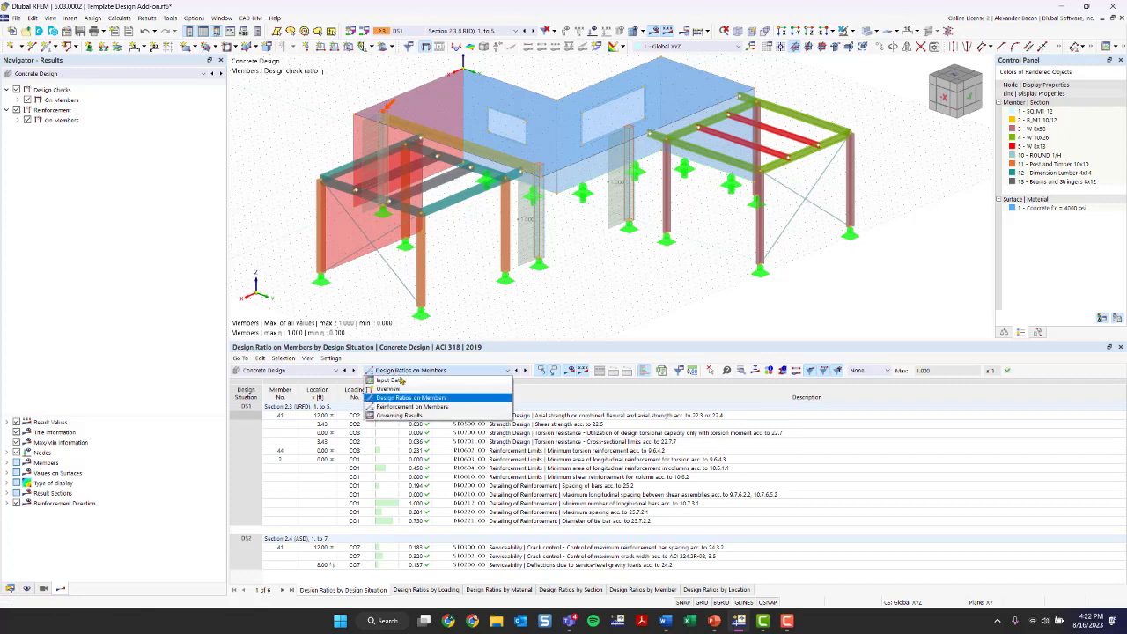
left_click(393, 380)
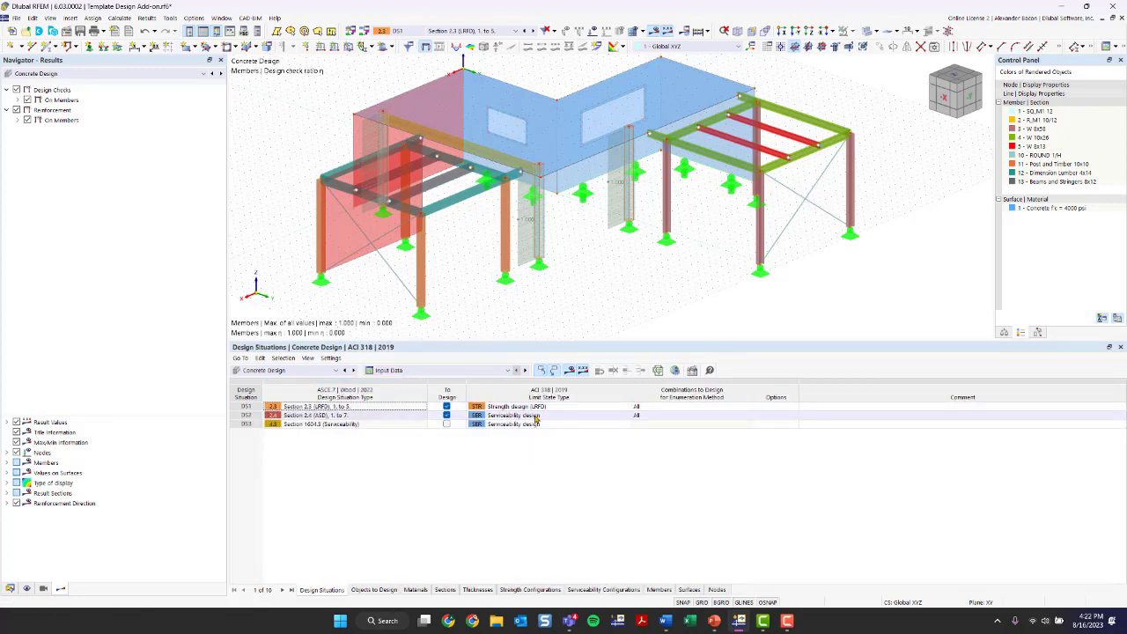
left_click(371, 590)
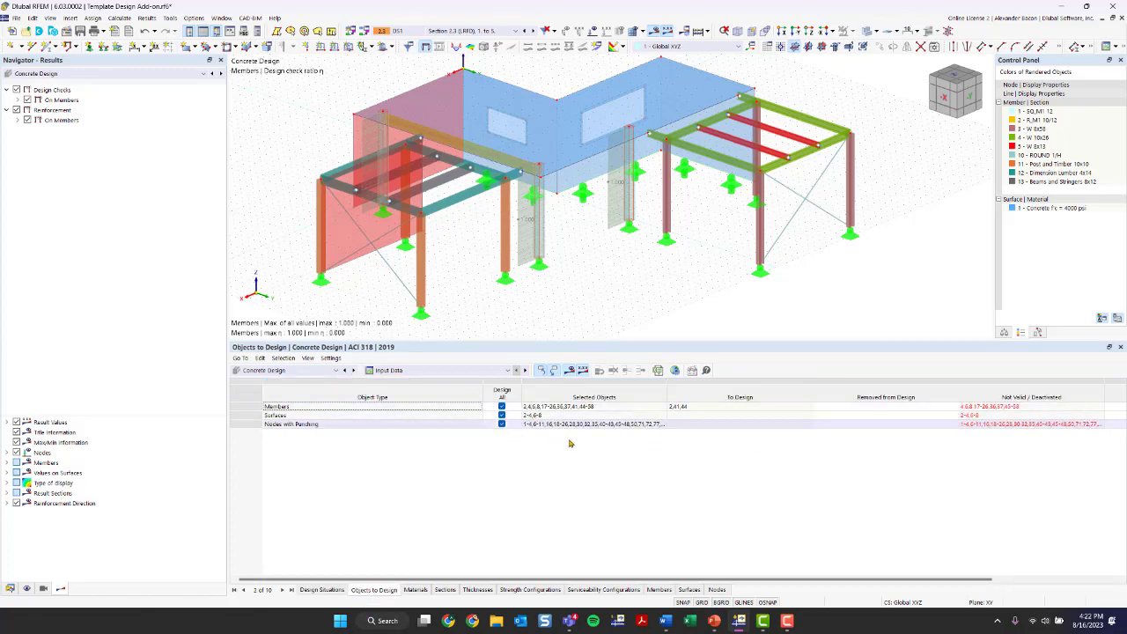
left_click(502, 425)
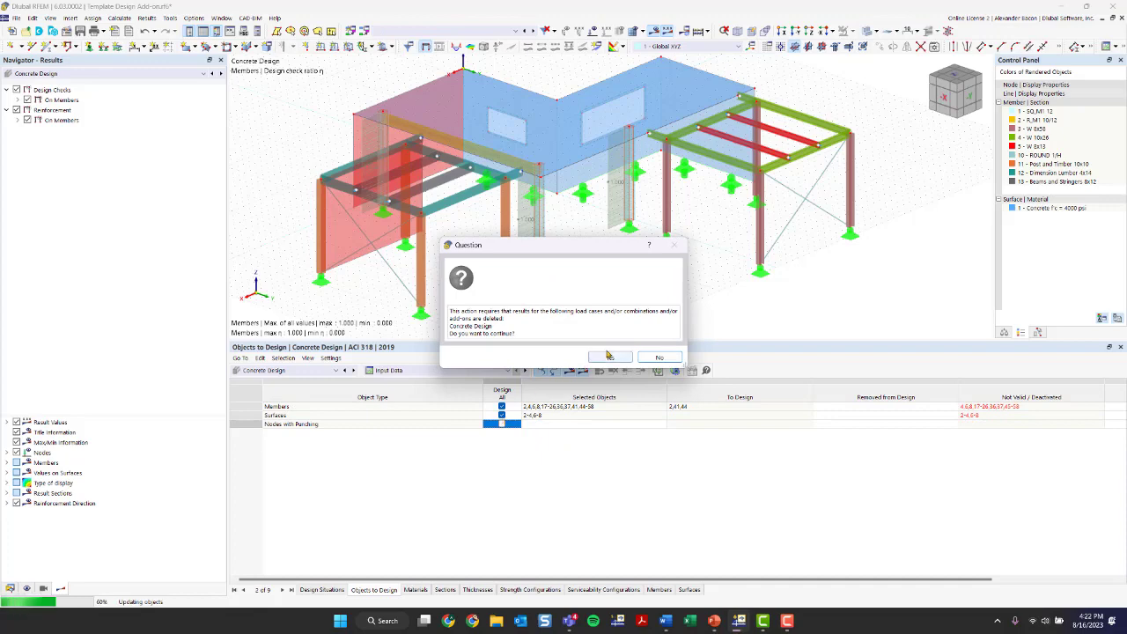
left_click(608, 357)
left_click(502, 415)
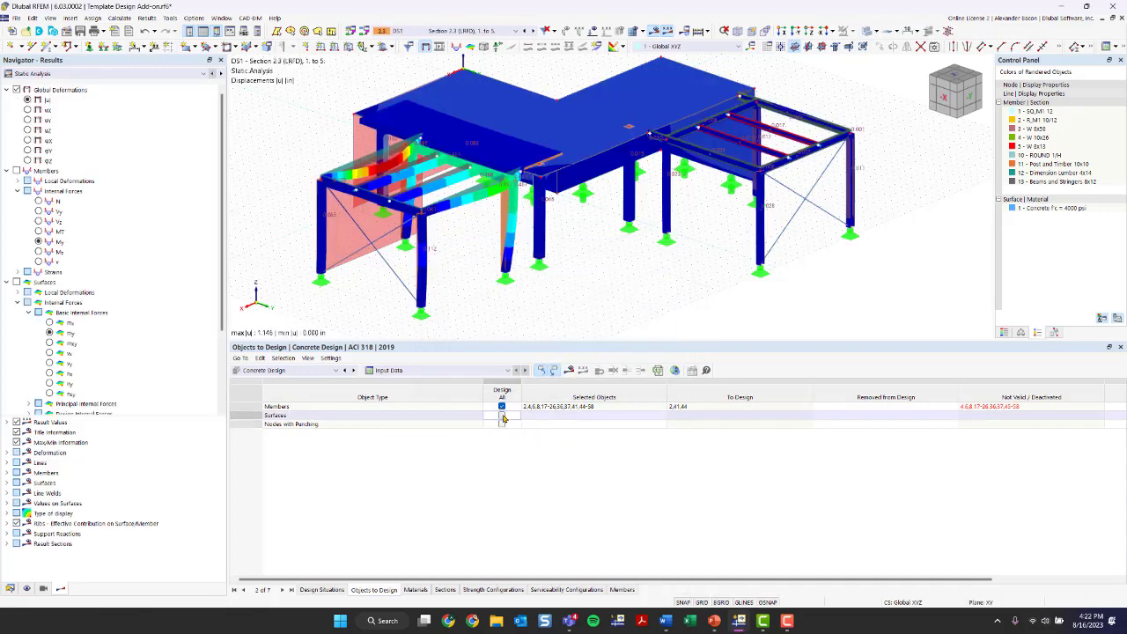
left_click(501, 406)
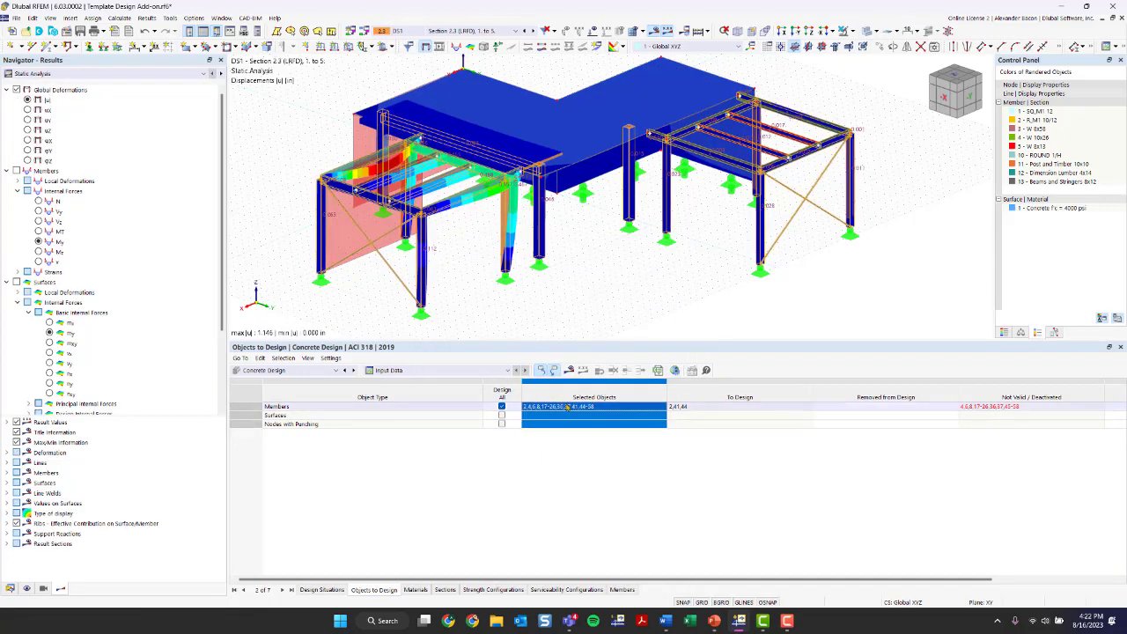
left_click(501, 406)
Step: Pick the three concrete columns, members 2, 41 and 44, in the model as the only members for concrete design
left_click(577, 408)
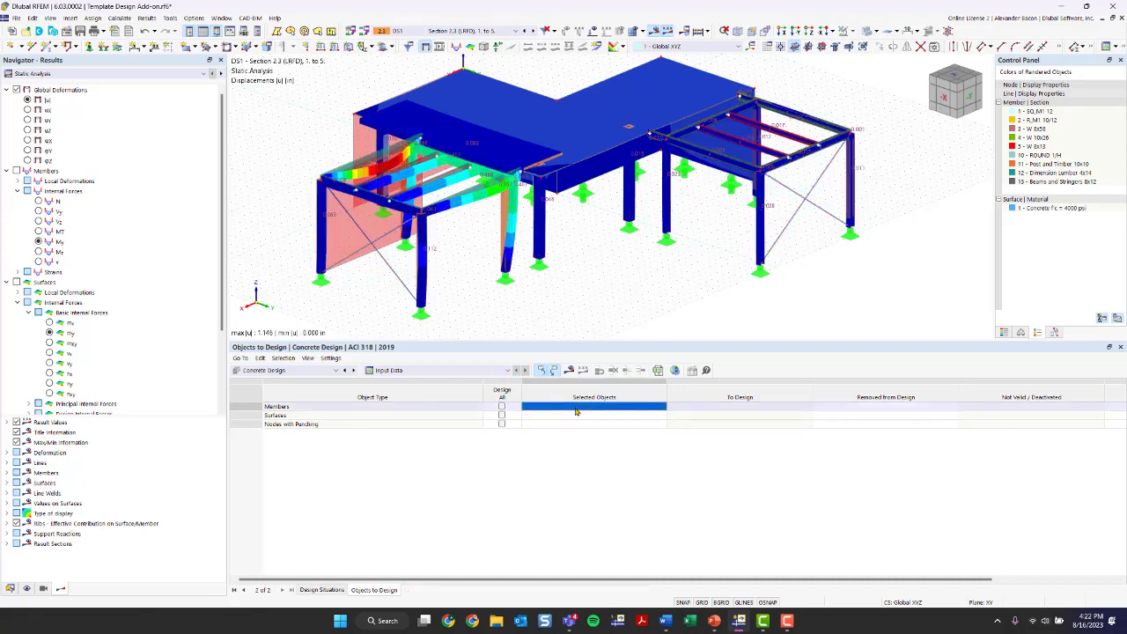
left_click(664, 407)
left_click(663, 407)
left_click(504, 216)
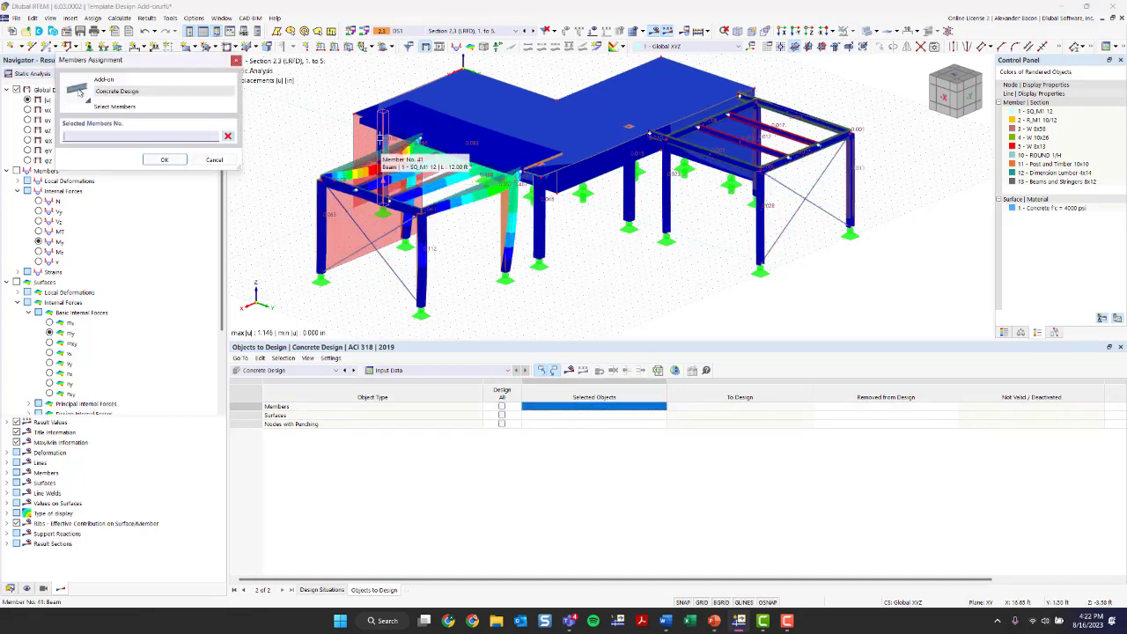
left_click(538, 233)
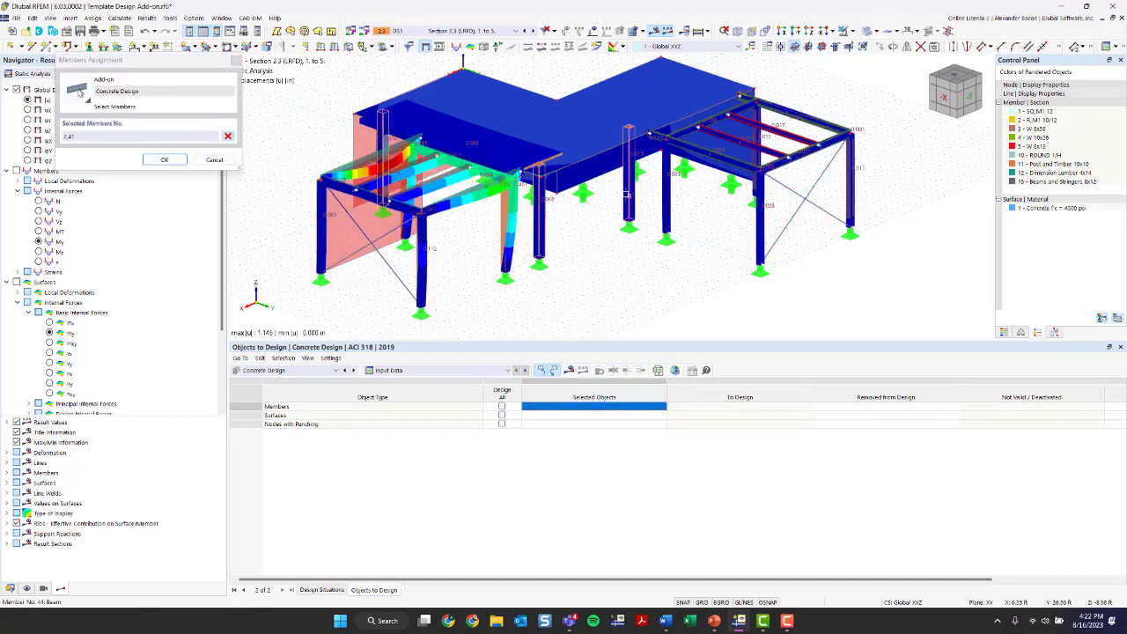
left_click(629, 195)
left_click(175, 164)
left_click(175, 163)
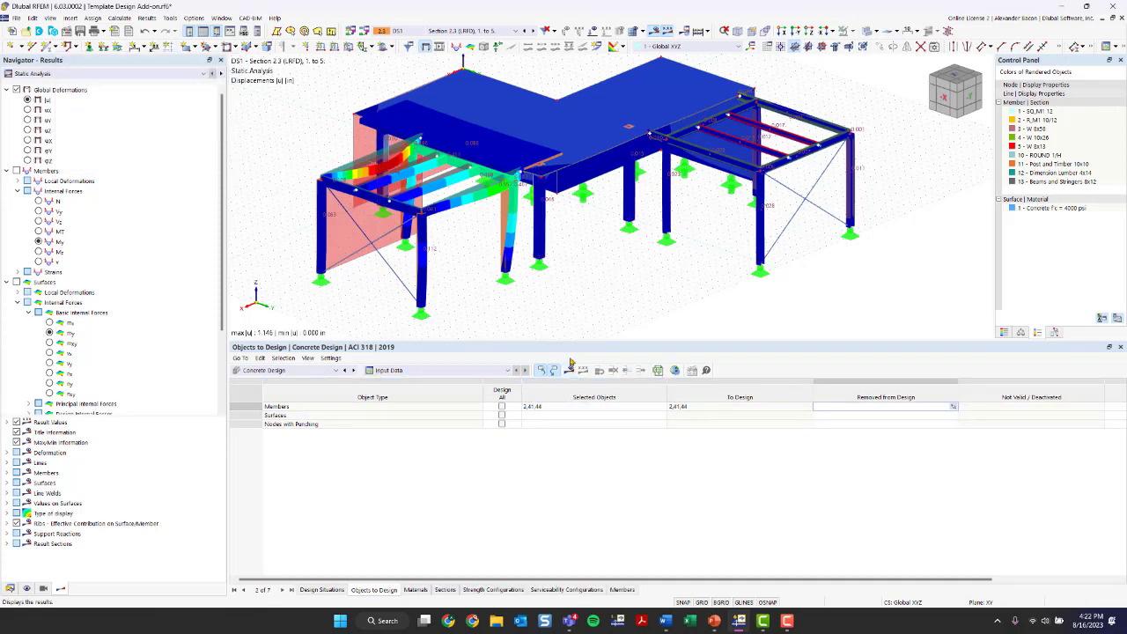
Step: Recalculate the concrete design for the selected members
middle_click_drag(529, 284, 494, 302, "ctrl")
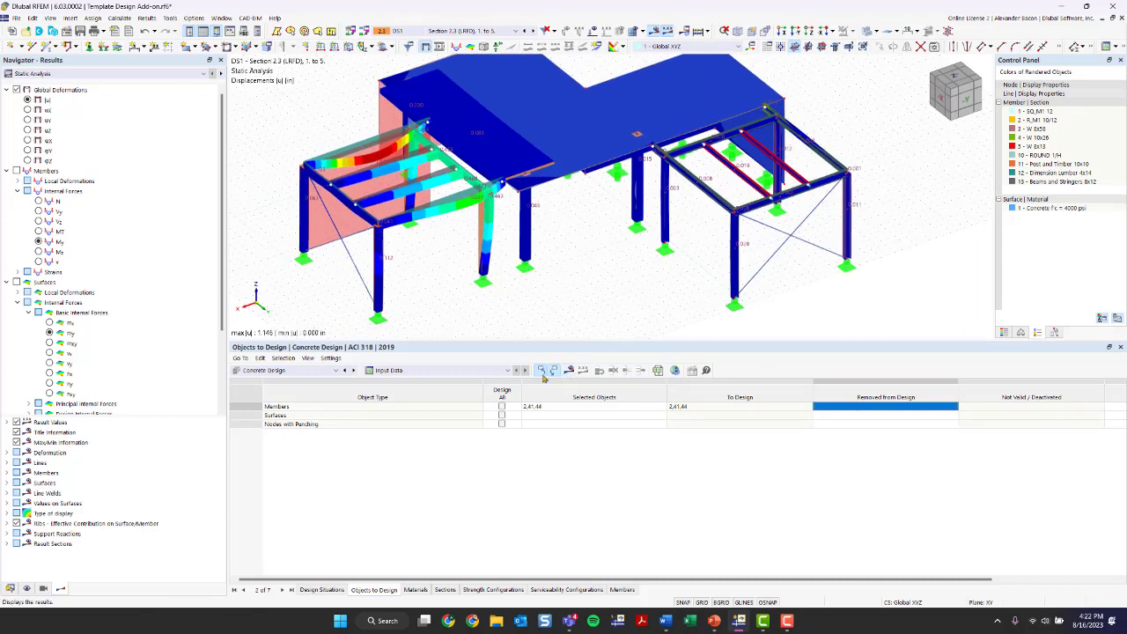
left_click(541, 371)
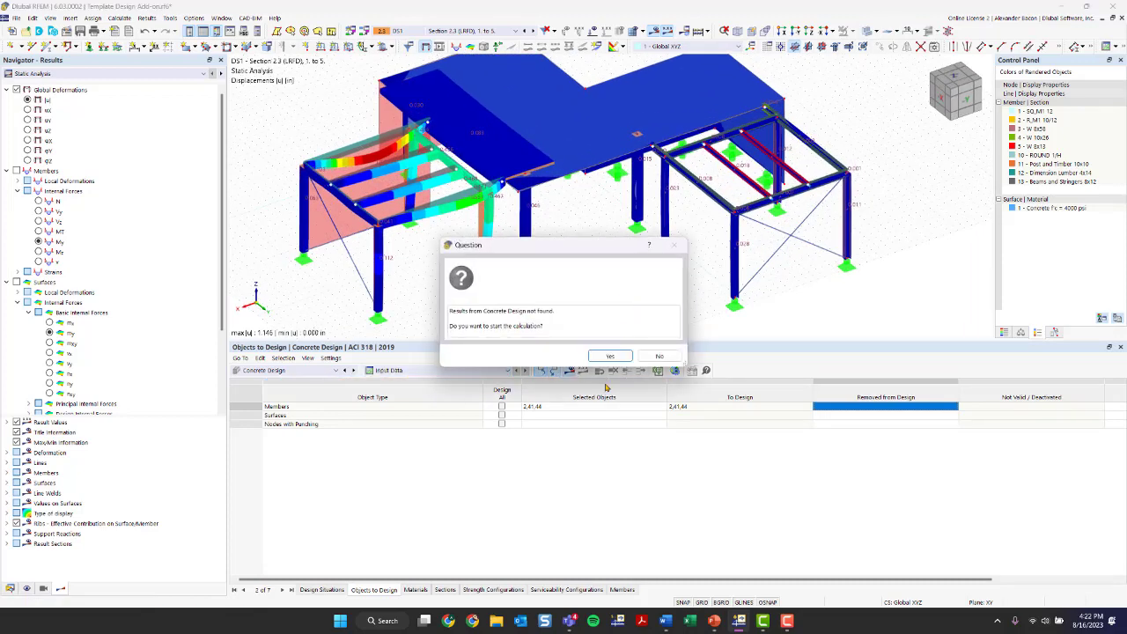
left_click(607, 356)
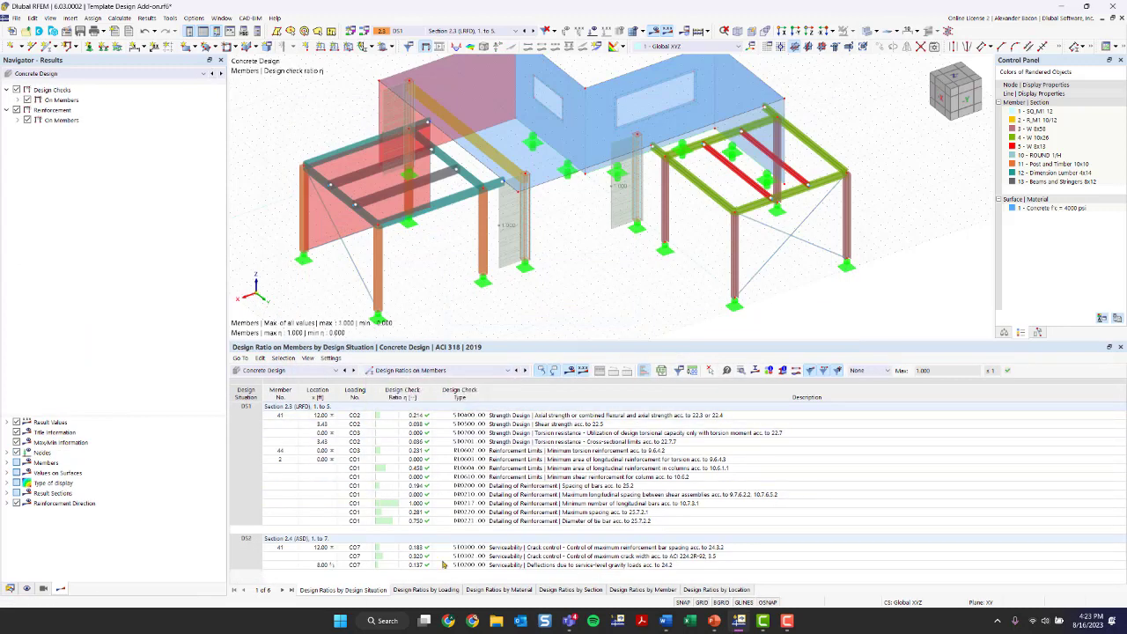
Step: Inspect the column results in the model and review member 2's check details for the minimum number of longitudinal bars per 10.7.3.1
scroll(523, 206, "up", 1)
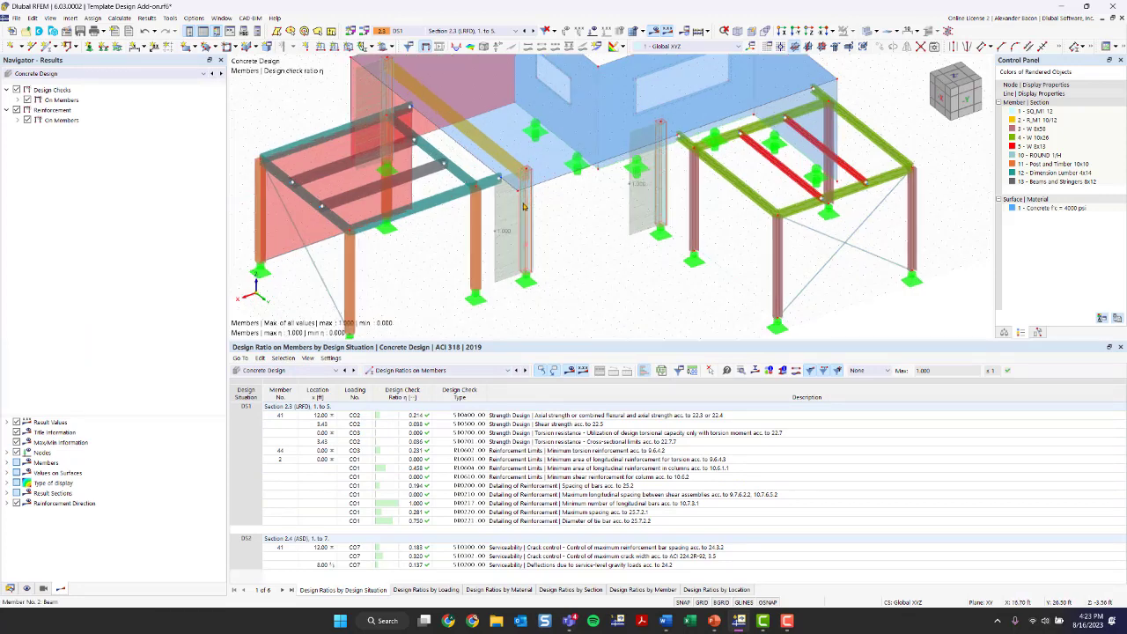
scroll(523, 206, "up", 3)
scroll(593, 242, "down", 4)
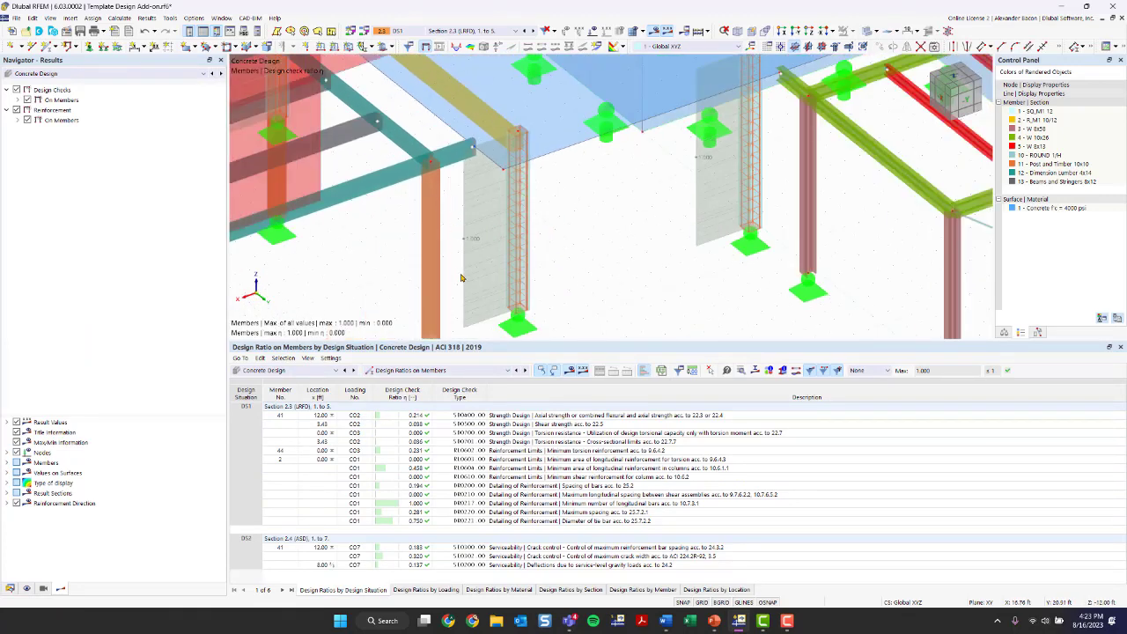
scroll(701, 201, "down", 1)
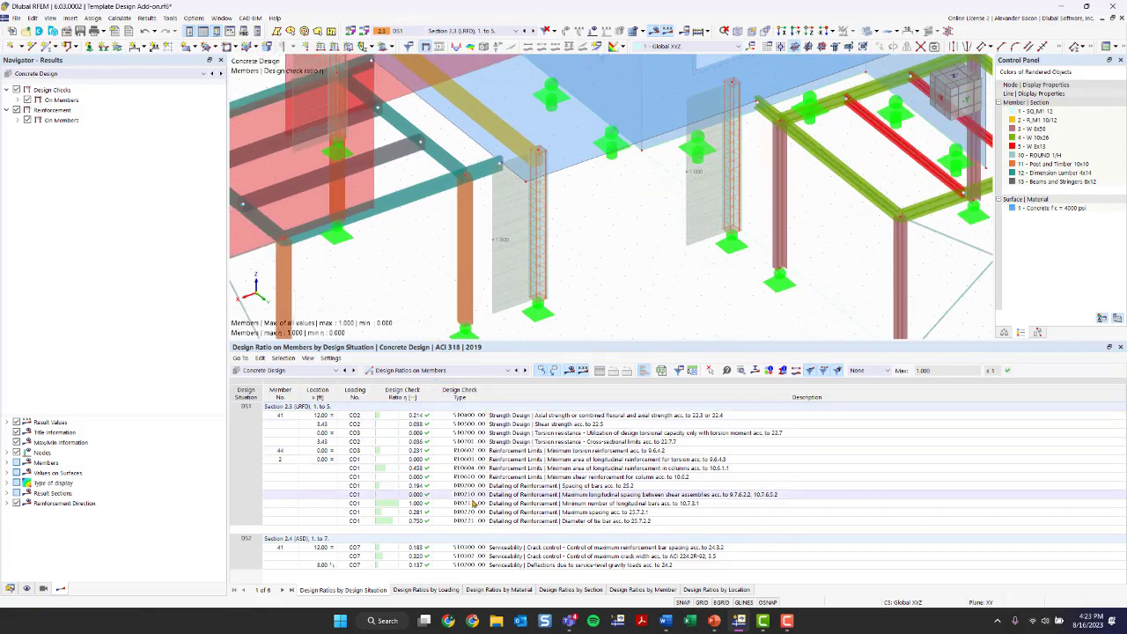
left_click(421, 504)
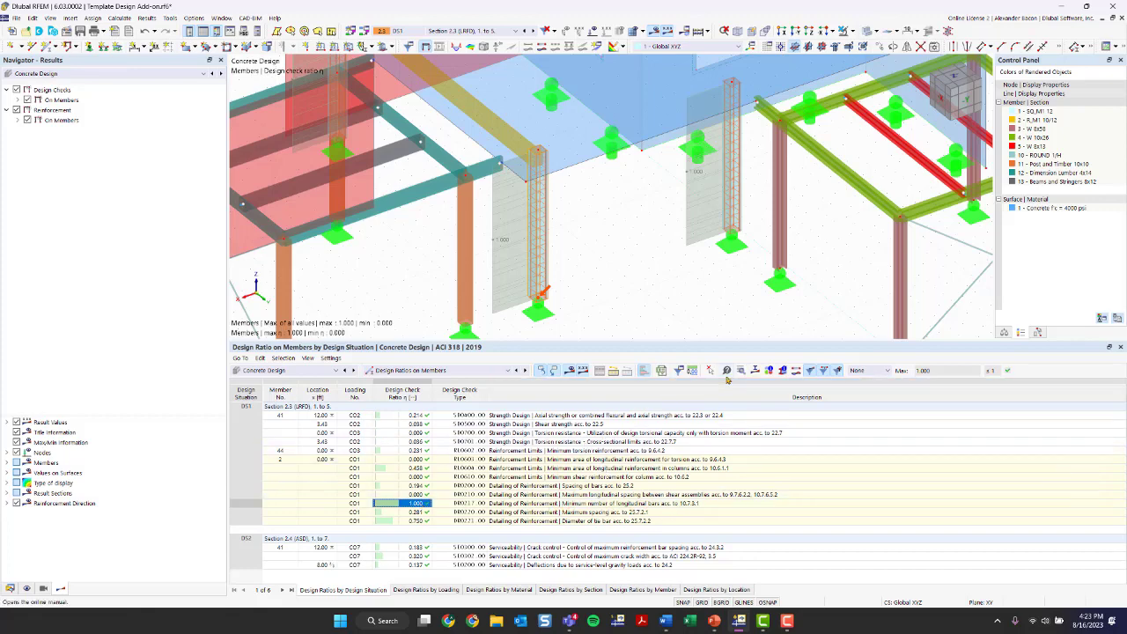
double_click(776, 499)
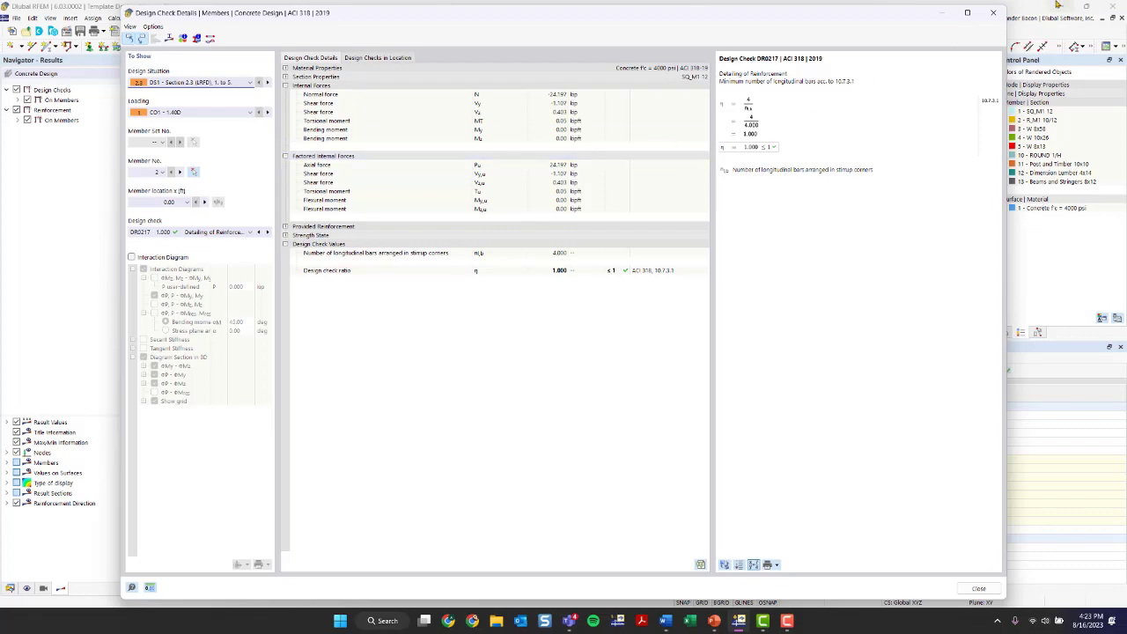
left_click(993, 12)
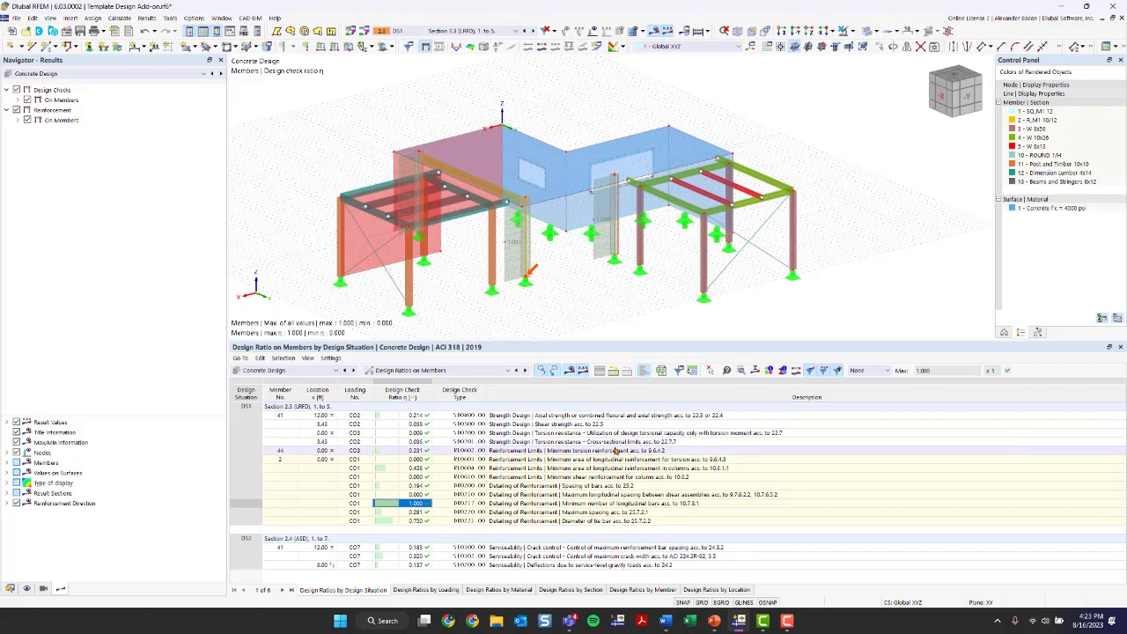
Step: Review member 41's axial and flexural strength check details, enable the interaction diagram, and examine it in 2D and 3D
left_click(622, 417)
double_click(625, 418)
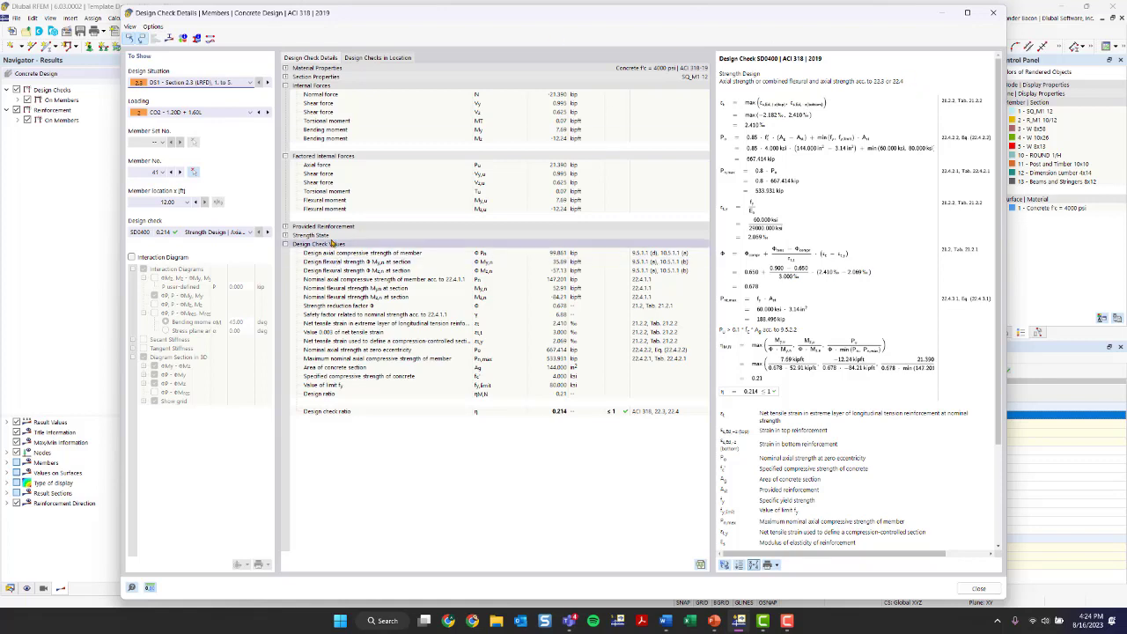
left_click(132, 258)
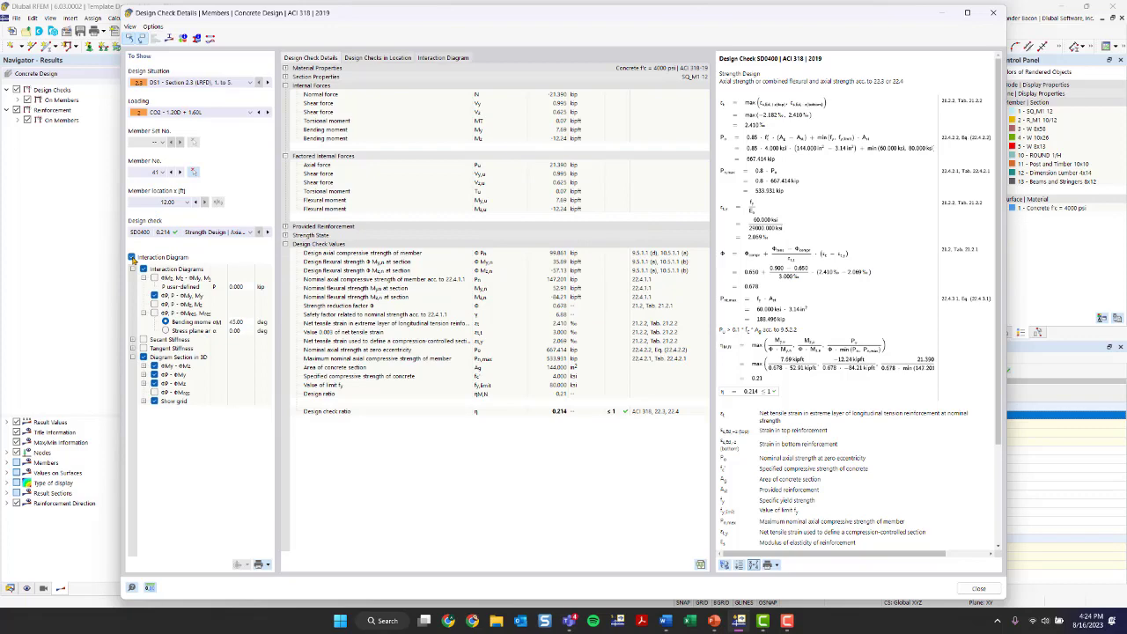
left_click(431, 61)
middle_click_drag(858, 323, 820, 329, "ctrl")
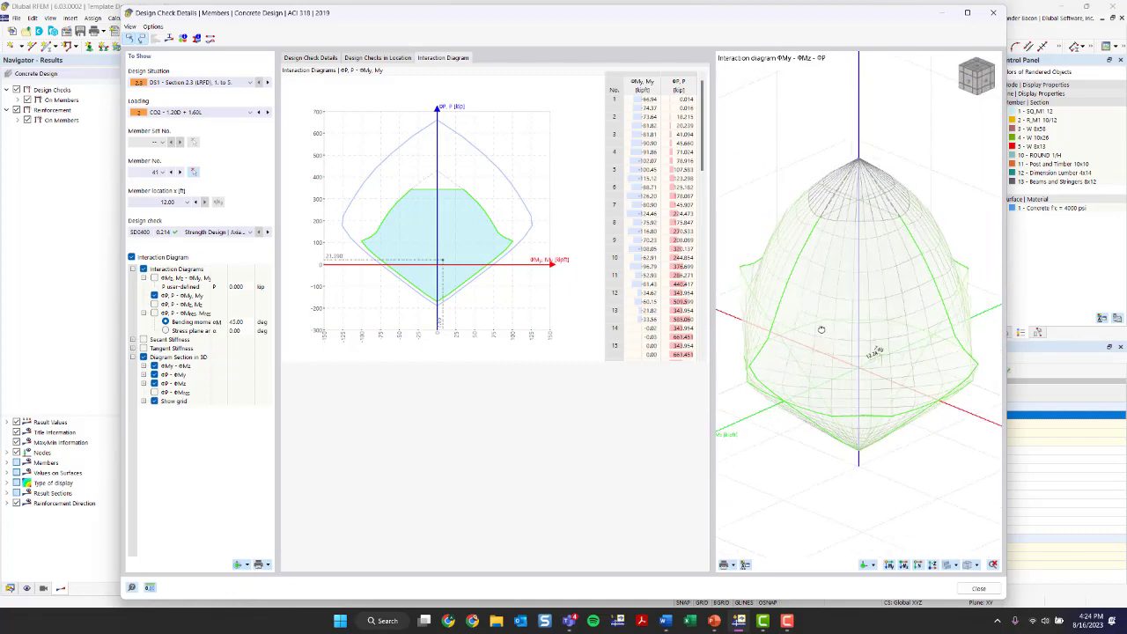
scroll(825, 311, "down", 4)
scroll(825, 311, "up", 3)
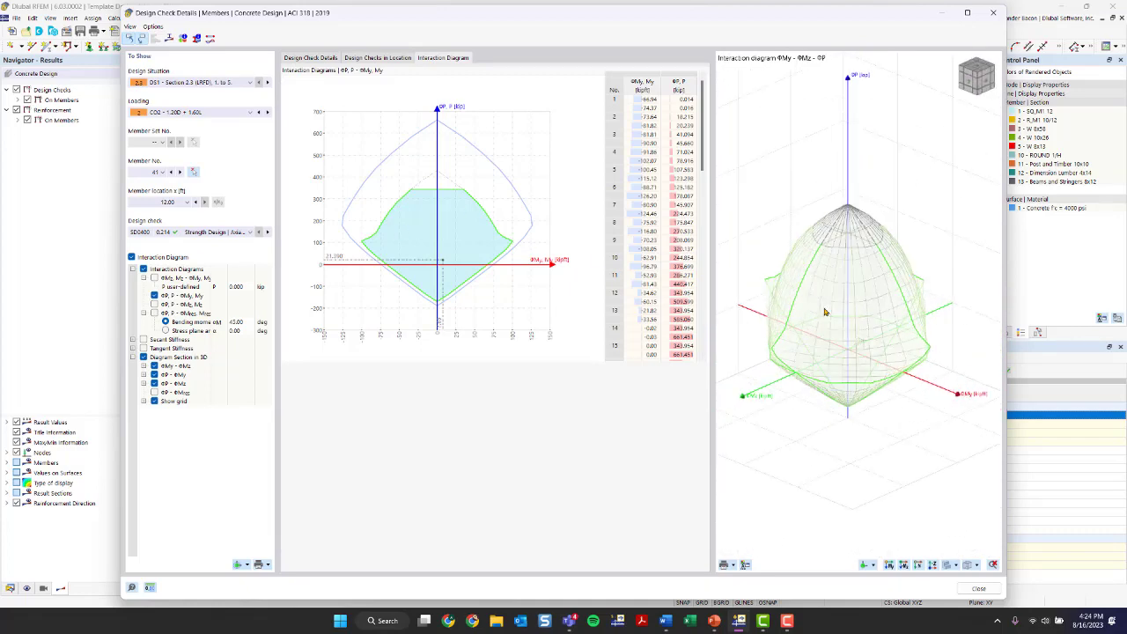
scroll(656, 190, "down", 3)
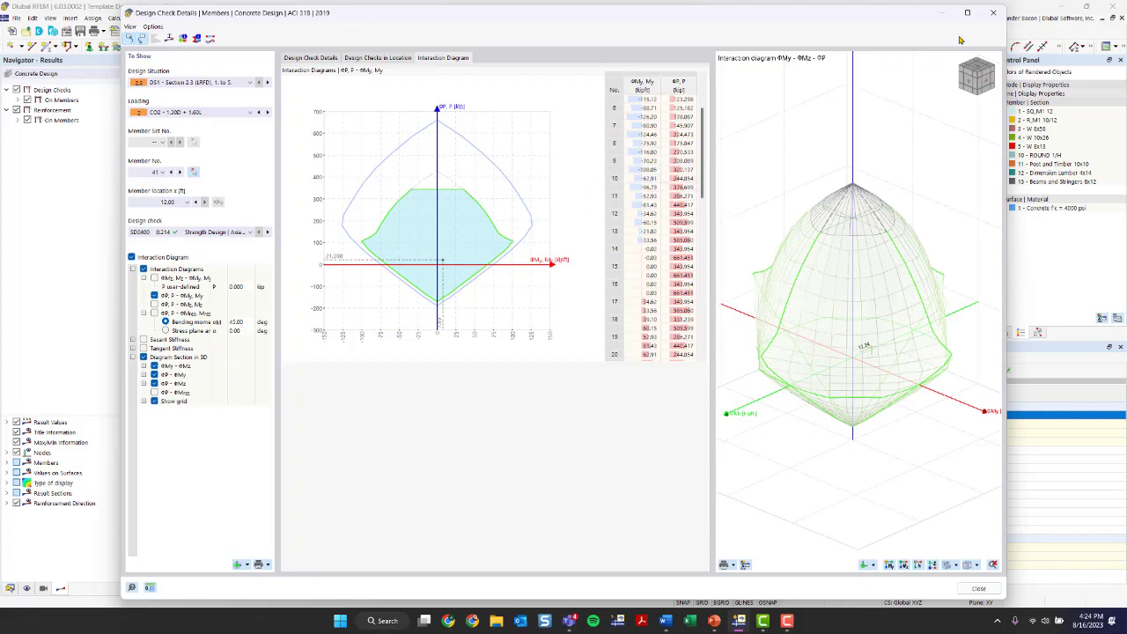
left_click(992, 12)
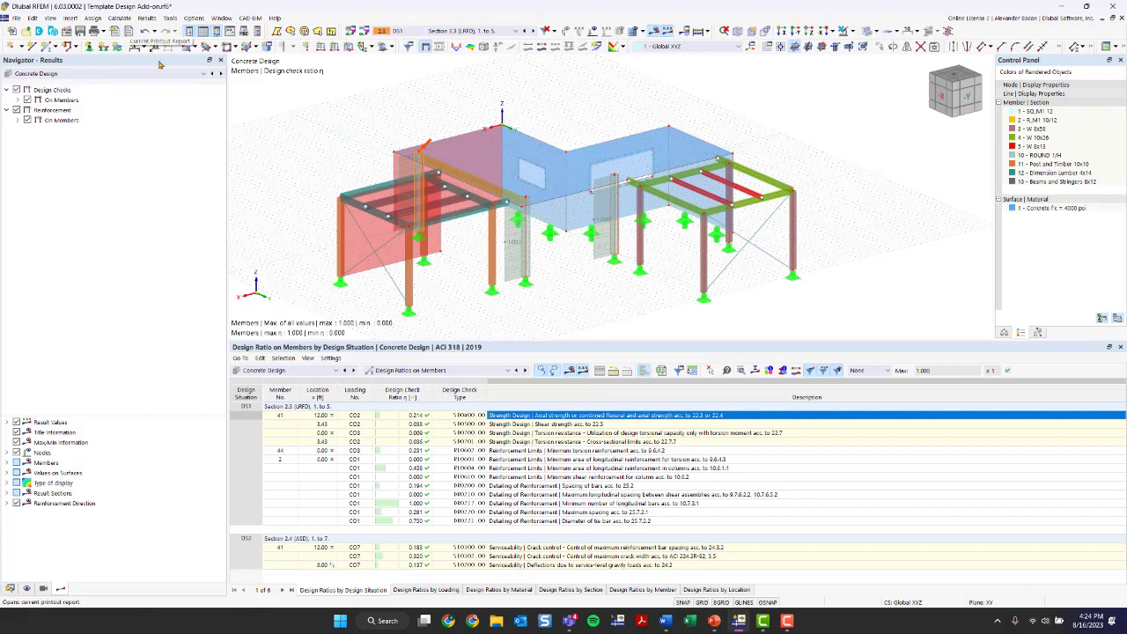
left_click_drag(343, 340, 344, 442)
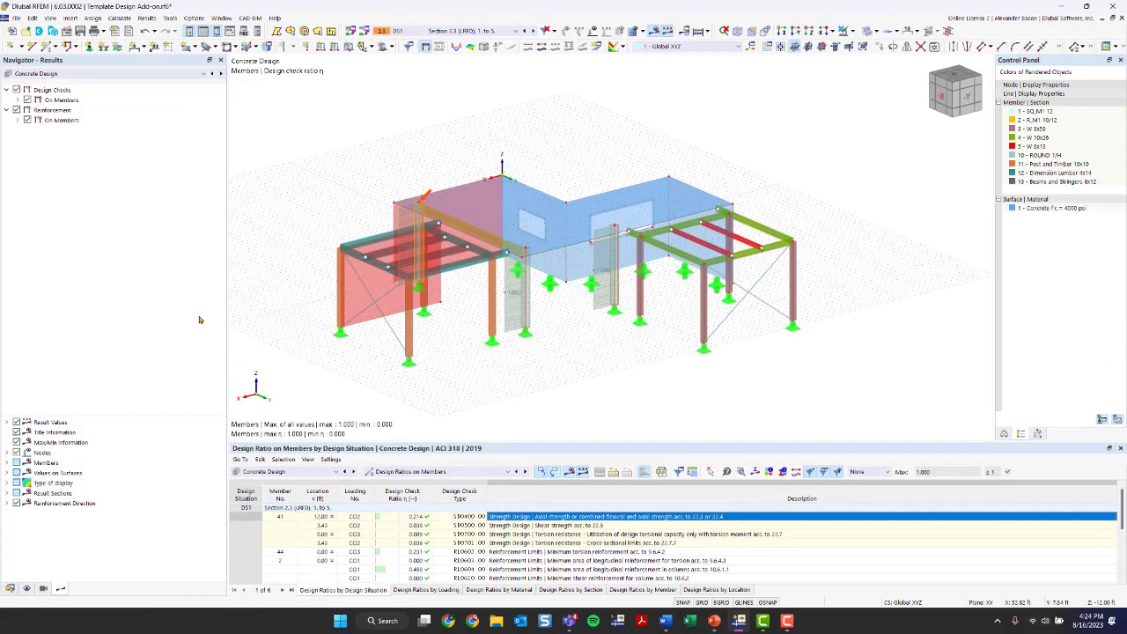
Step: Narrow the navigator, show the model data in it, and create a new printout report named University Days
left_click_drag(227, 321, 129, 320)
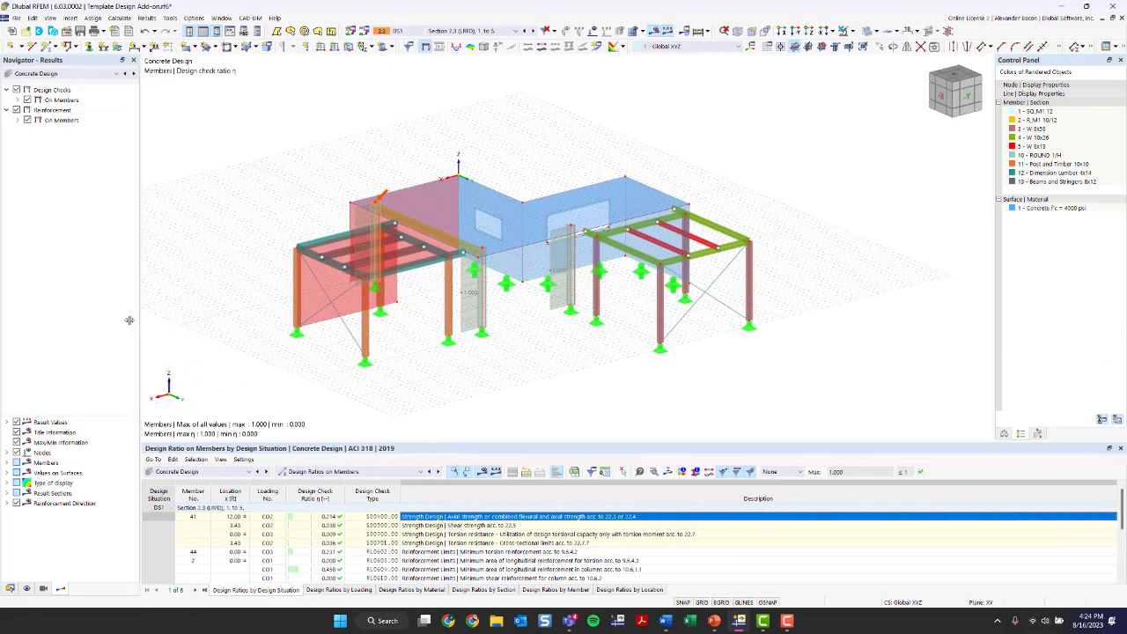
left_click(10, 589)
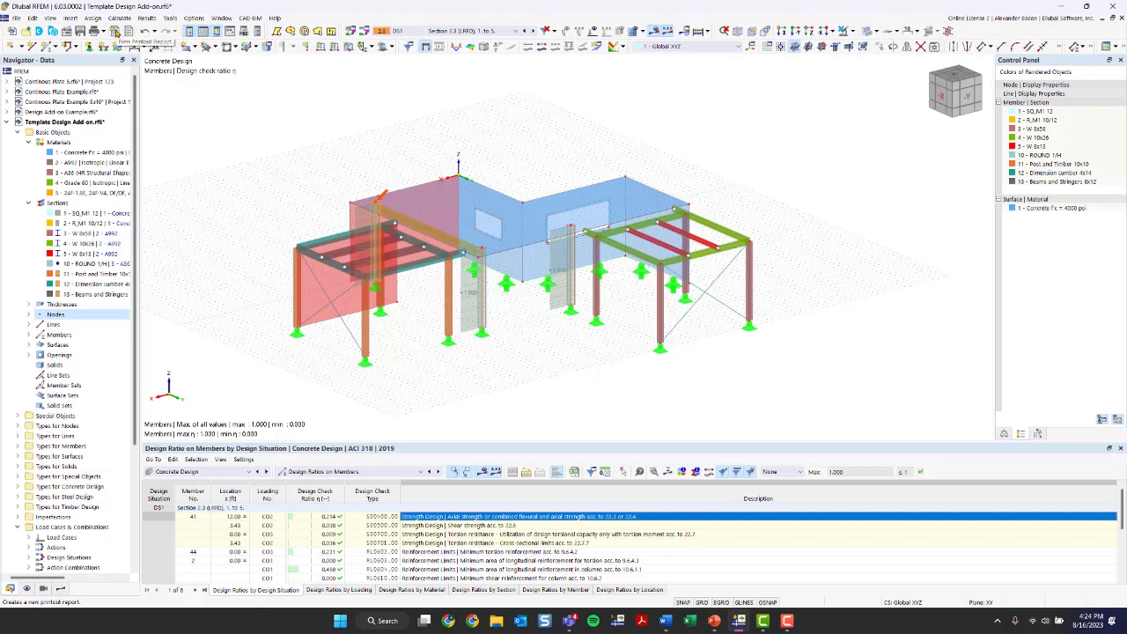
left_click(115, 32)
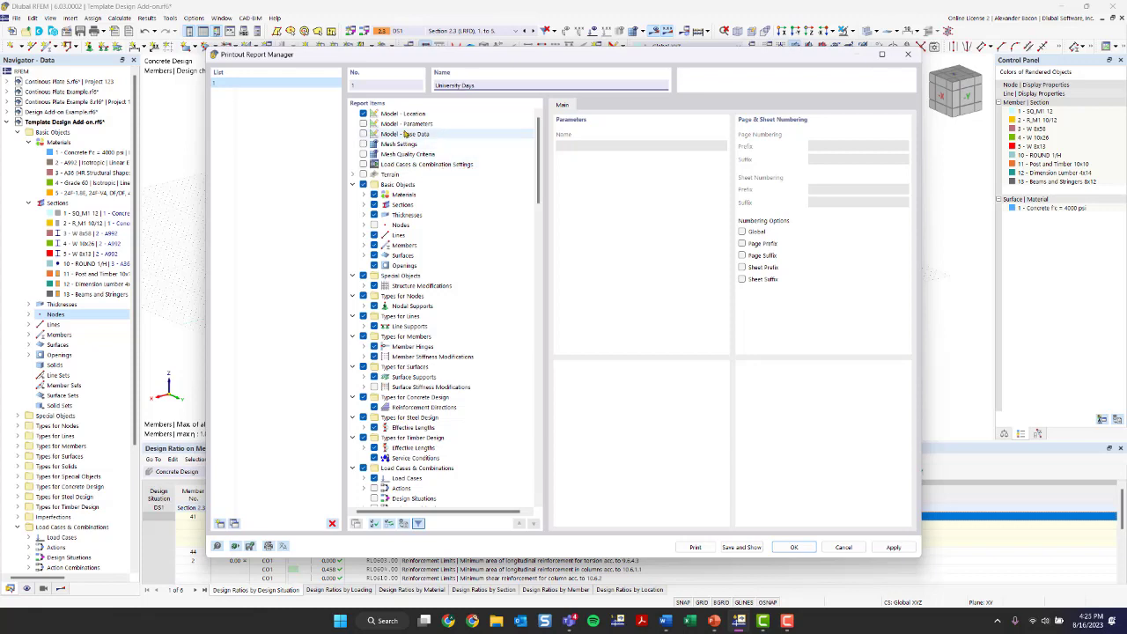
Step: Look through the Basic Objects report items, including the sub-items for members and surfaces
scroll(406, 134, "down", 2)
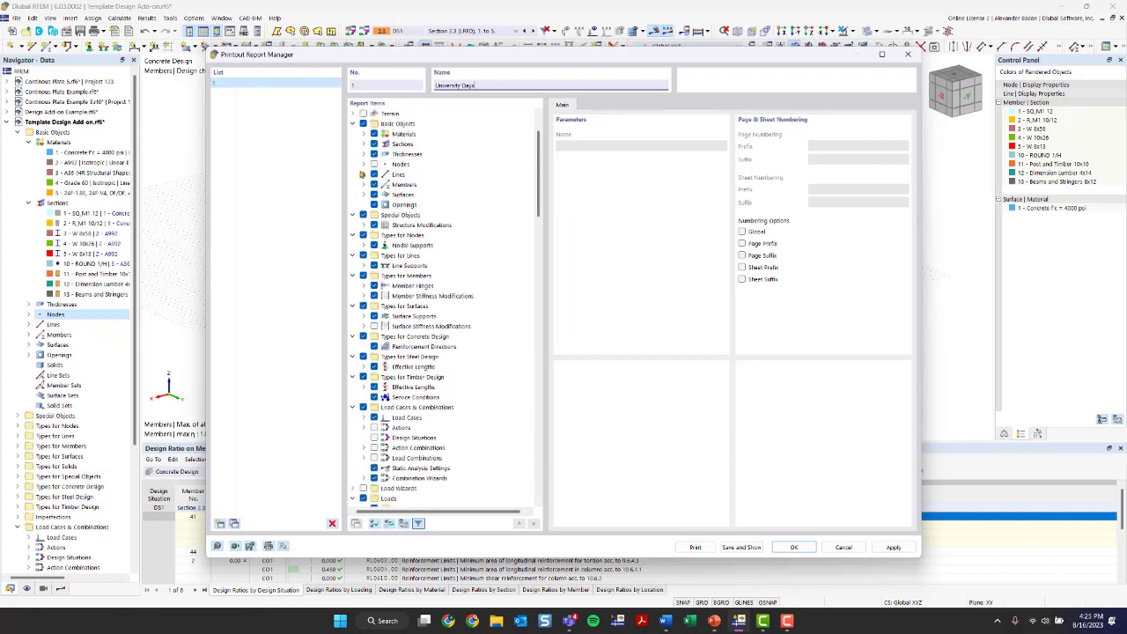
left_click(364, 184)
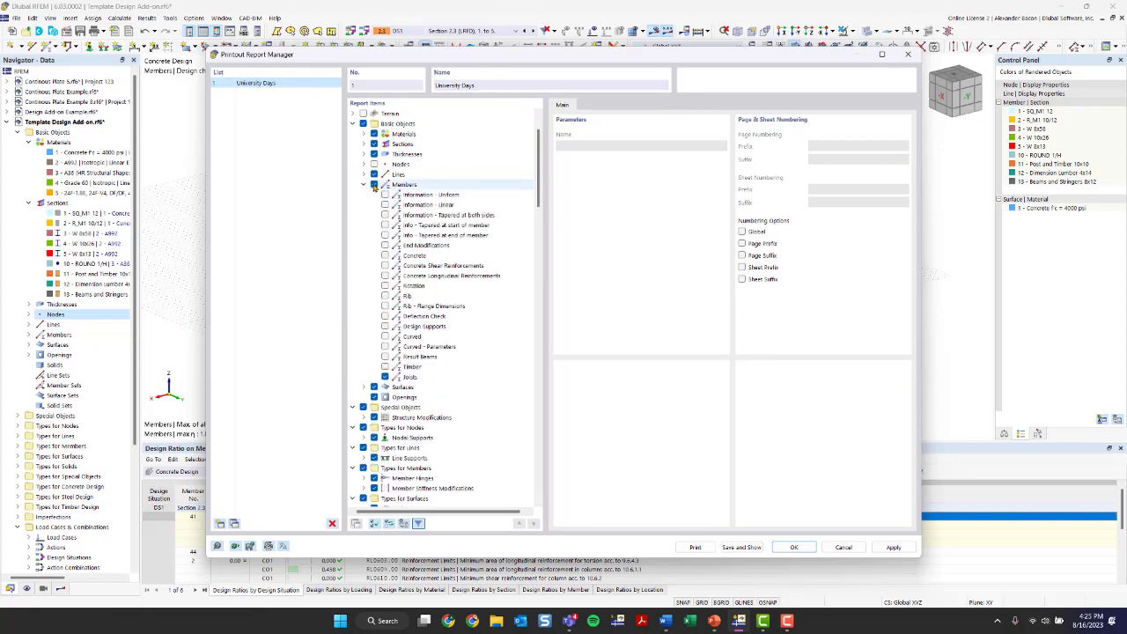
left_click(384, 377)
scroll(389, 369, "up", 2)
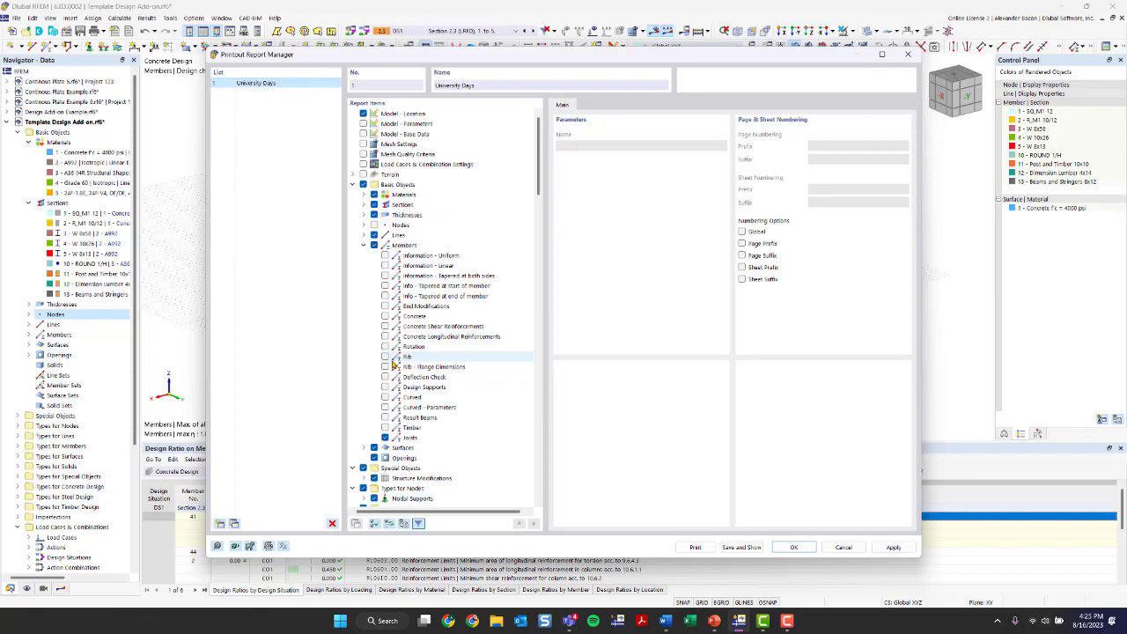
left_click(363, 245)
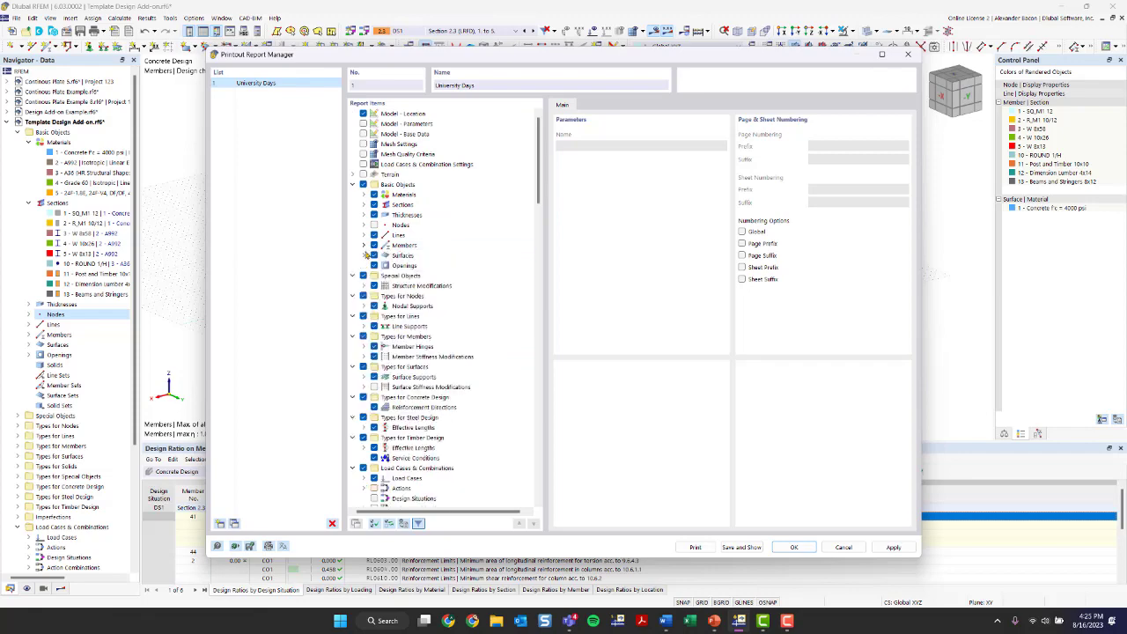
left_click(363, 256)
left_click(364, 255)
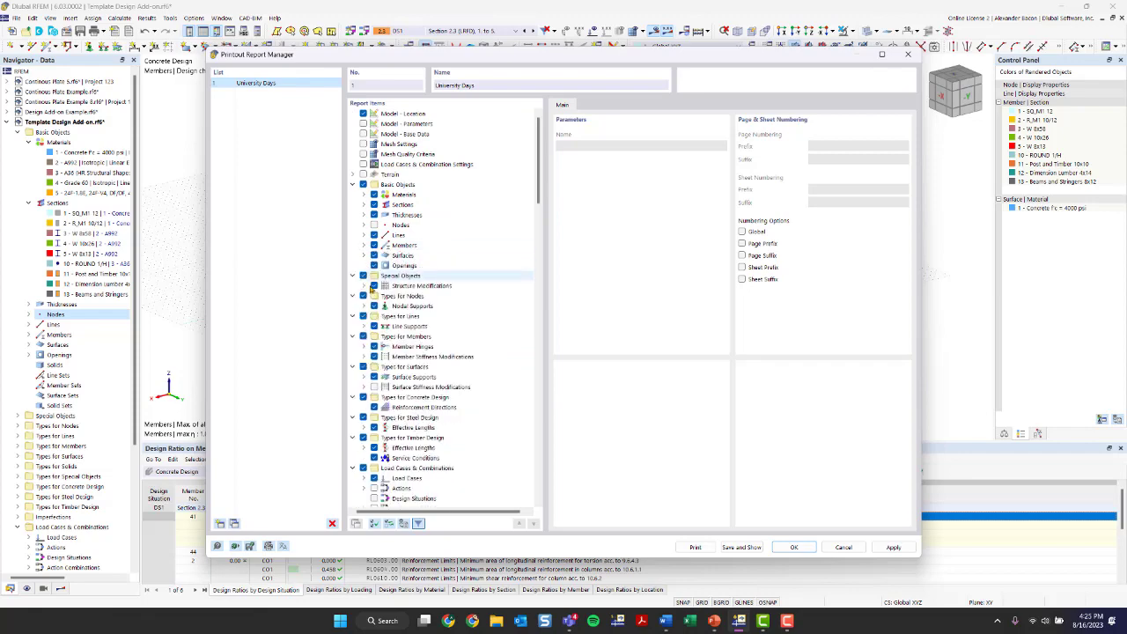
Step: Browse the loads, parts list and static analysis report items, and collapse the whole item tree
scroll(373, 290, "down", 4)
scroll(383, 341, "down", 6)
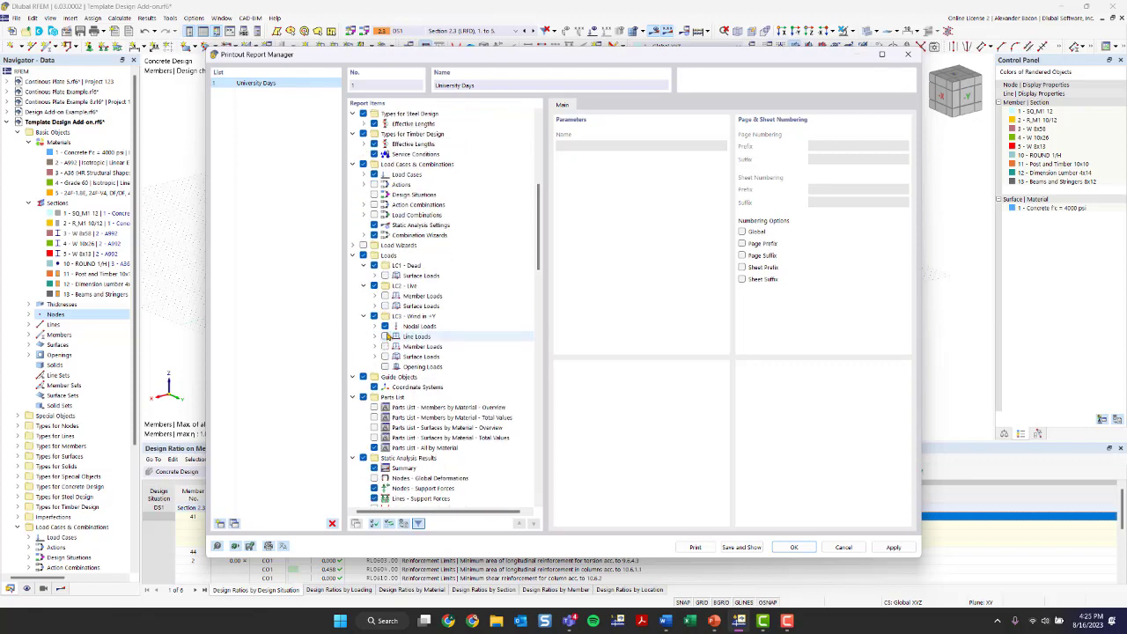
scroll(388, 336, "up", 10)
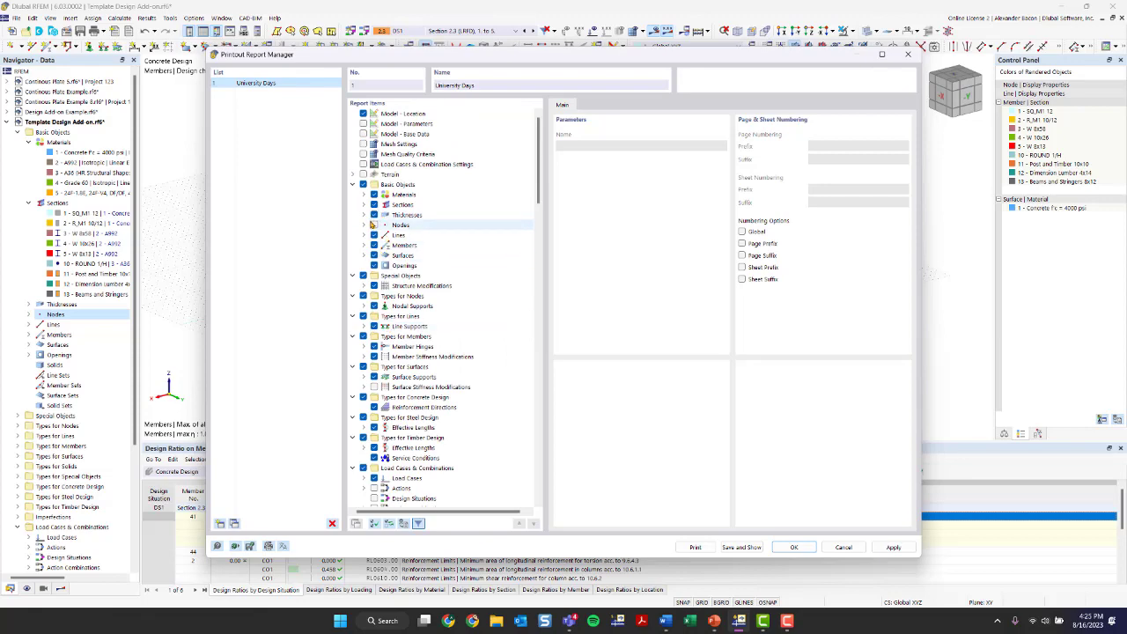
scroll(372, 226, "down", 15)
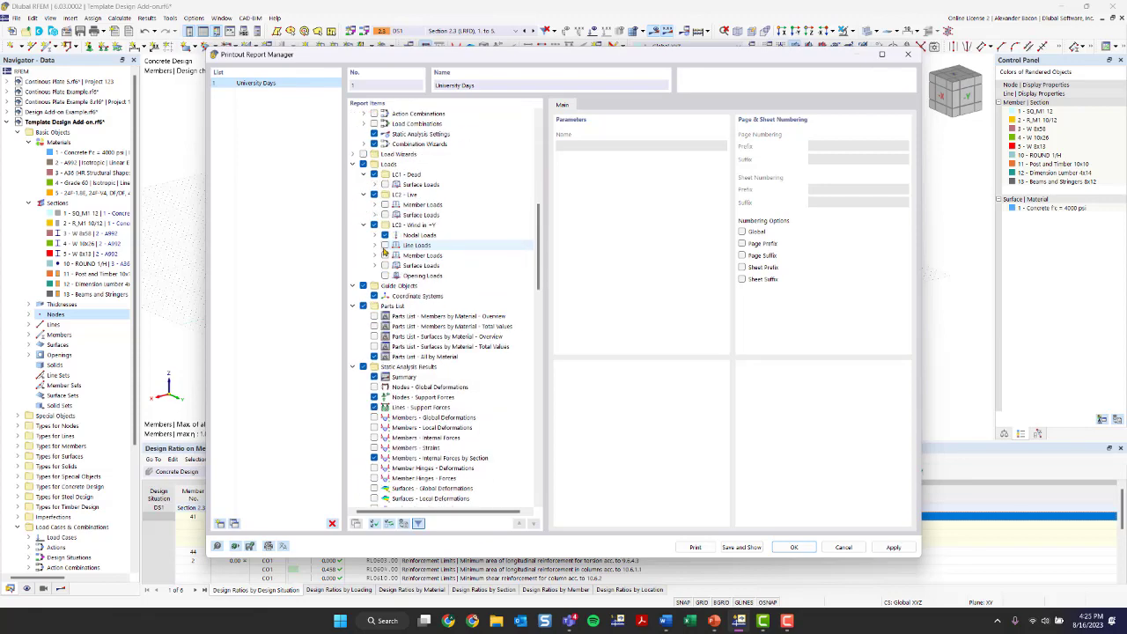
scroll(388, 258, "up", 7)
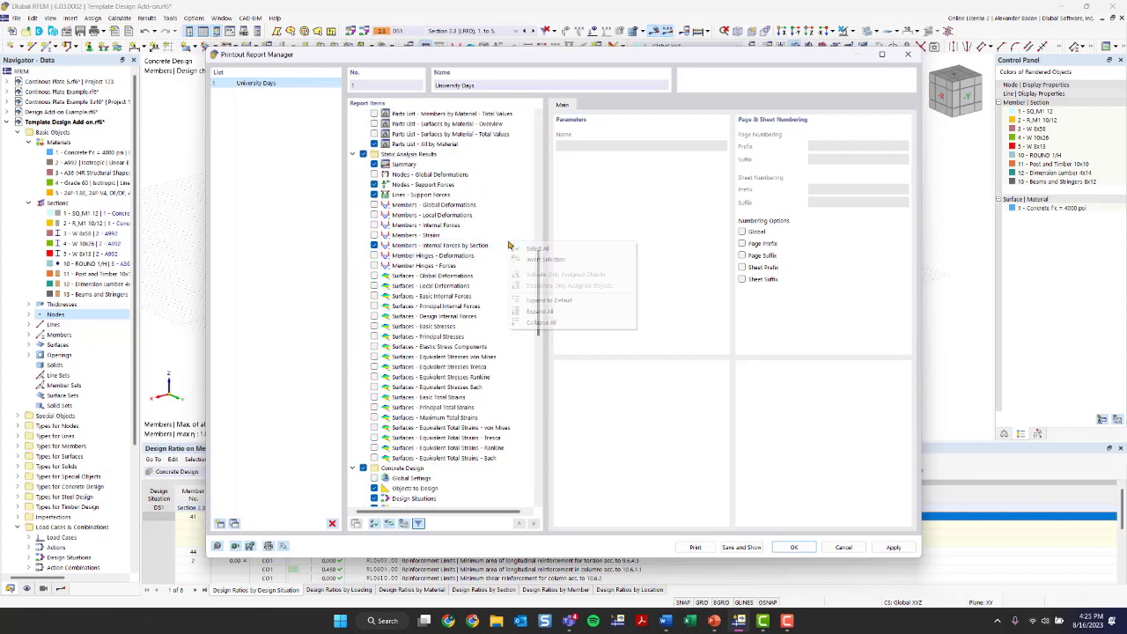
right_click(511, 246)
left_click(540, 322)
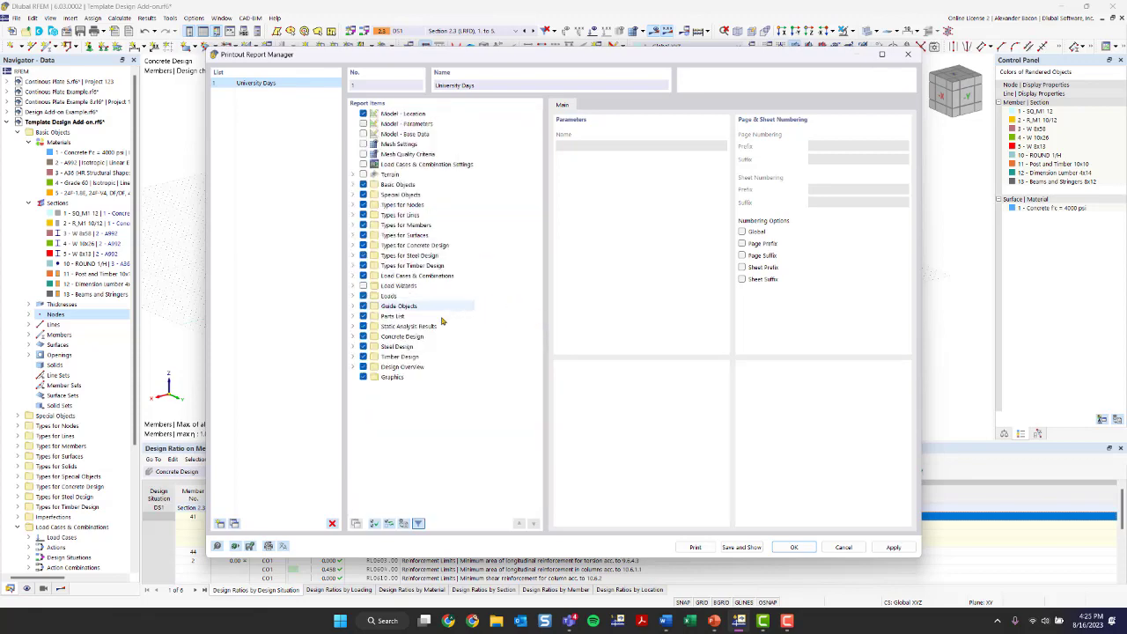
Step: Review the Timber Design report items, including strength configurations and results, and the Design Overview items
left_click(352, 357)
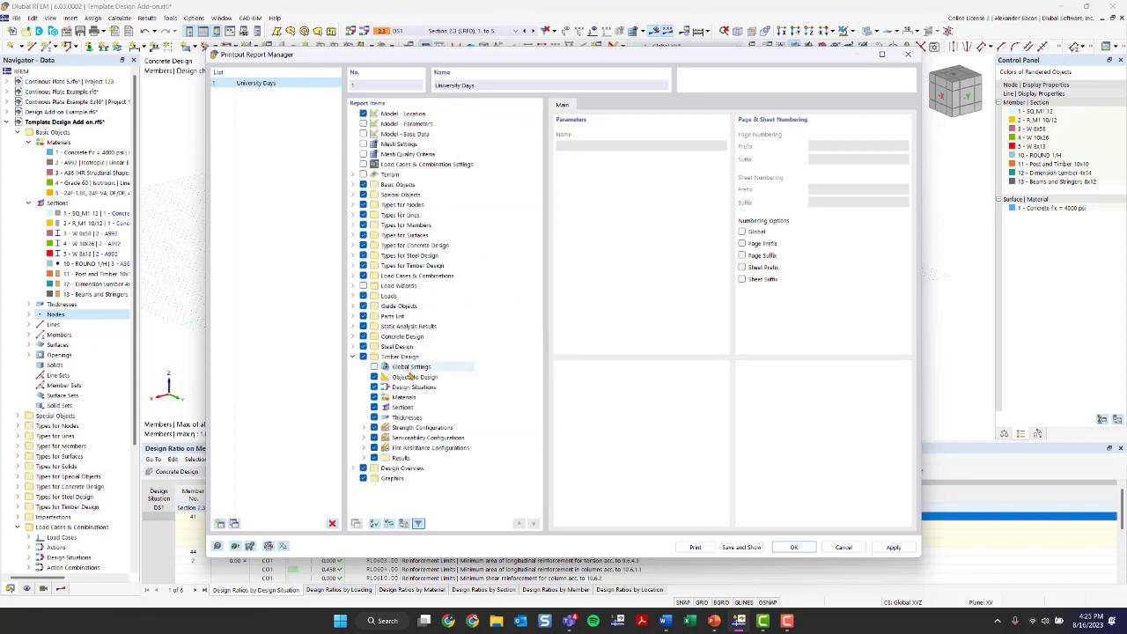
left_click(363, 427)
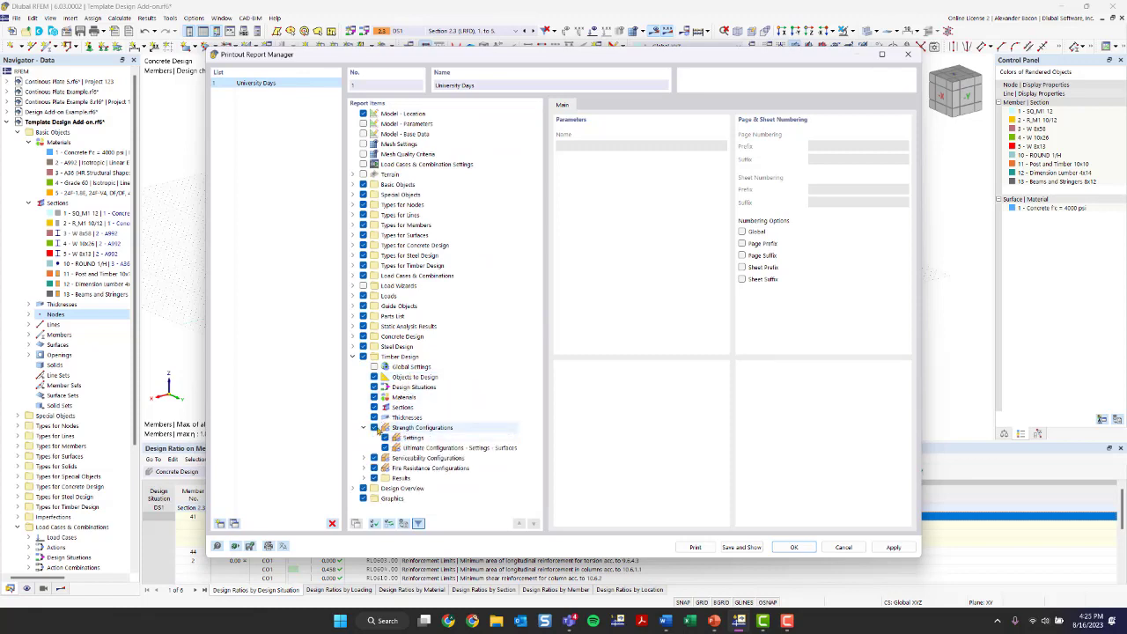
left_click(365, 427)
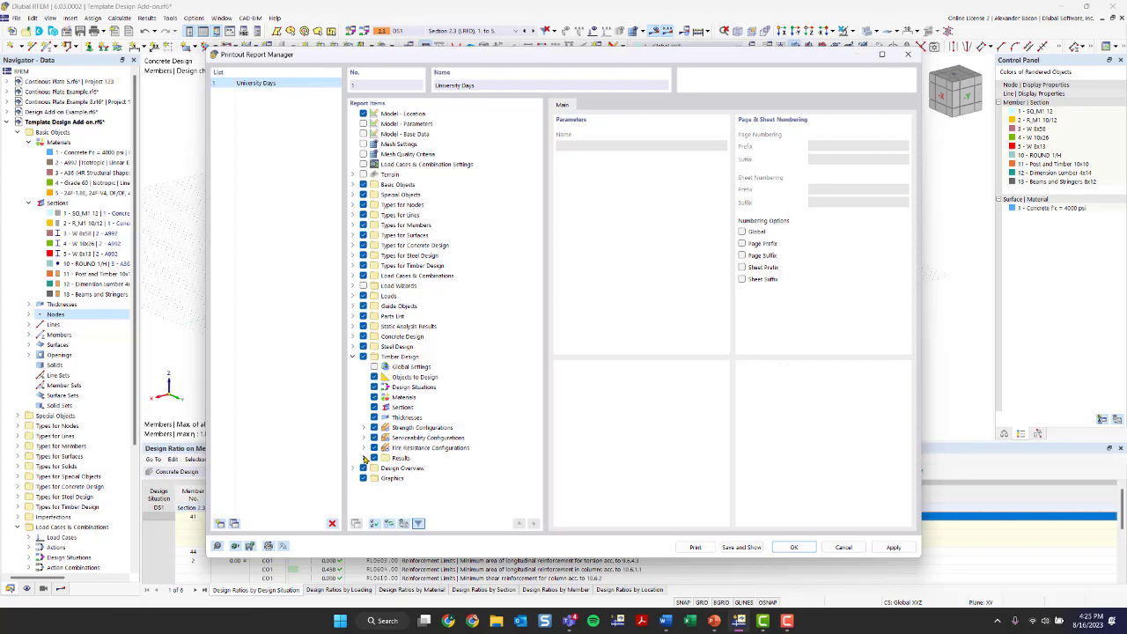
left_click(364, 458)
scroll(379, 440, "down", 3)
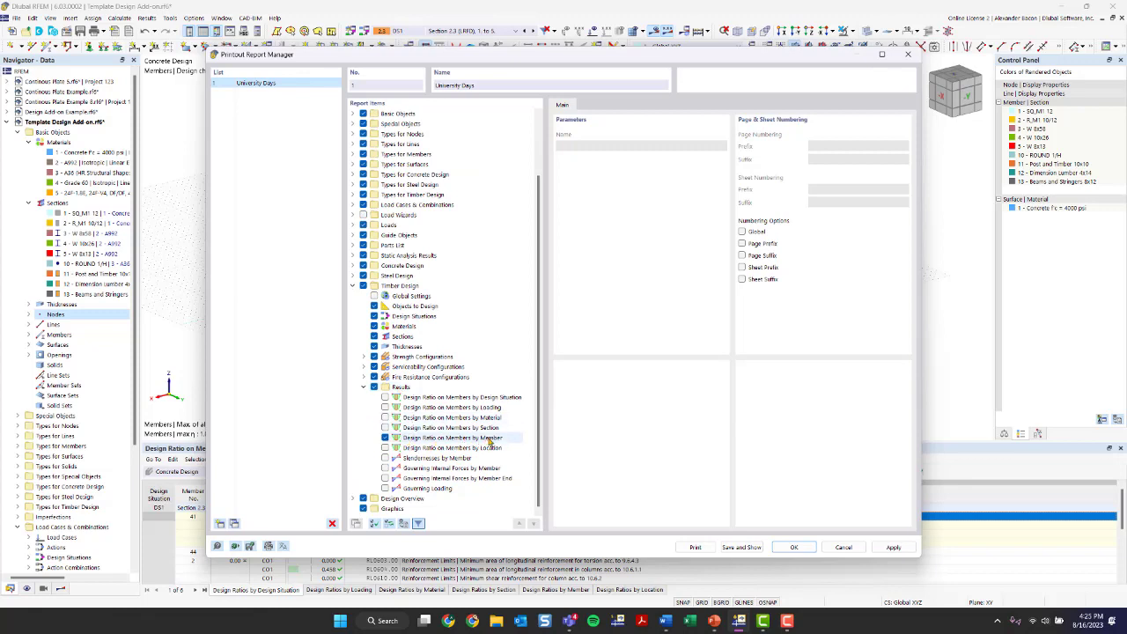
left_click(353, 498)
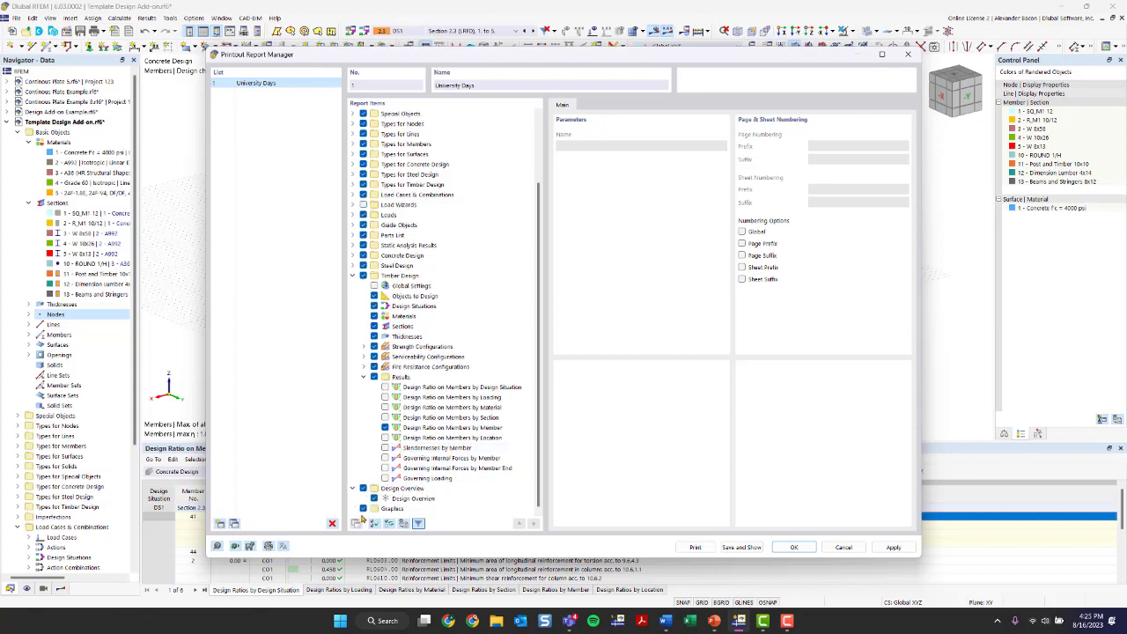
scroll(432, 273, "up", 3)
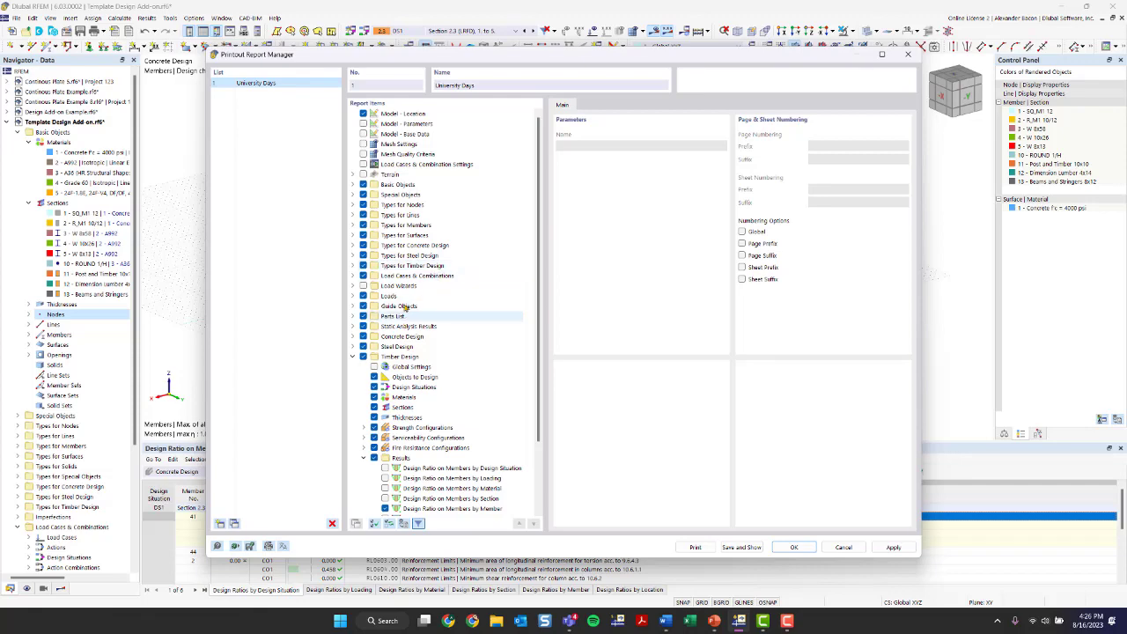
scroll(396, 246, "down", 3)
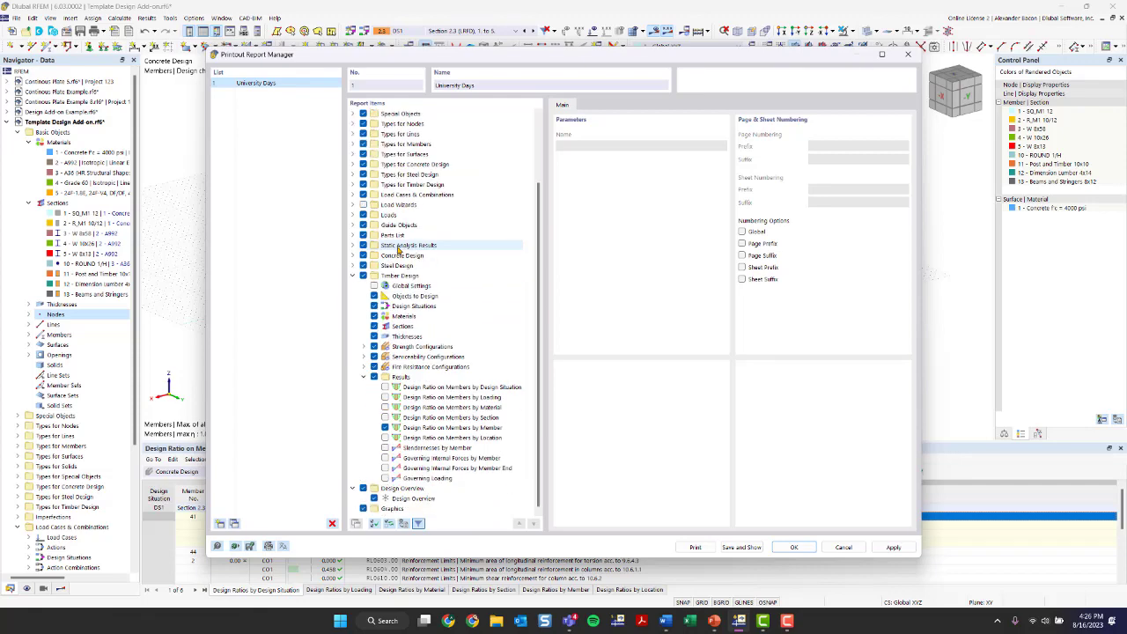
Step: Look over the available report languages and the report's printer, page setup, header and cover page settings
left_click(283, 546)
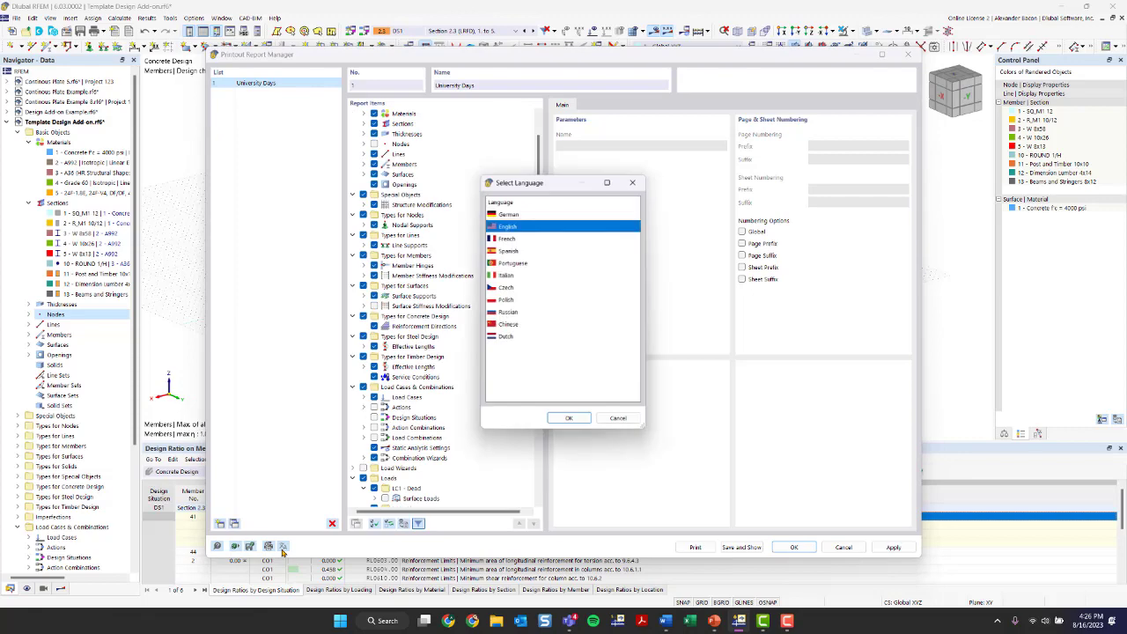
left_click(636, 182)
left_click(270, 546)
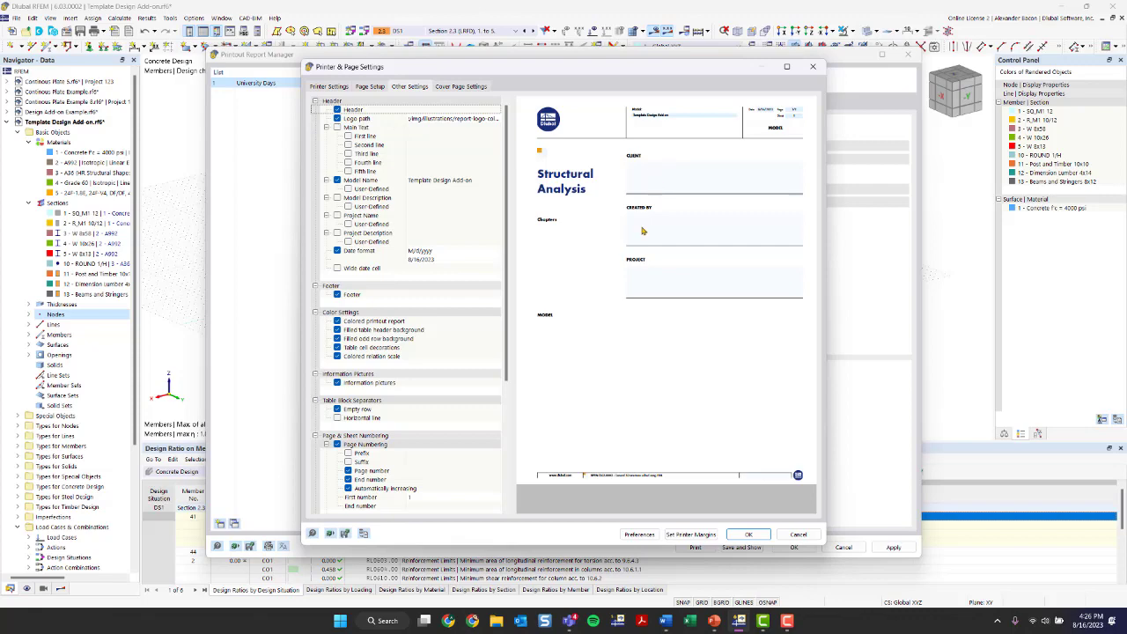
left_click(379, 88)
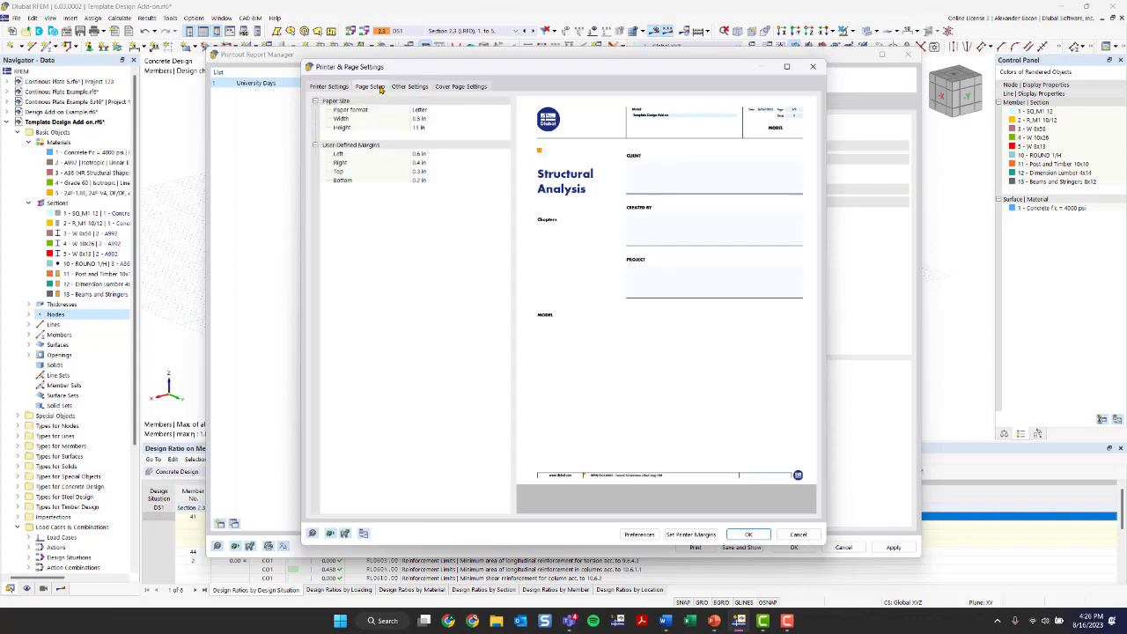
left_click(417, 90)
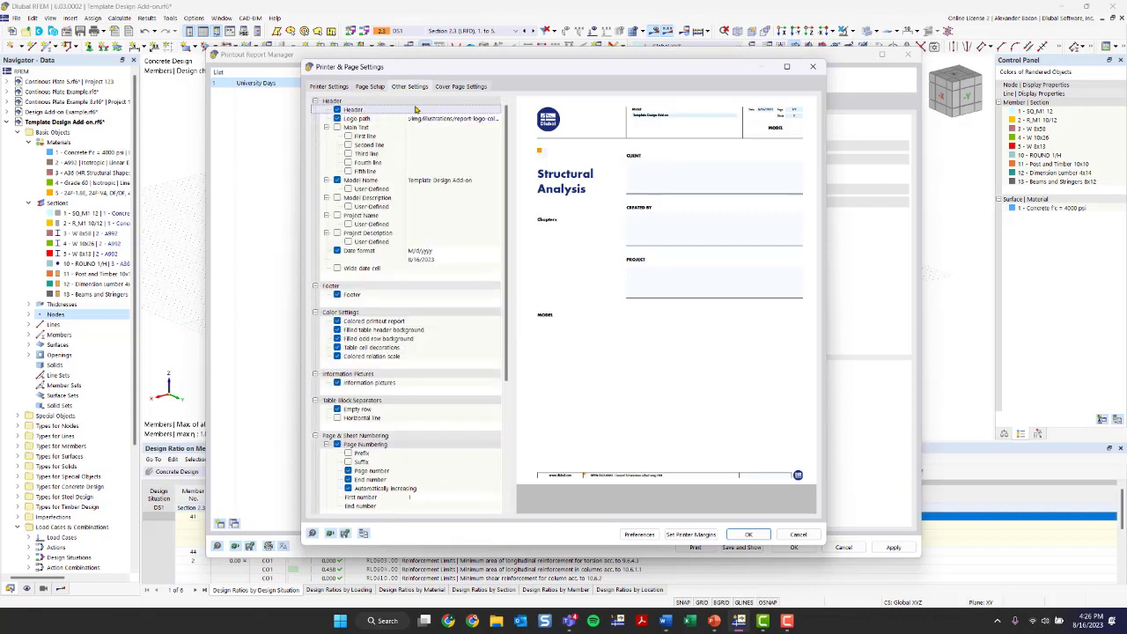
left_click(346, 88)
left_click(402, 88)
left_click(445, 88)
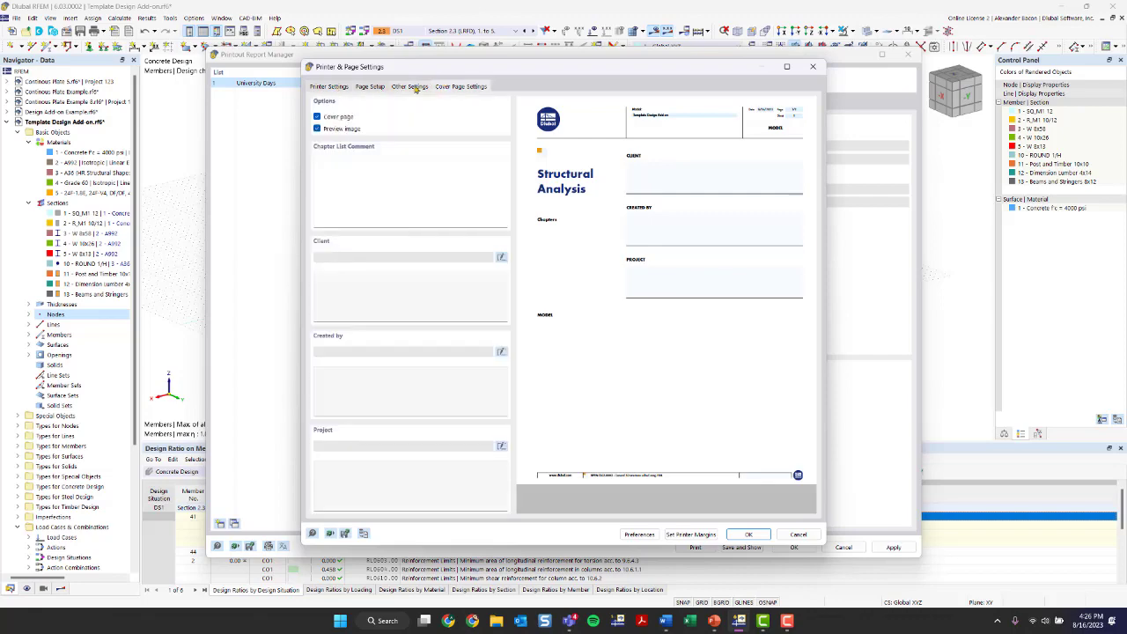
Step: Examine the header's logo path and the cover page's client and created-by fields, and close the page settings
left_click(412, 88)
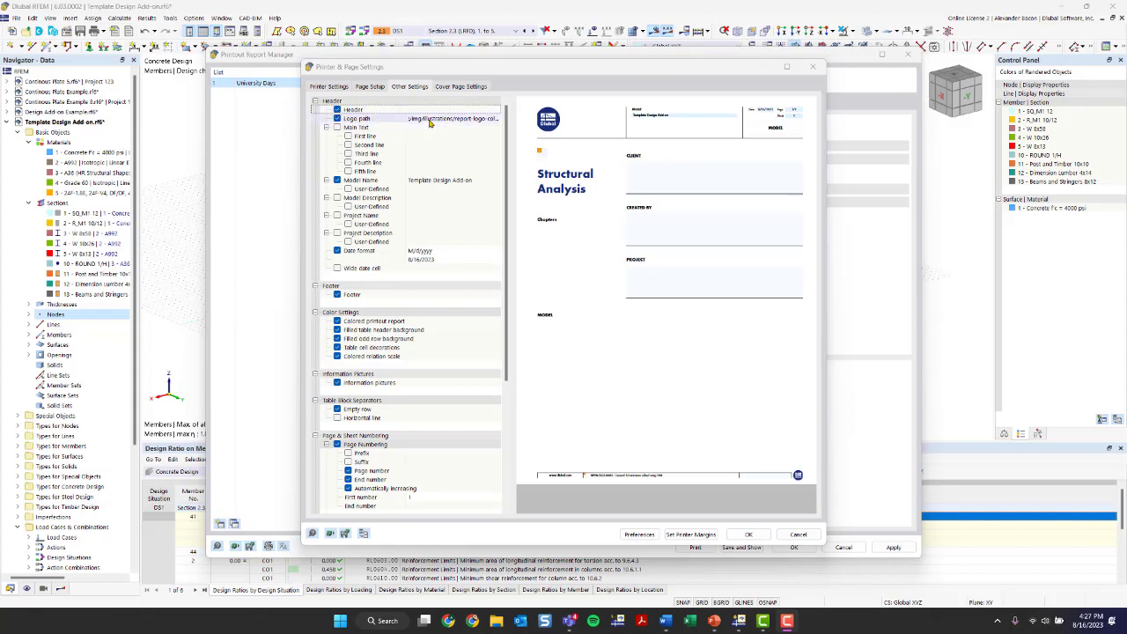
left_click(440, 118)
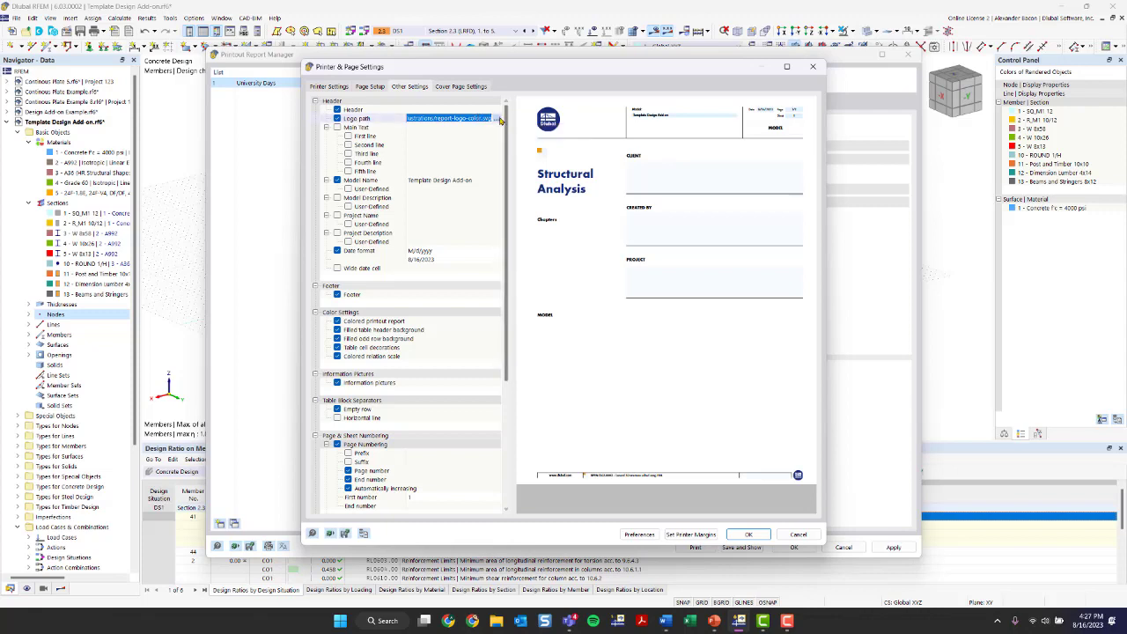
left_click(461, 87)
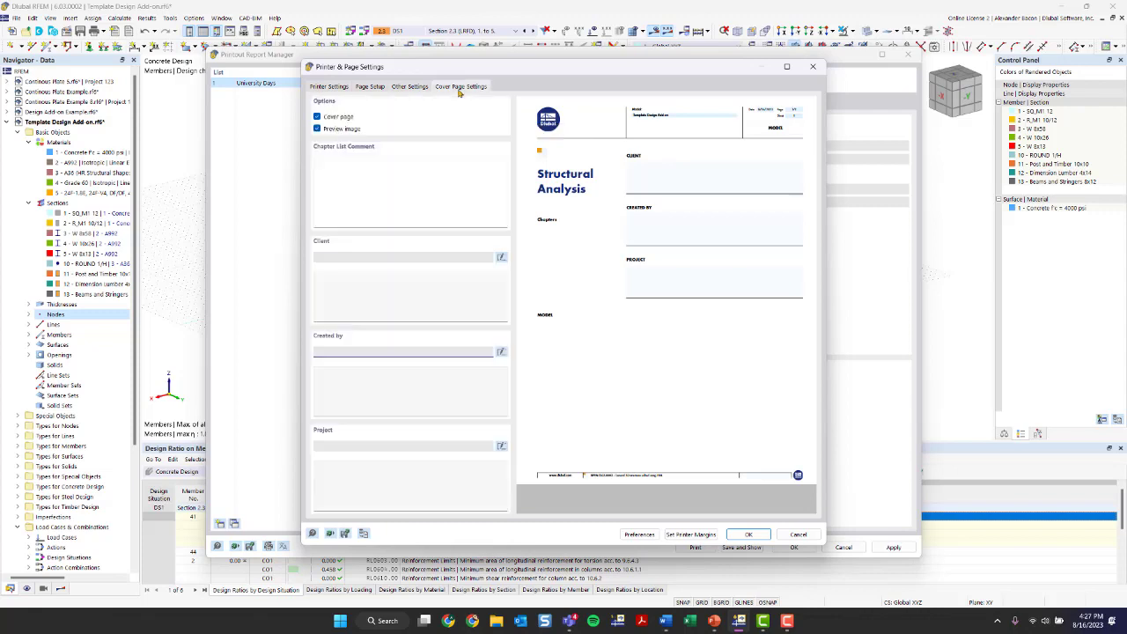
left_click(399, 292)
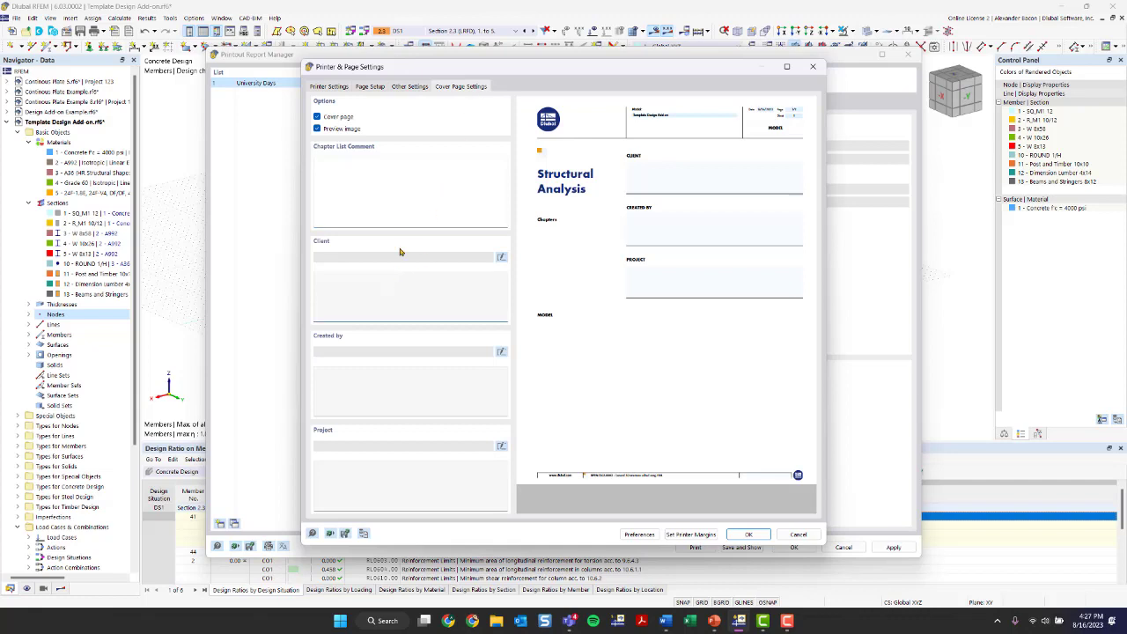
left_click(360, 391)
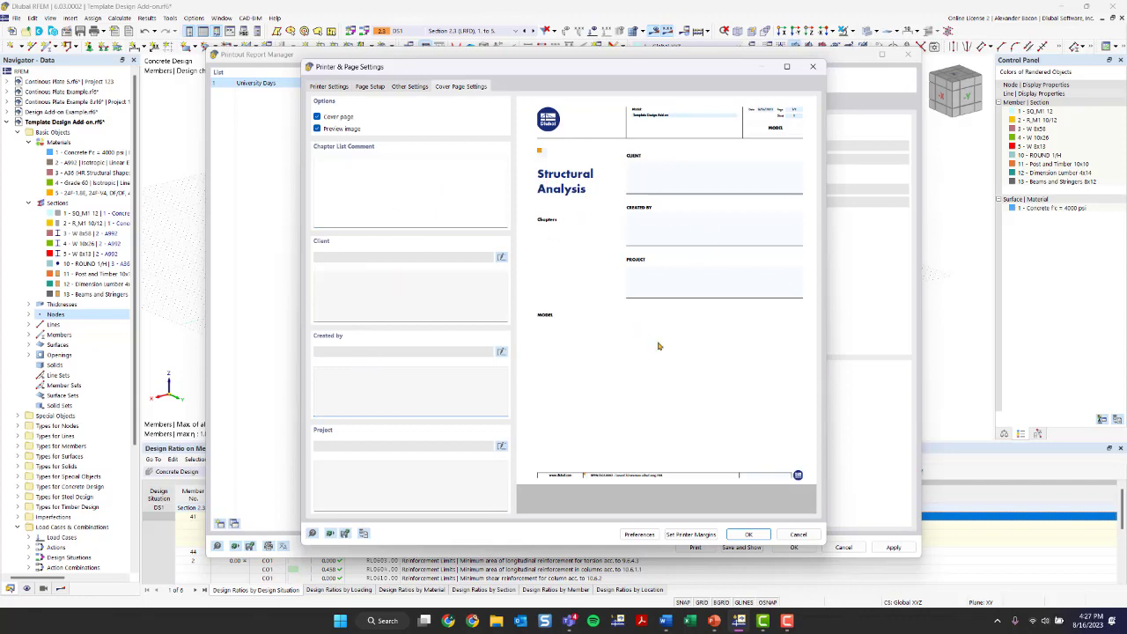
left_click(412, 87)
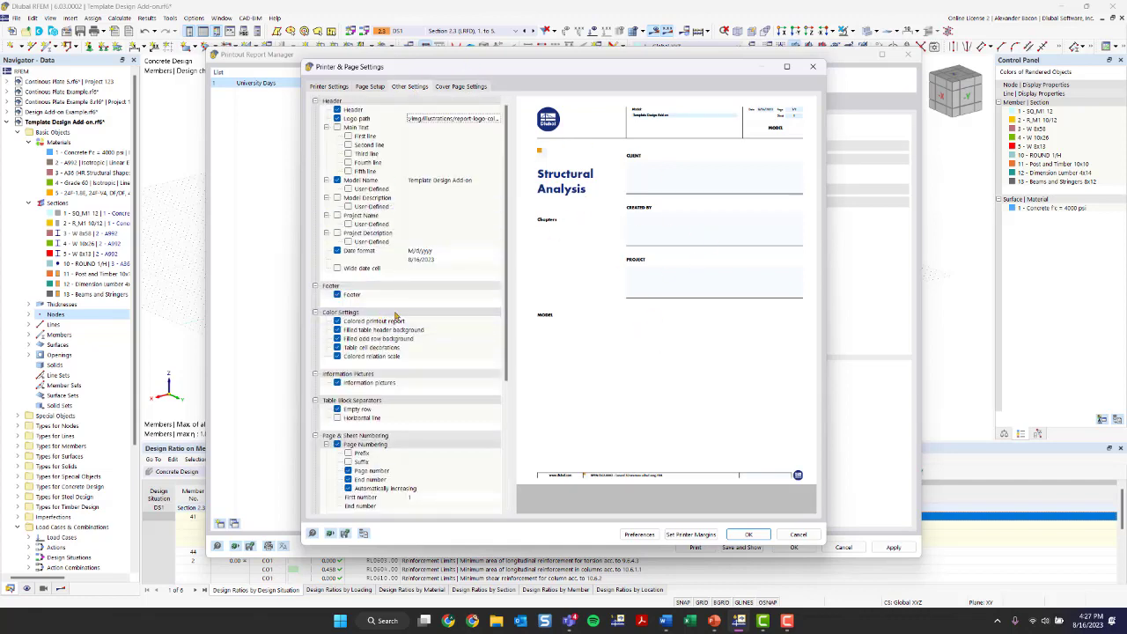
left_click(814, 69)
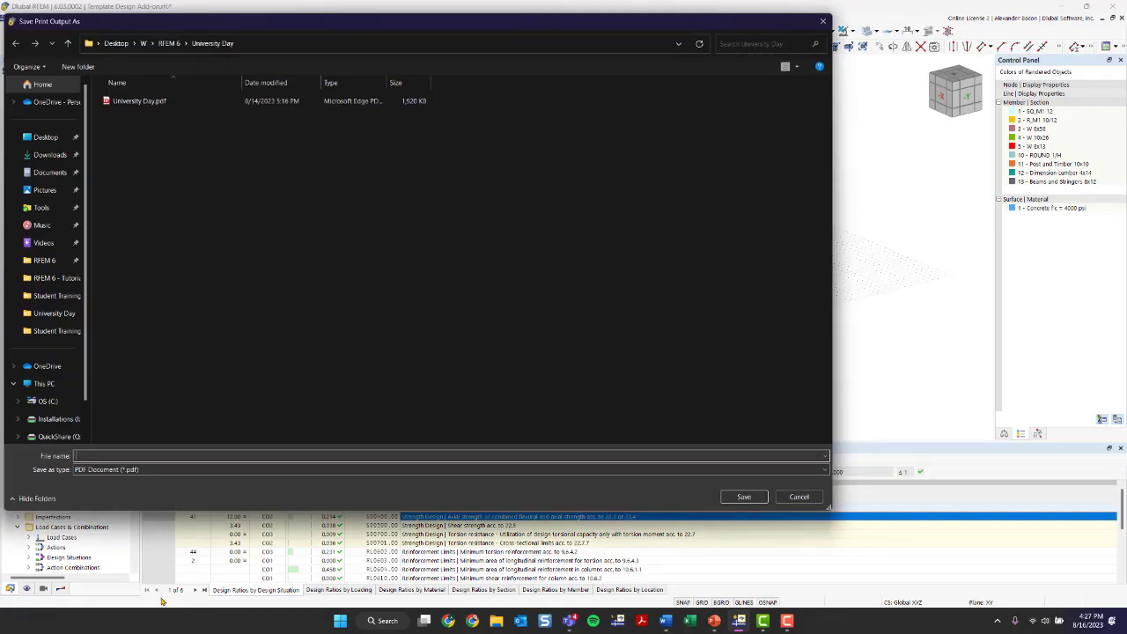
Step: Save the printout report as a PDF named "University Days PR" on the Desktop
left_click_drag(214, 26, 291, 39)
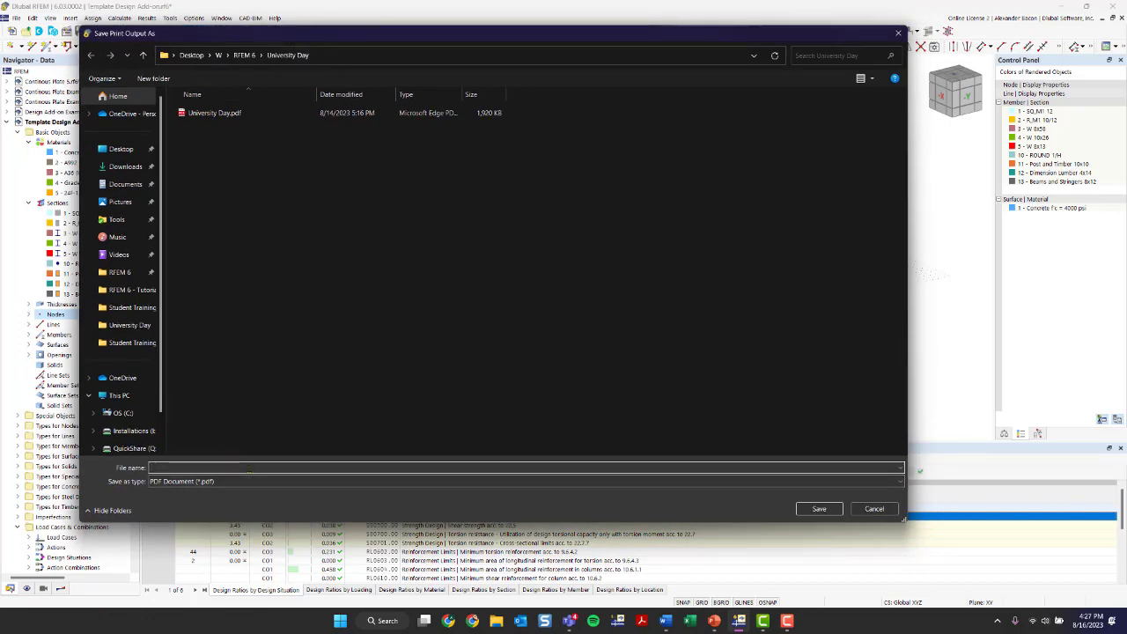
type("Univ")
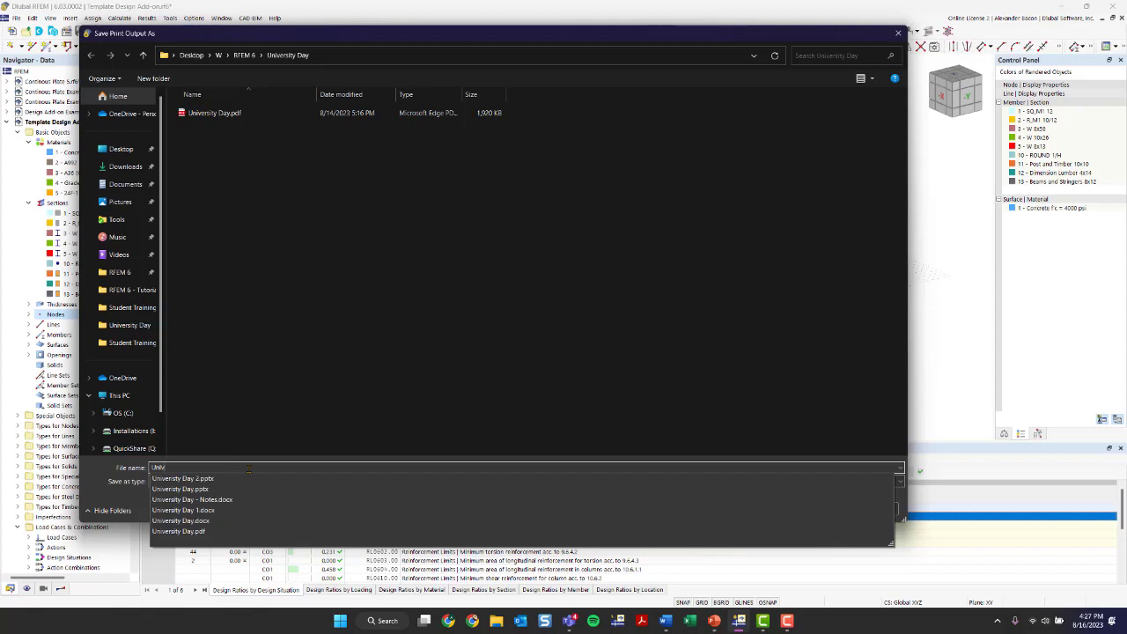
type("er")
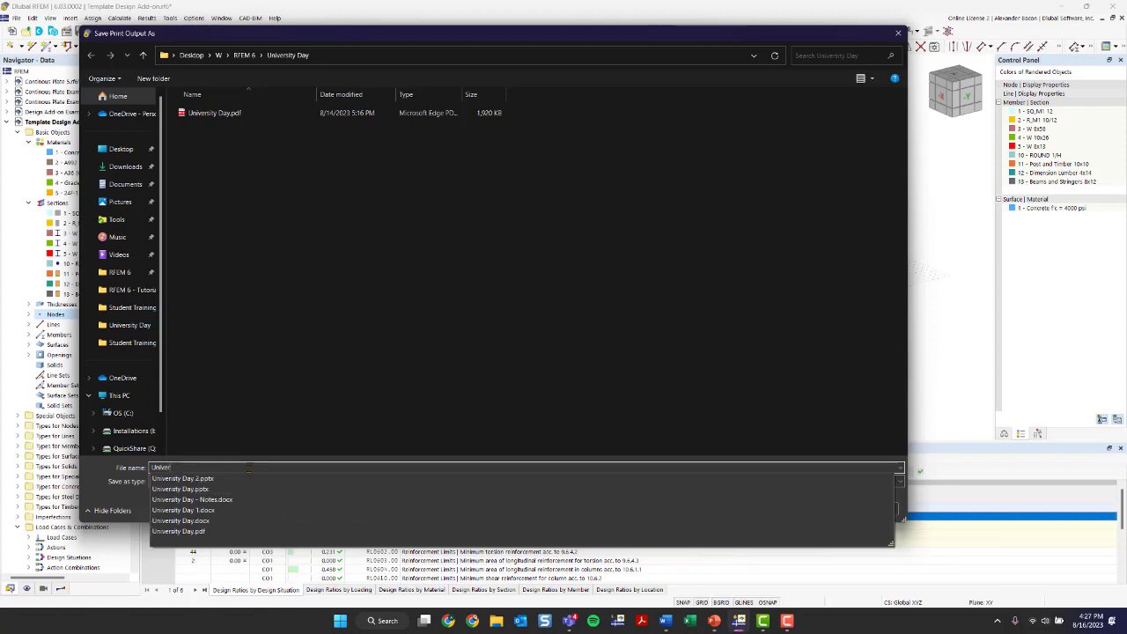
type("sity Days PR")
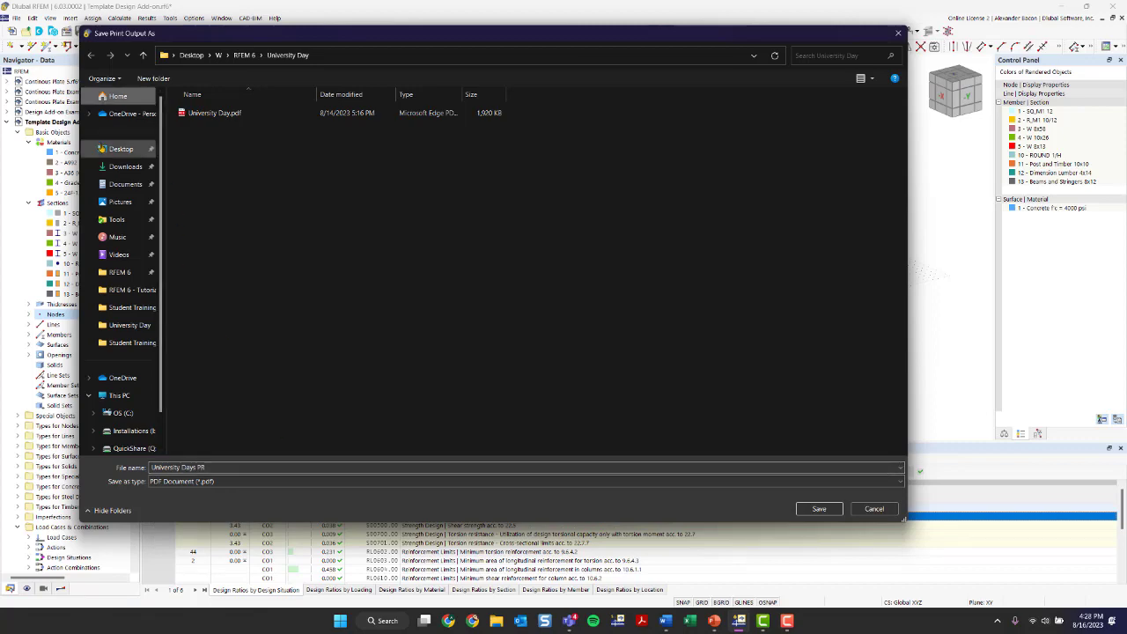
left_click(121, 148)
left_click(819, 509)
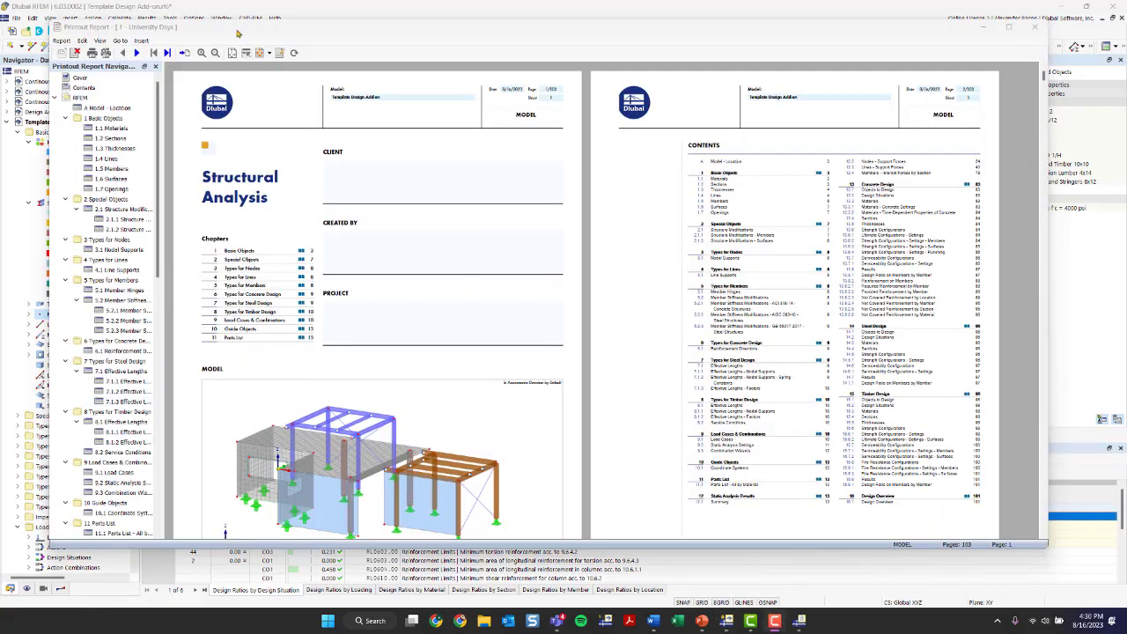
Step: Widen the Printout Report Navigator enough to show the full item names
scroll(338, 222, "down", 1)
scroll(118, 263, "down", 3)
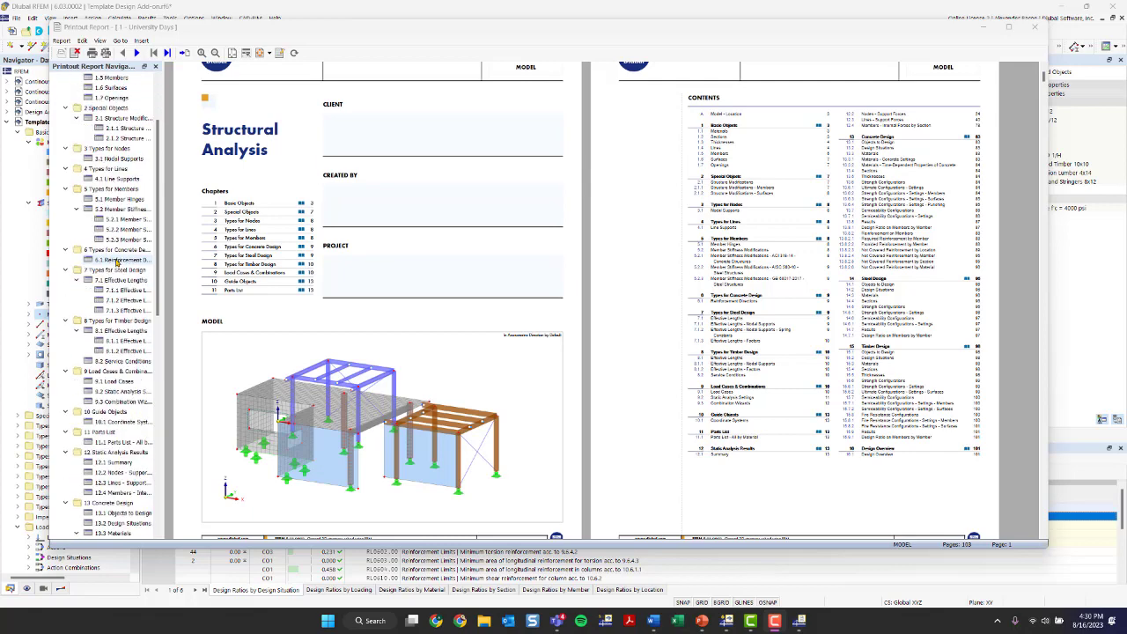
scroll(118, 262, "up", 3)
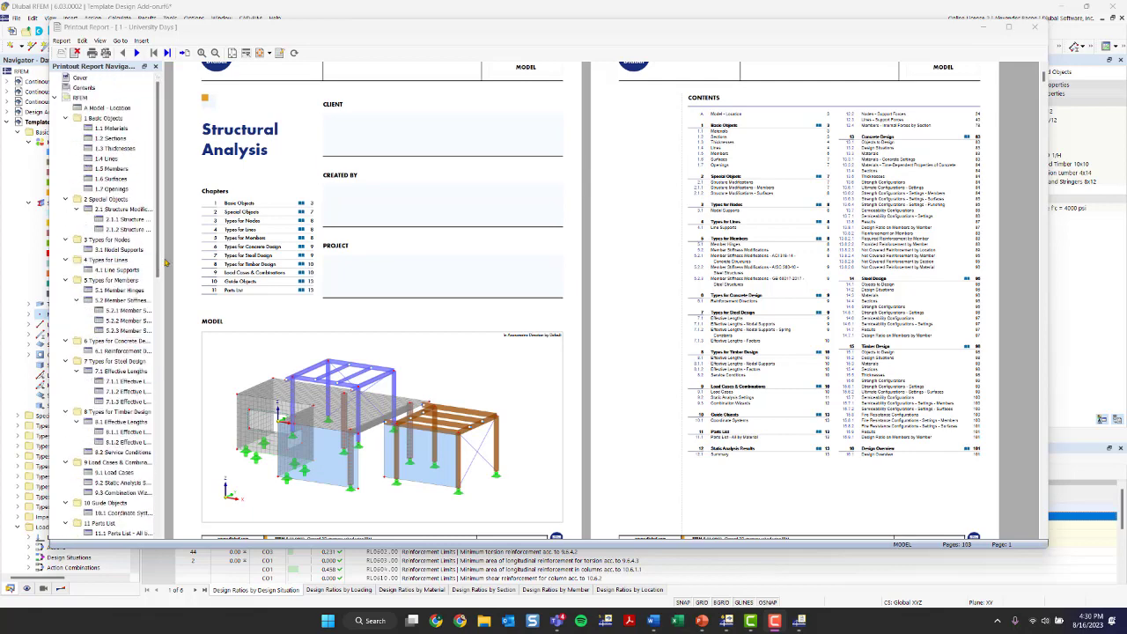
left_click(168, 259)
left_click_drag(167, 259, 222, 258)
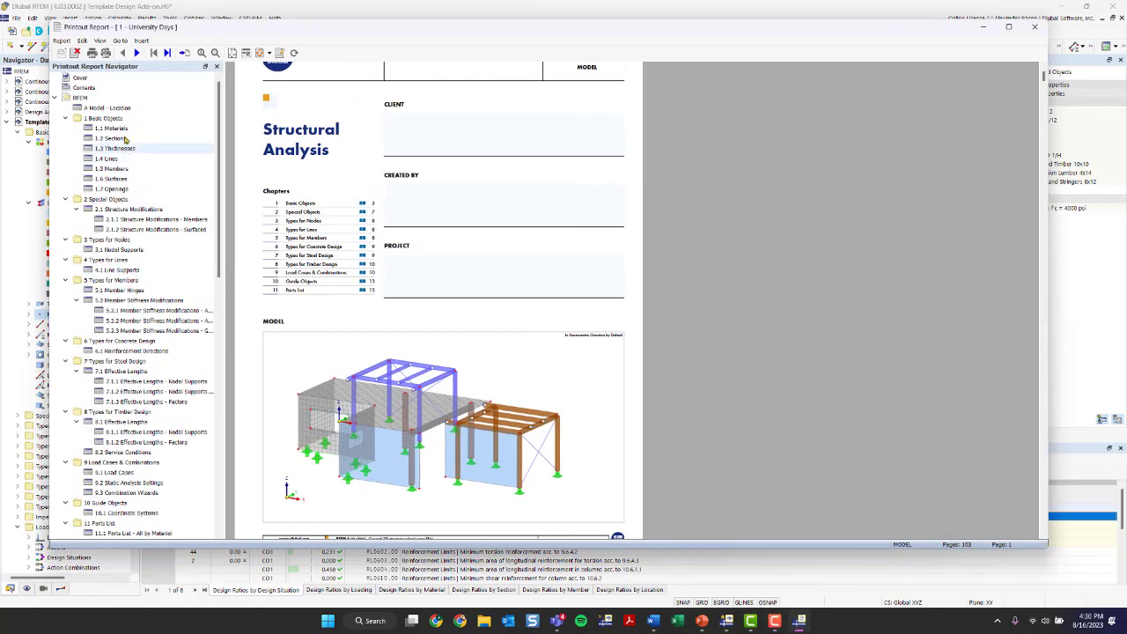
Step: Review the report's Materials, Sections, Thicknesses and Surfaces tables under Basic Objects
left_click(117, 128)
left_click(118, 137)
left_click(121, 181)
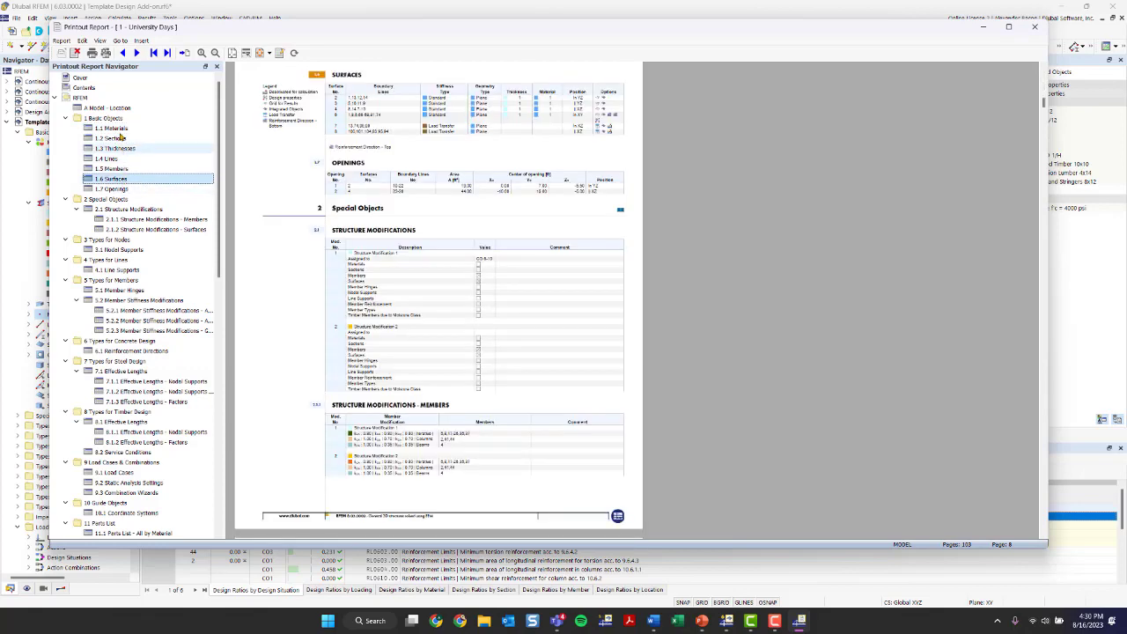
left_click(119, 130)
left_click(196, 139)
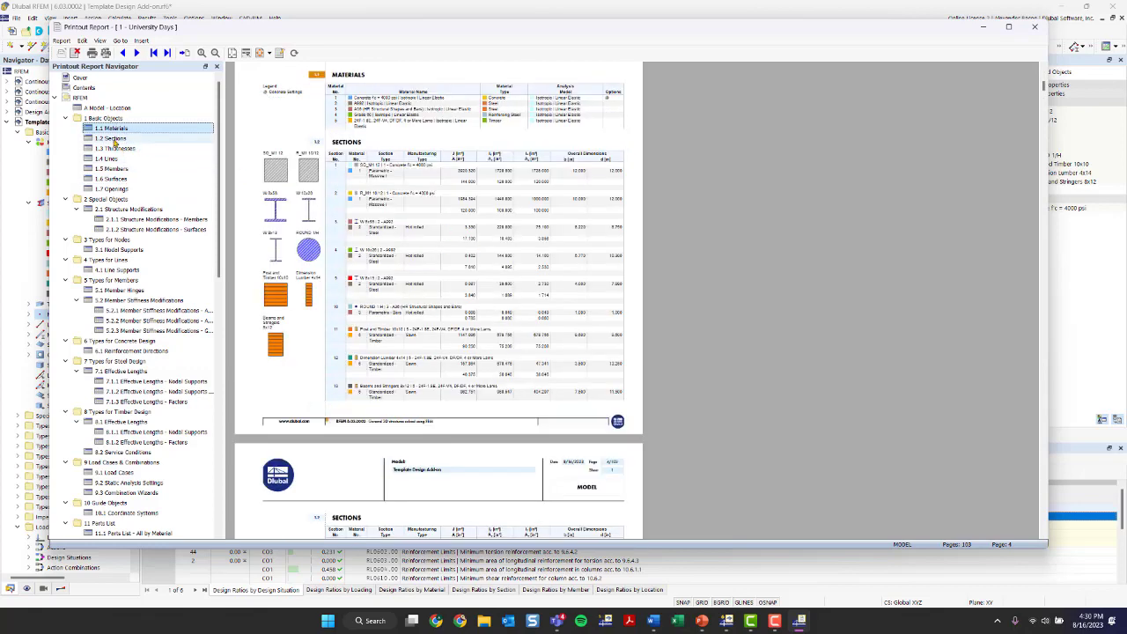
left_click(132, 148)
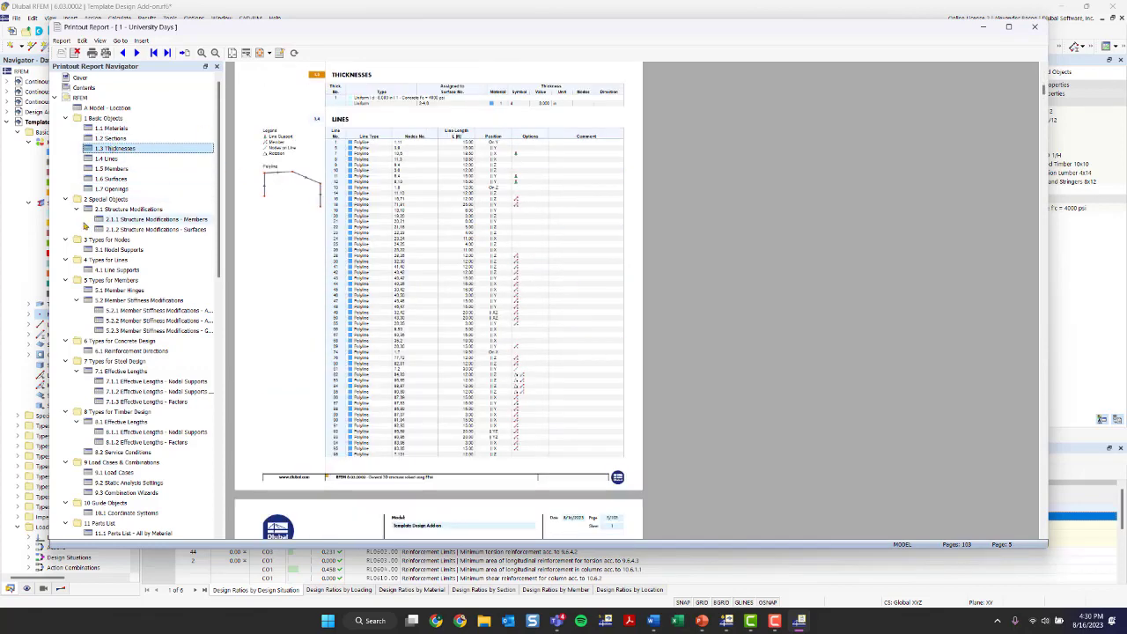
Step: Collapse all items in the report navigator and expand only the main RFEM level to list its chapters
scroll(81, 260, "down", 5)
scroll(82, 257, "up", 2)
right_click(61, 137)
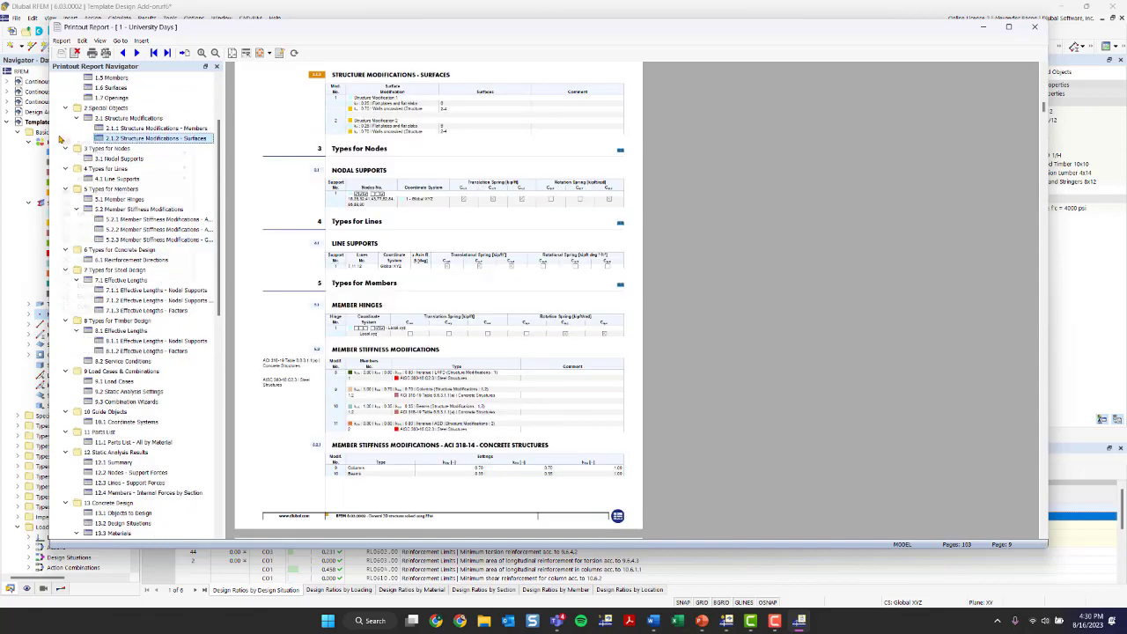
left_click(92, 306)
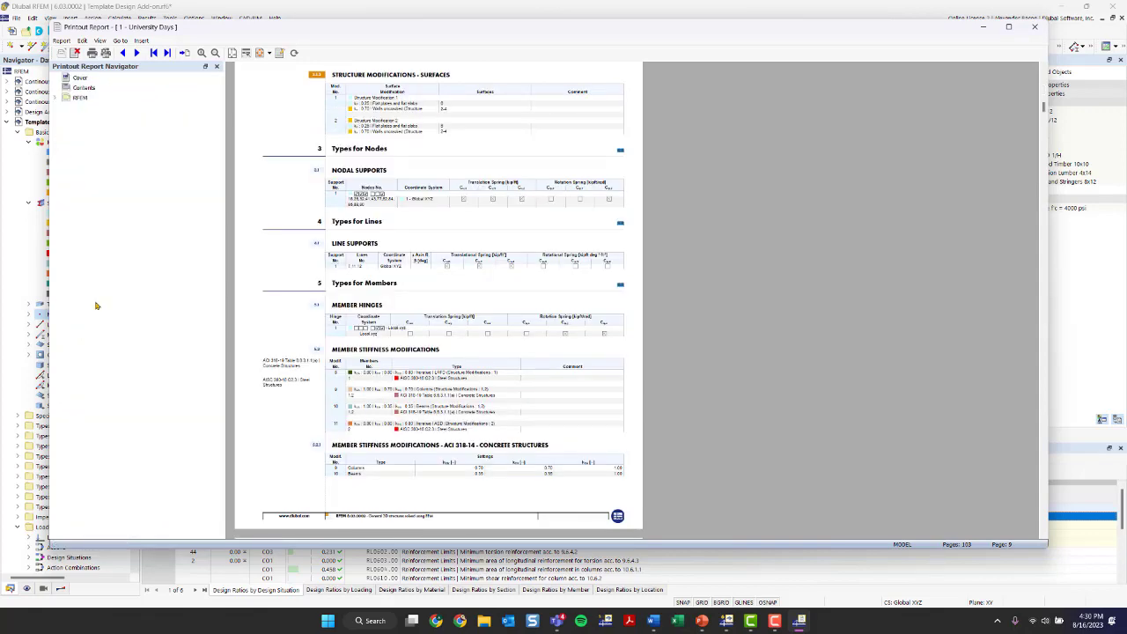
left_click(56, 98)
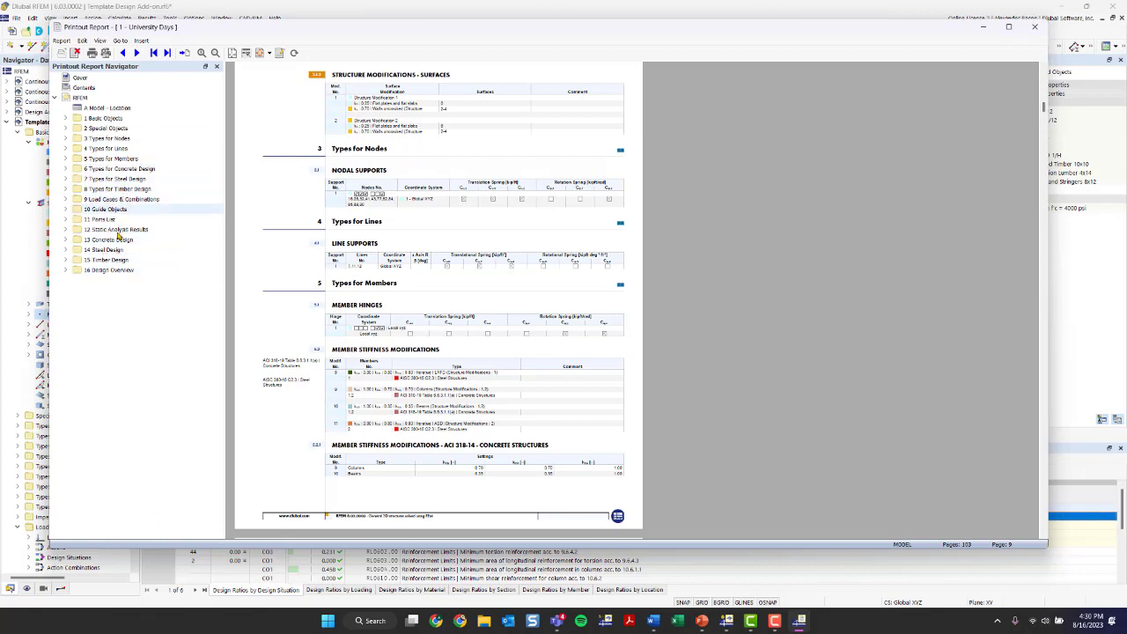
Step: Expand the Steel Design chapter and read from Objects to Design through the design ratios by member
left_click(65, 250)
left_click(117, 261)
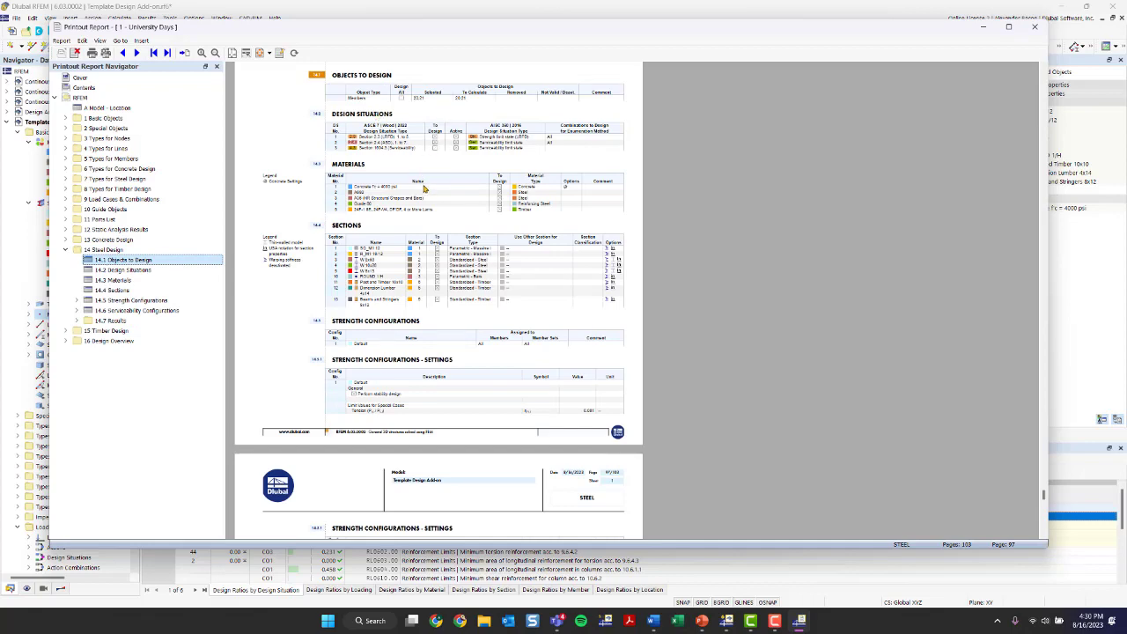
scroll(423, 186, "down", 9)
scroll(446, 235, "down", 7)
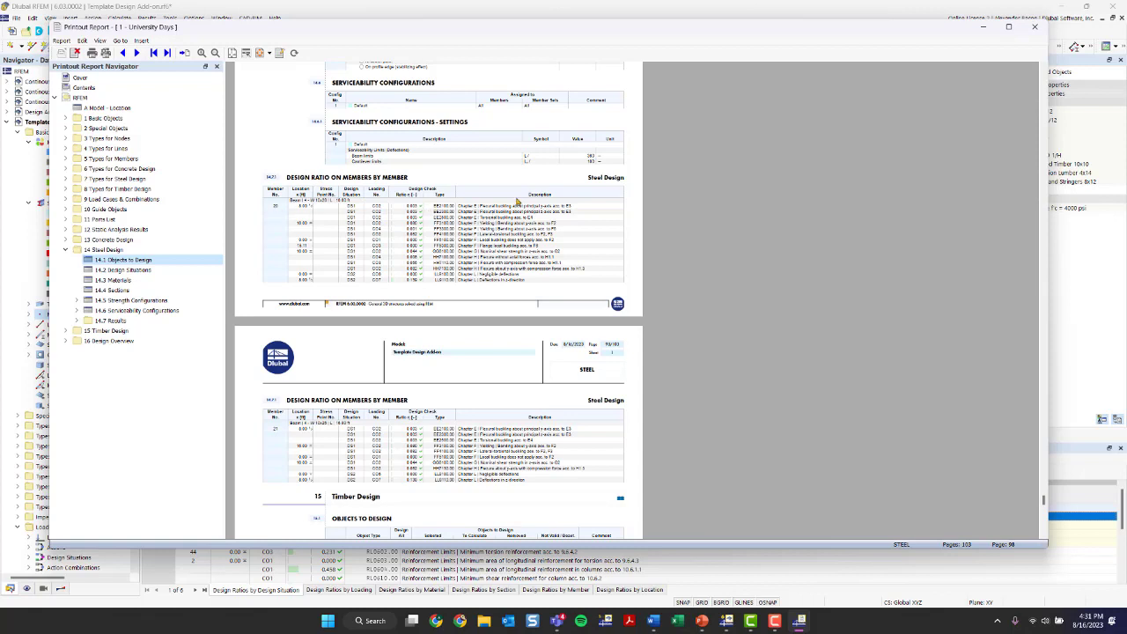
scroll(567, 214, "down", 10)
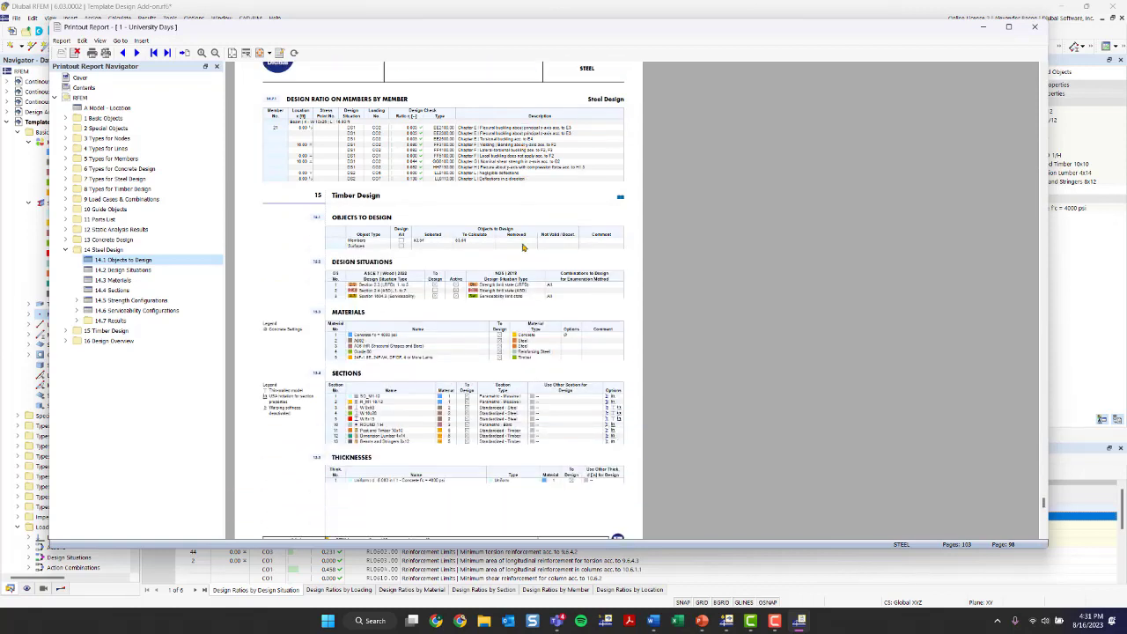
scroll(521, 252, "up", 3)
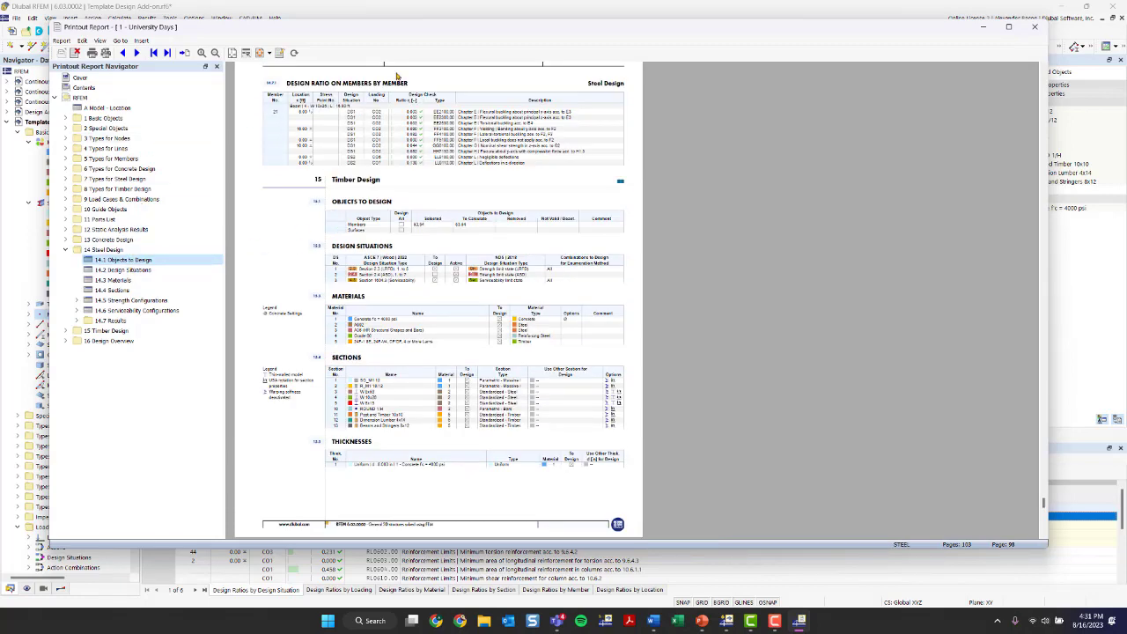
Step: Reorder the Steel Design chapter by moving Design Situations below Sections
left_click(119, 270)
left_click_drag(117, 276, 115, 295)
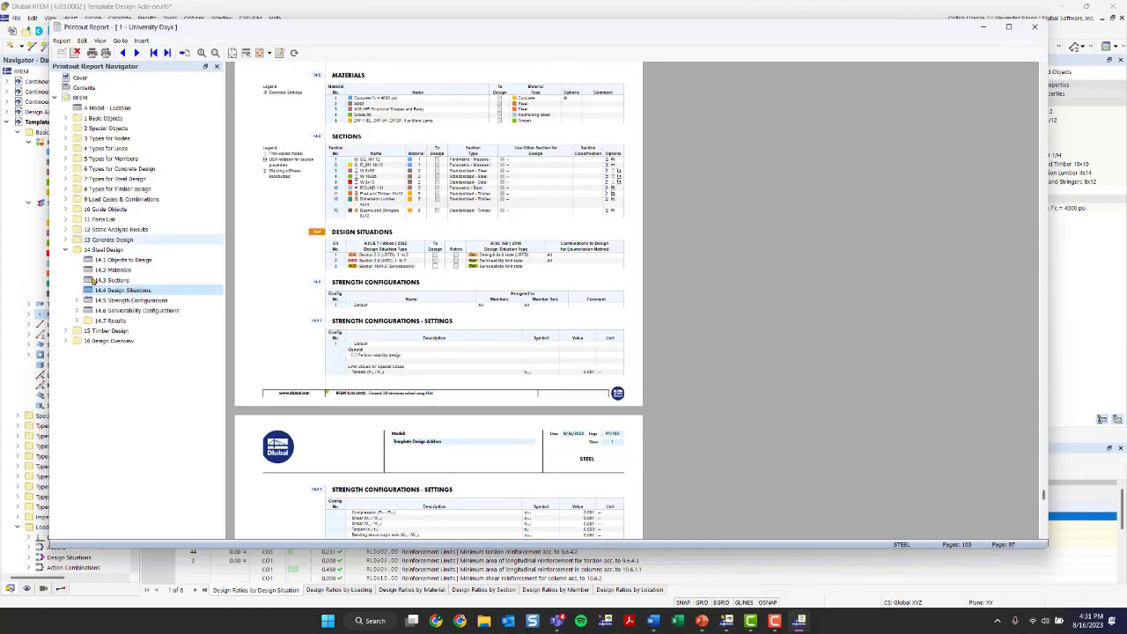
left_click_drag(345, 28, 398, 30)
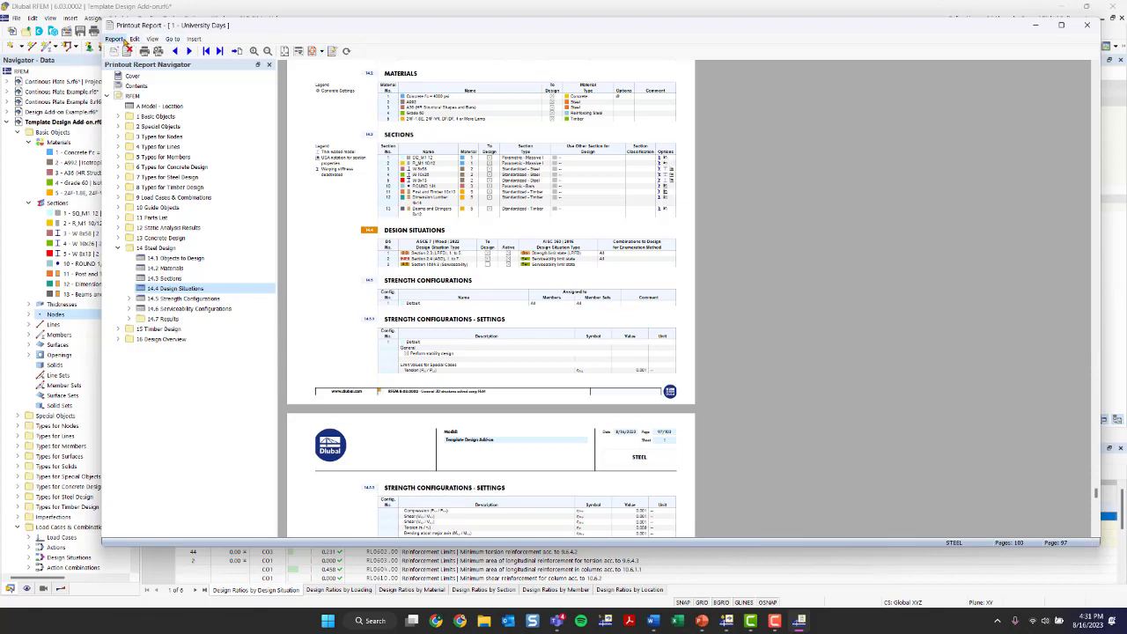
Step: Look over the report's editing and page view options, and close the printout report
left_click(118, 39)
mouse_move(134, 41)
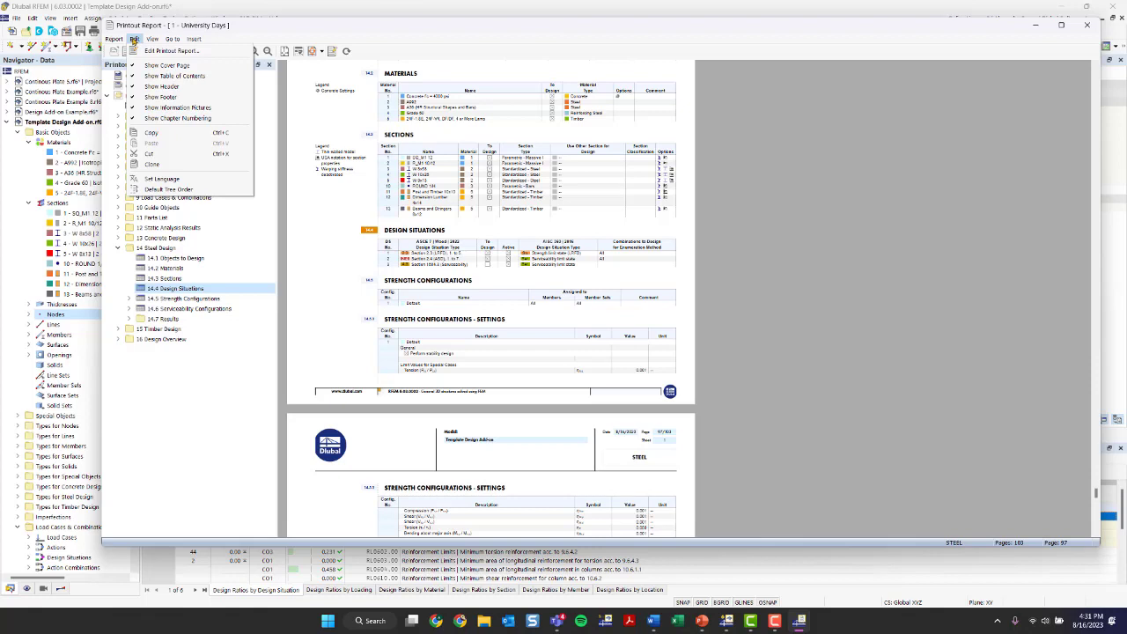
left_click(328, 31)
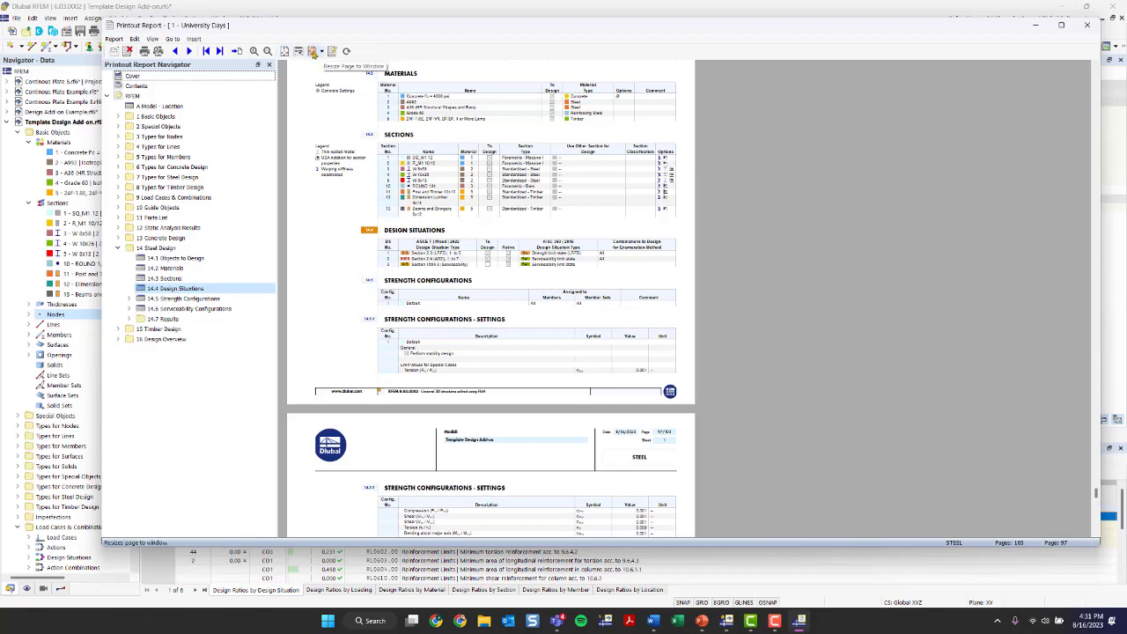
left_click(1087, 25)
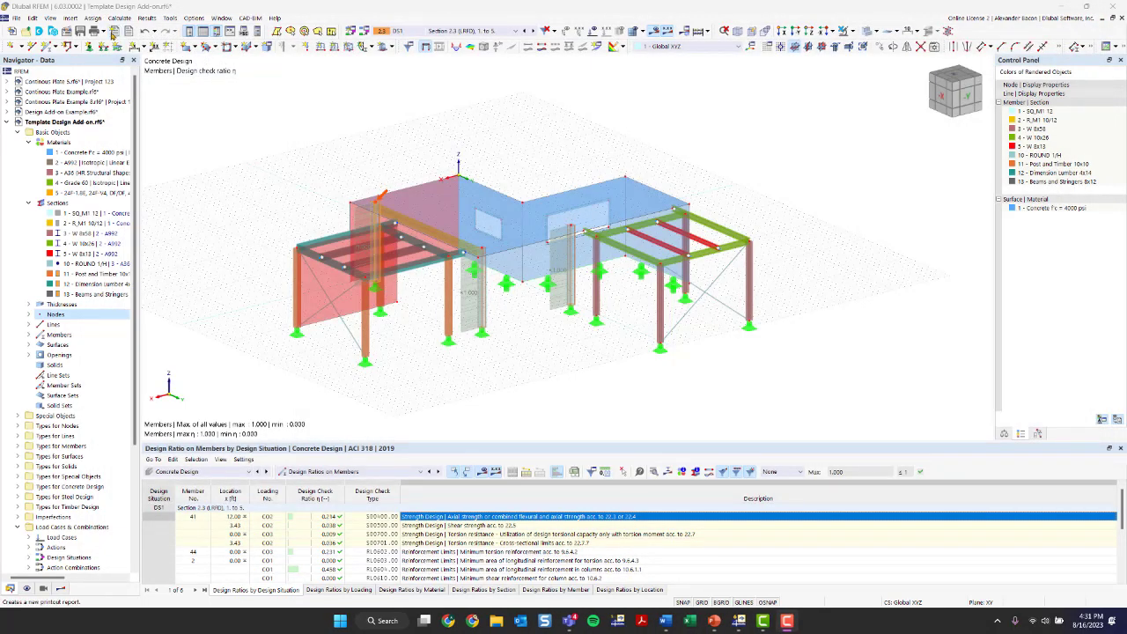
Step: Start a new printout report and look through the report templates, including the generated United Material Handling and Timber Design ones
left_click(113, 33)
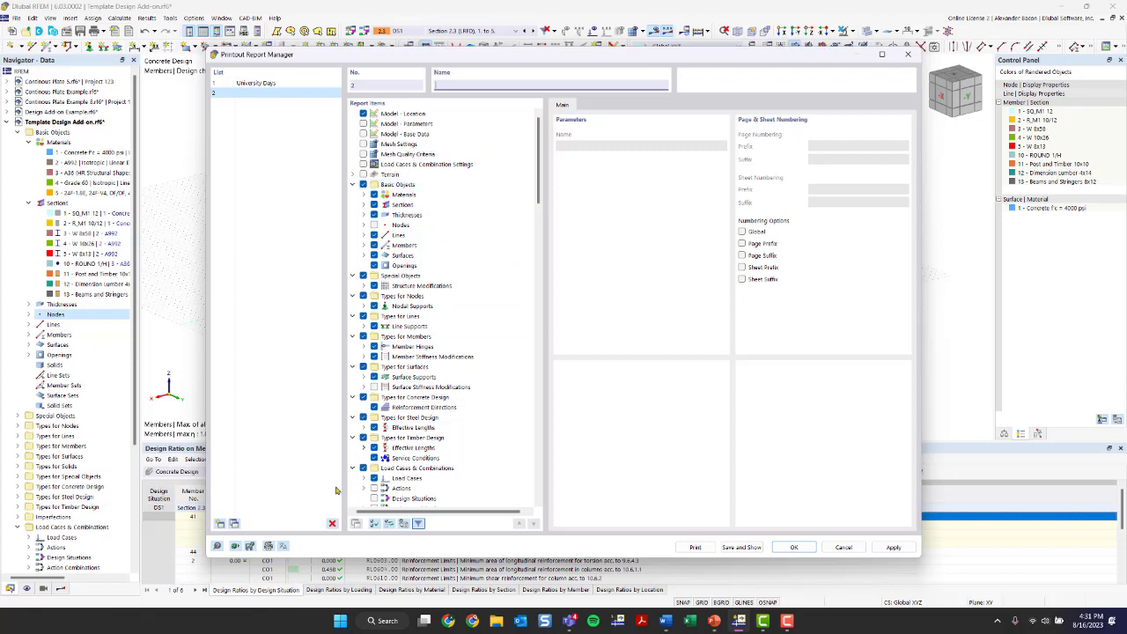
left_click(235, 547)
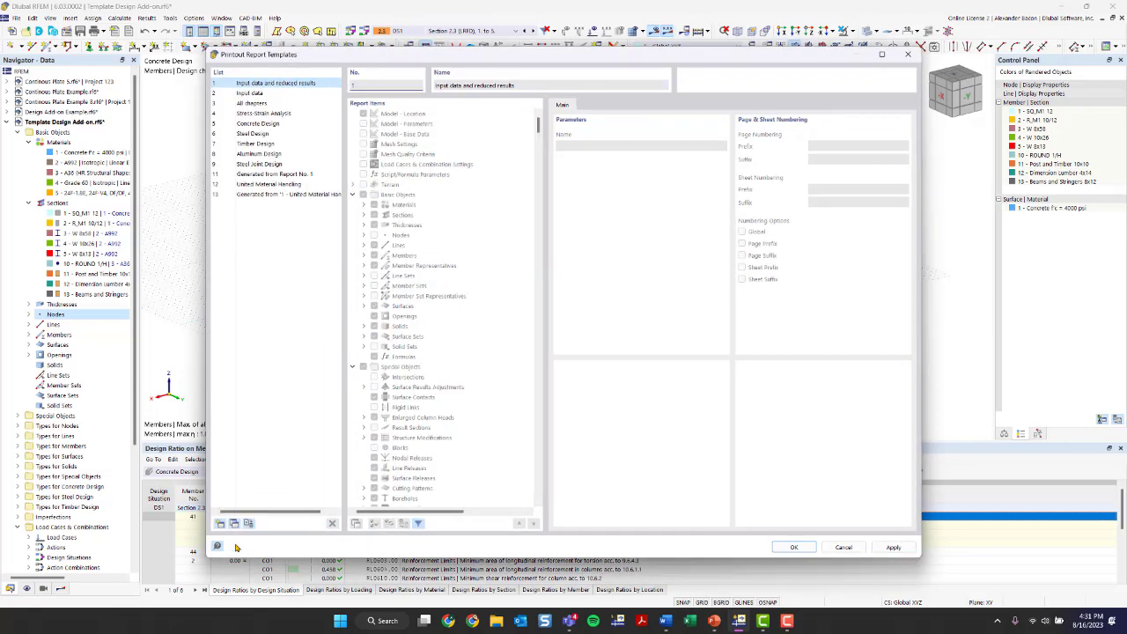
left_click(291, 194)
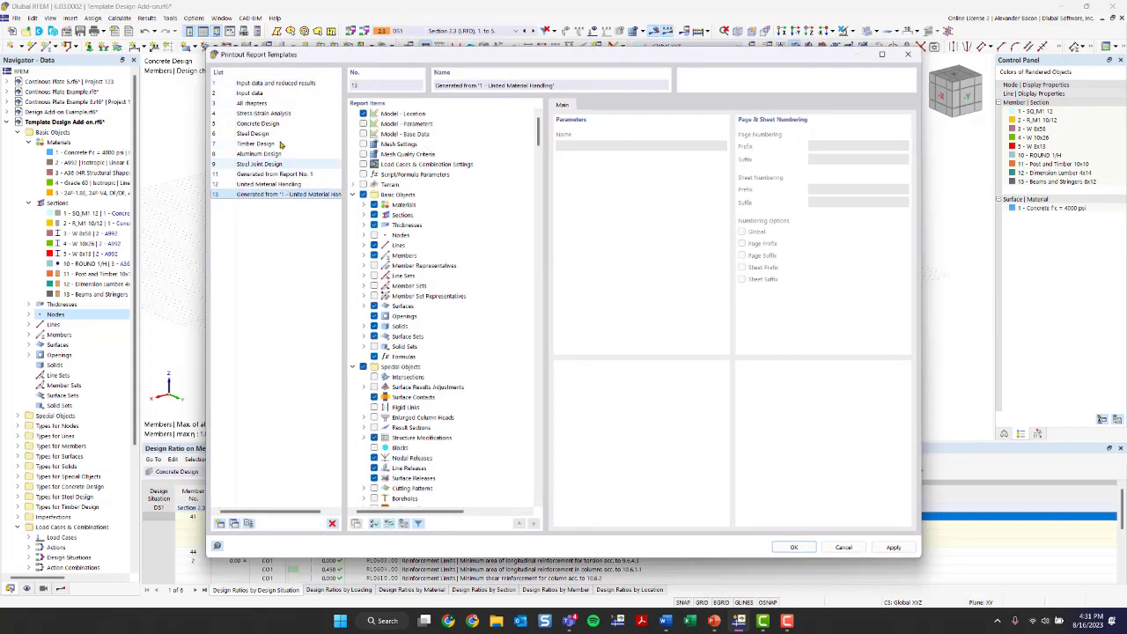
left_click(291, 144)
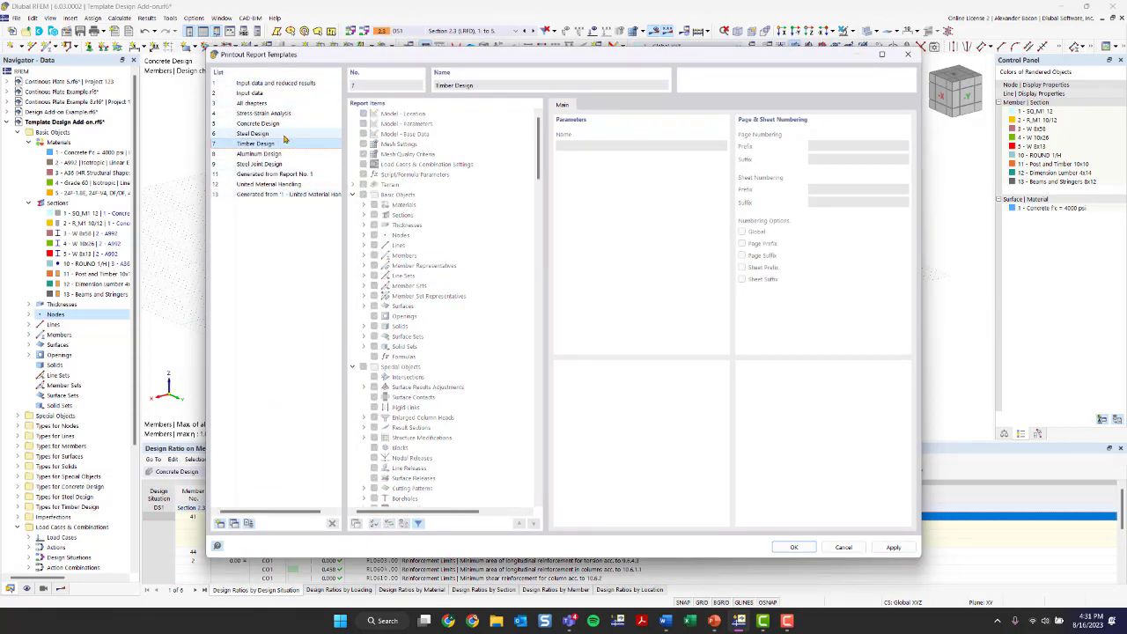
left_click(910, 55)
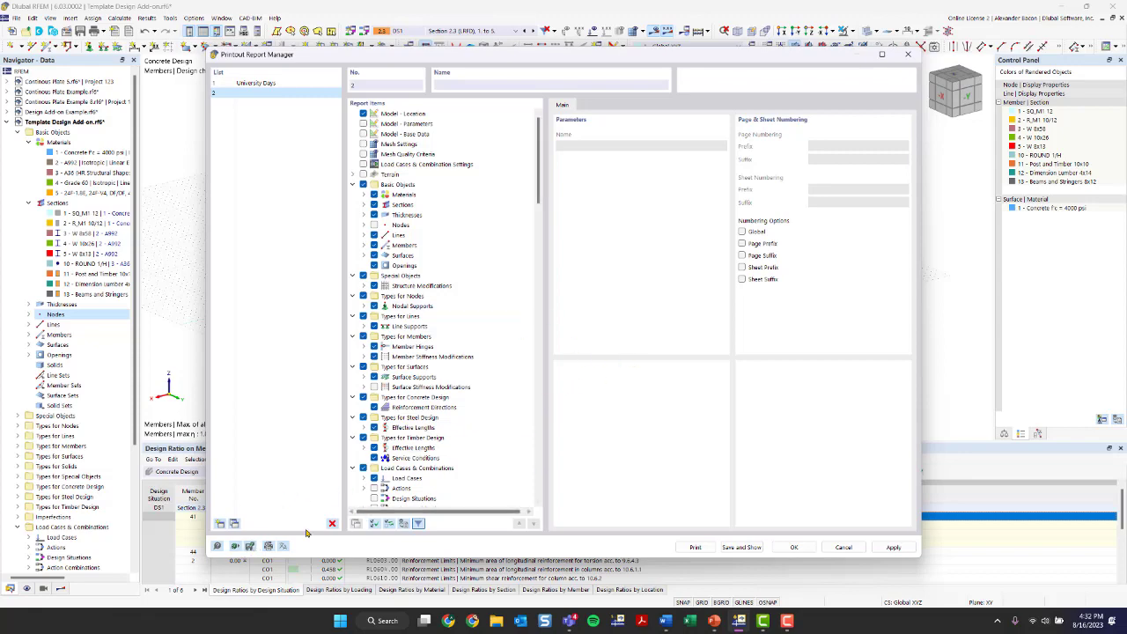
Step: Examine the report's printer and page settings and the saved page settings templates, and close the report manager
left_click(269, 546)
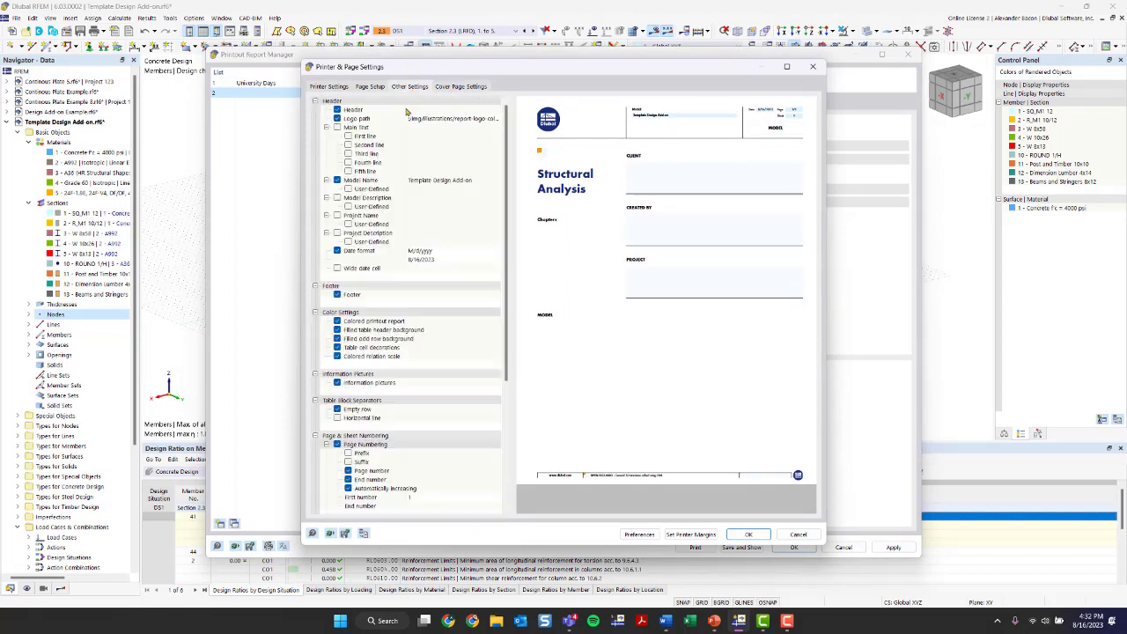
left_click(342, 534)
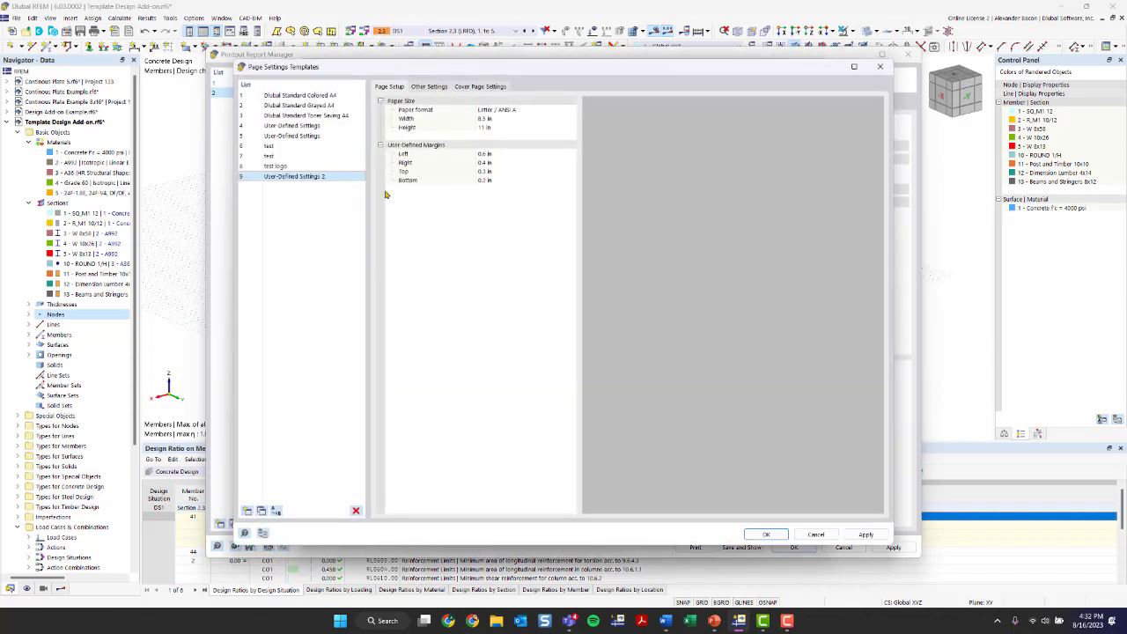
left_click(878, 68)
left_click(813, 66)
left_click(908, 55)
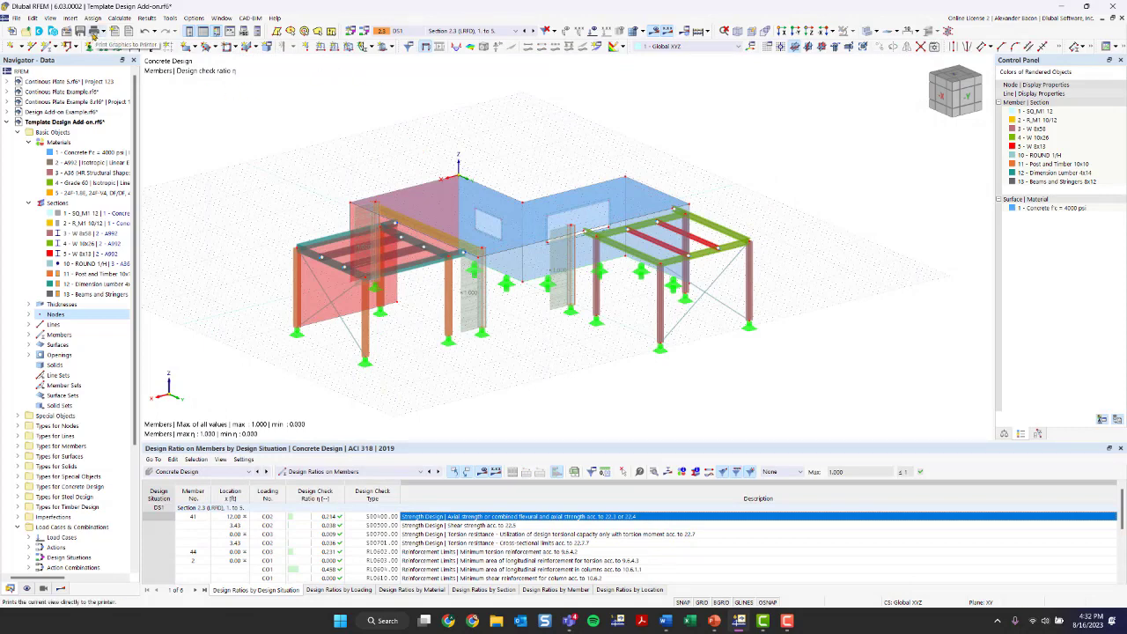
Step: Start sending the current model graphics to the University Days printout report and set the window to print to Multi print
left_click(104, 32)
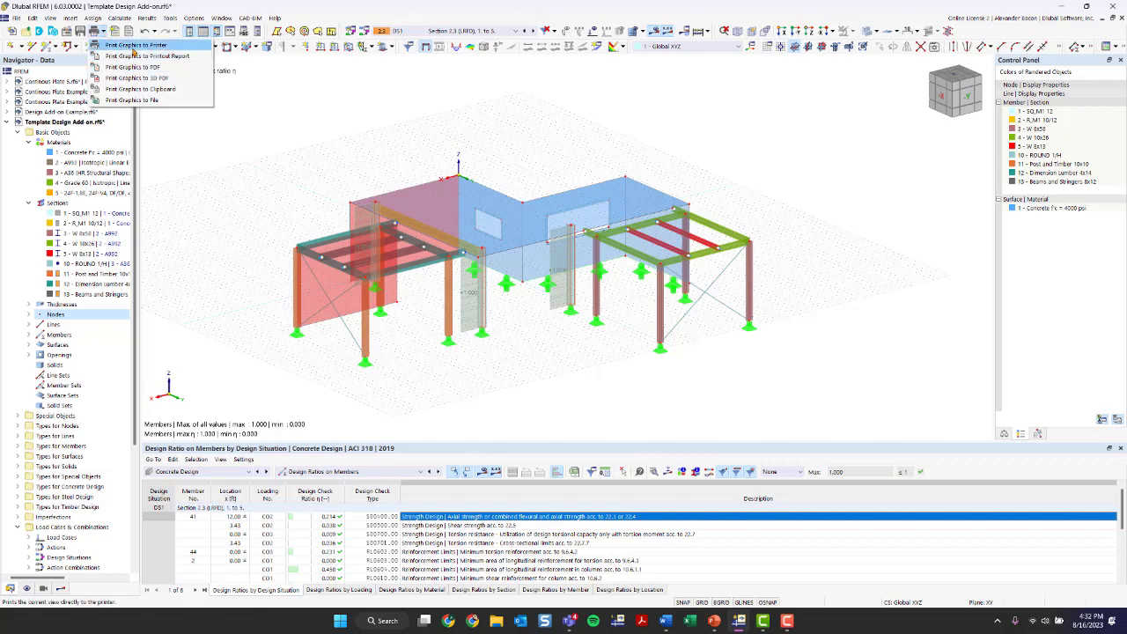
left_click(138, 58)
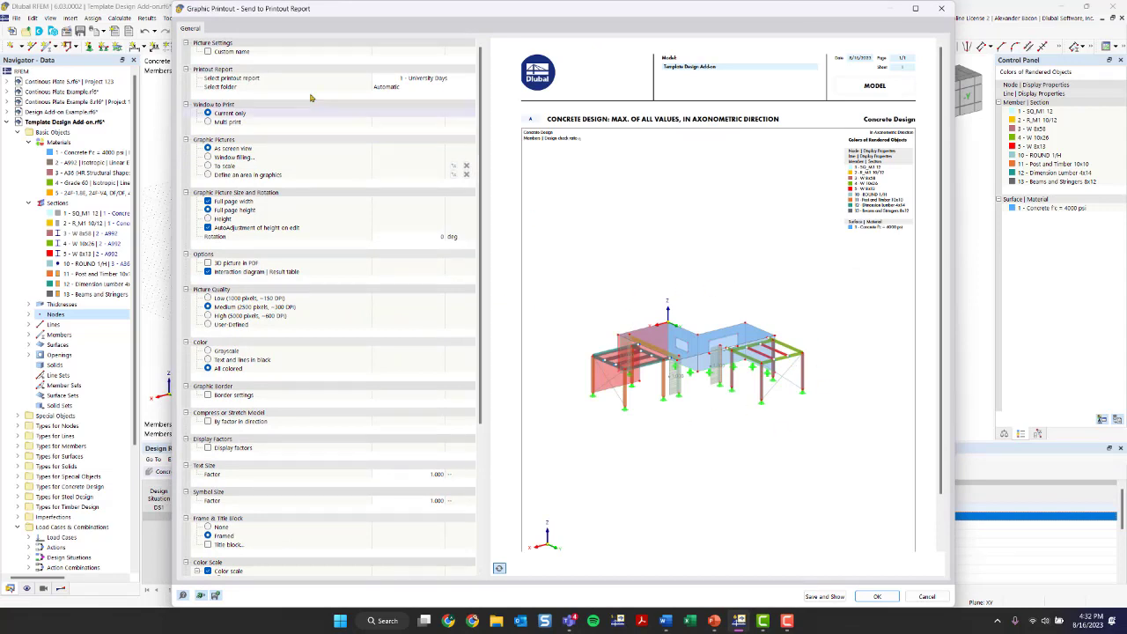
left_click(210, 112)
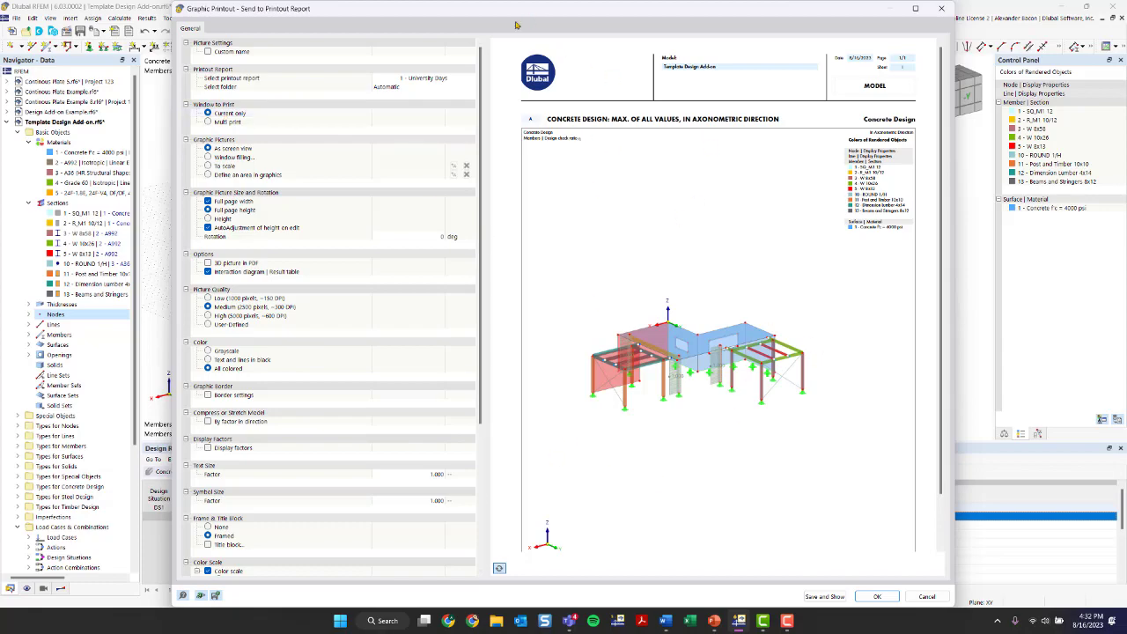
left_click_drag(516, 25, 459, 23)
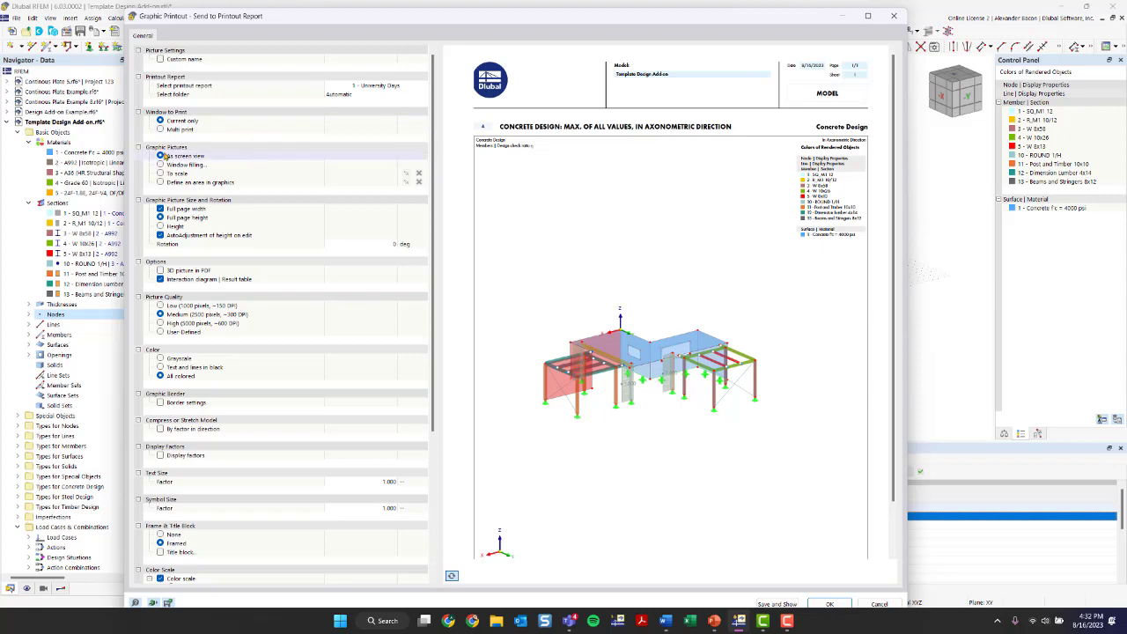
left_click(161, 129)
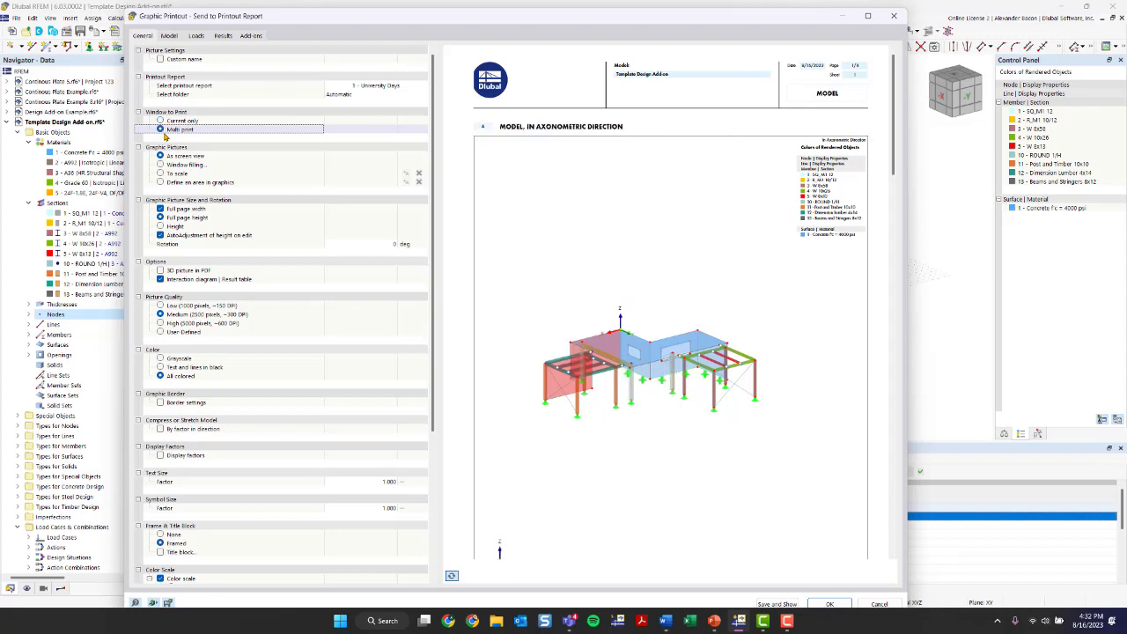
Step: Look through the multi-print options for model, loads, results and design add-ons
left_click(170, 36)
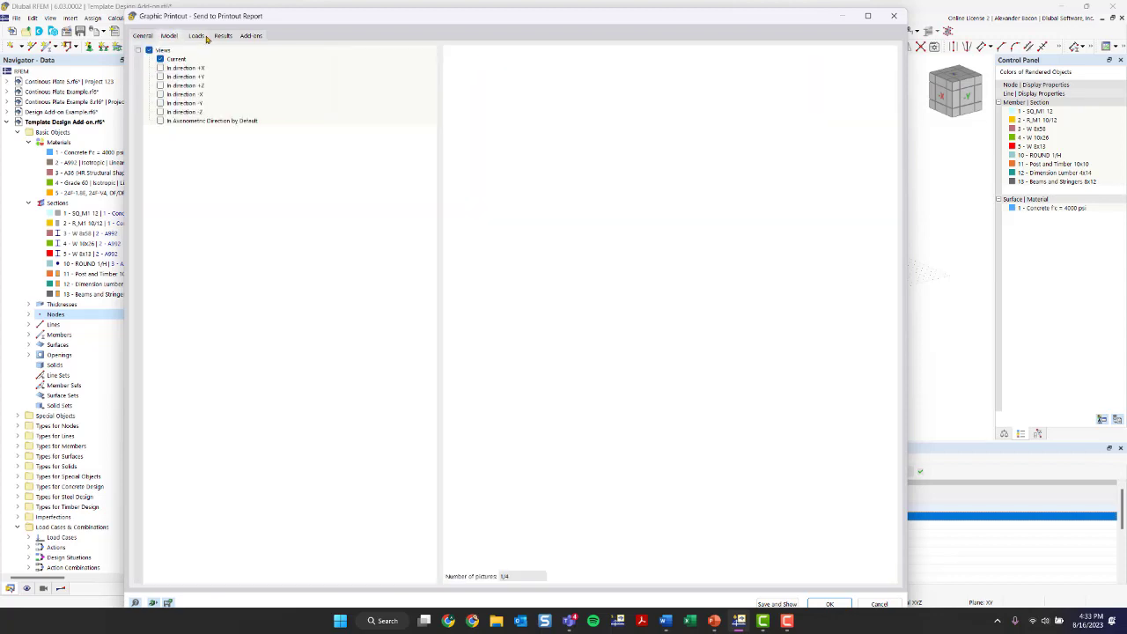
left_click(206, 37)
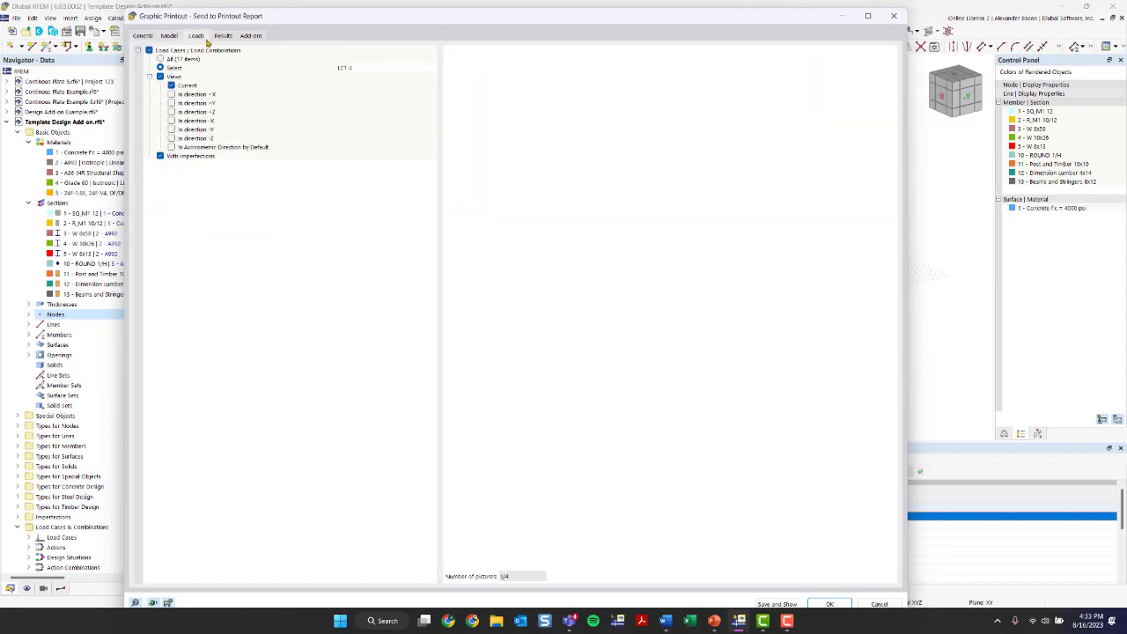
left_click(224, 36)
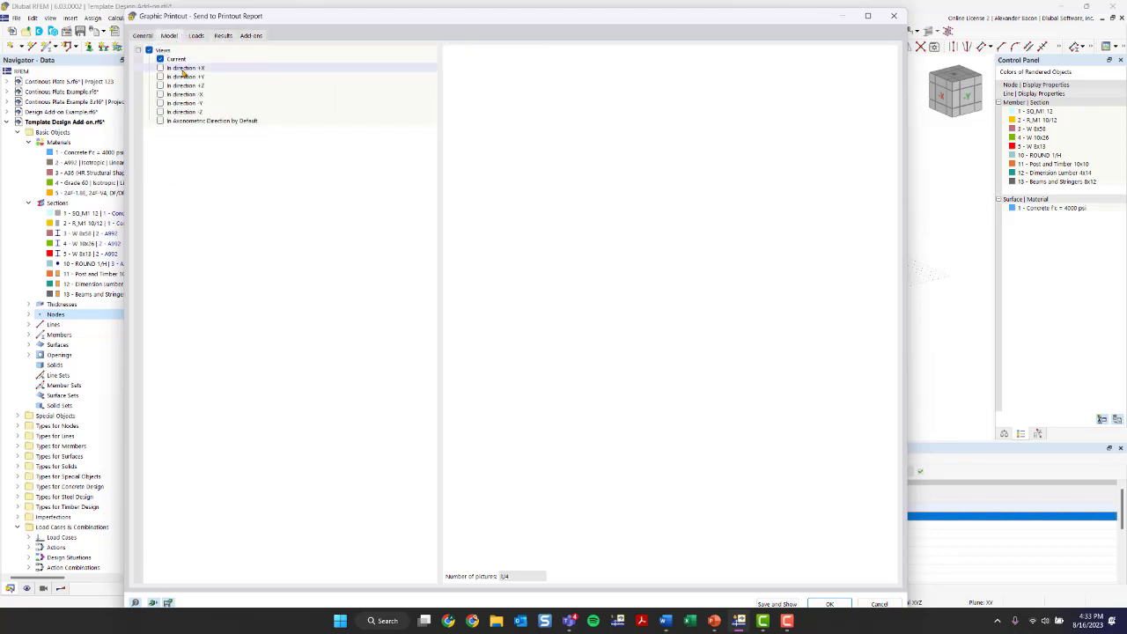
left_click(251, 36)
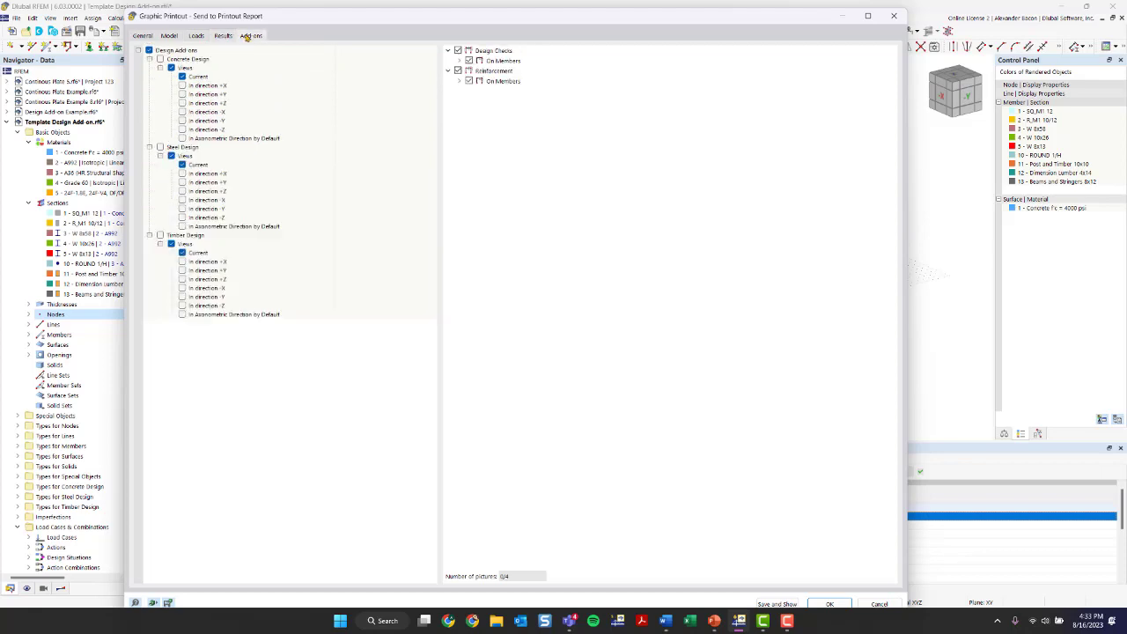
left_click(223, 36)
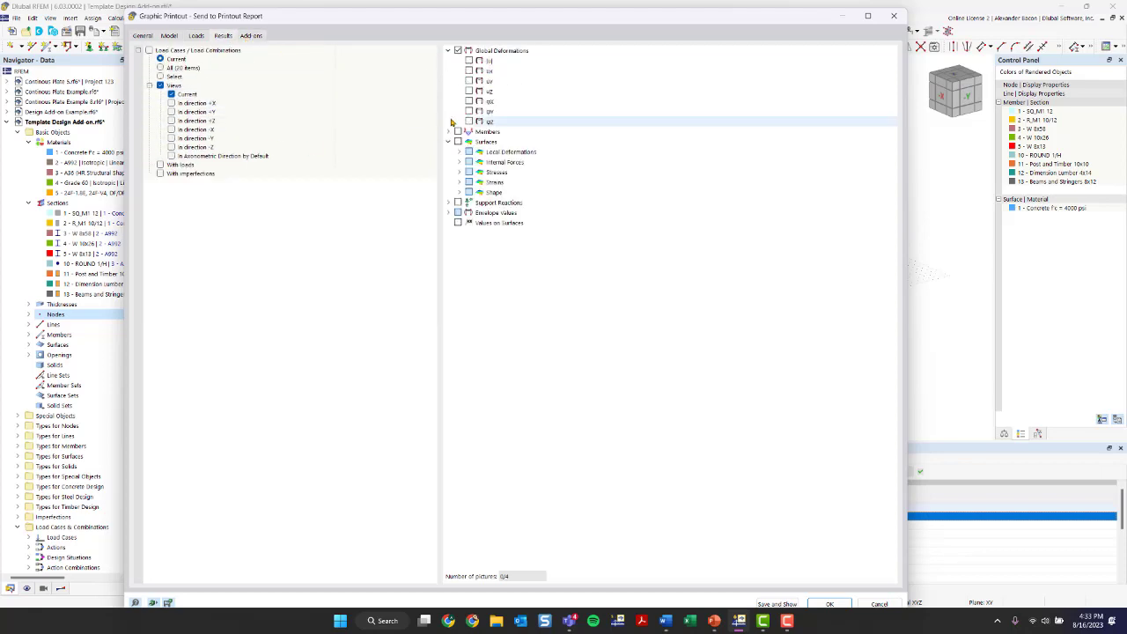
Step: For the model pictures, replace the Current view with the view in direction +X
left_click(167, 36)
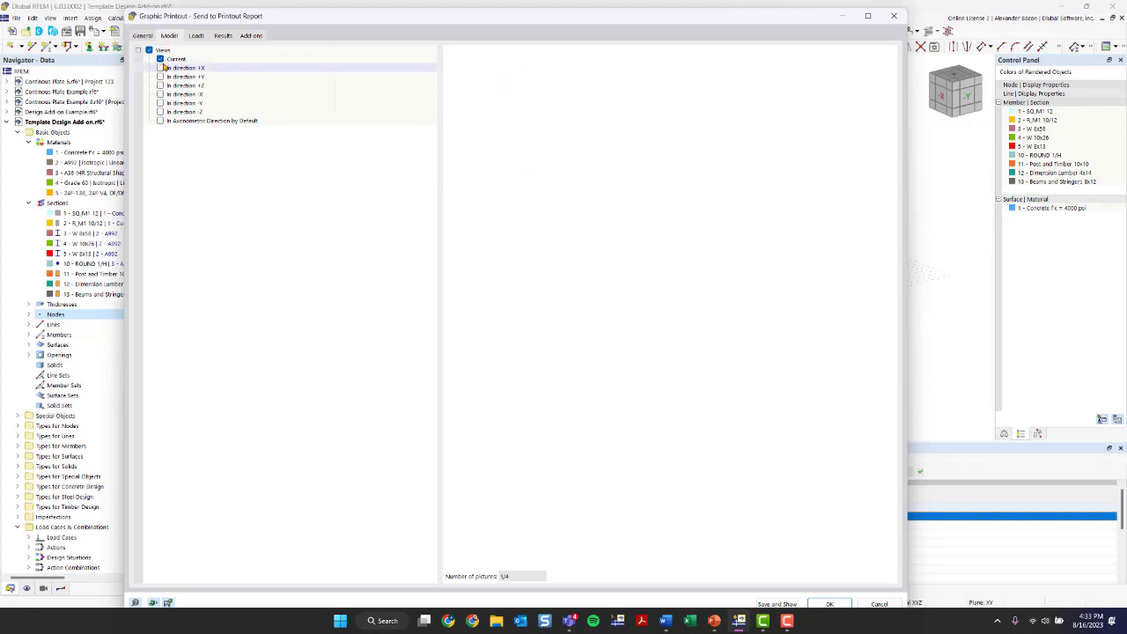
left_click(160, 60)
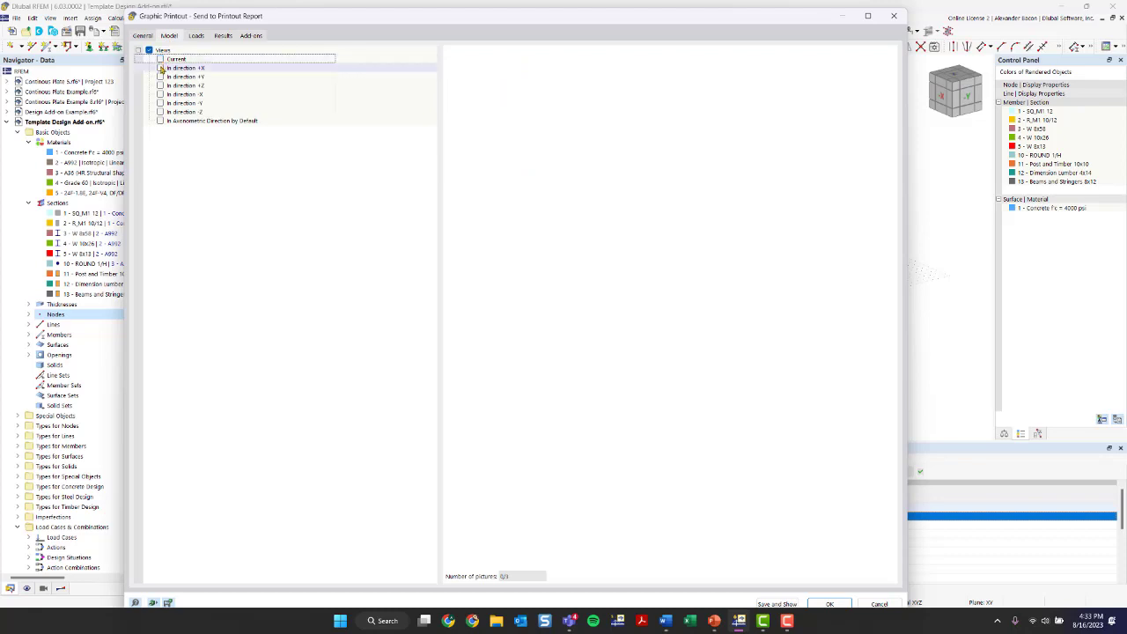
left_click(162, 69)
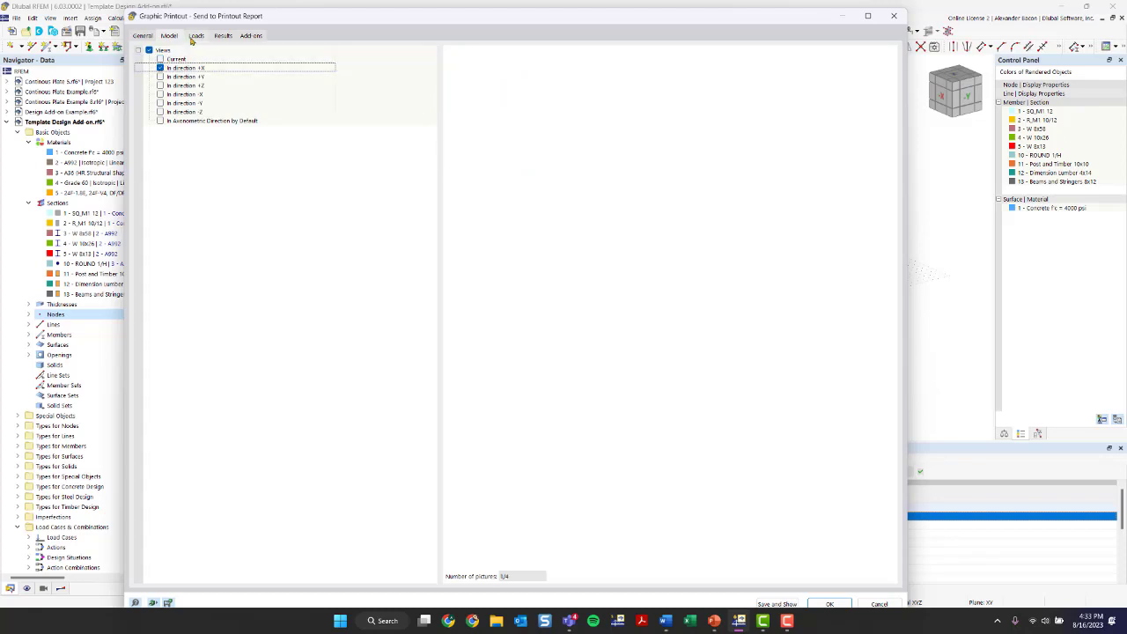
Step: For the load pictures, review the selected load cases LC1-3 and replace the Current view with the view in direction +X
left_click(196, 37)
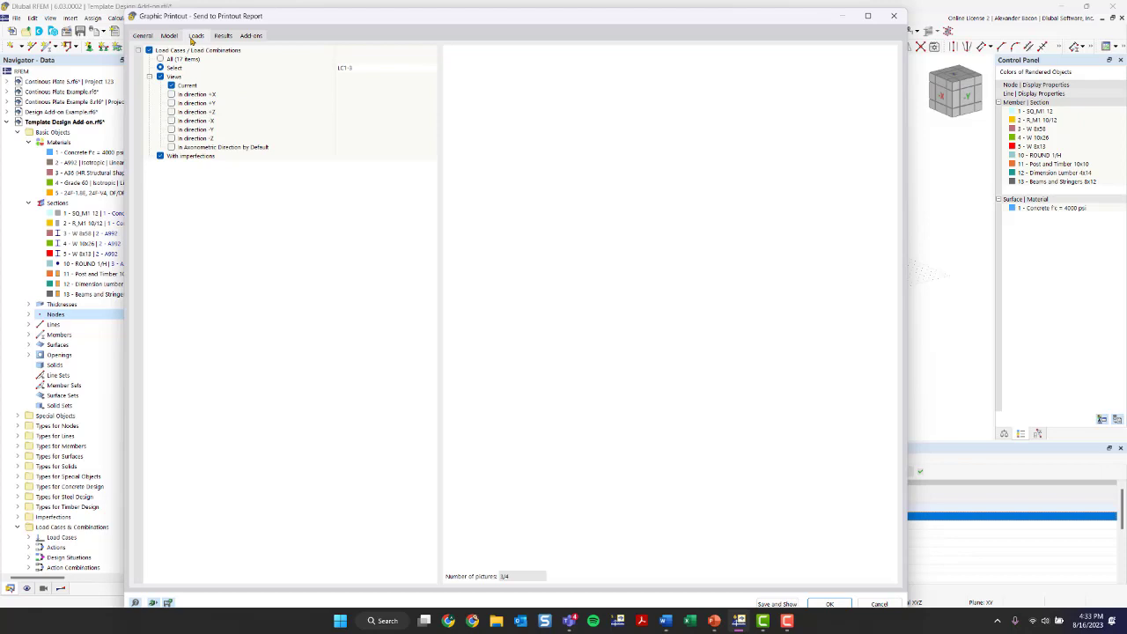
left_click(161, 61)
left_click(160, 68)
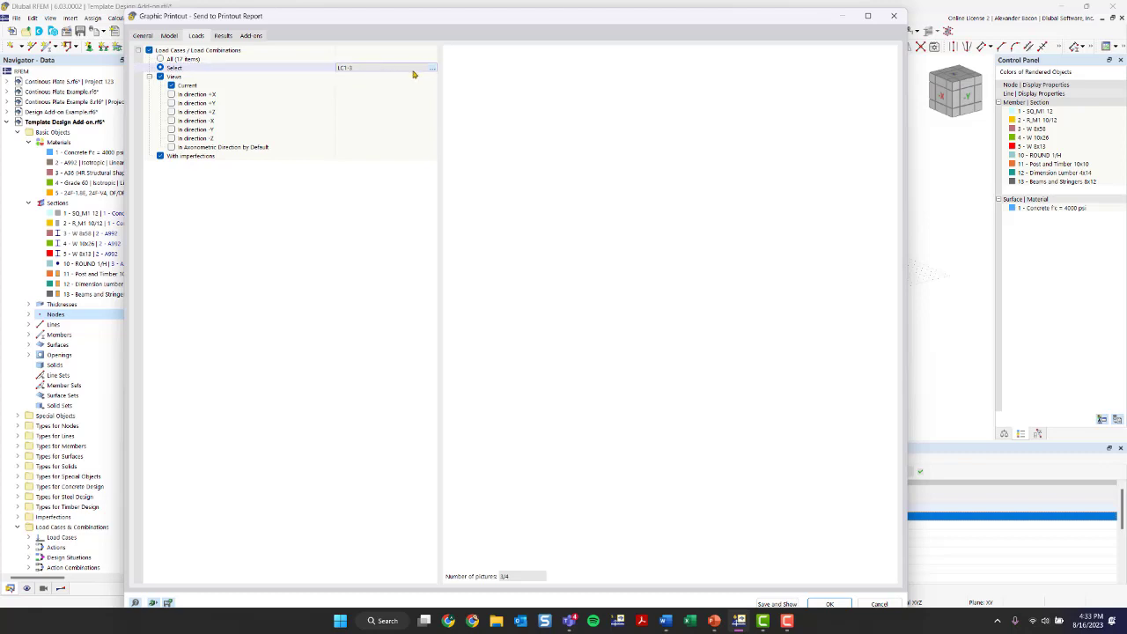
left_click(434, 70)
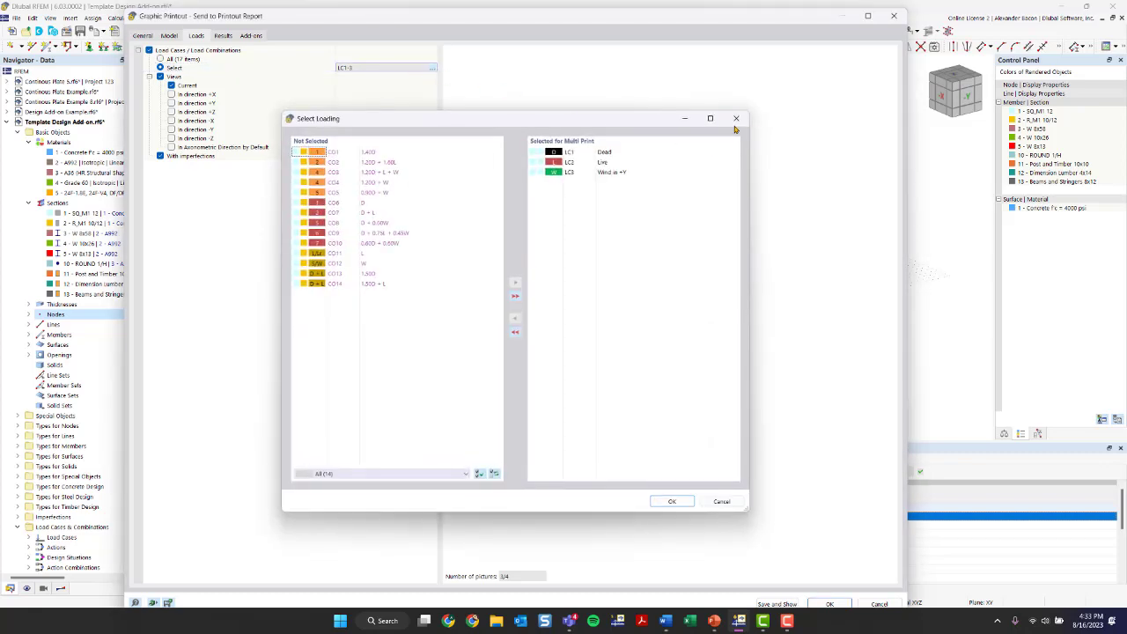
left_click(736, 118)
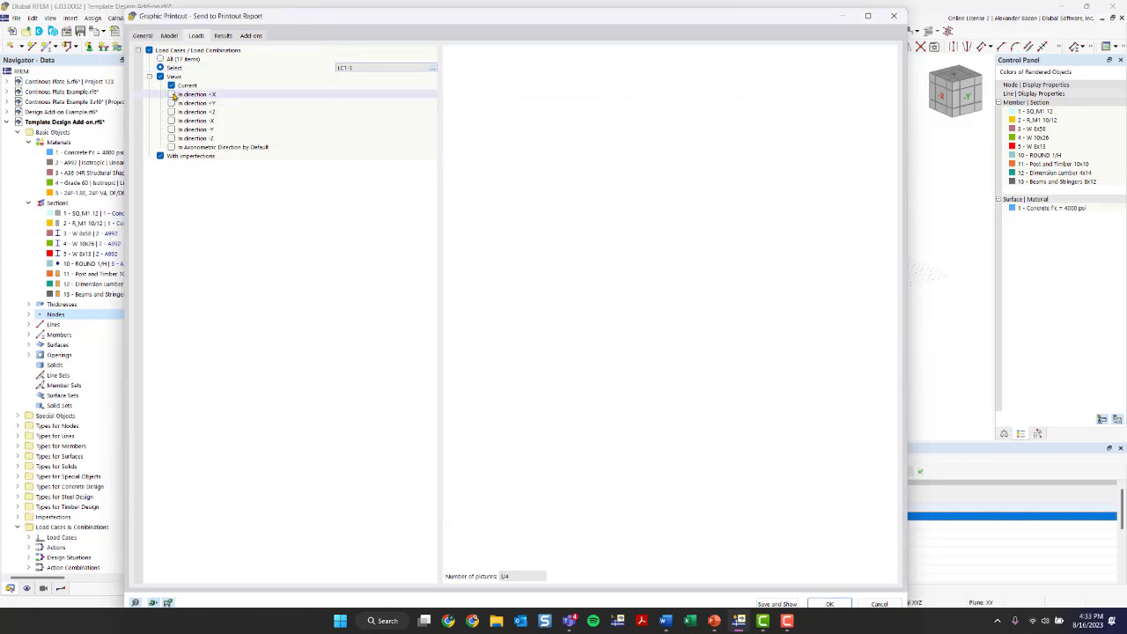
left_click(172, 95)
left_click(169, 35)
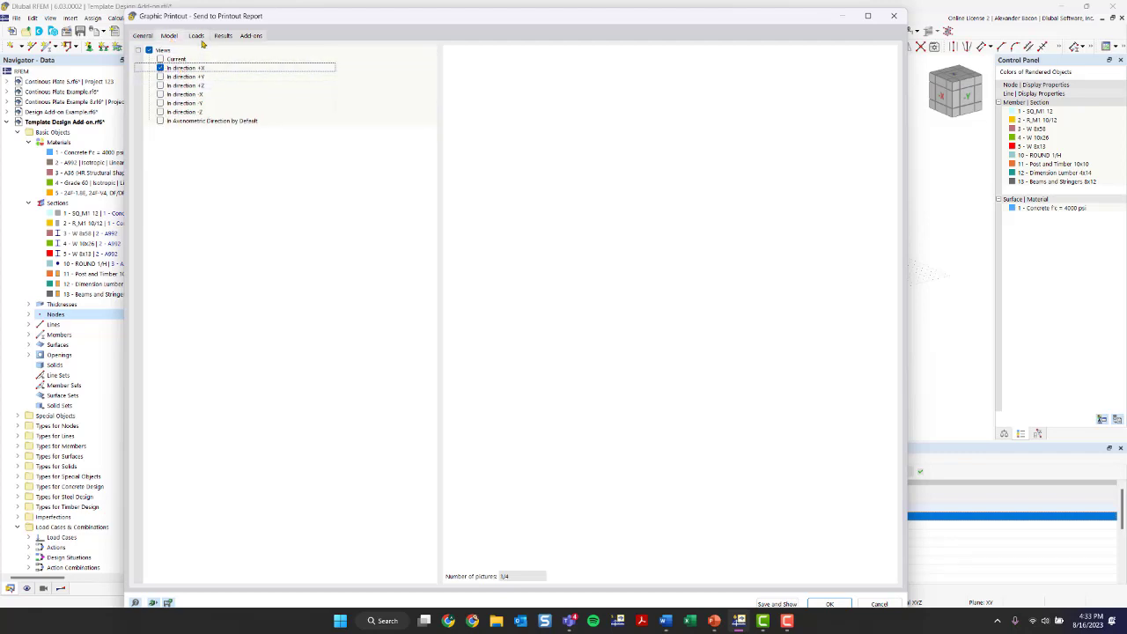
left_click(196, 36)
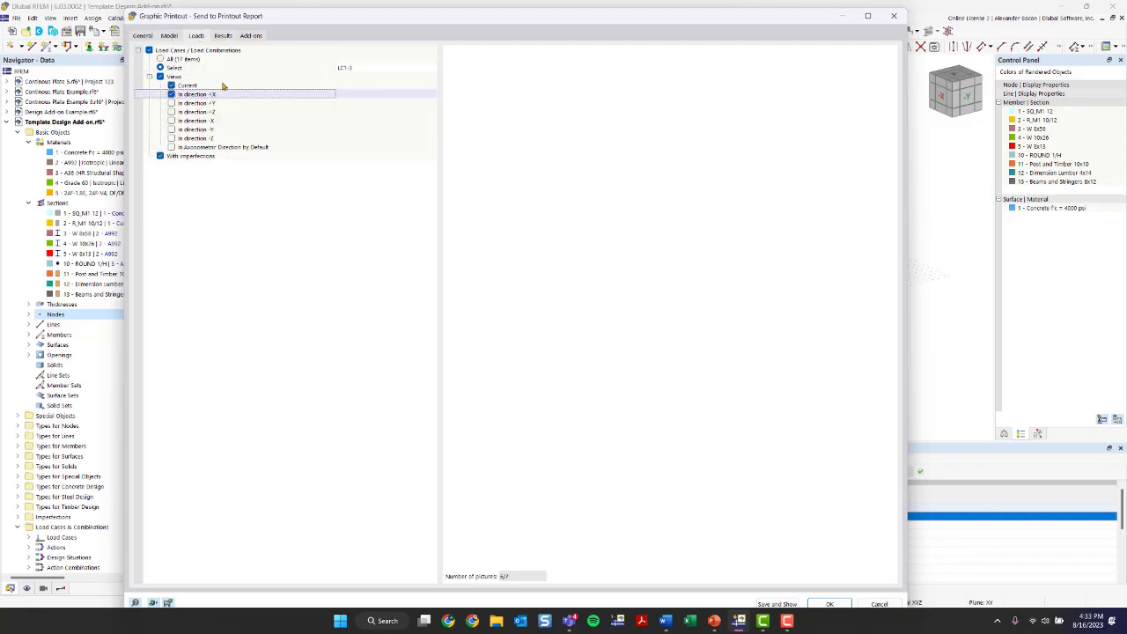
left_click(173, 94)
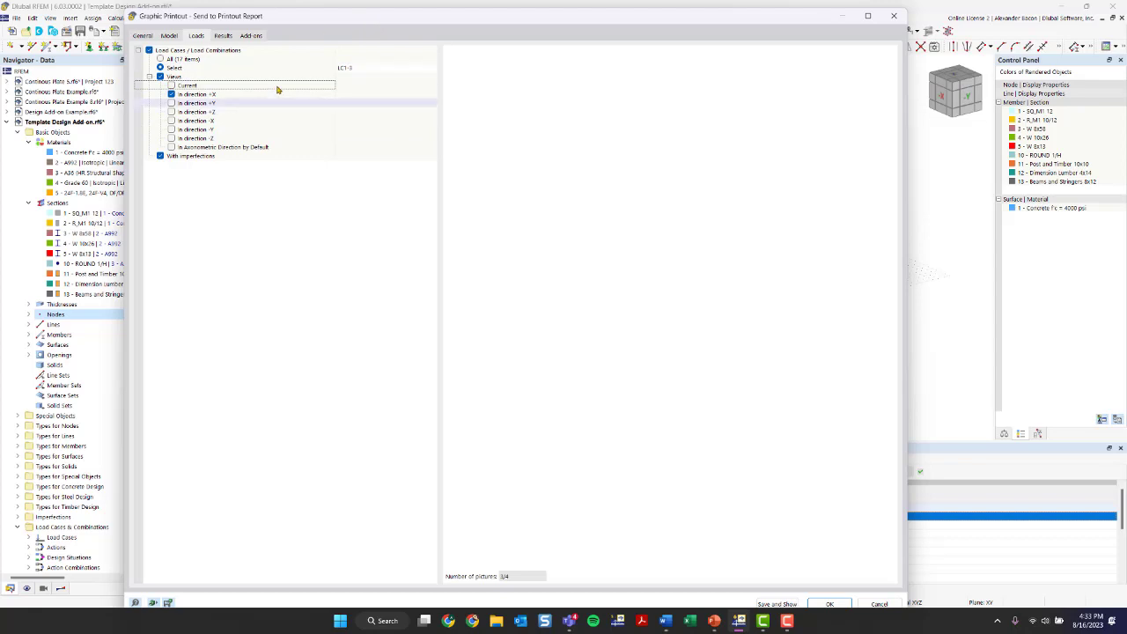
Step: Review the results and design add-on picture options and the graphic preview, and close the graphic printout without sending it
left_click(223, 36)
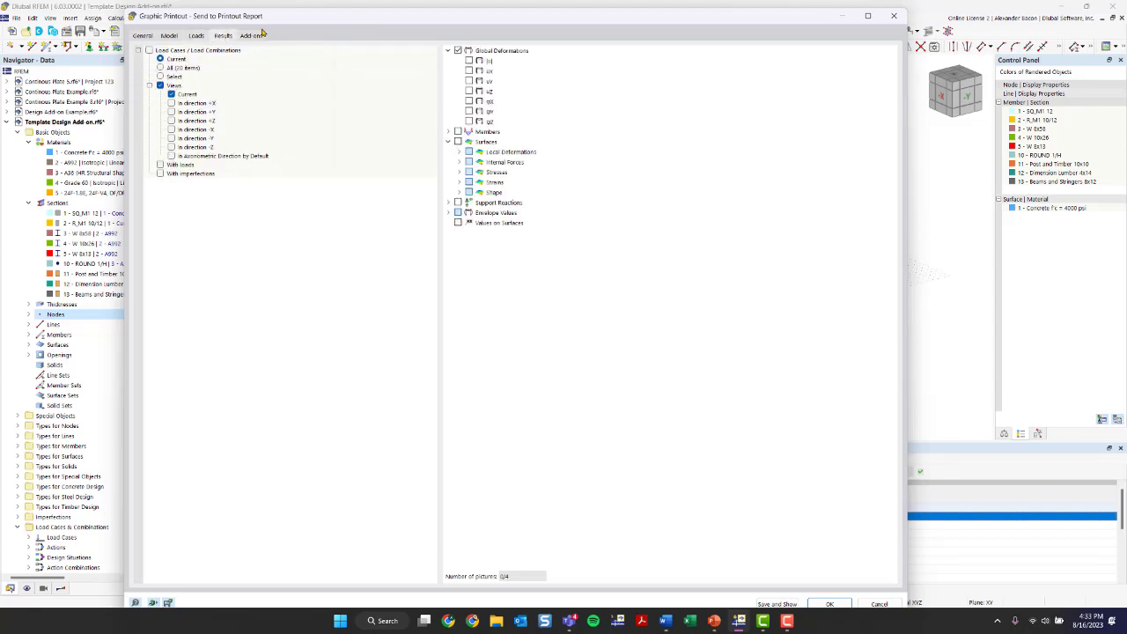
left_click(252, 36)
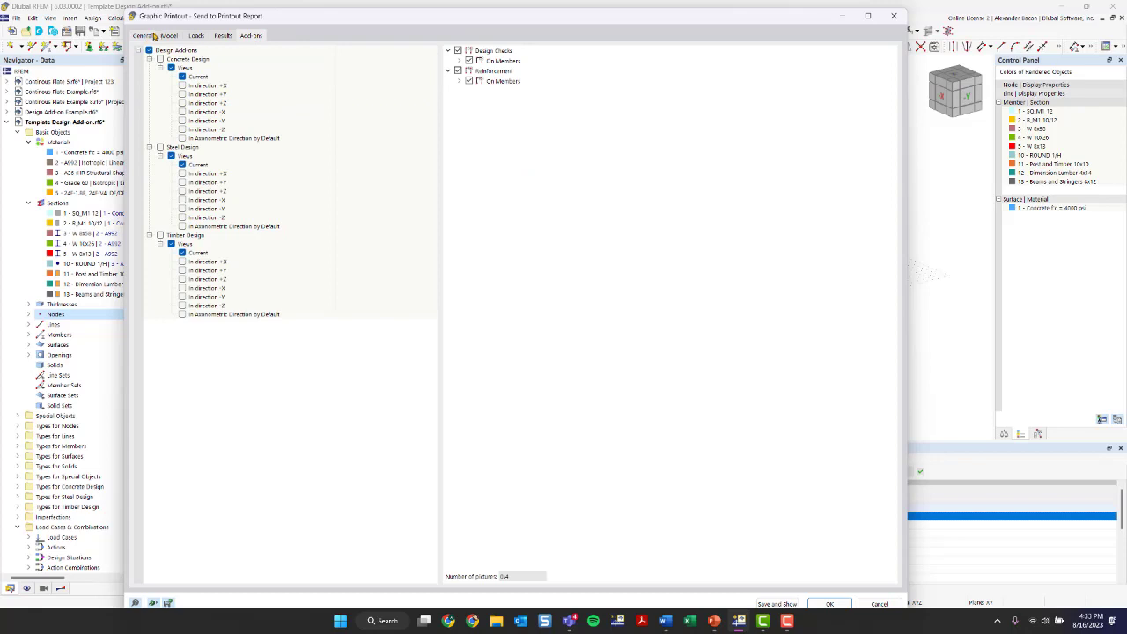
left_click(154, 37)
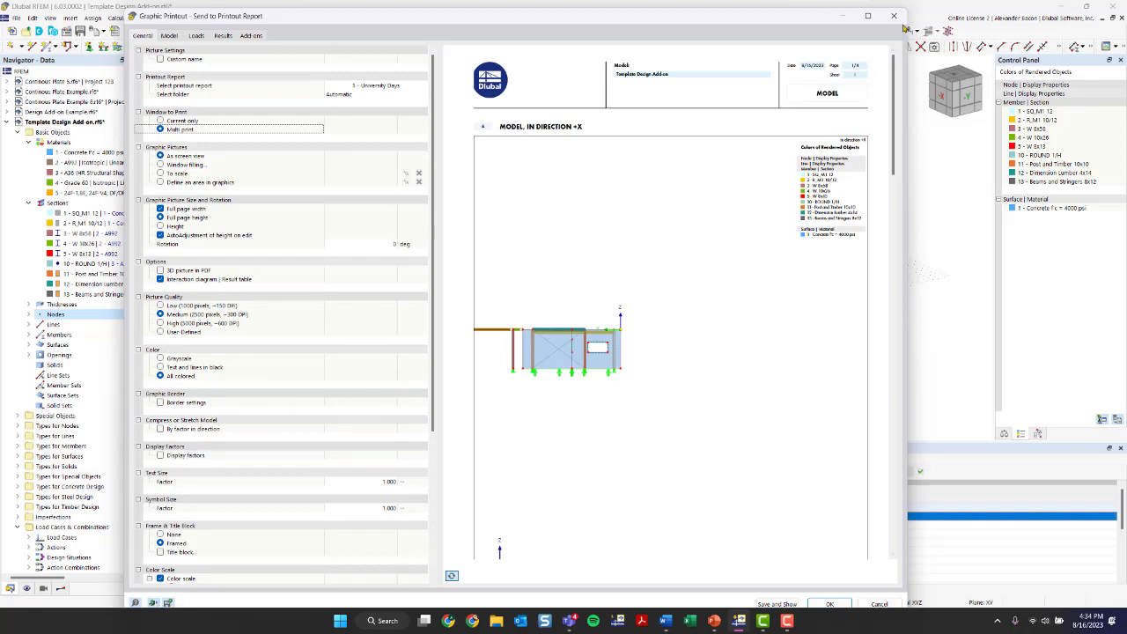
left_click(893, 15)
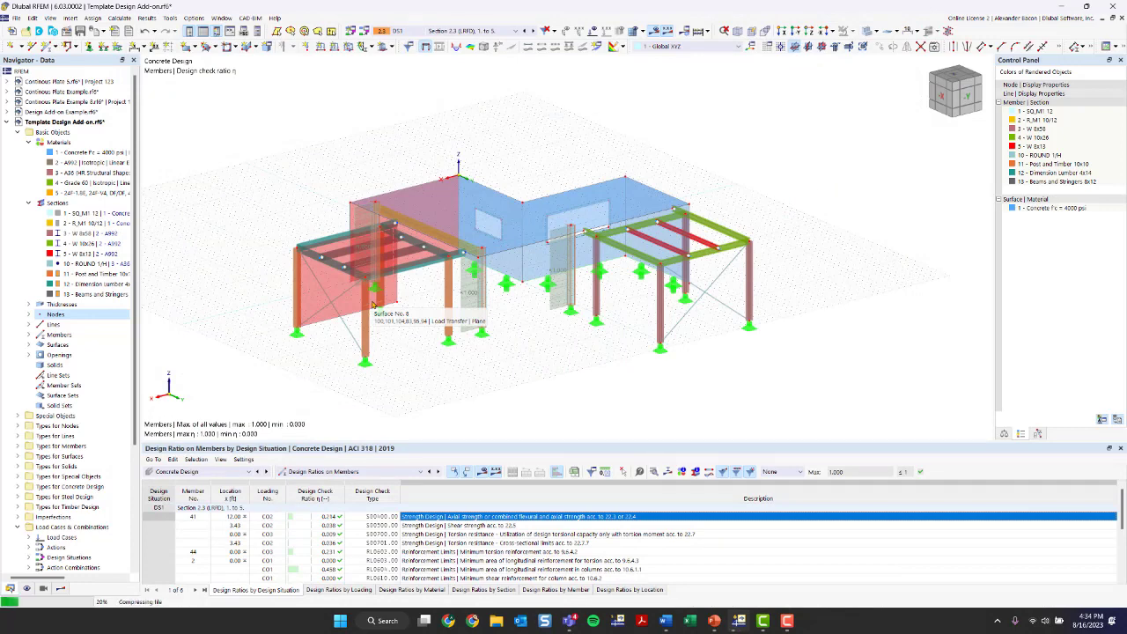
Step: Switch to the running PowerPoint slide show and advance to the question slide about where the stiffness is modified
mouse_move(714, 620)
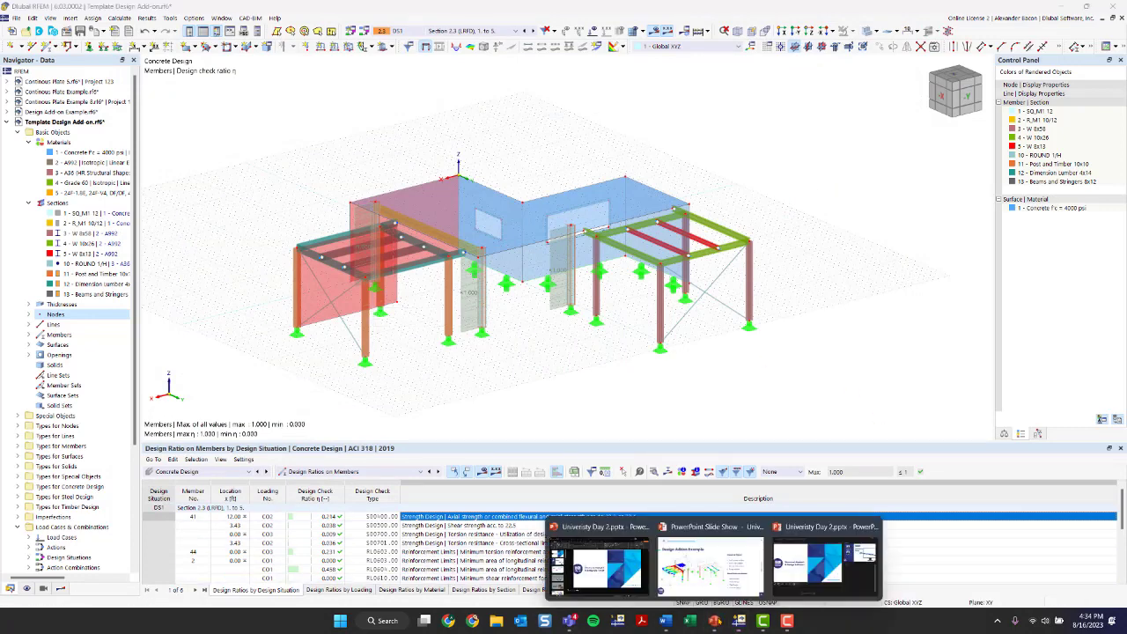
left_click(693, 570)
key("Right")
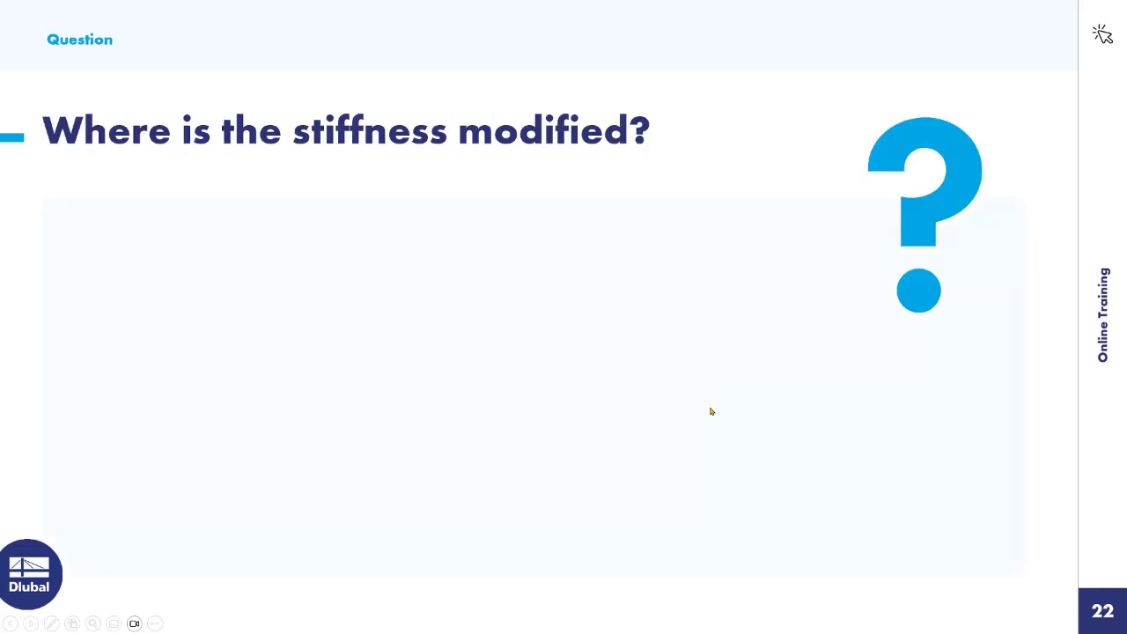